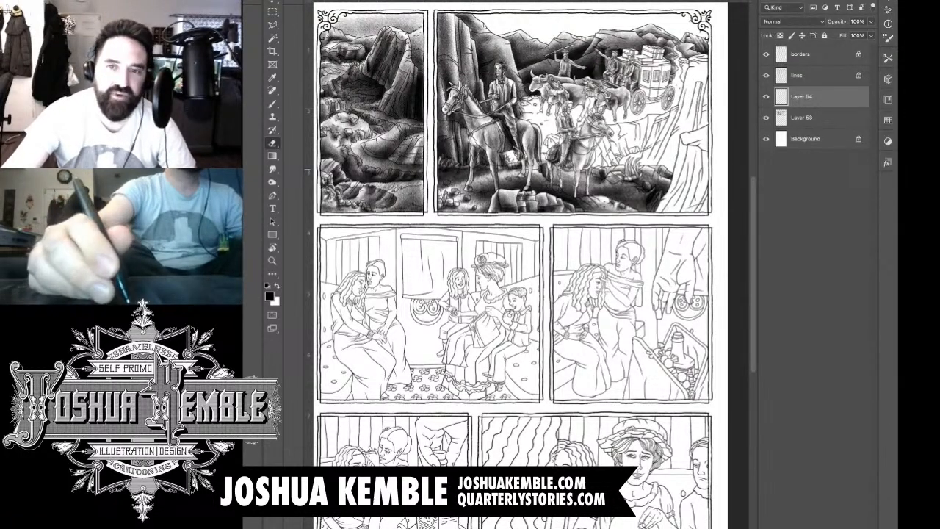
# Step: Brush pencil-like shading onto the horns, yokes and backs of the oxen in the second panel on Layer 54
pyautogui.moveTo(578, 78); pyautogui.dragTo(673, 79)
pyautogui.press('b')
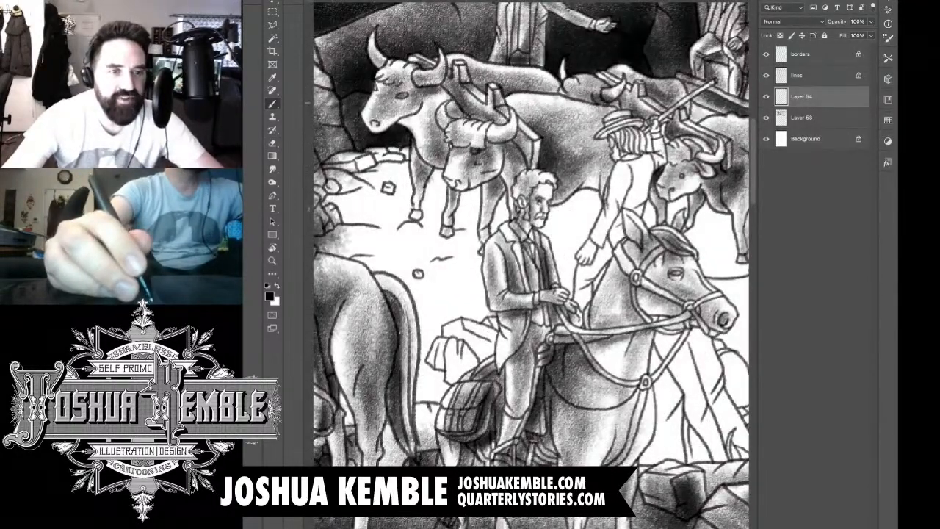
pyautogui.moveTo(428, 114)
pyautogui.mouseDown()
pyautogui.moveTo(443, 101)
pyautogui.moveTo(454, 116)
pyautogui.moveTo(438, 116)
pyautogui.moveTo(437, 135)
pyautogui.moveTo(425, 140)
pyautogui.moveTo(427, 116)
pyautogui.moveTo(409, 103)
pyautogui.moveTo(415, 91)
pyautogui.moveTo(436, 105)
pyautogui.mouseUp()
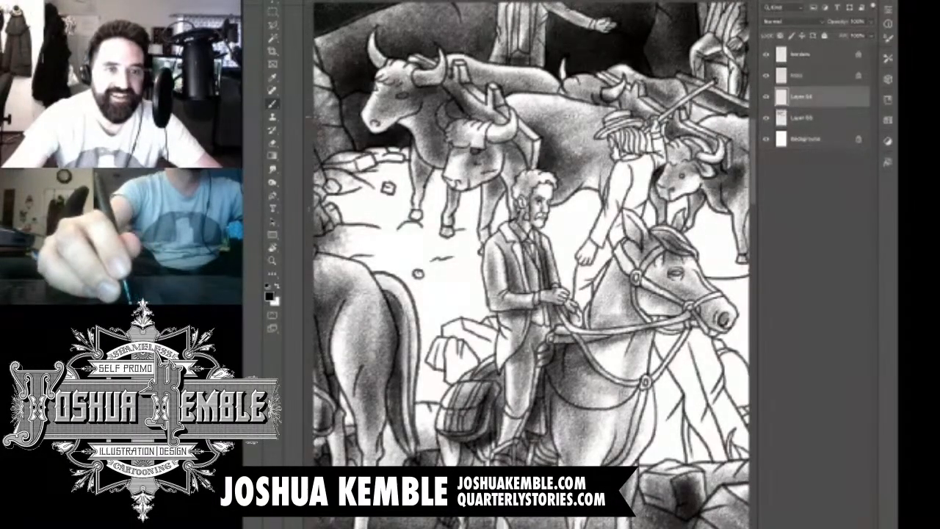
pyautogui.moveTo(482, 77); pyautogui.dragTo(560, 104)
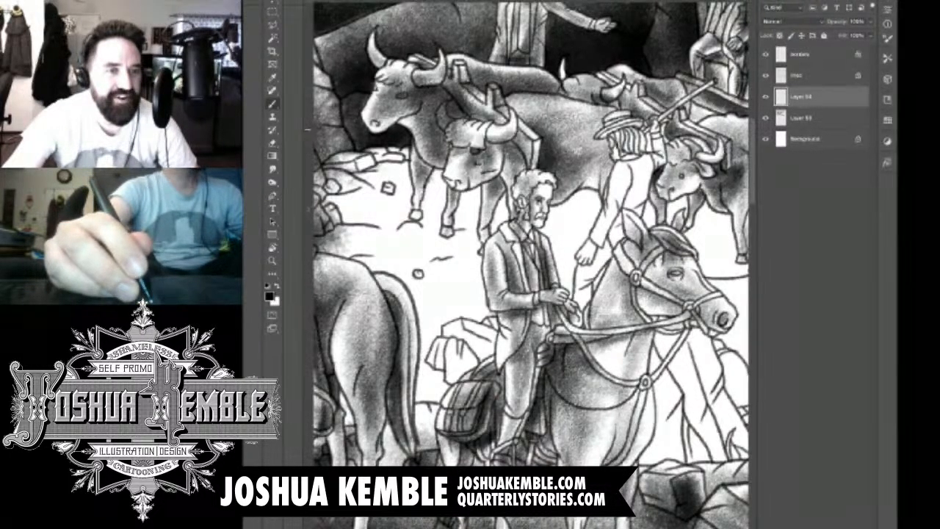
# Step: Darken the rear oxen behind the walking man and erase excess shading from their yokes, his clothing and the rifle
pyautogui.press('e')
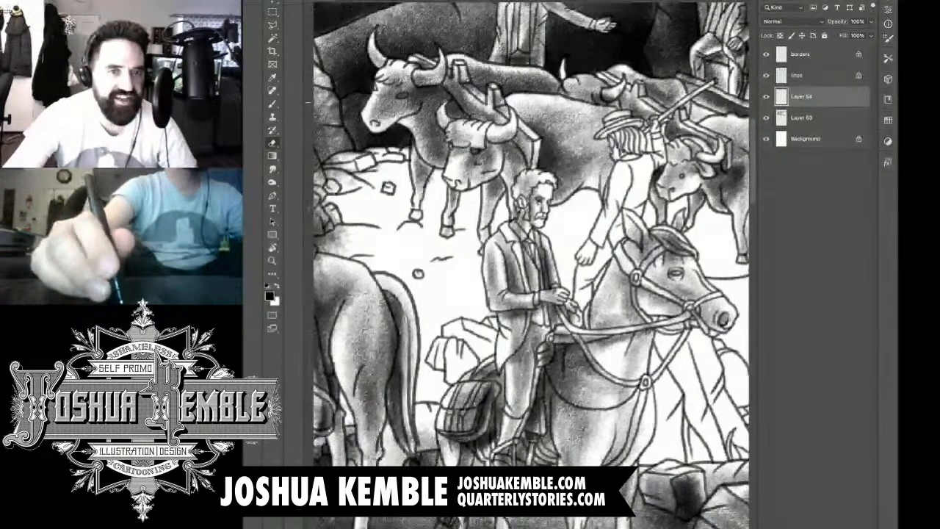
pyautogui.press('b')
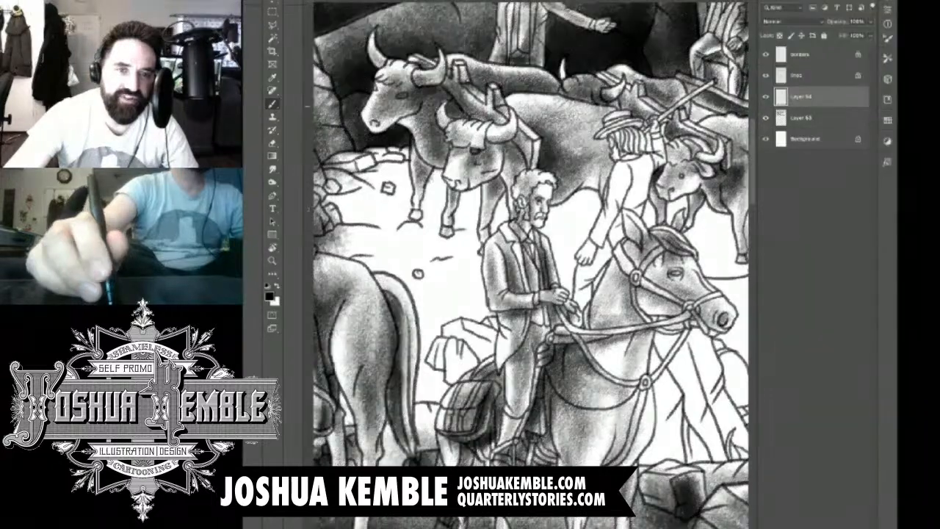
pyautogui.moveTo(647, 101)
pyautogui.mouseDown()
pyautogui.moveTo(667, 116)
pyautogui.moveTo(661, 102)
pyautogui.moveTo(675, 110)
pyautogui.moveTo(657, 91)
pyautogui.moveTo(624, 82)
pyautogui.mouseUp()
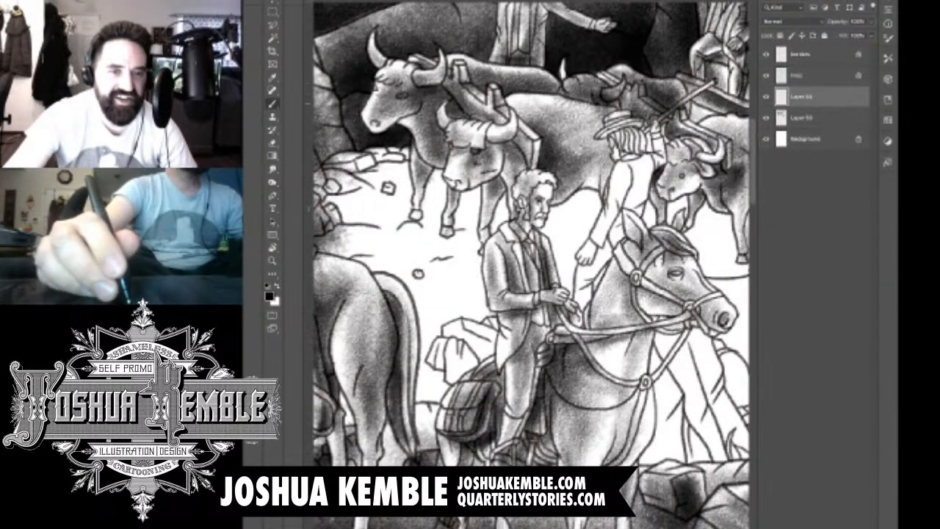
pyautogui.press('e')
pyautogui.moveTo(559, 103)
pyautogui.mouseDown()
pyautogui.moveTo(606, 114)
pyautogui.moveTo(620, 82)
pyautogui.moveTo(640, 87)
pyautogui.moveTo(643, 109)
pyautogui.moveTo(667, 113)
pyautogui.moveTo(664, 124)
pyautogui.moveTo(650, 122)
pyautogui.moveTo(632, 96)
pyautogui.moveTo(677, 121)
pyautogui.moveTo(683, 115)
pyautogui.mouseUp()
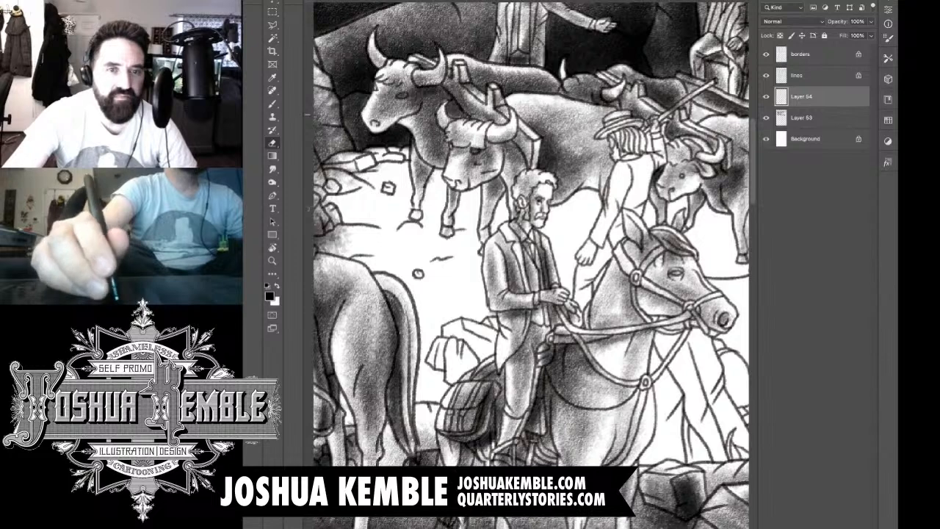
pyautogui.moveTo(658, 172); pyautogui.dragTo(595, 173)
pyautogui.moveTo(658, 147); pyautogui.dragTo(724, 147)
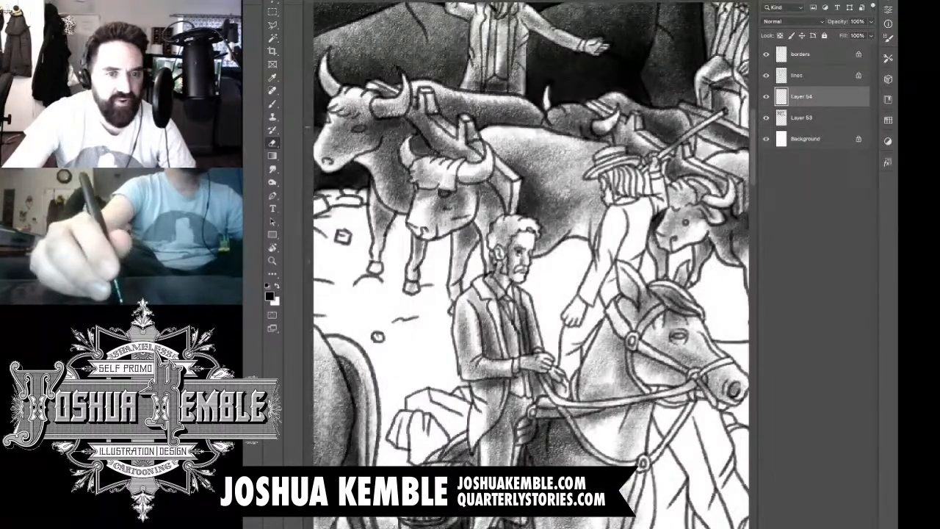
# Step: On Layer 53, erase the shading from the rear ox's horn and touch up the dark tone around its head
pyautogui.click(803, 118)
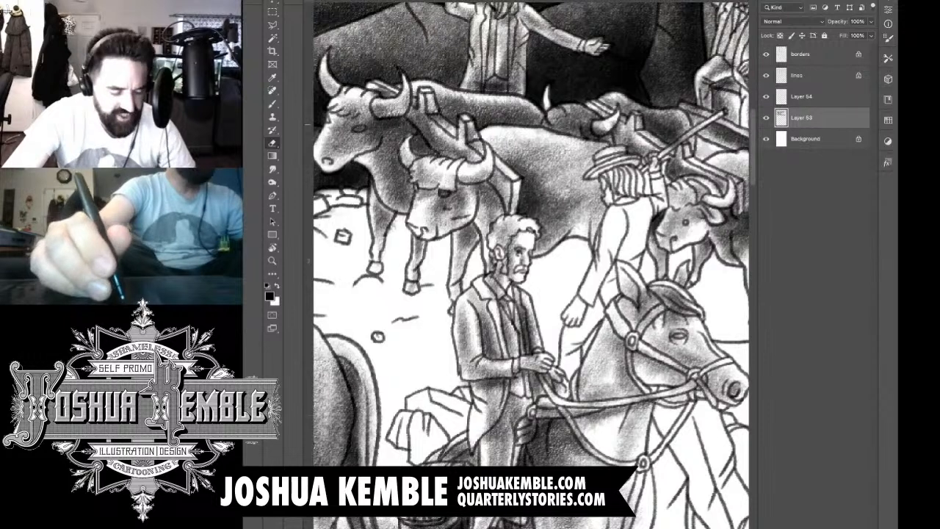
pyautogui.moveTo(596, 132); pyautogui.dragTo(615, 122)
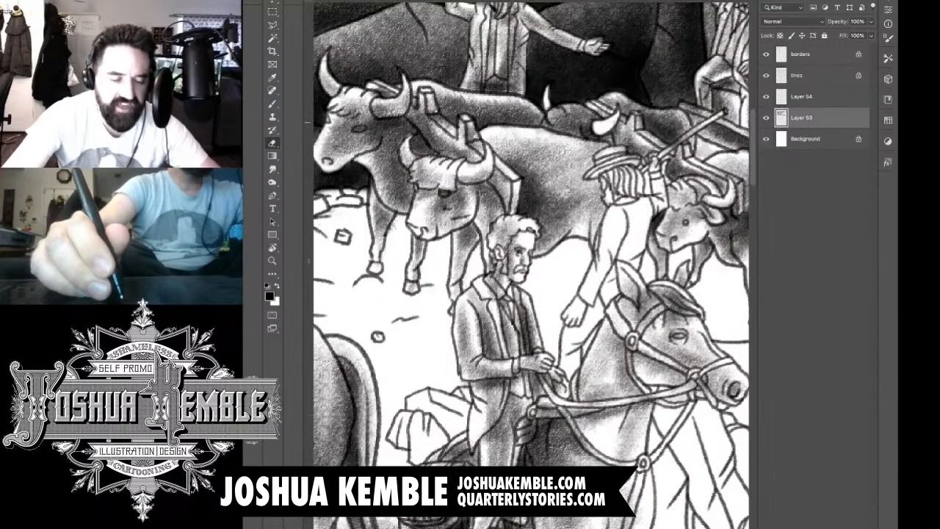
pyautogui.press('b')
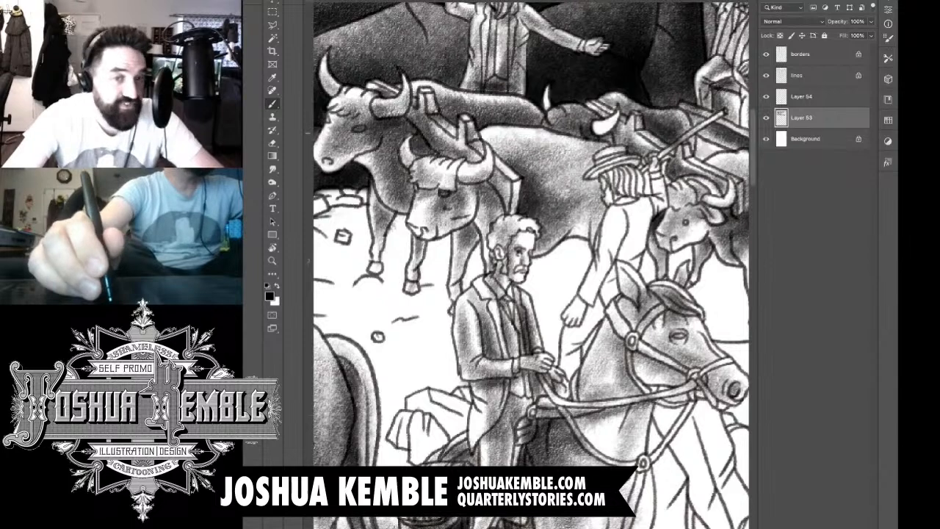
pyautogui.moveTo(614, 121)
pyautogui.mouseDown()
pyautogui.moveTo(603, 131)
pyautogui.moveTo(566, 130)
pyautogui.mouseUp()
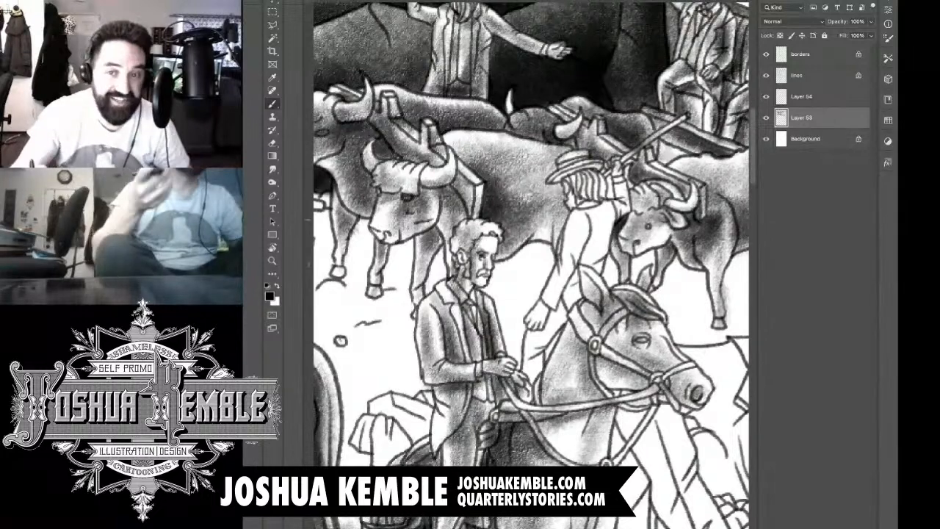
# Step: Add a new layer above Layer 53, shade around the yoke beside the walking man and erase the overspill
pyautogui.hotkey('ctrl', 'shift', 'alt', 'n')
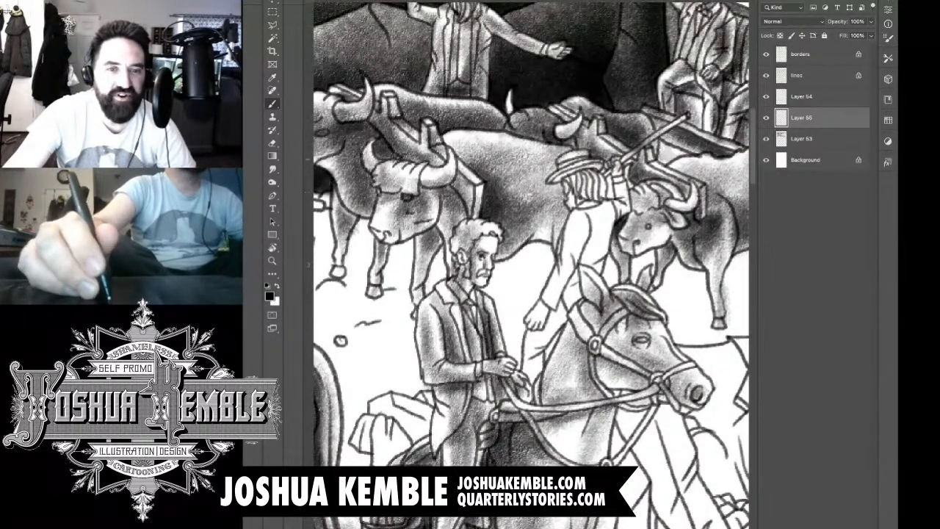
pyautogui.moveTo(694, 159)
pyautogui.mouseDown()
pyautogui.moveTo(655, 141)
pyautogui.moveTo(661, 158)
pyautogui.mouseUp()
pyautogui.moveTo(673, 154)
pyautogui.mouseDown()
pyautogui.moveTo(654, 173)
pyautogui.moveTo(673, 144)
pyautogui.moveTo(656, 134)
pyautogui.mouseUp()
pyautogui.moveTo(681, 159)
pyautogui.mouseDown()
pyautogui.moveTo(654, 139)
pyautogui.moveTo(677, 154)
pyautogui.moveTo(656, 152)
pyautogui.moveTo(662, 175)
pyautogui.mouseUp()
pyautogui.press('e')
pyautogui.moveTo(659, 133); pyautogui.dragTo(693, 153)
pyautogui.moveTo(662, 133)
pyautogui.mouseDown()
pyautogui.moveTo(690, 140)
pyautogui.moveTo(658, 140)
pyautogui.moveTo(681, 166)
pyautogui.moveTo(375, 221)
pyautogui.mouseUp()
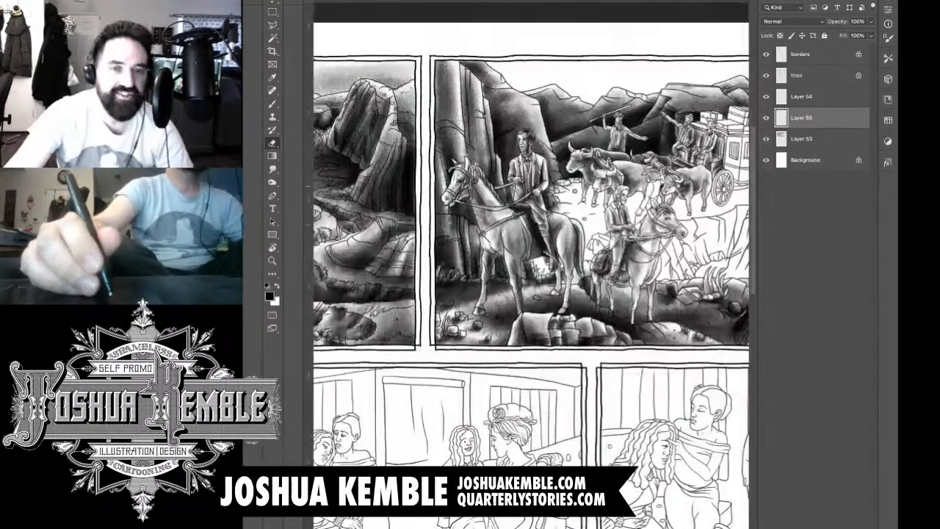
# Step: Add a new layer above Layer 54 and shade the small suitcase on the stagecoach roof behind the drivers
pyautogui.moveTo(661, 156); pyautogui.dragTo(794, 158)
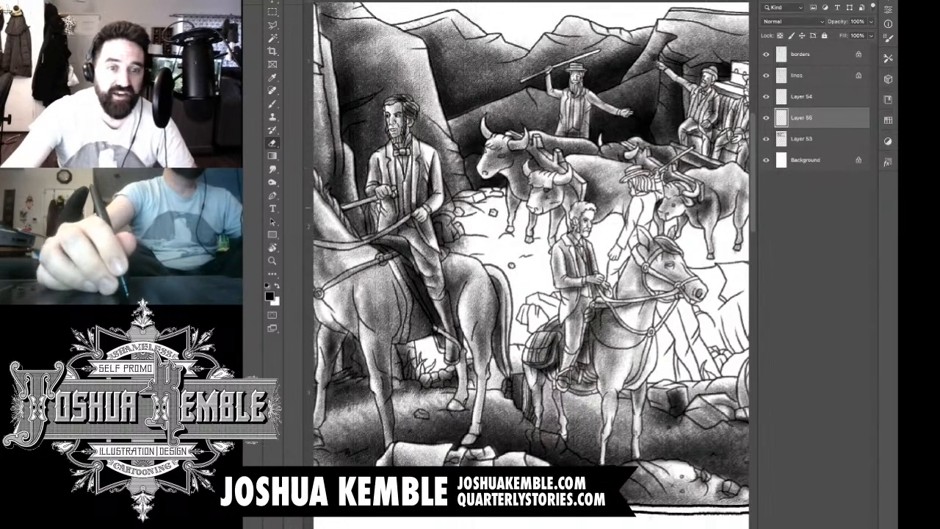
pyautogui.moveTo(587, 228); pyautogui.dragTo(391, 290)
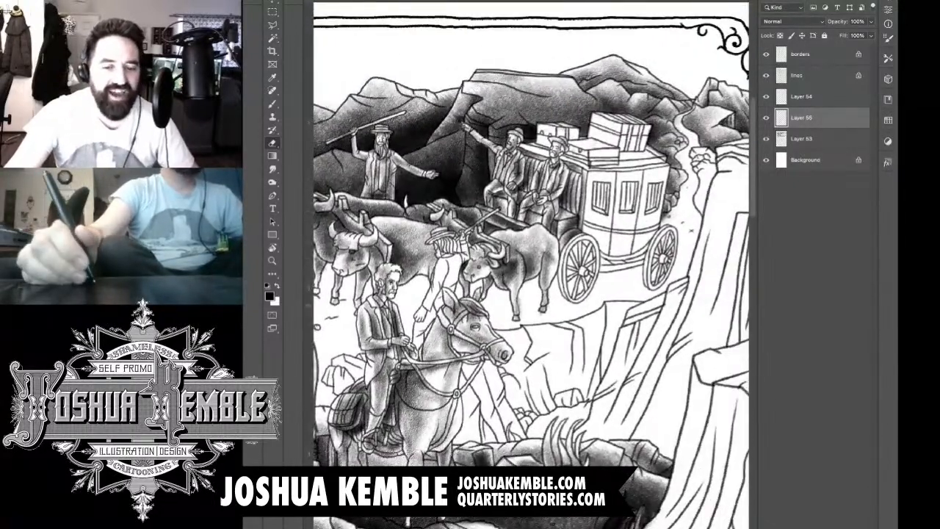
pyautogui.click(802, 97)
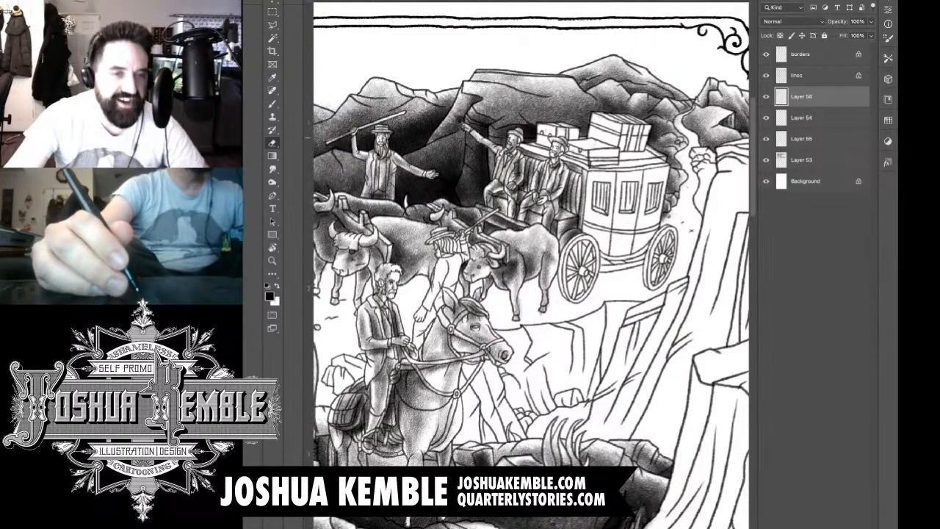
pyautogui.scroll(5, 568, 109)
pyautogui.press('b')
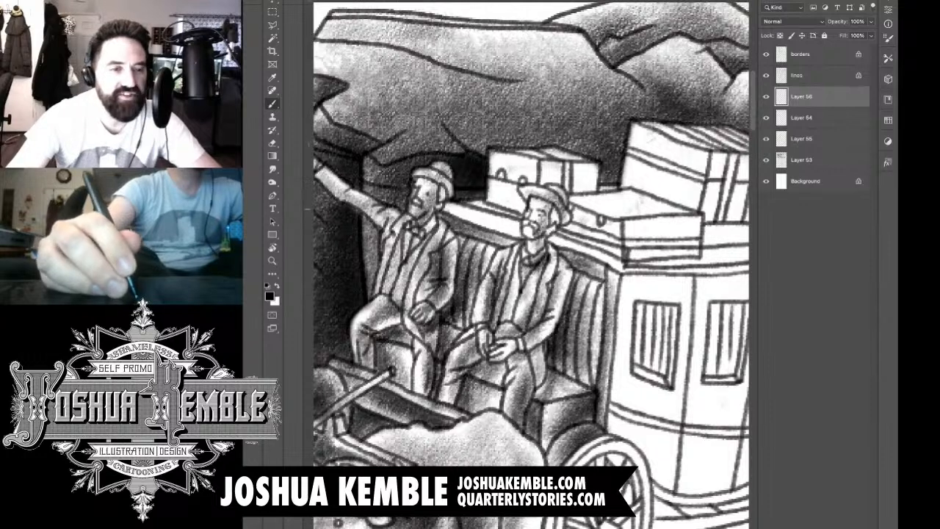
pyautogui.moveTo(498, 177)
pyautogui.mouseDown()
pyautogui.moveTo(495, 223)
pyautogui.moveTo(509, 223)
pyautogui.moveTo(520, 194)
pyautogui.moveTo(529, 219)
pyautogui.mouseUp()
pyautogui.moveTo(514, 161); pyautogui.dragTo(544, 221)
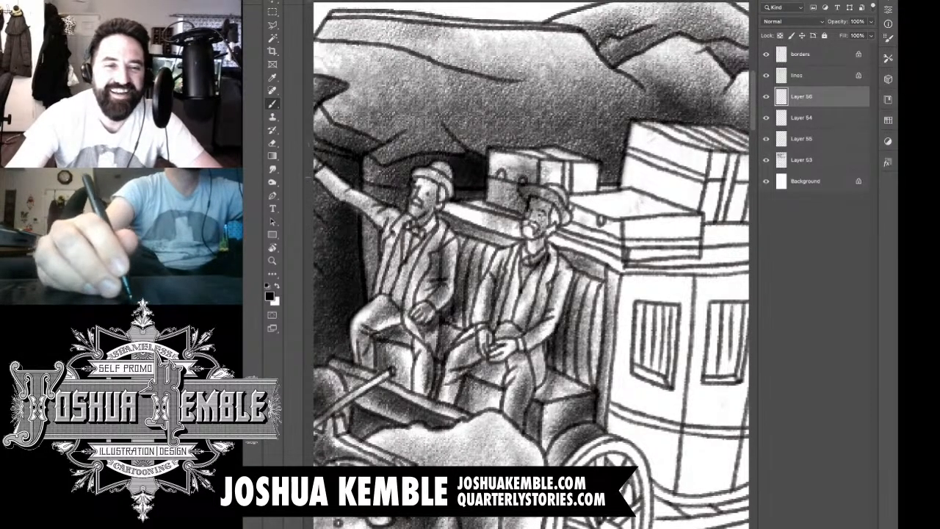
pyautogui.moveTo(531, 160)
pyautogui.mouseDown()
pyautogui.moveTo(581, 185)
pyautogui.moveTo(596, 208)
pyautogui.mouseUp()
pyautogui.moveTo(543, 177)
pyautogui.mouseDown()
pyautogui.moveTo(563, 196)
pyautogui.moveTo(544, 208)
pyautogui.mouseUp()
# Step: Shade the front face of the large trunk on the stagecoach roof in dark tones
pyautogui.moveTo(632, 139)
pyautogui.mouseDown()
pyautogui.moveTo(647, 192)
pyautogui.moveTo(655, 136)
pyautogui.moveTo(669, 158)
pyautogui.moveTo(676, 218)
pyautogui.mouseUp()
pyautogui.moveTo(662, 132)
pyautogui.mouseDown()
pyautogui.moveTo(690, 209)
pyautogui.moveTo(723, 229)
pyautogui.mouseUp()
pyautogui.moveTo(684, 145); pyautogui.dragTo(658, 217)
pyautogui.moveTo(680, 182); pyautogui.dragTo(640, 221)
# Step: Erase shading spilled from the luggage onto the driver's hat and lower case, and shade the large trunk's strapped side
pyautogui.press('e')
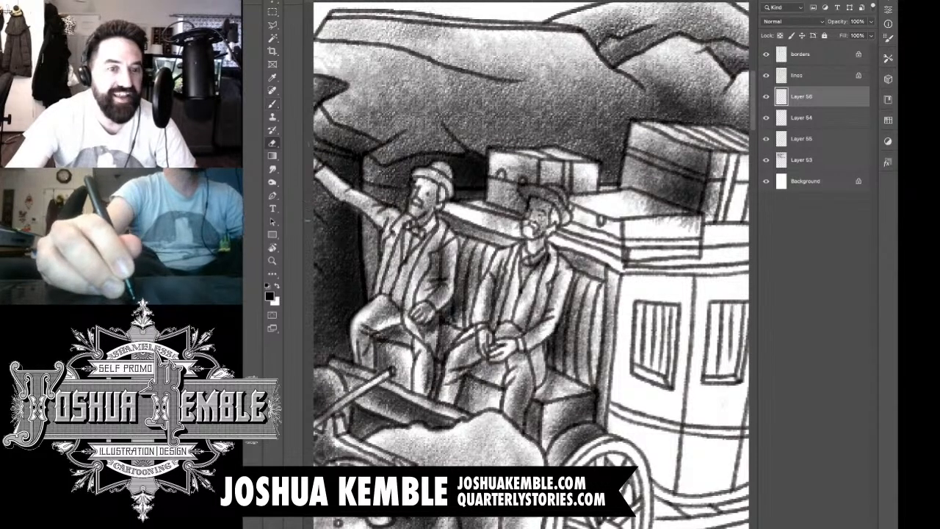
pyautogui.moveTo(485, 210)
pyautogui.mouseDown()
pyautogui.moveTo(511, 231)
pyautogui.moveTo(539, 221)
pyautogui.moveTo(523, 193)
pyautogui.moveTo(560, 203)
pyautogui.moveTo(637, 195)
pyautogui.moveTo(654, 213)
pyautogui.moveTo(695, 226)
pyautogui.moveTo(688, 216)
pyautogui.moveTo(616, 235)
pyautogui.mouseUp()
pyautogui.moveTo(644, 178)
pyautogui.mouseDown()
pyautogui.moveTo(634, 230)
pyautogui.moveTo(632, 206)
pyautogui.mouseUp()
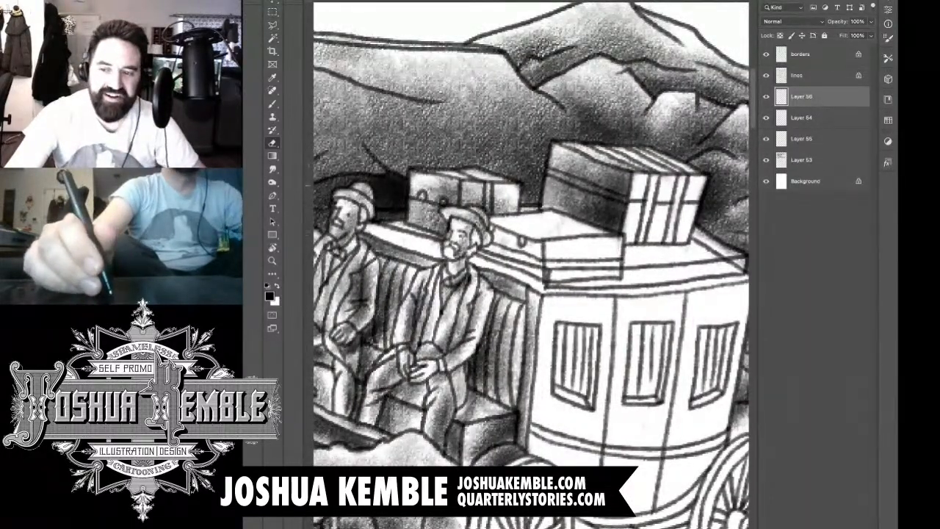
pyautogui.press('b')
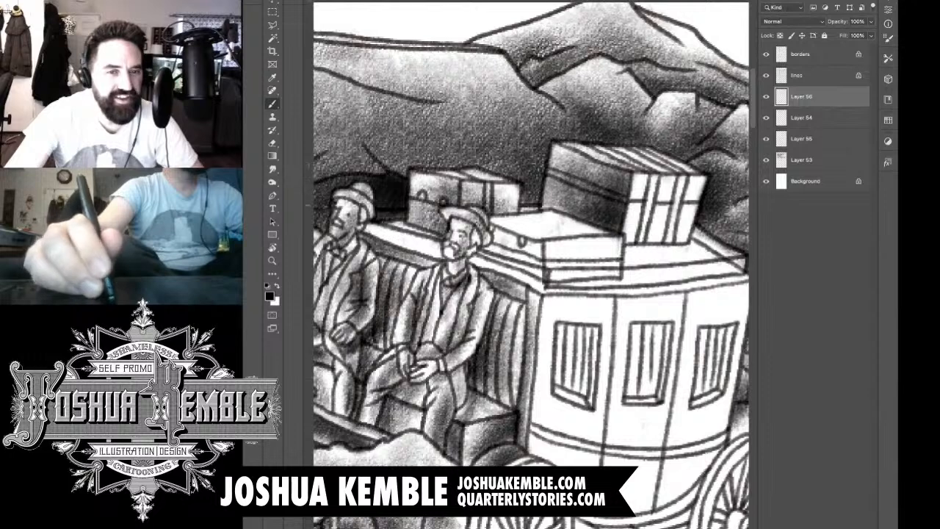
pyautogui.moveTo(637, 204)
pyautogui.mouseDown()
pyautogui.moveTo(673, 185)
pyautogui.moveTo(636, 212)
pyautogui.mouseUp()
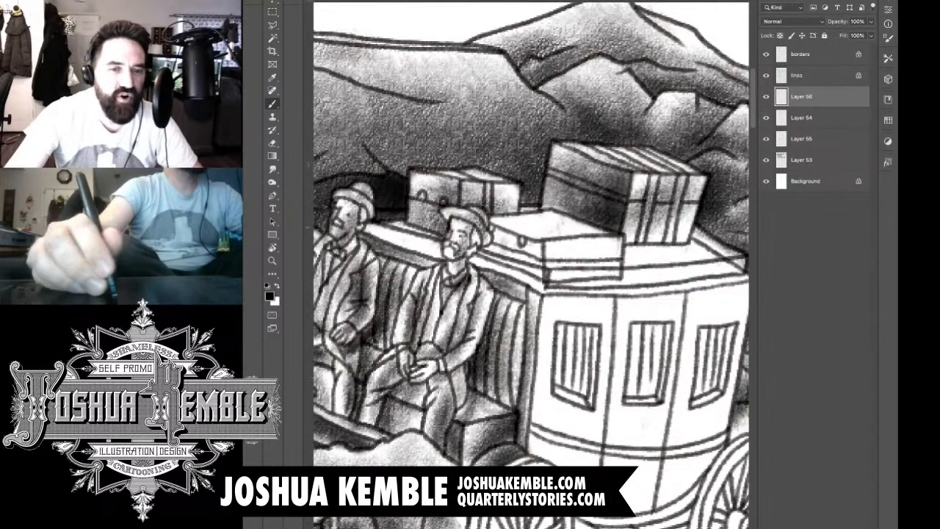
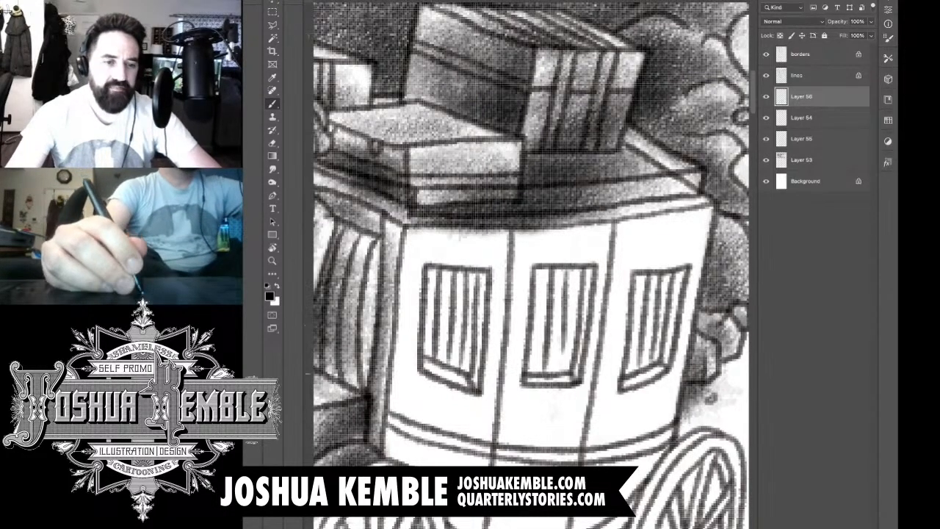
# Step: Shade the inner side edges and sills of the stagecoach's three windows
pyautogui.moveTo(475, 374)
pyautogui.mouseDown()
pyautogui.moveTo(483, 281)
pyautogui.moveTo(481, 325)
pyautogui.mouseUp()
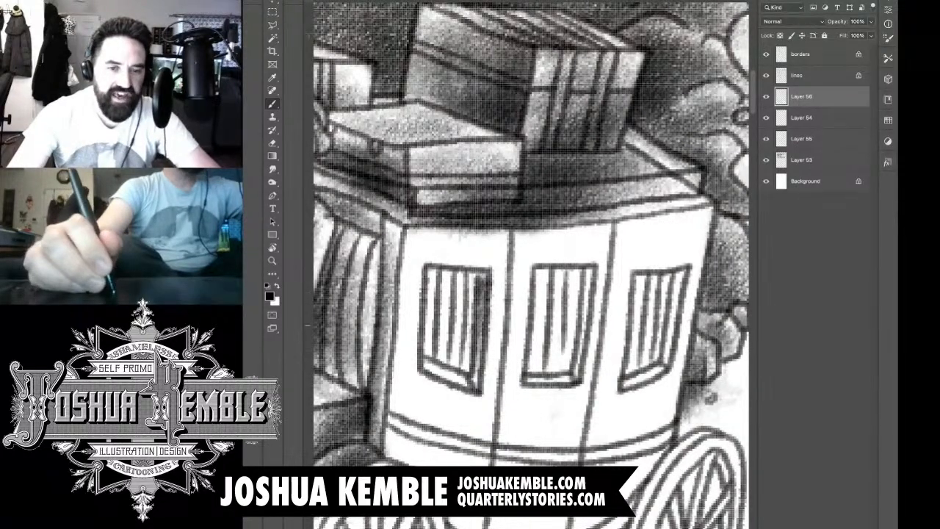
pyautogui.moveTo(580, 371); pyautogui.dragTo(590, 269)
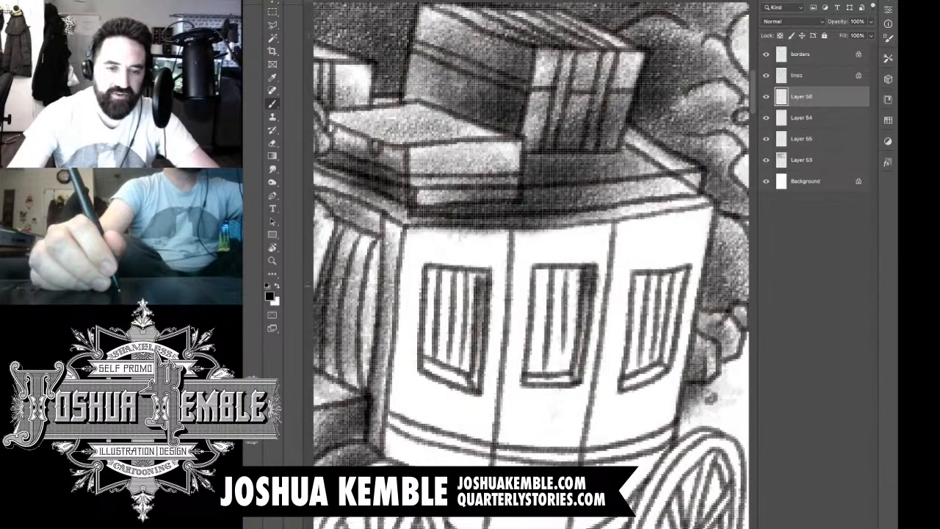
pyautogui.moveTo(669, 347); pyautogui.dragTo(682, 260)
pyautogui.moveTo(632, 389); pyautogui.dragTo(663, 366)
pyautogui.moveTo(557, 382); pyautogui.dragTo(525, 380)
pyautogui.moveTo(446, 374); pyautogui.dragTo(423, 363)
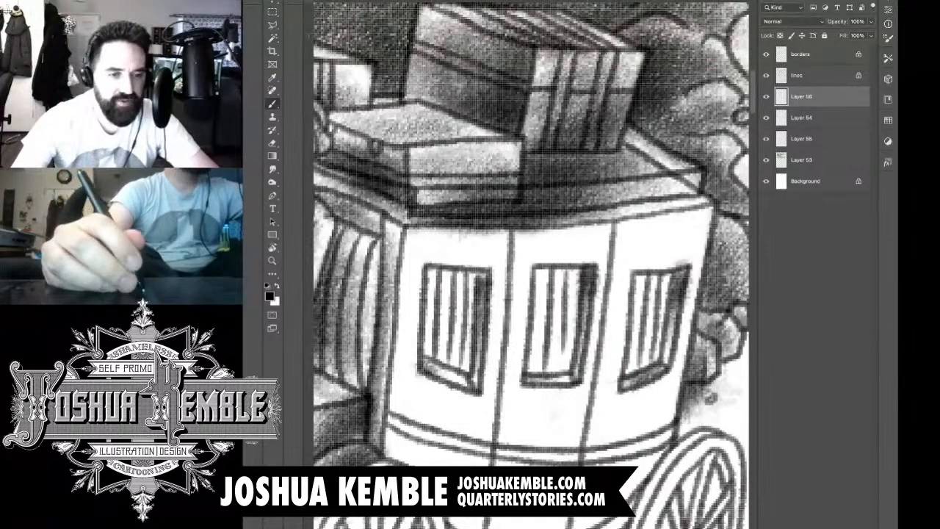
# Step: Add a new layer above Layer 56 and shade the curtains inside the three stagecoach windows
pyautogui.hotkey('ctrl', 'shift', 'alt', 'n')
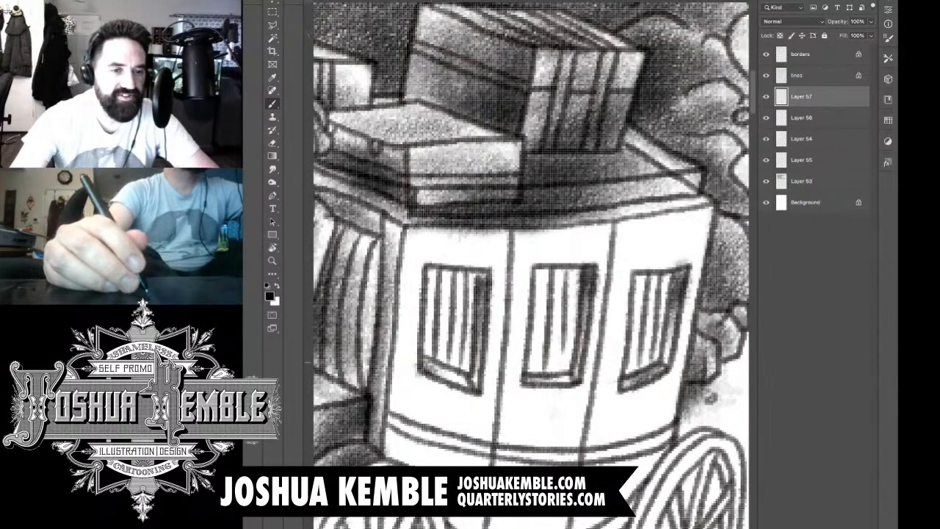
pyautogui.moveTo(464, 362)
pyautogui.mouseDown()
pyautogui.moveTo(470, 271)
pyautogui.moveTo(454, 323)
pyautogui.moveTo(443, 267)
pyautogui.moveTo(437, 346)
pyautogui.mouseUp()
pyautogui.moveTo(435, 277)
pyautogui.mouseDown()
pyautogui.moveTo(440, 351)
pyautogui.moveTo(455, 354)
pyautogui.mouseUp()
pyautogui.moveTo(545, 270)
pyautogui.mouseDown()
pyautogui.moveTo(539, 357)
pyautogui.moveTo(564, 266)
pyautogui.moveTo(547, 258)
pyautogui.moveTo(555, 342)
pyautogui.mouseUp()
pyautogui.moveTo(557, 250)
pyautogui.mouseDown()
pyautogui.moveTo(519, 373)
pyautogui.moveTo(539, 353)
pyautogui.moveTo(564, 360)
pyautogui.mouseUp()
pyautogui.moveTo(635, 355)
pyautogui.mouseDown()
pyautogui.moveTo(645, 359)
pyautogui.moveTo(646, 258)
pyautogui.moveTo(645, 318)
pyautogui.mouseUp()
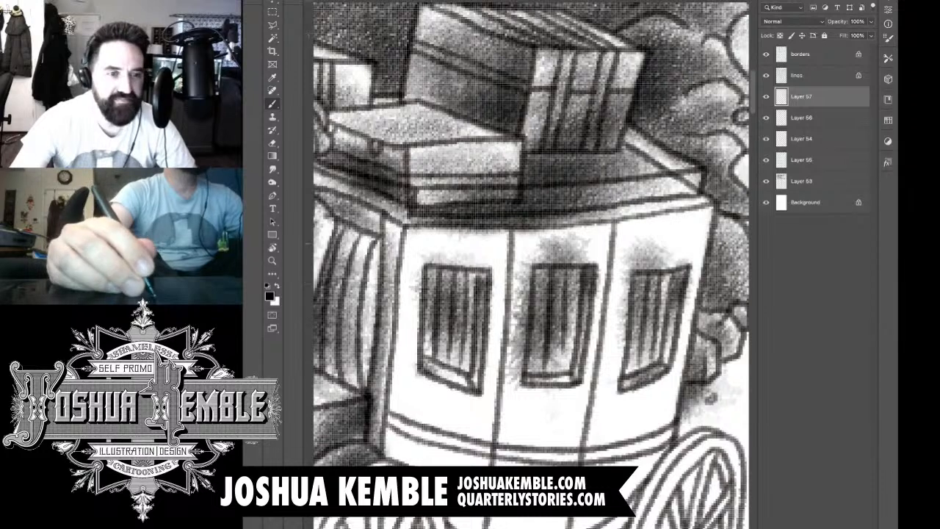
# Step: Erase the curtain shading spilled outside the three window frames onto the coach panels
pyautogui.press('e')
pyautogui.moveTo(420, 274)
pyautogui.mouseDown()
pyautogui.moveTo(431, 323)
pyautogui.moveTo(455, 256)
pyautogui.moveTo(470, 254)
pyautogui.mouseUp()
pyautogui.moveTo(518, 302); pyautogui.dragTo(516, 354)
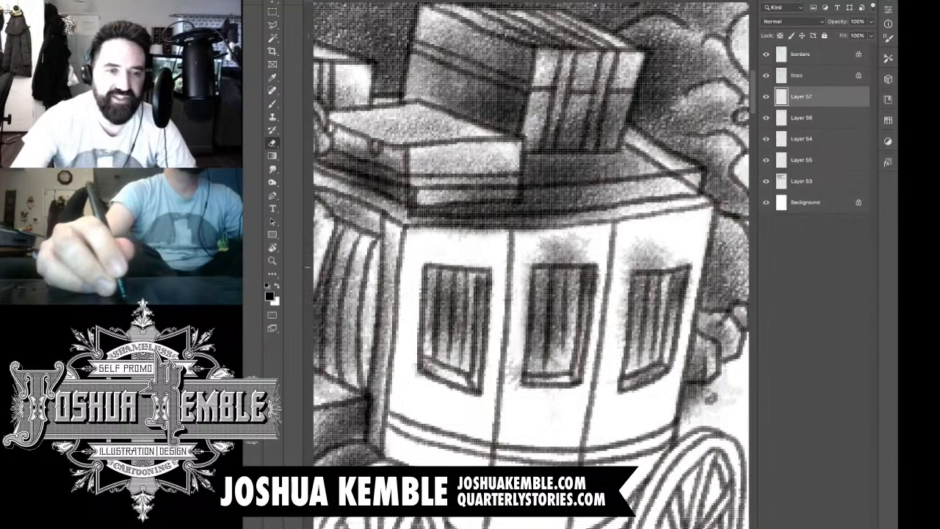
pyautogui.moveTo(526, 266); pyautogui.dragTo(514, 379)
pyautogui.moveTo(551, 243)
pyautogui.mouseDown()
pyautogui.moveTo(541, 253)
pyautogui.moveTo(576, 241)
pyautogui.moveTo(566, 266)
pyautogui.mouseUp()
pyautogui.moveTo(634, 258)
pyautogui.mouseDown()
pyautogui.moveTo(622, 335)
pyautogui.moveTo(631, 253)
pyautogui.moveTo(668, 259)
pyautogui.mouseUp()
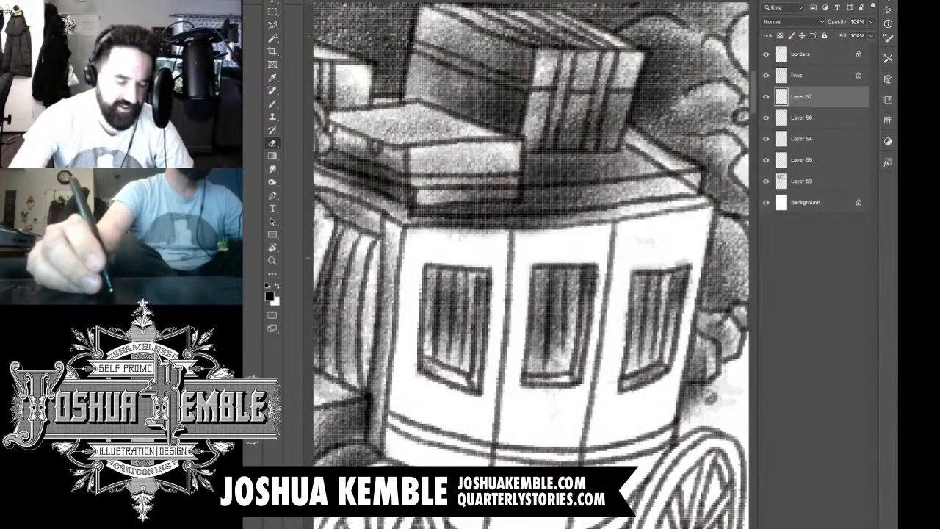
# Step: Add a new layer above Layer 57 and shade the stagecoach body, darkening it toward the underside
pyautogui.press('super+minus')
pyautogui.press('super+minus')
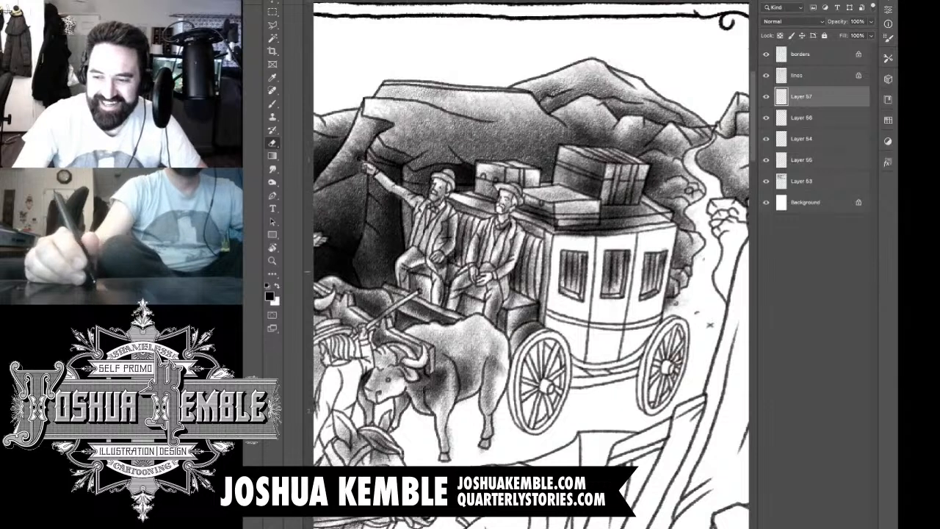
pyautogui.hotkey('ctrl', 'shift', 'alt', 'n')
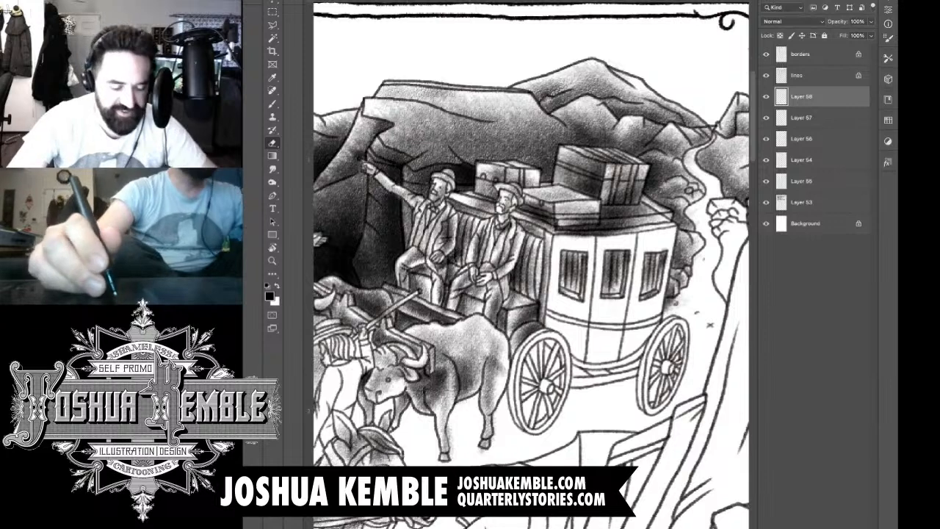
pyautogui.press('b')
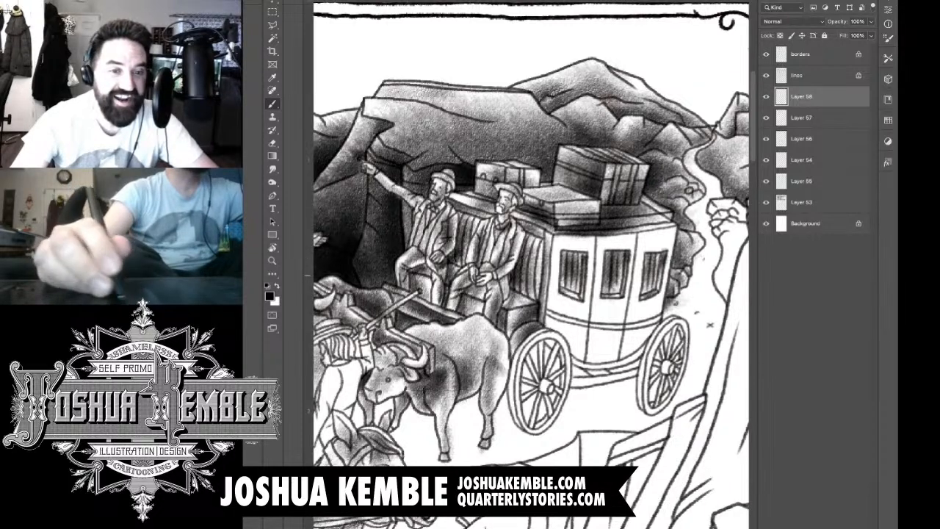
pyautogui.moveTo(568, 246)
pyautogui.mouseDown()
pyautogui.moveTo(661, 240)
pyautogui.moveTo(556, 253)
pyautogui.moveTo(563, 293)
pyautogui.moveTo(609, 301)
pyautogui.moveTo(633, 285)
pyautogui.moveTo(633, 300)
pyautogui.moveTo(592, 323)
pyautogui.moveTo(632, 321)
pyautogui.moveTo(592, 348)
pyautogui.moveTo(635, 343)
pyautogui.moveTo(607, 365)
pyautogui.moveTo(599, 325)
pyautogui.moveTo(580, 319)
pyautogui.moveTo(615, 312)
pyautogui.moveTo(634, 258)
pyautogui.moveTo(585, 297)
pyautogui.moveTo(562, 262)
pyautogui.moveTo(566, 335)
pyautogui.moveTo(634, 246)
pyautogui.moveTo(645, 353)
pyautogui.mouseUp()
pyautogui.moveTo(648, 317)
pyautogui.mouseDown()
pyautogui.moveTo(644, 348)
pyautogui.moveTo(591, 379)
pyautogui.moveTo(638, 373)
pyautogui.mouseUp()
# Step: Erase the coach body shading spilled onto both wheels and the ground beneath the stagecoach
pyautogui.press('e')
pyautogui.moveTo(543, 329)
pyautogui.mouseDown()
pyautogui.moveTo(563, 347)
pyautogui.moveTo(568, 389)
pyautogui.mouseUp()
pyautogui.moveTo(563, 354)
pyautogui.mouseDown()
pyautogui.moveTo(572, 388)
pyautogui.moveTo(548, 382)
pyautogui.mouseUp()
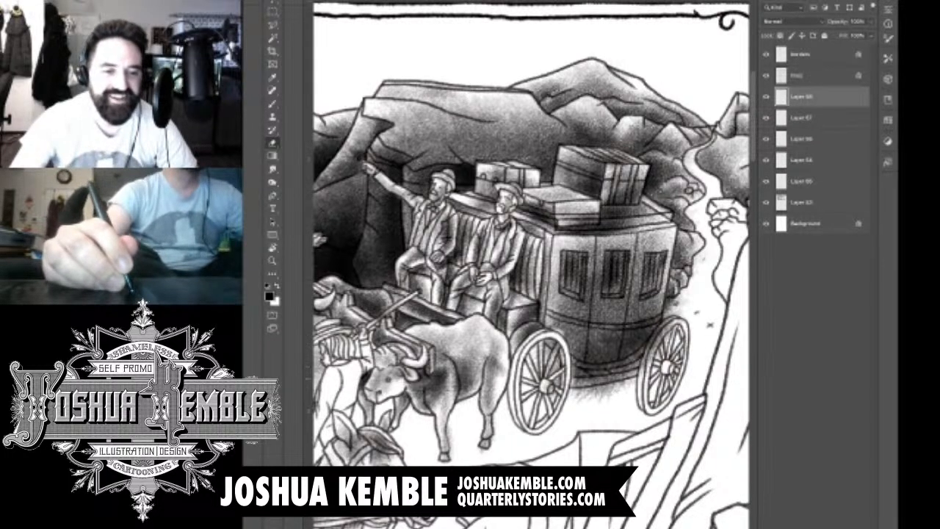
pyautogui.moveTo(560, 348)
pyautogui.mouseDown()
pyautogui.moveTo(545, 384)
pyautogui.moveTo(552, 390)
pyautogui.moveTo(564, 372)
pyautogui.mouseUp()
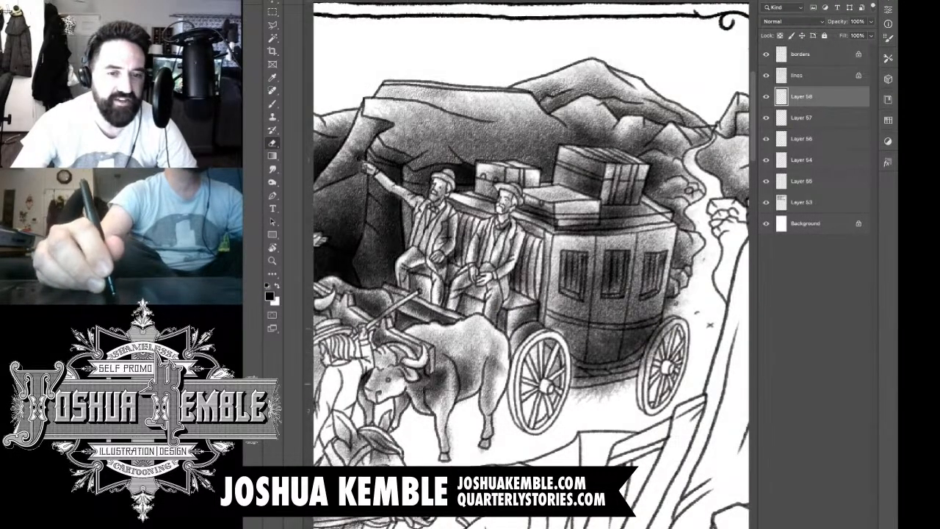
pyautogui.moveTo(643, 374)
pyautogui.mouseDown()
pyautogui.moveTo(651, 345)
pyautogui.moveTo(676, 319)
pyautogui.mouseUp()
pyautogui.moveTo(660, 351); pyautogui.dragTo(669, 340)
pyautogui.moveTo(619, 391)
pyautogui.mouseDown()
pyautogui.moveTo(576, 395)
pyautogui.moveTo(571, 376)
pyautogui.moveTo(616, 382)
pyautogui.moveTo(545, 355)
pyautogui.moveTo(559, 382)
pyautogui.moveTo(553, 395)
pyautogui.mouseUp()
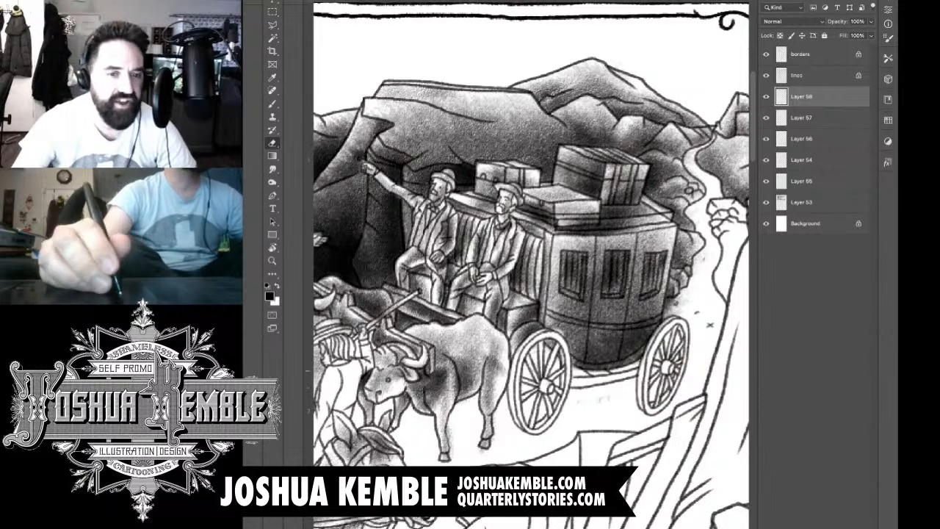
pyautogui.moveTo(588, 346); pyautogui.dragTo(543, 349)
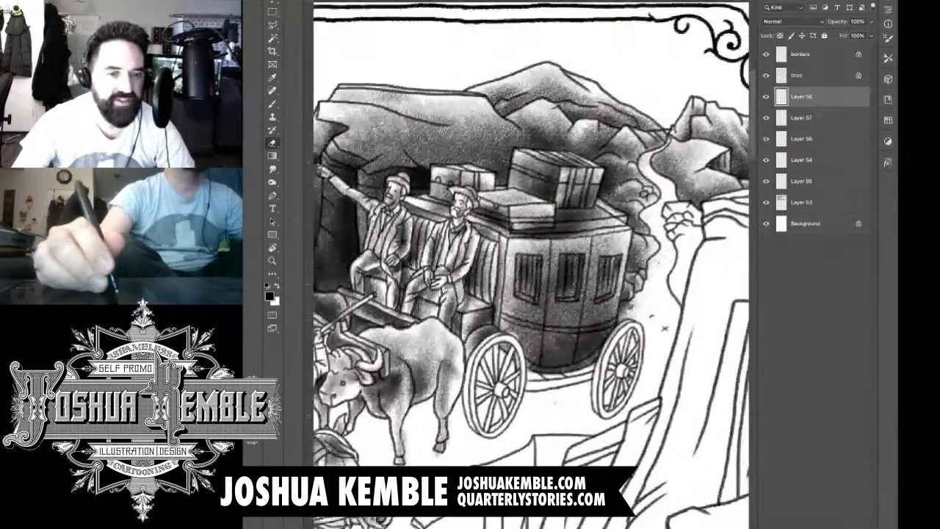
pyautogui.moveTo(626, 309)
pyautogui.mouseDown()
pyautogui.moveTo(624, 321)
pyautogui.moveTo(631, 316)
pyautogui.moveTo(604, 325)
pyautogui.mouseUp()
pyautogui.moveTo(634, 376); pyautogui.dragTo(542, 376)
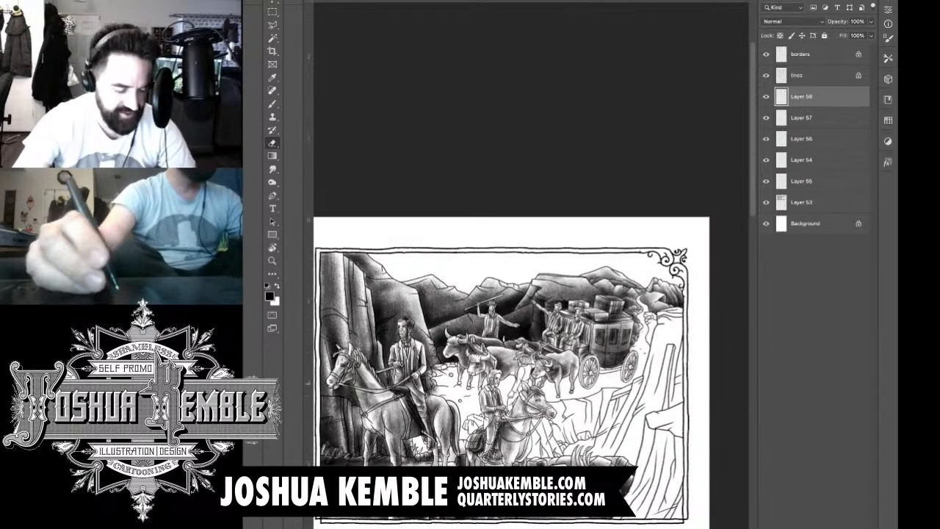
# Step: Shade the outer rim edges of the stagecoach's front and rear wheels with the Brush
pyautogui.moveTo(594, 374); pyautogui.dragTo(742, 375)
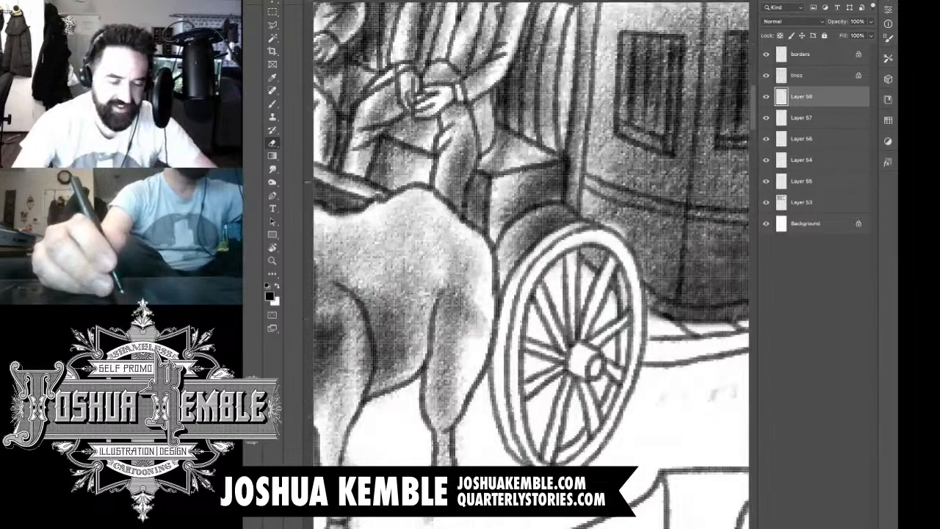
pyautogui.press('b')
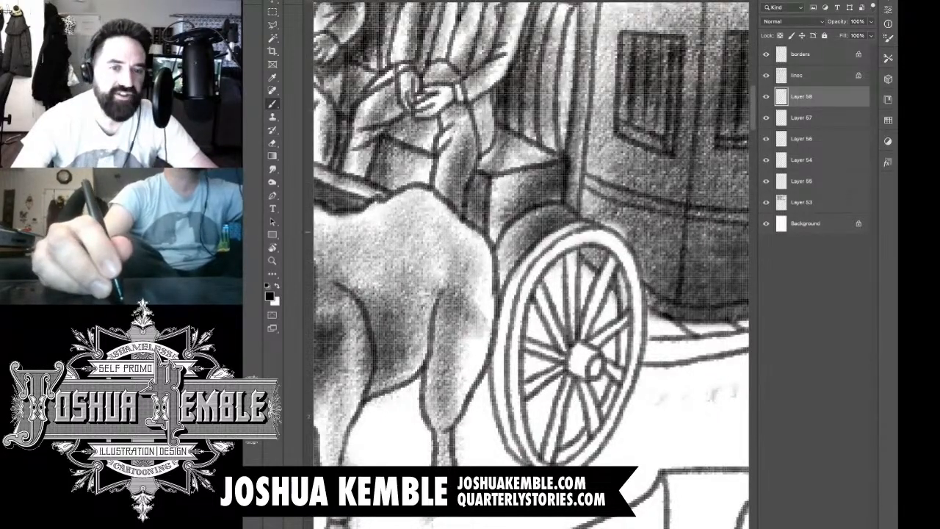
pyautogui.moveTo(598, 216); pyautogui.dragTo(629, 243)
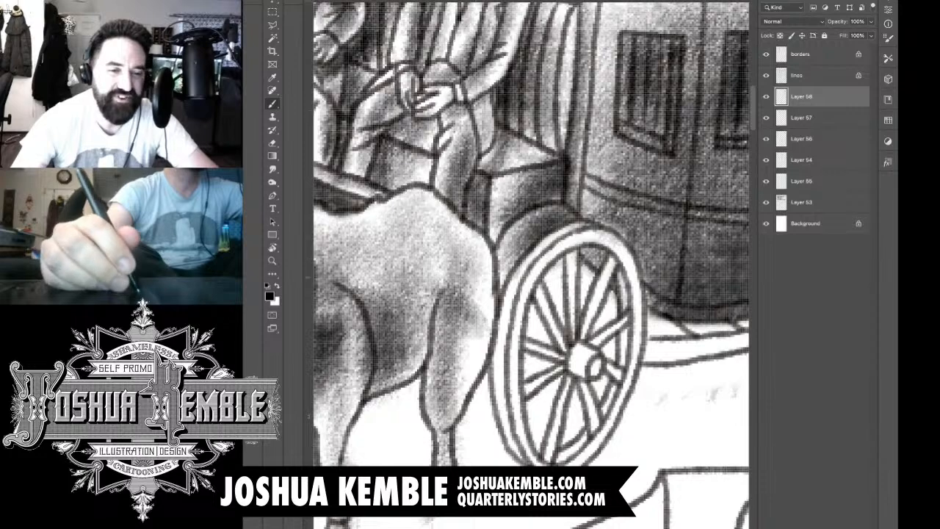
pyautogui.moveTo(559, 245)
pyautogui.mouseDown()
pyautogui.moveTo(524, 288)
pyautogui.moveTo(507, 340)
pyautogui.mouseUp()
pyautogui.moveTo(519, 281); pyautogui.dragTo(502, 400)
pyautogui.moveTo(504, 312); pyautogui.dragTo(511, 422)
pyautogui.moveTo(501, 366); pyautogui.dragTo(519, 457)
pyautogui.moveTo(503, 392); pyautogui.dragTo(526, 466)
pyautogui.moveTo(632, 294); pyautogui.dragTo(373, 299)
pyautogui.moveTo(568, 288); pyautogui.dragTo(551, 425)
pyautogui.moveTo(562, 336); pyautogui.dragTo(560, 432)
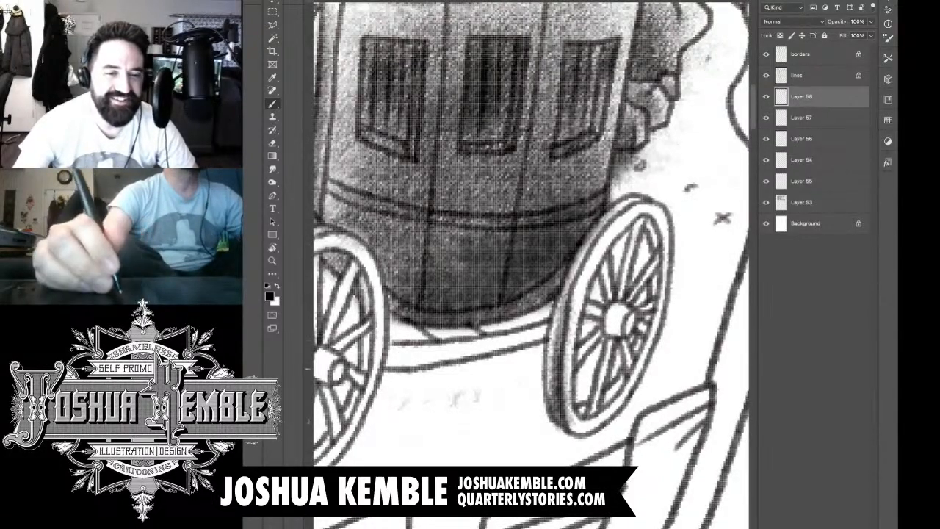
# Step: Shade the hubs of the stagecoach's front and rear wheels
pyautogui.moveTo(401, 370); pyautogui.dragTo(518, 371)
pyautogui.moveTo(439, 352)
pyautogui.mouseDown()
pyautogui.moveTo(436, 384)
pyautogui.moveTo(447, 386)
pyautogui.mouseUp()
pyautogui.moveTo(580, 318); pyautogui.dragTo(447, 329)
pyautogui.moveTo(593, 320)
pyautogui.mouseDown()
pyautogui.moveTo(586, 352)
pyautogui.moveTo(603, 342)
pyautogui.mouseUp()
pyautogui.moveTo(484, 301); pyautogui.dragTo(590, 272)
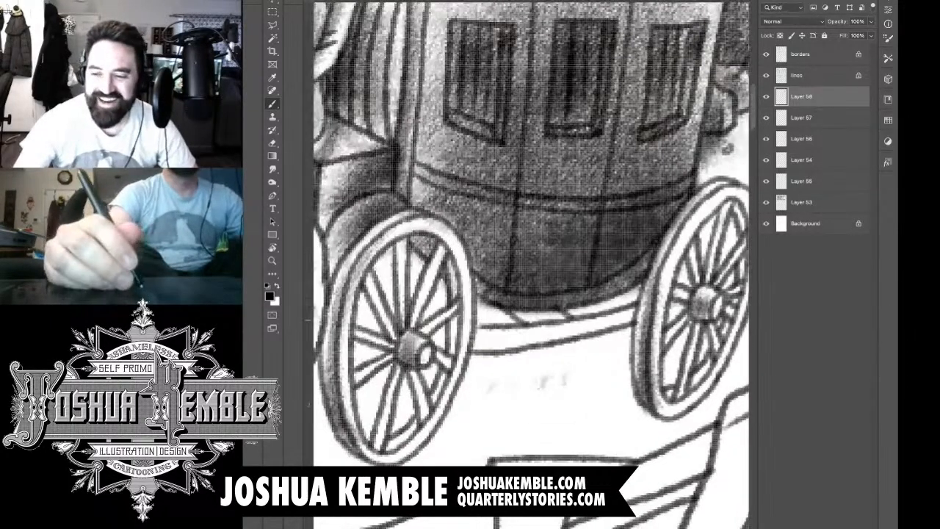
# Step: Darken the inner rim edges between the spokes of both stagecoach wheels
pyautogui.moveTo(447, 261); pyautogui.dragTo(459, 295)
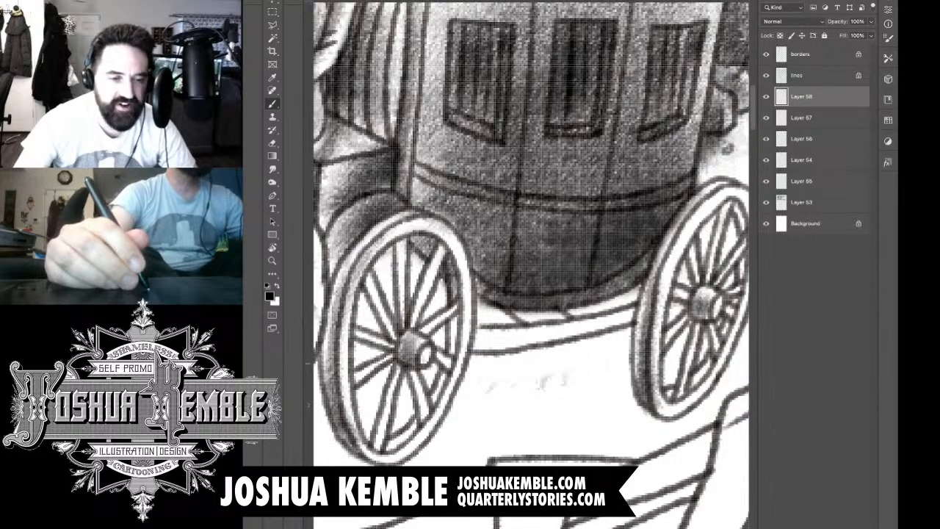
pyautogui.moveTo(451, 314)
pyautogui.mouseDown()
pyautogui.moveTo(453, 341)
pyautogui.moveTo(461, 310)
pyautogui.mouseUp()
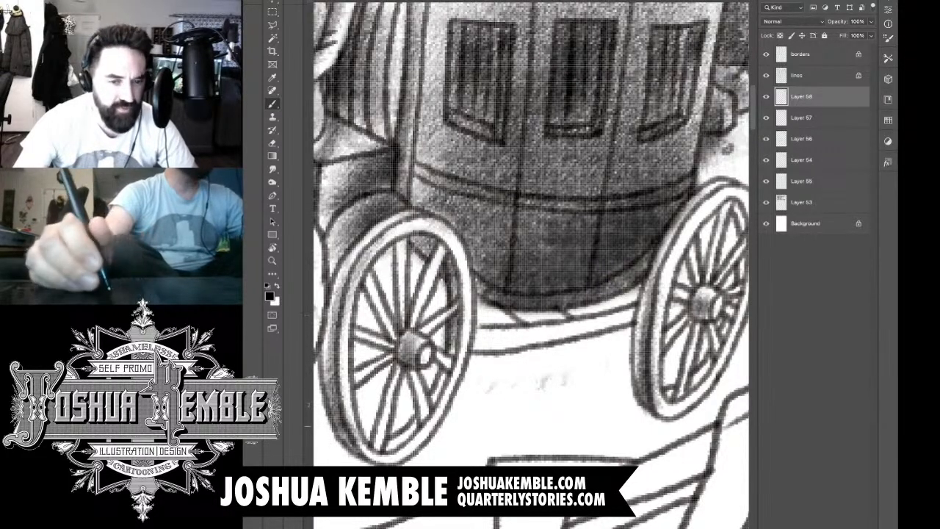
pyautogui.moveTo(432, 393); pyautogui.dragTo(443, 375)
pyautogui.moveTo(382, 444); pyautogui.dragTo(407, 417)
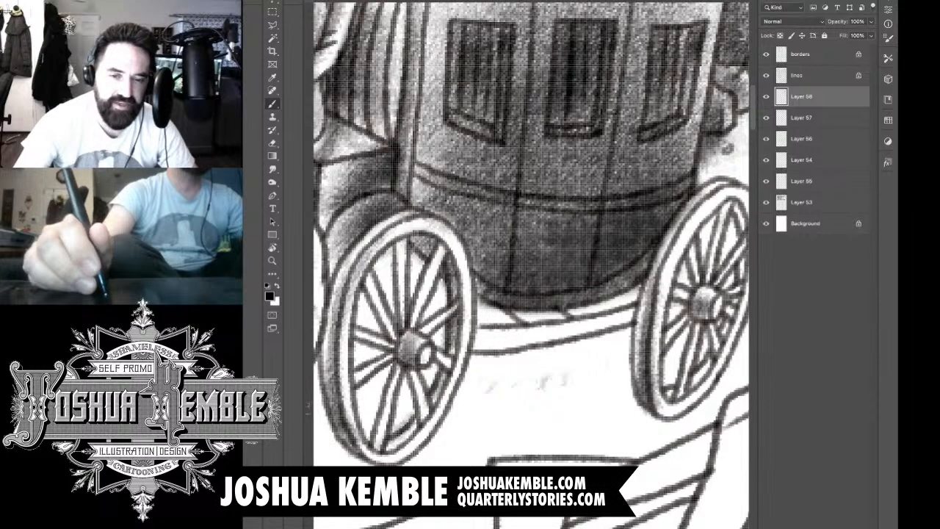
pyautogui.moveTo(691, 382)
pyautogui.mouseDown()
pyautogui.moveTo(736, 296)
pyautogui.moveTo(742, 249)
pyautogui.moveTo(742, 259)
pyautogui.mouseUp()
pyautogui.moveTo(742, 223); pyautogui.dragTo(725, 202)
# Step: Tone the front faces of the wheel rims and shade the beam beneath the coach body
pyautogui.moveTo(705, 240); pyautogui.dragTo(579, 261)
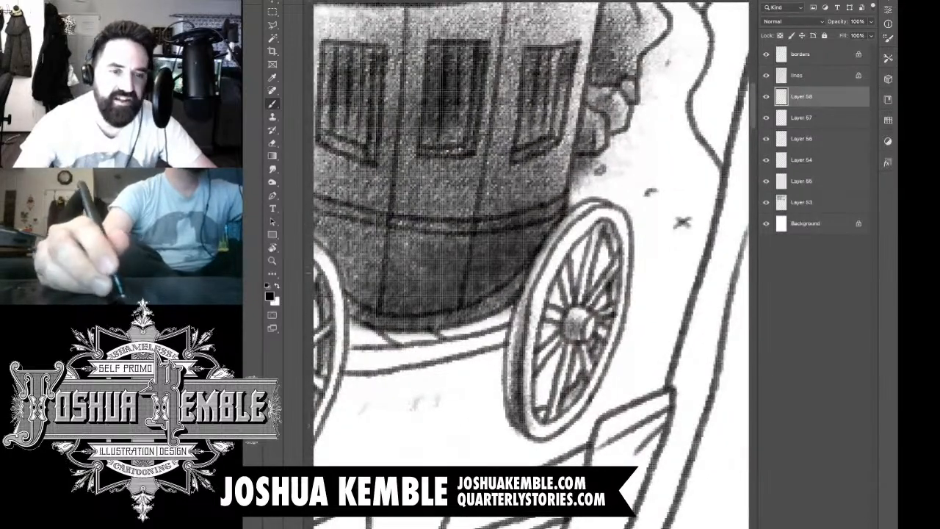
pyautogui.moveTo(527, 378)
pyautogui.mouseDown()
pyautogui.moveTo(536, 293)
pyautogui.moveTo(581, 224)
pyautogui.moveTo(610, 212)
pyautogui.moveTo(626, 282)
pyautogui.moveTo(603, 371)
pyautogui.mouseUp()
pyautogui.moveTo(551, 316)
pyautogui.mouseDown()
pyautogui.moveTo(664, 283)
pyautogui.moveTo(687, 263)
pyautogui.mouseUp()
pyautogui.moveTo(358, 310)
pyautogui.mouseDown()
pyautogui.moveTo(397, 195)
pyautogui.moveTo(444, 191)
pyautogui.moveTo(485, 250)
pyautogui.moveTo(490, 323)
pyautogui.moveTo(467, 368)
pyautogui.mouseUp()
pyautogui.moveTo(533, 294)
pyautogui.mouseDown()
pyautogui.moveTo(573, 277)
pyautogui.moveTo(586, 285)
pyautogui.moveTo(496, 307)
pyautogui.moveTo(610, 279)
pyautogui.mouseUp()
pyautogui.moveTo(562, 301); pyautogui.dragTo(658, 266)
pyautogui.moveTo(635, 287); pyautogui.dragTo(654, 270)
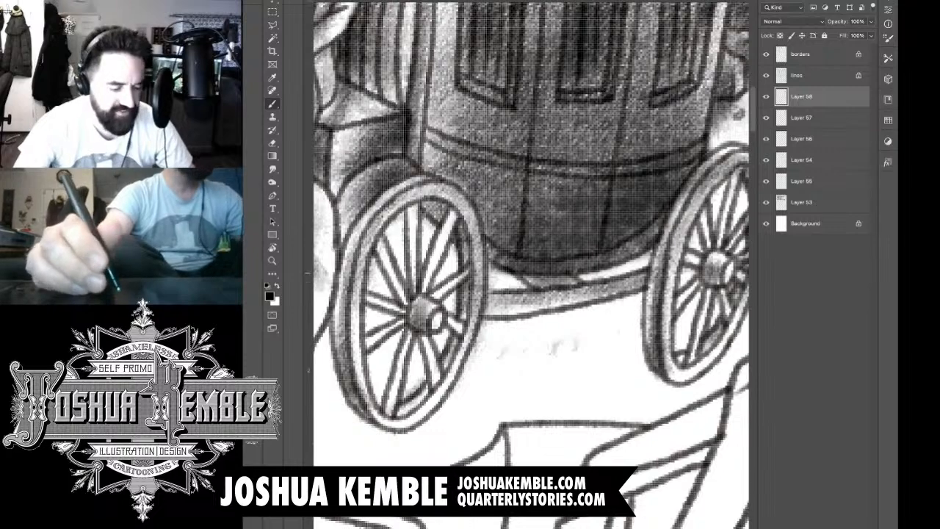
# Step: Add a new layer above Layer 58 and shade the hat and hair of the man walking beside the oxen
pyautogui.press('super+0')
pyautogui.press('super+equal')
pyautogui.press('super+equal')
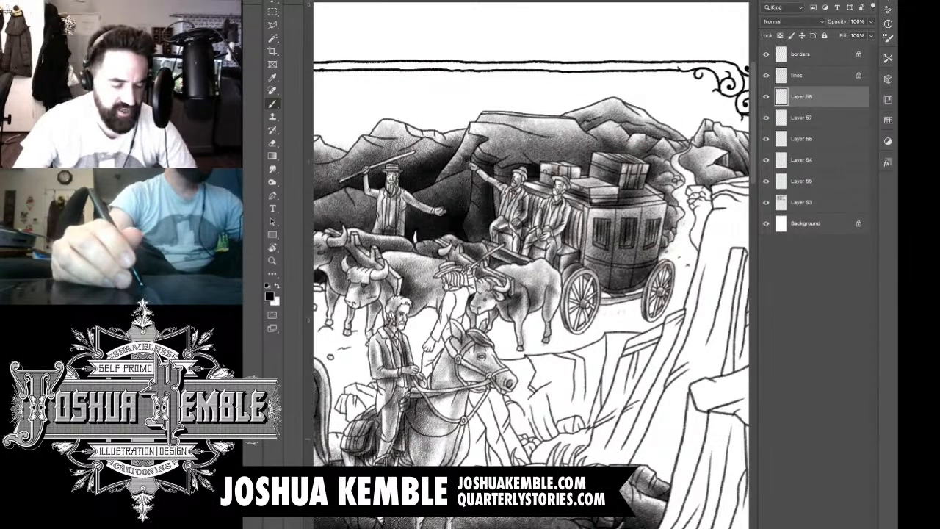
pyautogui.hotkey('ctrl', 'shift', 'alt', 'n')
pyautogui.moveTo(451, 273); pyautogui.dragTo(501, 278)
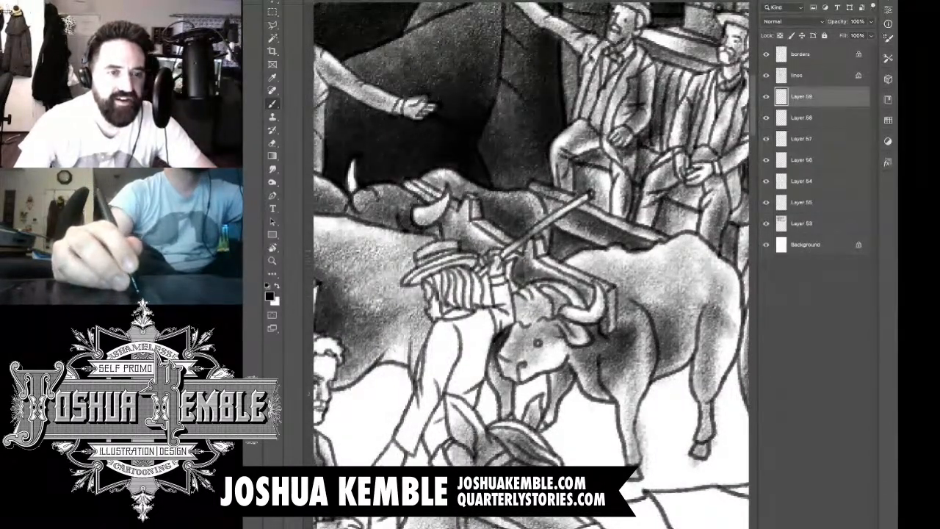
pyautogui.moveTo(426, 278)
pyautogui.mouseDown()
pyautogui.moveTo(466, 266)
pyautogui.moveTo(443, 272)
pyautogui.moveTo(456, 297)
pyautogui.moveTo(461, 272)
pyautogui.moveTo(474, 302)
pyautogui.moveTo(470, 295)
pyautogui.moveTo(443, 319)
pyautogui.moveTo(451, 304)
pyautogui.moveTo(463, 316)
pyautogui.mouseUp()
pyautogui.moveTo(496, 260)
pyautogui.mouseDown()
pyautogui.moveTo(486, 312)
pyautogui.moveTo(476, 276)
pyautogui.moveTo(526, 205)
pyautogui.mouseUp()
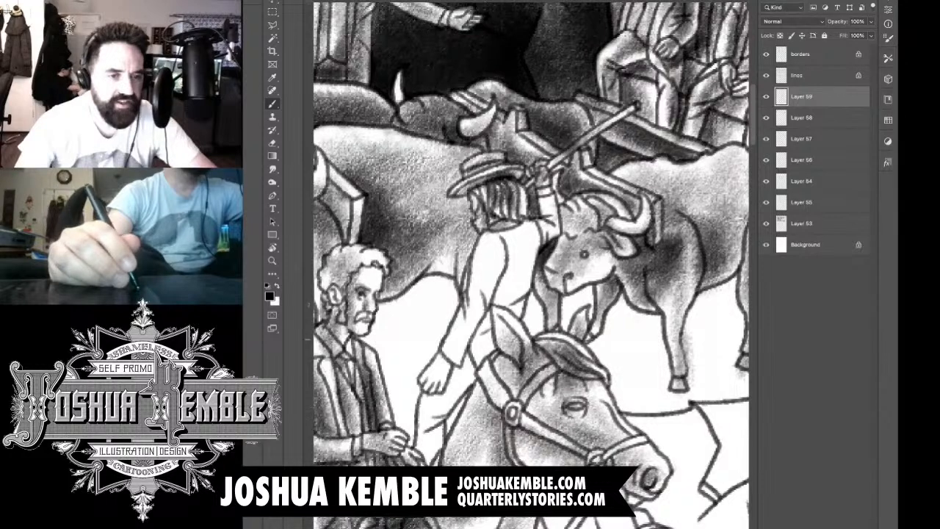
# Step: Shade the walking man's shirt, lowered sleeve and trousers behind the horse's head
pyautogui.moveTo(441, 380)
pyautogui.mouseDown()
pyautogui.moveTo(494, 245)
pyautogui.moveTo(502, 299)
pyautogui.mouseUp()
pyautogui.moveTo(511, 257); pyautogui.dragTo(496, 310)
pyautogui.moveTo(519, 239)
pyautogui.mouseDown()
pyautogui.moveTo(500, 313)
pyautogui.moveTo(510, 316)
pyautogui.mouseUp()
pyautogui.moveTo(524, 283)
pyautogui.mouseDown()
pyautogui.moveTo(512, 330)
pyautogui.moveTo(477, 348)
pyautogui.mouseUp()
pyautogui.moveTo(497, 315); pyautogui.dragTo(469, 362)
pyautogui.moveTo(491, 333); pyautogui.dragTo(462, 385)
pyautogui.moveTo(476, 350); pyautogui.dragTo(438, 404)
pyautogui.moveTo(458, 369)
pyautogui.mouseDown()
pyautogui.moveTo(425, 422)
pyautogui.moveTo(420, 463)
pyautogui.mouseUp()
pyautogui.moveTo(435, 419)
pyautogui.mouseDown()
pyautogui.moveTo(420, 460)
pyautogui.moveTo(428, 463)
pyautogui.mouseUp()
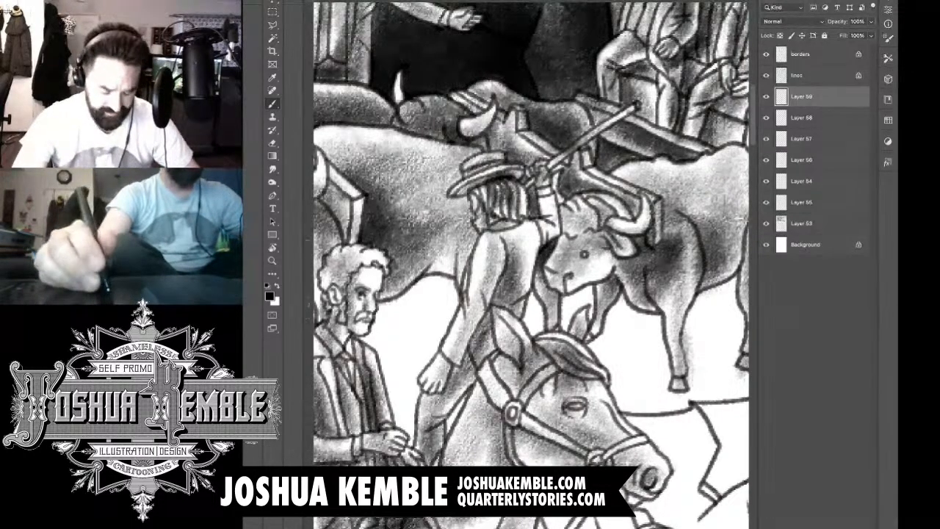
# Step: Add a new layer above Layer 59 and shade the rocks on the ground in front of the lead oxen
pyautogui.press('super+minus')
pyautogui.press('super+minus')
pyautogui.press('super+minus')
pyautogui.press('super+minus')
pyautogui.press('super+minus')
pyautogui.press('super+minus')
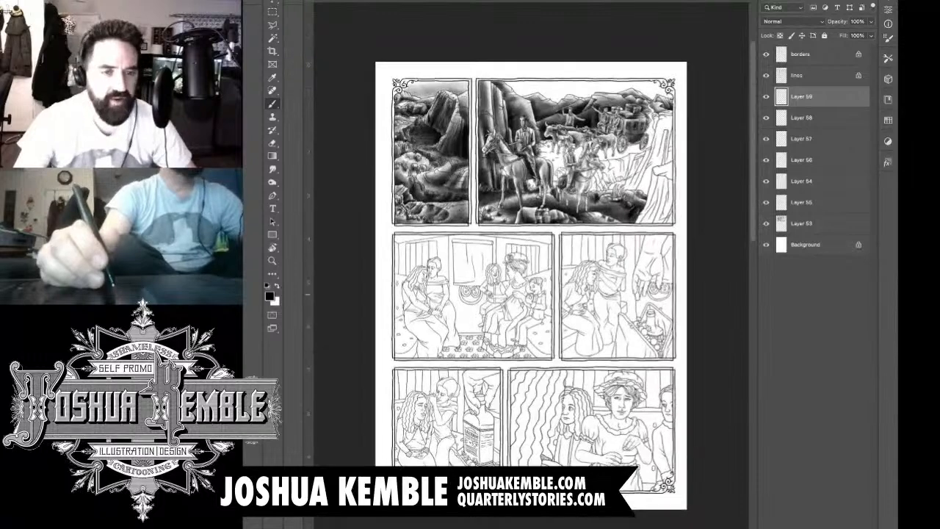
pyautogui.press('super+plus')
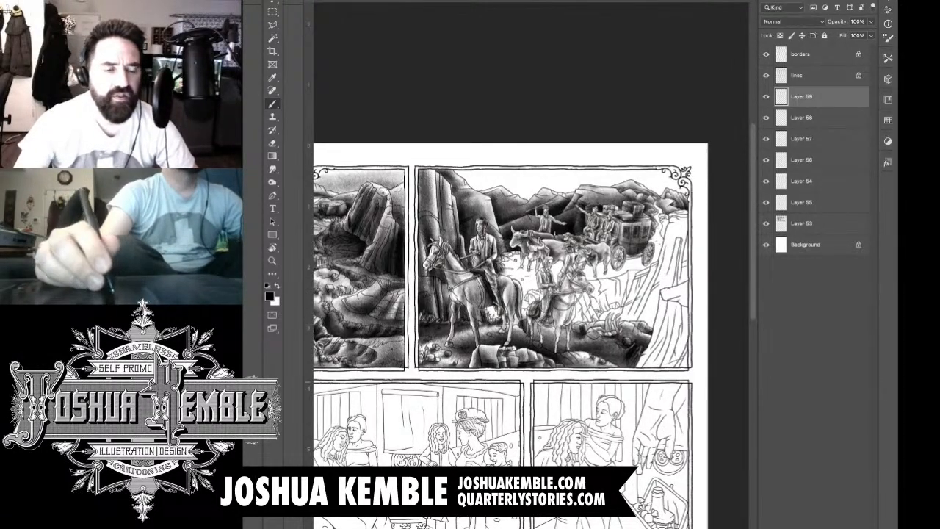
pyautogui.press('super+shift+alt+n')
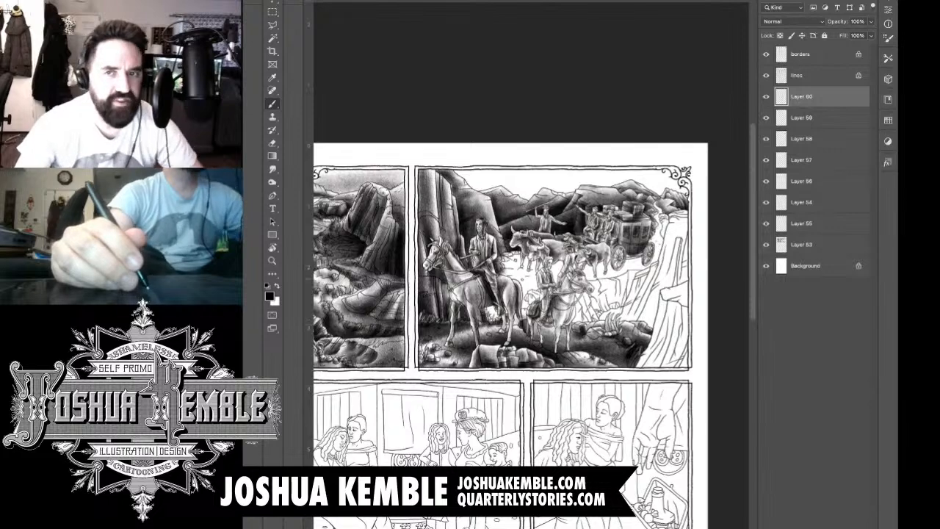
pyautogui.scroll(5, 581, 261)
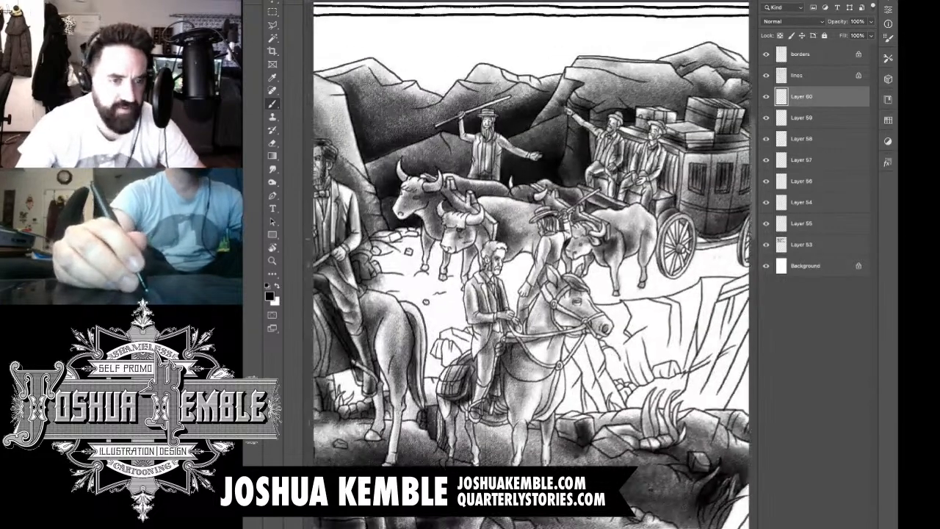
pyautogui.moveTo(532, 264); pyautogui.dragTo(538, 267)
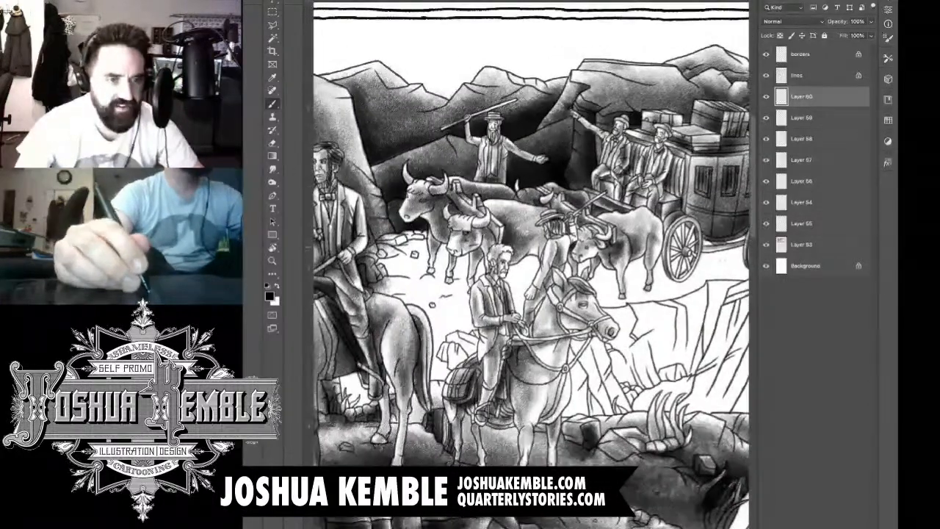
pyautogui.scroll(3, 367, 239)
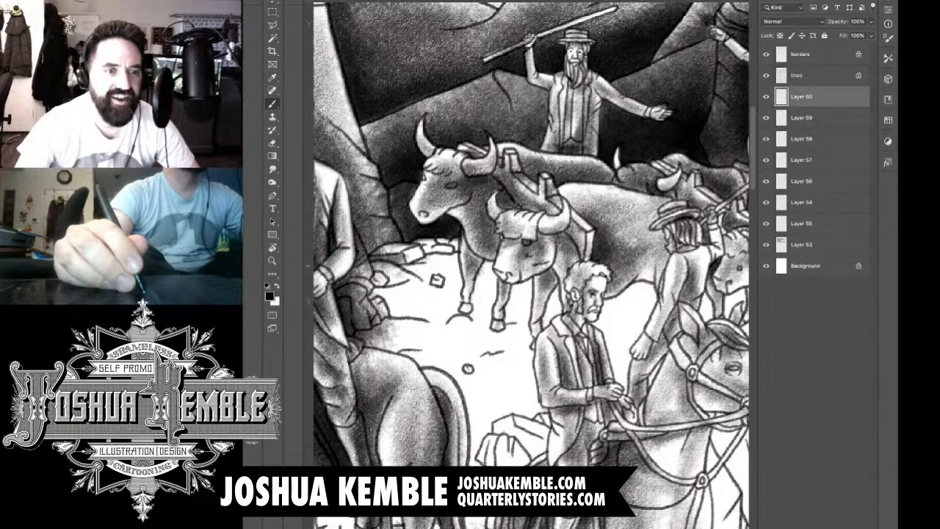
pyautogui.moveTo(402, 262)
pyautogui.mouseDown()
pyautogui.moveTo(439, 247)
pyautogui.moveTo(428, 247)
pyautogui.mouseUp()
pyautogui.moveTo(425, 251); pyautogui.dragTo(450, 239)
# Step: Shade the rock outcrop beside the road at the cliff's edge and erase the tone spilling onto the cliff face
pyautogui.moveTo(573, 294); pyautogui.dragTo(422, 300)
pyautogui.moveTo(734, 285); pyautogui.dragTo(374, 402)
pyautogui.moveTo(373, 328); pyautogui.dragTo(374, 326)
pyautogui.moveTo(553, 201)
pyautogui.mouseDown()
pyautogui.moveTo(577, 195)
pyautogui.moveTo(588, 215)
pyautogui.moveTo(581, 212)
pyautogui.moveTo(571, 264)
pyautogui.mouseUp()
pyautogui.moveTo(566, 220)
pyautogui.mouseDown()
pyautogui.moveTo(582, 272)
pyautogui.moveTo(586, 224)
pyautogui.moveTo(566, 293)
pyautogui.mouseUp()
pyautogui.moveTo(566, 241)
pyautogui.mouseDown()
pyautogui.moveTo(559, 288)
pyautogui.moveTo(576, 303)
pyautogui.mouseUp()
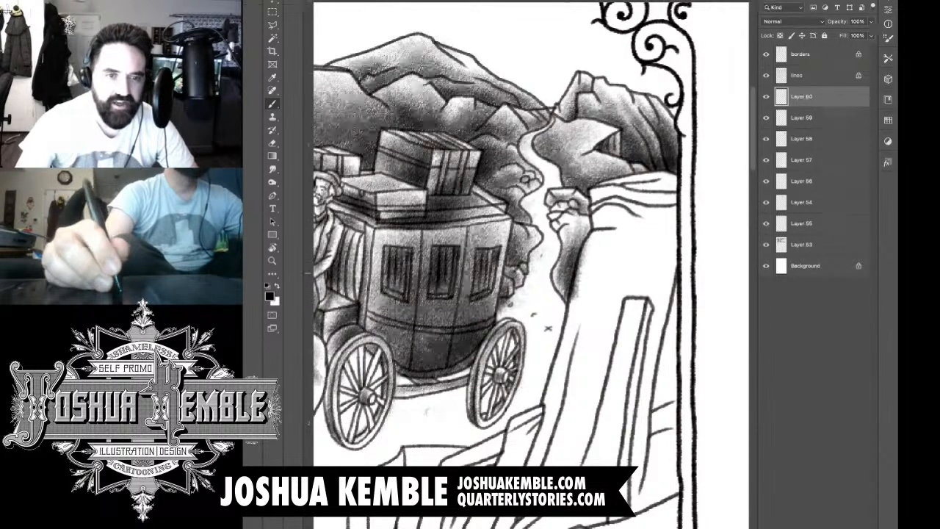
pyautogui.press('e')
pyautogui.moveTo(585, 248); pyautogui.dragTo(574, 298)
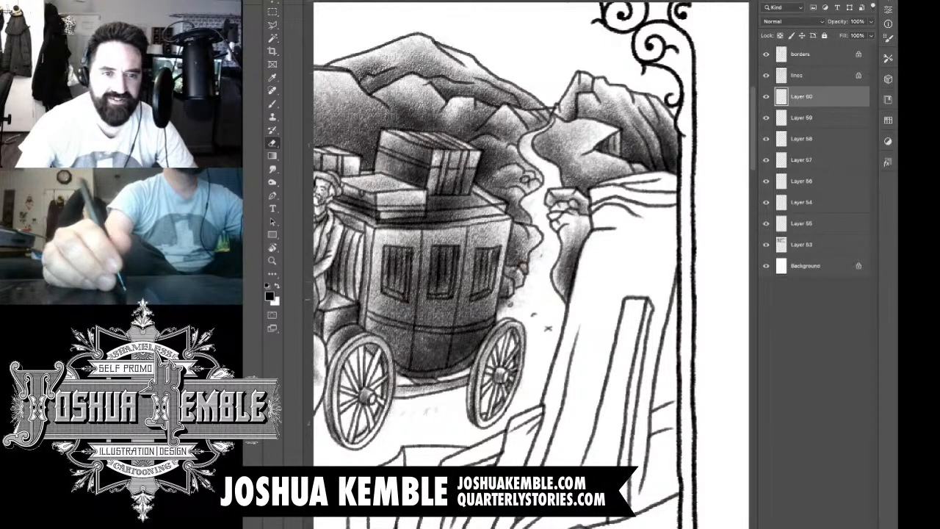
# Step: Add a new layer above Layer 60 and shade the ground beneath the oxen and stagecoach and the winding road behind
pyautogui.scroll(-5, 589, 274)
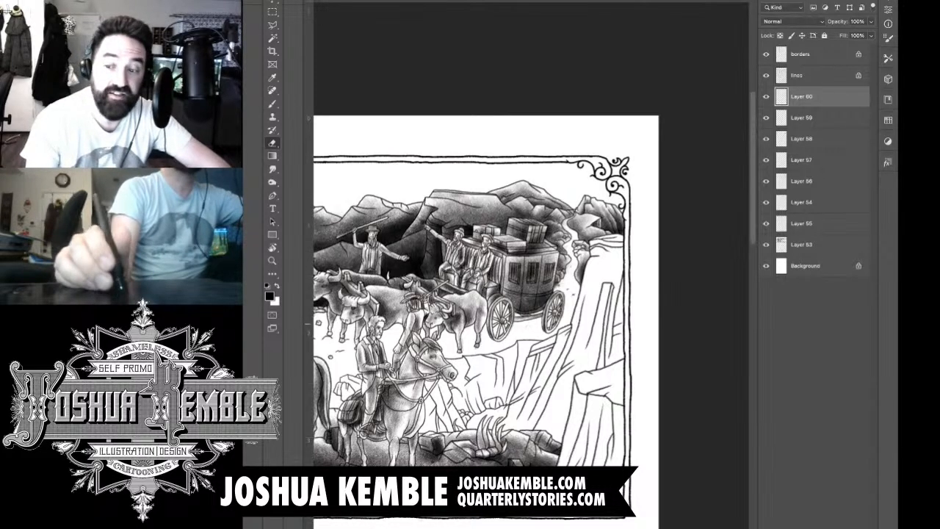
pyautogui.hscroll(-2, 531, 294)
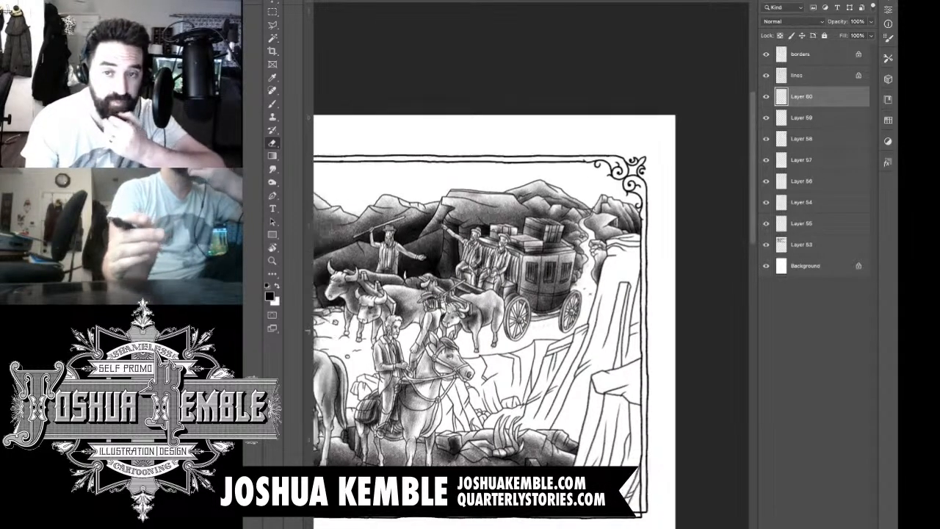
pyautogui.hscroll(-2, 530, 294)
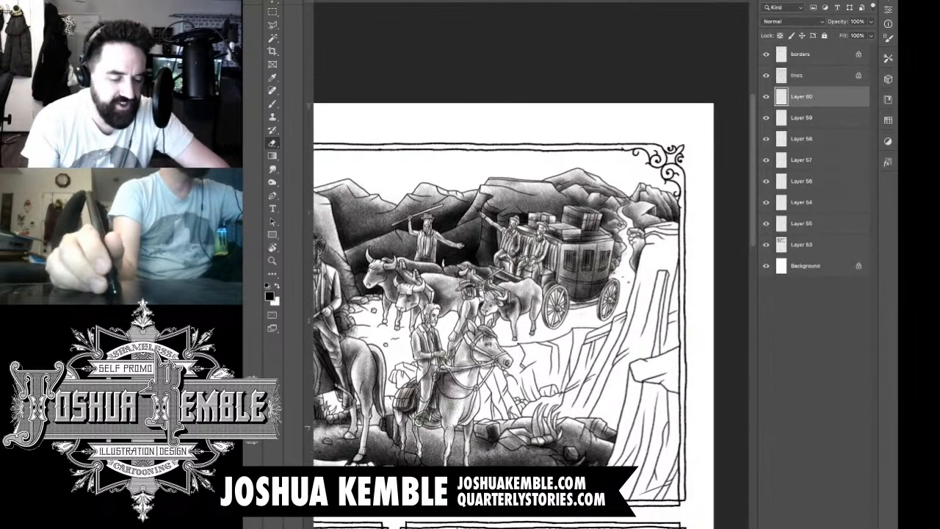
pyautogui.hotkey('ctrl', 'shift', 'alt', 'n')
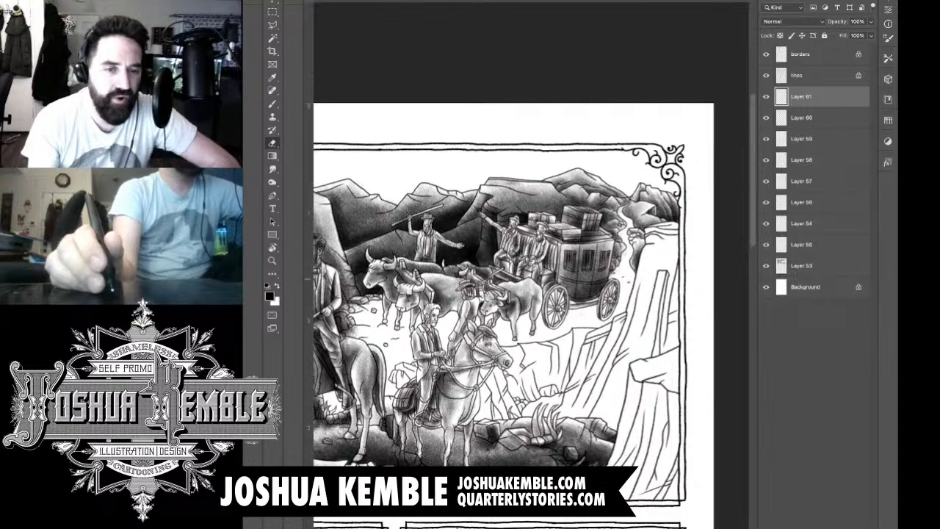
pyautogui.press('b')
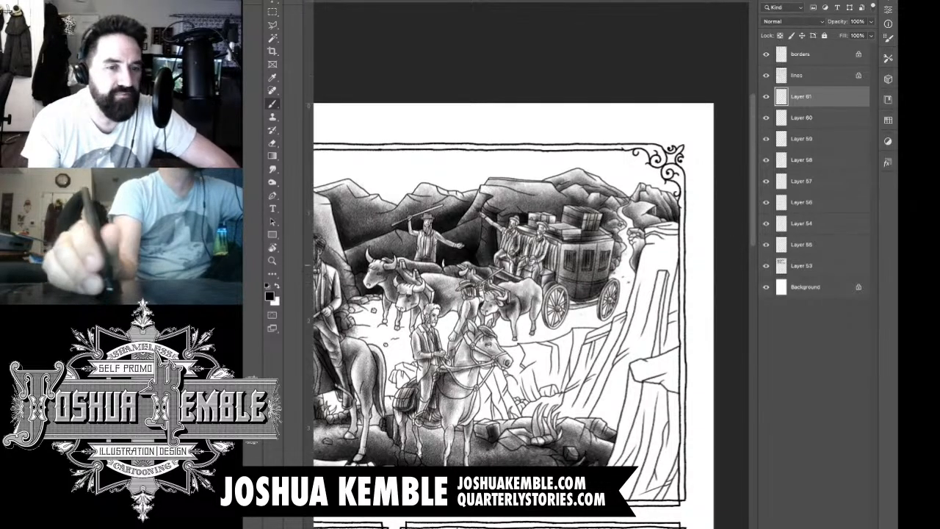
pyautogui.press('super+plus')
pyautogui.moveTo(507, 301); pyautogui.dragTo(667, 182)
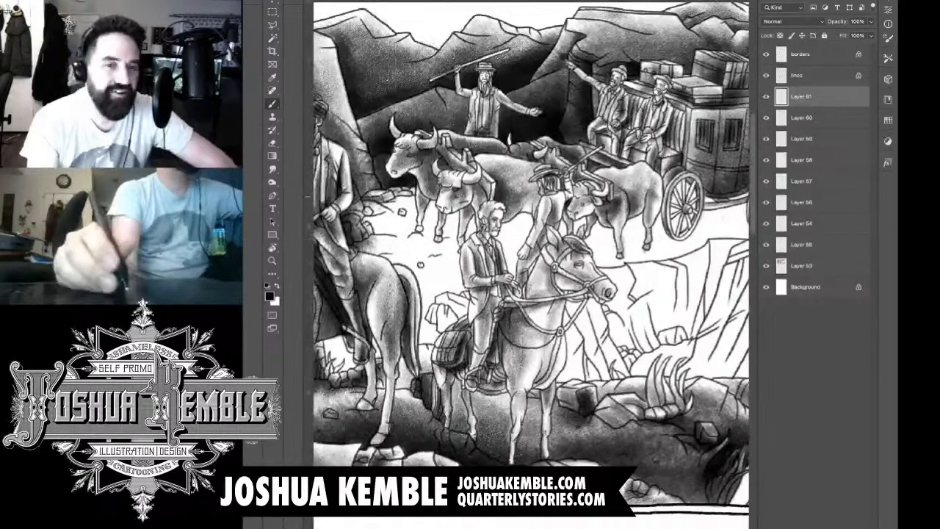
pyautogui.press('super+minus')
pyautogui.moveTo(566, 265); pyautogui.dragTo(505, 240)
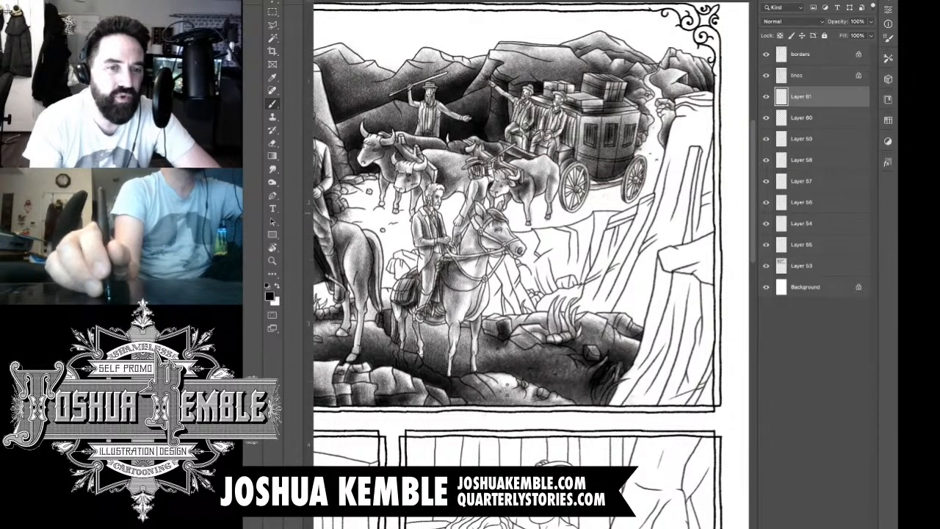
pyautogui.moveTo(505, 210)
pyautogui.mouseDown()
pyautogui.moveTo(556, 222)
pyautogui.moveTo(652, 207)
pyautogui.moveTo(619, 196)
pyautogui.moveTo(519, 215)
pyautogui.moveTo(616, 197)
pyautogui.moveTo(619, 188)
pyautogui.moveTo(507, 188)
pyautogui.moveTo(573, 179)
pyautogui.moveTo(478, 192)
pyautogui.moveTo(485, 175)
pyautogui.moveTo(441, 197)
pyautogui.moveTo(614, 194)
pyautogui.moveTo(475, 193)
pyautogui.moveTo(499, 210)
pyautogui.moveTo(441, 202)
pyautogui.moveTo(430, 187)
pyautogui.moveTo(397, 194)
pyautogui.moveTo(412, 205)
pyautogui.moveTo(382, 221)
pyautogui.moveTo(470, 229)
pyautogui.moveTo(441, 231)
pyautogui.moveTo(573, 224)
pyautogui.moveTo(514, 228)
pyautogui.moveTo(632, 202)
pyautogui.moveTo(603, 198)
pyautogui.moveTo(654, 194)
pyautogui.moveTo(661, 187)
pyautogui.moveTo(652, 175)
pyautogui.mouseUp()
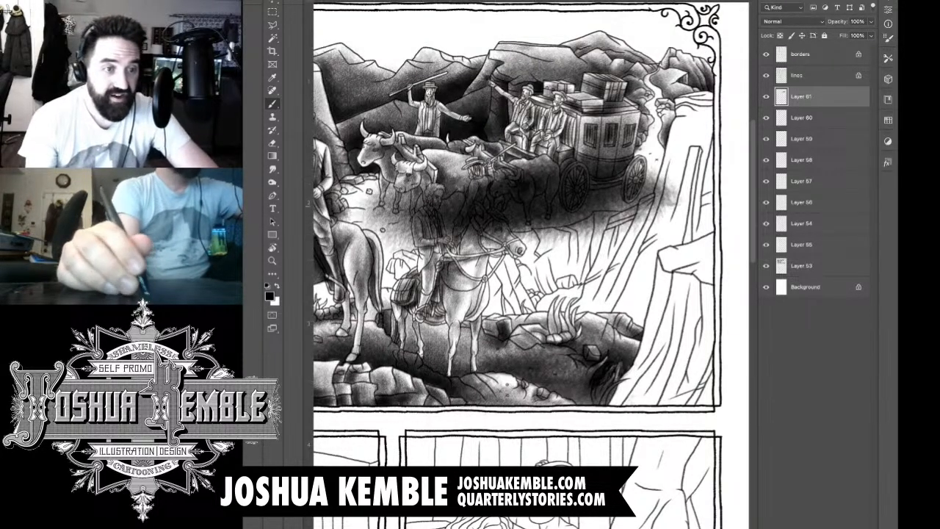
pyautogui.moveTo(471, 185)
pyautogui.mouseDown()
pyautogui.moveTo(428, 195)
pyautogui.moveTo(363, 188)
pyautogui.moveTo(323, 222)
pyautogui.mouseUp()
pyautogui.moveTo(659, 75)
pyautogui.mouseDown()
pyautogui.moveTo(651, 135)
pyautogui.moveTo(649, 82)
pyautogui.moveTo(630, 112)
pyautogui.mouseUp()
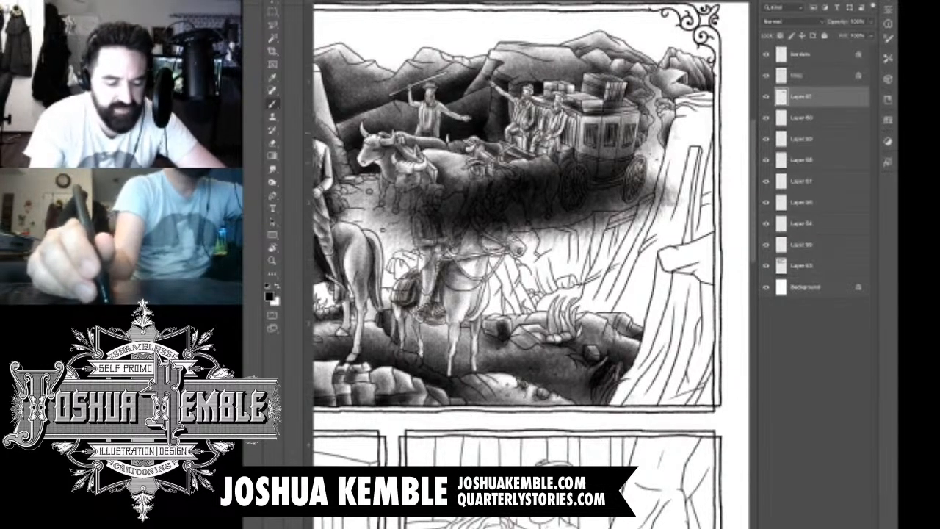
# Step: Erase excess tone along the winding road behind the coach and beside the cliff edge
pyautogui.press('e')
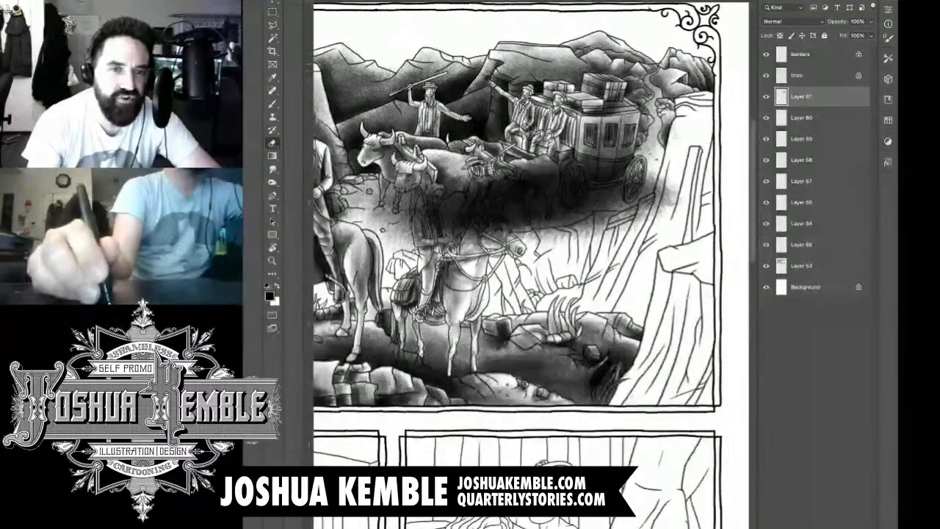
pyautogui.moveTo(650, 65); pyautogui.dragTo(641, 127)
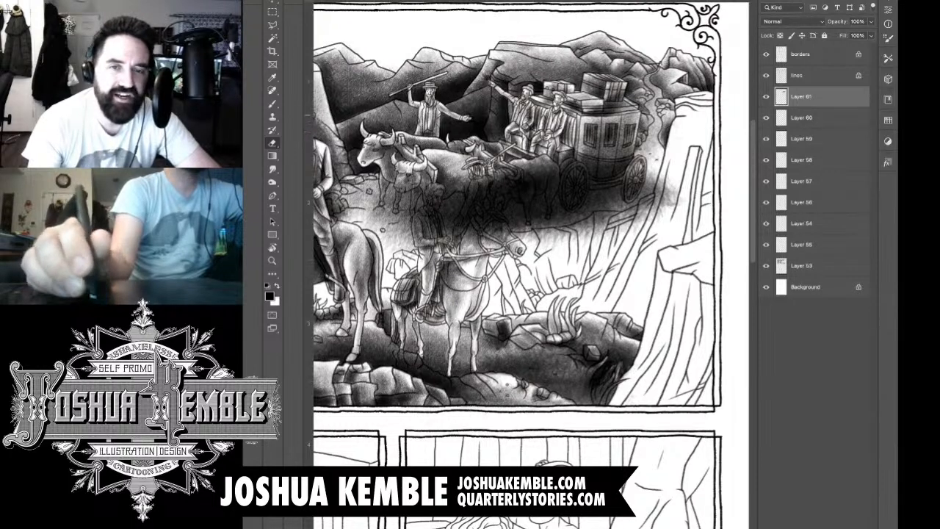
pyautogui.moveTo(667, 86); pyautogui.dragTo(656, 76)
pyautogui.moveTo(654, 179)
pyautogui.mouseDown()
pyautogui.moveTo(658, 213)
pyautogui.moveTo(674, 202)
pyautogui.mouseUp()
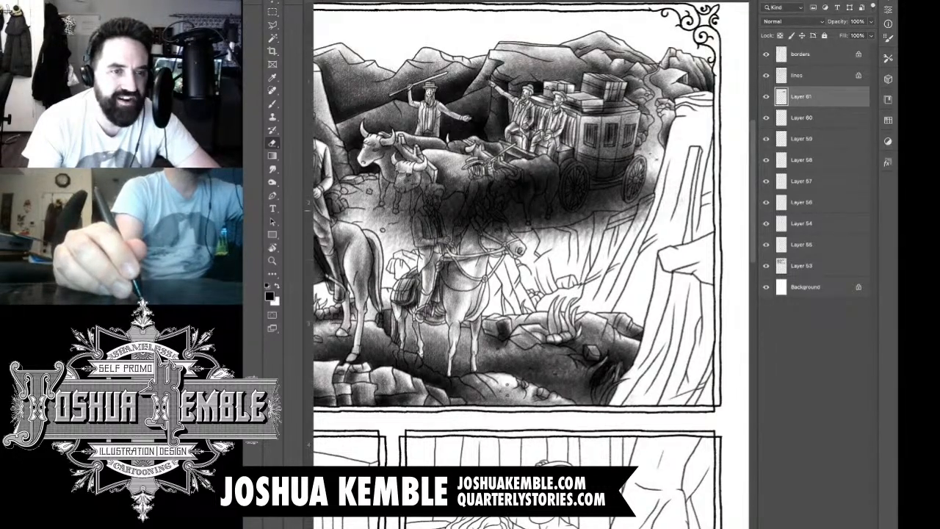
# Step: Erase the ground tone covering the mounted man, the walking man's upper body and the lead ox's legs
pyautogui.moveTo(441, 189)
pyautogui.mouseDown()
pyautogui.moveTo(432, 207)
pyautogui.moveTo(443, 208)
pyautogui.moveTo(426, 219)
pyautogui.moveTo(441, 183)
pyautogui.moveTo(418, 245)
pyautogui.moveTo(436, 244)
pyautogui.mouseUp()
pyautogui.moveTo(444, 212)
pyautogui.mouseDown()
pyautogui.moveTo(435, 243)
pyautogui.moveTo(440, 230)
pyautogui.mouseUp()
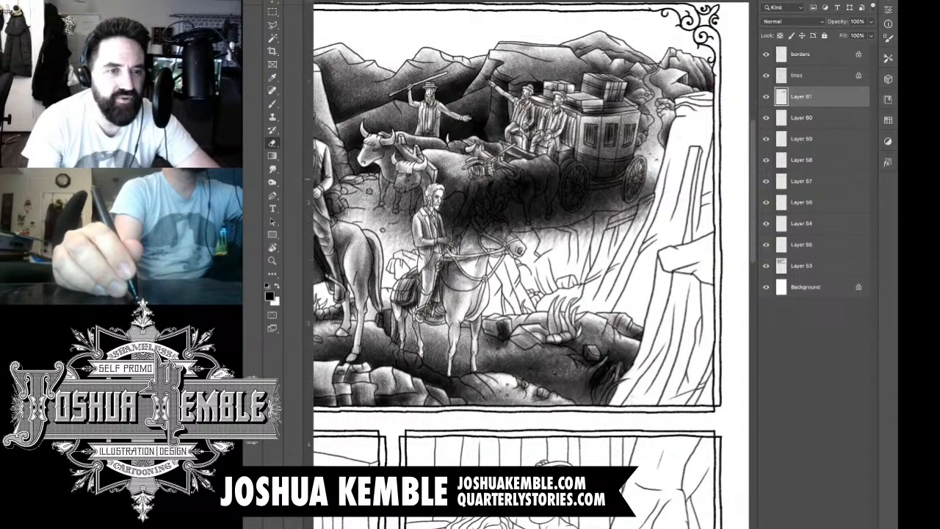
pyautogui.moveTo(473, 204); pyautogui.dragTo(458, 226)
pyautogui.moveTo(479, 175)
pyautogui.mouseDown()
pyautogui.moveTo(459, 221)
pyautogui.moveTo(466, 192)
pyautogui.mouseUp()
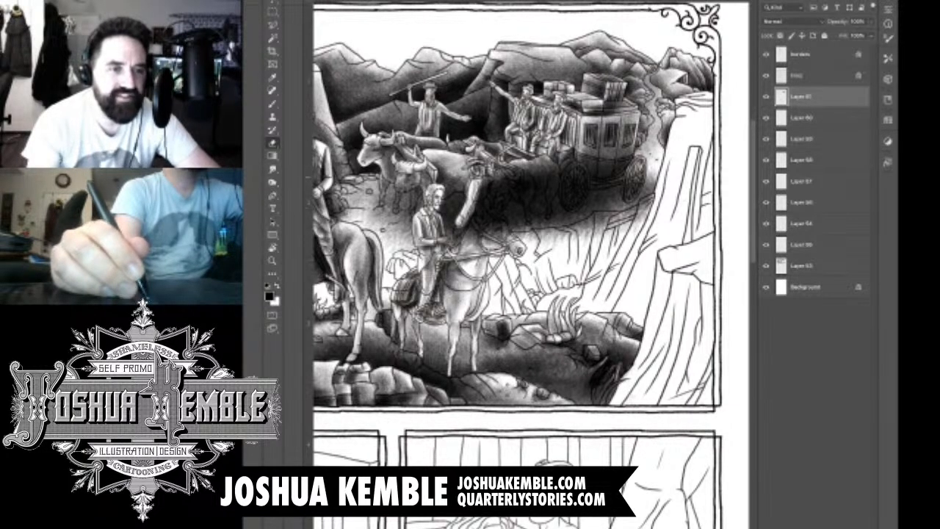
pyautogui.moveTo(397, 201)
pyautogui.mouseDown()
pyautogui.moveTo(396, 213)
pyautogui.moveTo(398, 193)
pyautogui.moveTo(382, 191)
pyautogui.moveTo(381, 202)
pyautogui.moveTo(436, 178)
pyautogui.moveTo(410, 219)
pyautogui.mouseUp()
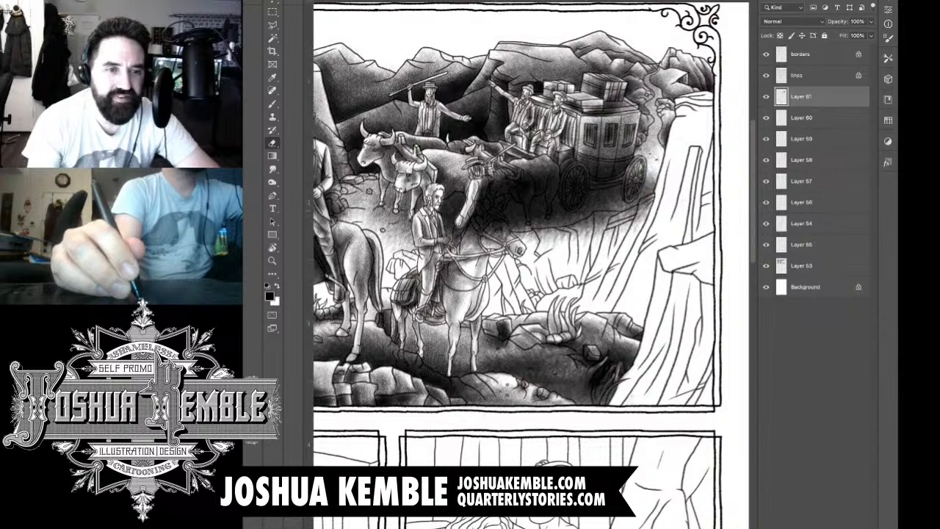
pyautogui.moveTo(445, 188); pyautogui.dragTo(453, 194)
pyautogui.moveTo(448, 185); pyautogui.dragTo(466, 191)
pyautogui.moveTo(485, 182)
pyautogui.mouseDown()
pyautogui.moveTo(483, 189)
pyautogui.moveTo(456, 177)
pyautogui.mouseUp()
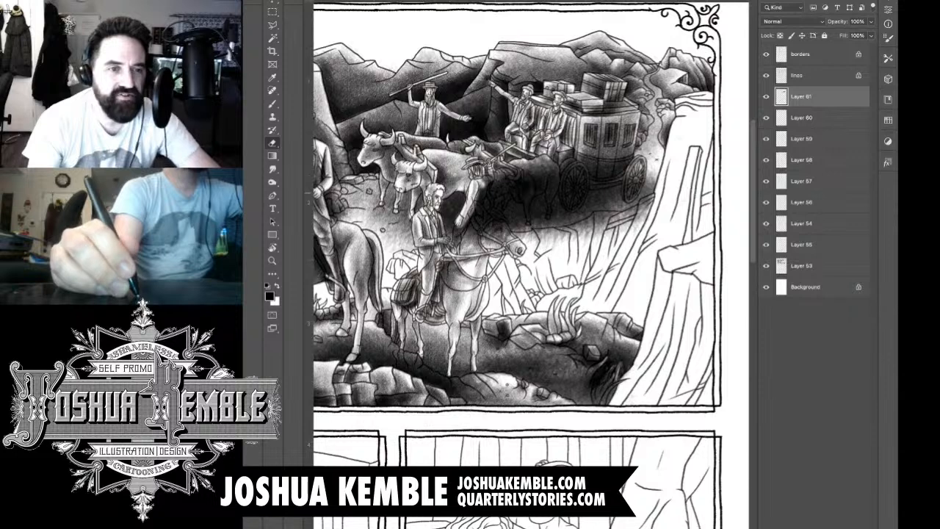
# Step: Clear the ground tone from the walking man's arm, the horse's head and ears, and the rear ox's head
pyautogui.moveTo(476, 200); pyautogui.dragTo(453, 237)
pyautogui.moveTo(461, 228)
pyautogui.mouseDown()
pyautogui.moveTo(453, 254)
pyautogui.moveTo(464, 230)
pyautogui.mouseUp()
pyautogui.moveTo(474, 214); pyautogui.dragTo(481, 220)
pyautogui.moveTo(476, 222); pyautogui.dragTo(485, 231)
pyautogui.moveTo(484, 226); pyautogui.dragTo(490, 237)
pyautogui.moveTo(480, 233)
pyautogui.mouseDown()
pyautogui.moveTo(488, 241)
pyautogui.moveTo(483, 222)
pyautogui.mouseUp()
pyautogui.moveTo(482, 192); pyautogui.dragTo(488, 223)
pyautogui.moveTo(490, 180)
pyautogui.mouseDown()
pyautogui.moveTo(488, 211)
pyautogui.moveTo(506, 195)
pyautogui.moveTo(493, 214)
pyautogui.mouseUp()
pyautogui.moveTo(504, 181); pyautogui.dragTo(510, 204)
pyautogui.moveTo(507, 188)
pyautogui.mouseDown()
pyautogui.moveTo(490, 224)
pyautogui.moveTo(500, 216)
pyautogui.mouseUp()
pyautogui.moveTo(499, 213)
pyautogui.mouseDown()
pyautogui.moveTo(491, 238)
pyautogui.moveTo(506, 216)
pyautogui.moveTo(504, 232)
pyautogui.mouseUp()
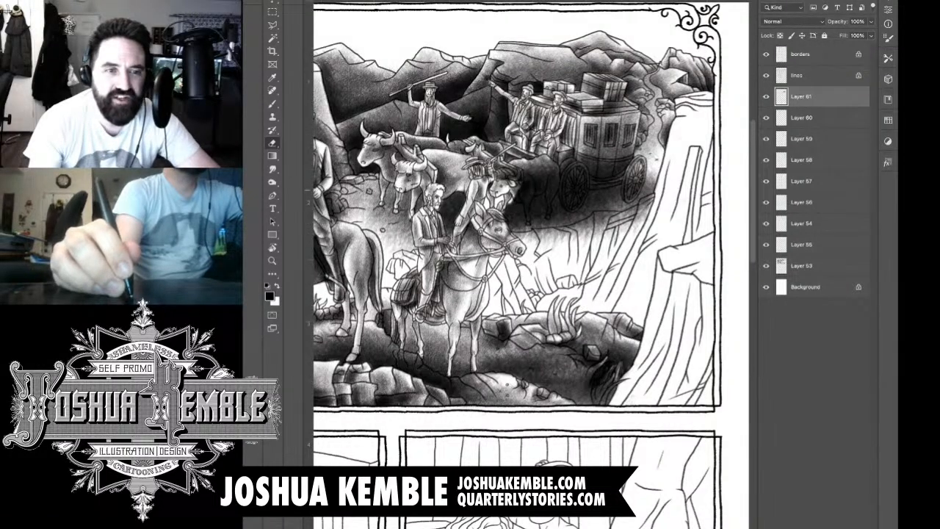
pyautogui.moveTo(492, 217)
pyautogui.mouseDown()
pyautogui.moveTo(489, 231)
pyautogui.moveTo(508, 231)
pyautogui.moveTo(506, 214)
pyautogui.moveTo(524, 203)
pyautogui.moveTo(529, 227)
pyautogui.mouseUp()
# Step: Erase the ground tone from the rear ox's body and legs
pyautogui.moveTo(525, 193)
pyautogui.mouseDown()
pyautogui.moveTo(527, 205)
pyautogui.moveTo(533, 184)
pyautogui.moveTo(535, 199)
pyautogui.moveTo(547, 184)
pyautogui.moveTo(541, 173)
pyautogui.moveTo(507, 170)
pyautogui.moveTo(582, 155)
pyautogui.mouseUp()
pyautogui.moveTo(548, 190); pyautogui.dragTo(547, 223)
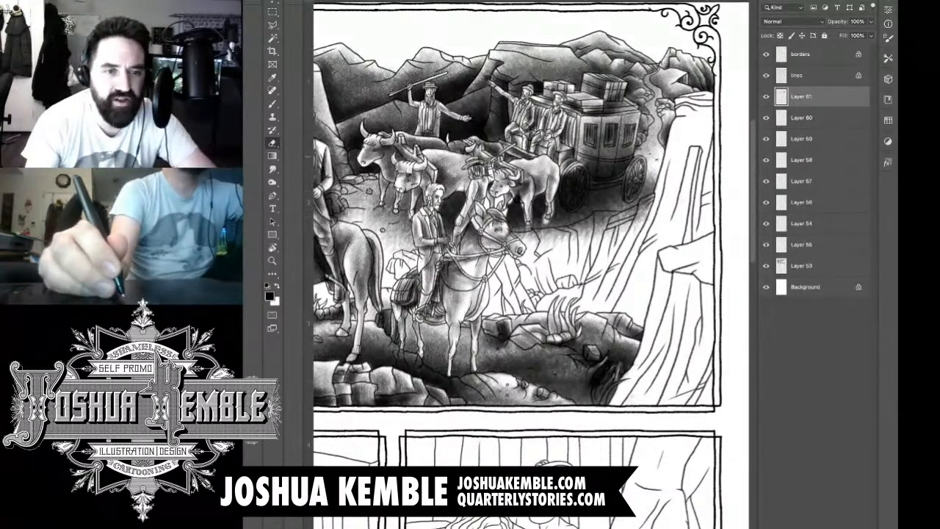
pyautogui.scroll(4, 576, 182)
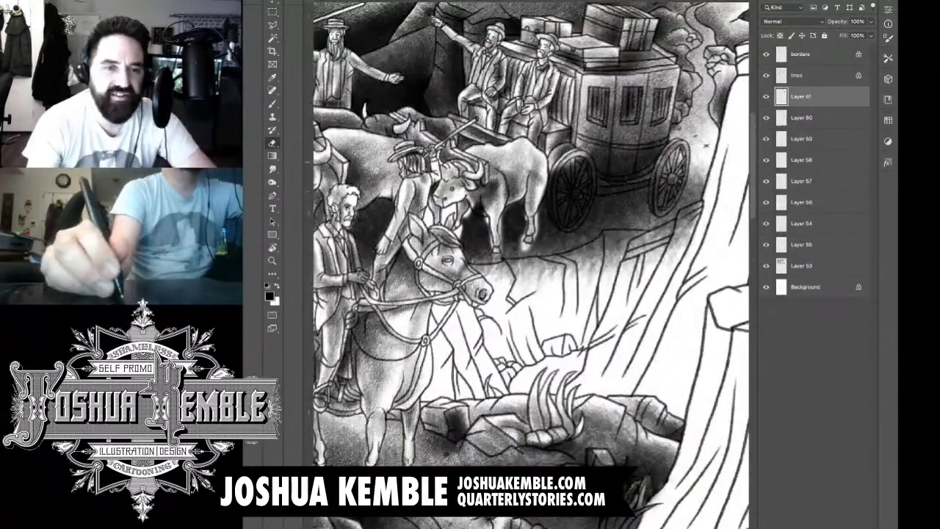
pyautogui.moveTo(478, 213); pyautogui.dragTo(478, 211)
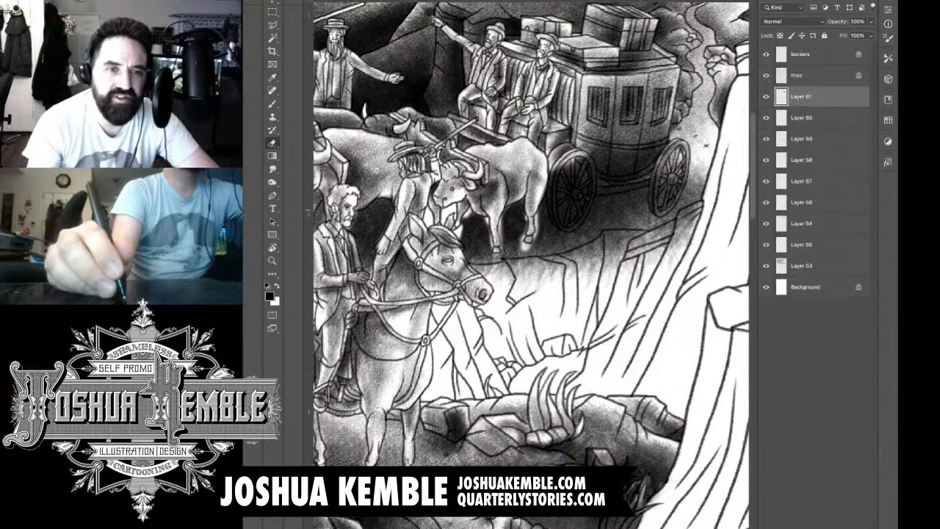
# Step: Erase the ground tone from the rim, spokes and hub of the coach's front wheel
pyautogui.moveTo(553, 210)
pyautogui.mouseDown()
pyautogui.moveTo(560, 229)
pyautogui.moveTo(556, 172)
pyautogui.moveTo(592, 160)
pyautogui.moveTo(586, 217)
pyautogui.mouseUp()
pyautogui.moveTo(594, 179)
pyautogui.mouseDown()
pyautogui.moveTo(588, 209)
pyautogui.moveTo(565, 227)
pyautogui.moveTo(581, 196)
pyautogui.moveTo(565, 224)
pyautogui.moveTo(578, 218)
pyautogui.moveTo(563, 201)
pyautogui.moveTo(568, 163)
pyautogui.mouseUp()
pyautogui.moveTo(567, 189)
pyautogui.mouseDown()
pyautogui.moveTo(582, 162)
pyautogui.moveTo(591, 178)
pyautogui.mouseUp()
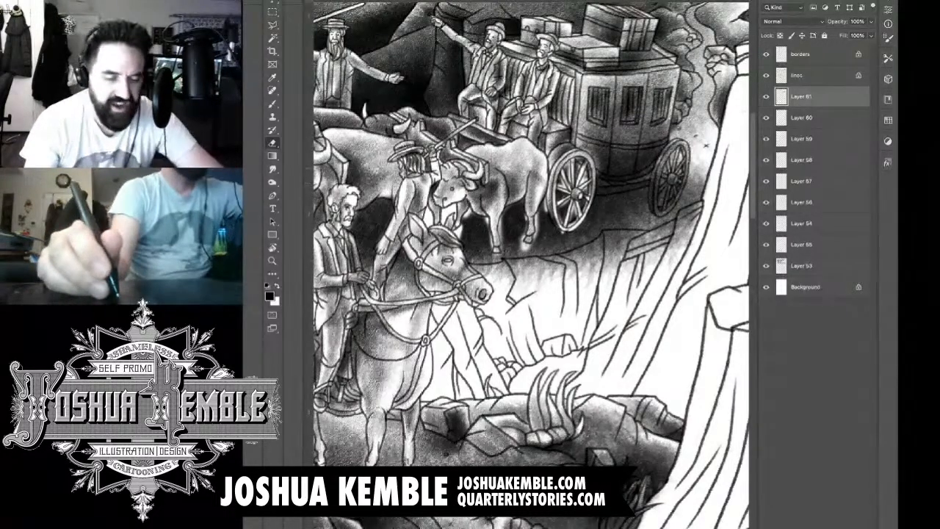
# Step: Brush the ground tone back in between the front wheel's spokes and around the rear ox's legs and hooves
pyautogui.press('b')
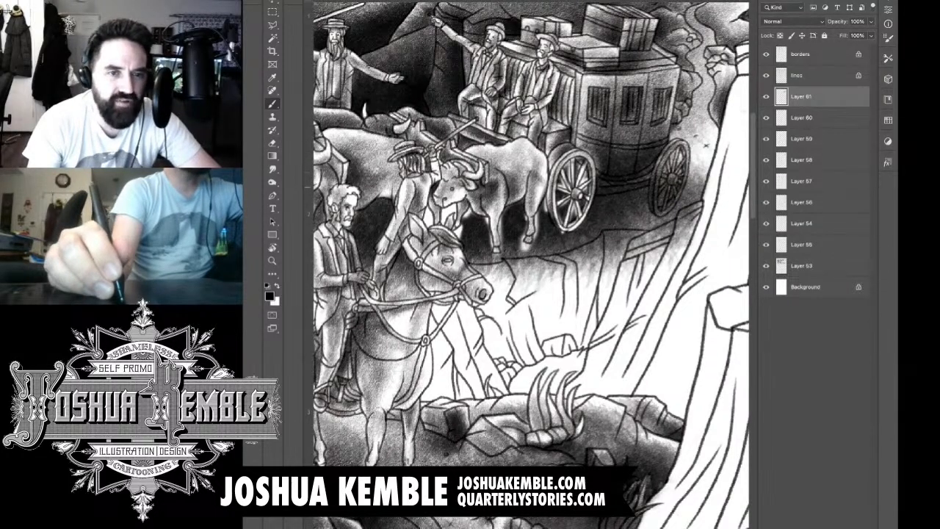
pyautogui.moveTo(568, 179)
pyautogui.mouseDown()
pyautogui.moveTo(562, 189)
pyautogui.moveTo(570, 181)
pyautogui.moveTo(584, 191)
pyautogui.moveTo(573, 216)
pyautogui.moveTo(558, 205)
pyautogui.moveTo(543, 213)
pyautogui.moveTo(570, 236)
pyautogui.mouseUp()
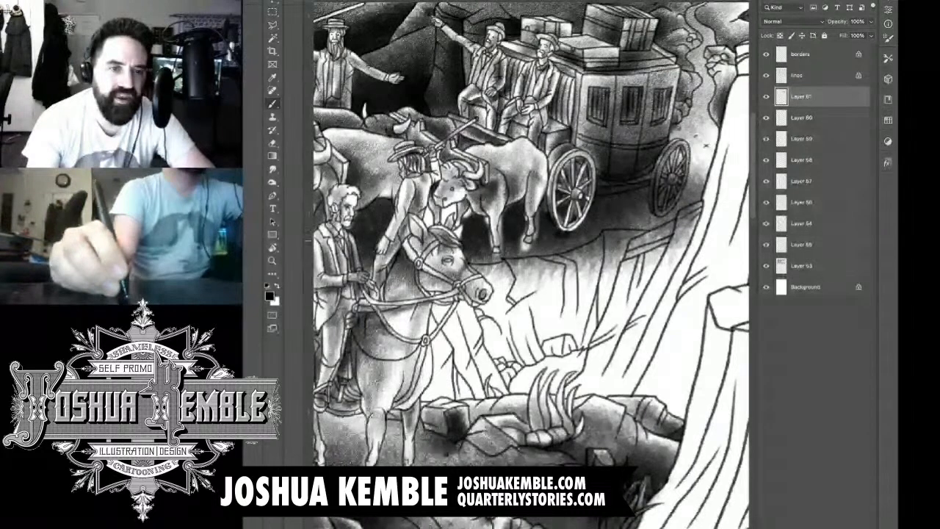
pyautogui.moveTo(534, 239)
pyautogui.mouseDown()
pyautogui.moveTo(529, 250)
pyautogui.moveTo(520, 245)
pyautogui.mouseUp()
pyautogui.moveTo(526, 213)
pyautogui.mouseDown()
pyautogui.moveTo(526, 222)
pyautogui.moveTo(487, 224)
pyautogui.moveTo(490, 249)
pyautogui.mouseUp()
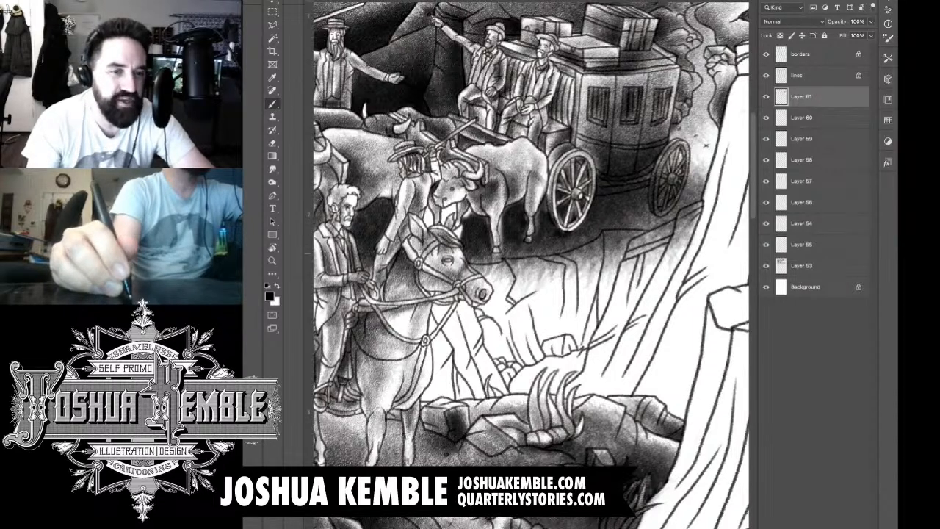
pyautogui.moveTo(503, 217); pyautogui.dragTo(504, 248)
pyautogui.moveTo(471, 209)
pyautogui.mouseDown()
pyautogui.moveTo(455, 243)
pyautogui.moveTo(453, 216)
pyautogui.moveTo(424, 227)
pyautogui.moveTo(377, 280)
pyautogui.mouseUp()
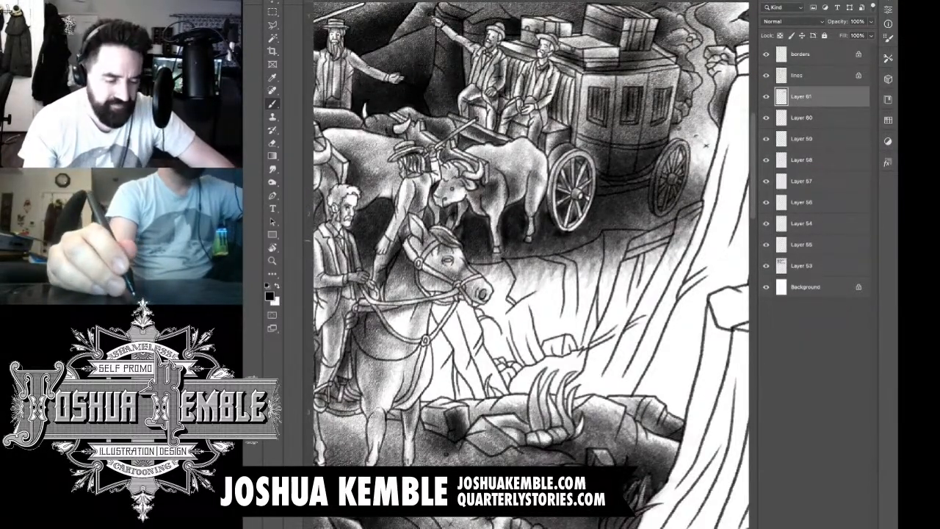
# Step: Erase leftover ground tone from the rear ox's far legs and along the horse's face and muzzle
pyautogui.scroll(-5, 567, 220)
pyautogui.scroll(5, 567, 221)
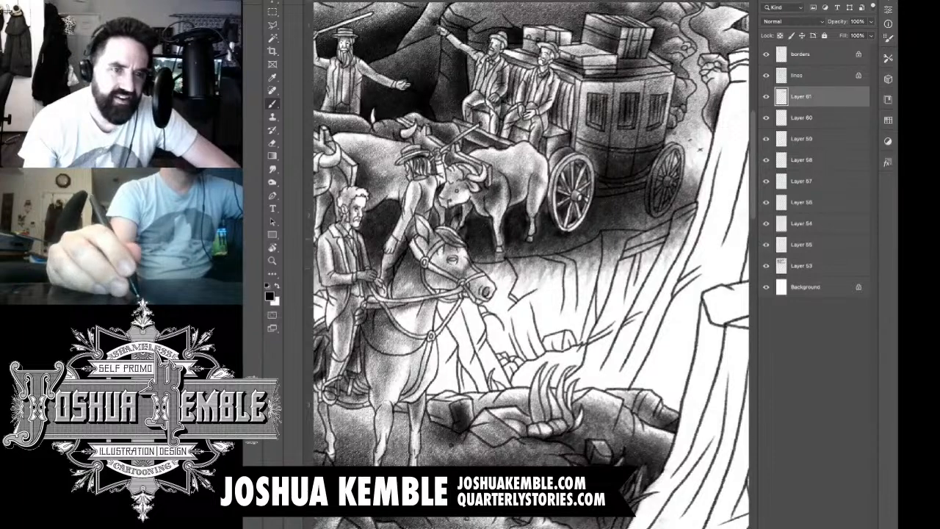
pyautogui.press('e')
pyautogui.scroll(3, 455, 224)
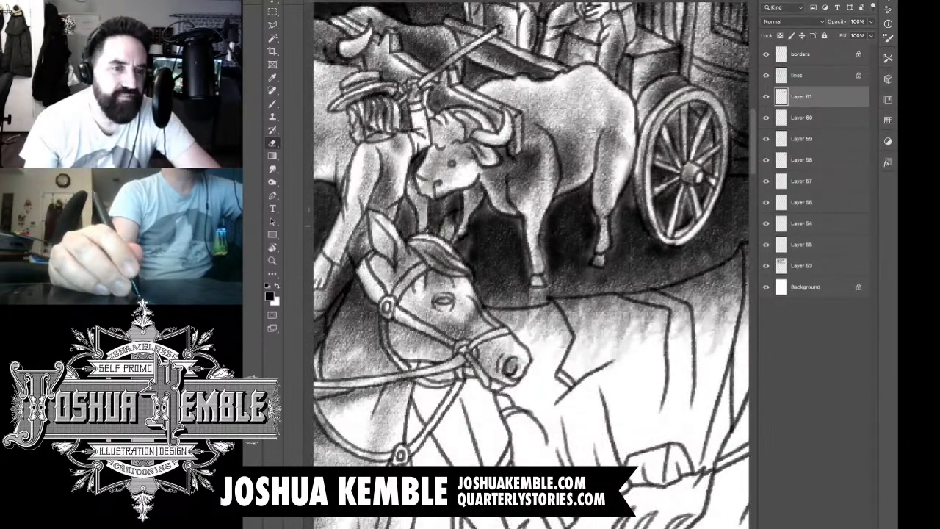
pyautogui.moveTo(451, 216); pyautogui.dragTo(451, 258)
pyautogui.moveTo(478, 291)
pyautogui.mouseDown()
pyautogui.moveTo(481, 320)
pyautogui.moveTo(453, 346)
pyautogui.mouseUp()
pyautogui.moveTo(501, 313); pyautogui.dragTo(486, 332)
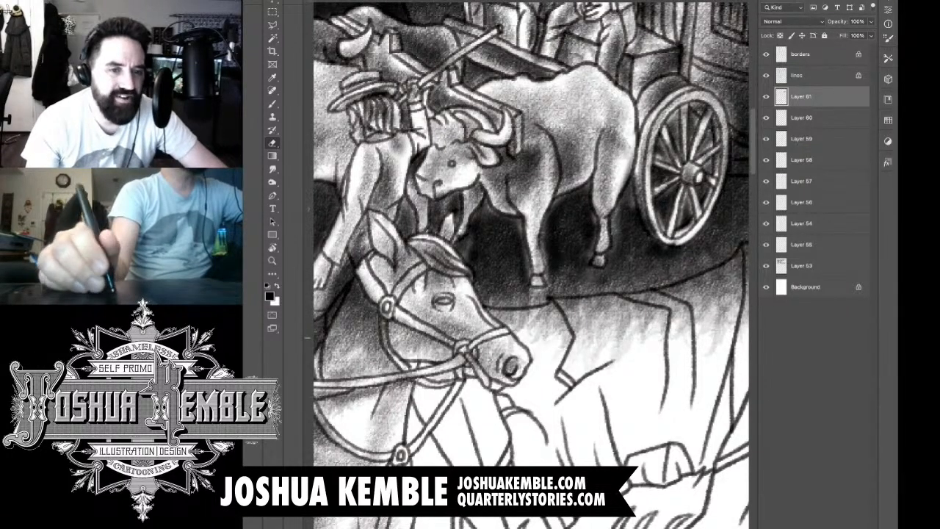
# Step: Erase the ground tone from the beam under the coach, the rear wheel and the lower coach body
pyautogui.press('super+minus')
pyautogui.press('super+minus')
pyautogui.moveTo(410, 302); pyautogui.dragTo(383, 319)
pyautogui.scroll(5, 623, 280)
pyautogui.moveTo(515, 329); pyautogui.dragTo(606, 314)
pyautogui.moveTo(541, 316); pyautogui.dragTo(560, 314)
pyautogui.moveTo(617, 294)
pyautogui.mouseDown()
pyautogui.moveTo(610, 369)
pyautogui.moveTo(634, 359)
pyautogui.moveTo(660, 305)
pyautogui.moveTo(643, 299)
pyautogui.moveTo(606, 327)
pyautogui.moveTo(629, 267)
pyautogui.mouseUp()
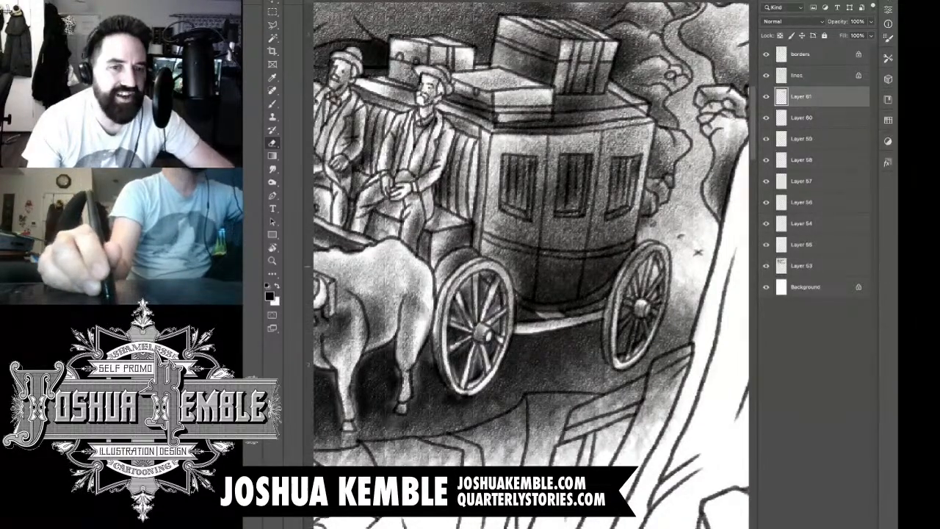
pyautogui.moveTo(607, 322); pyautogui.dragTo(607, 350)
pyautogui.moveTo(628, 275); pyautogui.dragTo(658, 246)
pyautogui.moveTo(592, 293)
pyautogui.mouseDown()
pyautogui.moveTo(529, 294)
pyautogui.moveTo(610, 280)
pyautogui.moveTo(619, 241)
pyautogui.moveTo(544, 269)
pyautogui.moveTo(508, 228)
pyautogui.mouseUp()
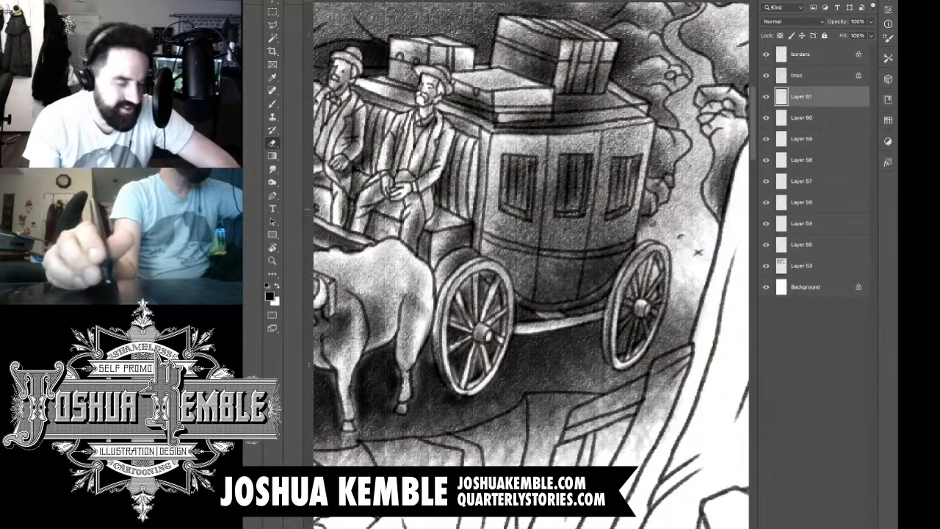
# Step: On a new layer, brush textured tone over the rocks and ground between the foreground horse's tail and the second rider's saddlebag
pyautogui.hotkey('ctrl', '0')
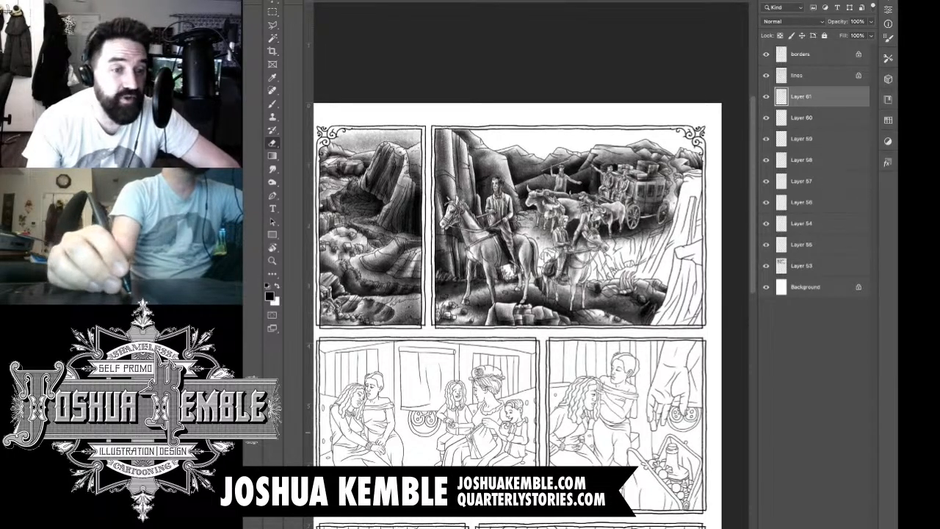
pyautogui.hotkey('ctrl', 'alt', 'shift', 'n')
pyautogui.hotkey('ctrl', '+')
pyautogui.hotkey('ctrl', '+')
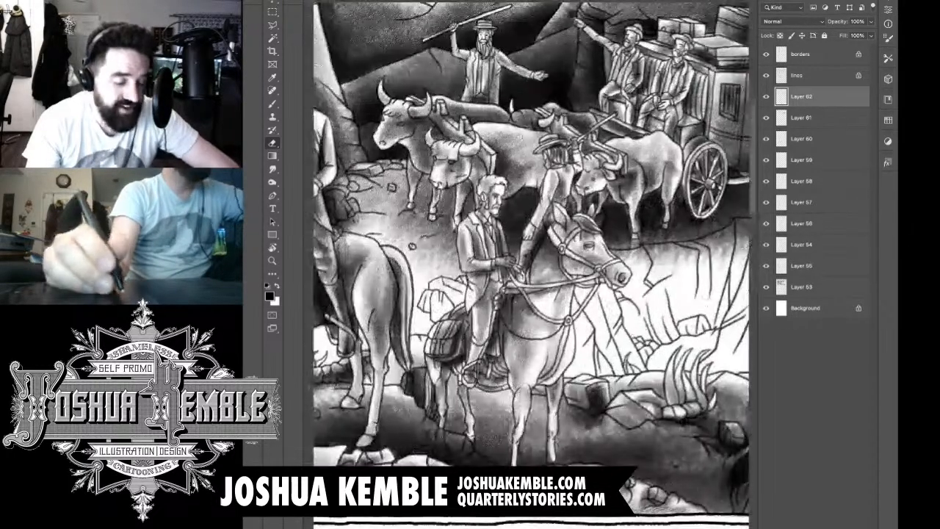
pyautogui.hotkey('ctrl', '+')
pyautogui.moveTo(493, 279); pyautogui.dragTo(573, 267)
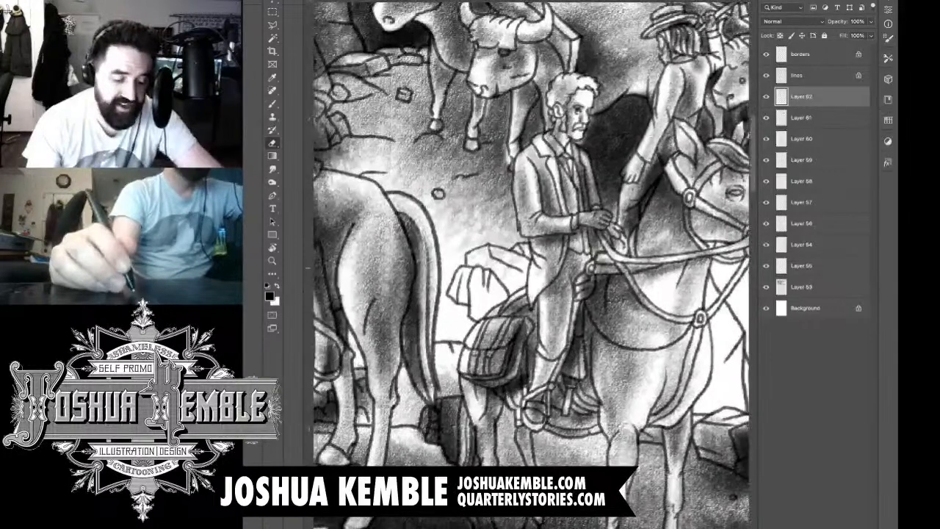
pyautogui.press('b')
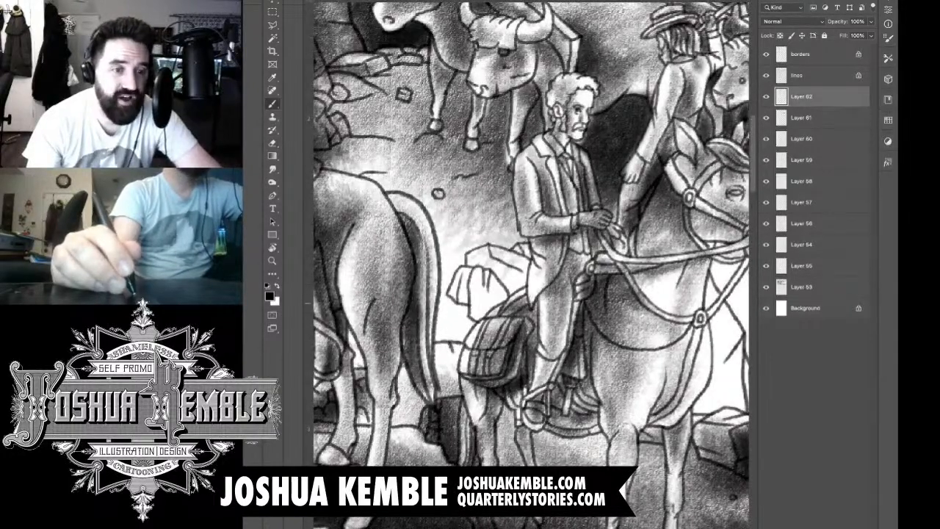
pyautogui.moveTo(465, 279)
pyautogui.mouseDown()
pyautogui.moveTo(463, 316)
pyautogui.moveTo(483, 326)
pyautogui.moveTo(496, 314)
pyautogui.mouseUp()
pyautogui.moveTo(497, 282)
pyautogui.mouseDown()
pyautogui.moveTo(507, 314)
pyautogui.moveTo(500, 324)
pyautogui.mouseUp()
pyautogui.moveTo(472, 266); pyautogui.dragTo(500, 260)
pyautogui.moveTo(482, 260)
pyautogui.mouseDown()
pyautogui.moveTo(507, 293)
pyautogui.moveTo(538, 301)
pyautogui.mouseUp()
pyautogui.moveTo(516, 261); pyautogui.dragTo(532, 296)
pyautogui.moveTo(518, 252)
pyautogui.mouseDown()
pyautogui.moveTo(538, 267)
pyautogui.moveTo(514, 306)
pyautogui.moveTo(523, 320)
pyautogui.moveTo(454, 341)
pyautogui.mouseUp()
pyautogui.moveTo(477, 301)
pyautogui.mouseDown()
pyautogui.moveTo(443, 322)
pyautogui.moveTo(454, 352)
pyautogui.mouseUp()
pyautogui.moveTo(489, 319)
pyautogui.mouseDown()
pyautogui.moveTo(455, 340)
pyautogui.moveTo(467, 340)
pyautogui.mouseUp()
# Step: Erase excess tone from the second horse's saddlebag, its rump and the rider's thigh
pyautogui.press('e')
pyautogui.moveTo(513, 302); pyautogui.dragTo(489, 316)
pyautogui.moveTo(532, 290)
pyautogui.mouseDown()
pyautogui.moveTo(511, 299)
pyautogui.moveTo(524, 295)
pyautogui.mouseUp()
pyautogui.moveTo(540, 263)
pyautogui.mouseDown()
pyautogui.moveTo(529, 287)
pyautogui.moveTo(527, 263)
pyautogui.mouseUp()
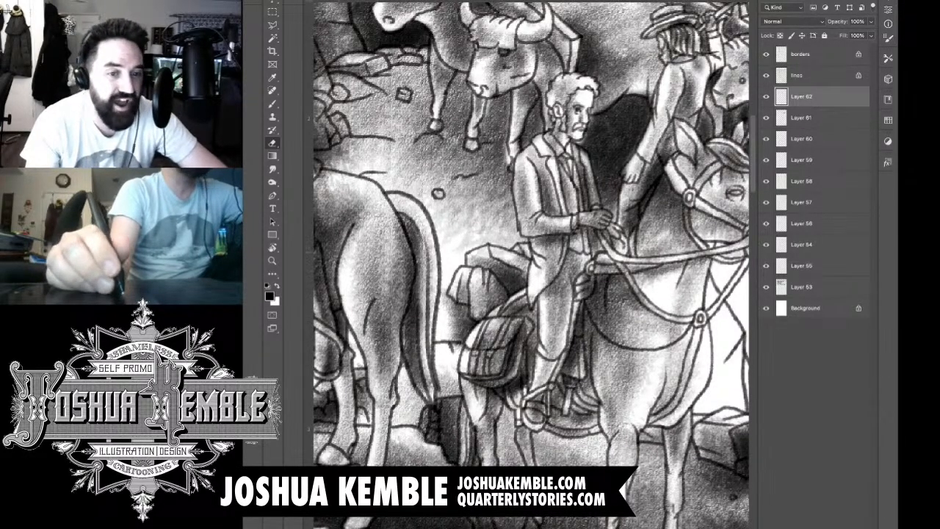
# Step: On a new layer, brush tone over the blank rocks and plants visible beneath the foreground horse and around its hind legs
pyautogui.scroll(-10, 563, 249)
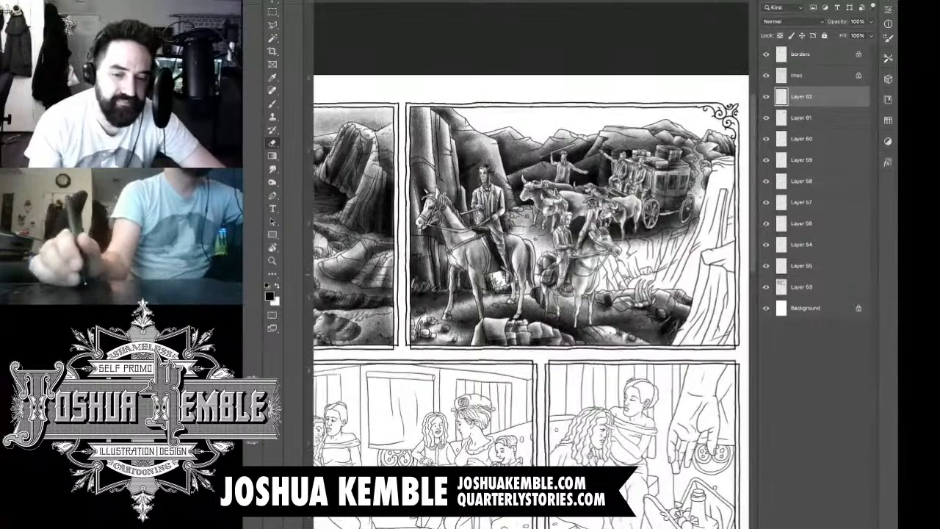
pyautogui.scroll(-2, 543, 279)
pyautogui.scroll(12, 544, 279)
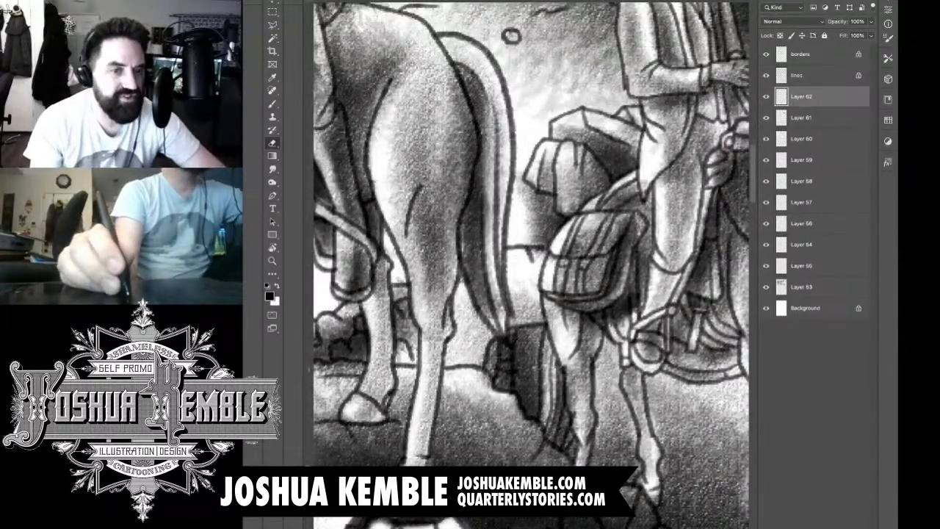
pyautogui.hotkey('ctrl', 'alt', 'shift', 'n')
pyautogui.press('b')
pyautogui.moveTo(523, 213)
pyautogui.mouseDown()
pyautogui.moveTo(509, 227)
pyautogui.moveTo(513, 245)
pyautogui.moveTo(488, 250)
pyautogui.moveTo(479, 235)
pyautogui.moveTo(488, 254)
pyautogui.mouseUp()
pyautogui.moveTo(422, 260)
pyautogui.mouseDown()
pyautogui.moveTo(379, 296)
pyautogui.moveTo(370, 290)
pyautogui.moveTo(596, 260)
pyautogui.mouseUp()
pyautogui.press('super+minus')
pyautogui.press('super+minus')
pyautogui.press('super+minus')
pyautogui.press('super+minus')
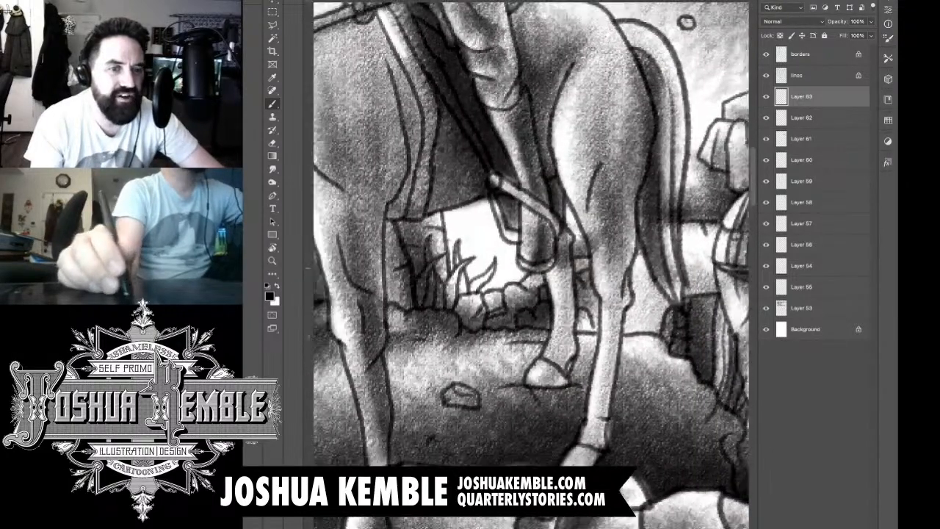
pyautogui.press('super+plus')
pyautogui.press('super+plus')
pyautogui.press('super+plus')
pyautogui.press('super+plus')
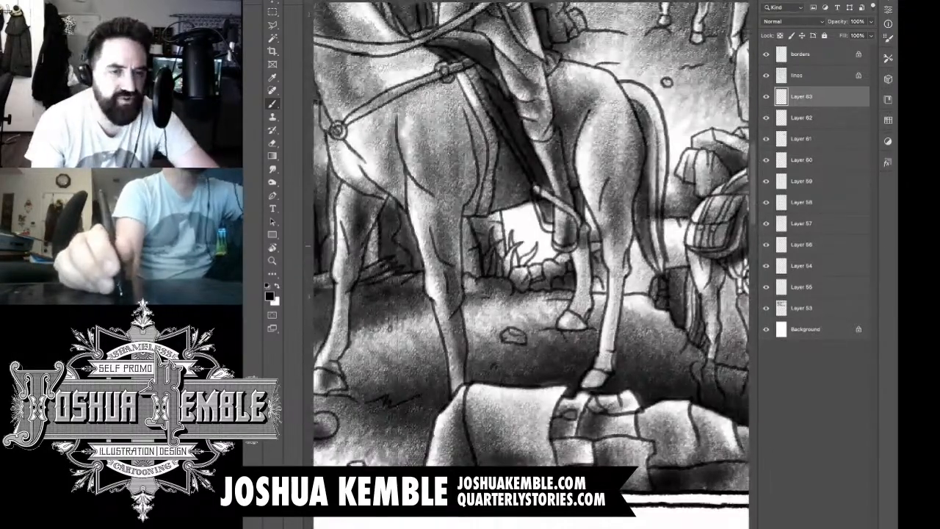
pyautogui.moveTo(549, 257)
pyautogui.mouseDown()
pyautogui.moveTo(513, 266)
pyautogui.moveTo(544, 248)
pyautogui.moveTo(517, 251)
pyautogui.moveTo(517, 226)
pyautogui.moveTo(507, 230)
pyautogui.moveTo(507, 255)
pyautogui.mouseUp()
# Step: Erase the spilled tone from the rocks under the foreground horse, the rider's foot and the horse's hind leg
pyautogui.press('e')
pyautogui.moveTo(496, 213)
pyautogui.mouseDown()
pyautogui.moveTo(500, 254)
pyautogui.moveTo(520, 272)
pyautogui.mouseUp()
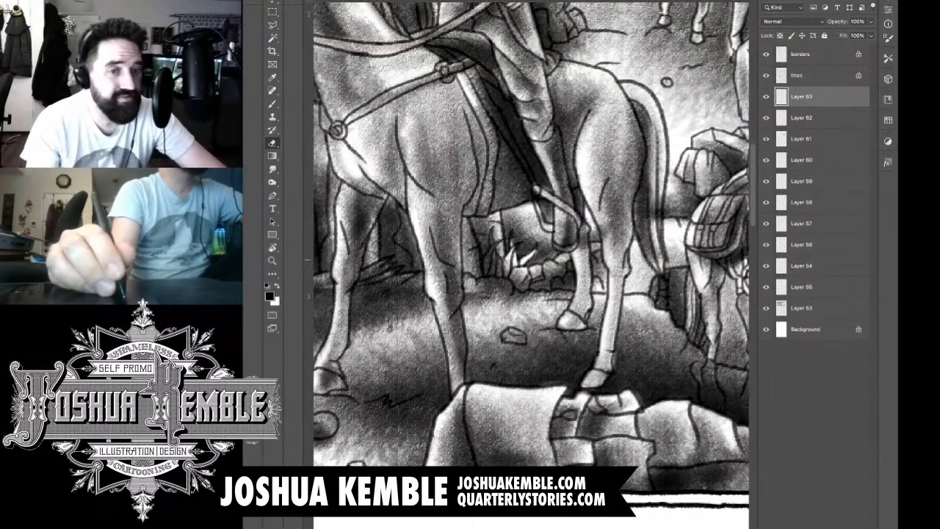
pyautogui.moveTo(561, 239)
pyautogui.mouseDown()
pyautogui.moveTo(561, 248)
pyautogui.moveTo(585, 243)
pyautogui.moveTo(581, 251)
pyautogui.moveTo(602, 239)
pyautogui.mouseUp()
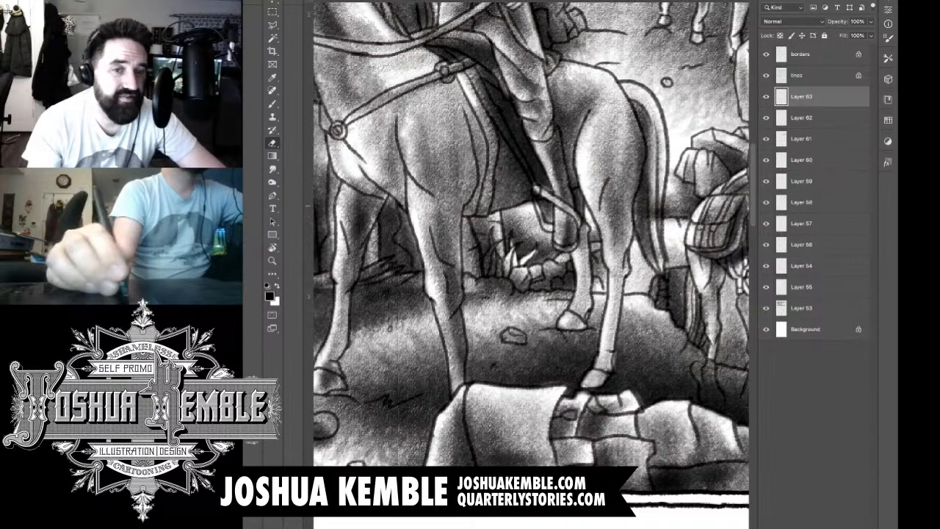
# Step: On another new layer, brush dark tone onto the rock formation directly behind the second horse's chest and reins
pyautogui.moveTo(642, 208)
pyautogui.mouseDown()
pyautogui.moveTo(658, 222)
pyautogui.moveTo(516, 279)
pyautogui.moveTo(489, 317)
pyautogui.moveTo(464, 285)
pyautogui.mouseUp()
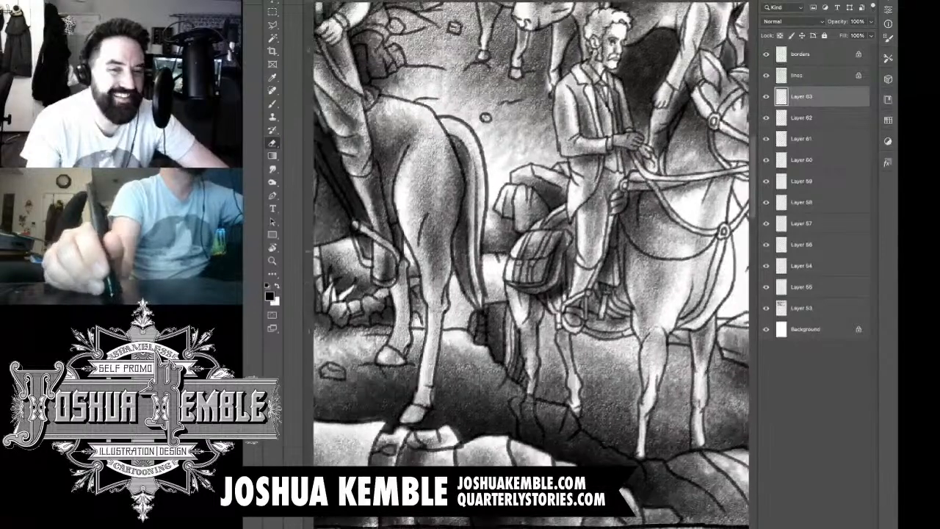
pyautogui.press('super+minus')
pyautogui.press('super+minus')
pyautogui.press('super+minus')
pyautogui.press('super+minus')
pyautogui.press('super+minus')
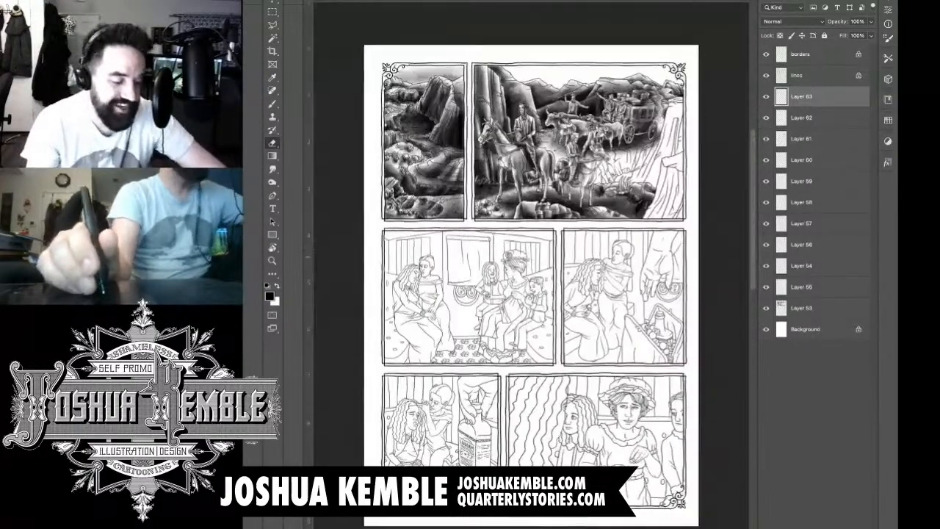
pyautogui.press('super+plus')
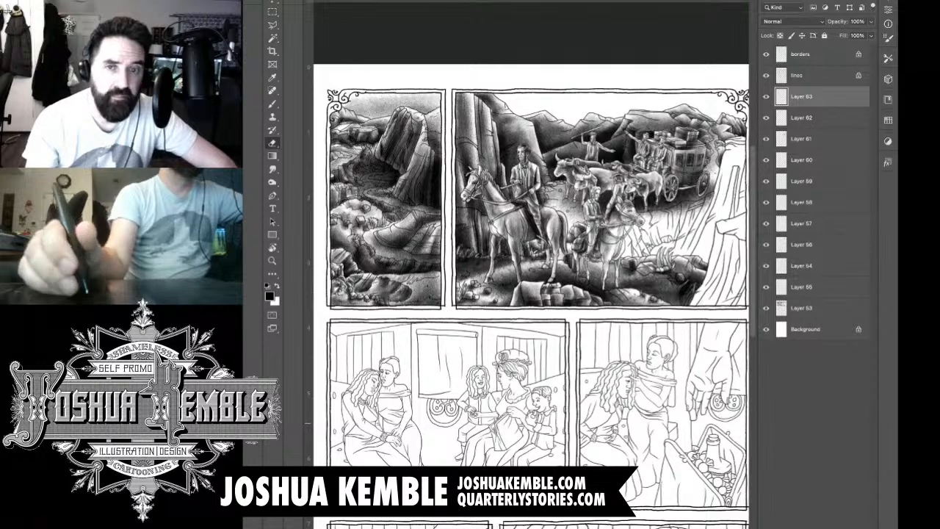
pyautogui.hotkey('ctrl', 'shift', 'alt', 'n')
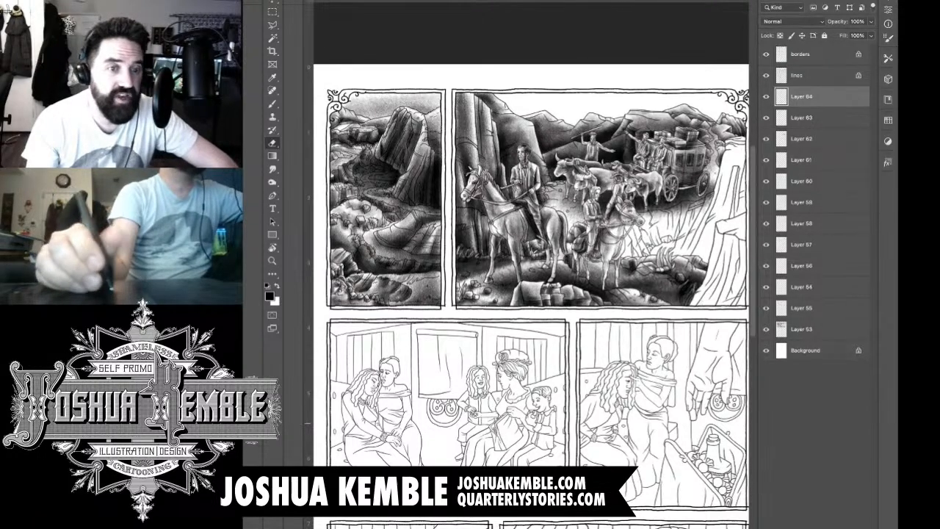
pyautogui.scroll(6, 664, 239)
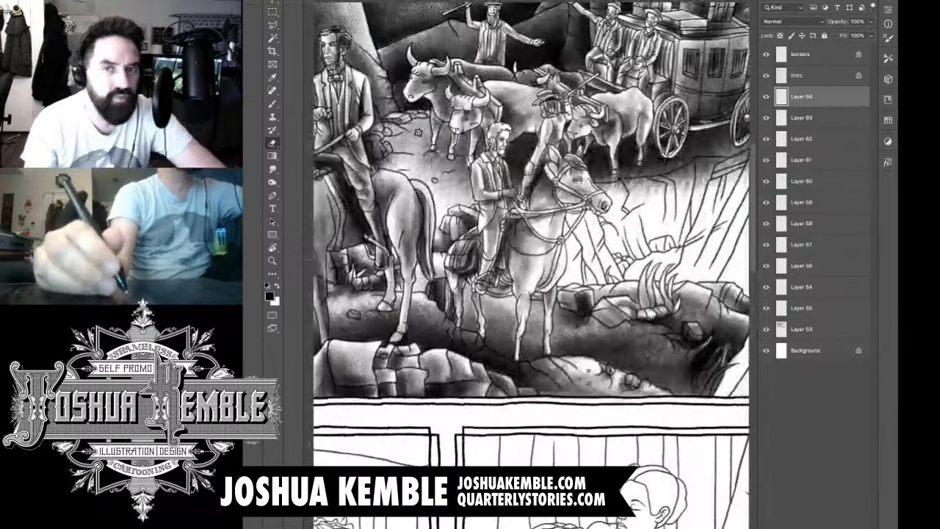
pyautogui.moveTo(665, 230); pyautogui.dragTo(632, 260)
pyautogui.press('b')
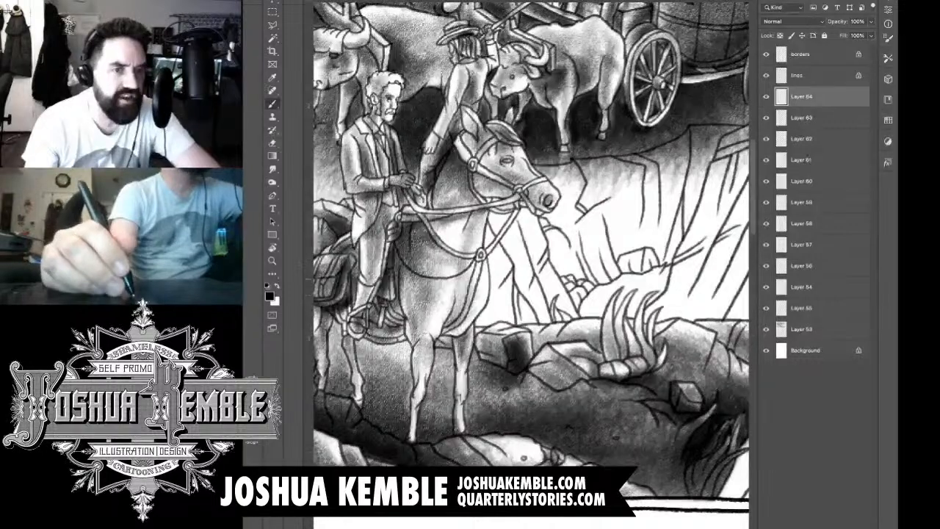
pyautogui.moveTo(487, 245)
pyautogui.mouseDown()
pyautogui.moveTo(488, 297)
pyautogui.moveTo(500, 318)
pyautogui.mouseUp()
pyautogui.moveTo(498, 277)
pyautogui.mouseDown()
pyautogui.moveTo(517, 321)
pyautogui.moveTo(527, 320)
pyautogui.moveTo(499, 303)
pyautogui.moveTo(487, 337)
pyautogui.moveTo(479, 321)
pyautogui.moveTo(491, 288)
pyautogui.moveTo(485, 256)
pyautogui.mouseUp()
pyautogui.moveTo(519, 217)
pyautogui.mouseDown()
pyautogui.moveTo(497, 255)
pyautogui.moveTo(488, 255)
pyautogui.moveTo(506, 273)
pyautogui.moveTo(507, 295)
pyautogui.mouseUp()
pyautogui.moveTo(524, 241); pyautogui.dragTo(515, 308)
pyautogui.moveTo(526, 272); pyautogui.dragTo(551, 345)
pyautogui.moveTo(547, 260); pyautogui.dragTo(530, 350)
pyautogui.moveTo(518, 188); pyautogui.dragTo(490, 252)
pyautogui.moveTo(519, 213)
pyautogui.mouseDown()
pyautogui.moveTo(497, 248)
pyautogui.moveTo(507, 286)
pyautogui.mouseUp()
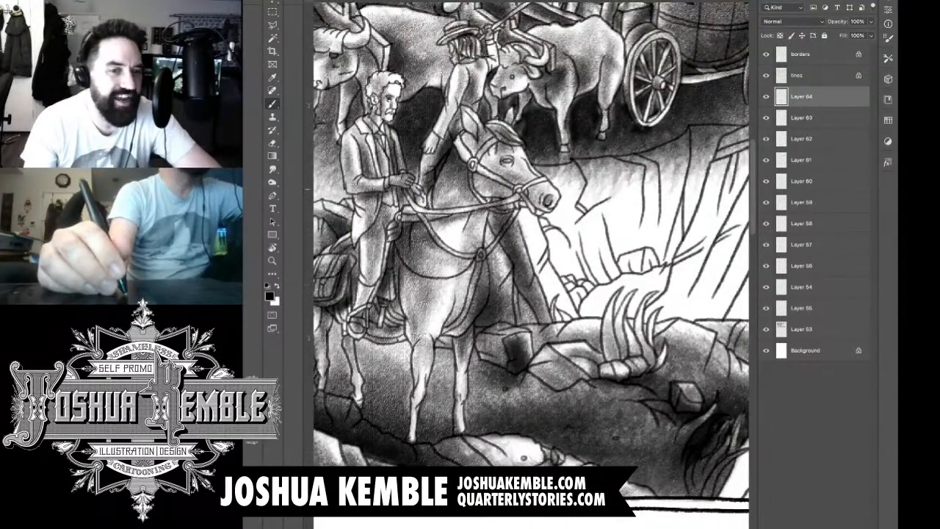
# Step: Extend the tone down the rock formation's outer slope below the second horse's muzzle to its base
pyautogui.moveTo(537, 214)
pyautogui.mouseDown()
pyautogui.moveTo(520, 281)
pyautogui.moveTo(515, 275)
pyautogui.mouseUp()
pyautogui.moveTo(540, 237)
pyautogui.mouseDown()
pyautogui.moveTo(530, 275)
pyautogui.moveTo(545, 301)
pyautogui.mouseUp()
pyautogui.moveTo(536, 266); pyautogui.dragTo(549, 324)
pyautogui.moveTo(541, 278); pyautogui.dragTo(556, 349)
pyautogui.moveTo(548, 283); pyautogui.dragTo(581, 335)
pyautogui.moveTo(551, 302)
pyautogui.mouseDown()
pyautogui.moveTo(576, 332)
pyautogui.moveTo(585, 328)
pyautogui.mouseUp()
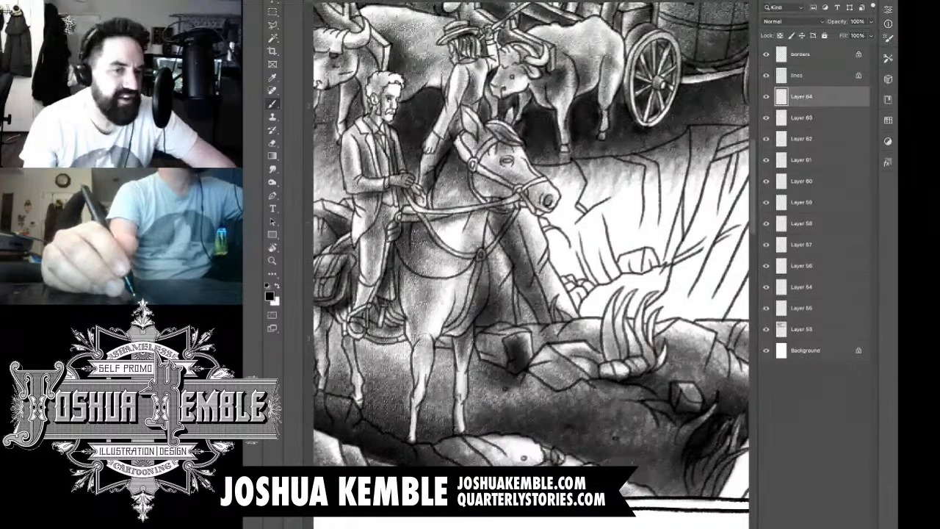
# Step: Erase tone spilling over the foreground rock ledge's top edge and touch up the base of the rock formation beside the small stones
pyautogui.press('e')
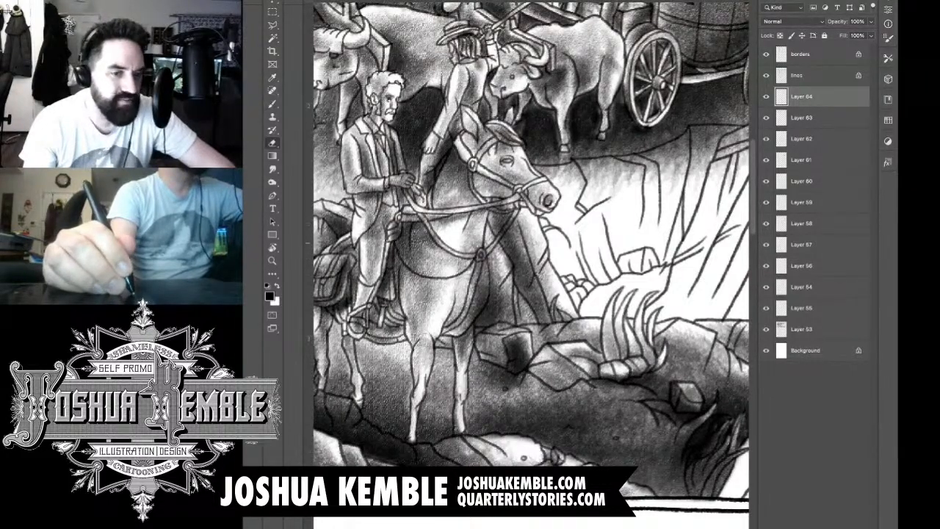
pyautogui.moveTo(476, 239)
pyautogui.mouseDown()
pyautogui.moveTo(485, 298)
pyautogui.moveTo(463, 327)
pyautogui.moveTo(464, 342)
pyautogui.moveTo(474, 251)
pyautogui.moveTo(512, 219)
pyautogui.moveTo(483, 237)
pyautogui.moveTo(479, 207)
pyautogui.moveTo(484, 229)
pyautogui.moveTo(463, 224)
pyautogui.mouseUp()
pyautogui.hotkey('ctrl', 'z')
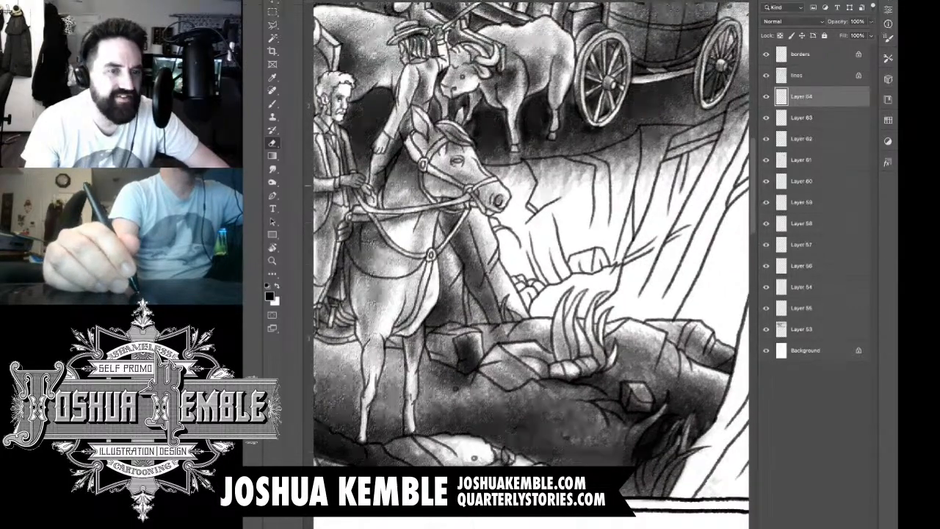
pyautogui.moveTo(454, 335)
pyautogui.mouseDown()
pyautogui.moveTo(463, 333)
pyautogui.moveTo(432, 335)
pyautogui.moveTo(454, 334)
pyautogui.moveTo(432, 346)
pyautogui.moveTo(470, 329)
pyautogui.moveTo(521, 323)
pyautogui.moveTo(491, 340)
pyautogui.moveTo(536, 326)
pyautogui.mouseUp()
pyautogui.moveTo(509, 337)
pyautogui.mouseDown()
pyautogui.moveTo(495, 340)
pyautogui.moveTo(534, 324)
pyautogui.mouseUp()
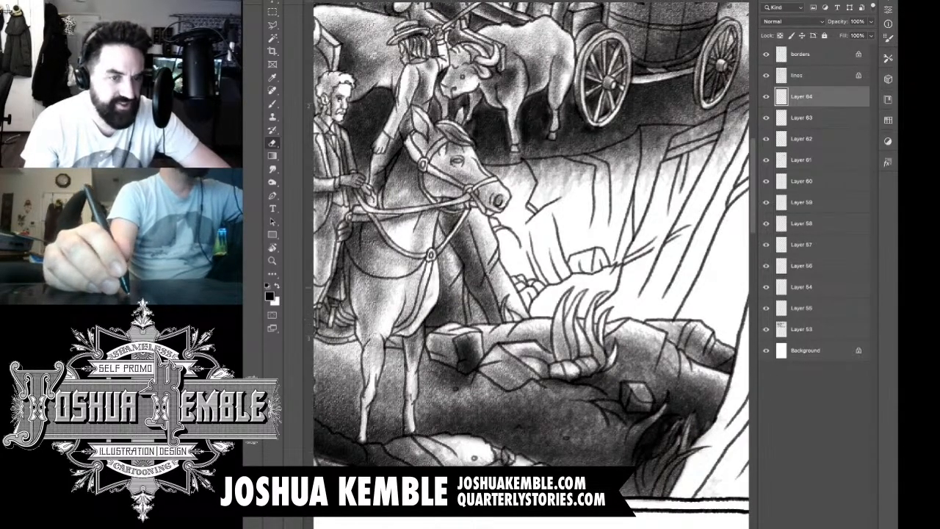
pyautogui.press('b')
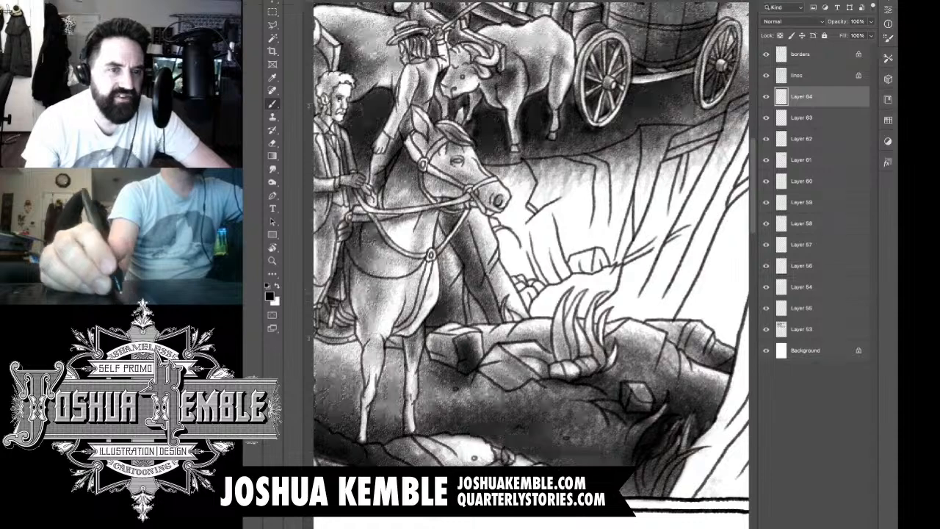
pyautogui.moveTo(508, 297)
pyautogui.mouseDown()
pyautogui.moveTo(513, 324)
pyautogui.moveTo(520, 294)
pyautogui.mouseUp()
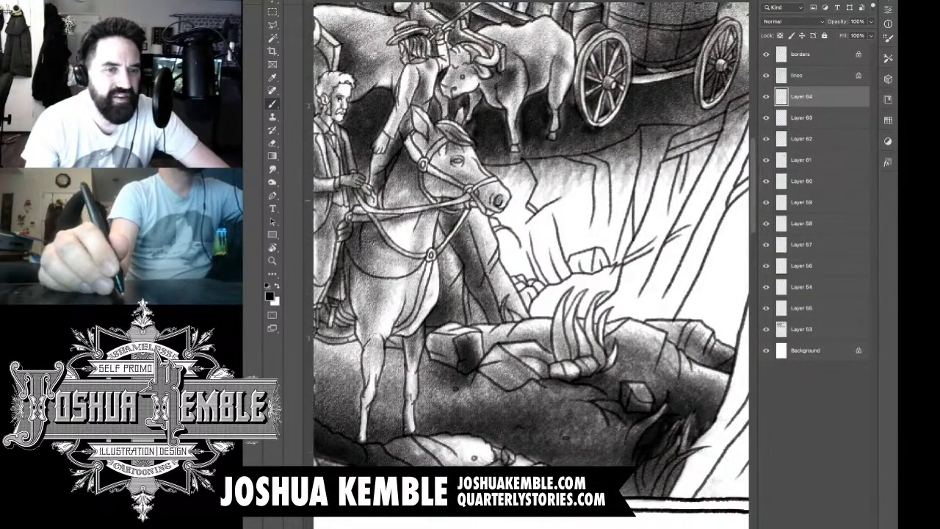
# Step: On a new layer, brush tone over the canyon rocks below the second horse's muzzle, down to the small stones
pyautogui.hotkey('ctrl', '-')
pyautogui.hotkey('ctrl', '-')
pyautogui.hotkey('ctrl', '-')
pyautogui.moveTo(529, 239); pyautogui.dragTo(478, 285)
pyautogui.hotkey('ctrl', '+')
pyautogui.hotkey('ctrl', '+')
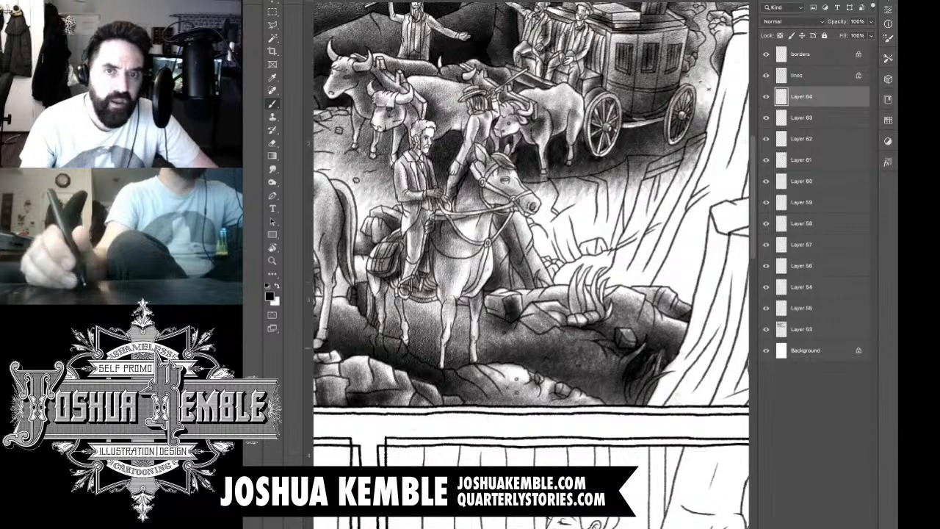
pyautogui.hotkey('ctrl', 'shift', 'alt', 'n')
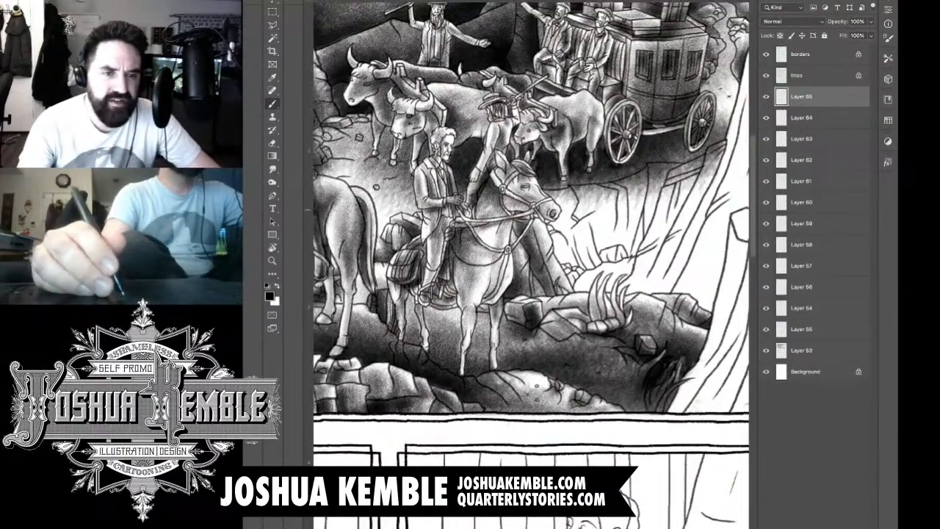
pyautogui.hotkey('ctrl', '+')
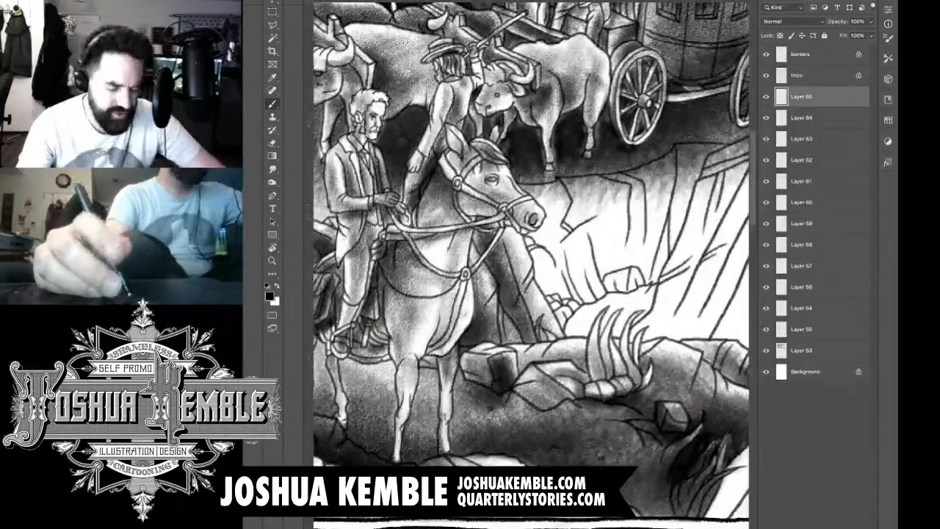
pyautogui.moveTo(532, 264); pyautogui.dragTo(499, 269)
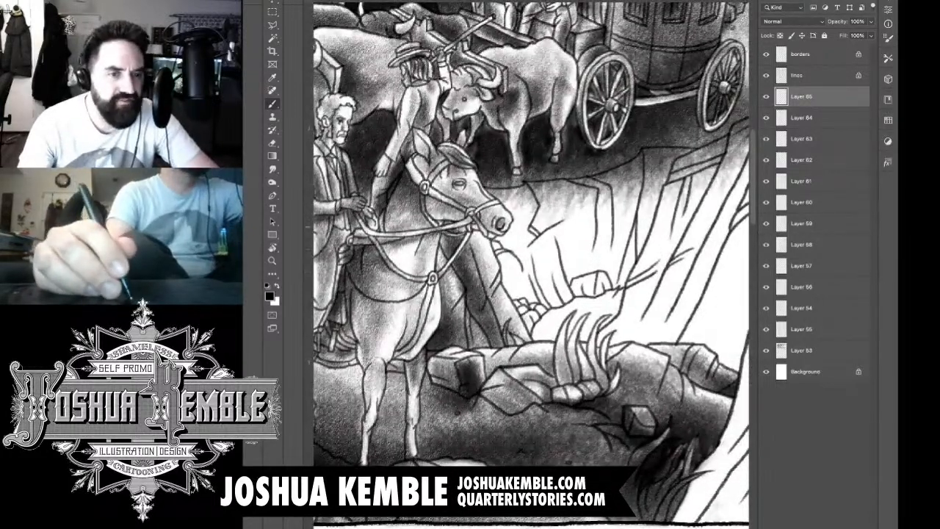
pyautogui.moveTo(512, 194); pyautogui.dragTo(526, 300)
pyautogui.moveTo(515, 233); pyautogui.dragTo(538, 309)
pyautogui.moveTo(487, 251); pyautogui.dragTo(513, 305)
pyautogui.moveTo(488, 252); pyautogui.dragTo(514, 301)
pyautogui.moveTo(480, 230); pyautogui.dragTo(514, 292)
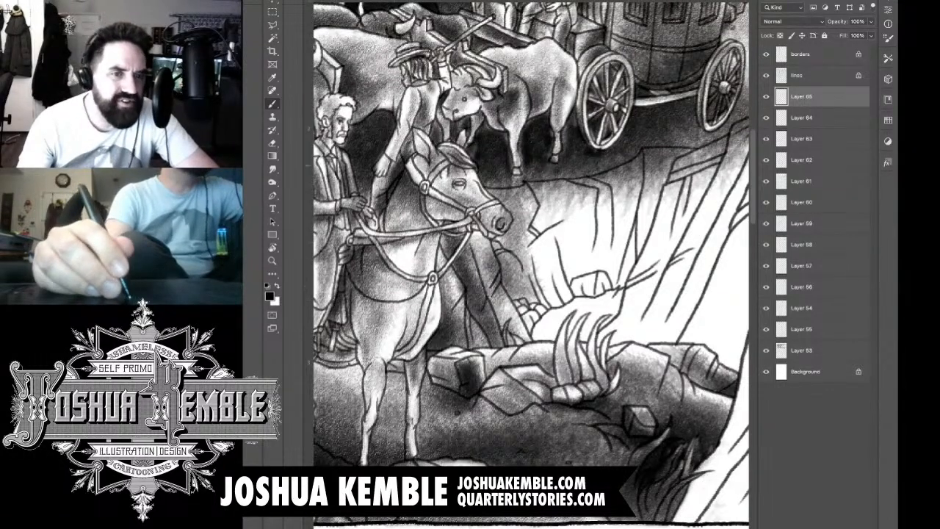
# Step: Brush darker tone across the second horse's face and muzzle and onto the adjoining rock face
pyautogui.moveTo(477, 193)
pyautogui.mouseDown()
pyautogui.moveTo(514, 253)
pyautogui.moveTo(501, 233)
pyautogui.moveTo(525, 251)
pyautogui.moveTo(523, 219)
pyautogui.mouseUp()
pyautogui.moveTo(450, 180)
pyautogui.mouseDown()
pyautogui.moveTo(525, 207)
pyautogui.moveTo(515, 202)
pyautogui.moveTo(492, 227)
pyautogui.moveTo(505, 250)
pyautogui.mouseUp()
pyautogui.moveTo(453, 225); pyautogui.dragTo(470, 248)
pyautogui.moveTo(527, 211); pyautogui.dragTo(551, 259)
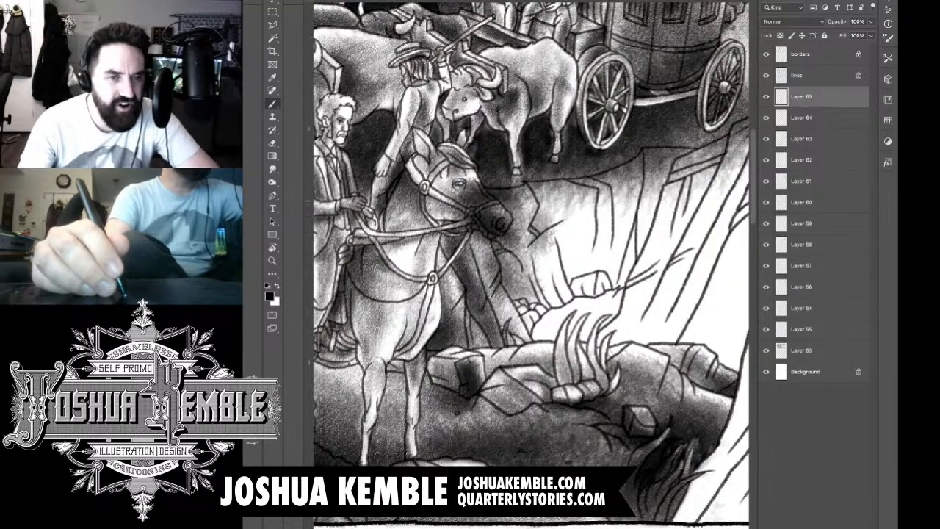
# Step: Shade the canyon wall's cracks and facets beside the second horse's muzzle, down to the boulder at the wall's foot
pyautogui.moveTo(542, 178)
pyautogui.mouseDown()
pyautogui.moveTo(551, 230)
pyautogui.moveTo(565, 240)
pyautogui.mouseUp()
pyautogui.moveTo(540, 206)
pyautogui.mouseDown()
pyautogui.moveTo(565, 250)
pyautogui.moveTo(585, 224)
pyautogui.moveTo(580, 198)
pyautogui.moveTo(558, 195)
pyautogui.moveTo(562, 184)
pyautogui.moveTo(551, 179)
pyautogui.mouseUp()
pyautogui.moveTo(542, 233)
pyautogui.mouseDown()
pyautogui.moveTo(544, 279)
pyautogui.moveTo(560, 311)
pyautogui.mouseUp()
pyautogui.moveTo(538, 257); pyautogui.dragTo(568, 301)
pyautogui.moveTo(563, 224); pyautogui.dragTo(581, 301)
pyautogui.moveTo(559, 250); pyautogui.dragTo(588, 309)
pyautogui.moveTo(577, 273)
pyautogui.mouseDown()
pyautogui.moveTo(596, 311)
pyautogui.moveTo(609, 300)
pyautogui.moveTo(605, 310)
pyautogui.moveTo(595, 292)
pyautogui.moveTo(582, 303)
pyautogui.mouseUp()
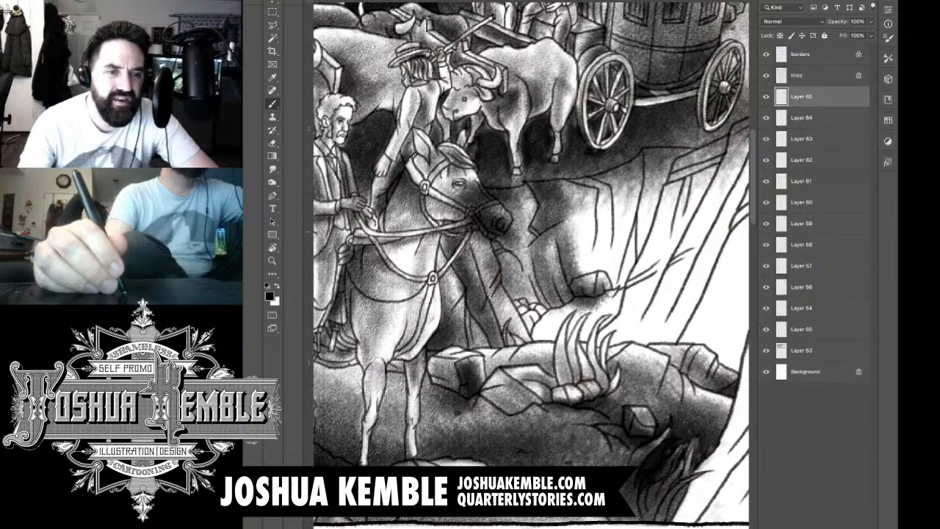
# Step: Tone the small stones and continue the vertical shading across the canyon wall below the rear ox and coach wheel
pyautogui.moveTo(522, 309)
pyautogui.mouseDown()
pyautogui.moveTo(543, 335)
pyautogui.moveTo(538, 302)
pyautogui.mouseUp()
pyautogui.moveTo(578, 206)
pyautogui.mouseDown()
pyautogui.moveTo(579, 269)
pyautogui.moveTo(591, 275)
pyautogui.mouseUp()
pyautogui.moveTo(598, 189); pyautogui.dragTo(601, 269)
pyautogui.moveTo(597, 213); pyautogui.dragTo(590, 278)
pyautogui.moveTo(607, 239); pyautogui.dragTo(616, 289)
pyautogui.moveTo(622, 198); pyautogui.dragTo(617, 293)
pyautogui.moveTo(630, 181)
pyautogui.mouseDown()
pyautogui.moveTo(633, 282)
pyautogui.moveTo(625, 251)
pyautogui.moveTo(618, 260)
pyautogui.mouseUp()
# Step: Deepen the shadows in the rock columns around and below the second horse's muzzle
pyautogui.moveTo(535, 181); pyautogui.dragTo(545, 247)
pyautogui.moveTo(538, 207); pyautogui.dragTo(540, 259)
pyautogui.moveTo(500, 206); pyautogui.dragTo(517, 309)
pyautogui.moveTo(514, 237)
pyautogui.mouseDown()
pyautogui.moveTo(529, 338)
pyautogui.moveTo(519, 332)
pyautogui.moveTo(534, 298)
pyautogui.mouseUp()
pyautogui.moveTo(510, 188); pyautogui.dragTo(513, 264)
pyautogui.moveTo(472, 235)
pyautogui.mouseDown()
pyautogui.moveTo(476, 291)
pyautogui.moveTo(499, 325)
pyautogui.moveTo(475, 296)
pyautogui.mouseUp()
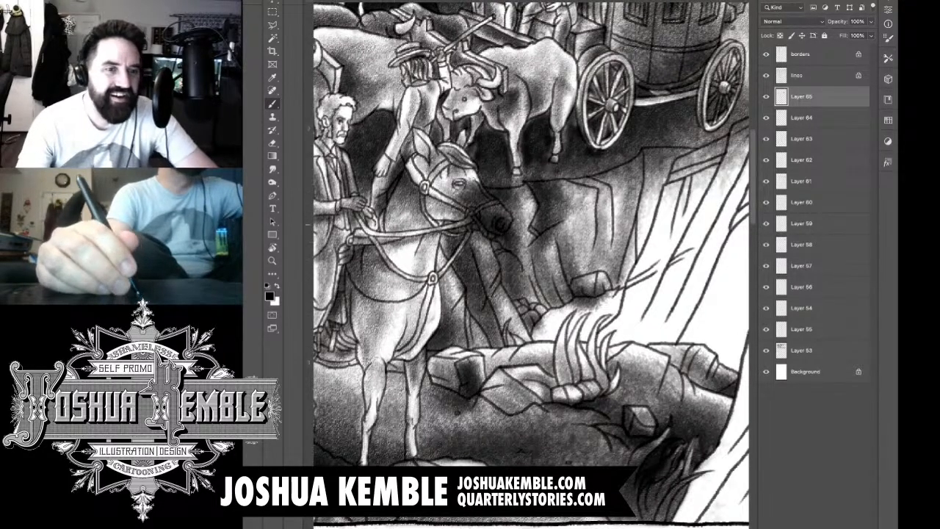
# Step: Darken the rock formation's shadowed side along the second horse's neck and chest, down to the foreground ledge
pyautogui.moveTo(444, 219); pyautogui.dragTo(459, 288)
pyautogui.moveTo(445, 243); pyautogui.dragTo(471, 320)
pyautogui.moveTo(452, 274); pyautogui.dragTo(497, 350)
pyautogui.moveTo(439, 250); pyautogui.dragTo(450, 358)
pyautogui.moveTo(422, 313); pyautogui.dragTo(435, 363)
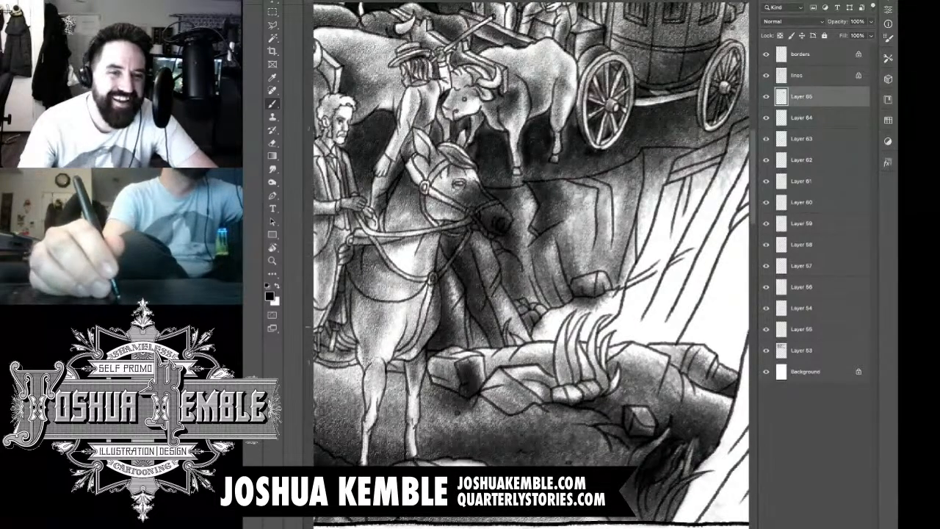
pyautogui.moveTo(448, 292); pyautogui.dragTo(479, 360)
pyautogui.moveTo(451, 323); pyautogui.dragTo(487, 369)
# Step: Build up darker tone over the canyon wall's far section below the coach, around the boulder and toward the large pale cliff
pyautogui.moveTo(591, 204); pyautogui.dragTo(577, 252)
pyautogui.moveTo(606, 197); pyautogui.dragTo(577, 280)
pyautogui.moveTo(623, 185)
pyautogui.mouseDown()
pyautogui.moveTo(581, 277)
pyautogui.moveTo(588, 281)
pyautogui.mouseUp()
pyautogui.moveTo(647, 201); pyautogui.dragTo(604, 292)
pyautogui.moveTo(623, 248)
pyautogui.mouseDown()
pyautogui.moveTo(603, 286)
pyautogui.moveTo(610, 303)
pyautogui.mouseUp()
pyautogui.moveTo(645, 227); pyautogui.dragTo(623, 287)
pyautogui.moveTo(666, 184); pyautogui.dragTo(613, 303)
pyautogui.moveTo(666, 160); pyautogui.dragTo(629, 269)
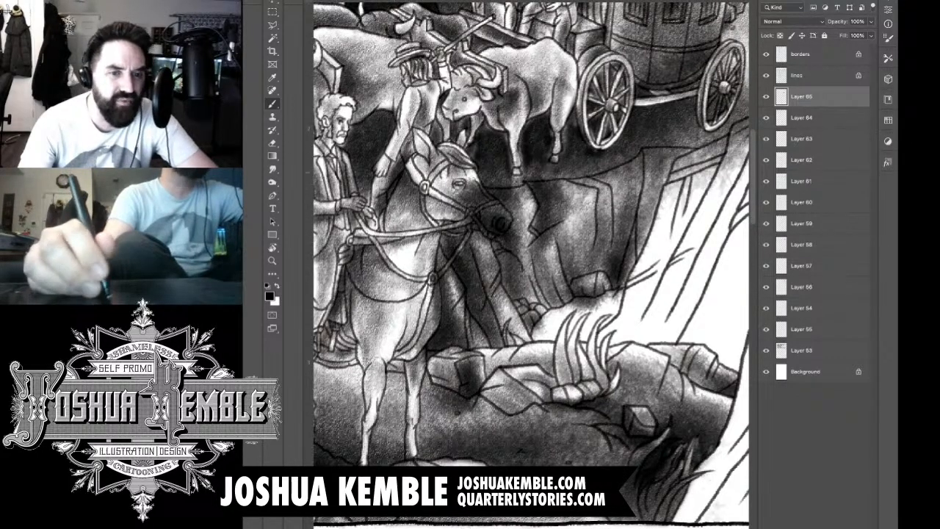
# Step: Darken the crevice where the canyon wall meets the edge of the large pale cliff
pyautogui.moveTo(654, 171); pyautogui.dragTo(625, 263)
pyautogui.moveTo(674, 151); pyautogui.dragTo(629, 272)
pyautogui.moveTo(671, 172); pyautogui.dragTo(617, 298)
pyautogui.moveTo(656, 220); pyautogui.dragTo(611, 296)
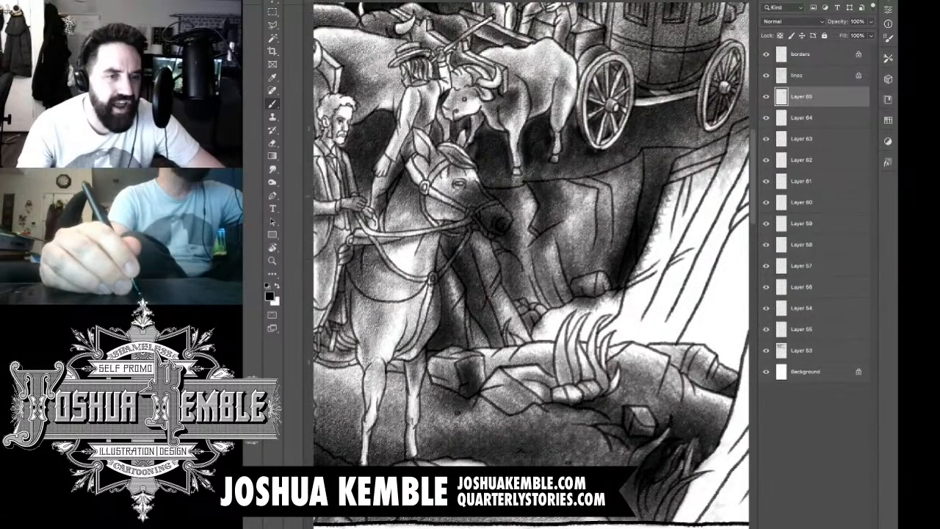
pyautogui.press('e')
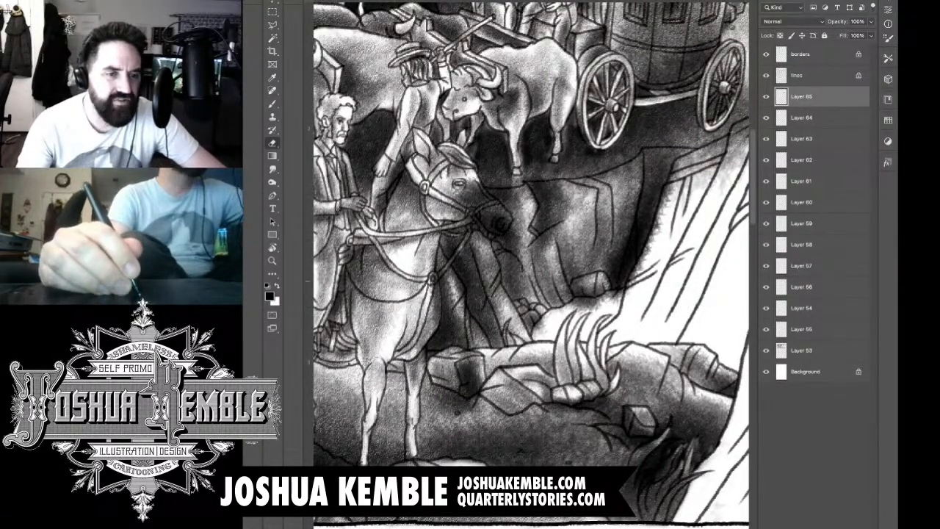
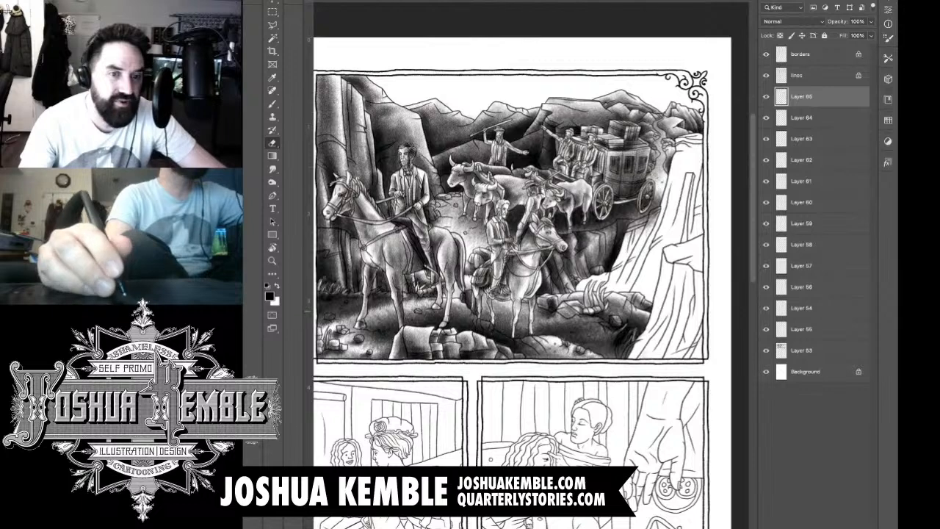
# Step: Add a new layer and brush darker tone over the standing figure behind the second rider, down toward the rider's hands
pyautogui.press('super+plus')
pyautogui.press('super+plus')
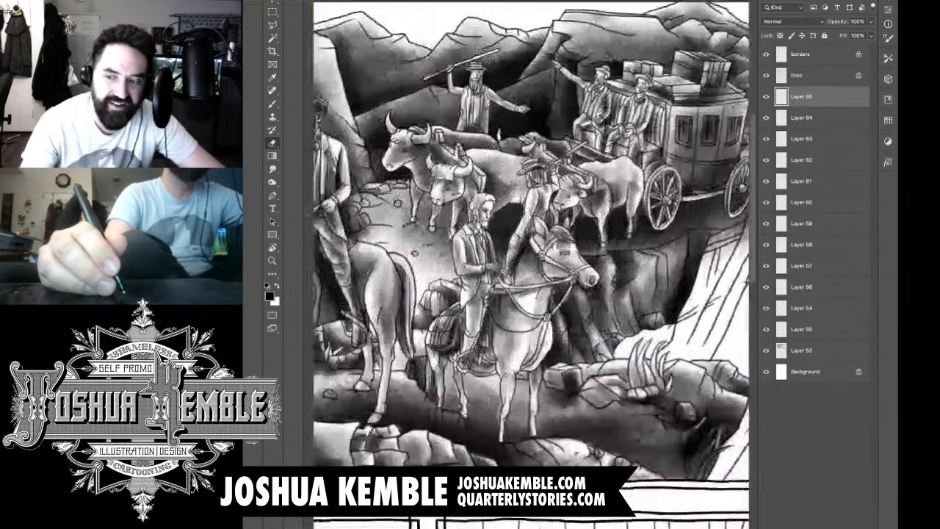
pyautogui.press('b')
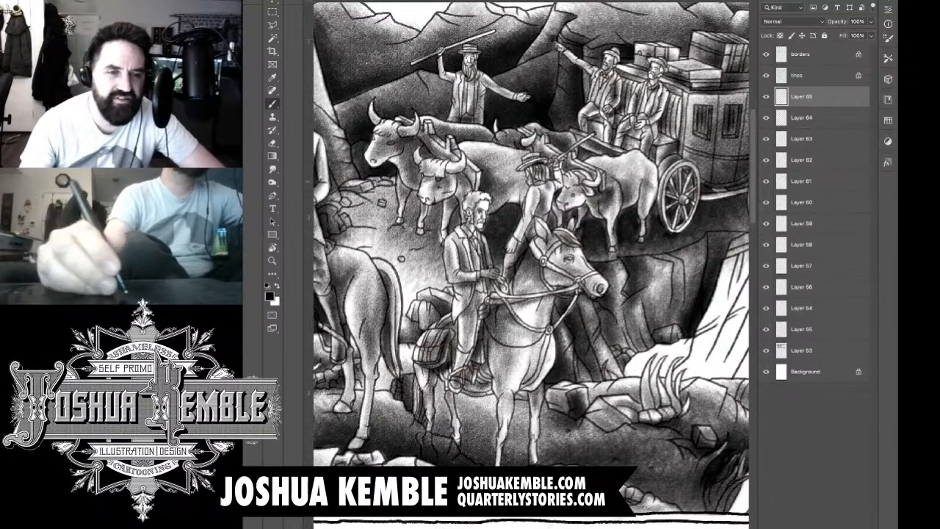
pyautogui.hotkey('ctrl', 'alt', 'shift', 'n')
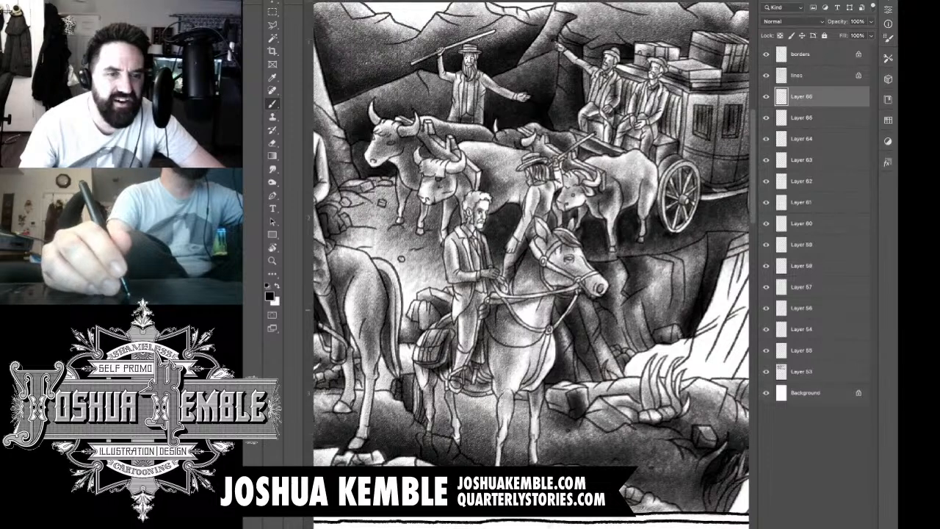
pyautogui.moveTo(532, 212); pyautogui.dragTo(510, 252)
pyautogui.moveTo(533, 213); pyautogui.dragTo(507, 257)
pyautogui.moveTo(538, 194); pyautogui.dragTo(493, 296)
pyautogui.press('e')
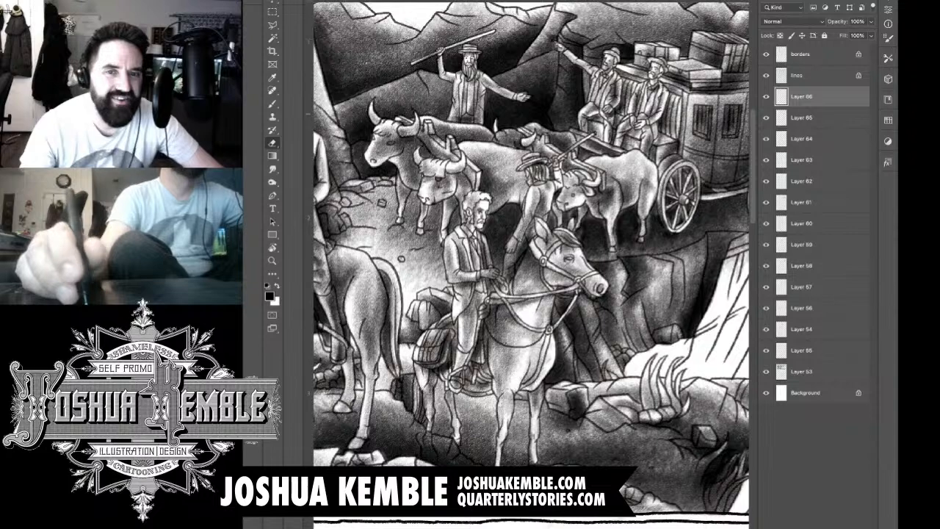
# Step: Merge all the shading layers into one, keeping the borders, lines and background layers separate
pyautogui.click(766, 392)
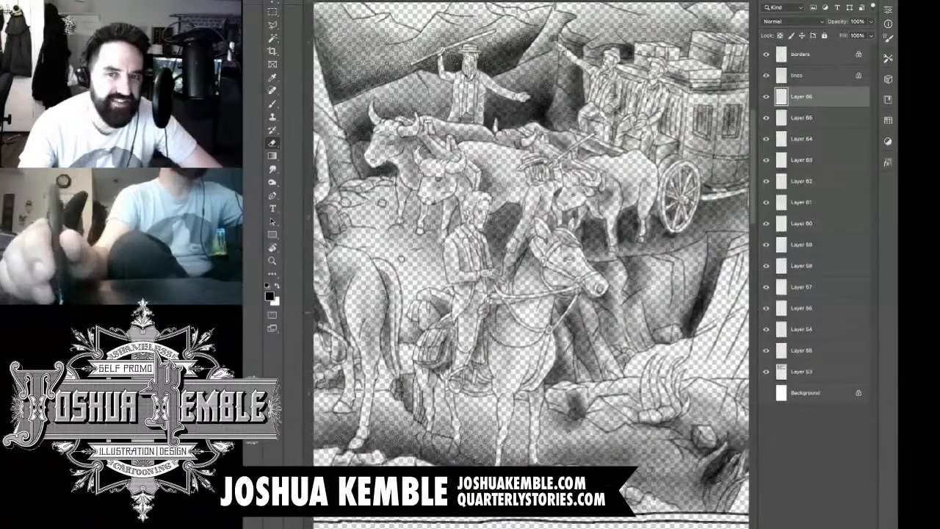
pyautogui.click(767, 74)
pyautogui.click(766, 55)
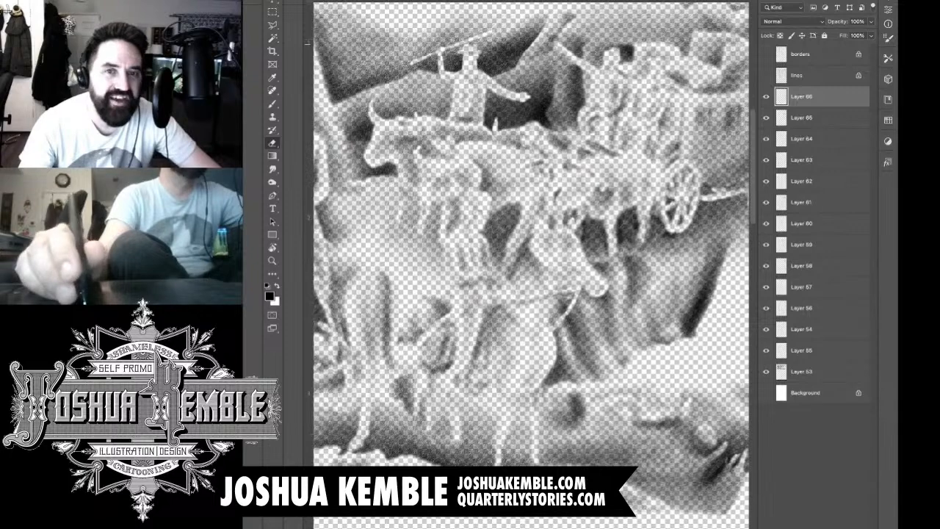
pyautogui.hotkey('ctrl', 'shift', 'e')
pyautogui.click(766, 118)
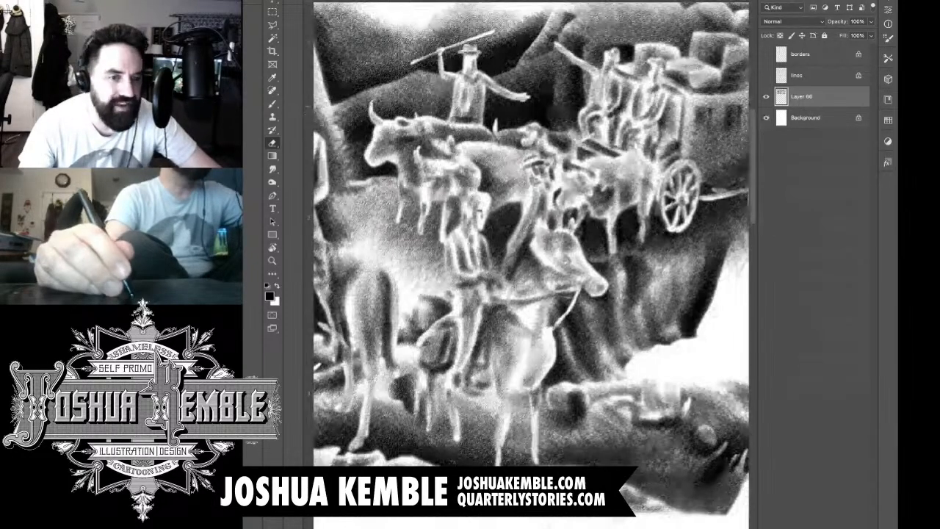
pyautogui.click(767, 75)
pyautogui.click(766, 54)
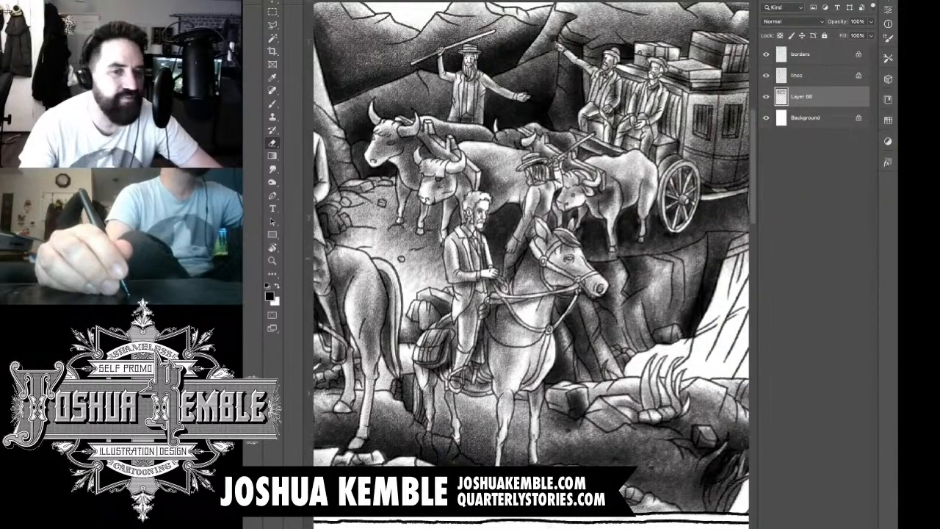
# Step: Refine the tone on the second rider's open coat, vest and hands with the eraser and brush
pyautogui.scroll(5, 476, 262)
pyautogui.moveTo(512, 286)
pyautogui.mouseDown()
pyautogui.moveTo(523, 304)
pyautogui.moveTo(514, 313)
pyautogui.moveTo(500, 307)
pyautogui.mouseUp()
pyautogui.moveTo(496, 257); pyautogui.dragTo(491, 273)
pyautogui.press('b')
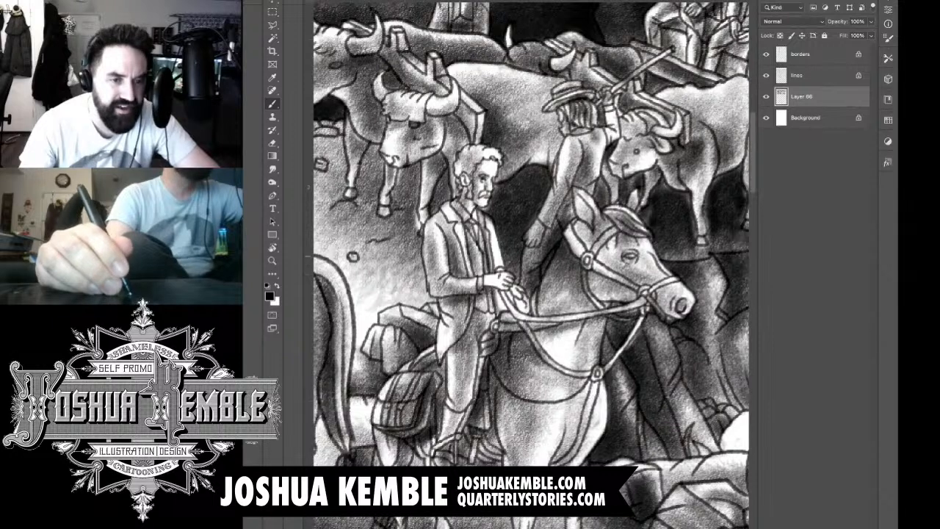
pyautogui.moveTo(490, 238)
pyautogui.mouseDown()
pyautogui.moveTo(501, 288)
pyautogui.moveTo(522, 303)
pyautogui.moveTo(502, 316)
pyautogui.moveTo(508, 308)
pyautogui.moveTo(486, 294)
pyautogui.moveTo(482, 305)
pyautogui.mouseUp()
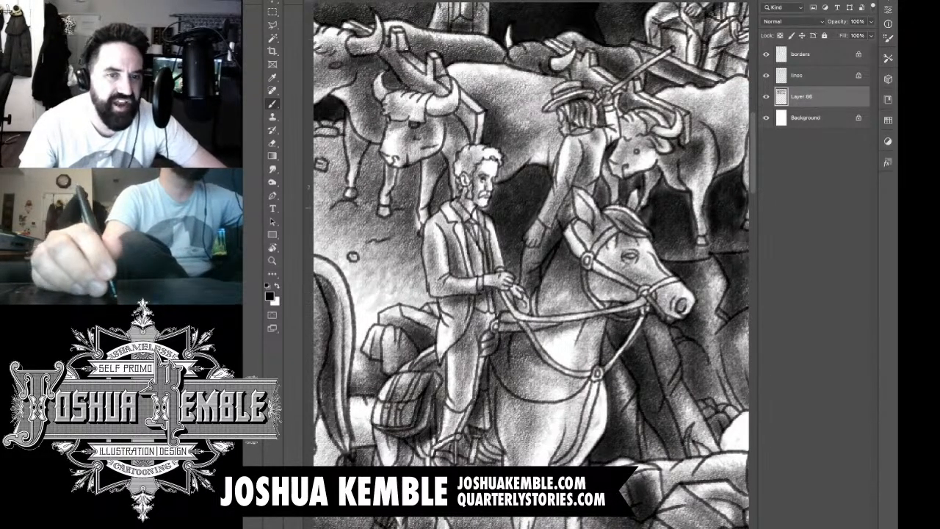
# Step: Add a new layer and shade the second horse's hind and front legs, cleaning up stray tone near the front hooves
pyautogui.press('super+minus')
pyautogui.press('super+minus')
pyautogui.press('super+minus')
pyautogui.moveTo(482, 195); pyautogui.dragTo(419, 210)
pyautogui.moveTo(575, 292); pyautogui.dragTo(618, 295)
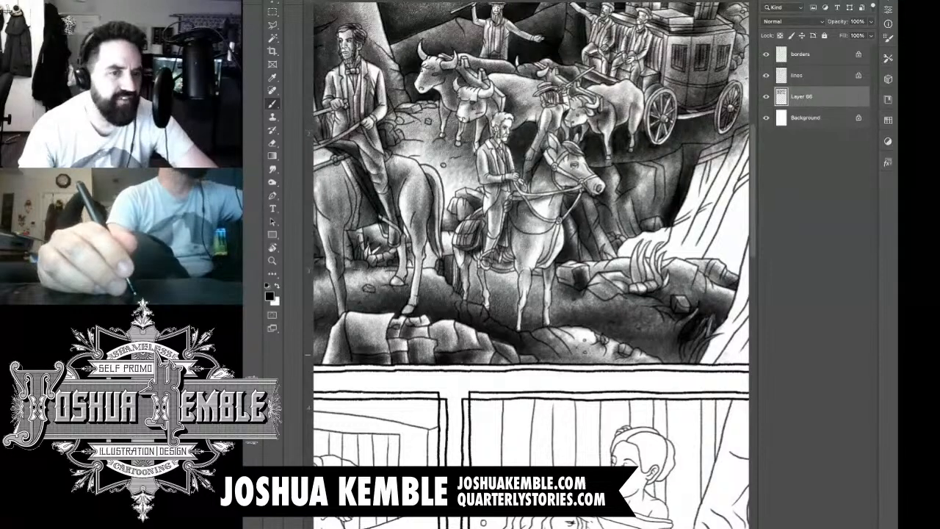
pyautogui.press('super+alt+shift+n')
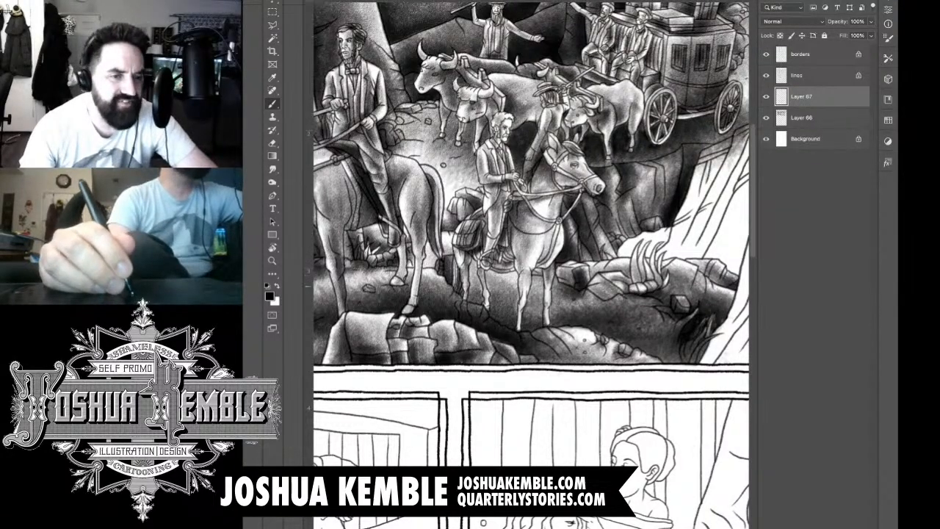
pyautogui.moveTo(460, 260)
pyautogui.mouseDown()
pyautogui.moveTo(468, 304)
pyautogui.moveTo(488, 313)
pyautogui.moveTo(490, 304)
pyautogui.moveTo(520, 329)
pyautogui.mouseUp()
pyautogui.moveTo(525, 288)
pyautogui.mouseDown()
pyautogui.moveTo(520, 331)
pyautogui.moveTo(553, 333)
pyautogui.moveTo(549, 325)
pyautogui.mouseUp()
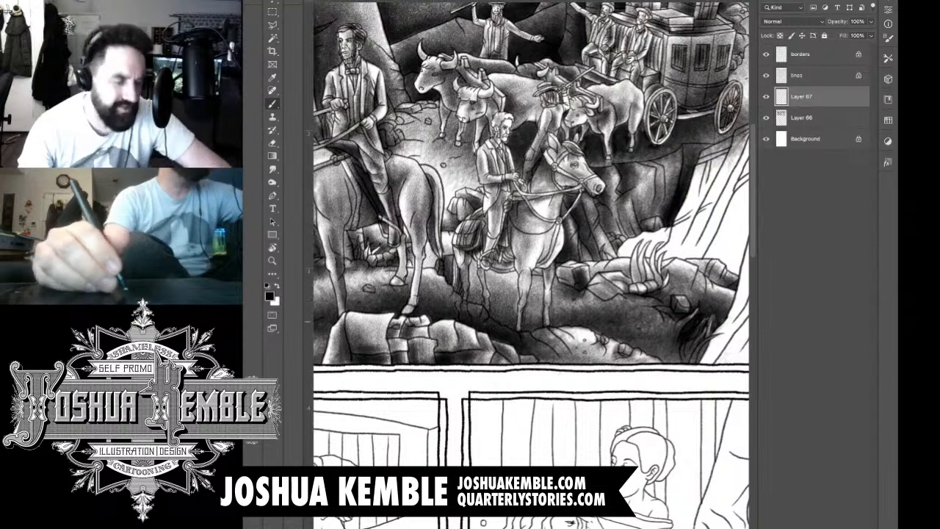
pyautogui.moveTo(534, 316); pyautogui.dragTo(536, 312)
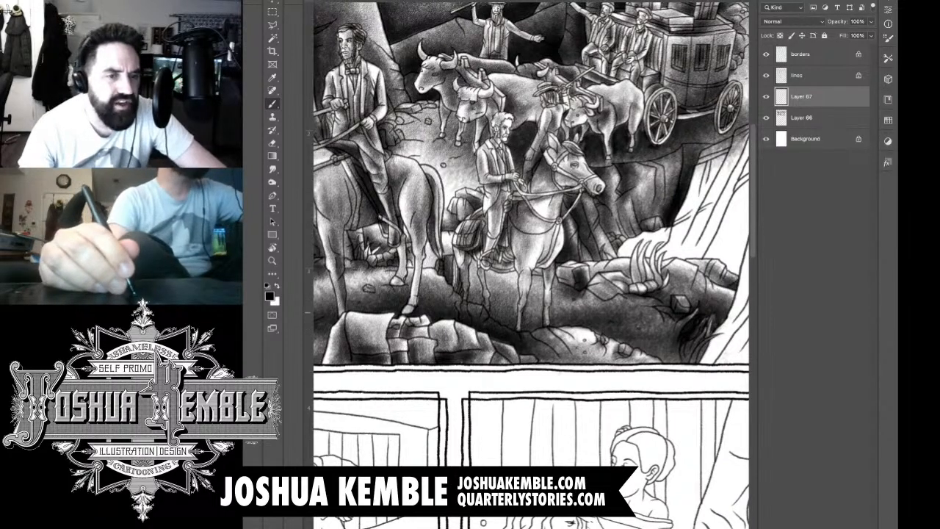
pyautogui.press('e')
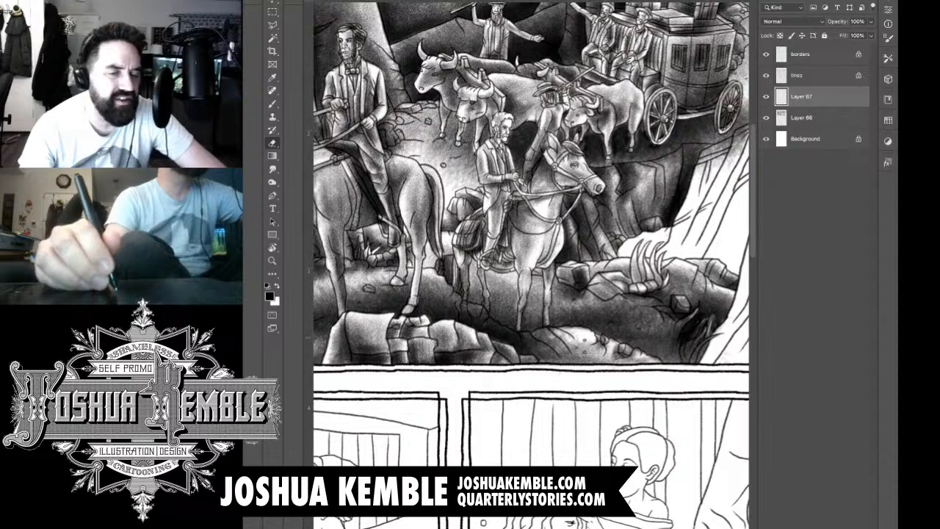
pyautogui.moveTo(550, 334); pyautogui.dragTo(552, 331)
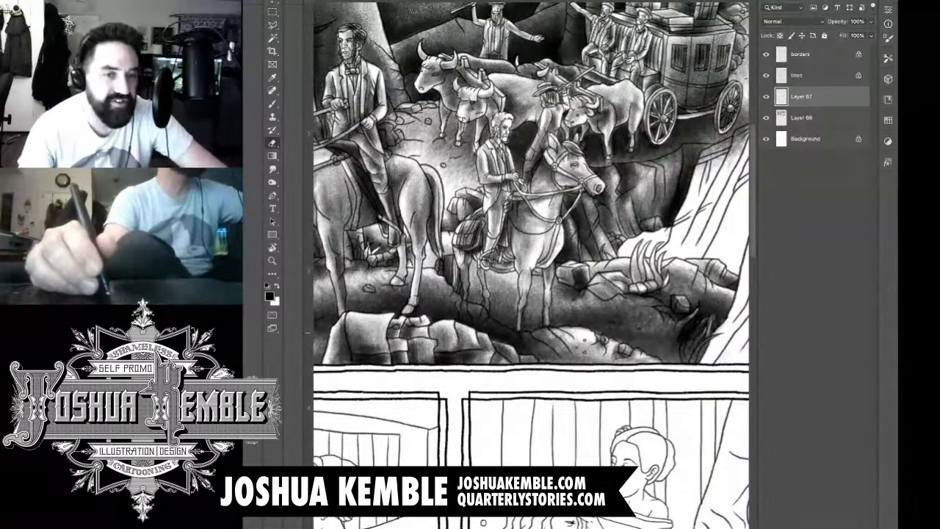
# Step: Add new layers and brush dark tone behind and over the grass tuft at the pale cliff's base
pyautogui.moveTo(543, 189); pyautogui.dragTo(464, 226)
pyautogui.press('b')
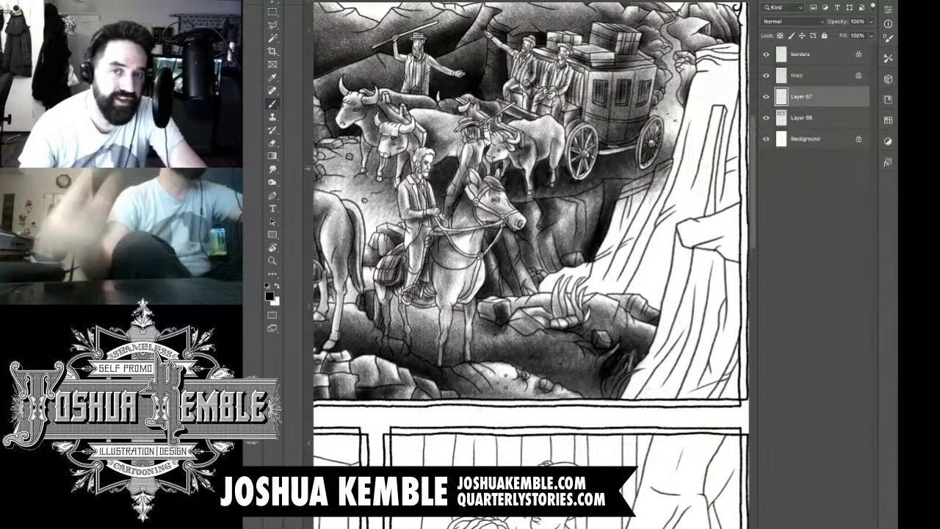
pyautogui.hotkey('ctrl', 'shift', 'alt', 'n')
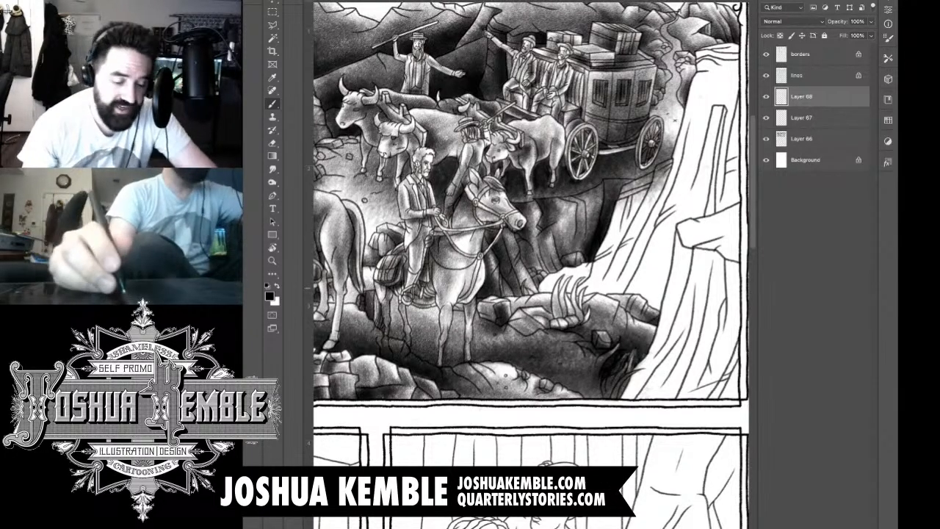
pyautogui.hotkey('ctrl', 'alt', 'shift', 'n')
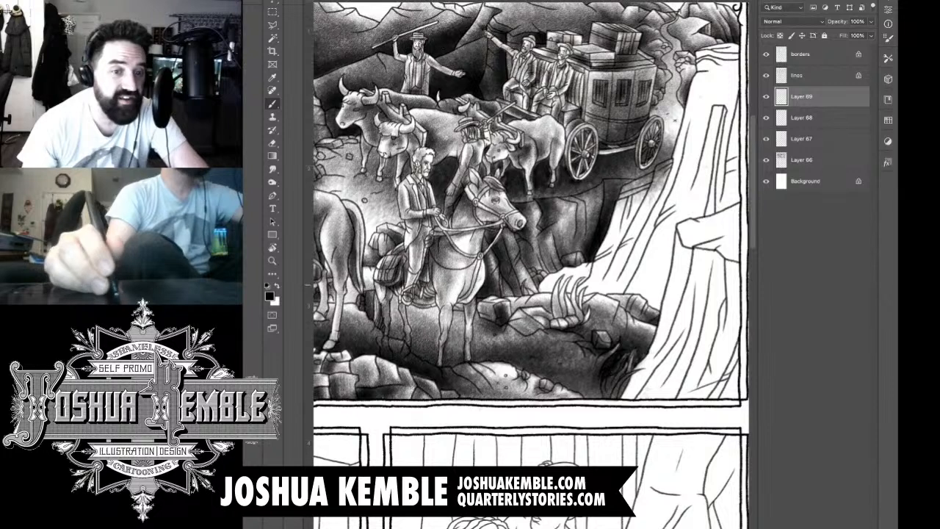
pyautogui.moveTo(544, 276)
pyautogui.mouseDown()
pyautogui.moveTo(548, 288)
pyautogui.moveTo(576, 281)
pyautogui.moveTo(578, 295)
pyautogui.moveTo(599, 269)
pyautogui.moveTo(570, 300)
pyautogui.moveTo(546, 288)
pyautogui.mouseUp()
pyautogui.scroll(3, 547, 287)
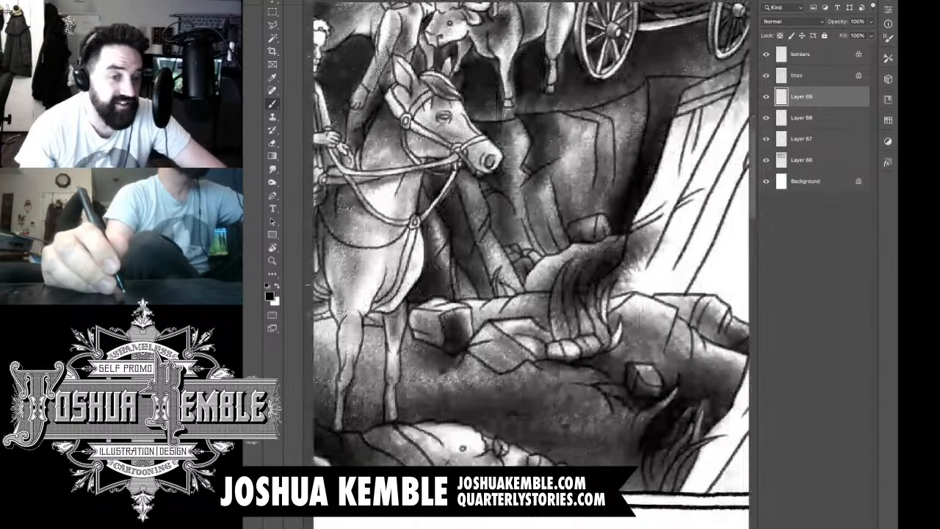
# Step: Erase the dark tone from the individual grass blades and the overspill on the pale cliff beside them
pyautogui.press('e')
pyautogui.moveTo(562, 272); pyautogui.dragTo(558, 328)
pyautogui.moveTo(555, 292); pyautogui.dragTo(564, 321)
pyautogui.moveTo(559, 286)
pyautogui.mouseDown()
pyautogui.moveTo(540, 303)
pyautogui.moveTo(514, 303)
pyautogui.moveTo(523, 297)
pyautogui.moveTo(554, 323)
pyautogui.moveTo(552, 313)
pyautogui.mouseUp()
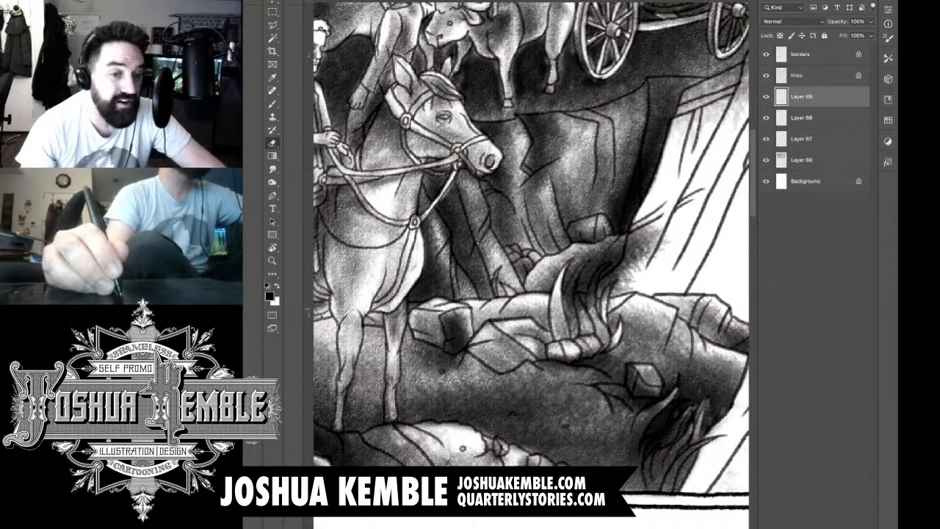
pyautogui.moveTo(579, 266)
pyautogui.mouseDown()
pyautogui.moveTo(568, 309)
pyautogui.moveTo(573, 323)
pyautogui.moveTo(595, 278)
pyautogui.moveTo(590, 315)
pyautogui.mouseUp()
pyautogui.hotkey('ctrl', 'z')
pyautogui.hotkey('ctrl', 'z')
pyautogui.hotkey('ctrl', 'z')
pyautogui.moveTo(598, 278); pyautogui.dragTo(590, 320)
pyautogui.moveTo(594, 309)
pyautogui.mouseDown()
pyautogui.moveTo(595, 320)
pyautogui.moveTo(606, 296)
pyautogui.moveTo(603, 306)
pyautogui.mouseUp()
pyautogui.moveTo(611, 287)
pyautogui.mouseDown()
pyautogui.moveTo(606, 299)
pyautogui.moveTo(615, 300)
pyautogui.mouseUp()
pyautogui.moveTo(618, 292); pyautogui.dragTo(630, 284)
pyautogui.moveTo(626, 280)
pyautogui.mouseDown()
pyautogui.moveTo(614, 288)
pyautogui.moveTo(638, 256)
pyautogui.moveTo(635, 234)
pyautogui.moveTo(629, 250)
pyautogui.moveTo(644, 232)
pyautogui.moveTo(660, 250)
pyautogui.mouseUp()
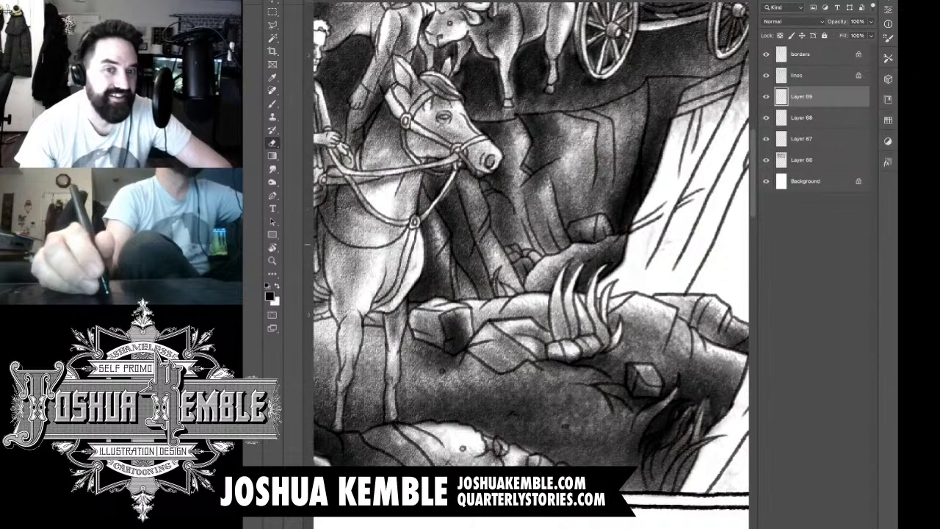
# Step: Add a new layer and shade the pale cliff's outer strip from below the coach's rear wheel down to the grass tuft
pyautogui.press('super+minus')
pyautogui.press('super+minus')
pyautogui.press('super+minus')
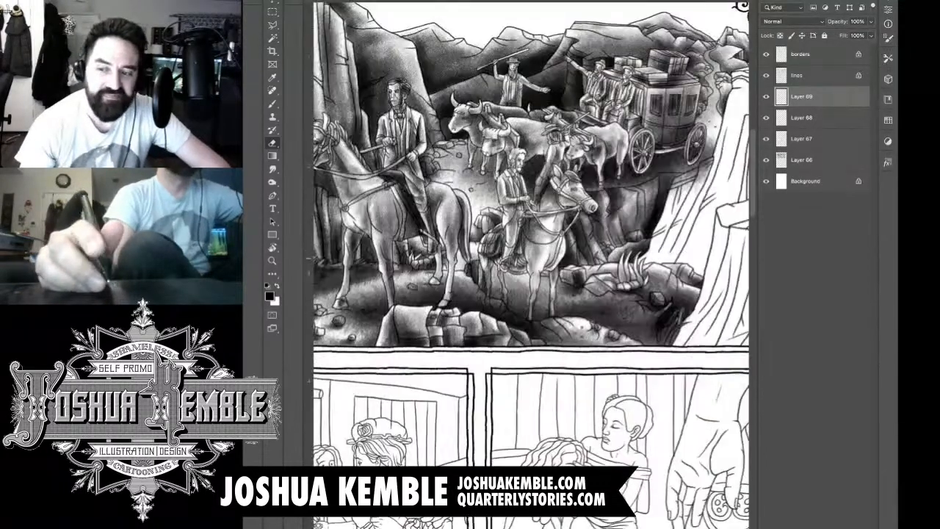
pyautogui.press('super+plus')
pyautogui.moveTo(504, 193); pyautogui.dragTo(462, 225)
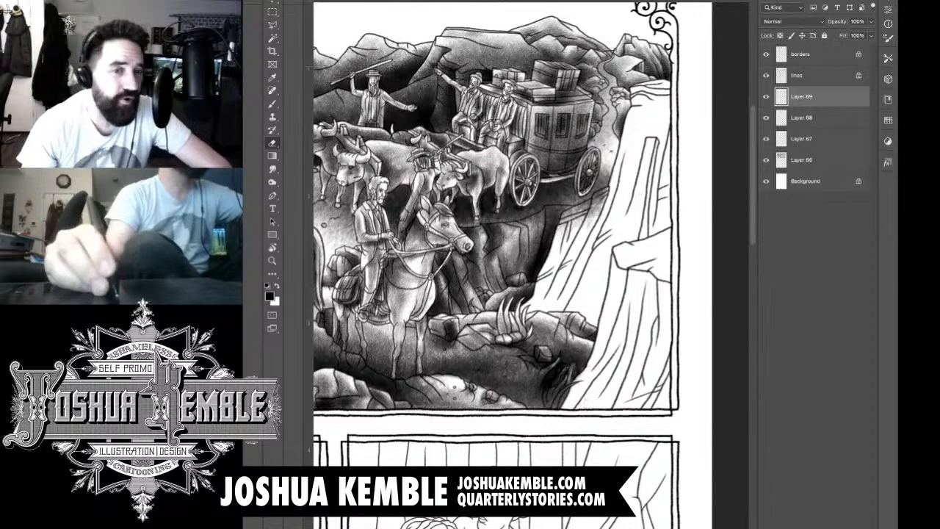
pyautogui.hotkey('ctrl', 'shift', 'alt', 'n')
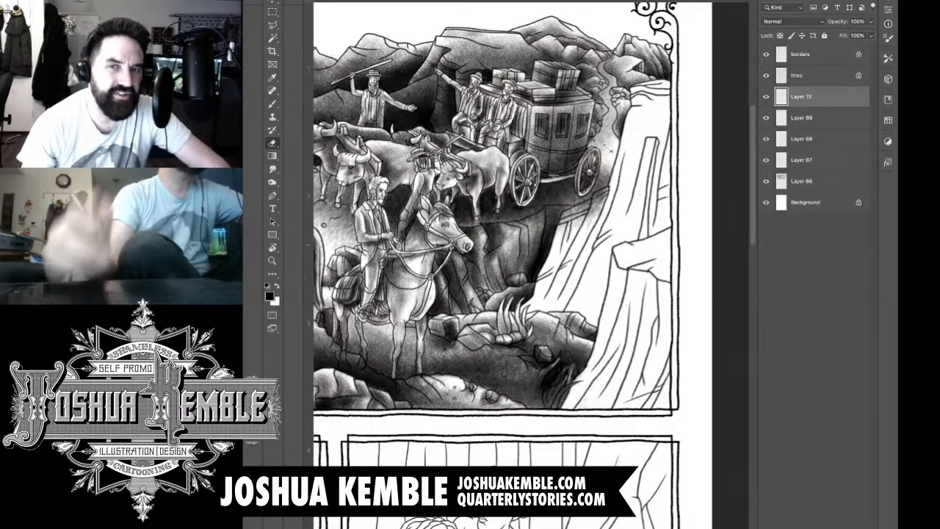
pyautogui.hotkey('ctrl', '+')
pyautogui.hotkey('ctrl', '+')
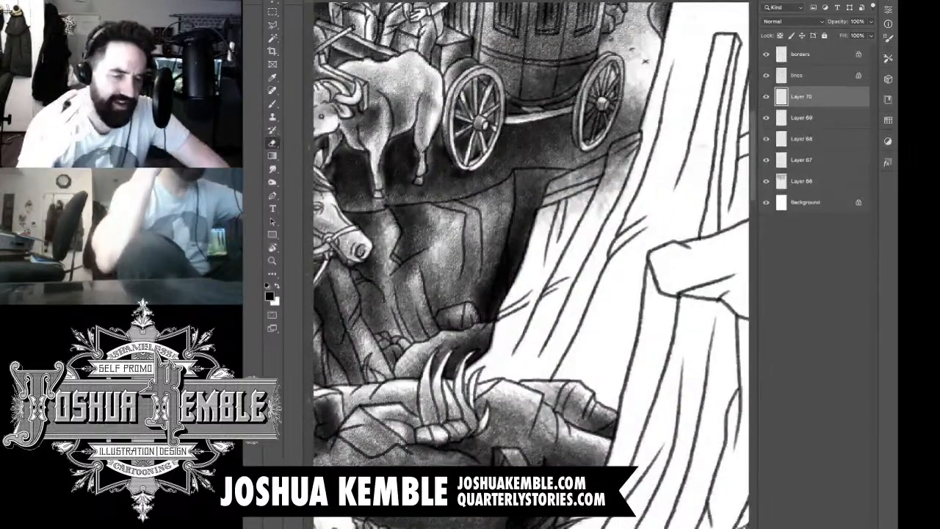
pyautogui.moveTo(544, 240); pyautogui.dragTo(500, 272)
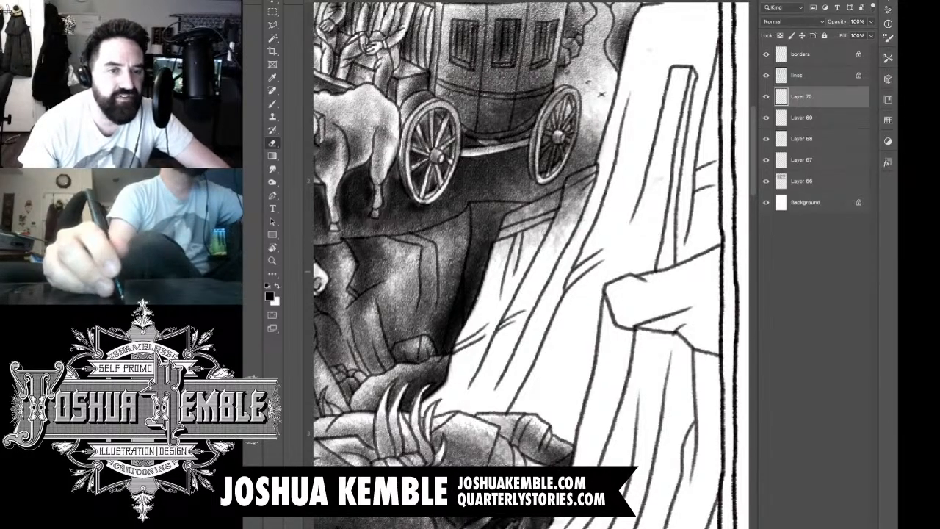
pyautogui.press('b')
pyautogui.moveTo(540, 228)
pyautogui.mouseDown()
pyautogui.moveTo(496, 294)
pyautogui.moveTo(521, 257)
pyautogui.mouseUp()
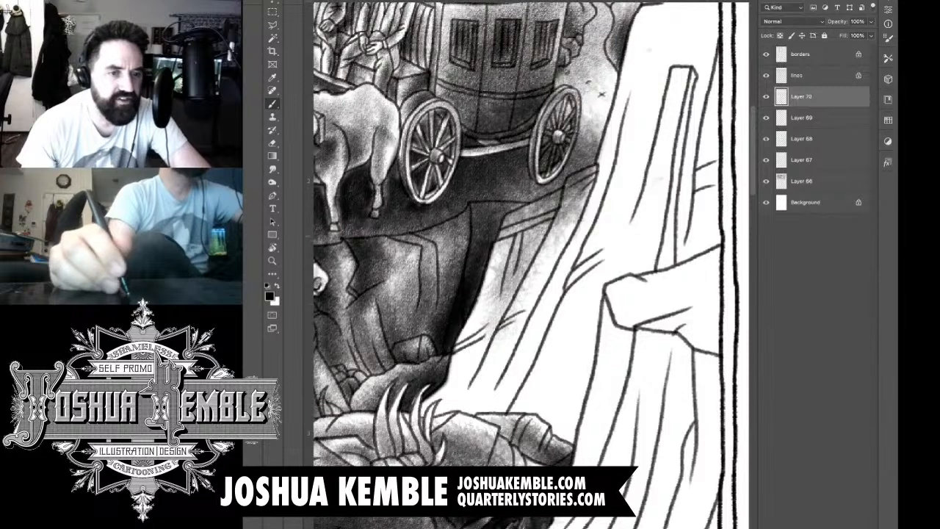
pyautogui.moveTo(544, 213); pyautogui.dragTo(471, 371)
pyautogui.moveTo(500, 272); pyautogui.dragTo(441, 419)
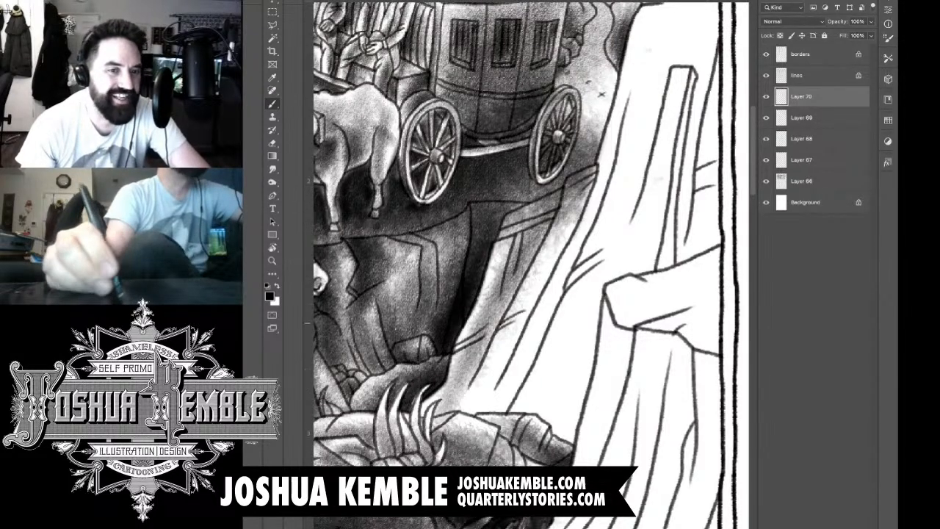
pyautogui.moveTo(507, 294); pyautogui.dragTo(452, 418)
pyautogui.moveTo(496, 315); pyautogui.dragTo(441, 427)
pyautogui.moveTo(470, 364); pyautogui.dragTo(422, 434)
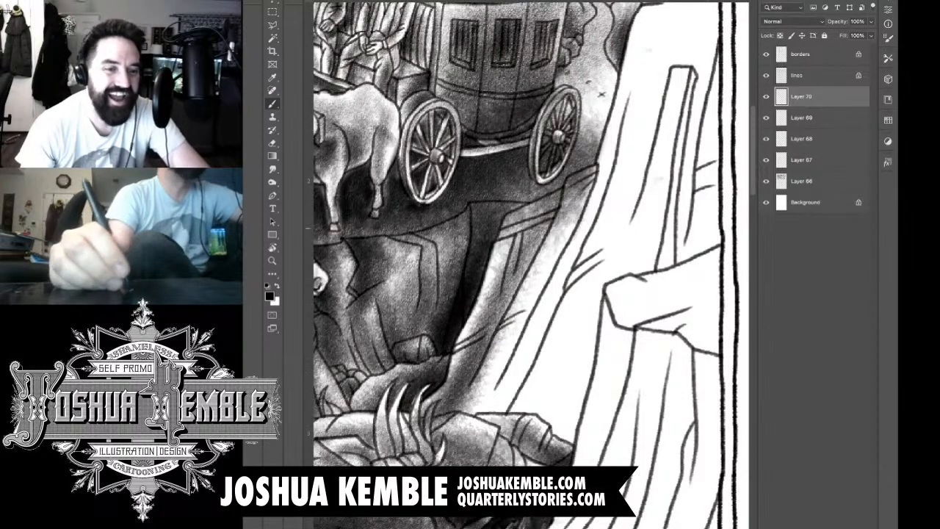
# Step: Shade the cliff's next diagonal strip down to the foreground rocks and deepen the tone along its ridge lines
pyautogui.moveTo(581, 220); pyautogui.dragTo(500, 375)
pyautogui.moveTo(595, 187); pyautogui.dragTo(477, 408)
pyautogui.moveTo(548, 265); pyautogui.dragTo(474, 419)
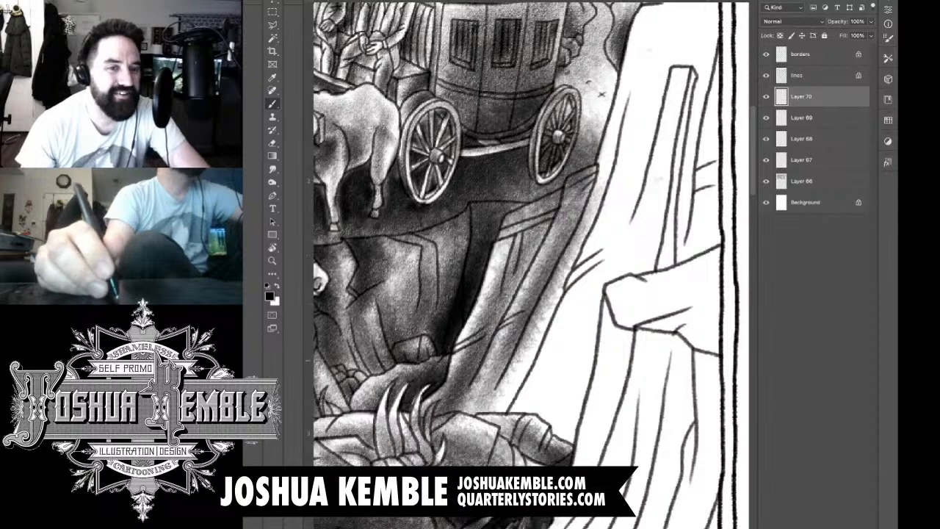
pyautogui.moveTo(525, 323); pyautogui.dragTo(466, 422)
pyautogui.moveTo(518, 357); pyautogui.dragTo(455, 441)
pyautogui.moveTo(592, 191); pyautogui.dragTo(550, 278)
pyautogui.moveTo(547, 209); pyautogui.dragTo(501, 314)
pyautogui.moveTo(553, 209); pyautogui.dragTo(504, 304)
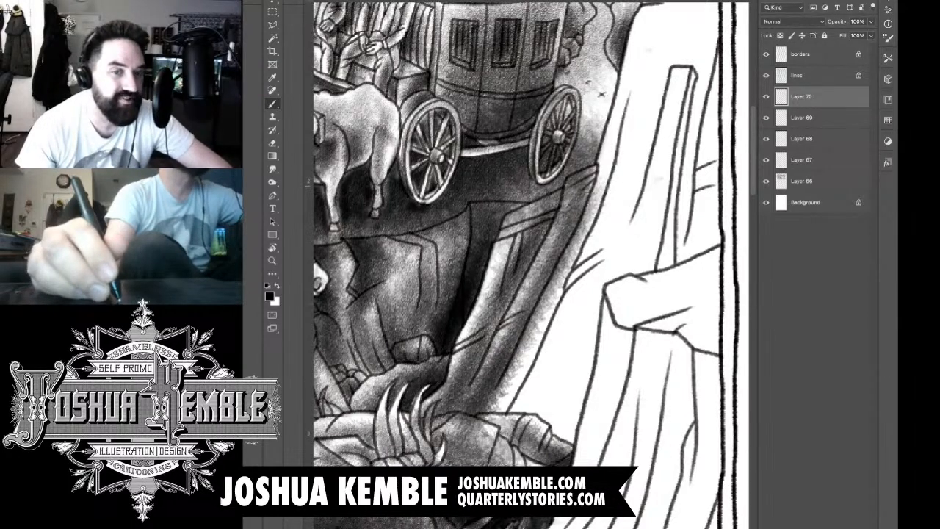
# Step: Shade the large cliff's top rim and its long slope behind the coach, darkening down to the foreground rocks
pyautogui.scroll(-4, 624, 228)
pyautogui.moveTo(558, 221); pyautogui.dragTo(490, 267)
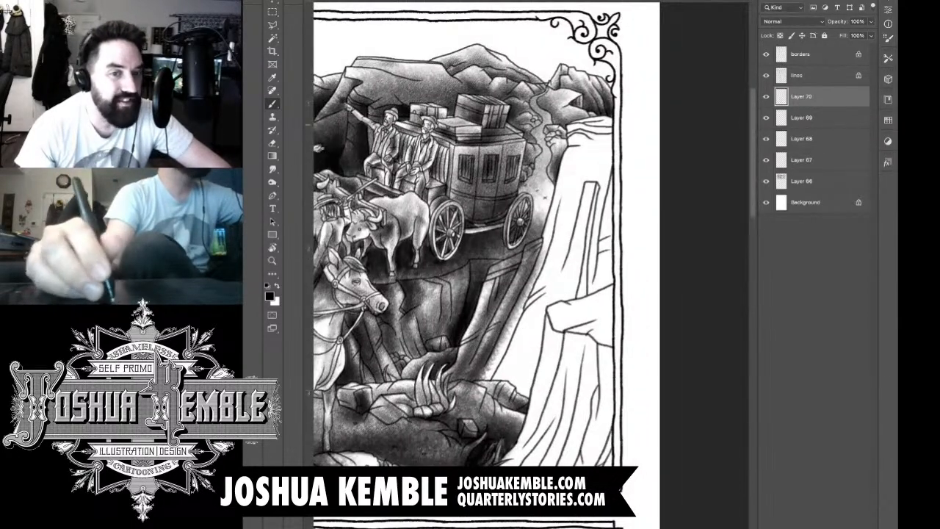
pyautogui.moveTo(582, 127)
pyautogui.mouseDown()
pyautogui.moveTo(573, 164)
pyautogui.moveTo(581, 137)
pyautogui.moveTo(620, 132)
pyautogui.moveTo(589, 145)
pyautogui.moveTo(626, 135)
pyautogui.mouseUp()
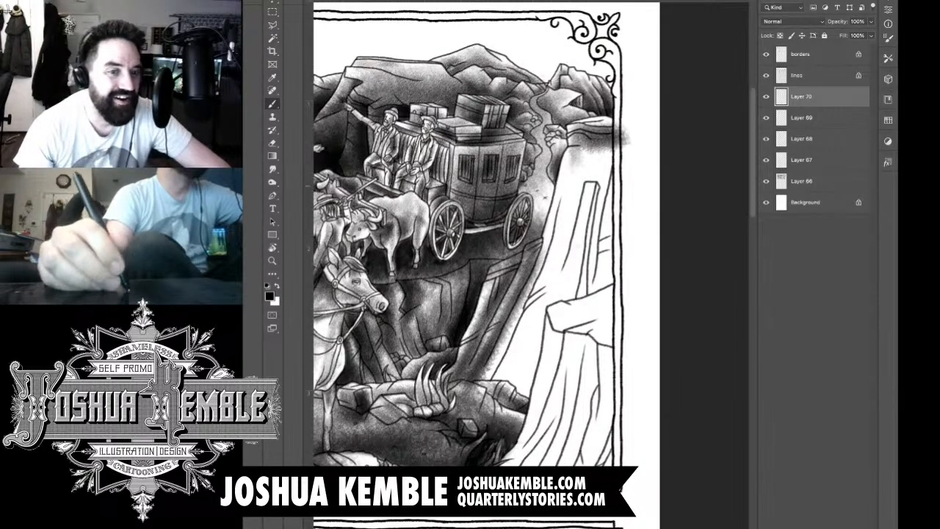
pyautogui.moveTo(544, 263); pyautogui.dragTo(501, 376)
pyautogui.moveTo(535, 273)
pyautogui.mouseDown()
pyautogui.moveTo(495, 385)
pyautogui.moveTo(497, 373)
pyautogui.mouseUp()
pyautogui.moveTo(550, 257); pyautogui.dragTo(501, 378)
pyautogui.moveTo(568, 184); pyautogui.dragTo(549, 270)
pyautogui.moveTo(578, 151); pyautogui.dragTo(529, 339)
pyautogui.moveTo(574, 203); pyautogui.dragTo(510, 411)
pyautogui.moveTo(553, 279); pyautogui.dragTo(503, 393)
pyautogui.moveTo(540, 320)
pyautogui.mouseDown()
pyautogui.moveTo(502, 388)
pyautogui.moveTo(507, 422)
pyautogui.mouseUp()
pyautogui.moveTo(540, 271); pyautogui.dragTo(495, 409)
pyautogui.moveTo(526, 313); pyautogui.dragTo(489, 409)
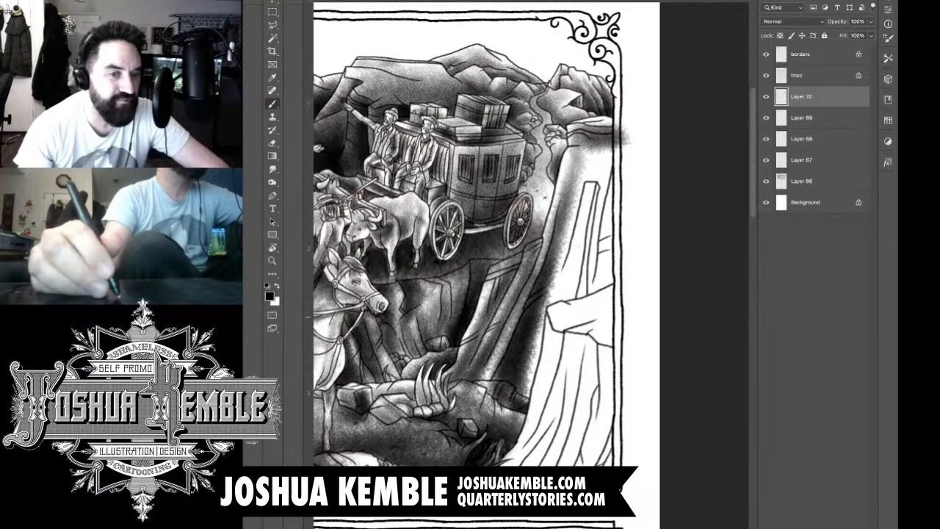
pyautogui.moveTo(512, 342); pyautogui.dragTo(481, 398)
pyautogui.moveTo(565, 263)
pyautogui.mouseDown()
pyautogui.moveTo(526, 396)
pyautogui.moveTo(526, 432)
pyautogui.moveTo(528, 406)
pyautogui.mouseUp()
# Step: Build up vertical tones over the cliff's upper face, around the narrow column and out to the panel border
pyautogui.moveTo(580, 183); pyautogui.dragTo(552, 326)
pyautogui.moveTo(580, 158)
pyautogui.mouseDown()
pyautogui.moveTo(560, 269)
pyautogui.moveTo(572, 187)
pyautogui.moveTo(557, 207)
pyautogui.moveTo(577, 187)
pyautogui.mouseUp()
pyautogui.moveTo(598, 151)
pyautogui.mouseDown()
pyautogui.moveTo(584, 177)
pyautogui.moveTo(592, 223)
pyautogui.mouseUp()
pyautogui.moveTo(607, 190); pyautogui.dragTo(578, 320)
pyautogui.moveTo(586, 250); pyautogui.dragTo(570, 308)
pyautogui.moveTo(601, 176); pyautogui.dragTo(565, 316)
pyautogui.moveTo(586, 224)
pyautogui.mouseDown()
pyautogui.moveTo(560, 310)
pyautogui.moveTo(548, 316)
pyautogui.mouseUp()
pyautogui.moveTo(589, 245); pyautogui.dragTo(548, 316)
pyautogui.moveTo(613, 170); pyautogui.dragTo(588, 300)
pyautogui.moveTo(612, 153)
pyautogui.mouseDown()
pyautogui.moveTo(608, 301)
pyautogui.moveTo(594, 279)
pyautogui.mouseUp()
# Step: Deepen the shadow at the base of the cliff's upper face, just above the jutting ledge
pyautogui.moveTo(617, 225)
pyautogui.mouseDown()
pyautogui.moveTo(595, 305)
pyautogui.moveTo(550, 320)
pyautogui.mouseUp()
pyautogui.moveTo(591, 272)
pyautogui.mouseDown()
pyautogui.moveTo(548, 307)
pyautogui.moveTo(527, 309)
pyautogui.mouseUp()
pyautogui.moveTo(593, 243)
pyautogui.mouseDown()
pyautogui.moveTo(544, 313)
pyautogui.moveTo(555, 288)
pyautogui.moveTo(547, 285)
pyautogui.mouseUp()
pyautogui.moveTo(586, 226); pyautogui.dragTo(555, 279)
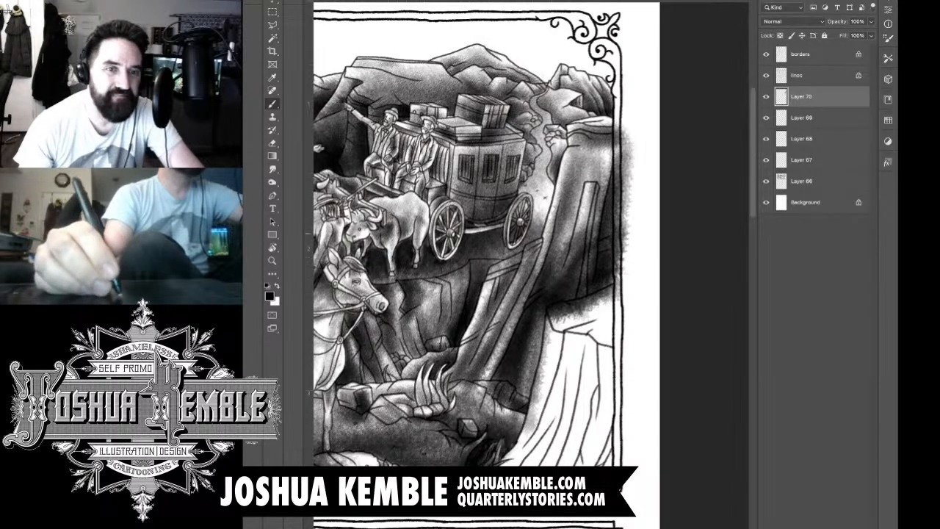
# Step: Deepen the tones on the cliff's upper face, from the panel border around the narrow column down to the jutting ledge
pyautogui.moveTo(612, 147)
pyautogui.mouseDown()
pyautogui.moveTo(579, 233)
pyautogui.moveTo(582, 267)
pyautogui.mouseUp()
pyautogui.moveTo(608, 179); pyautogui.dragTo(580, 244)
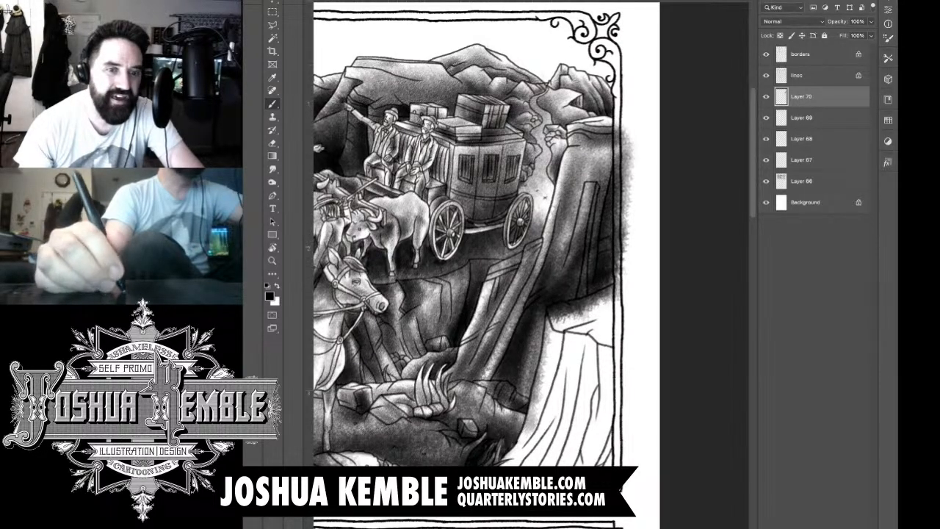
pyautogui.moveTo(600, 201); pyautogui.dragTo(552, 274)
pyautogui.moveTo(581, 238)
pyautogui.mouseDown()
pyautogui.moveTo(560, 269)
pyautogui.moveTo(578, 294)
pyautogui.mouseUp()
pyautogui.moveTo(637, 258); pyautogui.dragTo(532, 366)
# Step: Darken the shadow beneath the cliff's upper face and along its diagonal strips down to the foreground rocks
pyautogui.moveTo(570, 308); pyautogui.dragTo(520, 438)
pyautogui.moveTo(557, 335); pyautogui.dragTo(519, 438)
pyautogui.moveTo(551, 369)
pyautogui.mouseDown()
pyautogui.moveTo(506, 427)
pyautogui.moveTo(506, 413)
pyautogui.mouseUp()
pyautogui.moveTo(514, 315); pyautogui.dragTo(475, 409)
pyautogui.moveTo(503, 344)
pyautogui.mouseDown()
pyautogui.moveTo(467, 402)
pyautogui.moveTo(443, 408)
pyautogui.mouseUp()
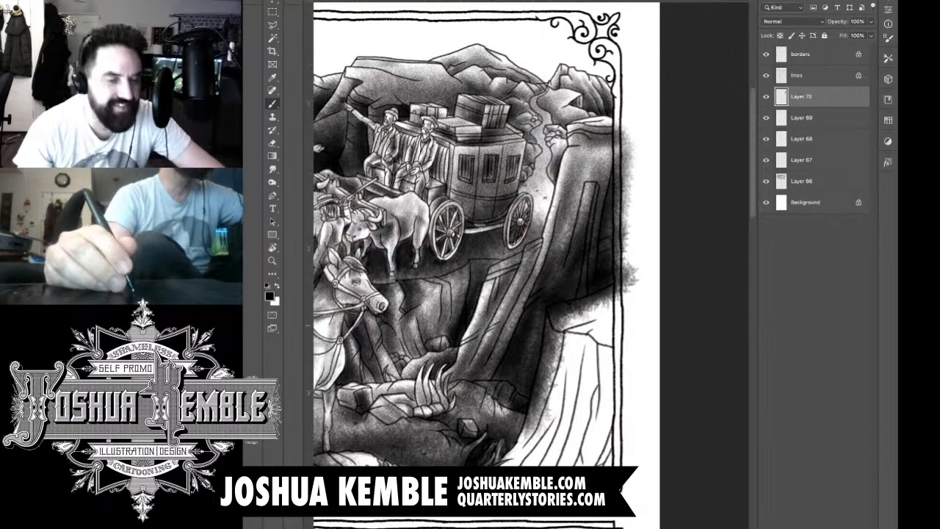
pyautogui.moveTo(511, 309); pyautogui.dragTo(450, 406)
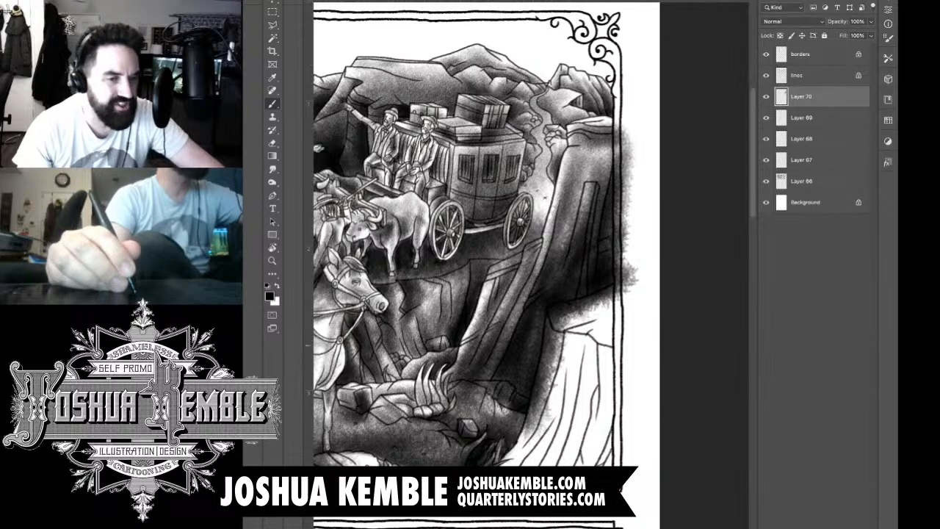
# Step: Erase the tone spilling onto the blank ledge and lower cliff, following the inked edge
pyautogui.press('e')
pyautogui.moveTo(447, 383)
pyautogui.mouseDown()
pyautogui.moveTo(469, 391)
pyautogui.moveTo(441, 396)
pyautogui.moveTo(474, 383)
pyautogui.moveTo(507, 388)
pyautogui.moveTo(532, 408)
pyautogui.moveTo(503, 402)
pyautogui.moveTo(531, 426)
pyautogui.moveTo(534, 416)
pyautogui.moveTo(453, 394)
pyautogui.mouseUp()
pyautogui.moveTo(539, 417); pyautogui.dragTo(551, 353)
pyautogui.moveTo(545, 389)
pyautogui.mouseDown()
pyautogui.moveTo(552, 309)
pyautogui.moveTo(631, 282)
pyautogui.moveTo(575, 318)
pyautogui.moveTo(559, 302)
pyautogui.moveTo(548, 413)
pyautogui.mouseUp()
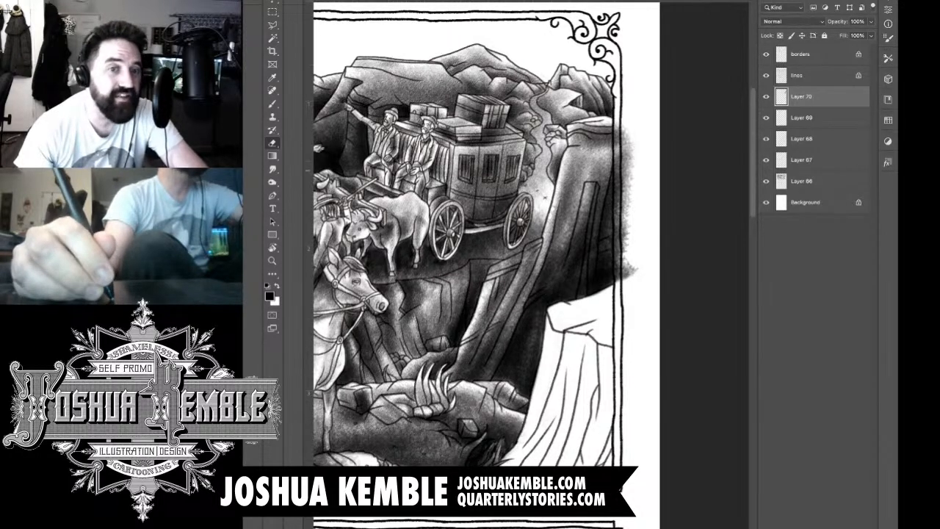
# Step: Erase the cliff tone that spills past the panel's outer border into the page margin
pyautogui.moveTo(628, 130)
pyautogui.mouseDown()
pyautogui.moveTo(623, 185)
pyautogui.moveTo(618, 124)
pyautogui.moveTo(624, 233)
pyautogui.moveTo(632, 155)
pyautogui.mouseUp()
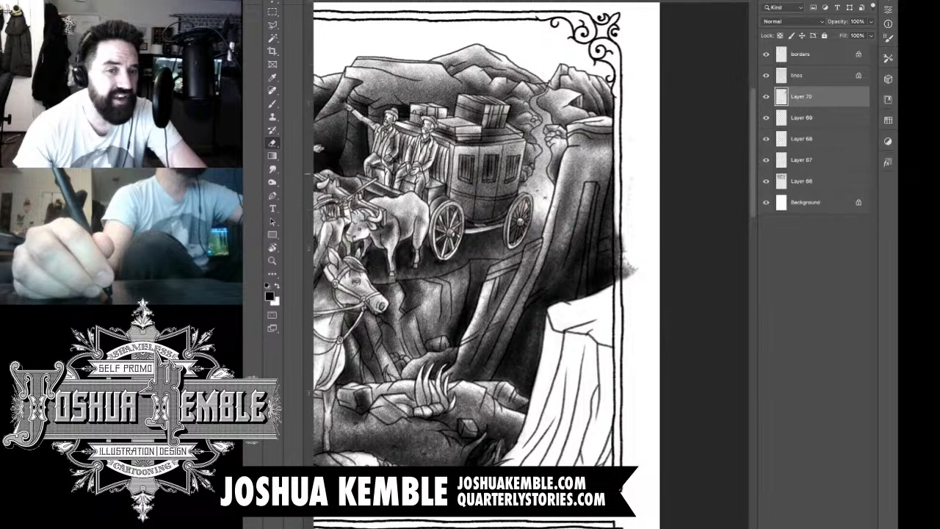
pyautogui.moveTo(617, 192)
pyautogui.mouseDown()
pyautogui.moveTo(619, 268)
pyautogui.moveTo(626, 279)
pyautogui.moveTo(630, 272)
pyautogui.mouseUp()
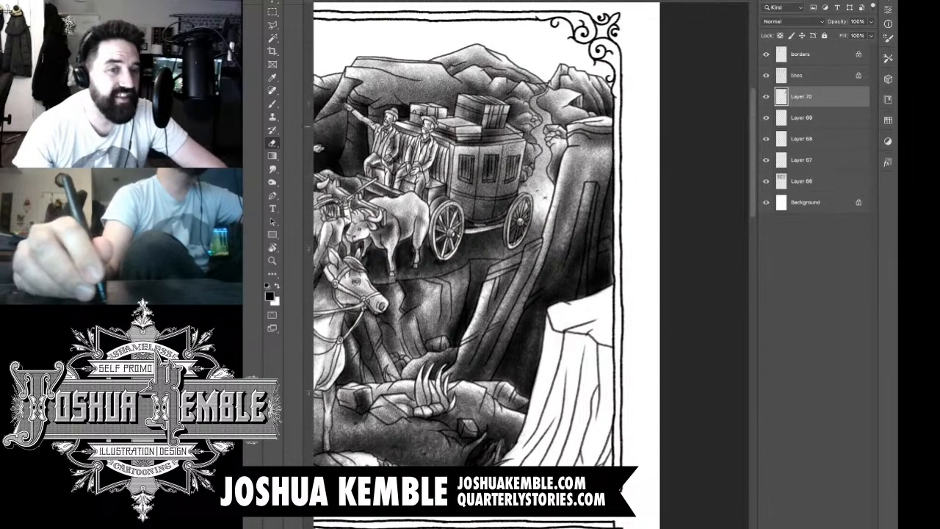
pyautogui.moveTo(529, 272); pyautogui.dragTo(585, 257)
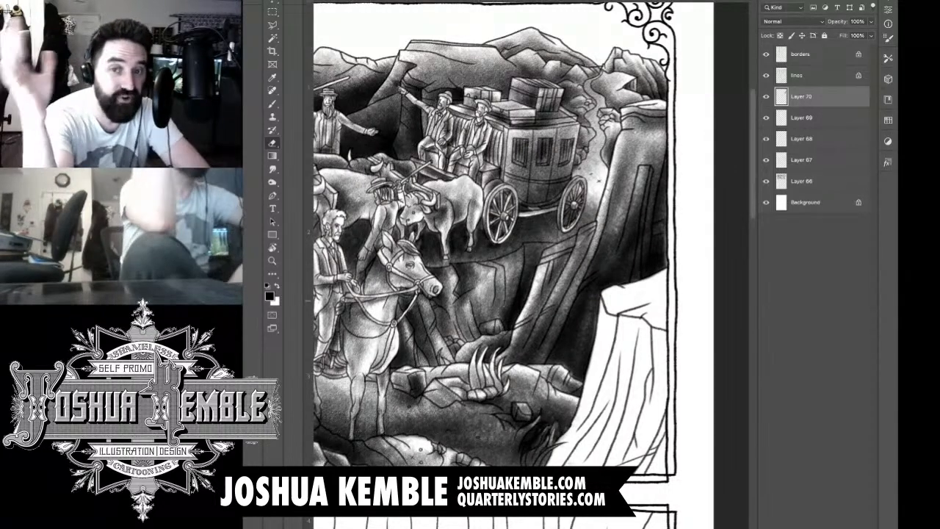
# Step: Shade the jutting ledge on a new layer and erase its spill beyond the panel border
pyautogui.hotkey('ctrl', 'shift', 'alt', 'n')
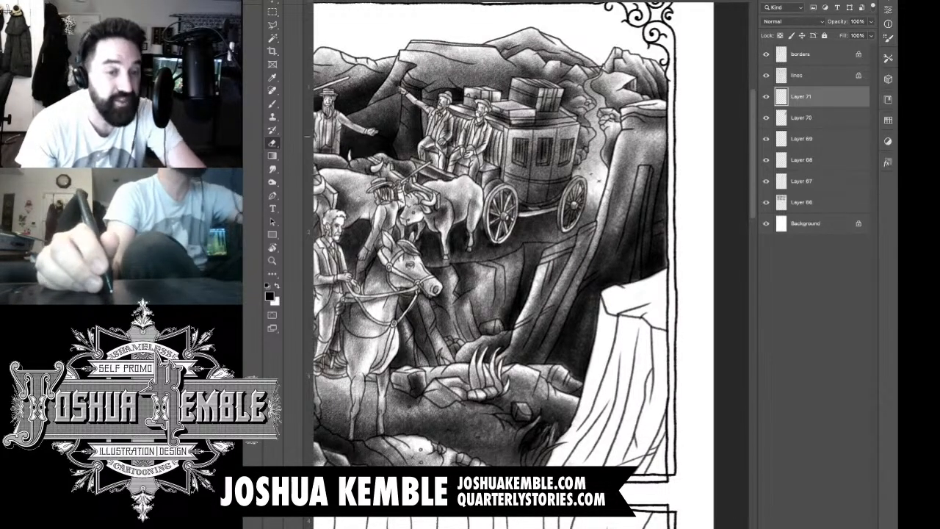
pyautogui.press('b')
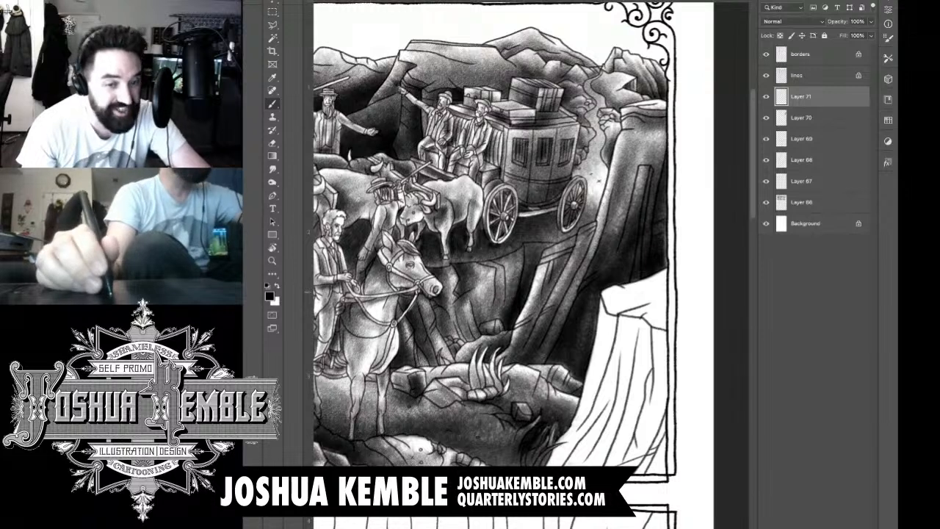
pyautogui.moveTo(614, 306)
pyautogui.mouseDown()
pyautogui.moveTo(660, 290)
pyautogui.moveTo(691, 317)
pyautogui.moveTo(665, 299)
pyautogui.moveTo(681, 302)
pyautogui.moveTo(691, 271)
pyautogui.moveTo(674, 294)
pyautogui.moveTo(679, 269)
pyautogui.moveTo(682, 331)
pyautogui.mouseUp()
pyautogui.press('e')
pyautogui.moveTo(682, 287)
pyautogui.mouseDown()
pyautogui.moveTo(670, 317)
pyautogui.moveTo(685, 257)
pyautogui.moveTo(686, 323)
pyautogui.moveTo(699, 316)
pyautogui.moveTo(705, 265)
pyautogui.moveTo(711, 332)
pyautogui.mouseUp()
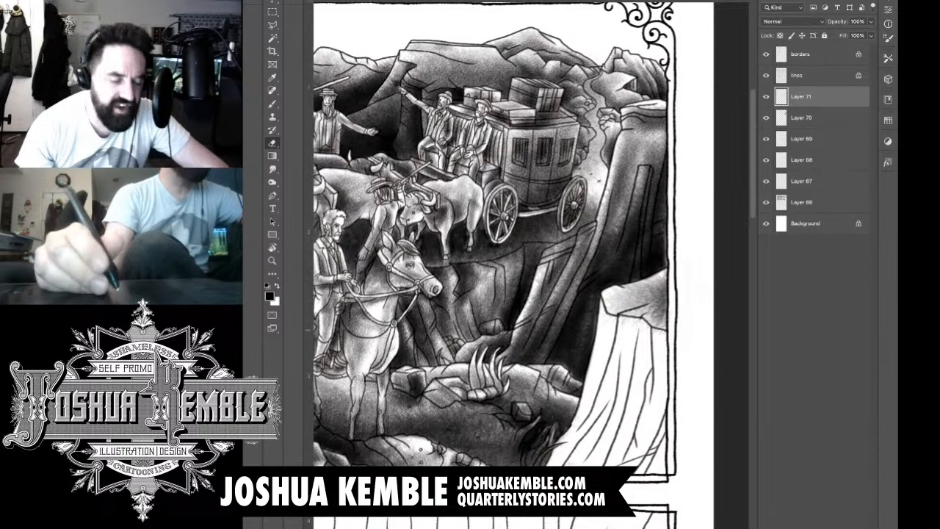
# Step: On a new layer, shade the lower cliff's outer edge and first columns from under the ledge down to the grass
pyautogui.hotkey('ctrl', 'alt', 'shift', 'n')
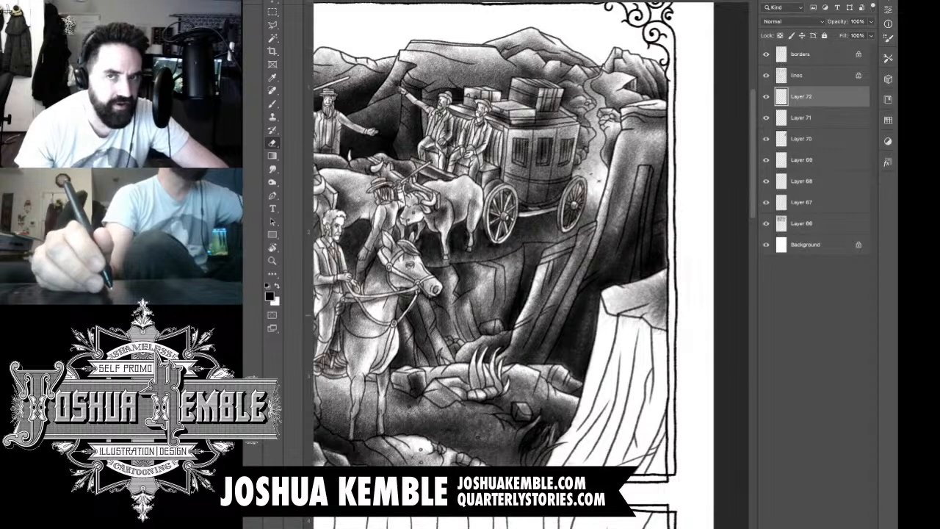
pyautogui.press('b')
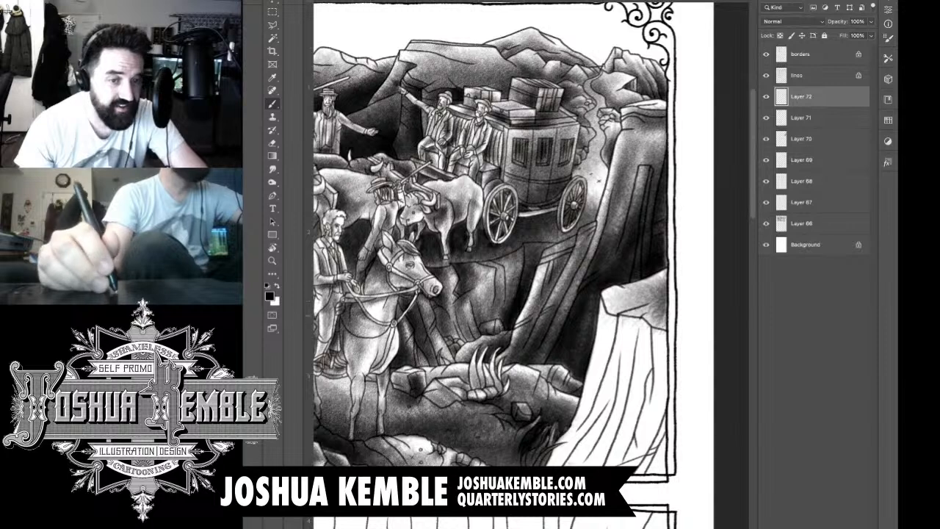
pyautogui.moveTo(613, 320); pyautogui.dragTo(573, 461)
pyautogui.moveTo(607, 342); pyautogui.dragTo(558, 464)
pyautogui.moveTo(610, 374); pyautogui.dragTo(555, 465)
pyautogui.moveTo(586, 395); pyautogui.dragTo(549, 465)
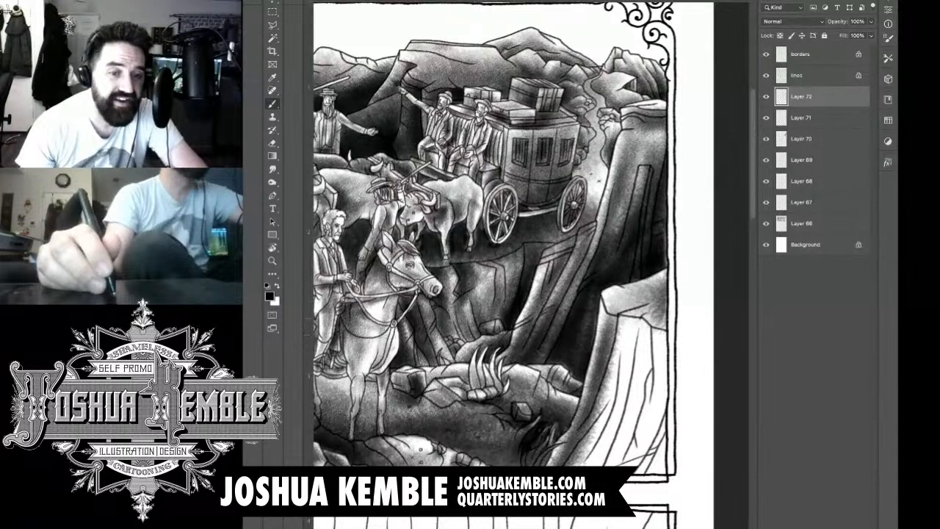
pyautogui.moveTo(636, 320); pyautogui.dragTo(610, 394)
pyautogui.moveTo(607, 319); pyautogui.dragTo(595, 363)
pyautogui.moveTo(632, 308)
pyautogui.mouseDown()
pyautogui.moveTo(588, 397)
pyautogui.moveTo(599, 432)
pyautogui.mouseUp()
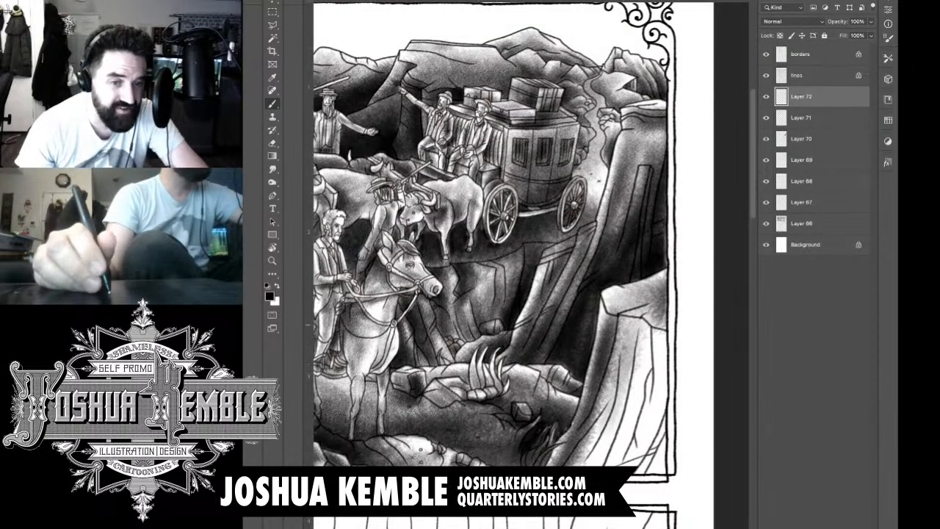
# Step: Shade the lower cliff's middle columns in long strokes from the ledge to the panel's bottom edge
pyautogui.moveTo(640, 336); pyautogui.dragTo(577, 466)
pyautogui.moveTo(641, 367); pyautogui.dragTo(579, 466)
pyautogui.moveTo(626, 400)
pyautogui.mouseDown()
pyautogui.moveTo(582, 463)
pyautogui.moveTo(564, 463)
pyautogui.moveTo(608, 463)
pyautogui.mouseUp()
pyautogui.moveTo(641, 327)
pyautogui.mouseDown()
pyautogui.moveTo(648, 350)
pyautogui.moveTo(641, 328)
pyautogui.moveTo(634, 408)
pyautogui.moveTo(614, 463)
pyautogui.mouseUp()
pyautogui.moveTo(661, 349); pyautogui.dragTo(607, 464)
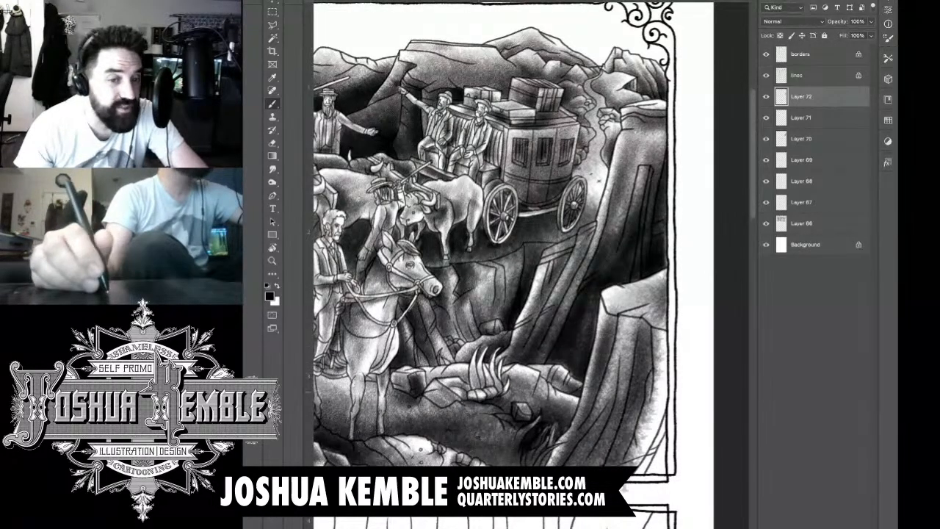
pyautogui.moveTo(657, 379); pyautogui.dragTo(602, 464)
pyautogui.moveTo(641, 407)
pyautogui.mouseDown()
pyautogui.moveTo(595, 464)
pyautogui.moveTo(577, 466)
pyautogui.mouseUp()
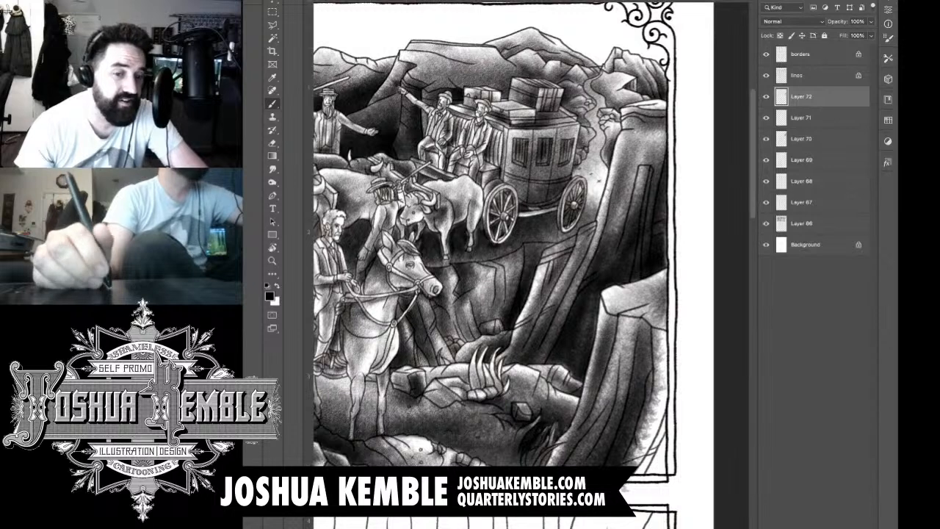
# Step: Darken the lower cliff's remaining columns out to the panel border and into the bottom corner
pyautogui.moveTo(664, 336); pyautogui.dragTo(657, 496)
pyautogui.moveTo(661, 394)
pyautogui.mouseDown()
pyautogui.moveTo(632, 500)
pyautogui.moveTo(666, 465)
pyautogui.mouseUp()
pyautogui.moveTo(672, 354); pyautogui.dragTo(662, 439)
pyautogui.moveTo(671, 332)
pyautogui.mouseDown()
pyautogui.moveTo(655, 353)
pyautogui.moveTo(678, 342)
pyautogui.moveTo(629, 333)
pyautogui.moveTo(626, 321)
pyautogui.moveTo(633, 334)
pyautogui.moveTo(659, 327)
pyautogui.moveTo(645, 344)
pyautogui.moveTo(630, 340)
pyautogui.moveTo(629, 383)
pyautogui.mouseUp()
pyautogui.moveTo(681, 389); pyautogui.dragTo(635, 486)
pyautogui.moveTo(645, 435); pyautogui.dragTo(633, 489)
pyautogui.moveTo(672, 456); pyautogui.dragTo(651, 492)
pyautogui.moveTo(677, 435)
pyautogui.mouseDown()
pyautogui.moveTo(660, 496)
pyautogui.moveTo(688, 356)
pyautogui.mouseUp()
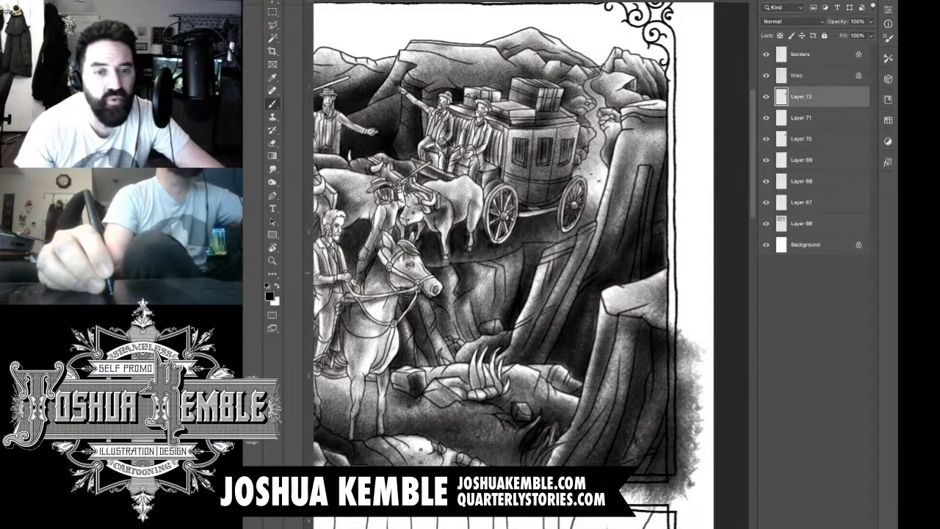
# Step: Erase the lower-cliff tone overlapping the ledge along its inked lower edge, redoing the first pass
pyautogui.press('e')
pyautogui.moveTo(613, 304); pyautogui.dragTo(681, 332)
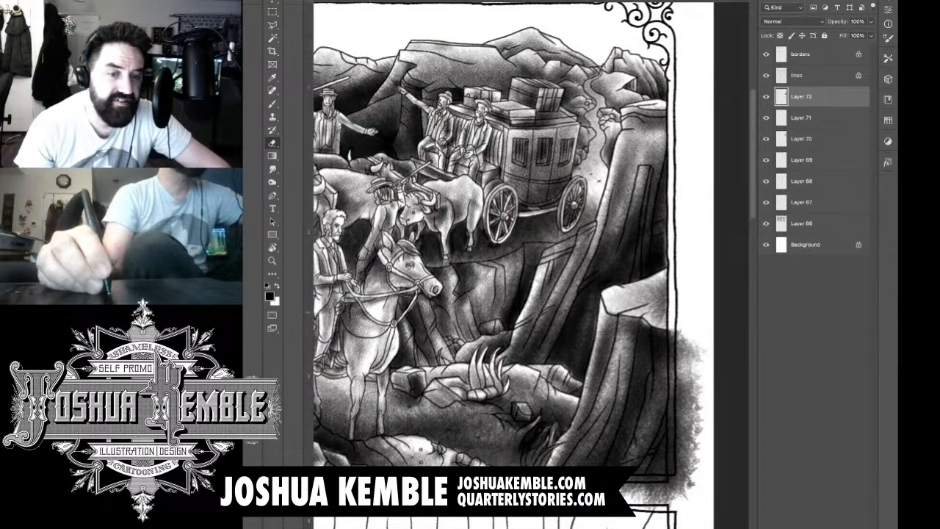
pyautogui.hotkey('ctrl', 'z')
pyautogui.moveTo(621, 309); pyautogui.dragTo(670, 325)
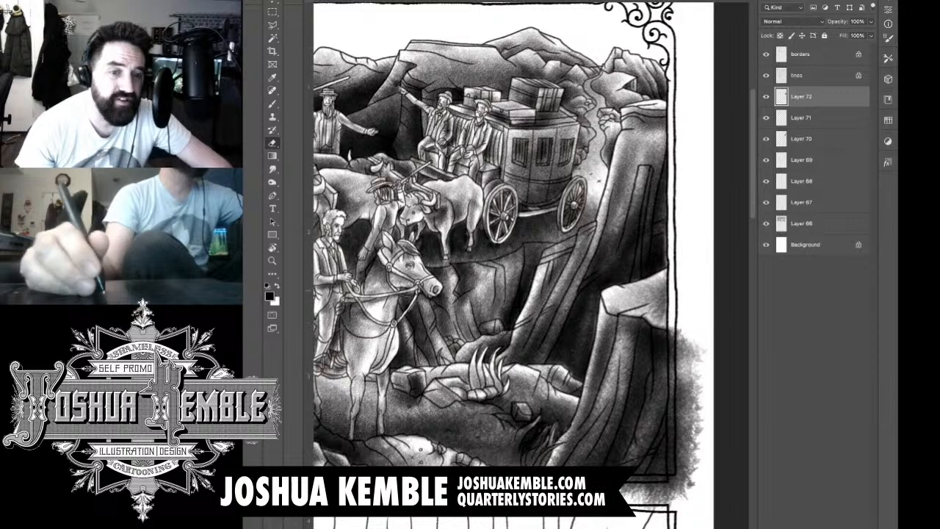
pyautogui.moveTo(616, 309); pyautogui.dragTo(620, 312)
# Step: Erase the lower cliff's tone spilling past the panel's outer border into the side margin
pyautogui.moveTo(523, 225); pyautogui.dragTo(502, 175)
pyautogui.moveTo(658, 277); pyautogui.dragTo(665, 381)
pyautogui.moveTo(665, 343); pyautogui.dragTo(664, 372)
pyautogui.moveTo(666, 309); pyautogui.dragTo(652, 384)
pyautogui.moveTo(651, 323); pyautogui.dragTo(655, 391)
pyautogui.moveTo(652, 354); pyautogui.dragTo(657, 417)
pyautogui.moveTo(658, 370)
pyautogui.mouseDown()
pyautogui.moveTo(654, 435)
pyautogui.moveTo(666, 449)
pyautogui.mouseUp()
pyautogui.moveTo(675, 323); pyautogui.dragTo(674, 421)
pyautogui.moveTo(672, 291); pyautogui.dragTo(665, 358)
pyautogui.moveTo(684, 286); pyautogui.dragTo(667, 419)
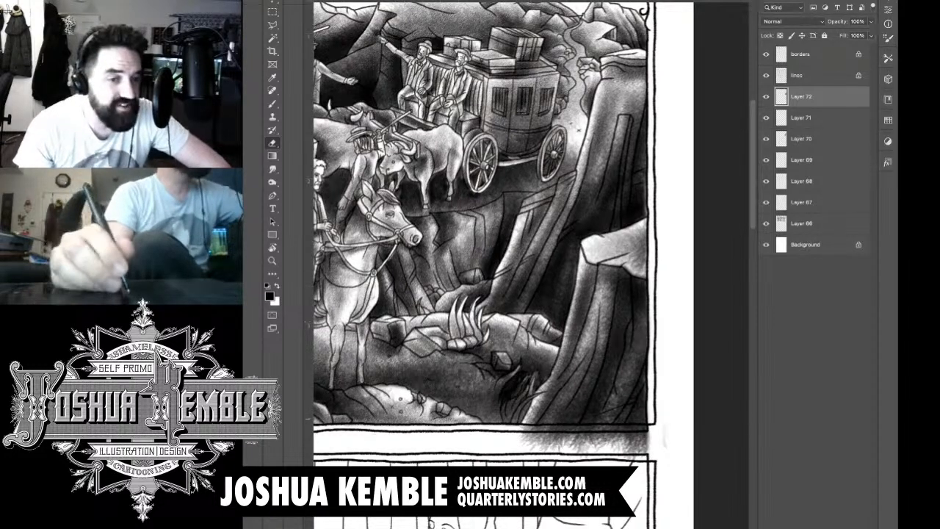
# Step: Erase the tone spilling below the riders' panel into the gutter above the next row of panels
pyautogui.scroll(-3, 485, 264)
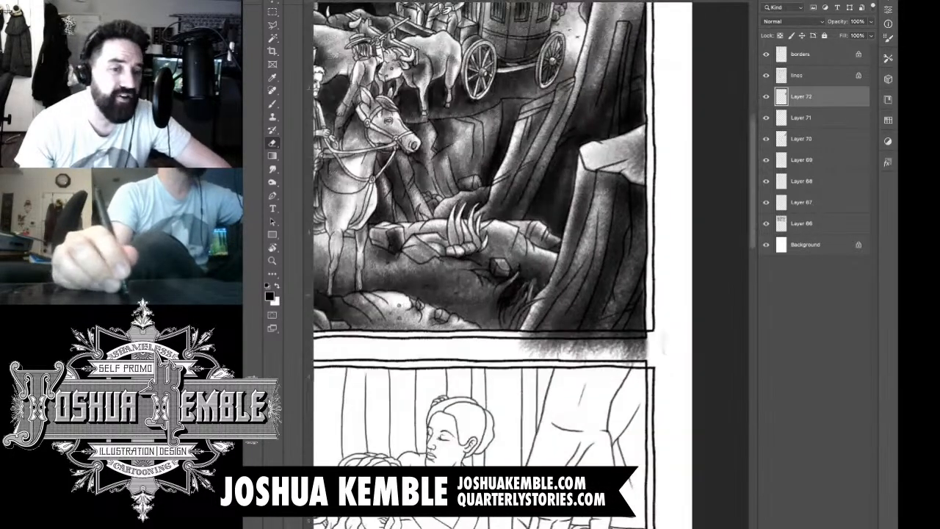
pyautogui.moveTo(519, 347)
pyautogui.mouseDown()
pyautogui.moveTo(639, 360)
pyautogui.moveTo(624, 348)
pyautogui.moveTo(521, 334)
pyautogui.moveTo(610, 347)
pyautogui.moveTo(599, 334)
pyautogui.moveTo(621, 332)
pyautogui.moveTo(642, 348)
pyautogui.mouseUp()
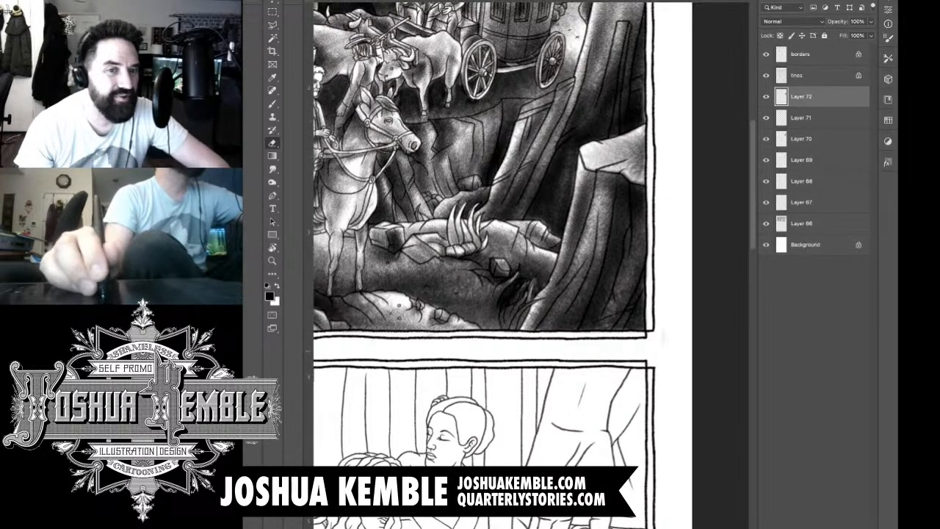
pyautogui.scroll(-5, 672, 225)
pyautogui.moveTo(647, 220); pyautogui.dragTo(680, 274)
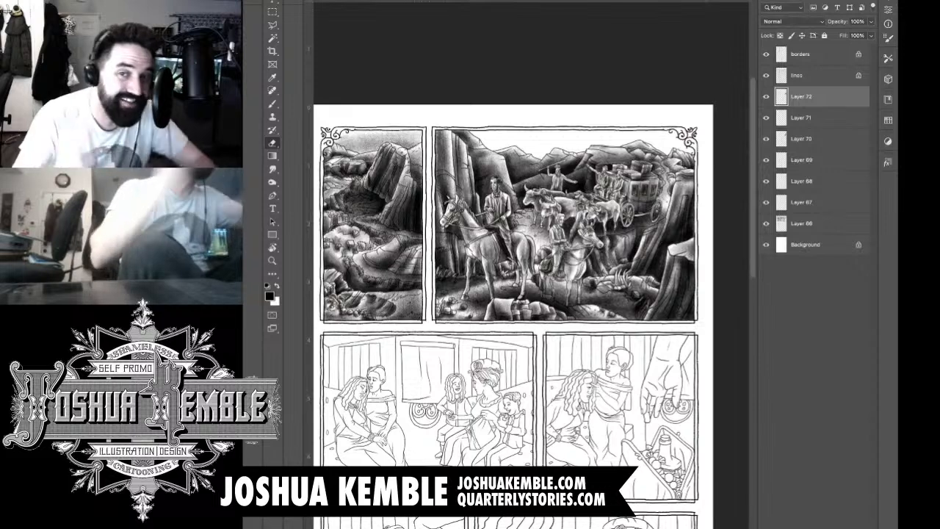
# Step: On a new layer, brush a textured tone across the sky above the riders' panel's mountains
pyautogui.hotkey('ctrl', 'shift', 'alt', 'n')
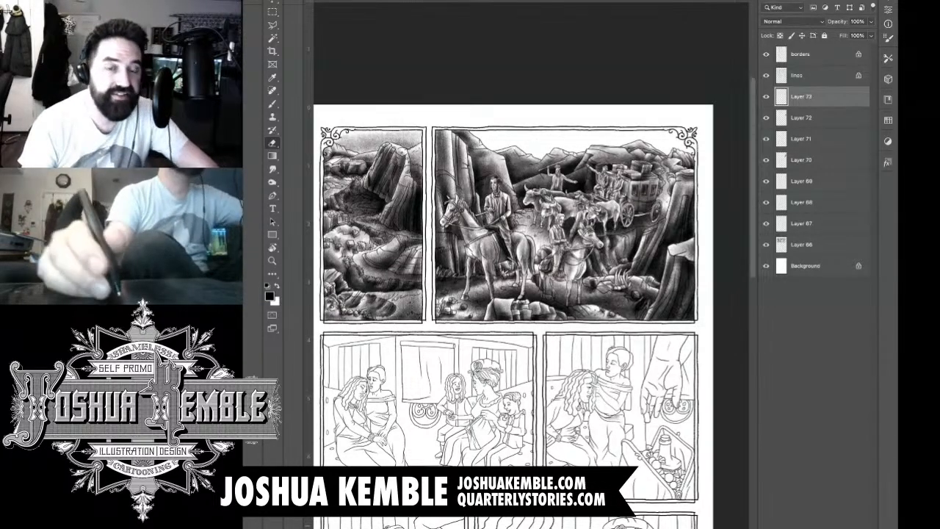
pyautogui.press('b')
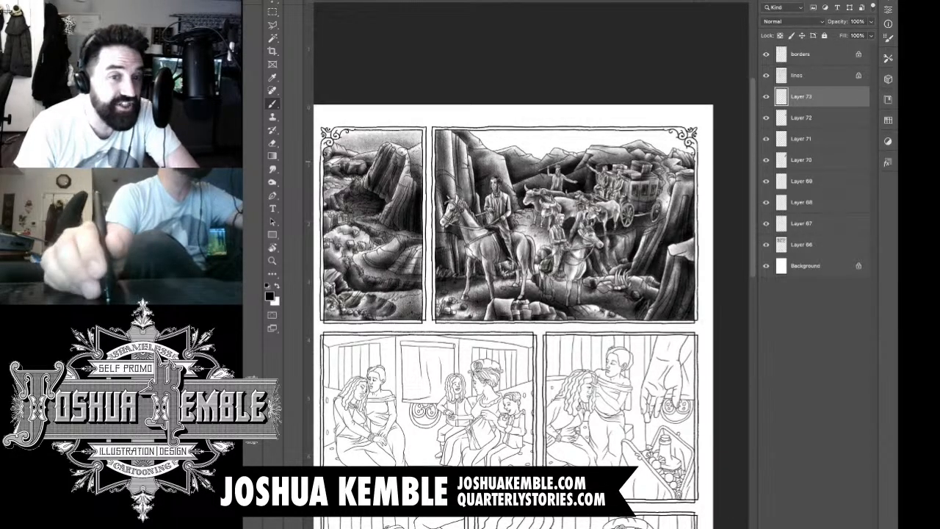
pyautogui.moveTo(681, 153)
pyautogui.mouseDown()
pyautogui.moveTo(576, 148)
pyautogui.moveTo(560, 138)
pyautogui.moveTo(470, 147)
pyautogui.mouseUp()
pyautogui.moveTo(554, 150)
pyautogui.mouseDown()
pyautogui.moveTo(495, 154)
pyautogui.moveTo(605, 153)
pyautogui.moveTo(507, 152)
pyautogui.moveTo(587, 157)
pyautogui.mouseUp()
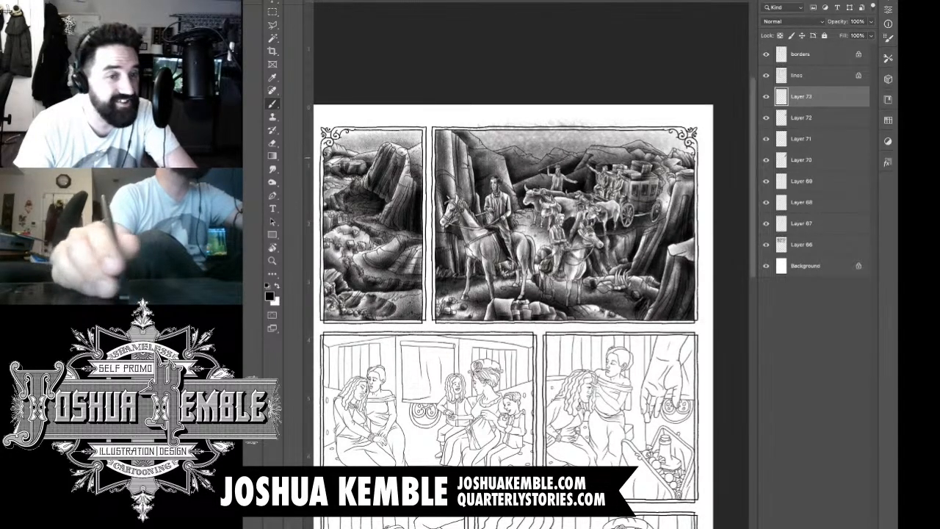
pyautogui.moveTo(526, 150)
pyautogui.mouseDown()
pyautogui.moveTo(486, 144)
pyautogui.moveTo(580, 152)
pyautogui.moveTo(507, 140)
pyautogui.mouseUp()
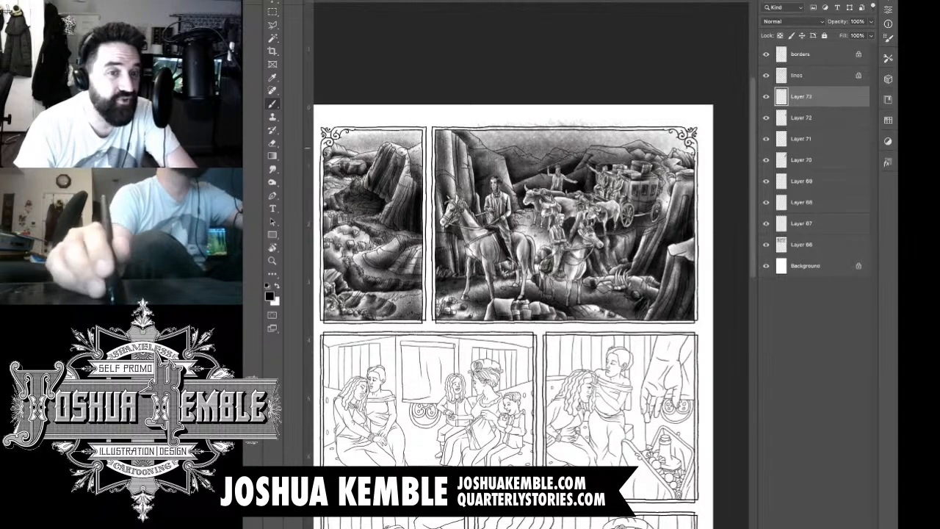
pyautogui.moveTo(523, 148); pyautogui.dragTo(483, 146)
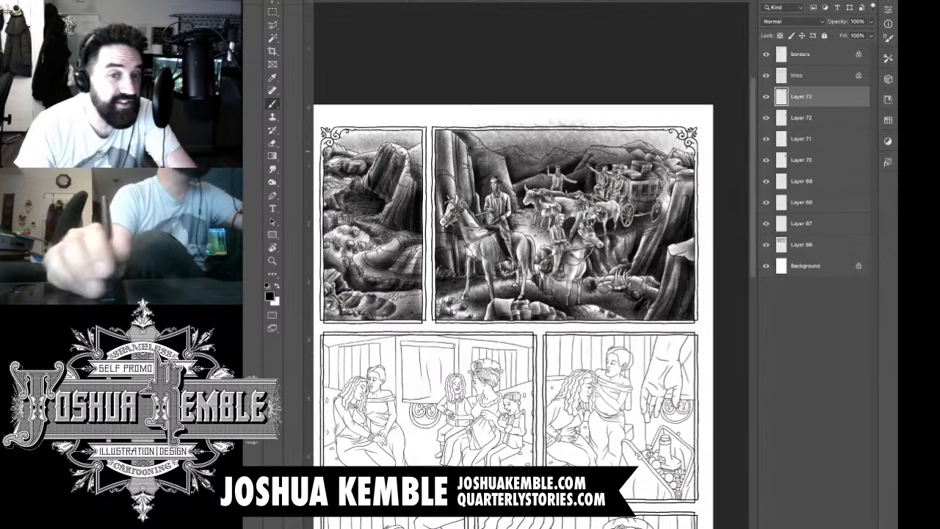
pyautogui.moveTo(547, 155); pyautogui.dragTo(708, 159)
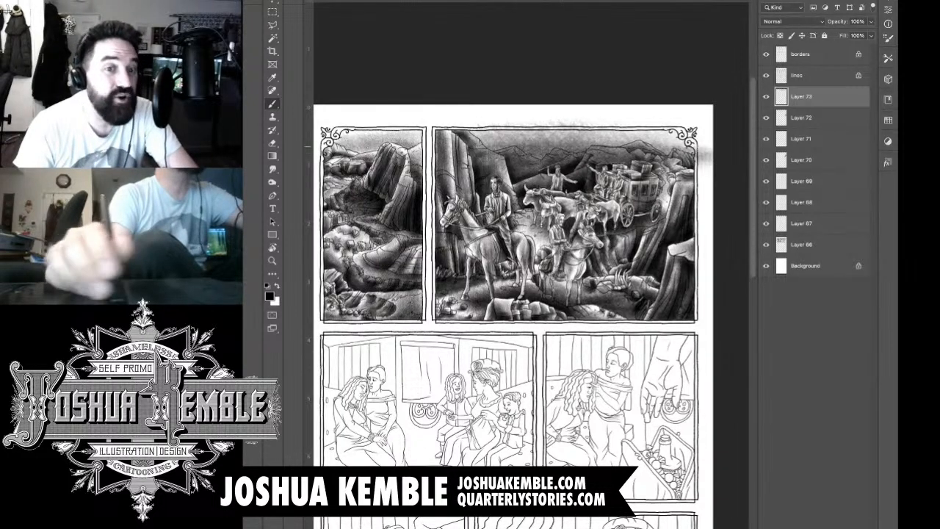
# Step: Deepen the sky tone across the panel's full width, building it up over the mountain line
pyautogui.moveTo(640, 146)
pyautogui.mouseDown()
pyautogui.moveTo(698, 146)
pyautogui.moveTo(545, 148)
pyautogui.mouseUp()
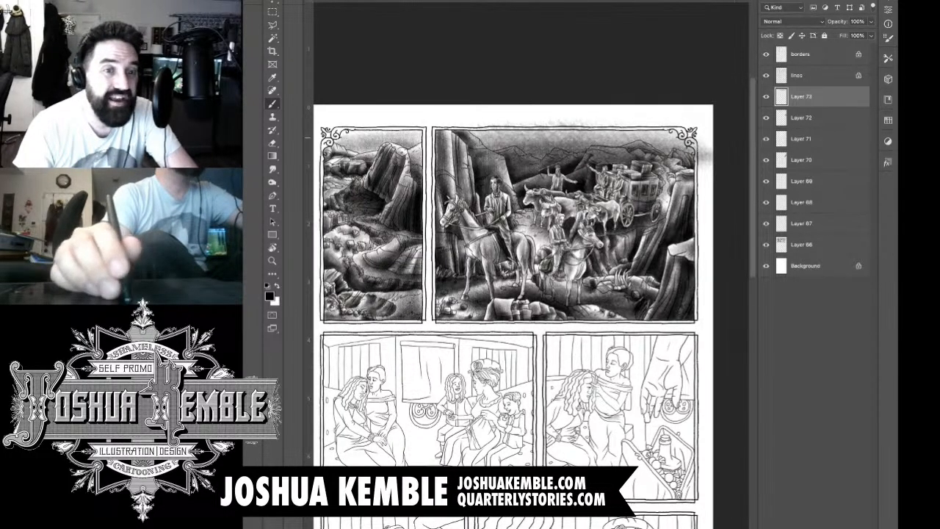
pyautogui.moveTo(661, 139); pyautogui.dragTo(465, 149)
pyautogui.moveTo(544, 148)
pyautogui.mouseDown()
pyautogui.moveTo(621, 142)
pyautogui.moveTo(501, 152)
pyautogui.moveTo(470, 138)
pyautogui.moveTo(523, 137)
pyautogui.mouseUp()
pyautogui.moveTo(597, 146)
pyautogui.mouseDown()
pyautogui.moveTo(539, 153)
pyautogui.moveTo(678, 143)
pyautogui.moveTo(704, 156)
pyautogui.moveTo(662, 145)
pyautogui.moveTo(679, 153)
pyautogui.mouseUp()
pyautogui.moveTo(454, 140); pyautogui.dragTo(521, 136)
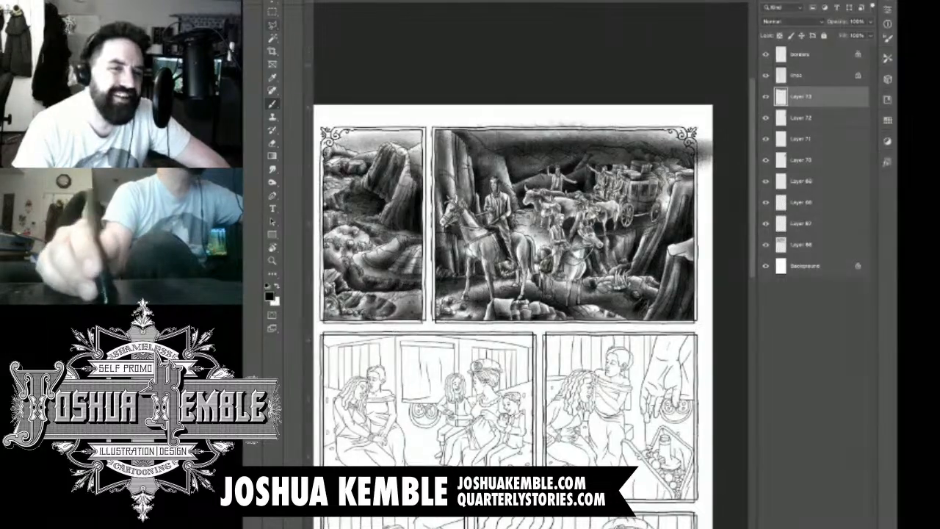
# Step: Lasso the sky tone spilling above the riders' panel's upper border, delete it, and clear the selection
pyautogui.press('l')
pyautogui.scroll(4, 689, 107)
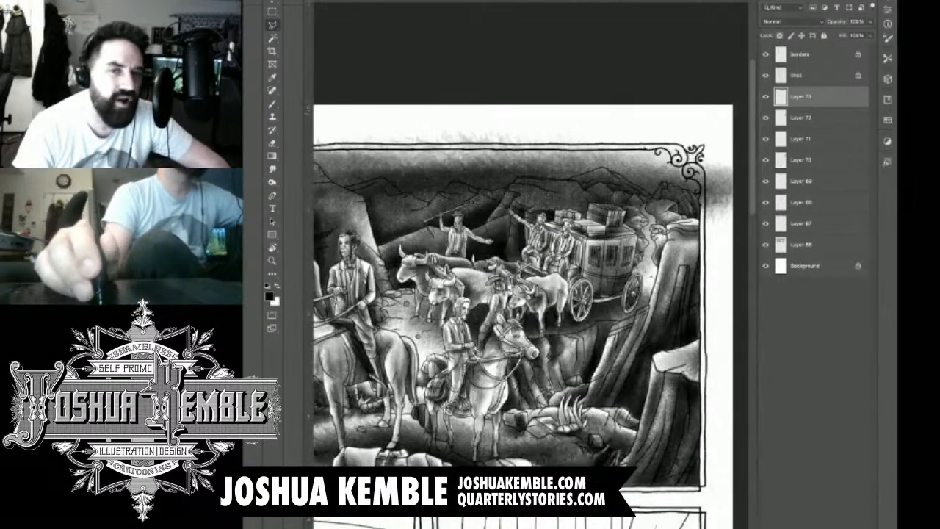
pyautogui.moveTo(558, 249); pyautogui.dragTo(600, 243)
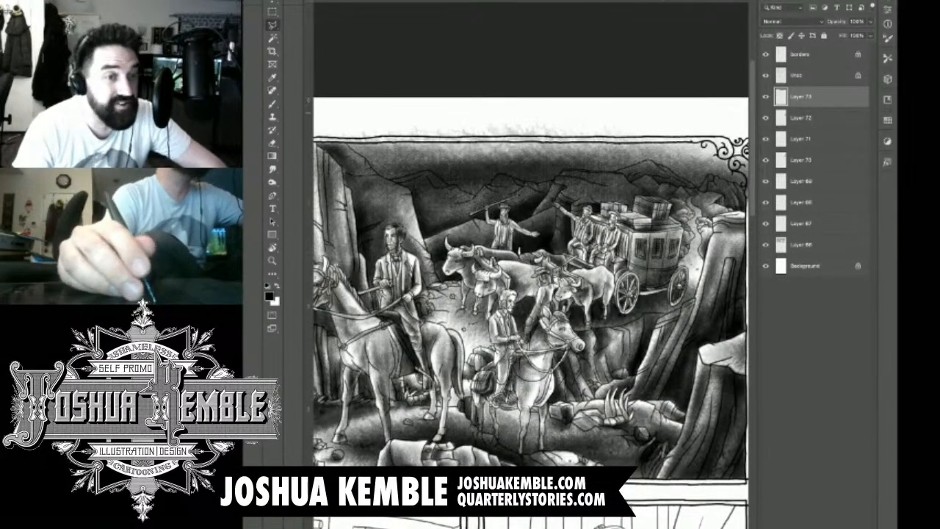
pyautogui.click(689, 103)
pyautogui.click(332, 89)
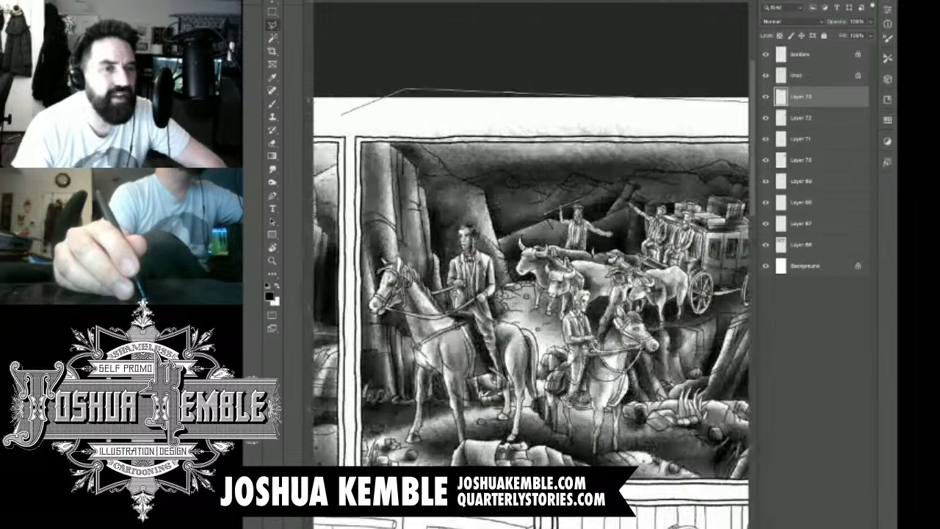
pyautogui.click(375, 110)
pyautogui.click(384, 140)
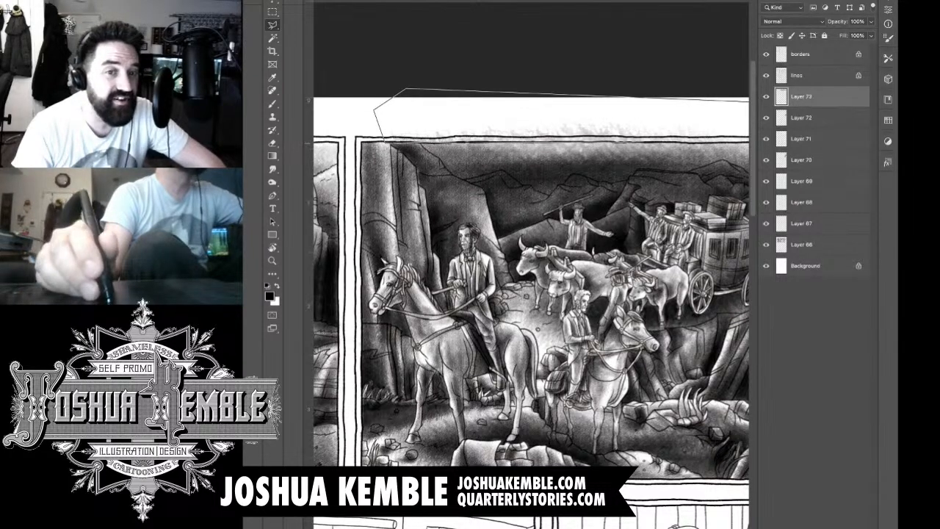
pyautogui.hscroll(1, 531, 287)
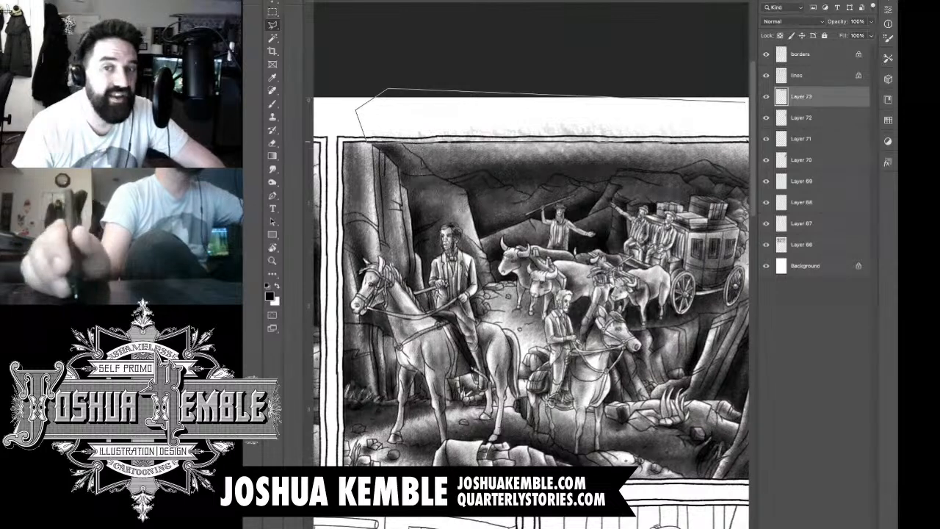
pyautogui.hscroll(1, 746, 141)
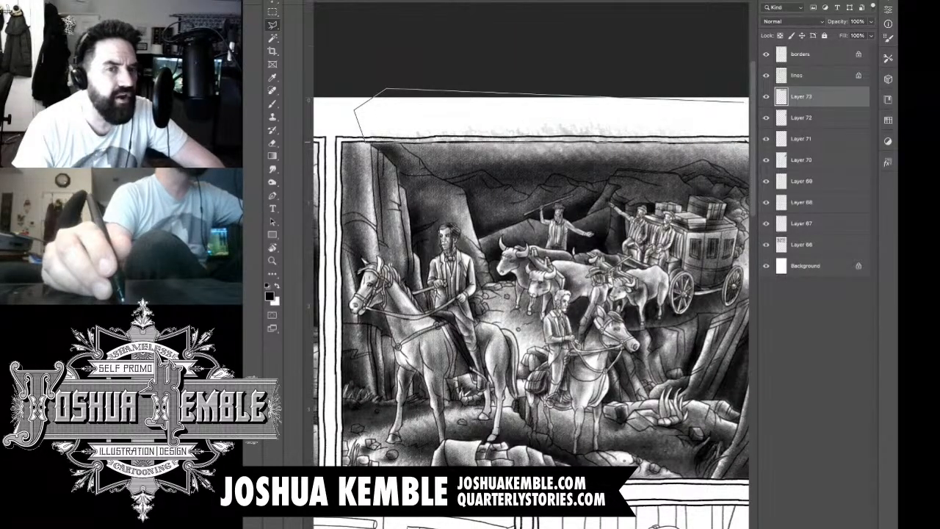
pyautogui.hscroll(5, 746, 142)
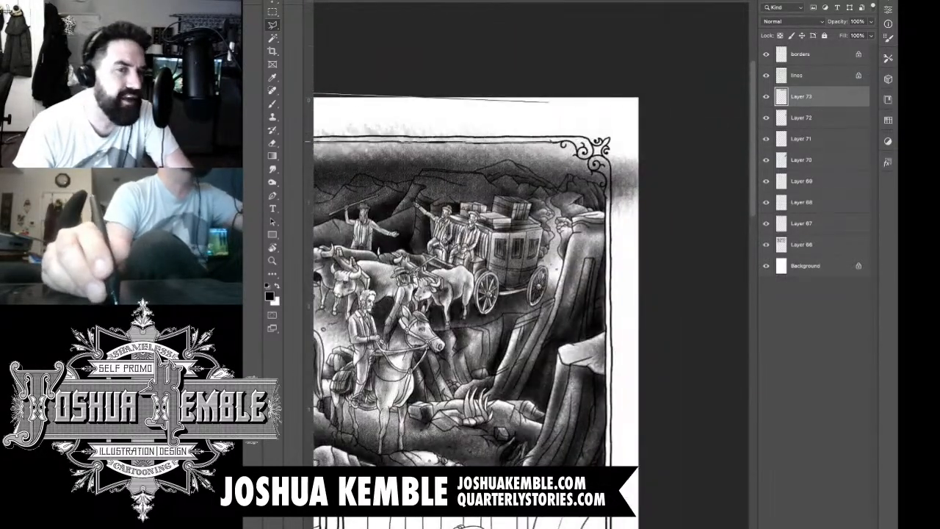
pyautogui.click(556, 143)
pyautogui.click(590, 135)
pyautogui.click(598, 91)
pyautogui.click(550, 101)
pyautogui.press('Delete')
pyautogui.hotkey('ctrl', 'd')
# Step: Lasso and delete the sky tone spilling past the panel's corner ornament and outer border into the side margin, and deselect
pyautogui.click(679, 109)
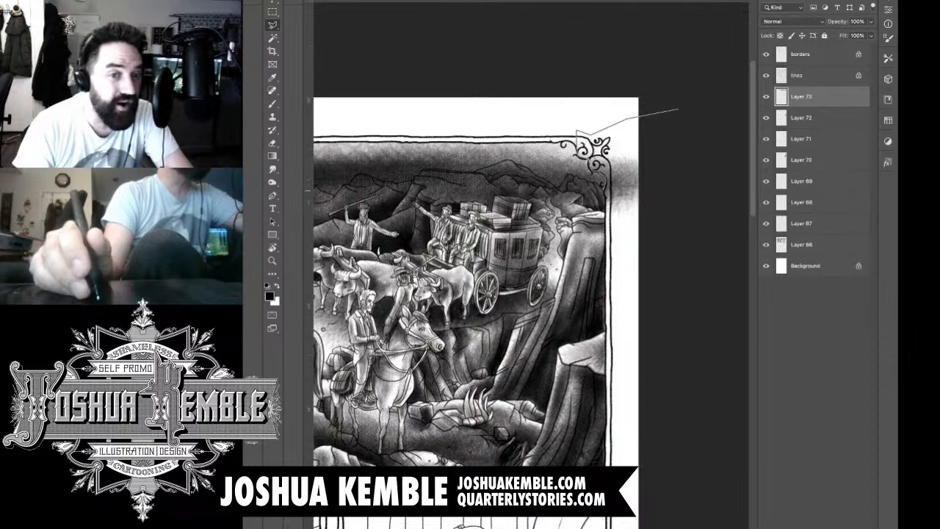
pyautogui.click(647, 274)
pyautogui.click(702, 166)
pyautogui.click(678, 110)
pyautogui.press('Delete')
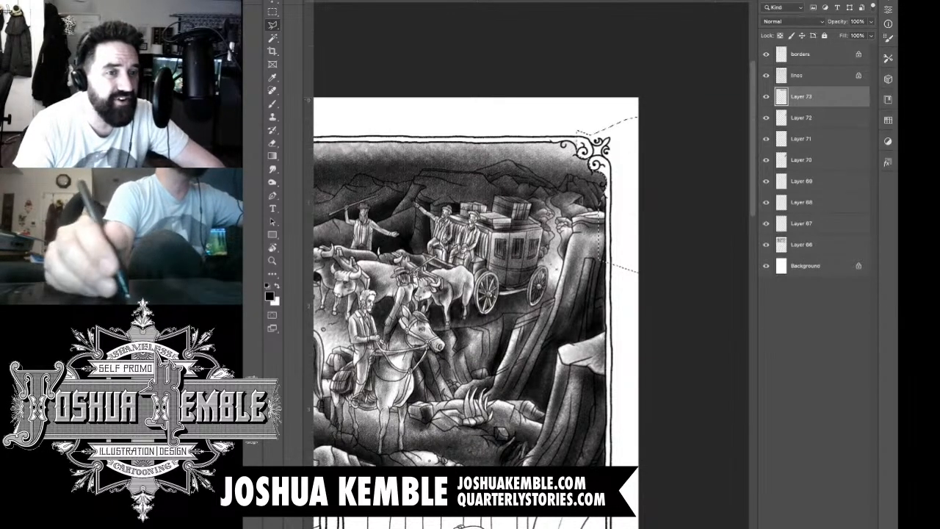
pyautogui.hotkey('ctrl', 'd')
# Step: Erase the sky tone covering the tall cliff and the pale mountain slopes behind the lead rider
pyautogui.press('m')
pyautogui.moveTo(514, 287); pyautogui.dragTo(668, 274)
pyautogui.press('e')
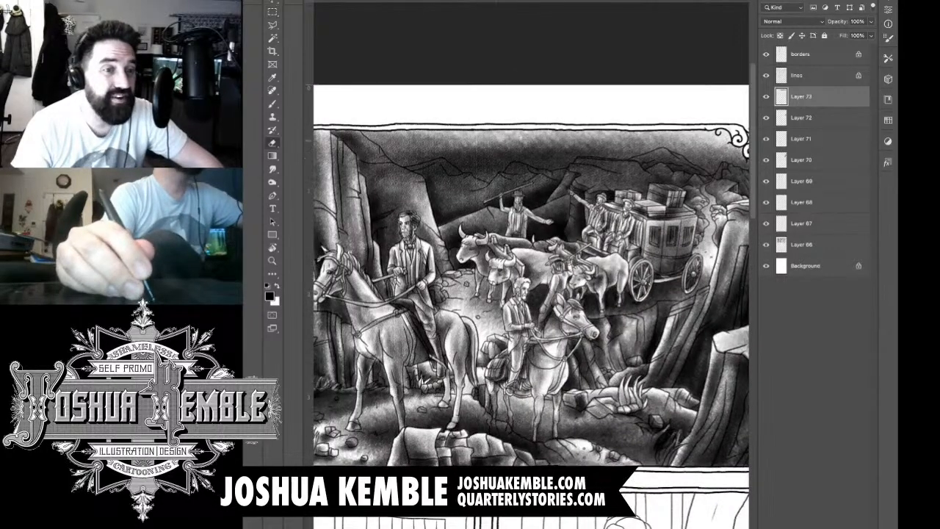
pyautogui.moveTo(378, 152)
pyautogui.mouseDown()
pyautogui.moveTo(357, 134)
pyautogui.moveTo(364, 150)
pyautogui.moveTo(338, 142)
pyautogui.moveTo(356, 173)
pyautogui.moveTo(348, 170)
pyautogui.moveTo(425, 191)
pyautogui.moveTo(394, 169)
pyautogui.moveTo(439, 153)
pyautogui.moveTo(450, 170)
pyautogui.moveTo(448, 147)
pyautogui.moveTo(455, 167)
pyautogui.moveTo(479, 172)
pyautogui.moveTo(467, 178)
pyautogui.moveTo(487, 177)
pyautogui.moveTo(477, 193)
pyautogui.moveTo(495, 197)
pyautogui.moveTo(506, 156)
pyautogui.mouseUp()
pyautogui.moveTo(471, 164); pyautogui.dragTo(512, 154)
pyautogui.moveTo(482, 160)
pyautogui.mouseDown()
pyautogui.moveTo(520, 153)
pyautogui.moveTo(533, 177)
pyautogui.moveTo(540, 168)
pyautogui.moveTo(552, 181)
pyautogui.moveTo(612, 172)
pyautogui.moveTo(530, 192)
pyautogui.moveTo(501, 166)
pyautogui.moveTo(493, 171)
pyautogui.mouseUp()
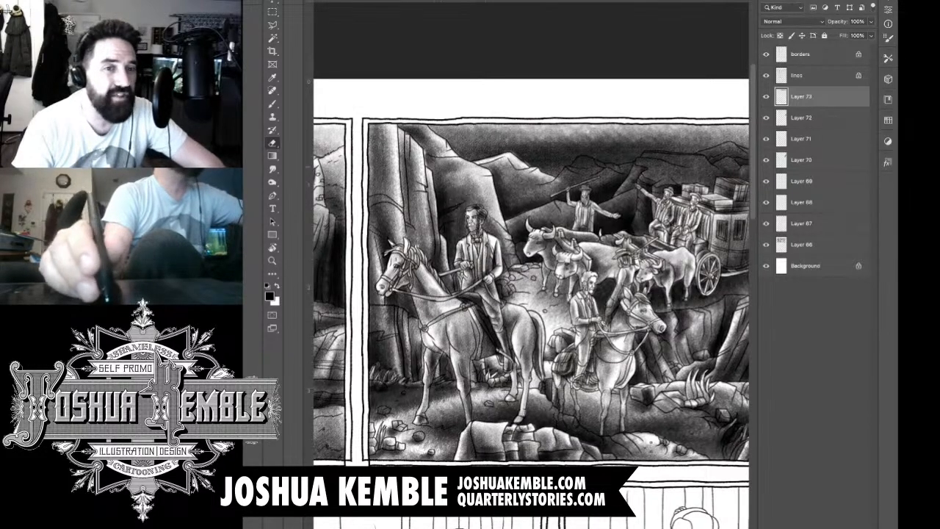
# Step: Erase the sky tone overlapping the mountain ridge behind the man with the raised stick, following its inked outline
pyautogui.press('super+0')
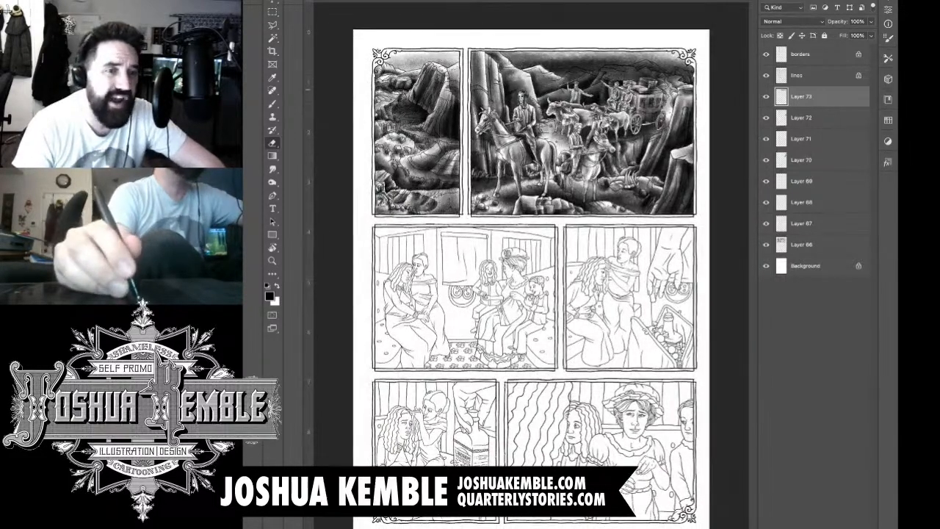
pyautogui.press('super+plus')
pyautogui.press('super+plus')
pyautogui.press('super+plus')
pyautogui.press('super+plus')
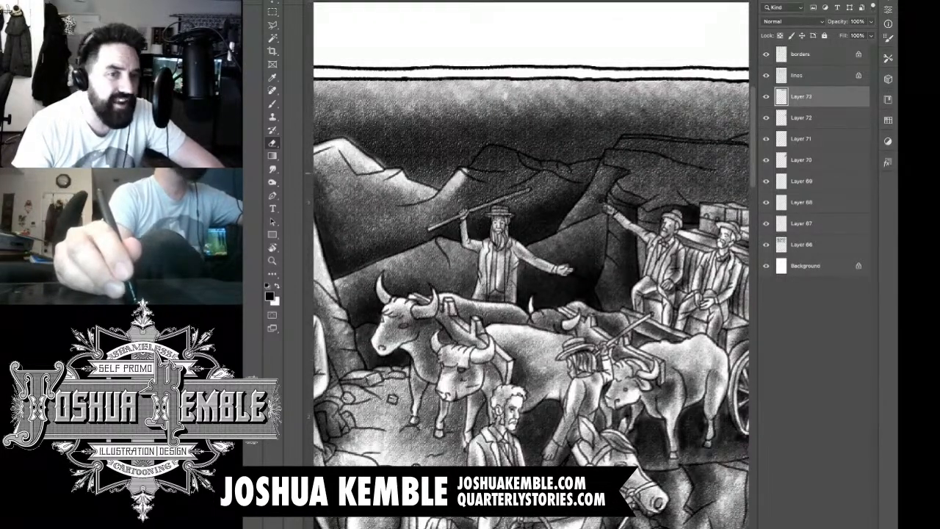
pyautogui.moveTo(476, 160)
pyautogui.mouseDown()
pyautogui.moveTo(491, 150)
pyautogui.moveTo(548, 171)
pyautogui.moveTo(487, 172)
pyautogui.moveTo(494, 192)
pyautogui.moveTo(562, 187)
pyautogui.moveTo(596, 214)
pyautogui.moveTo(661, 196)
pyautogui.moveTo(551, 162)
pyautogui.moveTo(641, 166)
pyautogui.moveTo(489, 170)
pyautogui.moveTo(504, 168)
pyautogui.mouseUp()
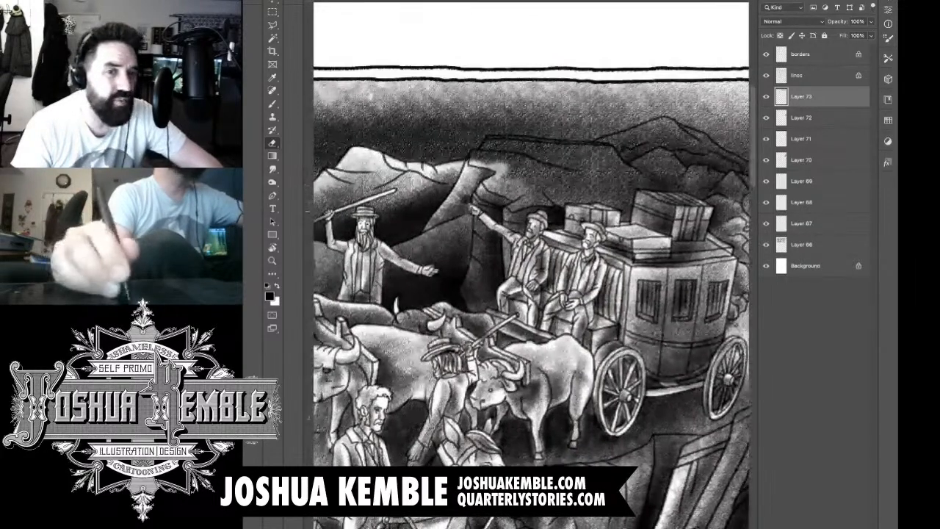
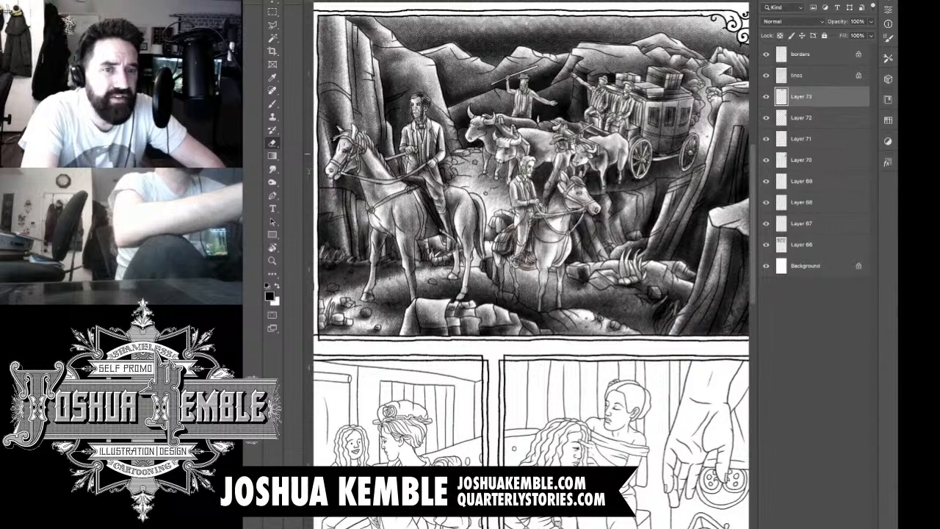
# Step: Add a new layer and brush textured shading onto the oxen's bodies in front of the stagecoach
pyautogui.hotkey('ctrl', '0')
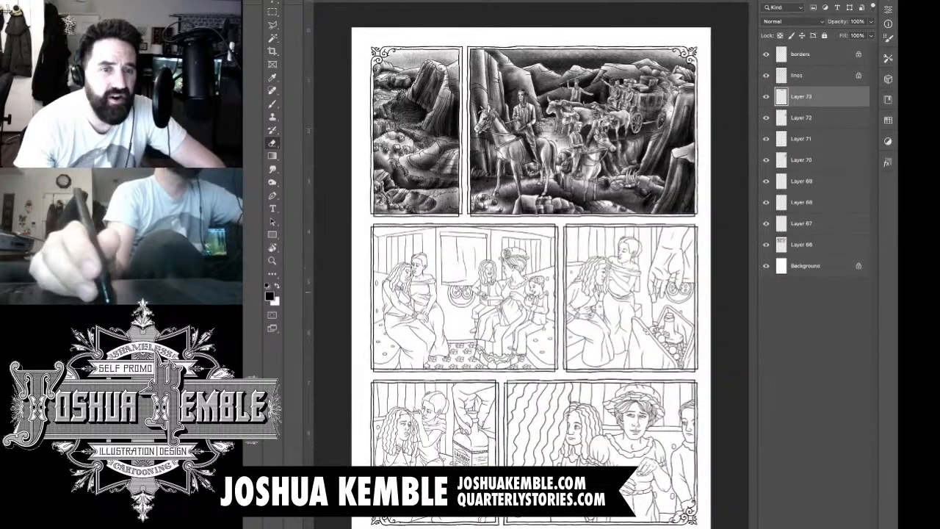
pyautogui.hotkey('ctrl', 'shift', 'alt', 'n')
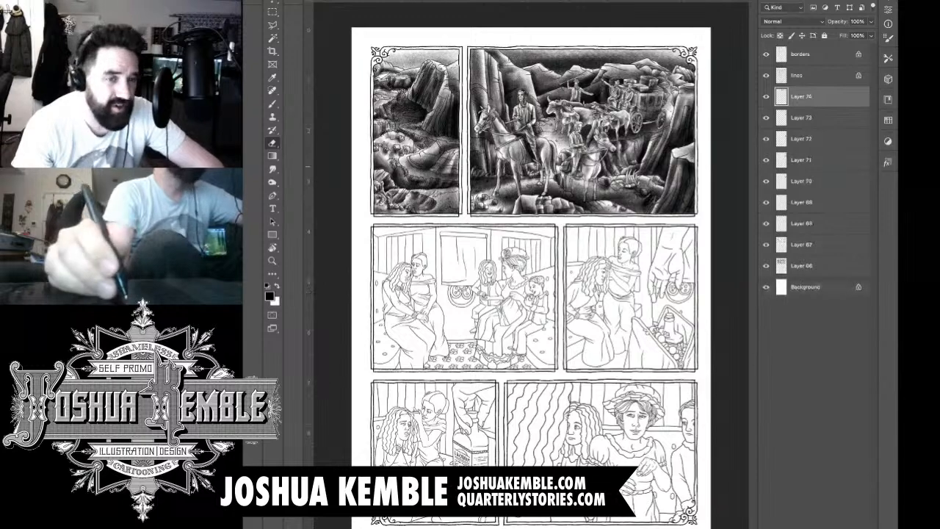
pyautogui.scroll(5, 648, 115)
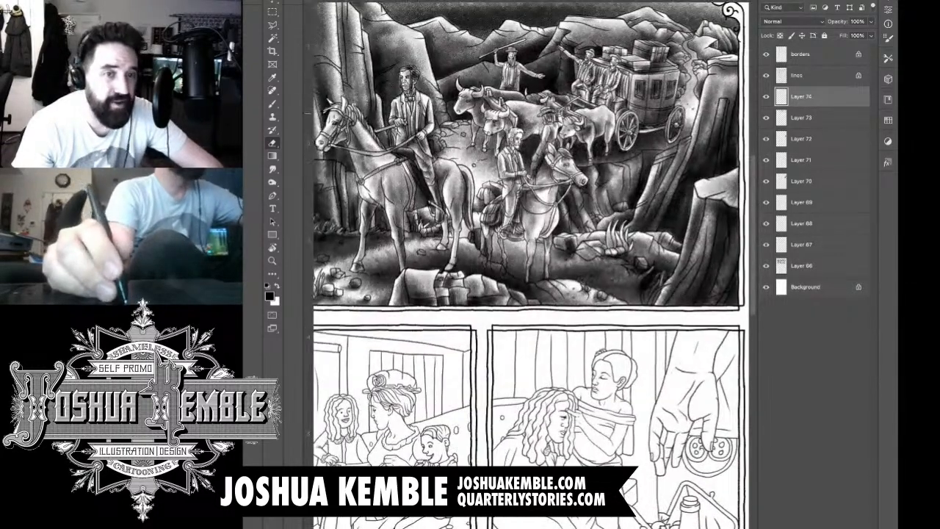
pyautogui.press('b')
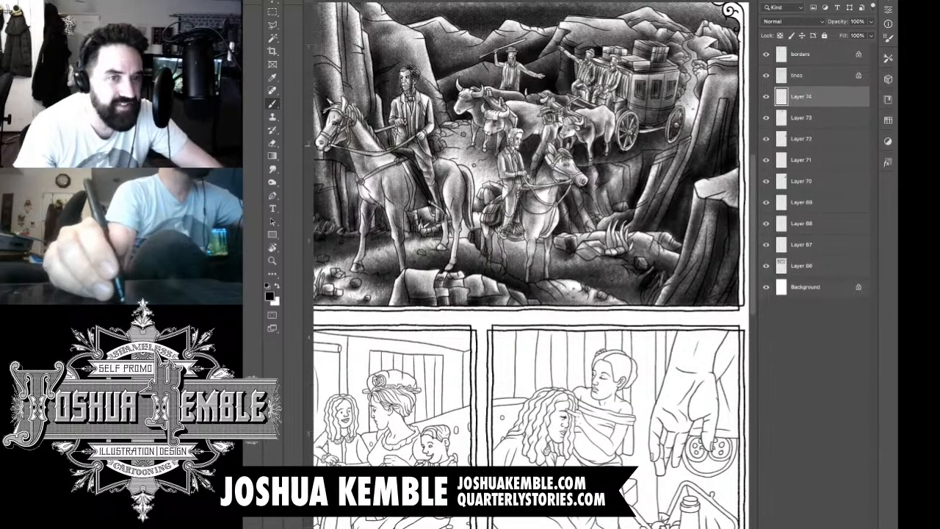
pyautogui.moveTo(545, 120)
pyautogui.mouseDown()
pyautogui.moveTo(536, 144)
pyautogui.moveTo(529, 140)
pyautogui.moveTo(545, 130)
pyautogui.mouseUp()
pyautogui.press('e')
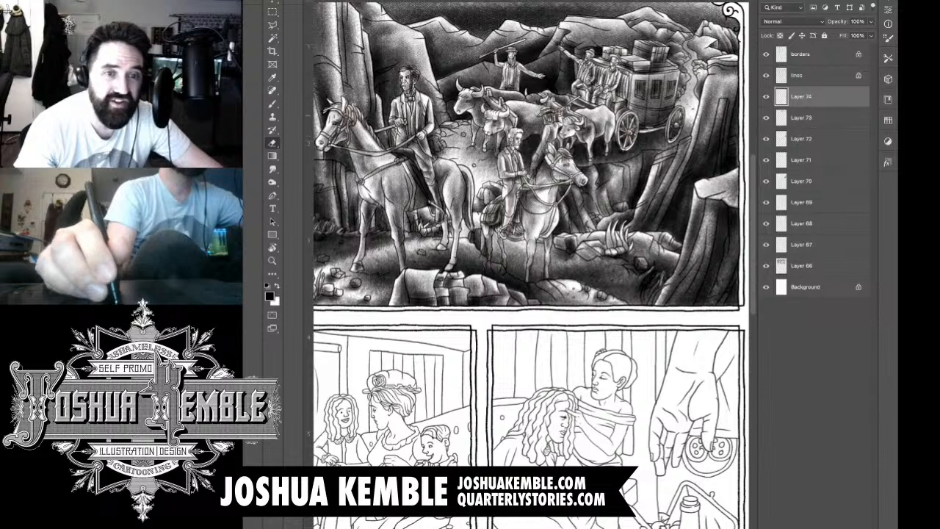
pyautogui.press('b')
pyautogui.moveTo(584, 122); pyautogui.dragTo(562, 137)
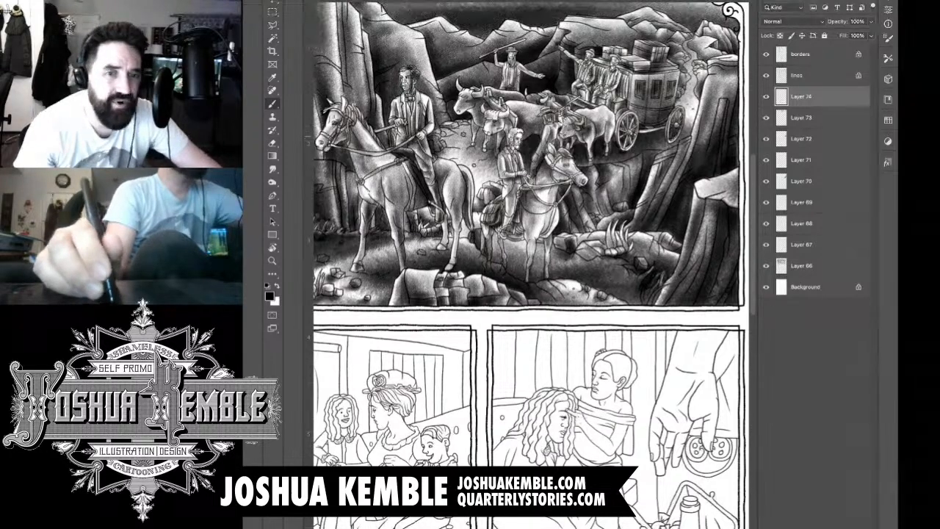
pyautogui.moveTo(611, 119)
pyautogui.mouseDown()
pyautogui.moveTo(592, 132)
pyautogui.moveTo(592, 142)
pyautogui.moveTo(608, 140)
pyautogui.mouseUp()
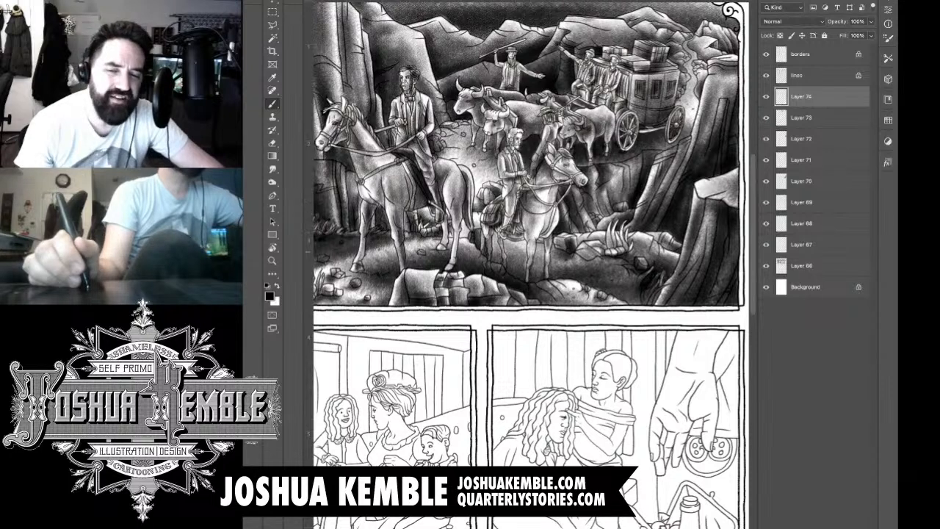
# Step: On a new layer, brush darker tone over the cliff face below the stagecoach and erase the spill over the rear rider's horse
pyautogui.moveTo(529, 250); pyautogui.dragTo(554, 235)
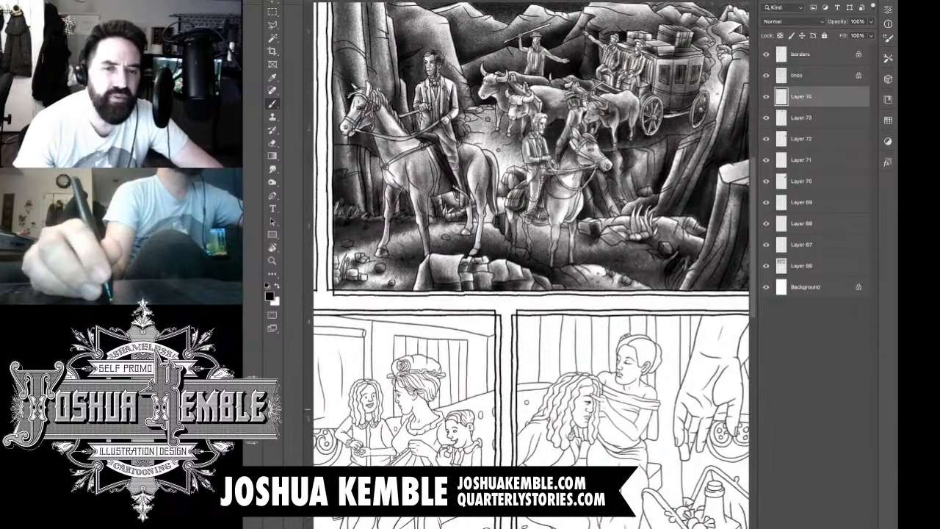
pyautogui.hotkey('ctrl', 'shift', 'alt', 'n')
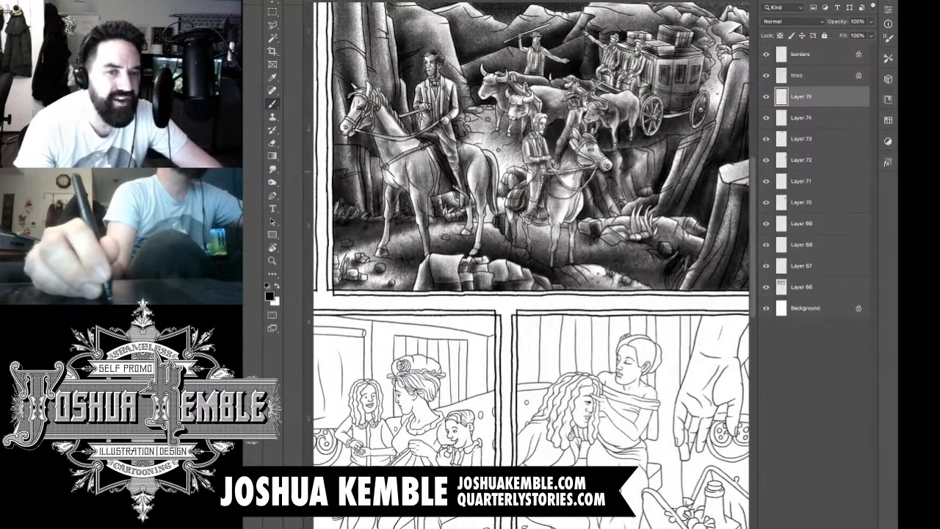
pyautogui.moveTo(642, 155)
pyautogui.mouseDown()
pyautogui.moveTo(633, 172)
pyautogui.moveTo(611, 174)
pyautogui.moveTo(632, 171)
pyautogui.mouseUp()
pyautogui.moveTo(620, 156)
pyautogui.mouseDown()
pyautogui.moveTo(596, 182)
pyautogui.moveTo(621, 215)
pyautogui.mouseUp()
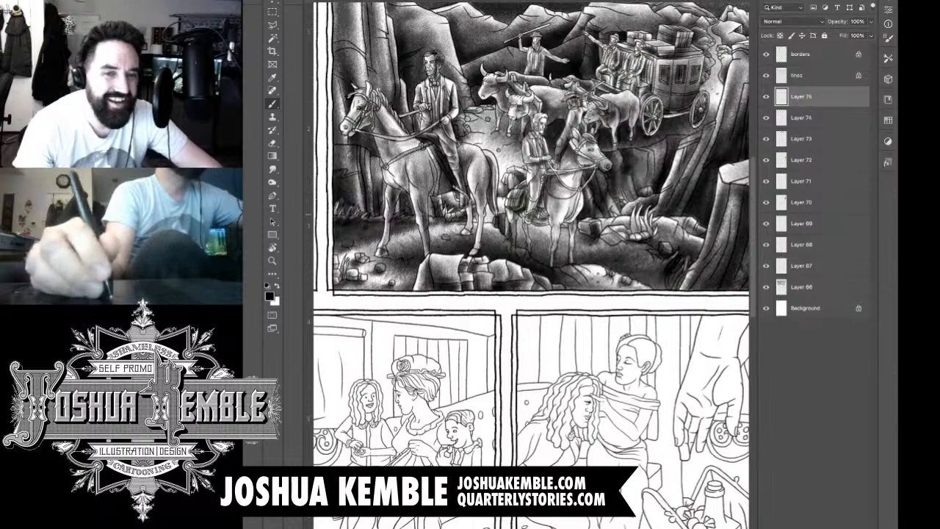
pyautogui.moveTo(637, 175); pyautogui.dragTo(610, 224)
pyautogui.moveTo(652, 188)
pyautogui.mouseDown()
pyautogui.moveTo(600, 232)
pyautogui.moveTo(610, 210)
pyautogui.mouseUp()
pyautogui.moveTo(599, 172)
pyautogui.mouseDown()
pyautogui.moveTo(584, 216)
pyautogui.moveTo(580, 207)
pyautogui.mouseUp()
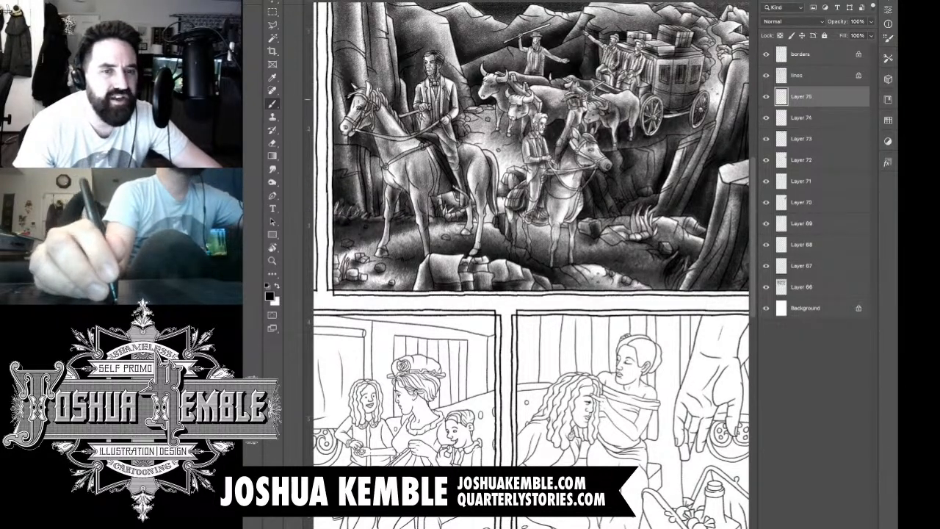
pyautogui.press('e')
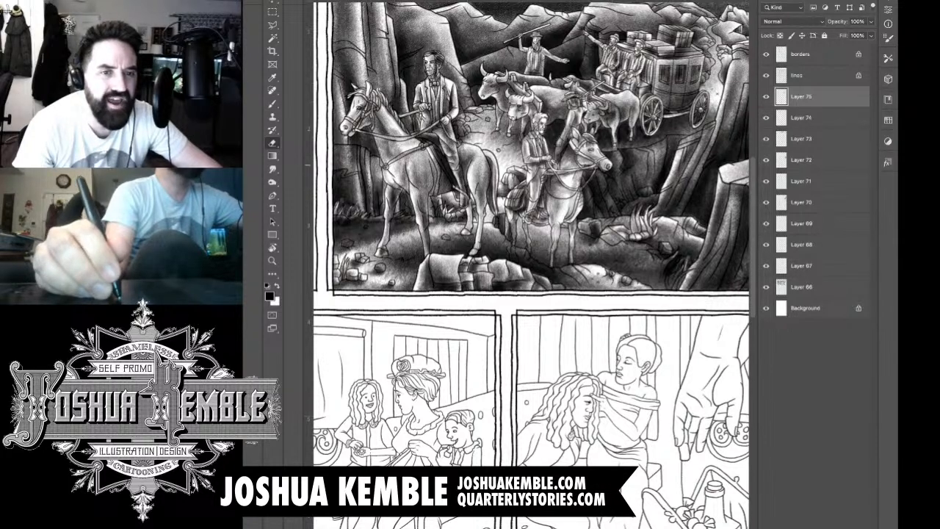
pyautogui.moveTo(592, 178)
pyautogui.mouseDown()
pyautogui.moveTo(578, 201)
pyautogui.moveTo(607, 225)
pyautogui.moveTo(642, 206)
pyautogui.moveTo(586, 260)
pyautogui.mouseUp()
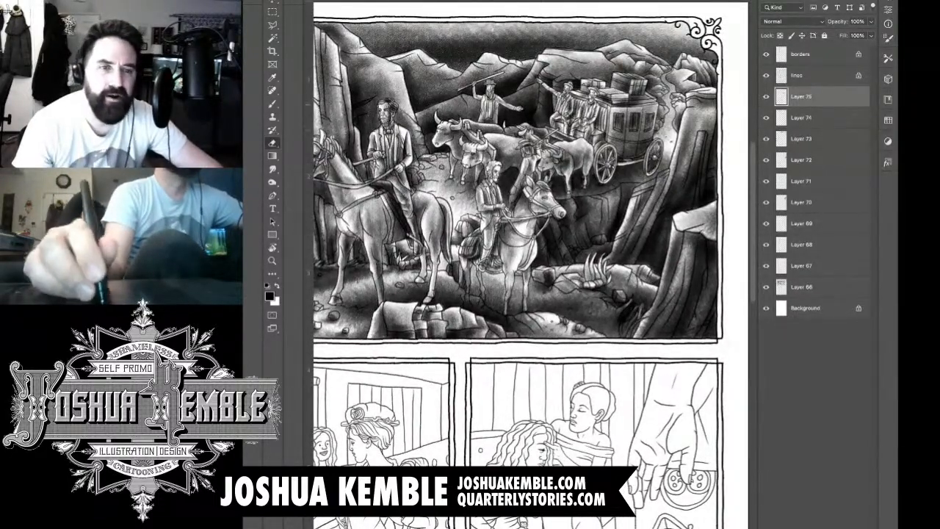
# Step: Add another layer and brush tone onto the ground between the lead rider's horse and the oxen, erasing any overlap
pyautogui.press('b')
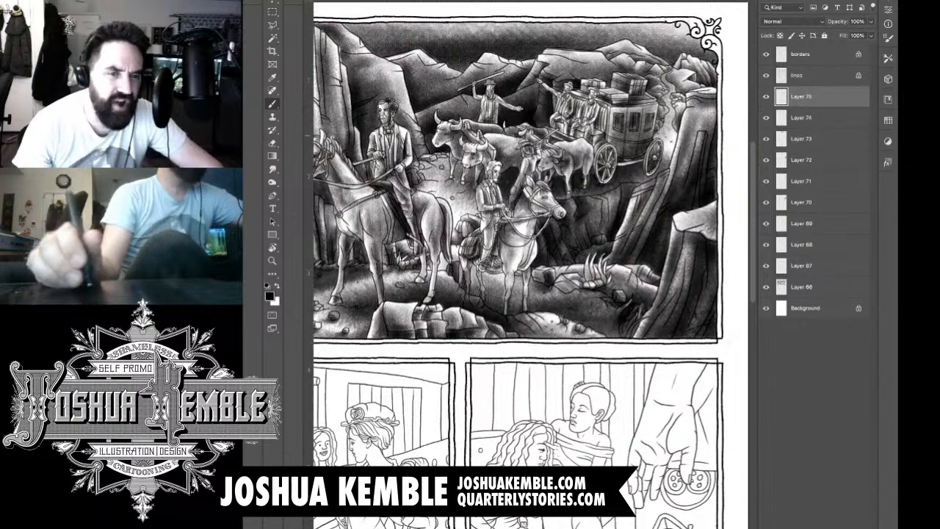
pyautogui.moveTo(529, 220); pyautogui.dragTo(571, 221)
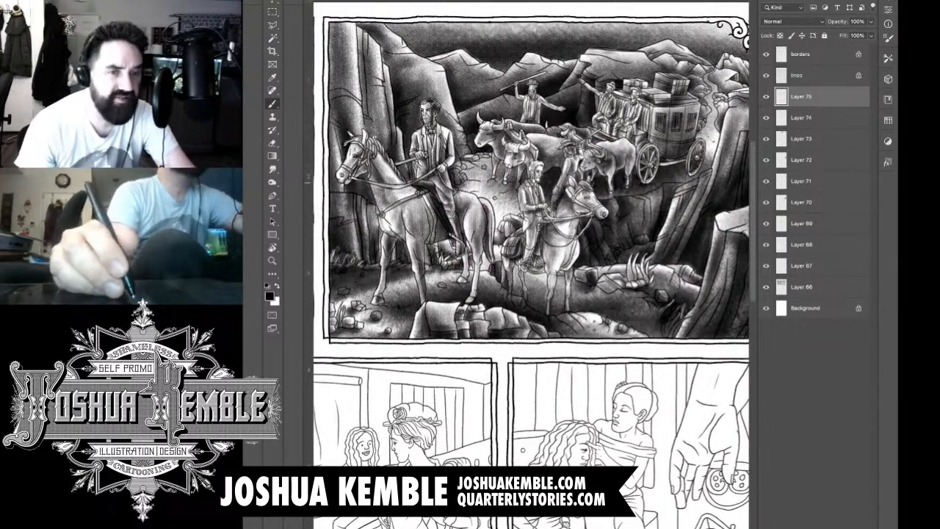
pyautogui.hotkey('ctrl', 'shift', 'alt', 'n')
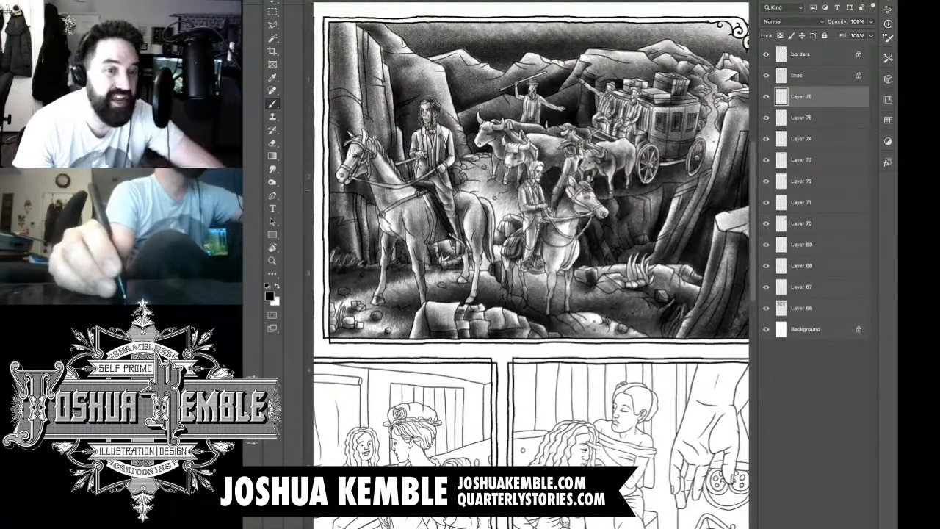
pyautogui.moveTo(485, 191)
pyautogui.mouseDown()
pyautogui.moveTo(525, 179)
pyautogui.moveTo(517, 167)
pyautogui.moveTo(529, 189)
pyautogui.moveTo(542, 162)
pyautogui.moveTo(522, 194)
pyautogui.moveTo(535, 195)
pyautogui.moveTo(526, 156)
pyautogui.moveTo(520, 176)
pyautogui.moveTo(513, 150)
pyautogui.moveTo(500, 154)
pyautogui.moveTo(494, 173)
pyautogui.moveTo(509, 168)
pyautogui.mouseUp()
pyautogui.press('e')
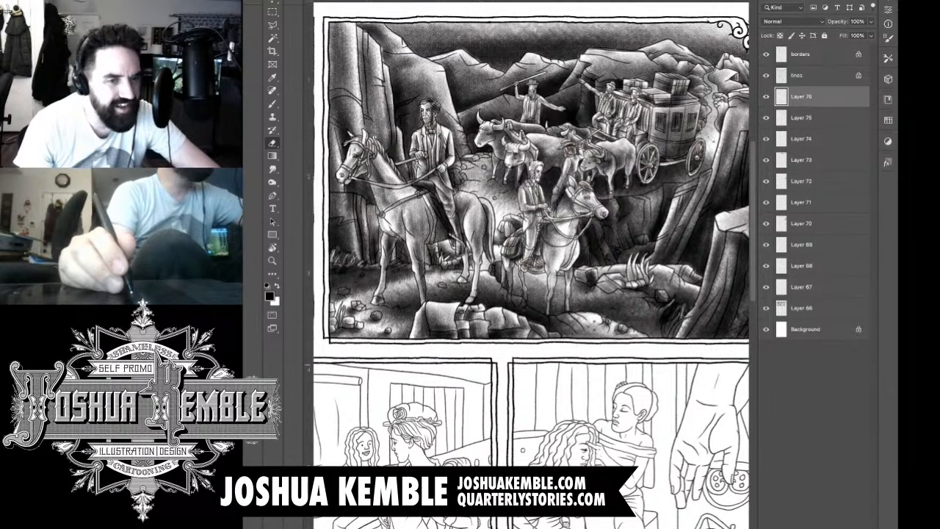
# Step: On a new layer, shade the ground around the lead horse's legs and erase tone overlapping the rear rider's horse and the stagecoach
pyautogui.press('b')
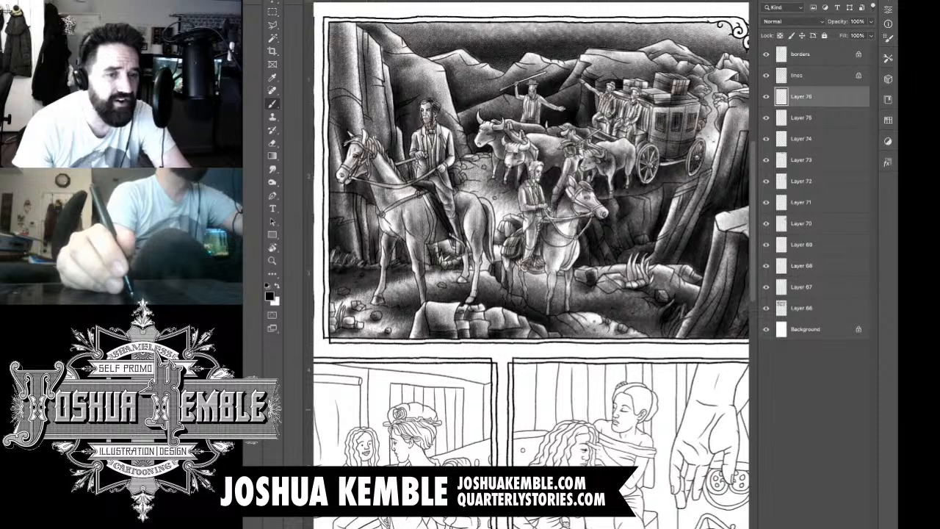
pyautogui.hotkey('ctrl', 'shift', 'alt', 'n')
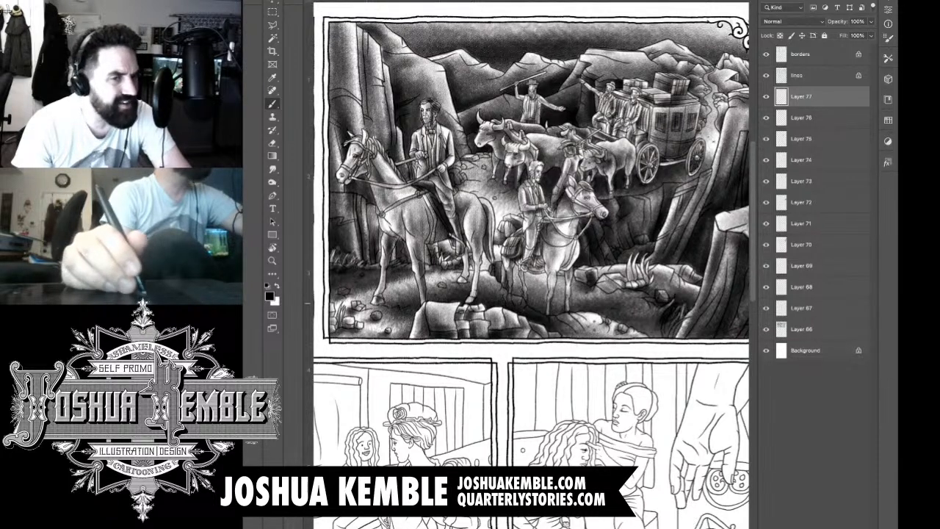
pyautogui.moveTo(475, 285)
pyautogui.mouseDown()
pyautogui.moveTo(435, 283)
pyautogui.moveTo(417, 300)
pyautogui.moveTo(381, 285)
pyautogui.mouseUp()
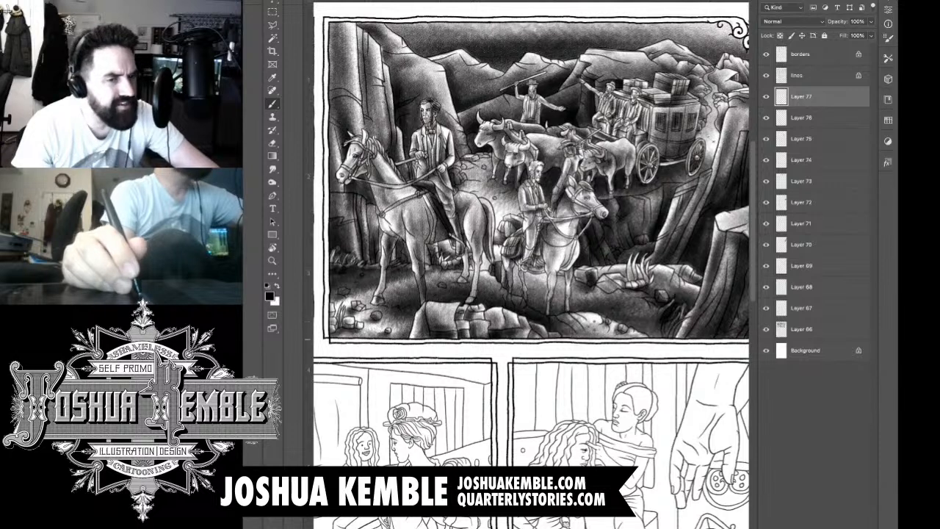
pyautogui.press('e')
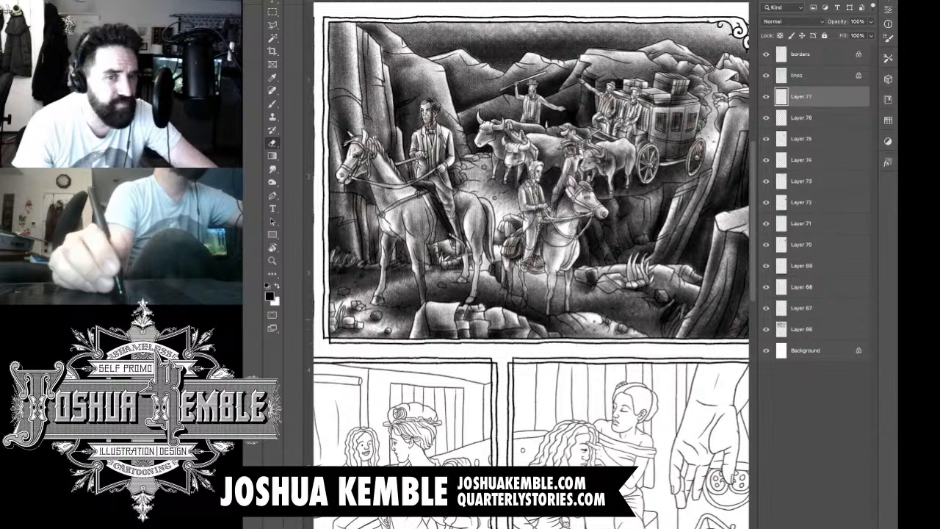
pyautogui.moveTo(573, 221); pyautogui.dragTo(541, 271)
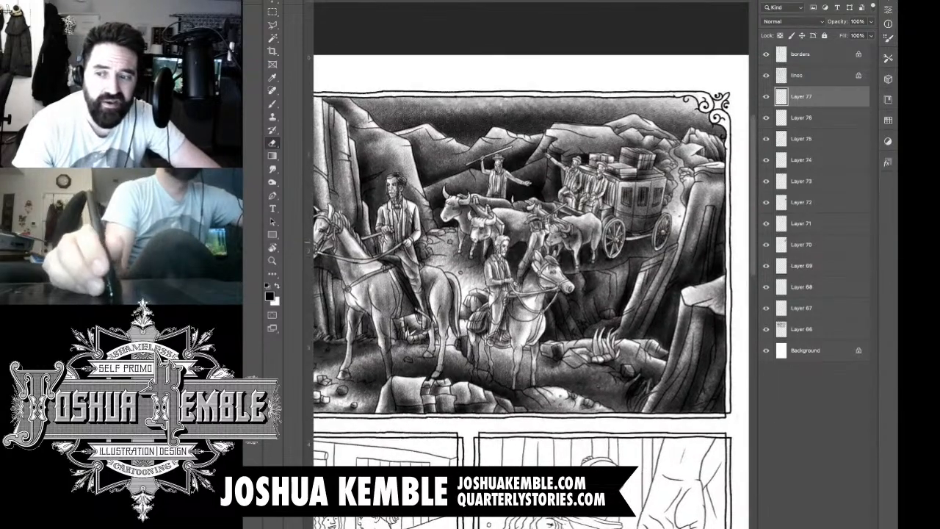
pyautogui.moveTo(644, 218); pyautogui.dragTo(592, 229)
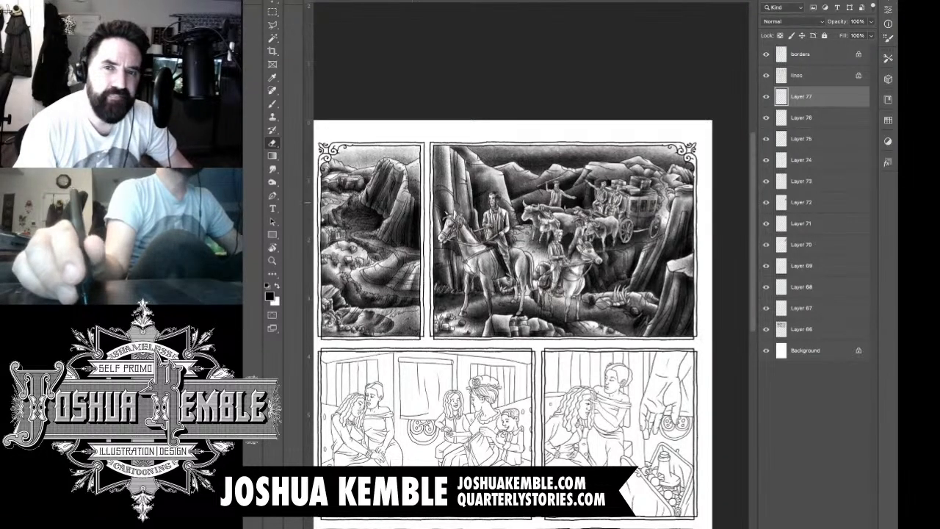
# Step: Merge all the tone layers into one, keeping the lines, borders and Background layers separate and visible
pyautogui.click(766, 75)
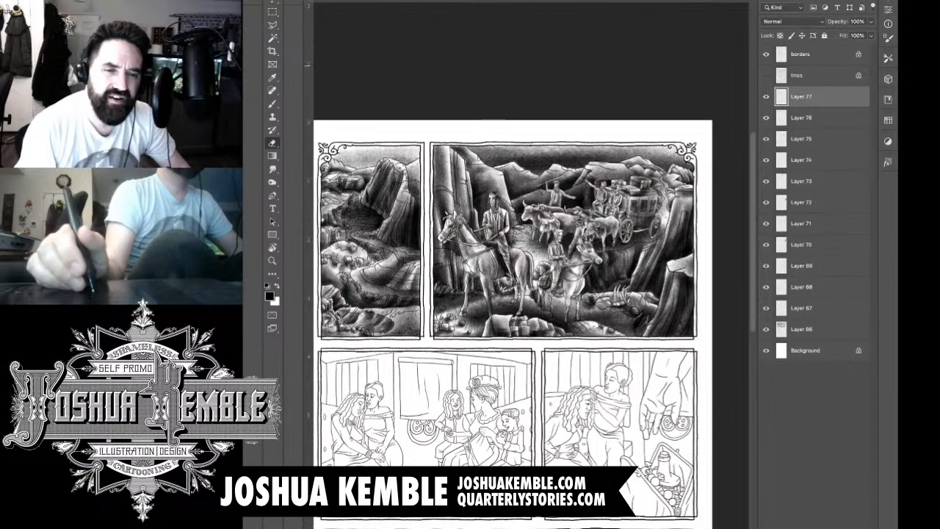
pyautogui.click(767, 54)
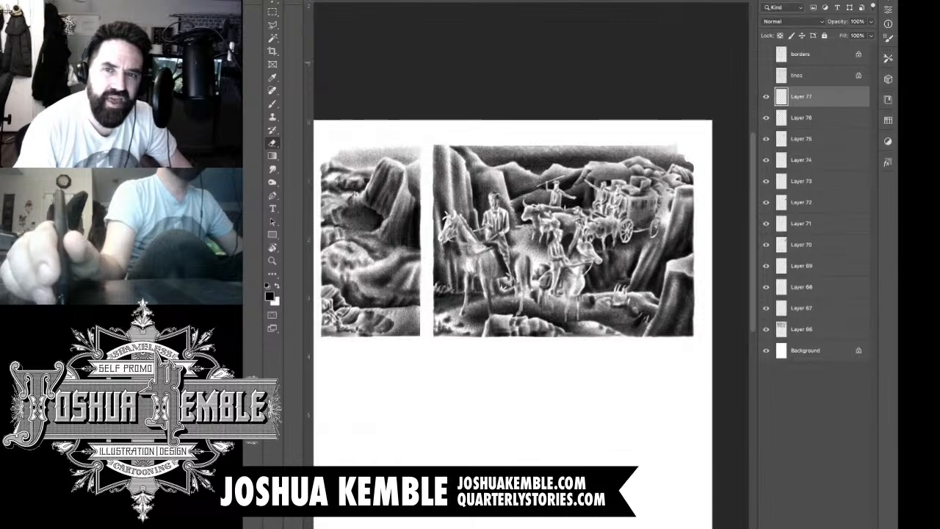
pyautogui.click(766, 351)
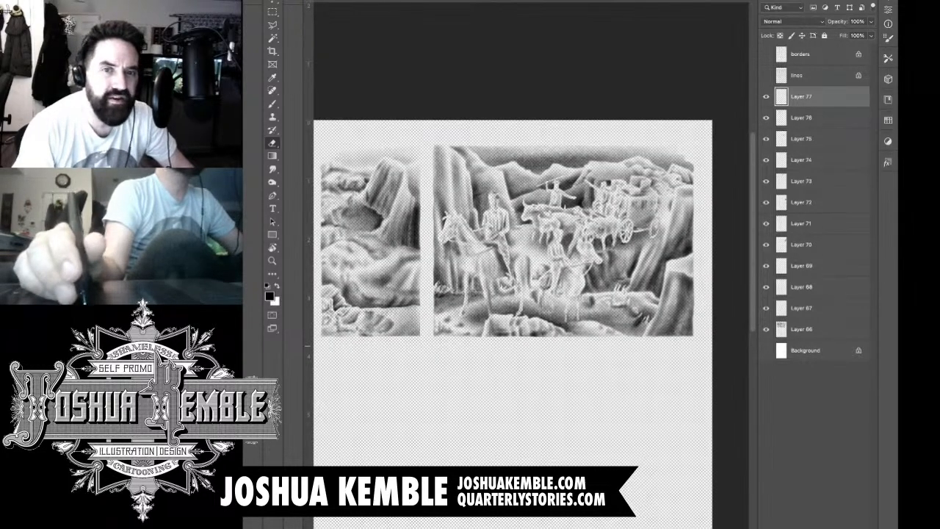
pyautogui.hotkey('ctrl', 'shift', 'e')
pyautogui.click(766, 118)
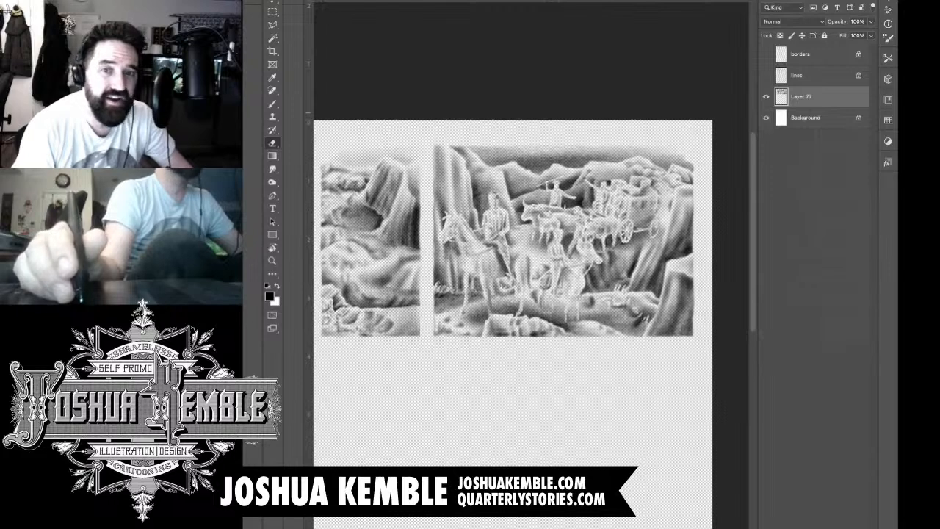
pyautogui.click(767, 75)
pyautogui.click(767, 54)
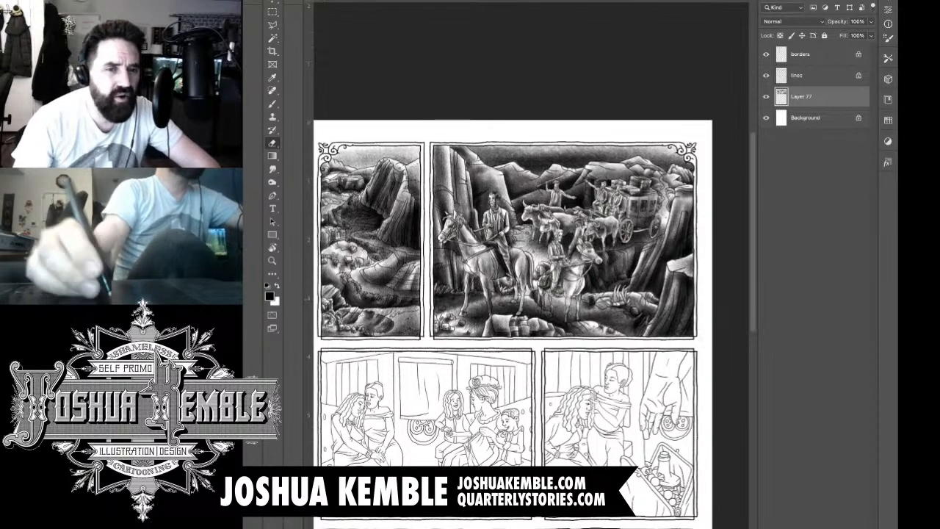
# Step: Add a new layer above the merged tones and brush a dark shadow beneath the stagecoach and around its rear wheel
pyautogui.hotkey('ctrl', 'alt', 'shift', 'n')
pyautogui.scroll(5, 688, 205)
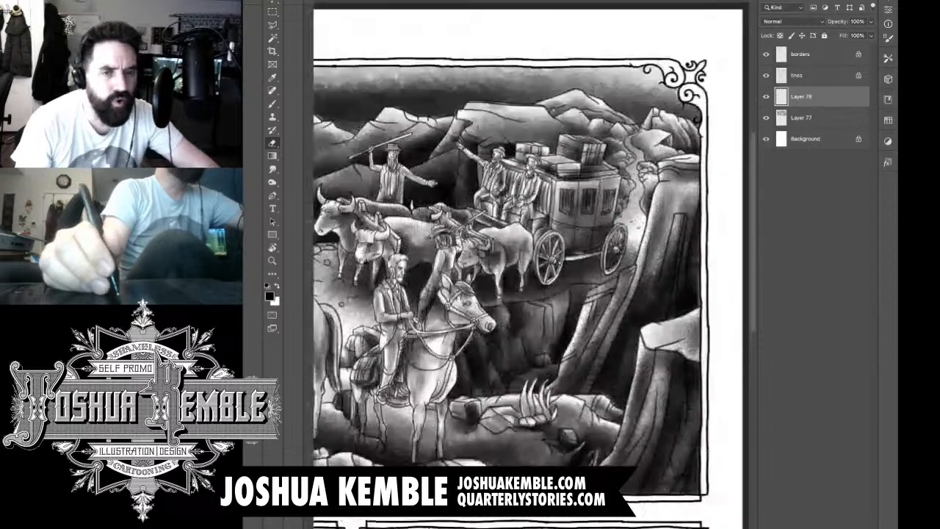
pyautogui.press('b')
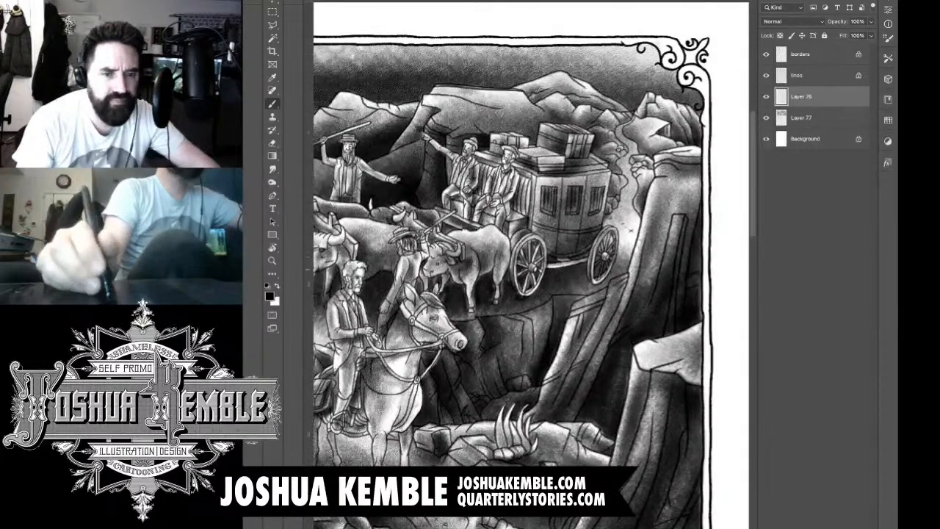
pyautogui.moveTo(594, 278)
pyautogui.mouseDown()
pyautogui.moveTo(622, 258)
pyautogui.moveTo(624, 237)
pyautogui.moveTo(635, 253)
pyautogui.moveTo(559, 254)
pyautogui.moveTo(611, 263)
pyautogui.moveTo(562, 276)
pyautogui.mouseUp()
pyautogui.moveTo(642, 268); pyautogui.dragTo(630, 286)
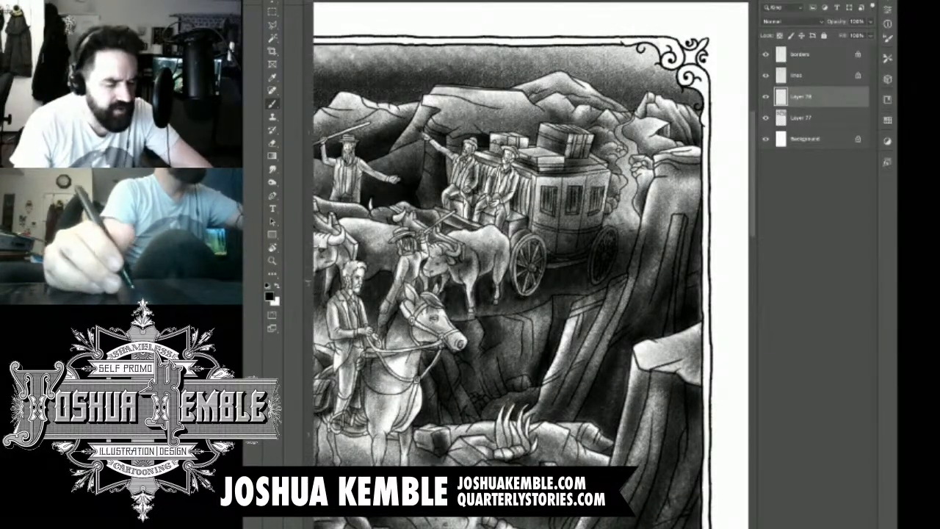
pyautogui.scroll(4, 637, 252)
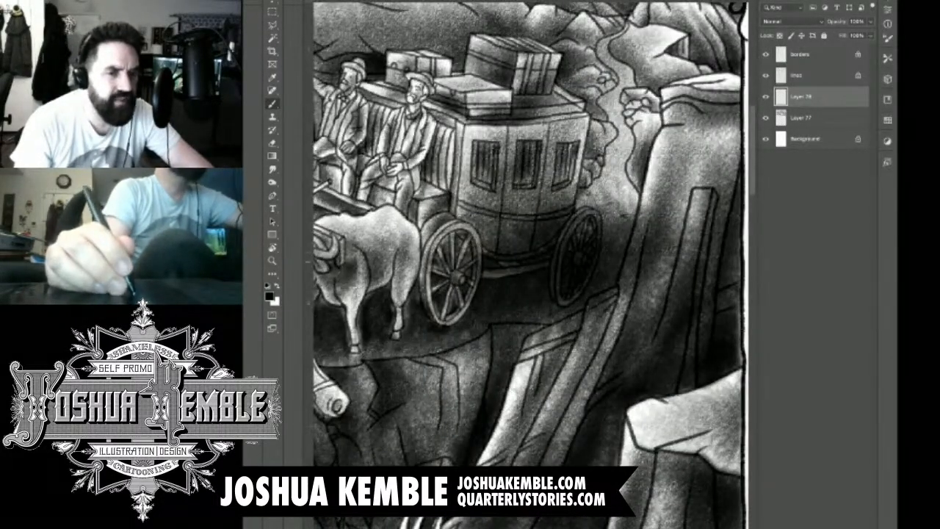
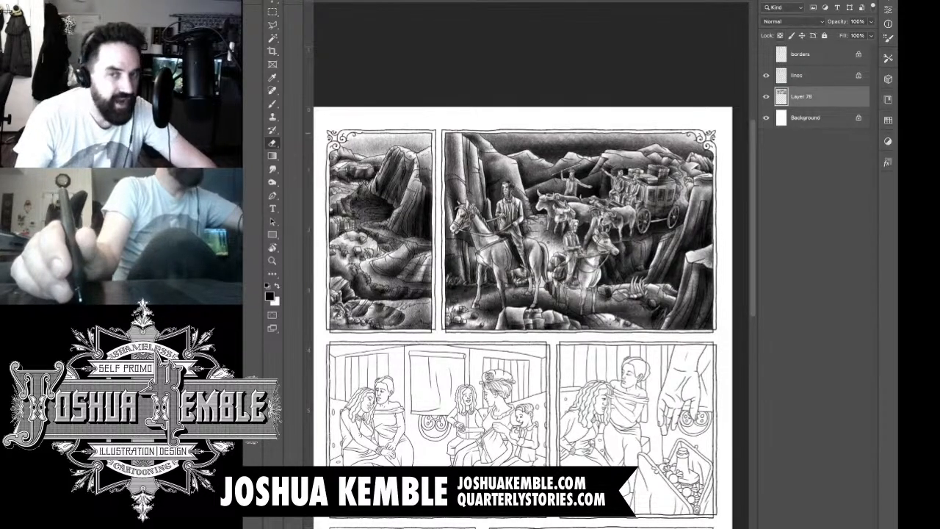
# Step: Lock the transparent pixels of the merged tone layer, Layer 78, and add a new empty layer above it
pyautogui.press('/')
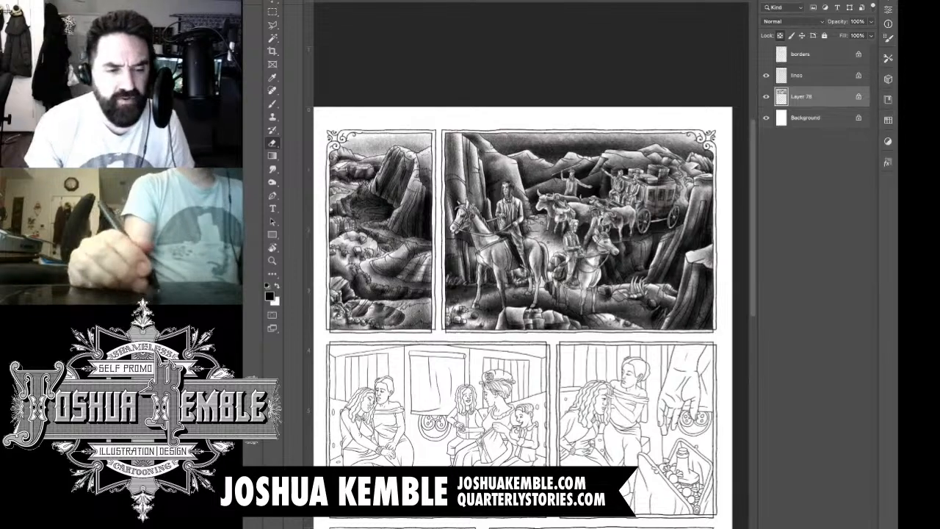
pyautogui.hotkey('ctrl', 'shift', 'alt', 'n')
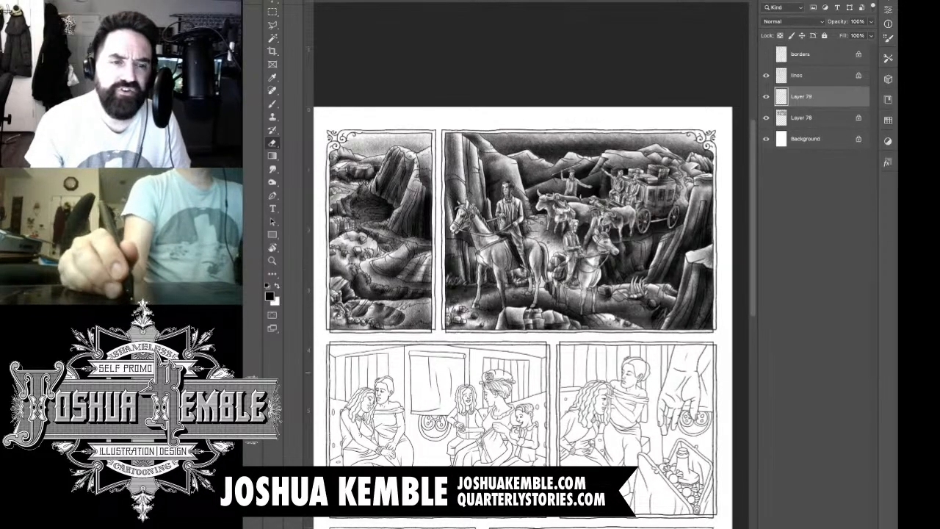
# Step: Brush dark textured tone along the outermost wavy lock of the leaning woman's hair in the second-row first panel, from shoulder to crown
pyautogui.moveTo(388, 389); pyautogui.dragTo(632, 146)
pyautogui.moveTo(529, 233); pyautogui.dragTo(585, 185)
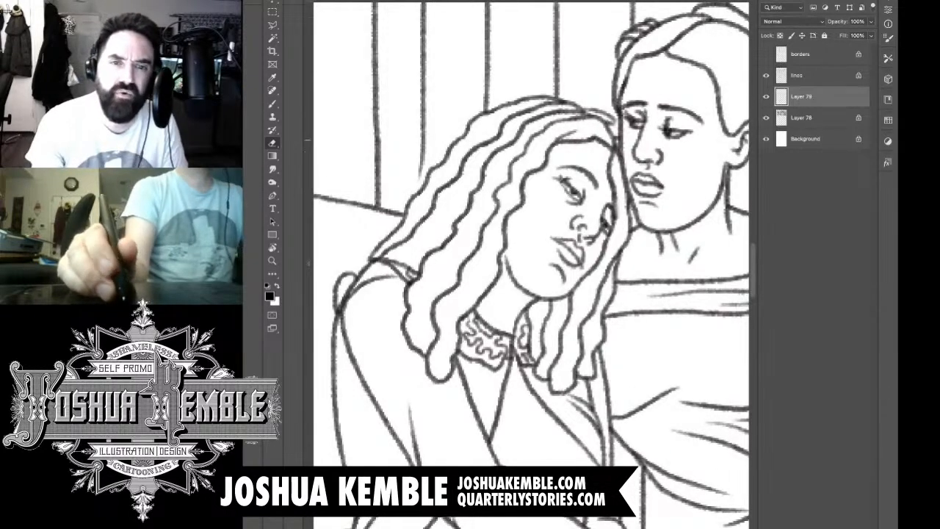
pyautogui.moveTo(580, 133); pyautogui.dragTo(614, 134)
pyautogui.press('b')
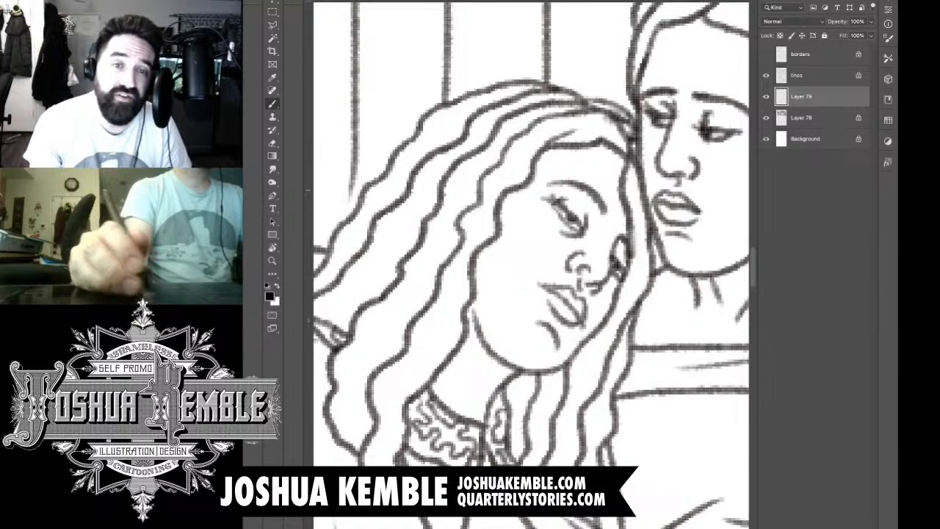
pyautogui.moveTo(492, 294); pyautogui.dragTo(572, 279)
pyautogui.moveTo(432, 246); pyautogui.dragTo(384, 292)
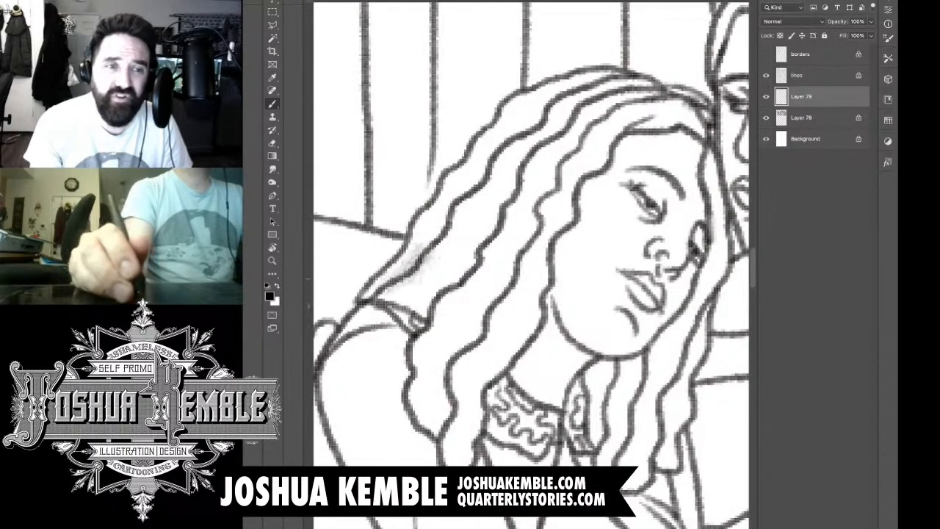
pyautogui.moveTo(459, 197); pyautogui.dragTo(408, 264)
pyautogui.moveTo(492, 172)
pyautogui.mouseDown()
pyautogui.moveTo(430, 246)
pyautogui.moveTo(444, 209)
pyautogui.mouseUp()
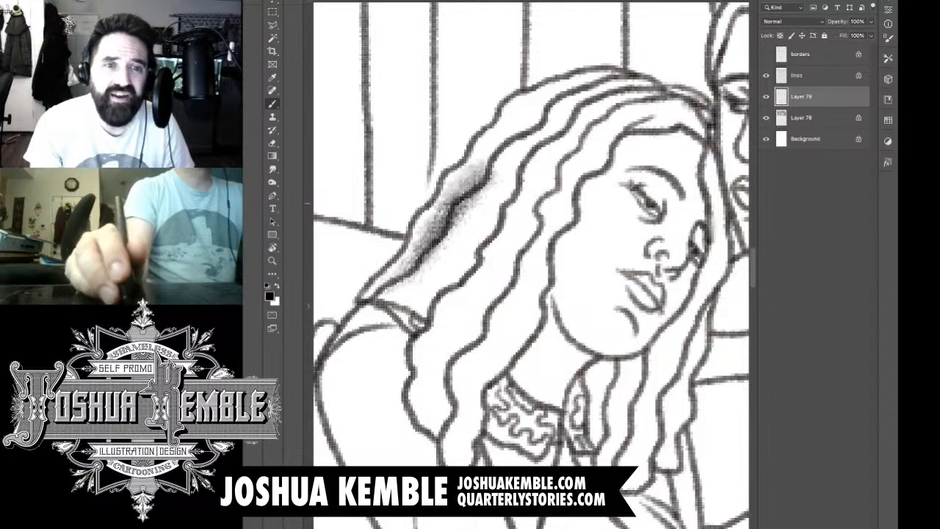
pyautogui.moveTo(510, 141); pyautogui.dragTo(452, 204)
pyautogui.moveTo(529, 124)
pyautogui.mouseDown()
pyautogui.moveTo(474, 183)
pyautogui.moveTo(488, 151)
pyautogui.mouseUp()
pyautogui.moveTo(558, 95)
pyautogui.mouseDown()
pyautogui.moveTo(500, 145)
pyautogui.moveTo(507, 125)
pyautogui.mouseUp()
pyautogui.moveTo(610, 81)
pyautogui.mouseDown()
pyautogui.moveTo(522, 125)
pyautogui.moveTo(515, 116)
pyautogui.moveTo(532, 118)
pyautogui.moveTo(485, 176)
pyautogui.mouseUp()
pyautogui.moveTo(566, 110); pyautogui.dragTo(466, 199)
pyautogui.moveTo(529, 121); pyautogui.dragTo(450, 228)
pyautogui.moveTo(515, 154); pyautogui.dragTo(413, 270)
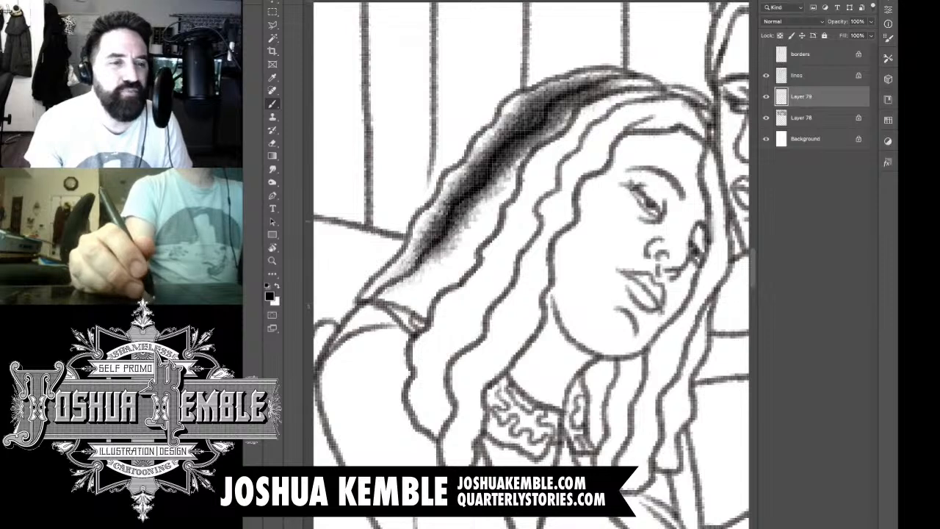
pyautogui.moveTo(489, 192); pyautogui.dragTo(408, 278)
pyautogui.moveTo(462, 237)
pyautogui.mouseDown()
pyautogui.moveTo(391, 300)
pyautogui.moveTo(416, 289)
pyautogui.moveTo(429, 266)
pyautogui.moveTo(420, 258)
pyautogui.moveTo(468, 229)
pyautogui.moveTo(459, 215)
pyautogui.moveTo(502, 184)
pyautogui.moveTo(507, 152)
pyautogui.moveTo(548, 133)
pyautogui.moveTo(545, 147)
pyautogui.moveTo(555, 116)
pyautogui.moveTo(573, 101)
pyautogui.moveTo(617, 92)
pyautogui.mouseUp()
# Step: Erase the tone spilling past the inner edge of the outermost hair lock
pyautogui.press('r')
pyautogui.press('e')
pyautogui.moveTo(566, 115)
pyautogui.mouseDown()
pyautogui.moveTo(583, 112)
pyautogui.moveTo(561, 127)
pyautogui.mouseUp()
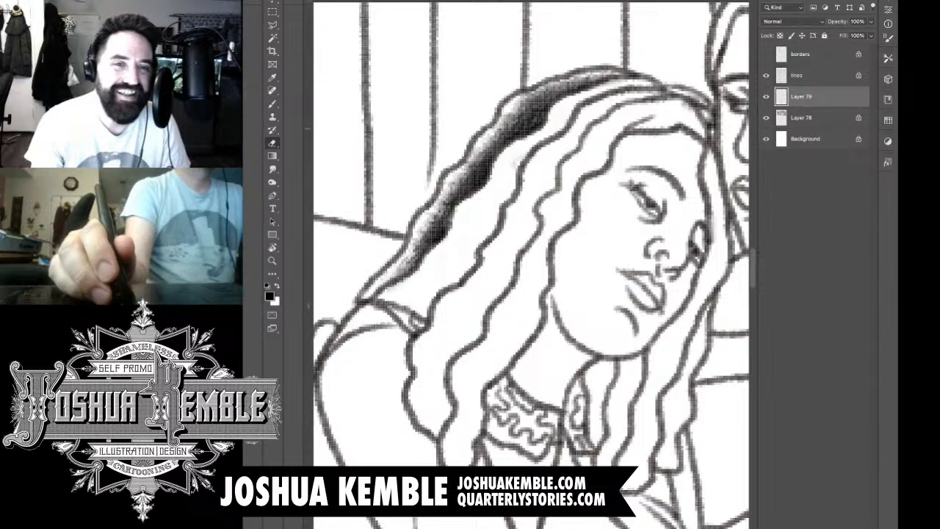
# Step: Shade the second hair lock from the shoulder up to the crown, darkening it toward its inner edge
pyautogui.press('b')
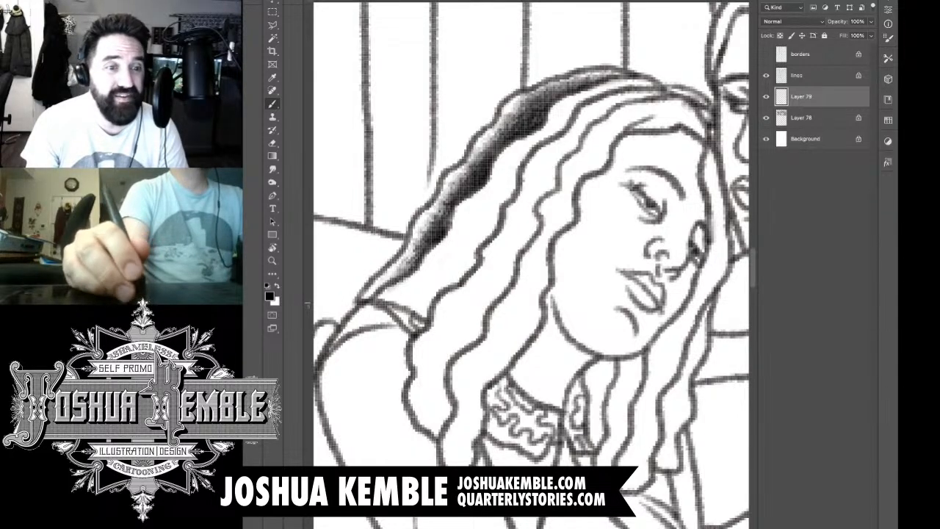
pyautogui.moveTo(397, 300)
pyautogui.mouseDown()
pyautogui.moveTo(454, 266)
pyautogui.moveTo(425, 305)
pyautogui.moveTo(466, 258)
pyautogui.moveTo(477, 220)
pyautogui.moveTo(441, 265)
pyautogui.moveTo(507, 187)
pyautogui.mouseUp()
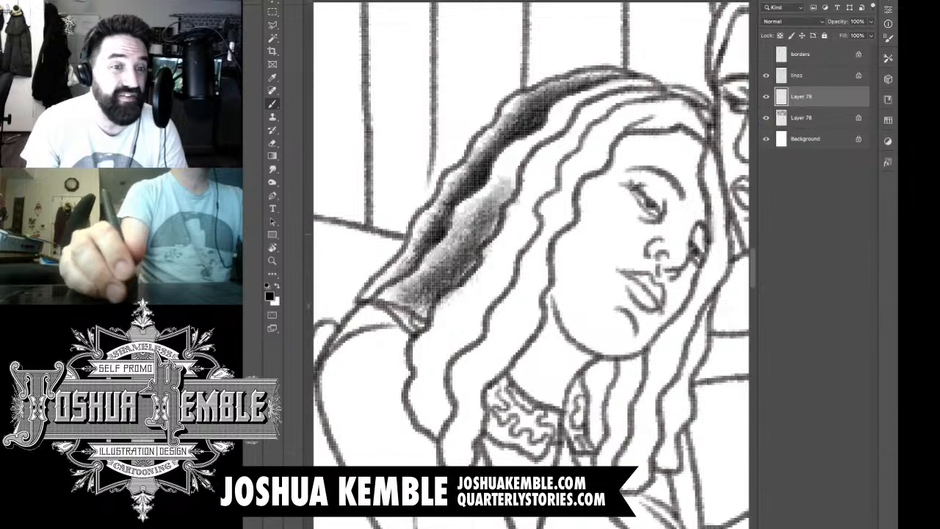
pyautogui.moveTo(470, 229); pyautogui.dragTo(524, 150)
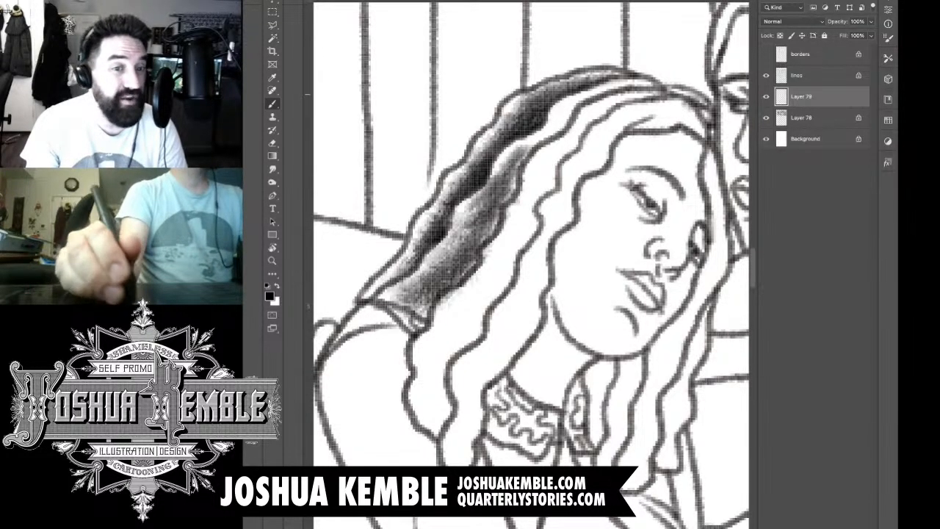
pyautogui.moveTo(638, 90)
pyautogui.mouseDown()
pyautogui.moveTo(569, 115)
pyautogui.moveTo(540, 154)
pyautogui.mouseUp()
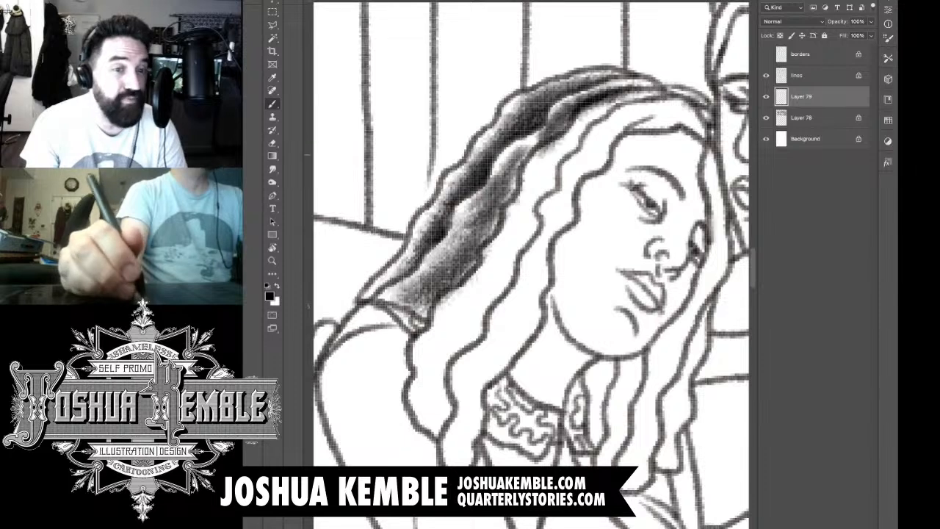
pyautogui.moveTo(603, 103); pyautogui.dragTo(522, 166)
pyautogui.moveTo(573, 125); pyautogui.dragTo(489, 189)
pyautogui.moveTo(536, 158); pyautogui.dragTo(474, 232)
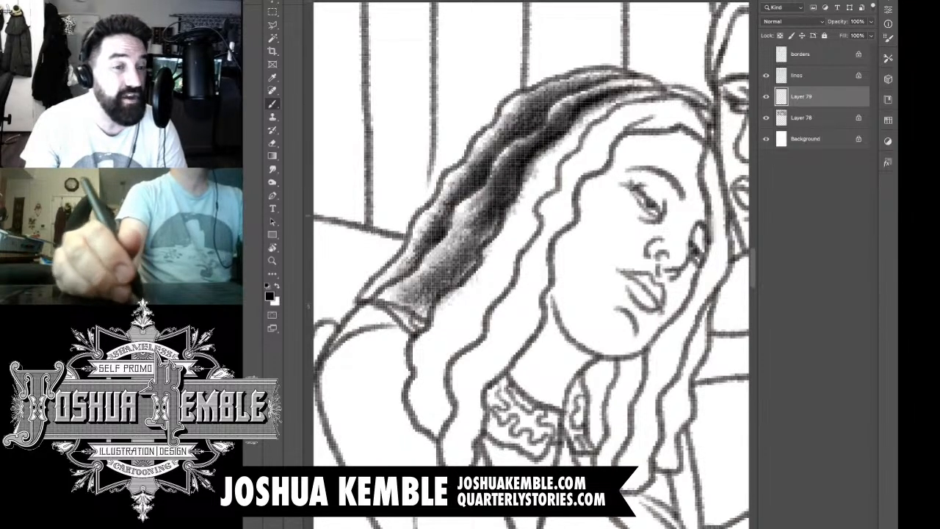
pyautogui.moveTo(515, 191)
pyautogui.mouseDown()
pyautogui.moveTo(459, 268)
pyautogui.moveTo(454, 253)
pyautogui.mouseUp()
pyautogui.moveTo(503, 226); pyautogui.dragTo(439, 291)
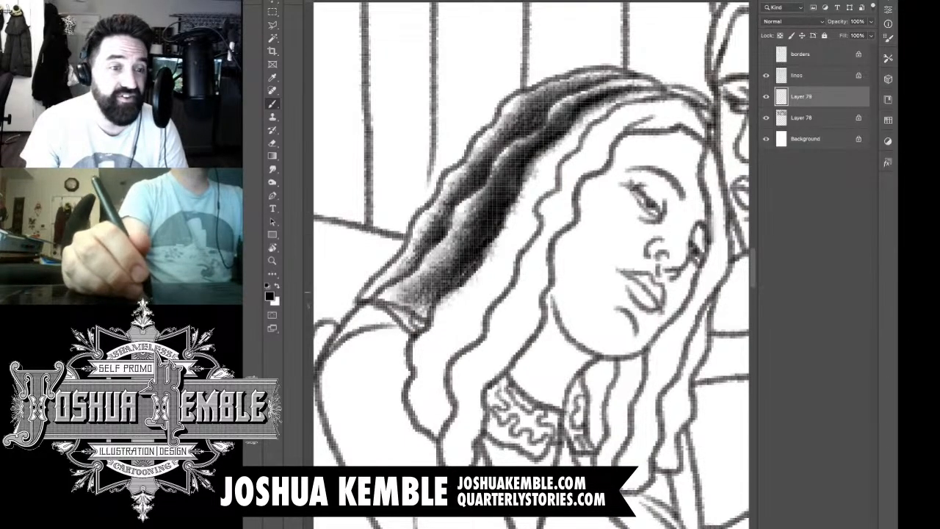
pyautogui.moveTo(491, 193)
pyautogui.mouseDown()
pyautogui.moveTo(450, 234)
pyautogui.moveTo(423, 294)
pyautogui.moveTo(423, 329)
pyautogui.mouseUp()
pyautogui.moveTo(455, 274); pyautogui.dragTo(438, 306)
pyautogui.moveTo(510, 217)
pyautogui.mouseDown()
pyautogui.moveTo(446, 303)
pyautogui.moveTo(453, 294)
pyautogui.mouseUp()
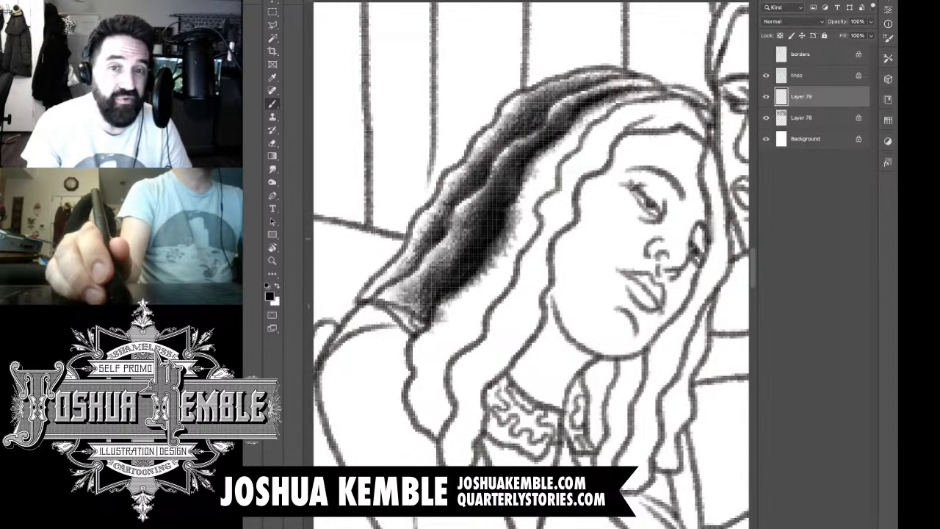
# Step: Erase the overspill along the second lock's inner contour, from the crown down to the shoulder
pyautogui.press('e')
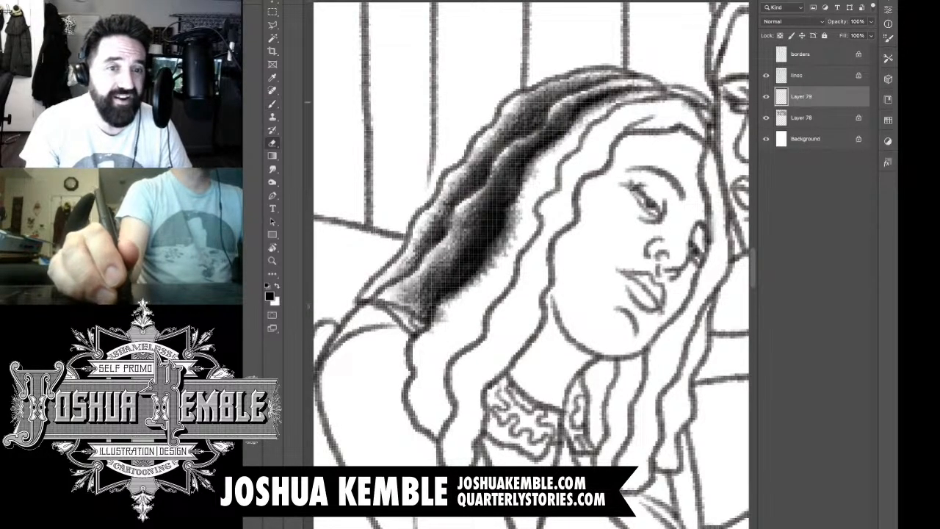
pyautogui.moveTo(642, 94)
pyautogui.mouseDown()
pyautogui.moveTo(588, 112)
pyautogui.moveTo(541, 157)
pyautogui.moveTo(485, 269)
pyautogui.mouseUp()
pyautogui.moveTo(500, 233); pyautogui.dragTo(476, 284)
pyautogui.moveTo(486, 248)
pyautogui.mouseDown()
pyautogui.moveTo(475, 283)
pyautogui.moveTo(431, 332)
pyautogui.mouseUp()
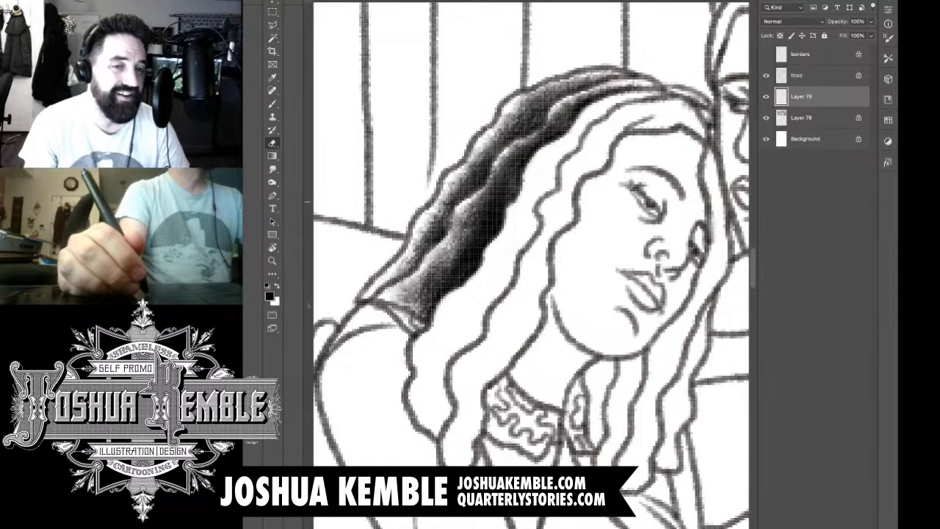
# Step: Brush tone onto the third hair lock from its lower curl up to cheek height, building a dark core toward the inner edge
pyautogui.press('b')
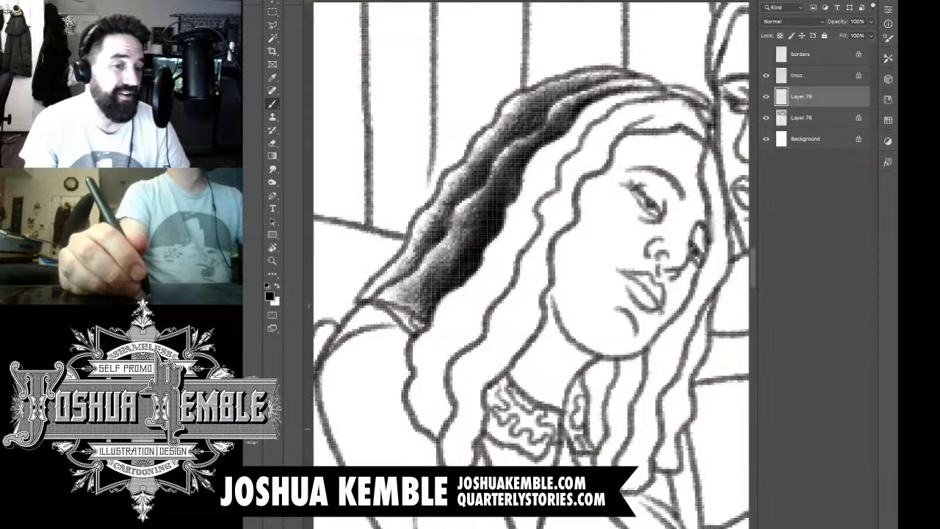
pyautogui.moveTo(443, 379); pyautogui.dragTo(435, 429)
pyautogui.moveTo(437, 350)
pyautogui.mouseDown()
pyautogui.moveTo(423, 432)
pyautogui.moveTo(417, 414)
pyautogui.mouseUp()
pyautogui.moveTo(445, 329); pyautogui.dragTo(432, 407)
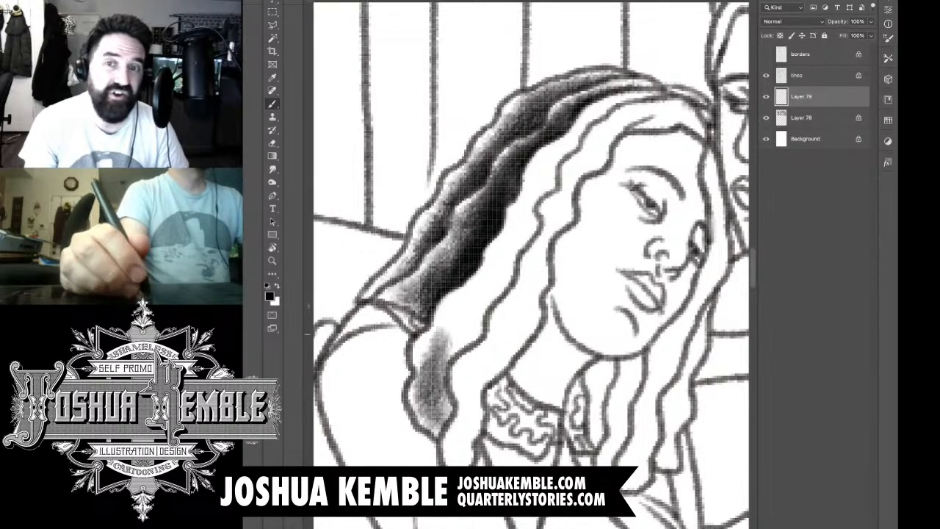
pyautogui.moveTo(423, 373); pyautogui.dragTo(474, 294)
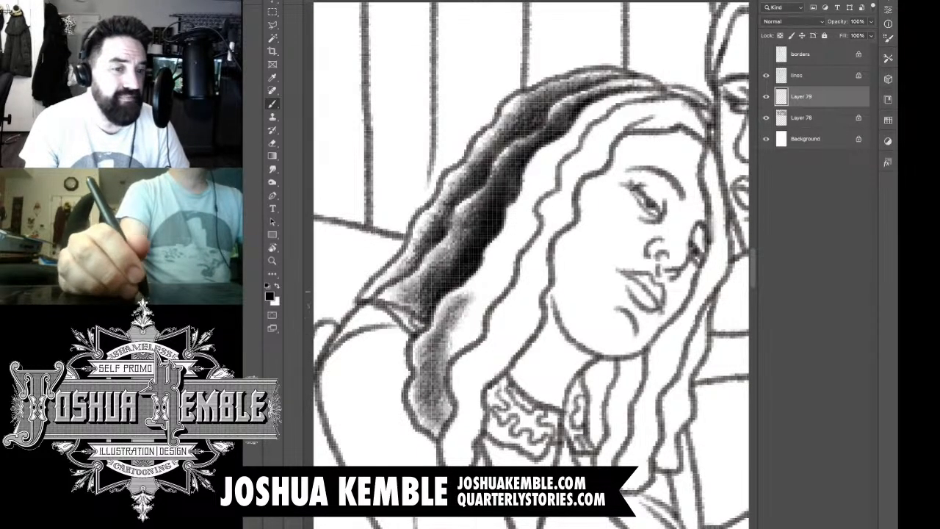
pyautogui.moveTo(441, 360); pyautogui.dragTo(499, 279)
pyautogui.moveTo(487, 332)
pyautogui.mouseDown()
pyautogui.moveTo(451, 364)
pyautogui.moveTo(515, 286)
pyautogui.mouseUp()
pyautogui.moveTo(455, 316); pyautogui.dragTo(507, 262)
pyautogui.moveTo(475, 288); pyautogui.dragTo(514, 223)
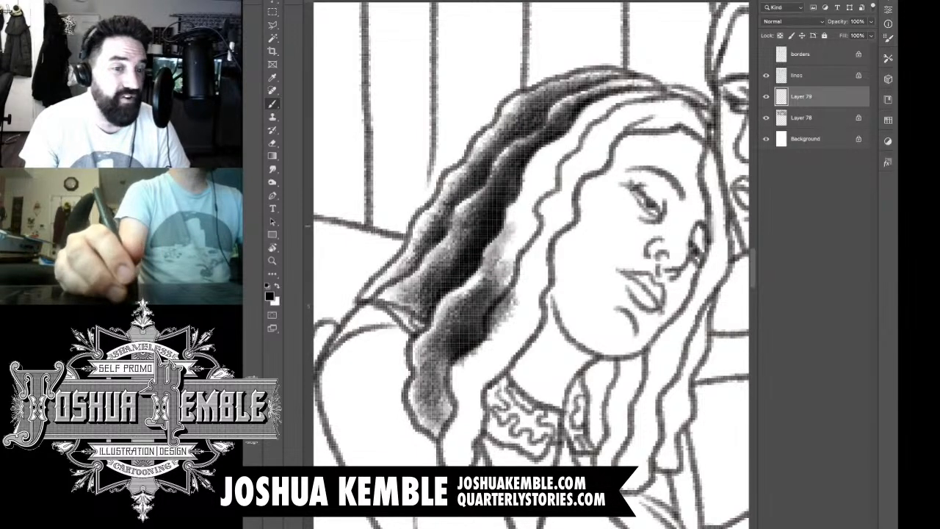
pyautogui.moveTo(501, 261); pyautogui.dragTo(533, 194)
pyautogui.moveTo(496, 284)
pyautogui.mouseDown()
pyautogui.moveTo(536, 207)
pyautogui.moveTo(497, 297)
pyautogui.mouseUp()
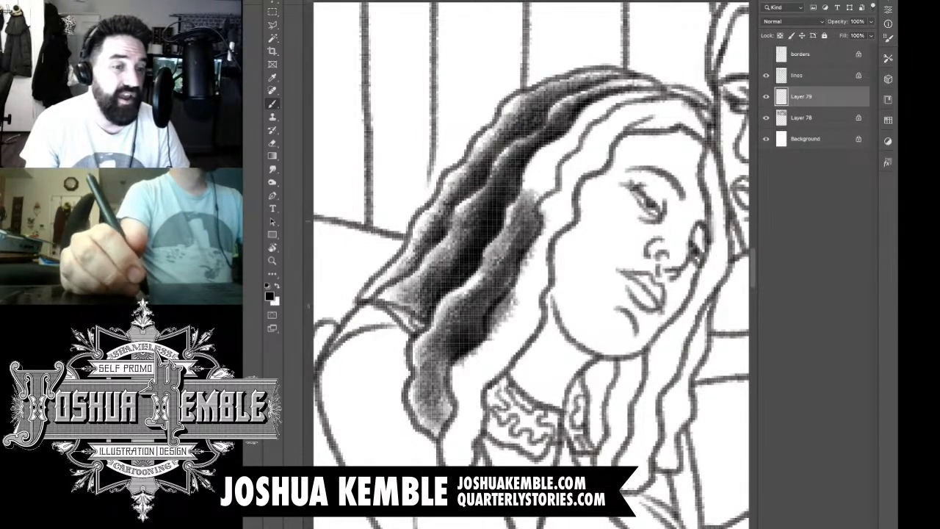
pyautogui.moveTo(542, 217); pyautogui.dragTo(490, 311)
pyautogui.moveTo(530, 234); pyautogui.dragTo(443, 395)
pyautogui.moveTo(454, 348); pyautogui.dragTo(429, 427)
pyautogui.moveTo(491, 285); pyautogui.dragTo(461, 328)
pyautogui.moveTo(545, 180); pyautogui.dragTo(510, 247)
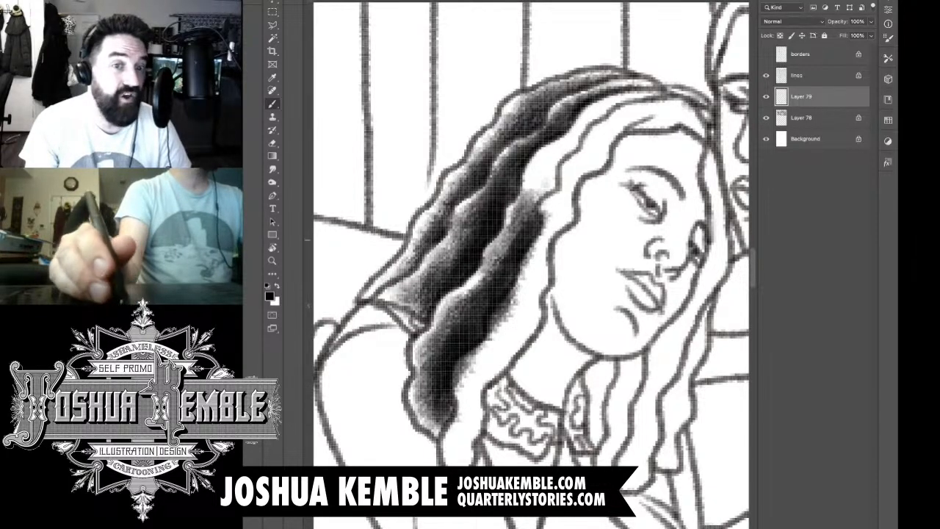
# Step: Carry the third lock's dark tone upward over the head to the hair parting
pyautogui.moveTo(566, 156)
pyautogui.mouseDown()
pyautogui.moveTo(515, 234)
pyautogui.moveTo(526, 195)
pyautogui.mouseUp()
pyautogui.moveTo(587, 128)
pyautogui.mouseDown()
pyautogui.moveTo(538, 186)
pyautogui.moveTo(533, 205)
pyautogui.mouseUp()
pyautogui.moveTo(657, 97); pyautogui.dragTo(578, 136)
pyautogui.moveTo(621, 103)
pyautogui.mouseDown()
pyautogui.moveTo(561, 156)
pyautogui.moveTo(574, 162)
pyautogui.moveTo(580, 139)
pyautogui.mouseUp()
pyautogui.moveTo(661, 91); pyautogui.dragTo(591, 116)
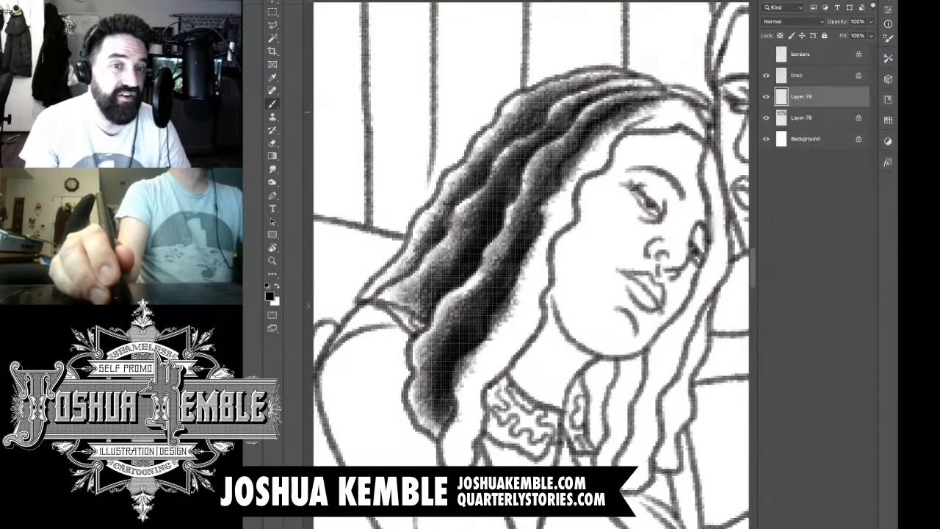
# Step: Erase the tone extending past the third lock's inner edge, from the parting down to its lower curl
pyautogui.press('e')
pyautogui.moveTo(661, 102)
pyautogui.mouseDown()
pyautogui.moveTo(603, 128)
pyautogui.moveTo(581, 158)
pyautogui.mouseUp()
pyautogui.moveTo(620, 125); pyautogui.dragTo(566, 175)
pyautogui.moveTo(585, 145); pyautogui.dragTo(484, 339)
pyautogui.moveTo(498, 304); pyautogui.dragTo(483, 342)
pyautogui.moveTo(487, 341)
pyautogui.mouseDown()
pyautogui.moveTo(445, 402)
pyautogui.moveTo(453, 426)
pyautogui.mouseUp()
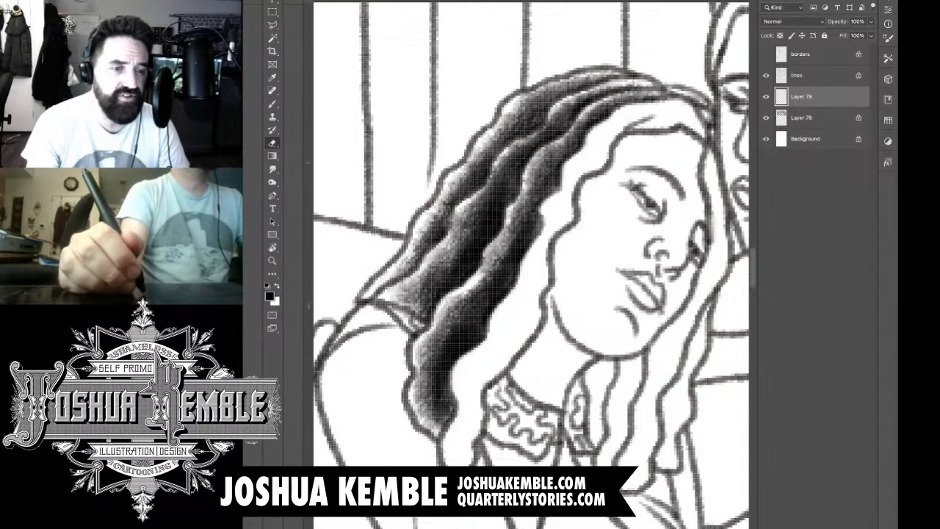
# Step: Shade the innermost lock beside the woman's face, from its tip next to the collar up to the temple
pyautogui.press('b')
pyautogui.moveTo(458, 464); pyautogui.dragTo(474, 373)
pyautogui.moveTo(470, 415)
pyautogui.mouseDown()
pyautogui.moveTo(470, 356)
pyautogui.moveTo(486, 345)
pyautogui.mouseUp()
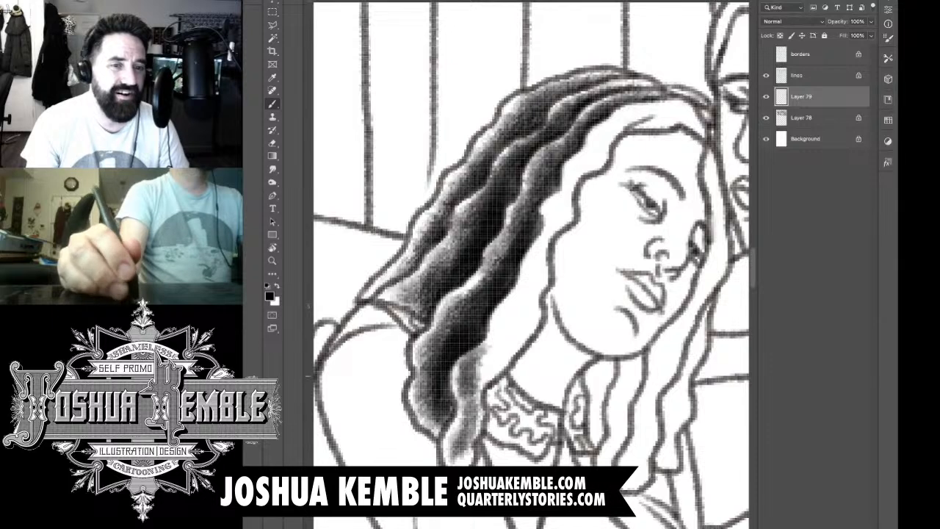
pyautogui.moveTo(478, 386); pyautogui.dragTo(526, 315)
pyautogui.moveTo(507, 349); pyautogui.dragTo(532, 285)
pyautogui.moveTo(502, 330)
pyautogui.mouseDown()
pyautogui.moveTo(526, 308)
pyautogui.moveTo(538, 241)
pyautogui.mouseUp()
pyautogui.moveTo(526, 283); pyautogui.dragTo(570, 188)
pyautogui.moveTo(542, 237); pyautogui.dragTo(592, 149)
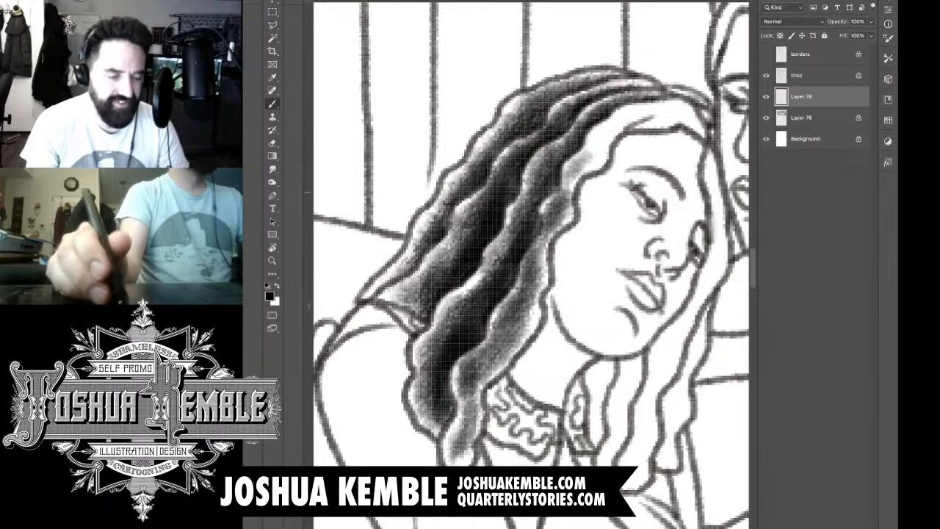
pyautogui.moveTo(561, 187); pyautogui.dragTo(624, 117)
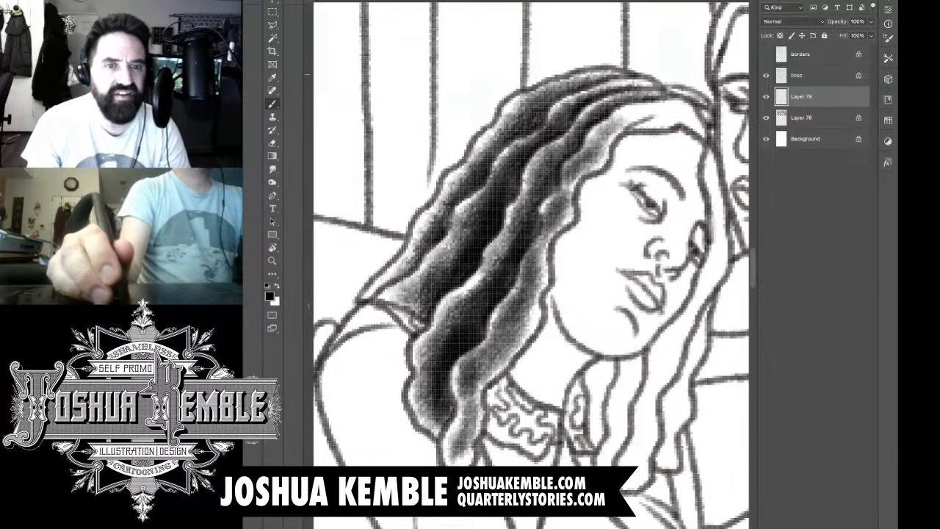
# Step: Extend the tone across the hair above the forehead to where the two women's heads meet
pyautogui.moveTo(592, 151); pyautogui.dragTo(660, 104)
pyautogui.moveTo(613, 129); pyautogui.dragTo(684, 101)
pyautogui.moveTo(637, 124)
pyautogui.mouseDown()
pyautogui.moveTo(705, 108)
pyautogui.moveTo(696, 106)
pyautogui.moveTo(698, 88)
pyautogui.moveTo(712, 94)
pyautogui.mouseUp()
pyautogui.moveTo(704, 139); pyautogui.dragTo(719, 109)
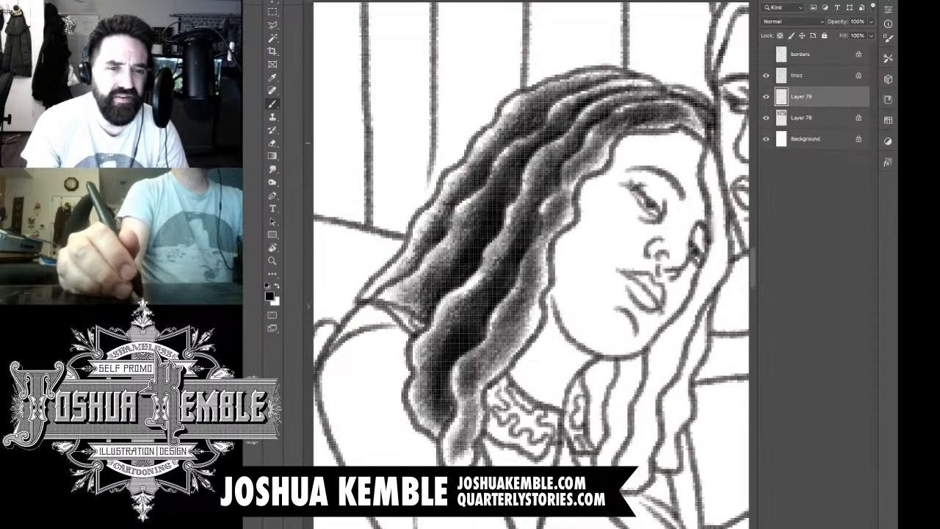
pyautogui.moveTo(700, 157); pyautogui.dragTo(716, 128)
# Step: Deepen the shadows through the middle locks of the hair with additional dark brush strokes
pyautogui.moveTo(560, 193)
pyautogui.mouseDown()
pyautogui.moveTo(467, 366)
pyautogui.moveTo(450, 372)
pyautogui.mouseUp()
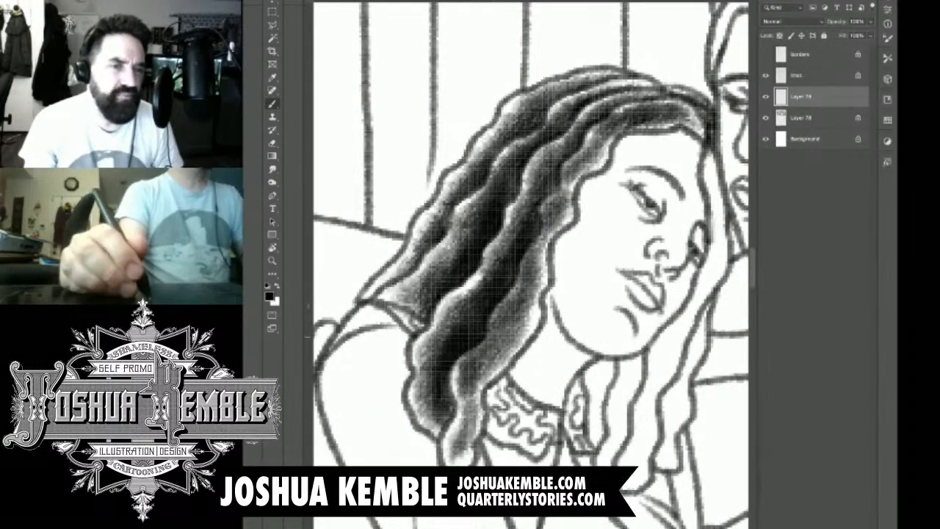
pyautogui.moveTo(529, 196); pyautogui.dragTo(442, 335)
pyautogui.moveTo(560, 140); pyautogui.dragTo(507, 221)
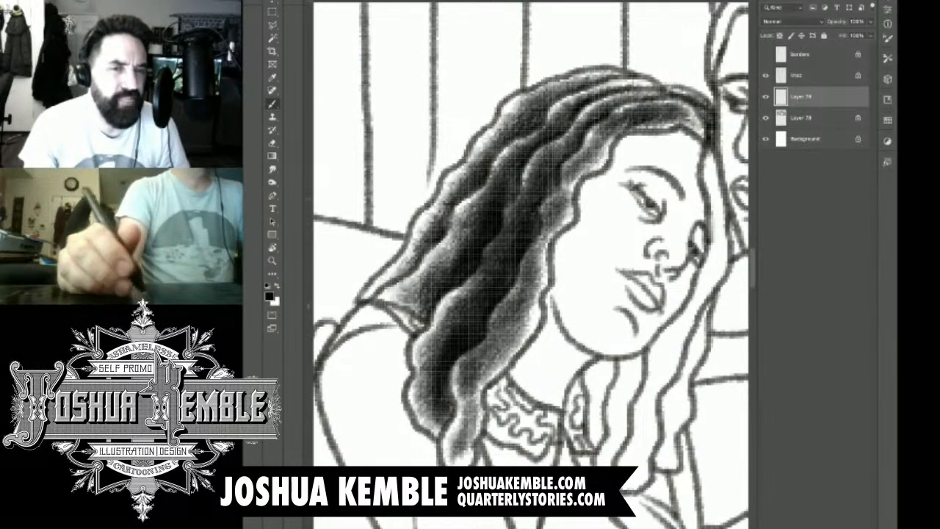
pyautogui.moveTo(467, 285); pyautogui.dragTo(437, 333)
# Step: Brush dark tone onto the hair lock hanging below the woman's chin beside the collar, and erase the spill past its outer edge
pyautogui.moveTo(559, 235); pyautogui.dragTo(482, 224)
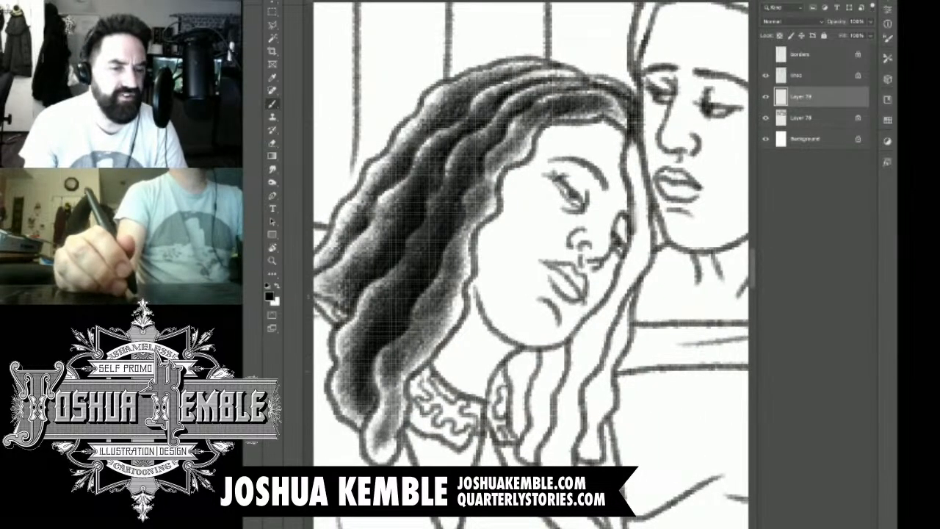
pyautogui.moveTo(536, 356)
pyautogui.mouseDown()
pyautogui.moveTo(492, 447)
pyautogui.moveTo(507, 394)
pyautogui.mouseUp()
pyautogui.moveTo(548, 340)
pyautogui.mouseDown()
pyautogui.moveTo(516, 388)
pyautogui.moveTo(526, 397)
pyautogui.moveTo(517, 438)
pyautogui.mouseUp()
pyautogui.moveTo(541, 389); pyautogui.dragTo(527, 434)
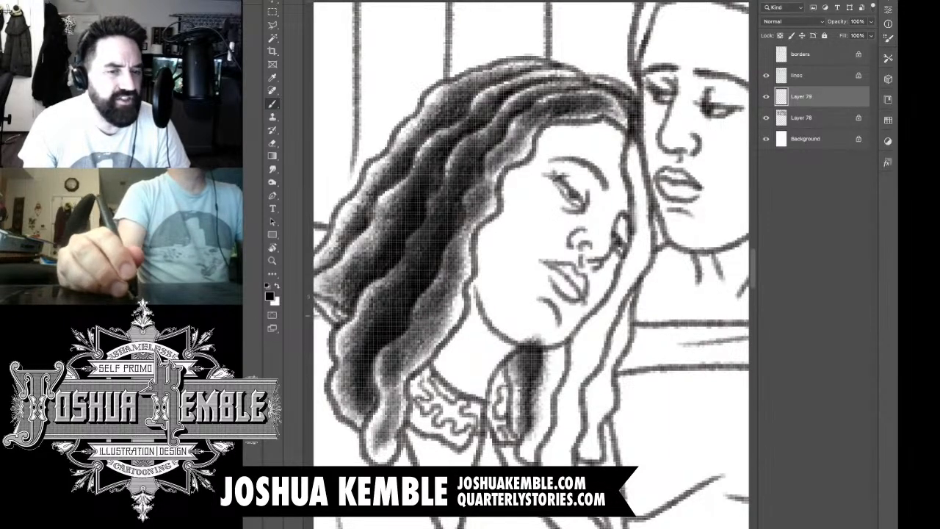
pyautogui.press('e')
pyautogui.moveTo(527, 340)
pyautogui.mouseDown()
pyautogui.moveTo(514, 352)
pyautogui.moveTo(531, 350)
pyautogui.moveTo(542, 375)
pyautogui.moveTo(535, 445)
pyautogui.mouseUp()
# Step: Shade the adjacent lock below the jaw down to its tip and erase the tone crossing its outer contour
pyautogui.press('b')
pyautogui.moveTo(547, 402); pyautogui.dragTo(537, 443)
pyautogui.moveTo(550, 367); pyautogui.dragTo(544, 420)
pyautogui.moveTo(559, 339)
pyautogui.mouseDown()
pyautogui.moveTo(542, 408)
pyautogui.moveTo(558, 392)
pyautogui.moveTo(550, 426)
pyautogui.mouseUp()
pyautogui.moveTo(562, 389); pyautogui.dragTo(524, 463)
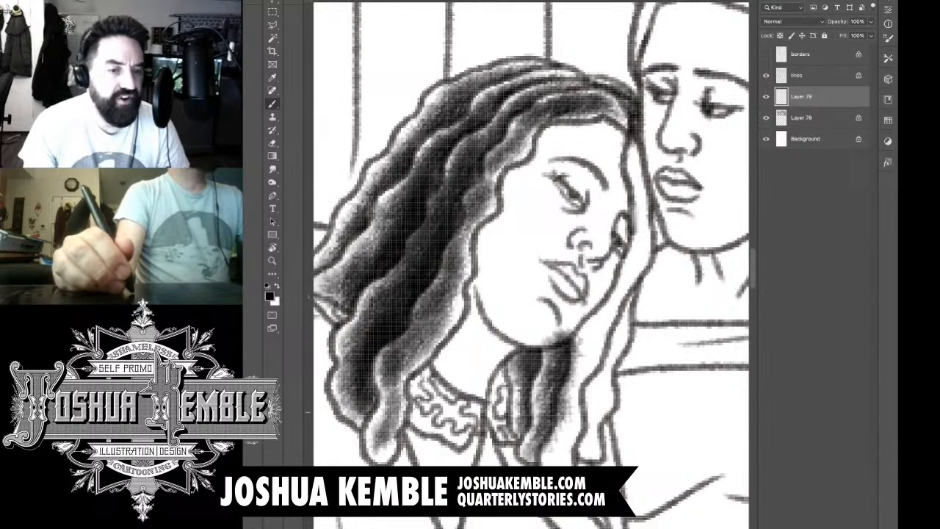
pyautogui.moveTo(558, 416)
pyautogui.mouseDown()
pyautogui.moveTo(520, 463)
pyautogui.moveTo(559, 422)
pyautogui.moveTo(577, 337)
pyautogui.moveTo(545, 341)
pyautogui.moveTo(575, 346)
pyautogui.mouseUp()
pyautogui.press('e')
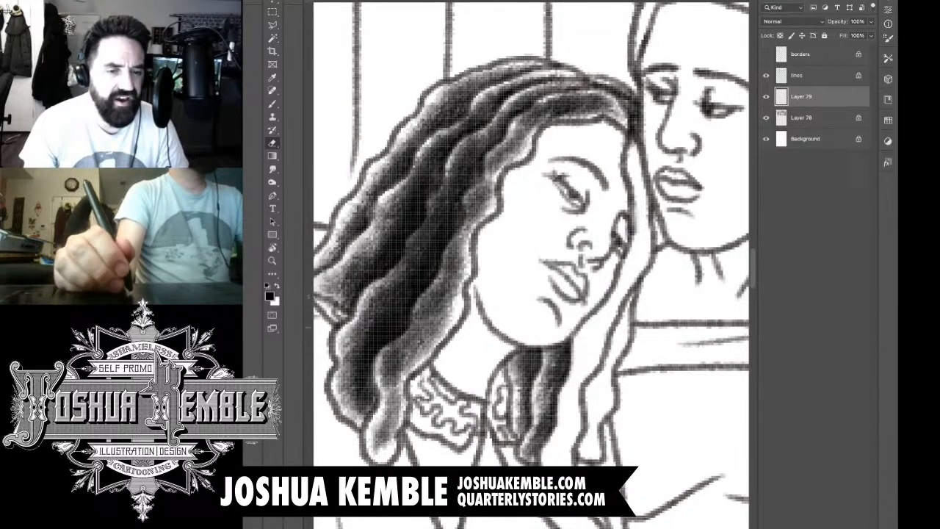
# Step: Brush dark tone up the locks framing the leaning woman's far cheek, and erase the spill over her cheek and jaw
pyautogui.press('b')
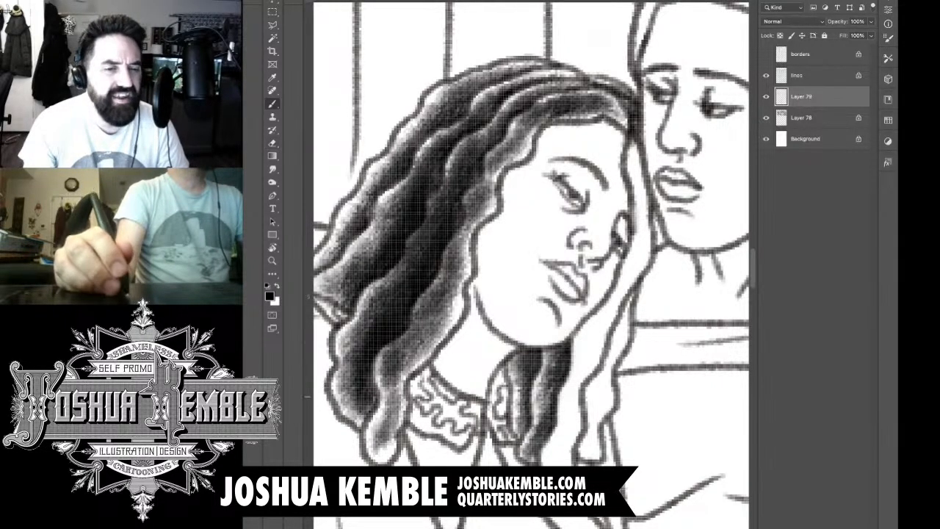
pyautogui.moveTo(562, 463); pyautogui.dragTo(582, 367)
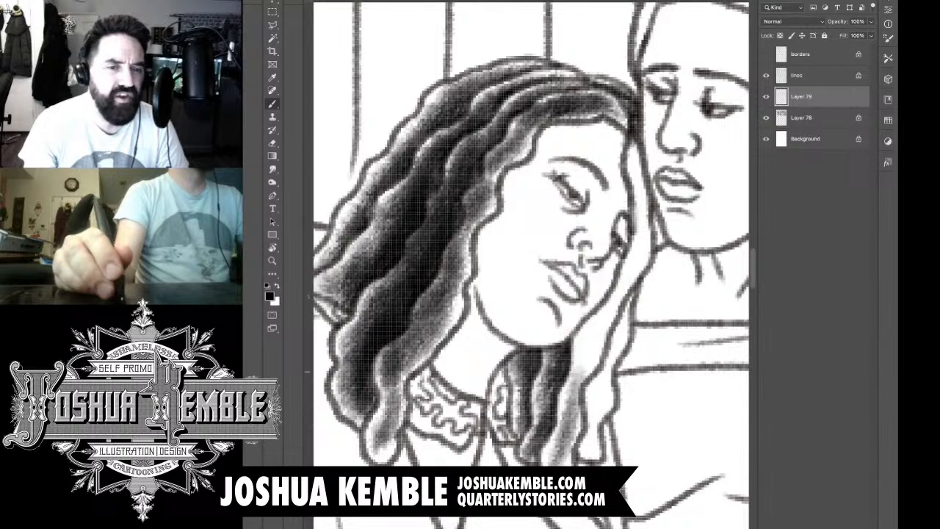
pyautogui.moveTo(570, 413)
pyautogui.mouseDown()
pyautogui.moveTo(592, 356)
pyautogui.moveTo(598, 298)
pyautogui.mouseUp()
pyautogui.moveTo(576, 371)
pyautogui.mouseDown()
pyautogui.moveTo(602, 286)
pyautogui.moveTo(621, 287)
pyautogui.mouseUp()
pyautogui.moveTo(588, 340); pyautogui.dragTo(633, 249)
pyautogui.moveTo(606, 290)
pyautogui.mouseDown()
pyautogui.moveTo(639, 216)
pyautogui.moveTo(637, 155)
pyautogui.mouseUp()
pyautogui.moveTo(633, 261)
pyautogui.mouseDown()
pyautogui.moveTo(646, 147)
pyautogui.moveTo(651, 184)
pyautogui.mouseUp()
pyautogui.moveTo(617, 293); pyautogui.dragTo(640, 237)
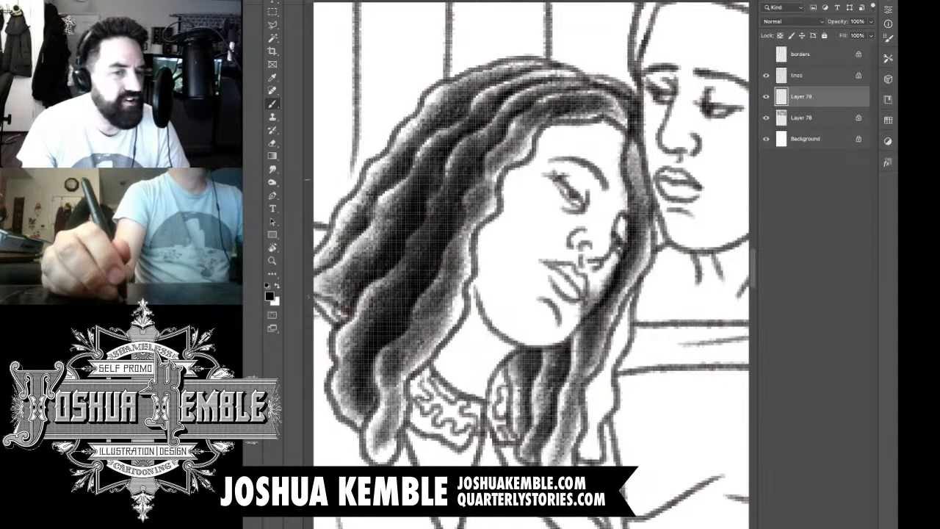
pyautogui.press('e')
pyautogui.moveTo(623, 160)
pyautogui.mouseDown()
pyautogui.moveTo(629, 224)
pyautogui.moveTo(591, 301)
pyautogui.mouseUp()
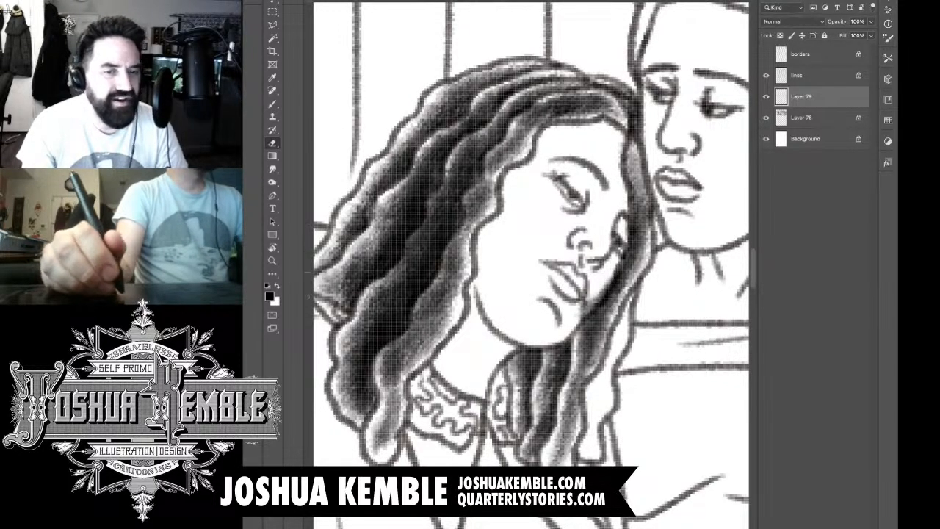
pyautogui.moveTo(618, 273); pyautogui.dragTo(582, 321)
pyautogui.moveTo(617, 279); pyautogui.dragTo(596, 314)
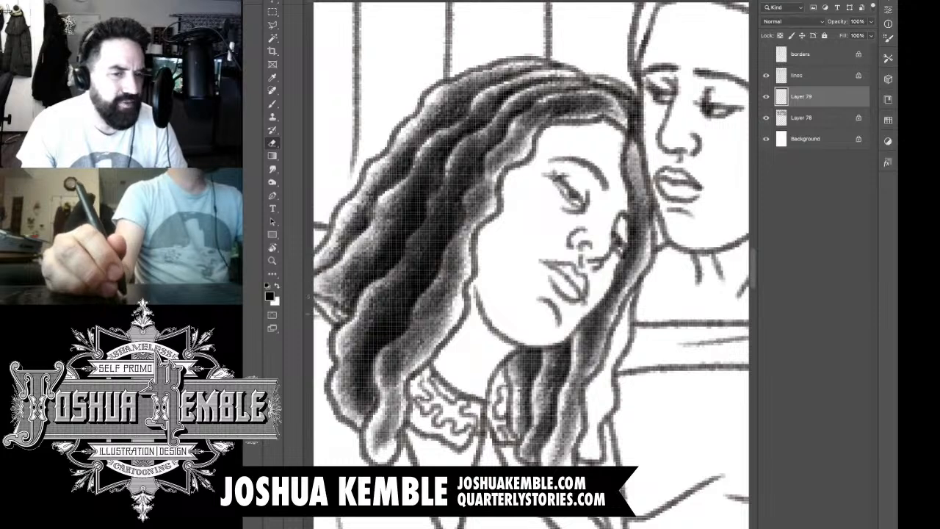
# Step: Shade the outermost hair lock beside the second woman's dress down to its tip
pyautogui.press('b')
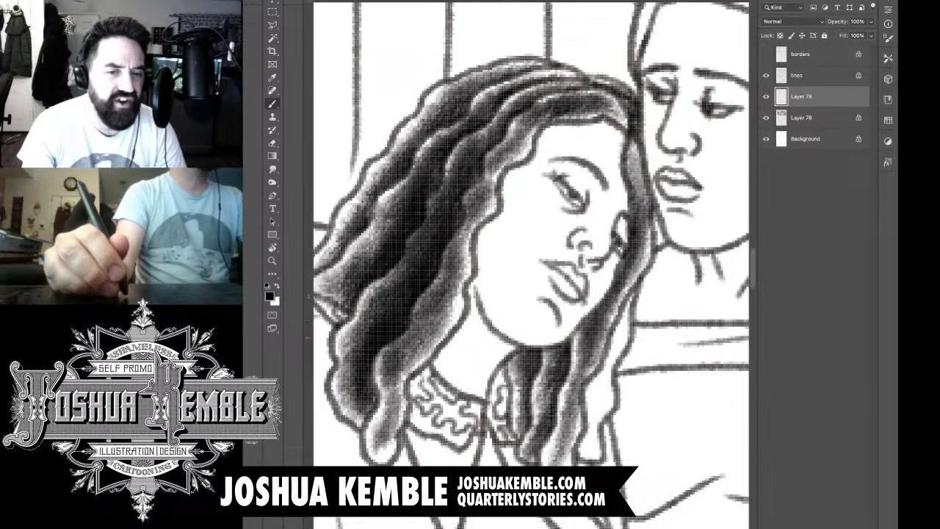
pyautogui.moveTo(624, 310); pyautogui.dragTo(588, 403)
pyautogui.moveTo(606, 366)
pyautogui.mouseDown()
pyautogui.moveTo(580, 412)
pyautogui.moveTo(581, 463)
pyautogui.mouseUp()
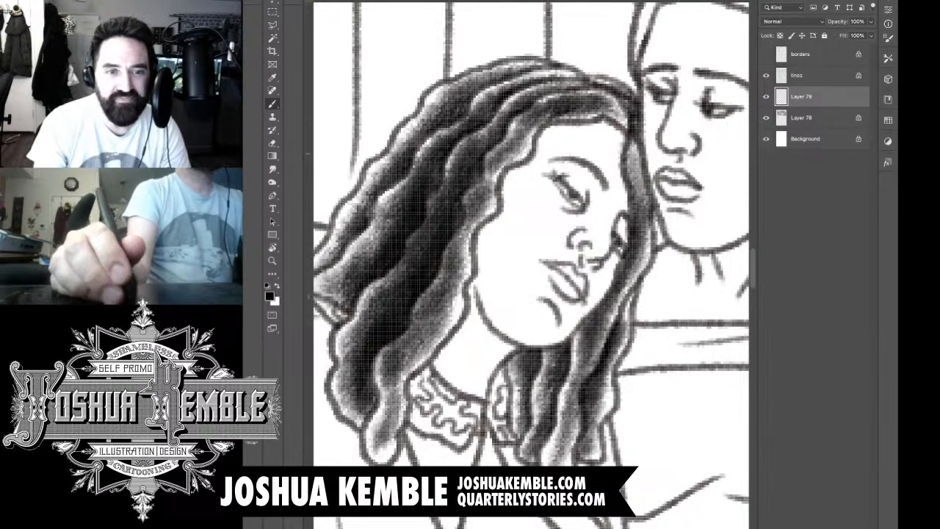
# Step: Brush light tone over the leaning woman's forehead, eye sockets, nose, lips and chin
pyautogui.moveTo(594, 129); pyautogui.dragTo(559, 139)
pyautogui.moveTo(607, 115); pyautogui.dragTo(541, 159)
pyautogui.moveTo(559, 137)
pyautogui.mouseDown()
pyautogui.moveTo(525, 169)
pyautogui.moveTo(584, 183)
pyautogui.moveTo(607, 205)
pyautogui.moveTo(606, 225)
pyautogui.mouseUp()
pyautogui.moveTo(596, 194)
pyautogui.mouseDown()
pyautogui.moveTo(588, 222)
pyautogui.moveTo(618, 250)
pyautogui.moveTo(594, 282)
pyautogui.moveTo(572, 248)
pyautogui.moveTo(586, 302)
pyautogui.moveTo(554, 324)
pyautogui.moveTo(580, 309)
pyautogui.mouseUp()
pyautogui.moveTo(541, 342)
pyautogui.mouseDown()
pyautogui.moveTo(592, 305)
pyautogui.moveTo(607, 279)
pyautogui.moveTo(603, 262)
pyautogui.moveTo(626, 235)
pyautogui.moveTo(621, 150)
pyautogui.moveTo(624, 205)
pyautogui.mouseUp()
pyautogui.moveTo(528, 148); pyautogui.dragTo(498, 192)
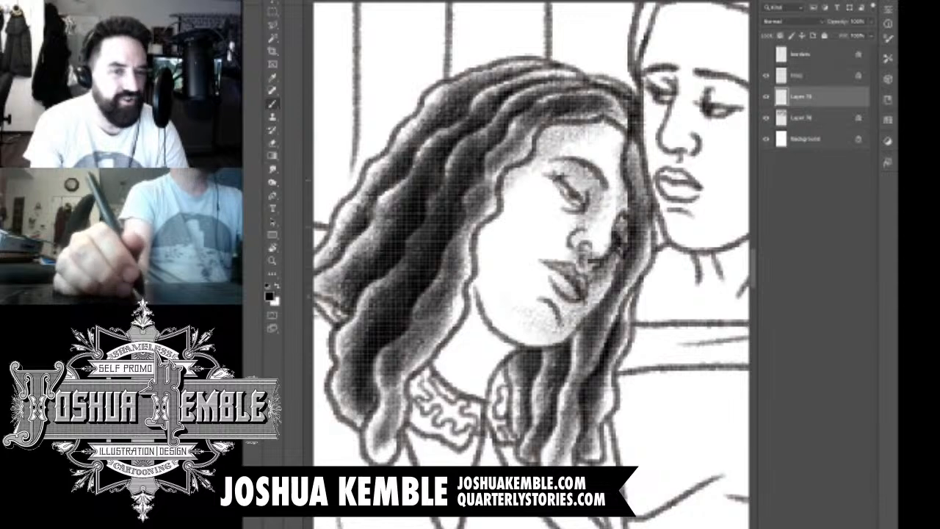
# Step: Shade the edge of her face along the near hairline and darken the neck under the jaw down to the collar
pyautogui.moveTo(533, 166); pyautogui.dragTo(463, 262)
pyautogui.moveTo(496, 217); pyautogui.dragTo(438, 397)
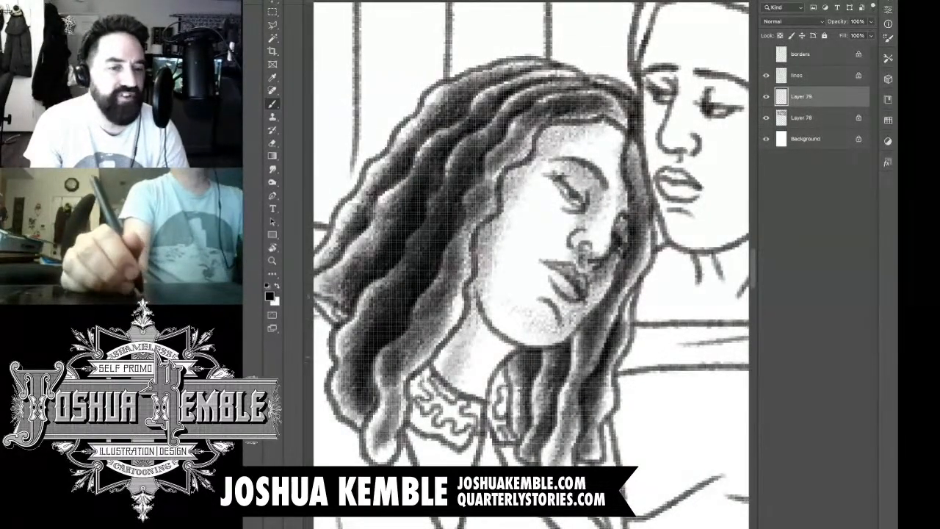
pyautogui.moveTo(474, 325)
pyautogui.mouseDown()
pyautogui.moveTo(416, 389)
pyautogui.moveTo(426, 379)
pyautogui.moveTo(460, 409)
pyautogui.mouseUp()
pyautogui.moveTo(471, 330); pyautogui.dragTo(532, 232)
pyautogui.moveTo(618, 79)
pyautogui.mouseDown()
pyautogui.moveTo(598, 103)
pyautogui.moveTo(591, 88)
pyautogui.mouseUp()
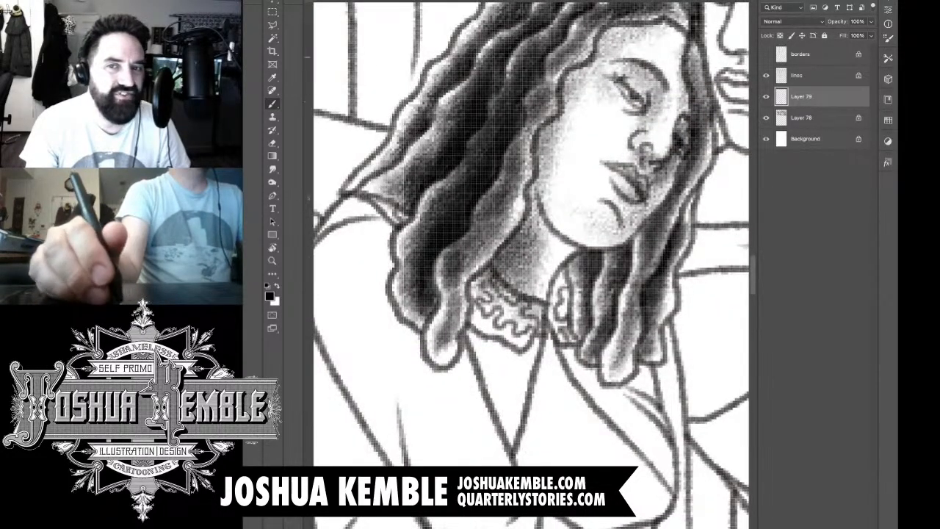
pyautogui.moveTo(605, 49); pyautogui.dragTo(567, 92)
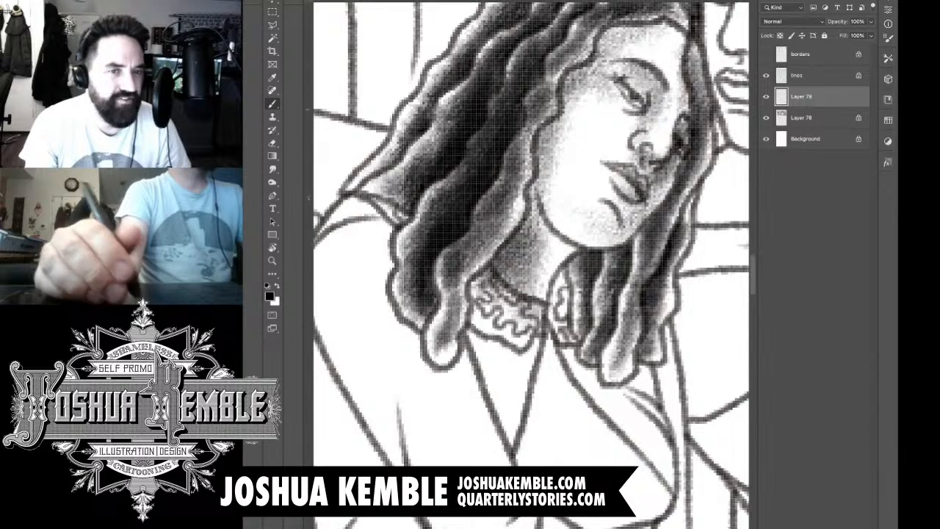
pyautogui.moveTo(580, 221); pyautogui.dragTo(533, 229)
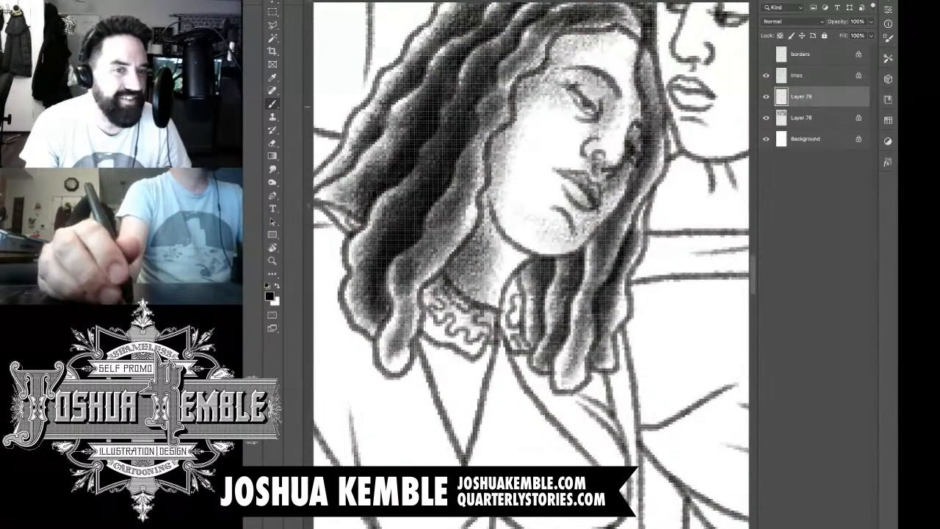
# Step: Touch up the soft tone on the far side of the forehead and along the chin
pyautogui.scroll(-15, 577, 114)
pyautogui.scroll(10, 585, 110)
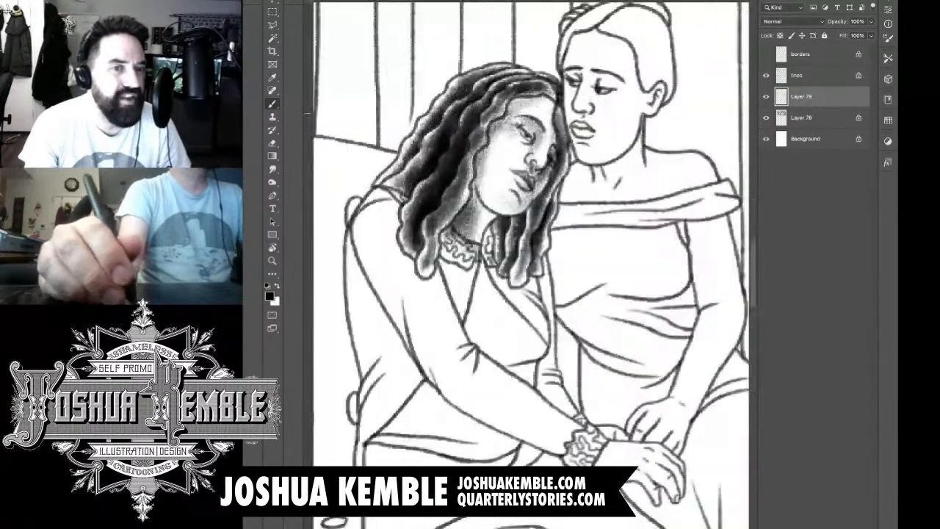
pyautogui.scroll(4, 563, 140)
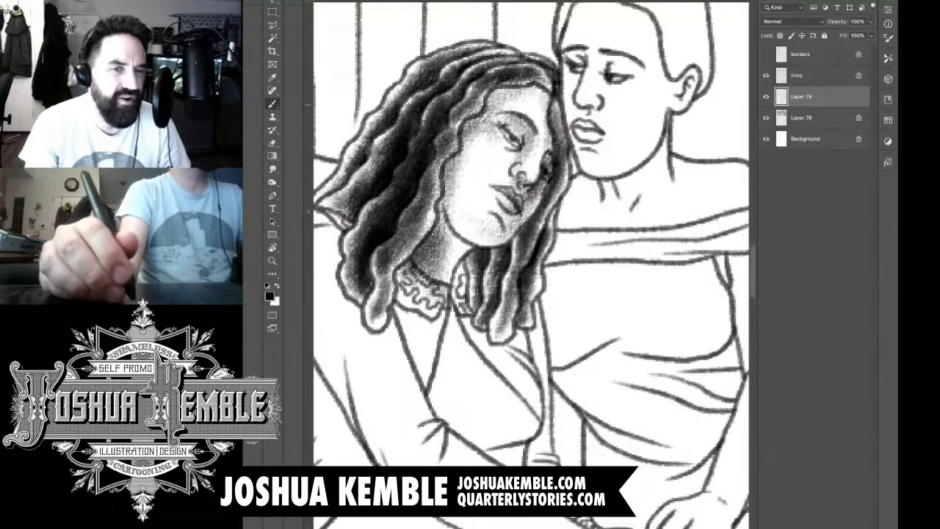
pyautogui.moveTo(534, 91); pyautogui.dragTo(550, 153)
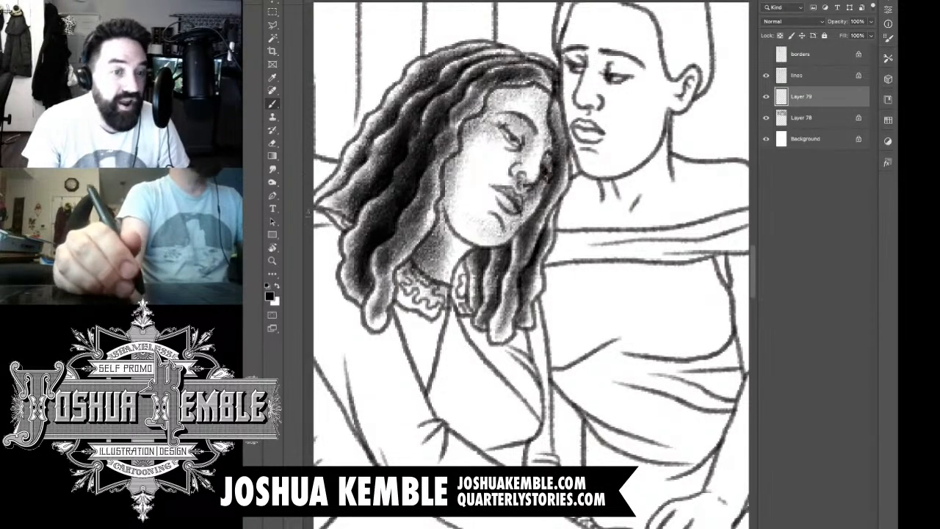
pyautogui.moveTo(484, 234); pyautogui.dragTo(493, 231)
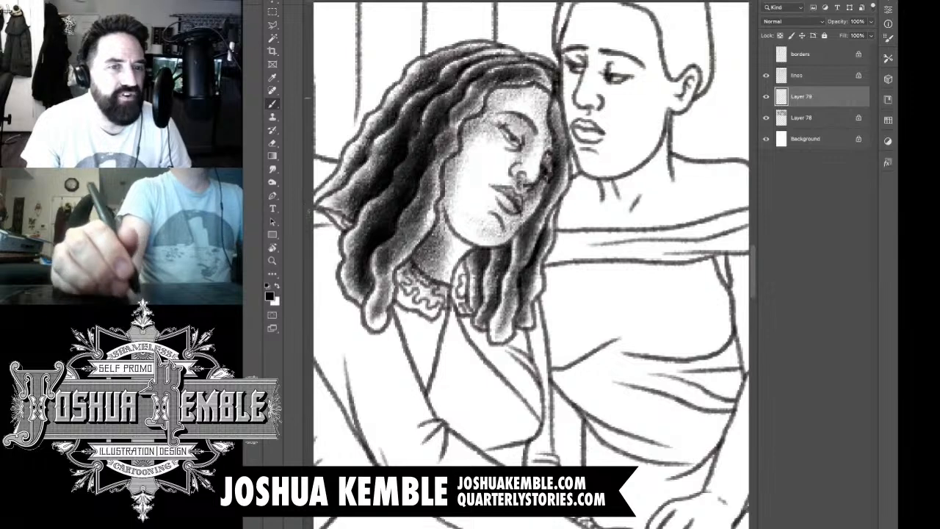
# Step: Brush tone onto both sides of the leaning woman's patterned collar
pyautogui.moveTo(470, 297); pyautogui.dragTo(493, 259)
pyautogui.moveTo(468, 191); pyautogui.dragTo(490, 214)
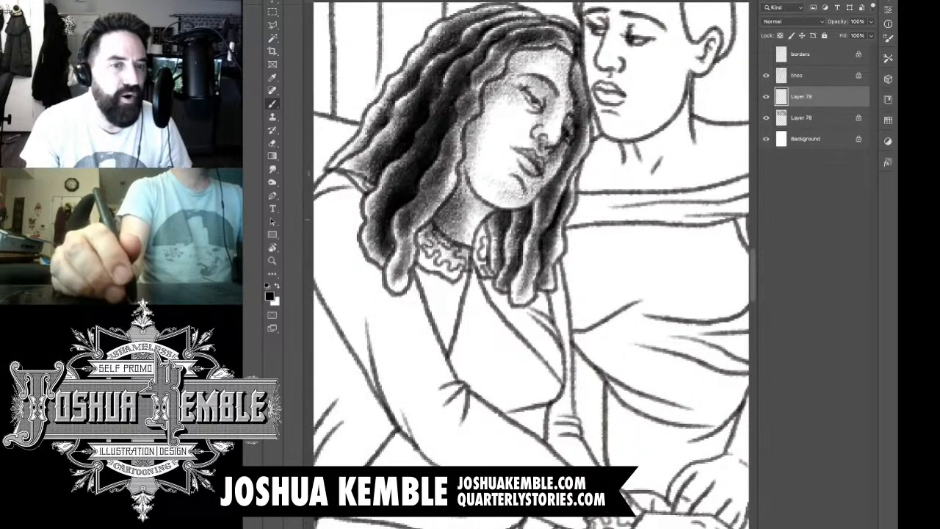
pyautogui.moveTo(470, 287); pyautogui.dragTo(527, 250)
pyautogui.moveTo(542, 188)
pyautogui.mouseDown()
pyautogui.moveTo(530, 242)
pyautogui.moveTo(537, 207)
pyautogui.mouseUp()
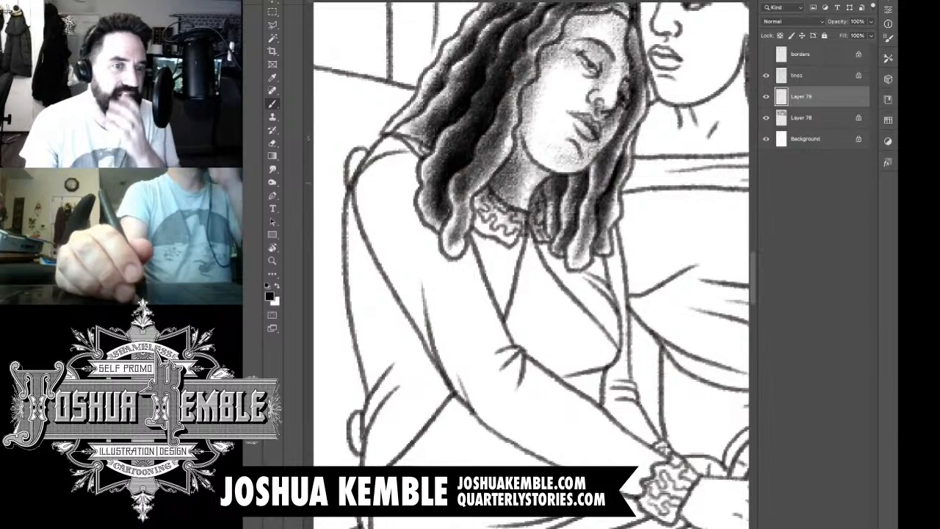
pyautogui.moveTo(480, 203); pyautogui.dragTo(510, 219)
pyautogui.moveTo(476, 216)
pyautogui.mouseDown()
pyautogui.moveTo(497, 232)
pyautogui.moveTo(491, 215)
pyautogui.mouseUp()
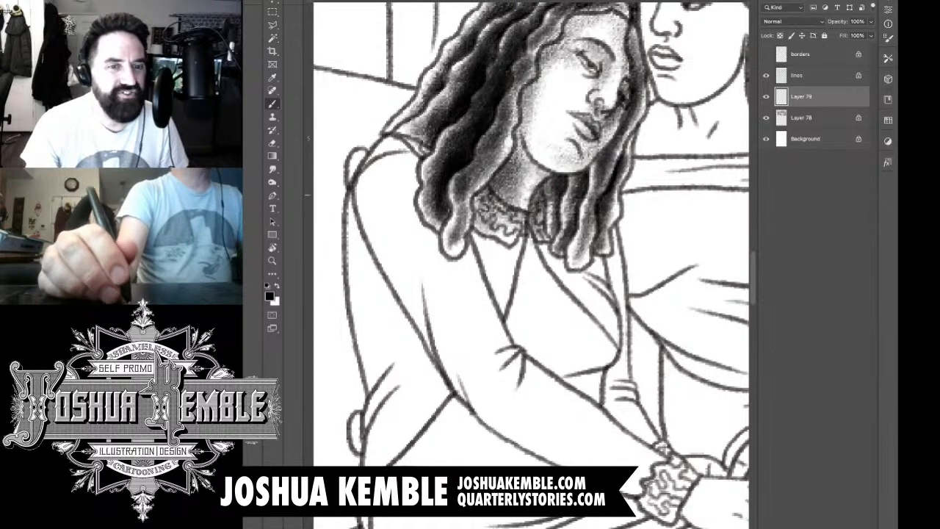
# Step: Shade the leaning woman's far sleeve from under the hair to the wrist, and erase the spill over the bodice and near forearm
pyautogui.moveTo(525, 316); pyautogui.dragTo(492, 254)
pyautogui.moveTo(586, 248); pyautogui.dragTo(577, 185)
pyautogui.moveTo(584, 254); pyautogui.dragTo(584, 323)
pyautogui.moveTo(587, 275)
pyautogui.mouseDown()
pyautogui.moveTo(598, 346)
pyautogui.moveTo(588, 379)
pyautogui.mouseUp()
pyautogui.moveTo(587, 323); pyautogui.dragTo(623, 400)
pyautogui.moveTo(595, 360)
pyautogui.mouseDown()
pyautogui.moveTo(646, 417)
pyautogui.moveTo(610, 363)
pyautogui.moveTo(607, 387)
pyautogui.mouseUp()
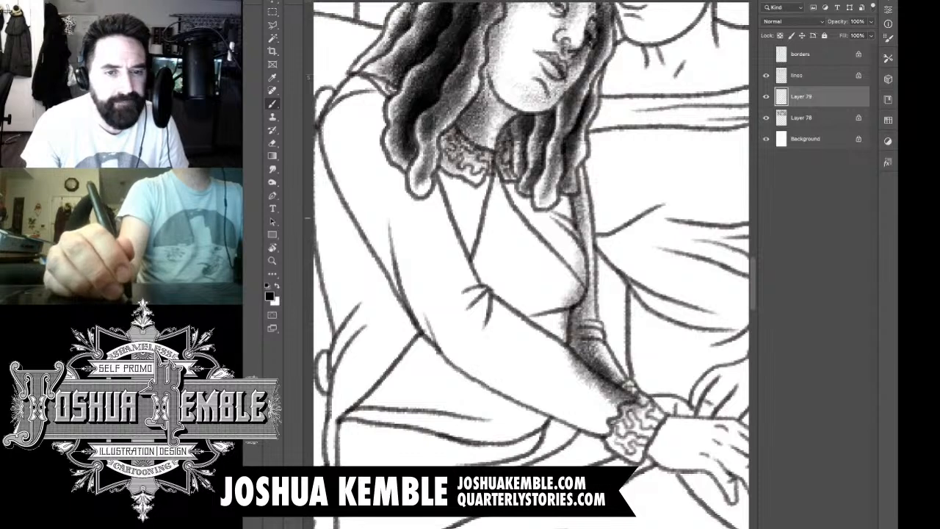
pyautogui.press('e')
pyautogui.moveTo(571, 208)
pyautogui.mouseDown()
pyautogui.moveTo(580, 264)
pyautogui.moveTo(566, 304)
pyautogui.moveTo(570, 362)
pyautogui.moveTo(640, 407)
pyautogui.moveTo(623, 397)
pyautogui.moveTo(639, 416)
pyautogui.mouseUp()
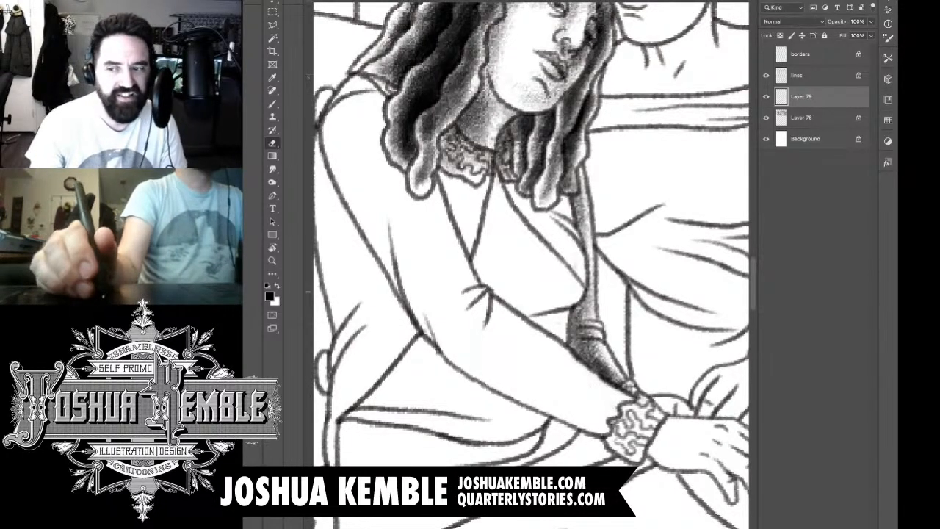
pyautogui.moveTo(529, 280); pyautogui.dragTo(569, 307)
# Step: Brush textured tone over the front of the bodice, deepening the shadows beside the near sleeve and on the collar
pyautogui.press('b')
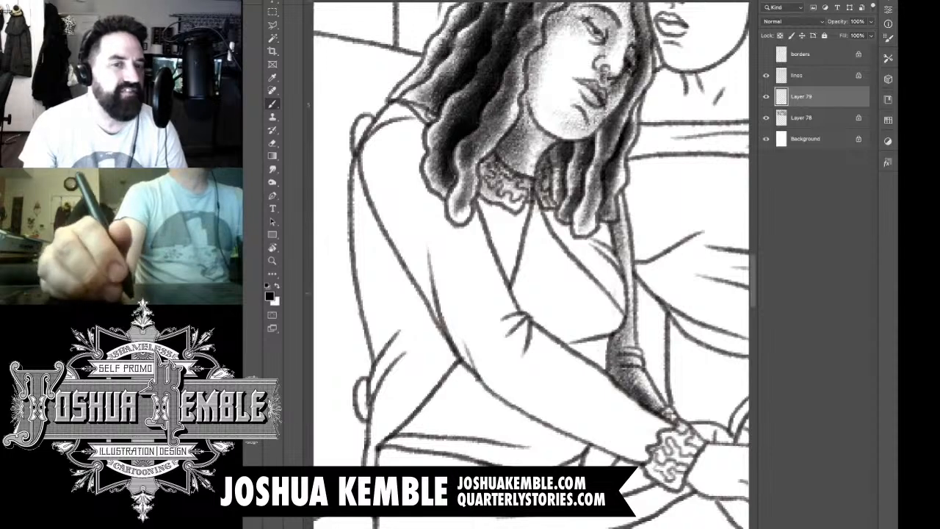
pyautogui.moveTo(604, 303)
pyautogui.mouseDown()
pyautogui.moveTo(565, 317)
pyautogui.moveTo(501, 308)
pyautogui.moveTo(587, 288)
pyautogui.moveTo(569, 275)
pyautogui.mouseUp()
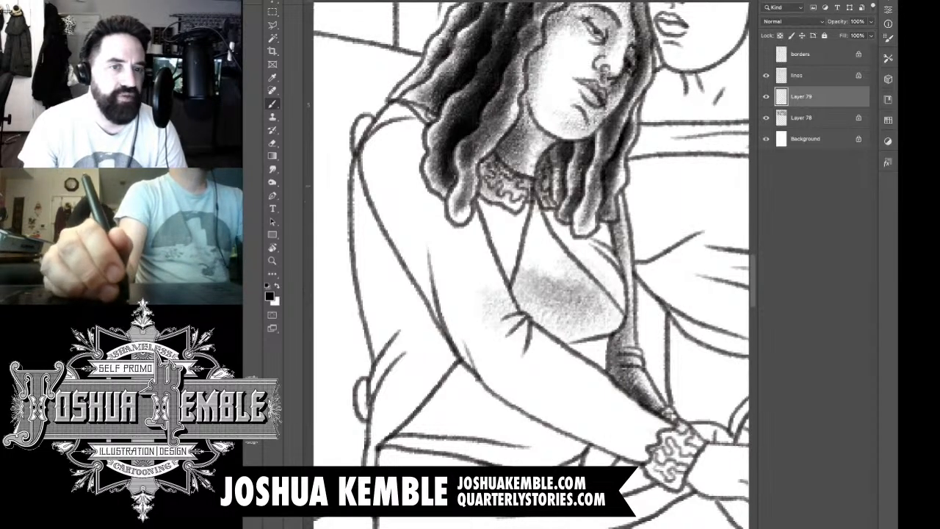
pyautogui.moveTo(602, 232)
pyautogui.mouseDown()
pyautogui.moveTo(588, 247)
pyautogui.moveTo(592, 233)
pyautogui.moveTo(552, 225)
pyautogui.moveTo(564, 225)
pyautogui.moveTo(528, 188)
pyautogui.mouseUp()
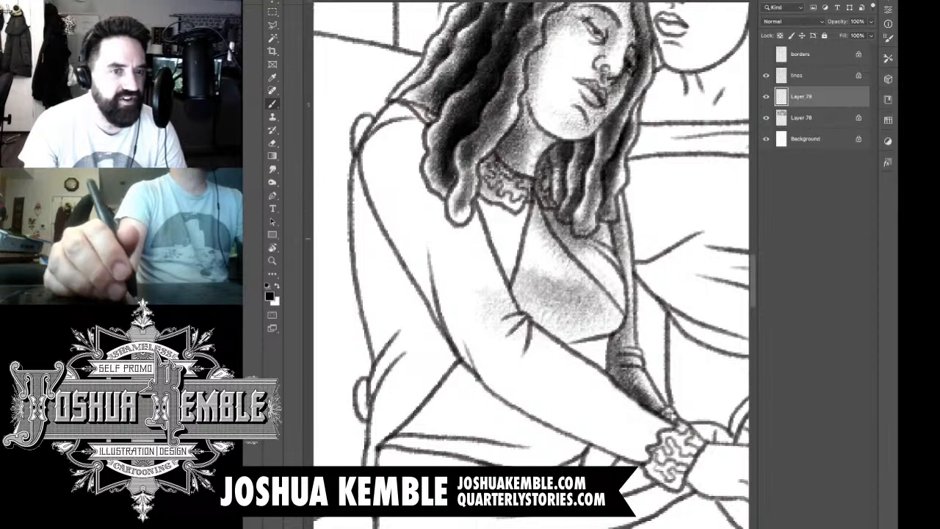
pyautogui.moveTo(568, 265)
pyautogui.mouseDown()
pyautogui.moveTo(548, 229)
pyautogui.moveTo(530, 250)
pyautogui.moveTo(516, 221)
pyautogui.moveTo(507, 254)
pyautogui.moveTo(515, 291)
pyautogui.moveTo(554, 346)
pyautogui.moveTo(522, 352)
pyautogui.mouseUp()
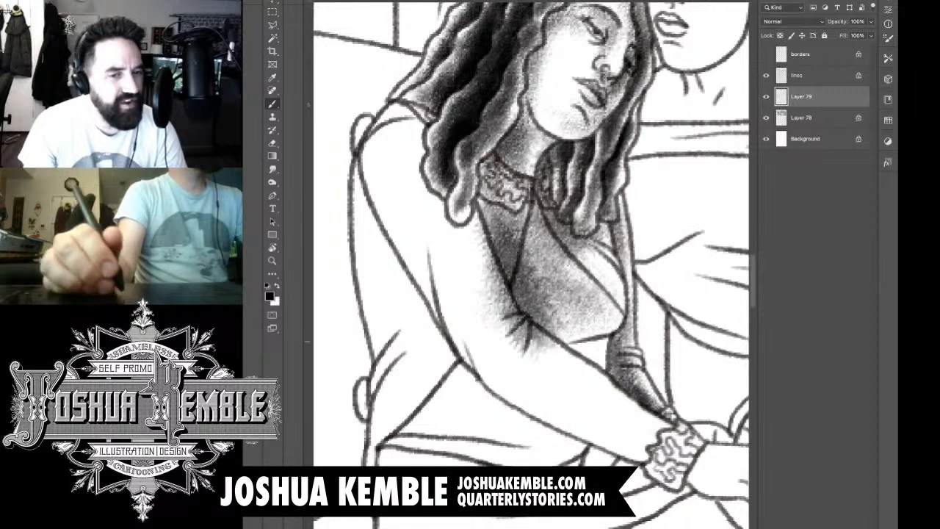
pyautogui.moveTo(506, 294)
pyautogui.mouseDown()
pyautogui.moveTo(557, 353)
pyautogui.moveTo(573, 336)
pyautogui.moveTo(584, 341)
pyautogui.moveTo(556, 354)
pyautogui.moveTo(565, 368)
pyautogui.moveTo(594, 352)
pyautogui.moveTo(514, 227)
pyautogui.moveTo(509, 200)
pyautogui.moveTo(485, 254)
pyautogui.moveTo(489, 175)
pyautogui.mouseUp()
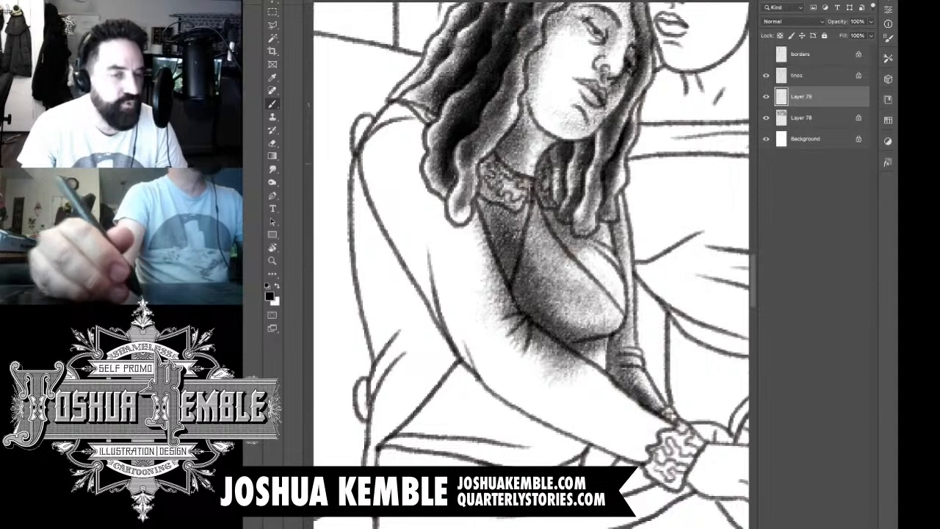
pyautogui.moveTo(507, 224); pyautogui.dragTo(481, 163)
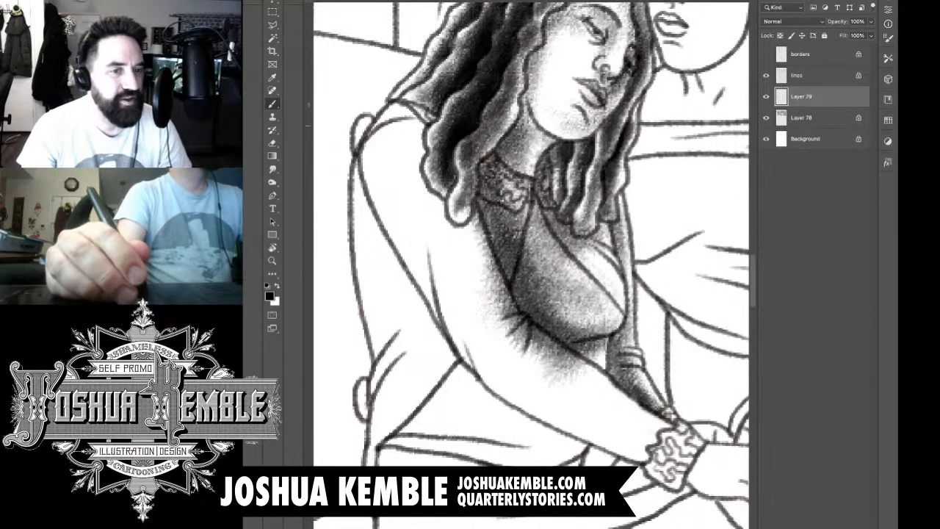
# Step: Erase the bodice tone spilled onto the near sleeve and touch up the shading along the forearm's upper edge
pyautogui.press('e')
pyautogui.moveTo(474, 169)
pyautogui.mouseDown()
pyautogui.moveTo(463, 206)
pyautogui.moveTo(472, 152)
pyautogui.moveTo(469, 174)
pyautogui.moveTo(477, 163)
pyautogui.mouseUp()
pyautogui.press('super+z')
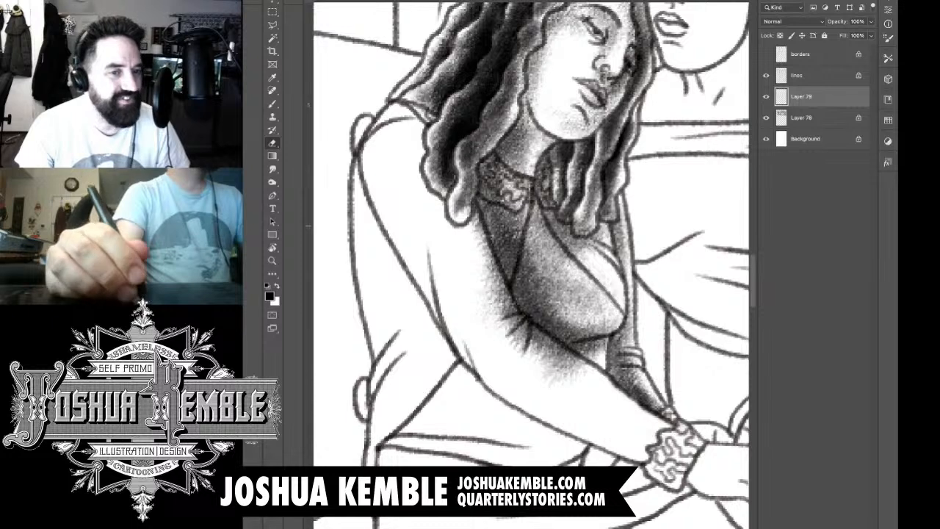
pyautogui.moveTo(477, 214)
pyautogui.mouseDown()
pyautogui.moveTo(517, 323)
pyautogui.moveTo(473, 222)
pyautogui.mouseUp()
pyautogui.moveTo(487, 316)
pyautogui.mouseDown()
pyautogui.moveTo(521, 345)
pyautogui.moveTo(528, 324)
pyautogui.moveTo(567, 366)
pyautogui.moveTo(582, 369)
pyautogui.moveTo(579, 360)
pyautogui.moveTo(563, 375)
pyautogui.mouseUp()
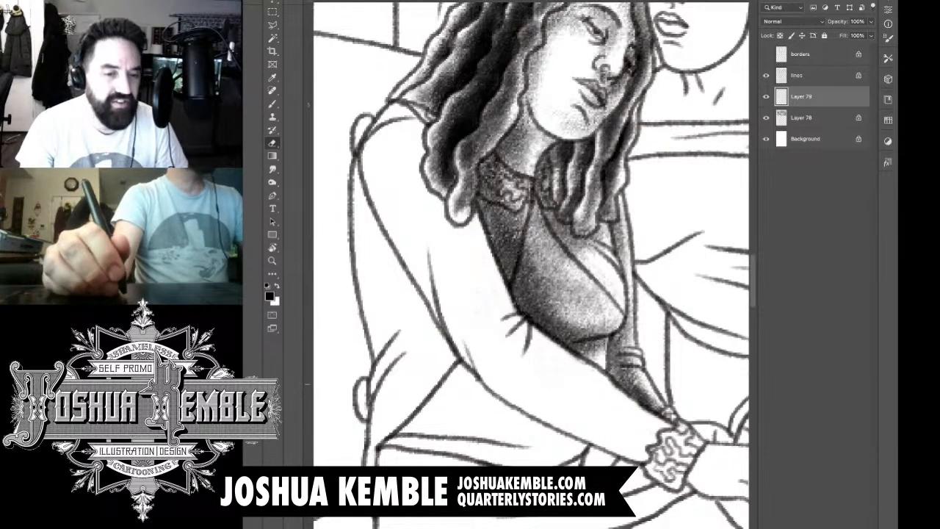
pyautogui.moveTo(582, 367); pyautogui.dragTo(575, 356)
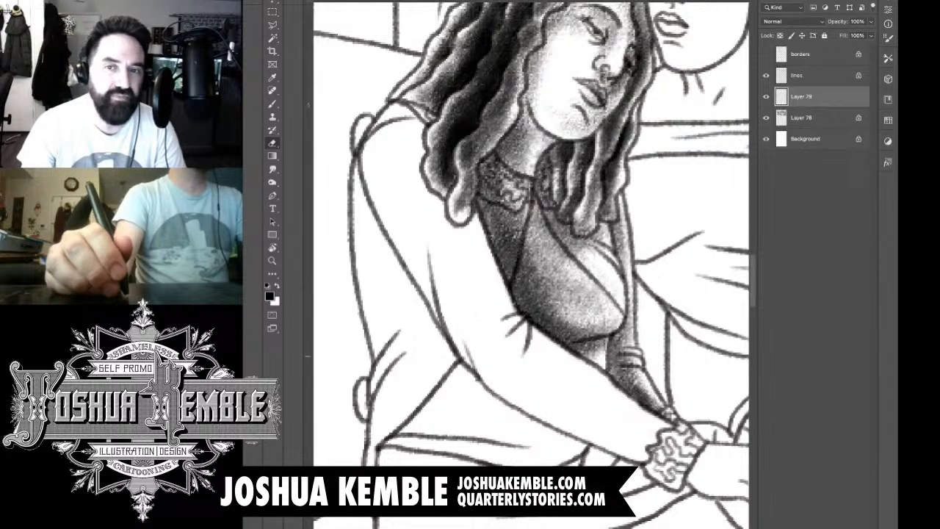
pyautogui.press('b')
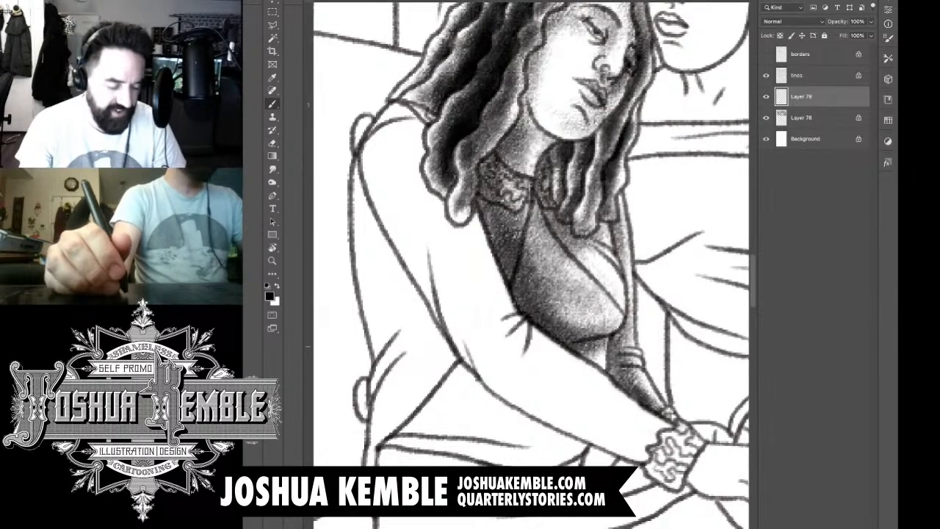
pyautogui.moveTo(589, 345)
pyautogui.mouseDown()
pyautogui.moveTo(601, 375)
pyautogui.moveTo(548, 371)
pyautogui.mouseUp()
pyautogui.press('e')
# Step: Brush tone down the leaning woman's near sleeve from the shoulder along the upper arm
pyautogui.scroll(-6, 609, 370)
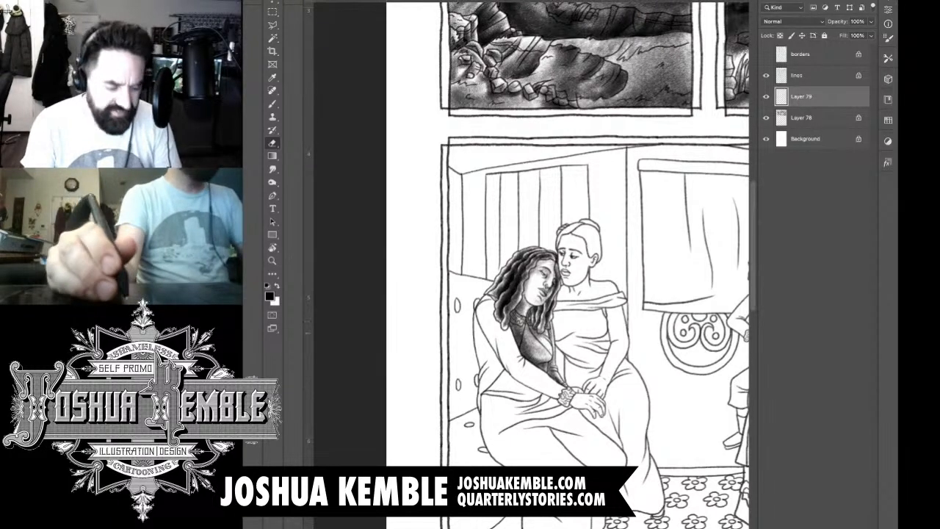
pyautogui.press('super+plus')
pyautogui.press('super+plus')
pyautogui.moveTo(529, 323); pyautogui.dragTo(570, 228)
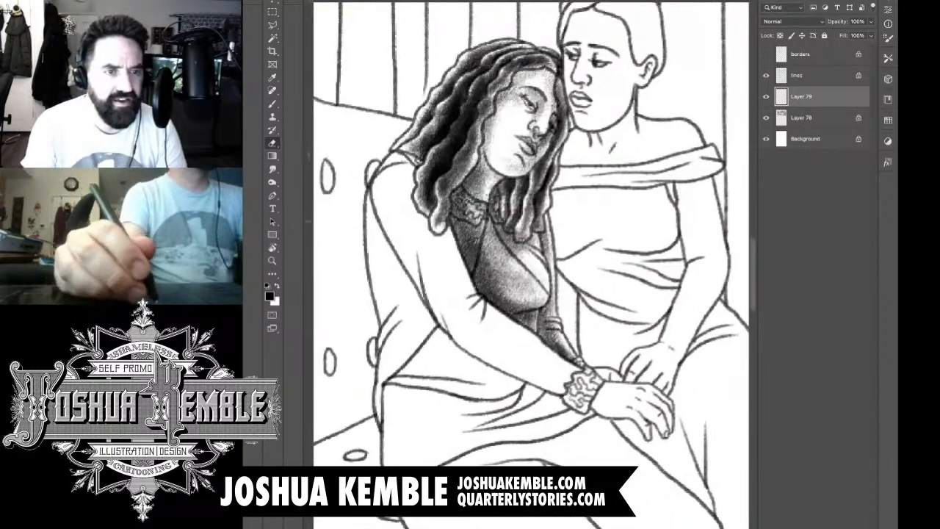
pyautogui.press('b')
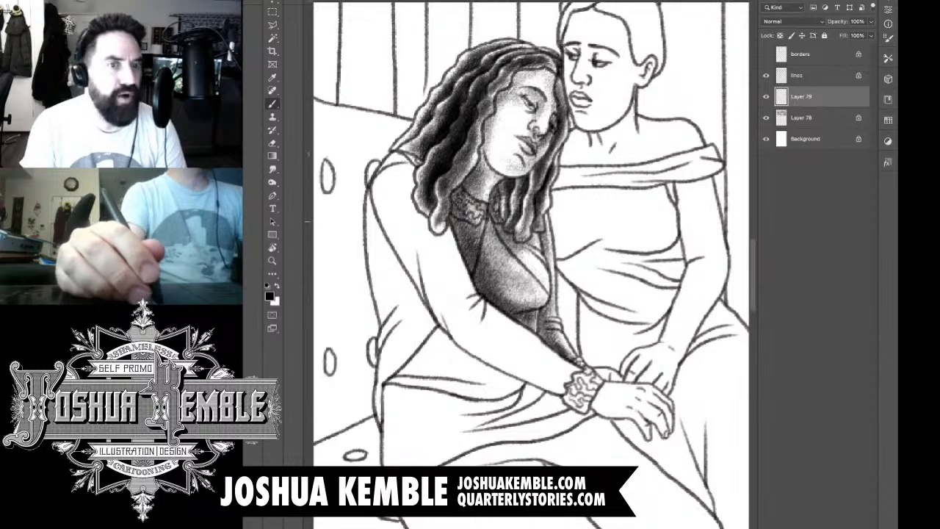
pyautogui.moveTo(406, 163)
pyautogui.mouseDown()
pyautogui.moveTo(402, 188)
pyautogui.moveTo(397, 176)
pyautogui.moveTo(401, 231)
pyautogui.moveTo(413, 169)
pyautogui.moveTo(409, 264)
pyautogui.moveTo(403, 191)
pyautogui.moveTo(417, 272)
pyautogui.mouseUp()
# Step: Build up dark tone along the near forearm from the elbow to the patterned cuff
pyautogui.moveTo(453, 303)
pyautogui.mouseDown()
pyautogui.moveTo(463, 328)
pyautogui.moveTo(470, 312)
pyautogui.moveTo(465, 342)
pyautogui.moveTo(518, 362)
pyautogui.mouseUp()
pyautogui.moveTo(519, 362); pyautogui.dragTo(549, 370)
pyautogui.moveTo(492, 318); pyautogui.dragTo(584, 391)
pyautogui.moveTo(529, 368); pyautogui.dragTo(569, 386)
pyautogui.moveTo(485, 339); pyautogui.dragTo(551, 376)
pyautogui.moveTo(454, 328); pyautogui.dragTo(525, 367)
pyautogui.moveTo(462, 334); pyautogui.dragTo(555, 394)
pyautogui.moveTo(482, 325); pyautogui.dragTo(590, 397)
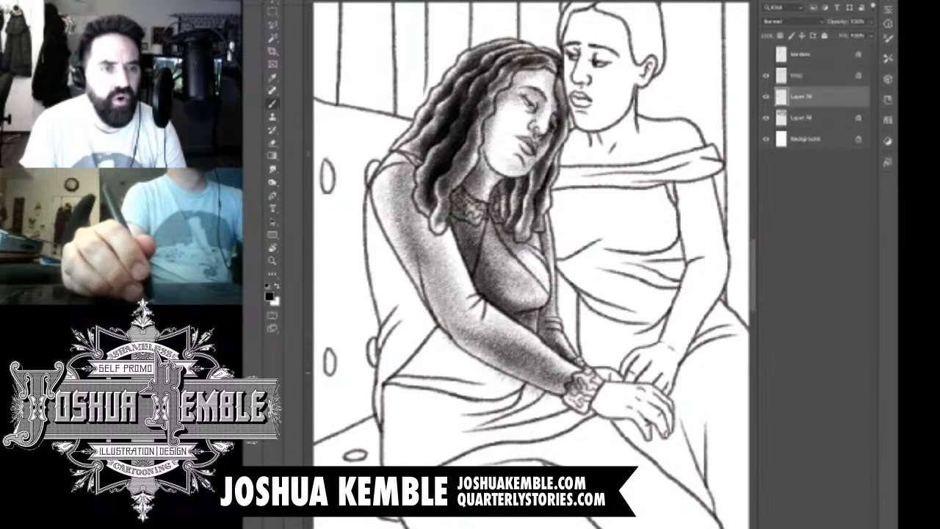
# Step: Deepen the textured tone on the near sleeve around the lower forearm and across the upper arm beside the hair
pyautogui.moveTo(550, 361)
pyautogui.mouseDown()
pyautogui.moveTo(582, 381)
pyautogui.moveTo(579, 389)
pyautogui.mouseUp()
pyautogui.moveTo(443, 268); pyautogui.dragTo(415, 212)
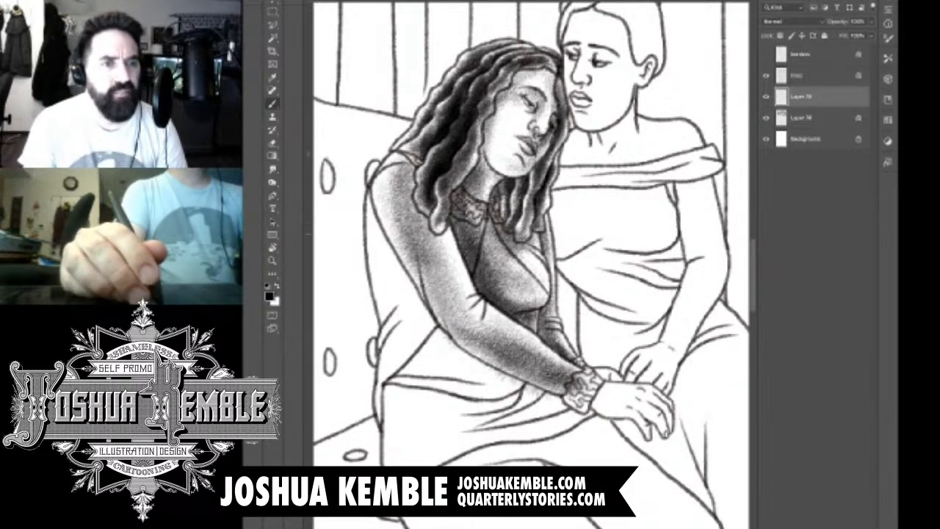
pyautogui.moveTo(449, 247)
pyautogui.mouseDown()
pyautogui.moveTo(406, 218)
pyautogui.moveTo(403, 194)
pyautogui.mouseUp()
pyautogui.moveTo(434, 224)
pyautogui.mouseDown()
pyautogui.moveTo(402, 159)
pyautogui.moveTo(388, 154)
pyautogui.moveTo(419, 171)
pyautogui.moveTo(431, 210)
pyautogui.mouseUp()
# Step: Erase the tone on the hair lock hanging over the near shoulder and brush its shading back in
pyautogui.press('e')
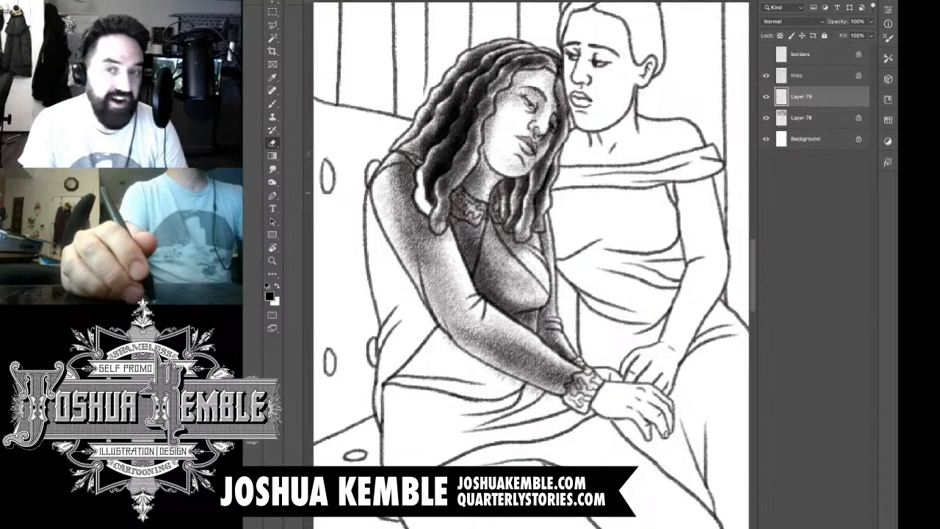
pyautogui.press('b')
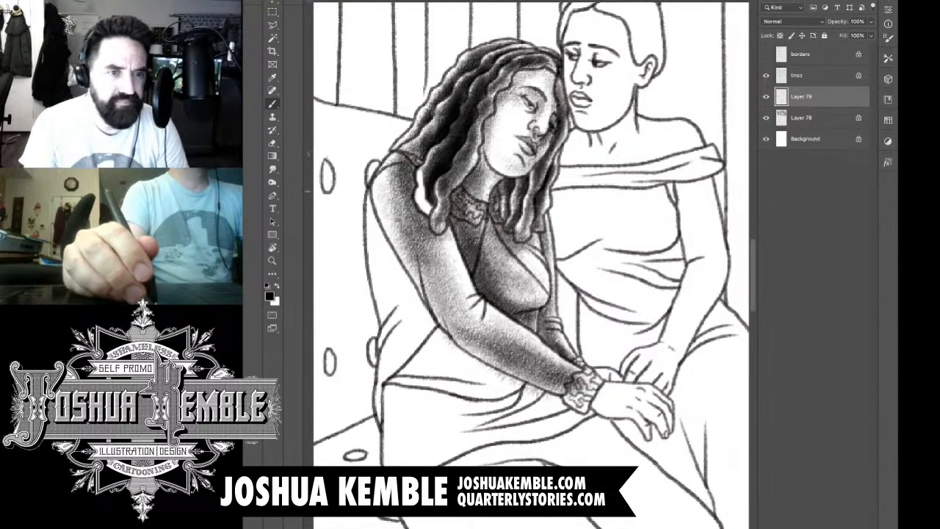
pyautogui.moveTo(419, 172)
pyautogui.mouseDown()
pyautogui.moveTo(423, 205)
pyautogui.moveTo(439, 216)
pyautogui.mouseUp()
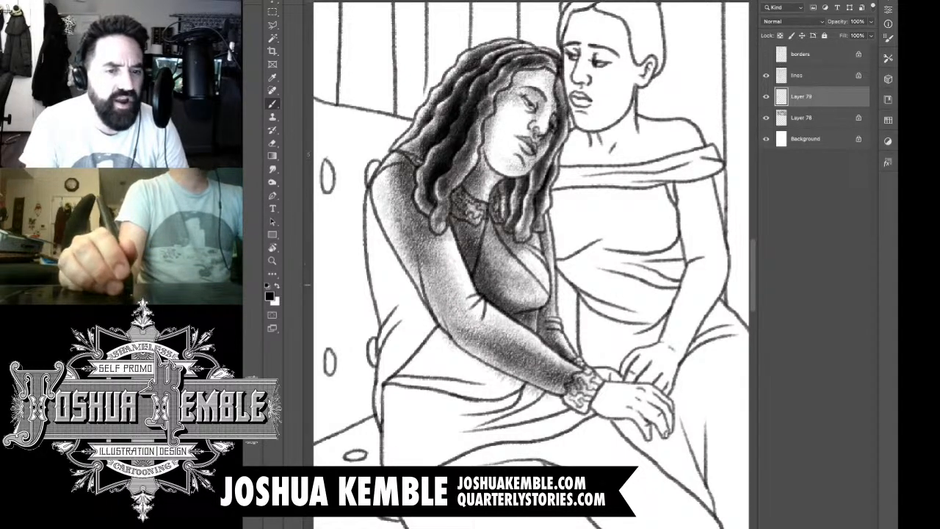
# Step: Tone the patterned cuff of the near sleeve and shade the leaning woman's near hand from fingertips to wrist
pyautogui.moveTo(574, 376)
pyautogui.mouseDown()
pyautogui.moveTo(567, 390)
pyautogui.moveTo(587, 385)
pyautogui.mouseUp()
pyautogui.press('e')
pyautogui.press('b')
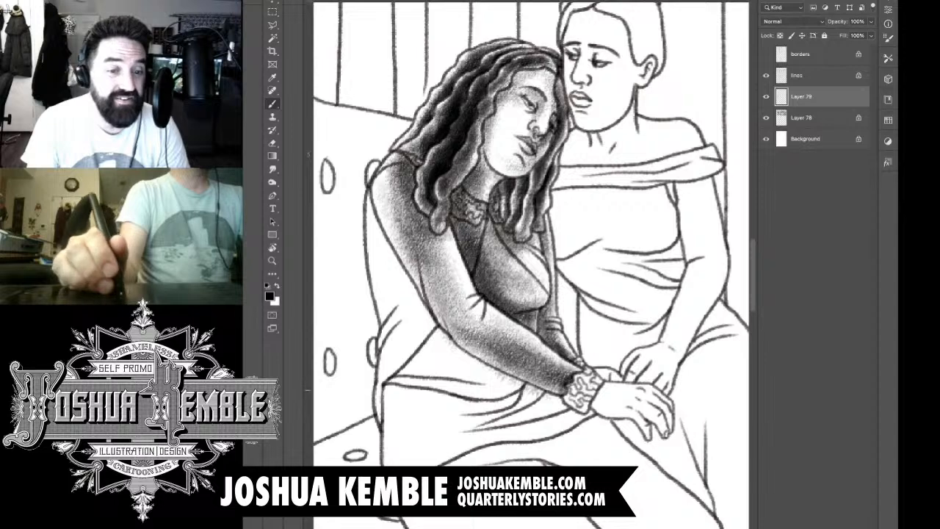
pyautogui.moveTo(579, 398)
pyautogui.mouseDown()
pyautogui.moveTo(579, 381)
pyautogui.moveTo(588, 388)
pyautogui.mouseUp()
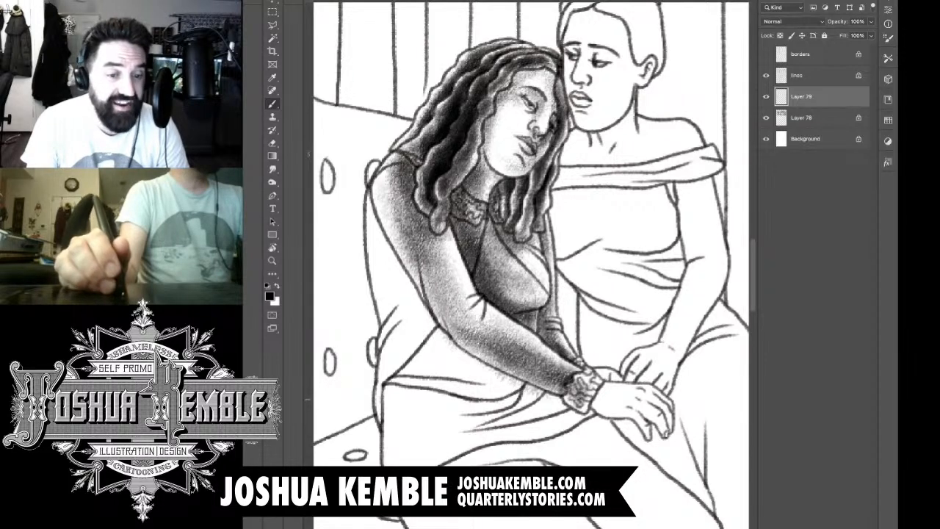
pyautogui.moveTo(645, 430)
pyautogui.mouseDown()
pyautogui.moveTo(602, 404)
pyautogui.moveTo(597, 387)
pyautogui.moveTo(645, 410)
pyautogui.moveTo(663, 439)
pyautogui.mouseUp()
pyautogui.moveTo(648, 413)
pyautogui.mouseDown()
pyautogui.moveTo(657, 422)
pyautogui.moveTo(635, 395)
pyautogui.moveTo(590, 384)
pyautogui.moveTo(601, 404)
pyautogui.mouseUp()
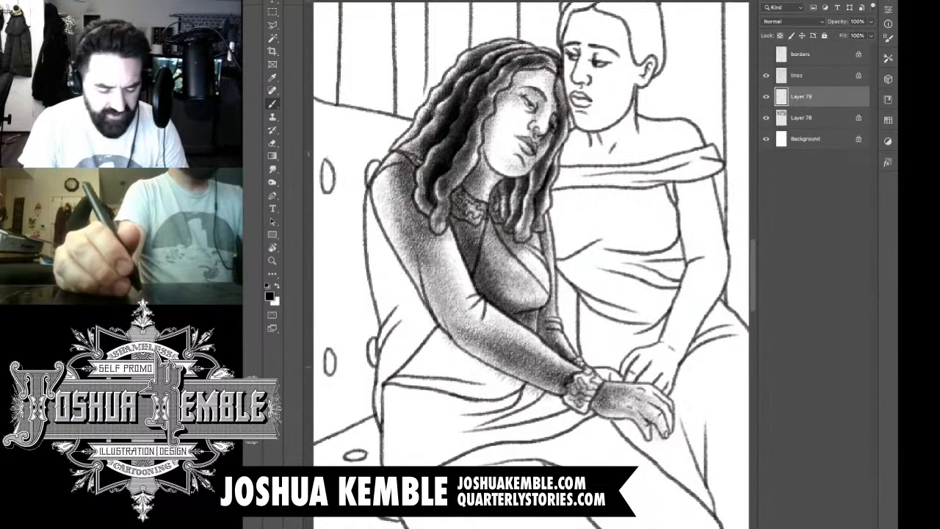
# Step: Add a new layer and brush textured tone behind the near arm, over the dress's back, waist and upper skirt
pyautogui.hotkey('ctrl', 'shift', 'alt', 'n')
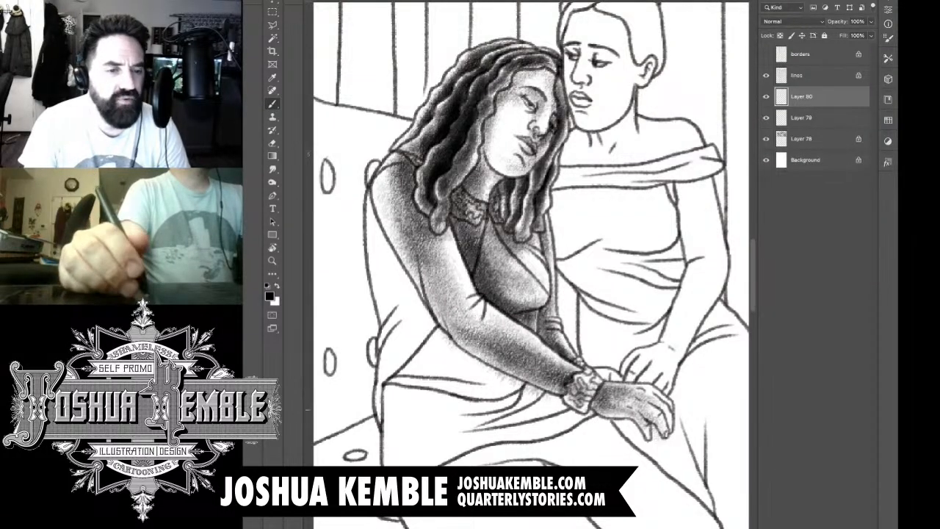
pyautogui.moveTo(601, 414)
pyautogui.mouseDown()
pyautogui.moveTo(589, 423)
pyautogui.moveTo(429, 343)
pyautogui.mouseUp()
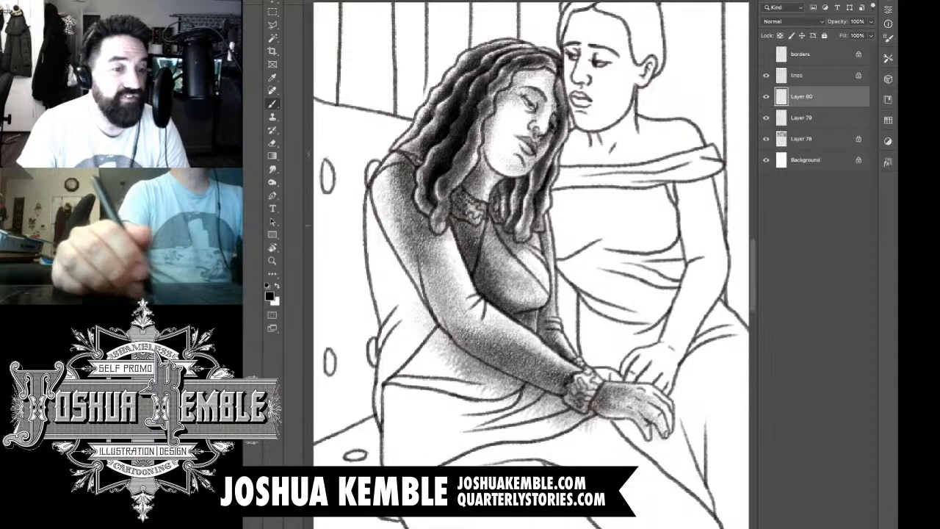
pyautogui.moveTo(375, 220)
pyautogui.mouseDown()
pyautogui.moveTo(403, 311)
pyautogui.moveTo(464, 373)
pyautogui.mouseUp()
pyautogui.moveTo(390, 246); pyautogui.dragTo(463, 364)
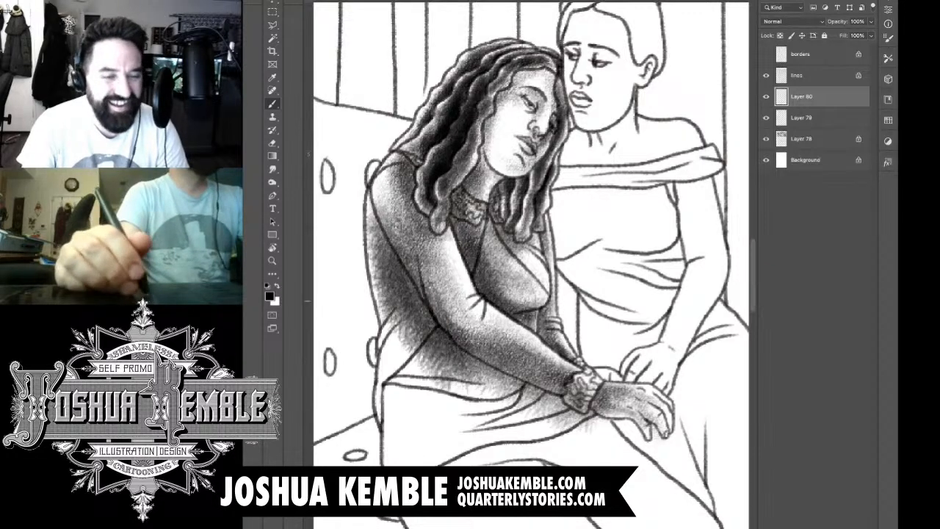
# Step: Build up darker shadow beneath the forearm, across the waist folds and up along the back of the dress
pyautogui.moveTo(411, 317)
pyautogui.mouseDown()
pyautogui.moveTo(464, 367)
pyautogui.moveTo(445, 376)
pyautogui.moveTo(551, 419)
pyautogui.mouseUp()
pyautogui.moveTo(492, 375); pyautogui.dragTo(580, 437)
pyautogui.moveTo(537, 389)
pyautogui.mouseDown()
pyautogui.moveTo(596, 438)
pyautogui.moveTo(569, 404)
pyautogui.moveTo(437, 331)
pyautogui.mouseUp()
pyautogui.moveTo(434, 272); pyautogui.dragTo(390, 344)
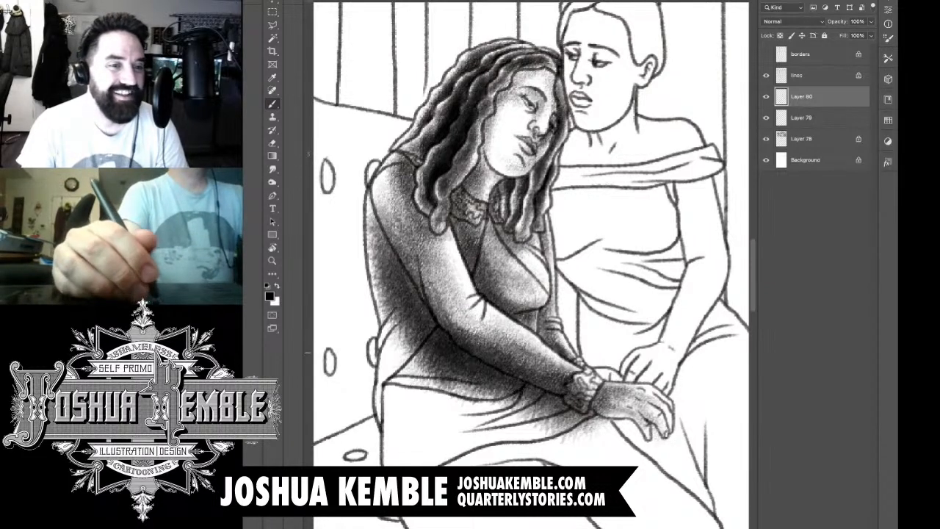
pyautogui.moveTo(417, 292); pyautogui.dragTo(387, 376)
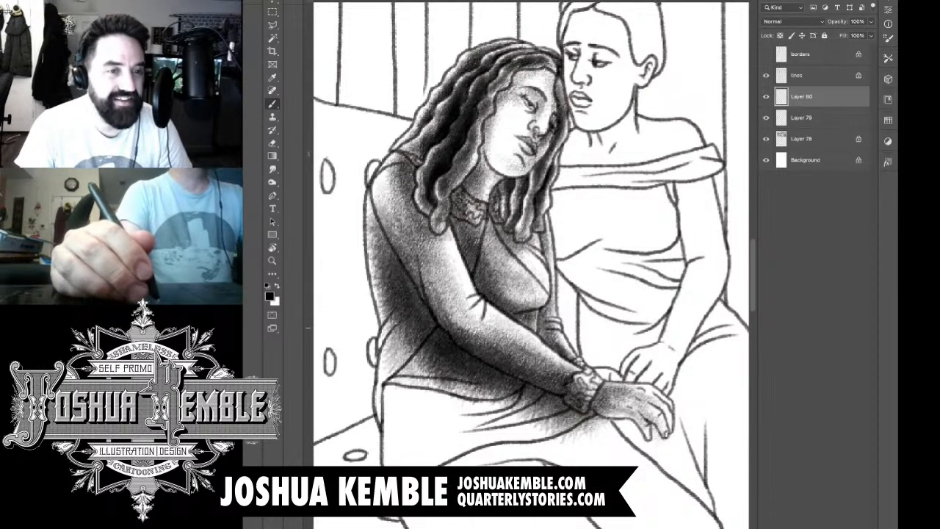
pyautogui.moveTo(394, 289)
pyautogui.mouseDown()
pyautogui.moveTo(376, 213)
pyautogui.moveTo(390, 192)
pyautogui.moveTo(382, 253)
pyautogui.mouseUp()
# Step: Erase the shadow tone spilled onto the near sleeve from the shoulder down to the cuff
pyautogui.press('e')
pyautogui.moveTo(381, 213)
pyautogui.mouseDown()
pyautogui.moveTo(394, 246)
pyautogui.moveTo(392, 198)
pyautogui.mouseUp()
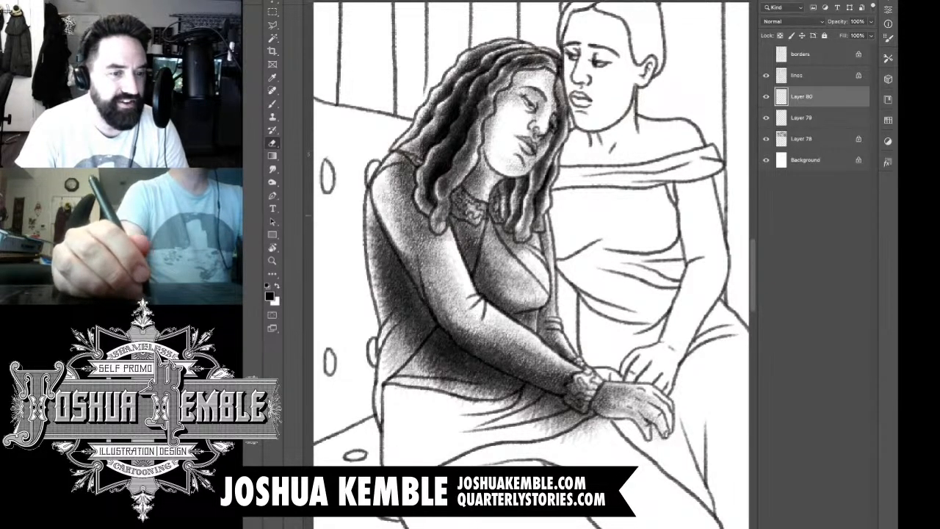
pyautogui.moveTo(401, 246)
pyautogui.mouseDown()
pyautogui.moveTo(451, 327)
pyautogui.moveTo(511, 362)
pyautogui.mouseUp()
pyautogui.moveTo(452, 332)
pyautogui.mouseDown()
pyautogui.moveTo(513, 358)
pyautogui.moveTo(529, 381)
pyautogui.moveTo(604, 409)
pyautogui.moveTo(592, 412)
pyautogui.moveTo(578, 381)
pyautogui.mouseUp()
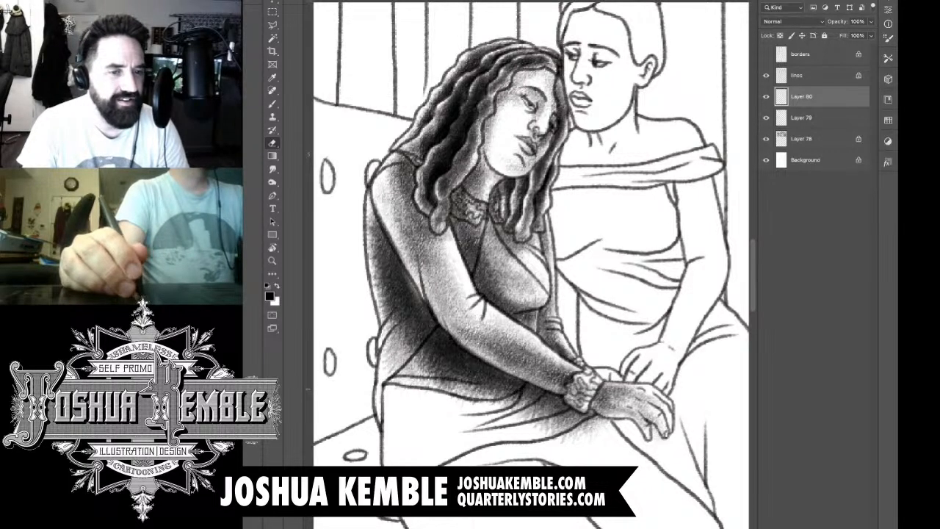
pyautogui.moveTo(448, 331)
pyautogui.mouseDown()
pyautogui.moveTo(492, 364)
pyautogui.moveTo(527, 332)
pyautogui.moveTo(526, 304)
pyautogui.mouseUp()
# Step: Examine the leaning woman's shading against the rest of the comic page
pyautogui.moveTo(521, 368); pyautogui.dragTo(518, 314)
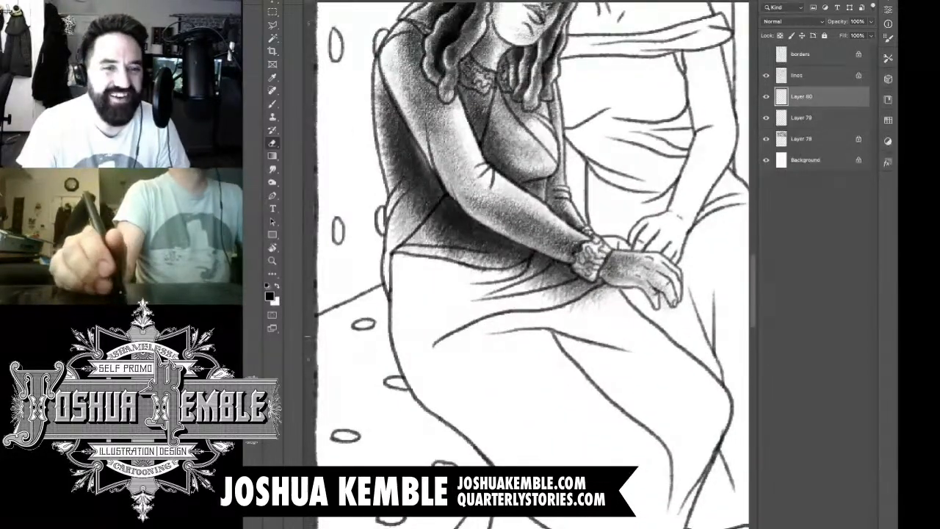
pyautogui.moveTo(558, 382); pyautogui.dragTo(542, 307)
pyautogui.moveTo(623, 336); pyautogui.dragTo(551, 333)
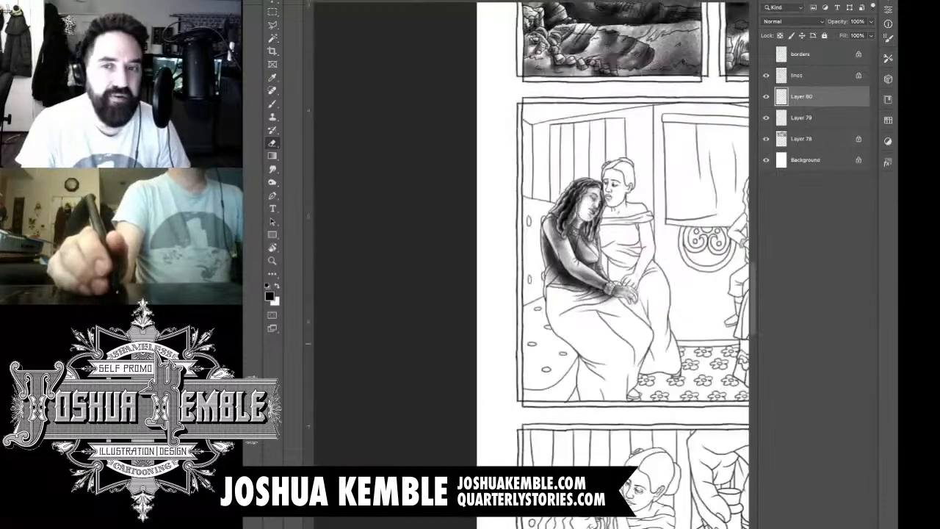
pyautogui.moveTo(602, 256); pyautogui.dragTo(563, 299)
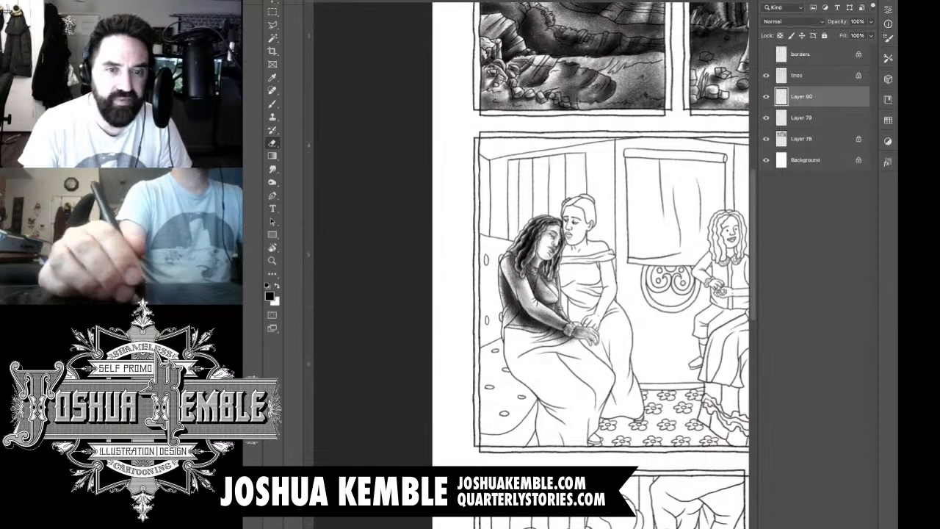
pyautogui.scroll(-5, 690, 154)
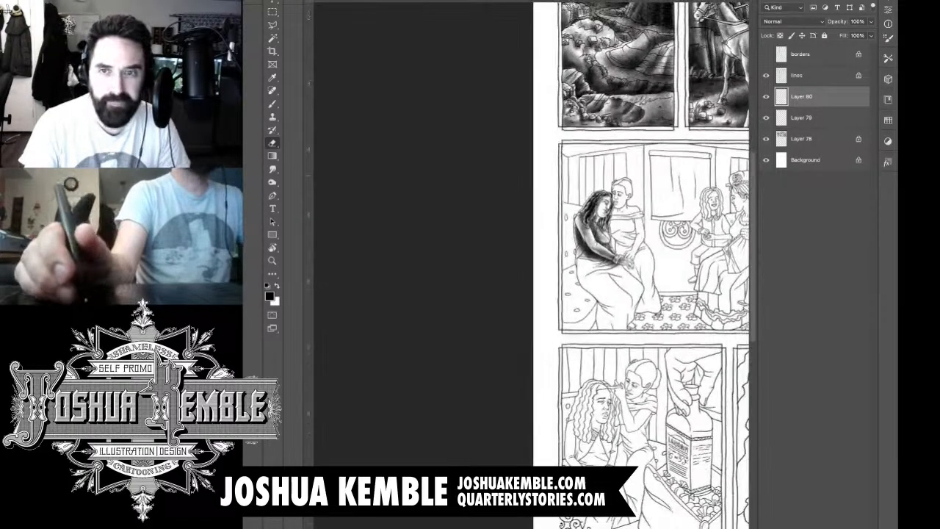
pyautogui.moveTo(690, 169); pyautogui.dragTo(457, 291)
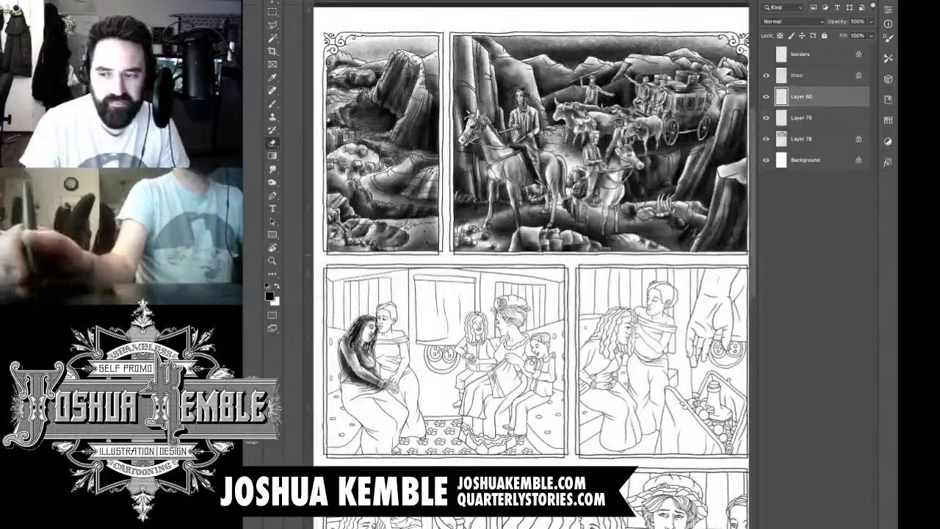
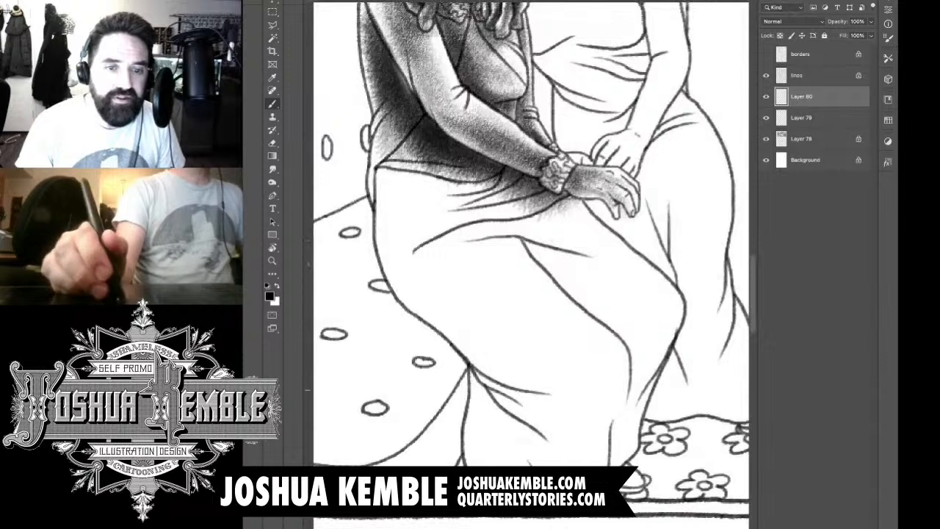
# Step: Brush textured tone over the leaning woman's far thigh and knee, darkening the skirt fold between her legs
pyautogui.moveTo(621, 400)
pyautogui.mouseDown()
pyautogui.moveTo(638, 335)
pyautogui.moveTo(624, 301)
pyautogui.moveTo(633, 278)
pyautogui.moveTo(569, 232)
pyautogui.moveTo(563, 206)
pyautogui.moveTo(523, 226)
pyautogui.moveTo(565, 264)
pyautogui.moveTo(626, 297)
pyautogui.mouseUp()
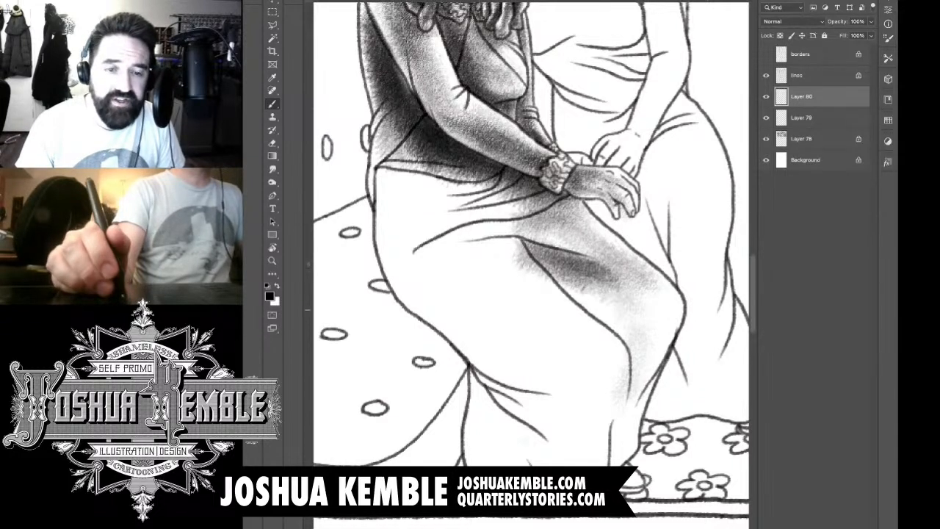
pyautogui.moveTo(576, 278); pyautogui.dragTo(622, 323)
pyautogui.moveTo(541, 270); pyautogui.dragTo(612, 327)
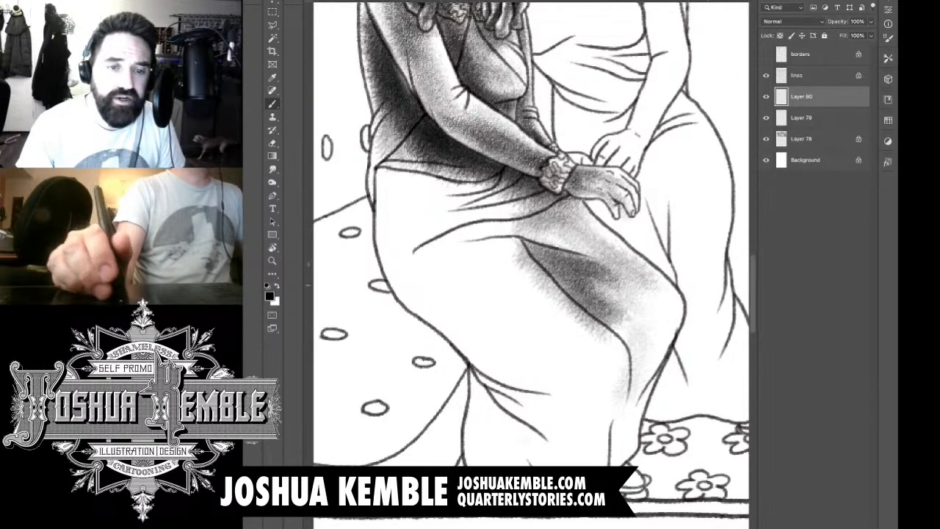
pyautogui.moveTo(595, 276)
pyautogui.mouseDown()
pyautogui.moveTo(639, 356)
pyautogui.moveTo(643, 334)
pyautogui.moveTo(654, 401)
pyautogui.mouseUp()
pyautogui.moveTo(623, 298); pyautogui.dragTo(665, 393)
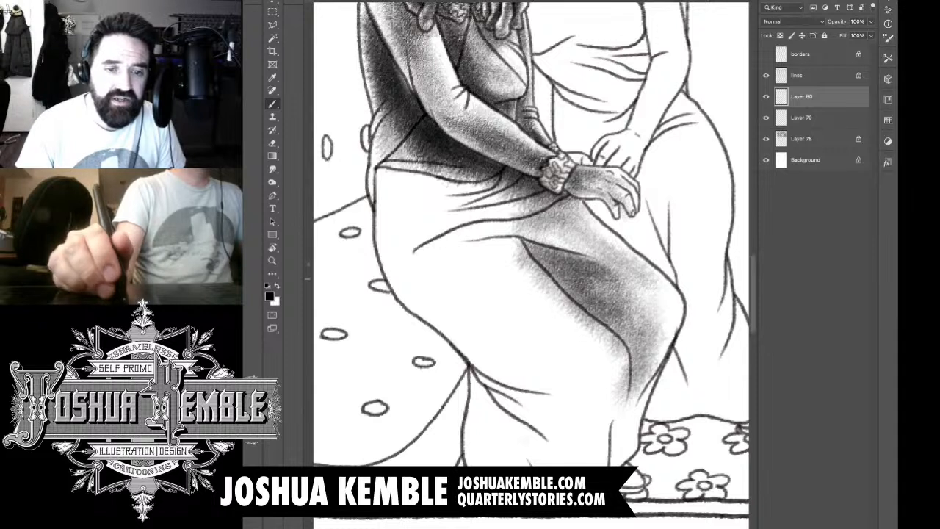
# Step: Build up darker shadow from the far knee down along the inner skirt fold to the hem
pyautogui.moveTo(624, 275); pyautogui.dragTo(666, 367)
pyautogui.moveTo(615, 290)
pyautogui.mouseDown()
pyautogui.moveTo(648, 357)
pyautogui.moveTo(640, 378)
pyautogui.moveTo(629, 360)
pyautogui.mouseUp()
pyautogui.moveTo(610, 324); pyautogui.dragTo(648, 418)
pyautogui.moveTo(606, 345); pyautogui.dragTo(651, 433)
pyautogui.moveTo(635, 379); pyautogui.dragTo(613, 462)
# Step: Shade the top of the skirt from the lap fold across the waist creases to the back of the hip
pyautogui.moveTo(587, 298)
pyautogui.mouseDown()
pyautogui.moveTo(621, 332)
pyautogui.moveTo(538, 253)
pyautogui.mouseUp()
pyautogui.moveTo(574, 268); pyautogui.dragTo(509, 227)
pyautogui.moveTo(562, 250); pyautogui.dragTo(479, 211)
pyautogui.moveTo(498, 246)
pyautogui.mouseDown()
pyautogui.moveTo(472, 224)
pyautogui.moveTo(394, 221)
pyautogui.mouseUp()
pyautogui.moveTo(525, 221); pyautogui.dragTo(433, 193)
pyautogui.moveTo(515, 194)
pyautogui.mouseDown()
pyautogui.moveTo(474, 203)
pyautogui.moveTo(385, 186)
pyautogui.mouseUp()
pyautogui.moveTo(476, 203); pyautogui.dragTo(401, 175)
pyautogui.moveTo(481, 204); pyautogui.dragTo(413, 180)
pyautogui.moveTo(511, 185)
pyautogui.mouseDown()
pyautogui.moveTo(424, 203)
pyautogui.moveTo(464, 197)
pyautogui.moveTo(426, 219)
pyautogui.mouseUp()
pyautogui.moveTo(529, 182); pyautogui.dragTo(450, 214)
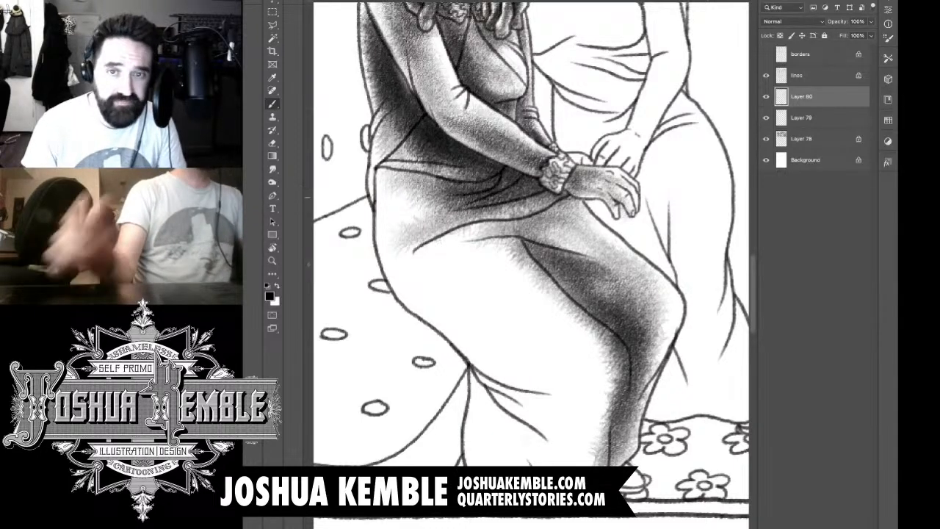
pyautogui.moveTo(520, 202); pyautogui.dragTo(461, 218)
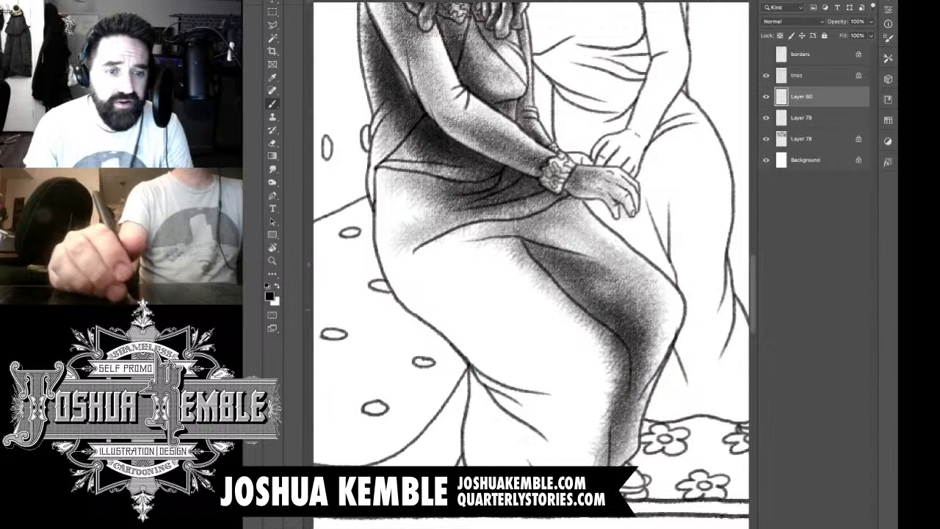
# Step: Lay a lighter textured tone over the near thigh, from the knee back toward the hip
pyautogui.moveTo(603, 338); pyautogui.dragTo(565, 373)
pyautogui.moveTo(593, 303); pyautogui.dragTo(547, 345)
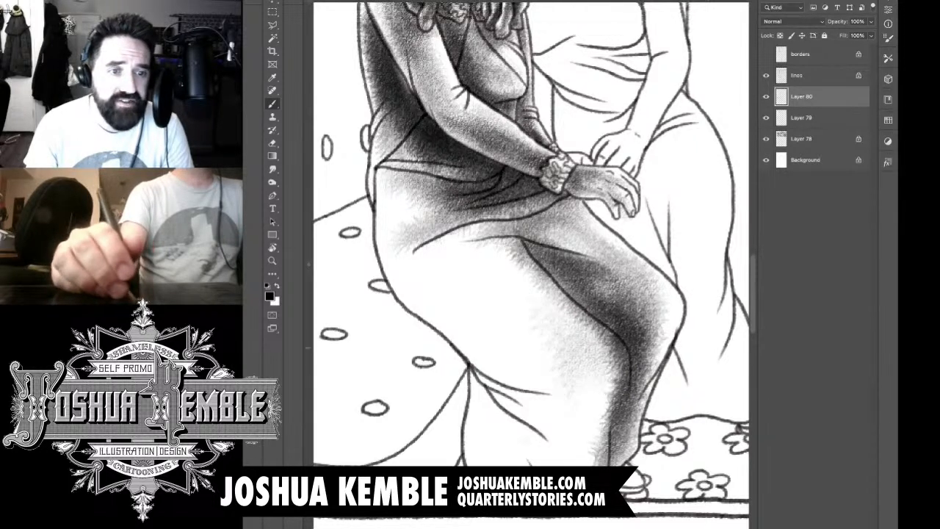
pyautogui.moveTo(540, 250); pyautogui.dragTo(496, 300)
pyautogui.moveTo(506, 233); pyautogui.dragTo(450, 289)
pyautogui.moveTo(460, 232); pyautogui.dragTo(417, 276)
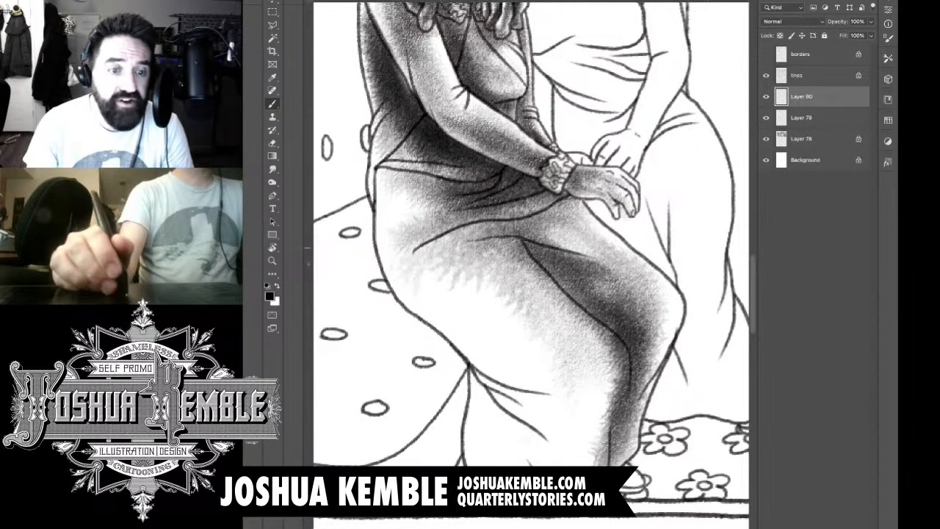
pyautogui.moveTo(490, 260); pyautogui.dragTo(454, 293)
pyautogui.moveTo(504, 278)
pyautogui.mouseDown()
pyautogui.moveTo(485, 312)
pyautogui.moveTo(470, 316)
pyautogui.mouseUp()
pyautogui.moveTo(576, 307); pyautogui.dragTo(485, 365)
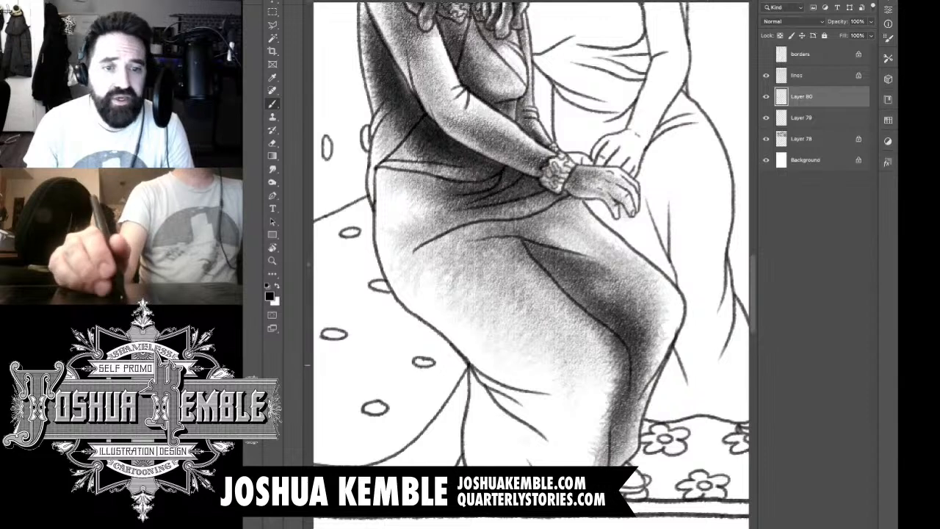
# Step: Fill the front of the lower skirt with mid-tone from the near knee down to the hem
pyautogui.moveTo(609, 328); pyautogui.dragTo(554, 400)
pyautogui.moveTo(614, 338); pyautogui.dragTo(528, 419)
pyautogui.moveTo(595, 351); pyautogui.dragTo(542, 407)
pyautogui.moveTo(604, 378)
pyautogui.mouseDown()
pyautogui.moveTo(544, 450)
pyautogui.moveTo(545, 441)
pyautogui.mouseUp()
pyautogui.moveTo(604, 433); pyautogui.dragTo(552, 464)
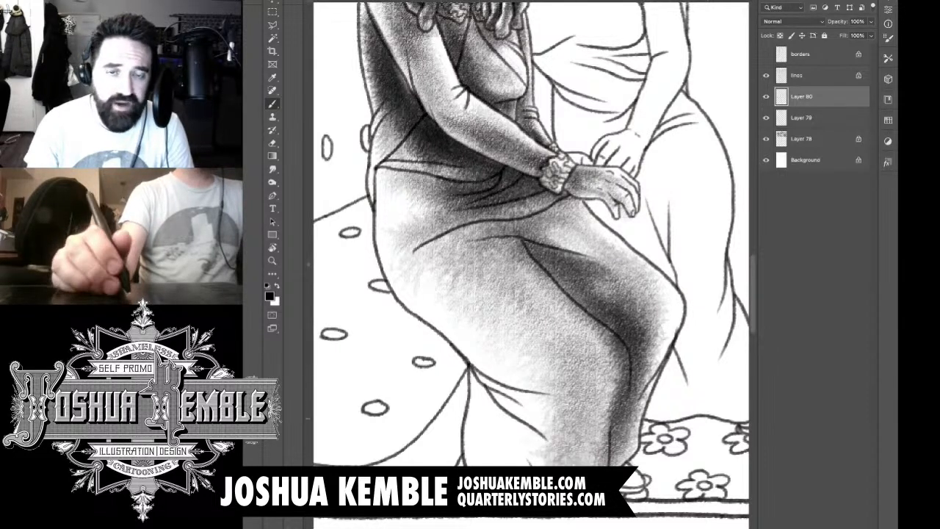
pyautogui.moveTo(610, 379); pyautogui.dragTo(544, 463)
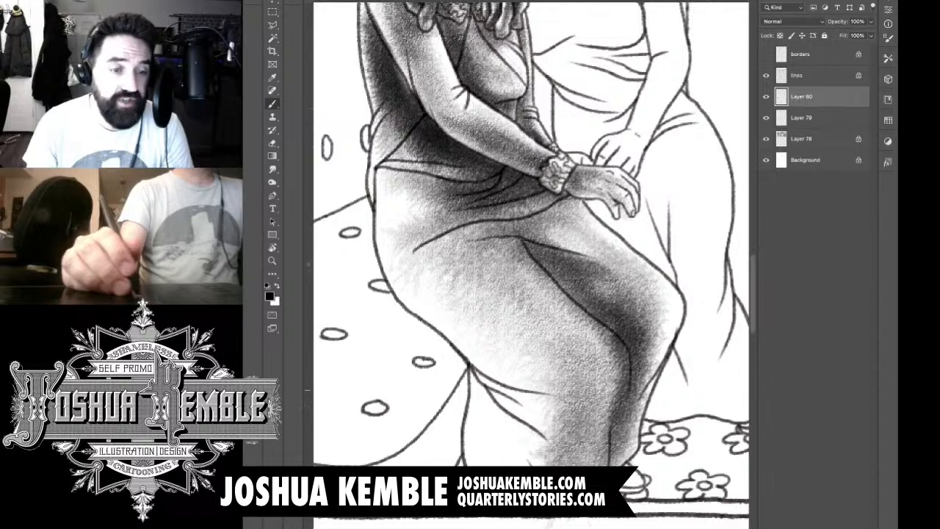
# Step: Shade the back of the lower skirt around the creases behind the knee, down to the hem
pyautogui.moveTo(537, 379); pyautogui.dragTo(473, 420)
pyautogui.moveTo(498, 366); pyautogui.dragTo(474, 441)
pyautogui.moveTo(500, 393); pyautogui.dragTo(478, 455)
pyautogui.moveTo(514, 415); pyautogui.dragTo(471, 463)
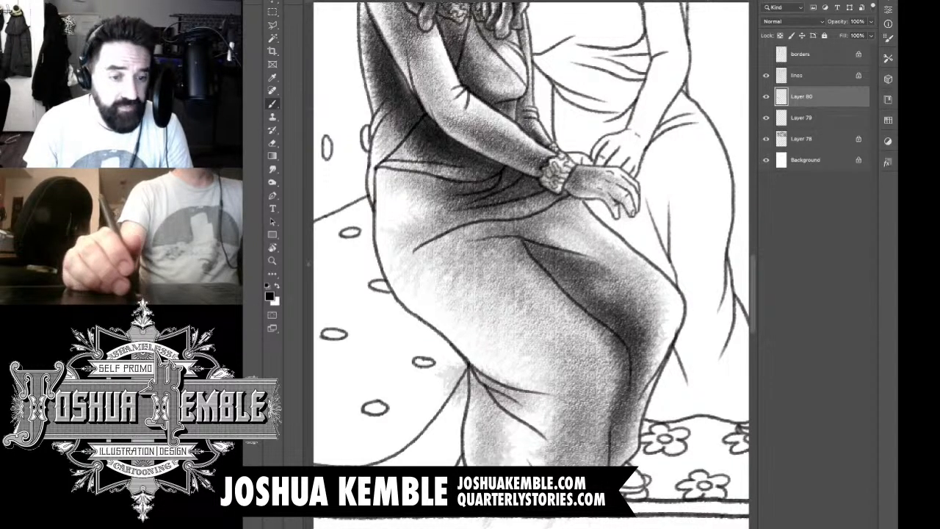
pyautogui.moveTo(523, 432); pyautogui.dragTo(485, 464)
pyautogui.moveTo(518, 415); pyautogui.dragTo(488, 444)
pyautogui.moveTo(540, 398); pyautogui.dragTo(504, 463)
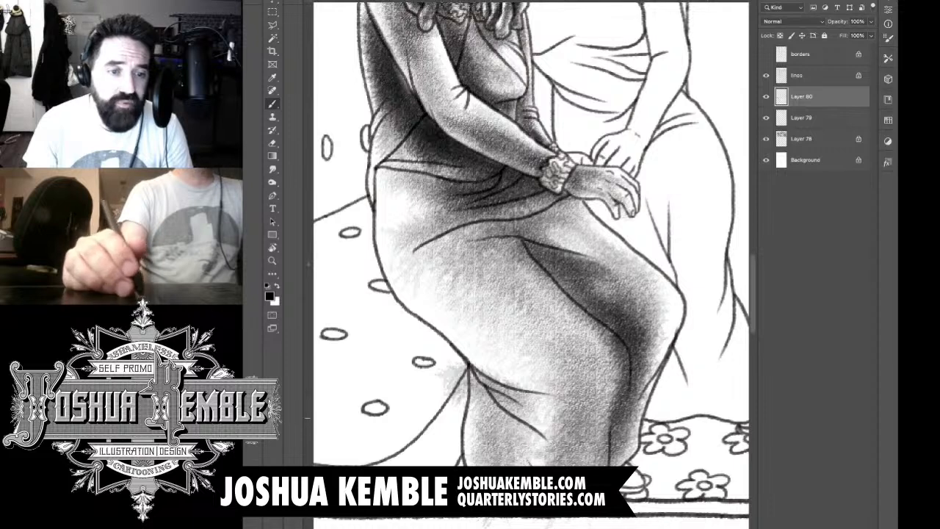
pyautogui.moveTo(545, 391); pyautogui.dragTo(471, 423)
pyautogui.moveTo(558, 376); pyautogui.dragTo(470, 421)
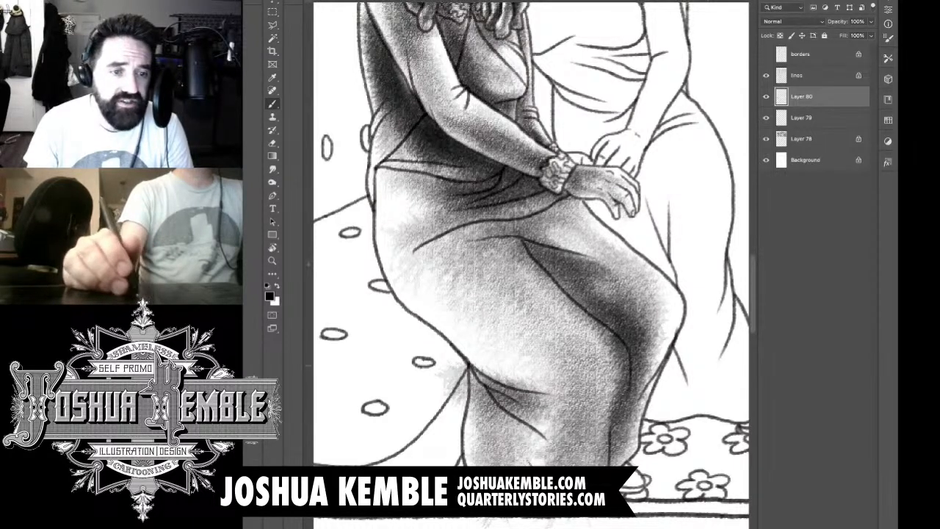
# Step: Darken the skirt's rear contour from behind the knee along the underside of the thigh and up the hip
pyautogui.moveTo(532, 364); pyautogui.dragTo(474, 376)
pyautogui.moveTo(514, 343); pyautogui.dragTo(430, 382)
pyautogui.moveTo(477, 330); pyautogui.dragTo(427, 348)
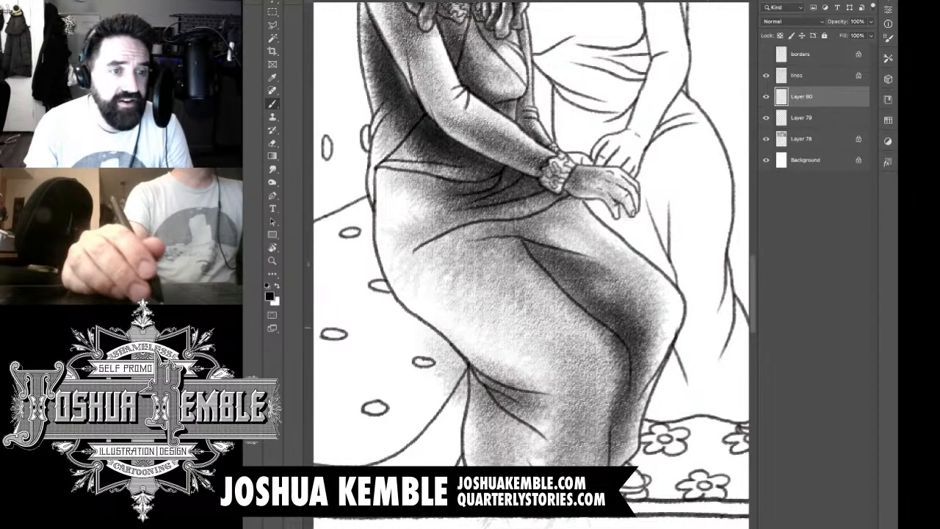
pyautogui.moveTo(503, 375); pyautogui.dragTo(467, 352)
pyautogui.moveTo(555, 307); pyautogui.dragTo(382, 294)
pyautogui.moveTo(449, 352); pyautogui.dragTo(378, 244)
pyautogui.moveTo(417, 316); pyautogui.dragTo(390, 239)
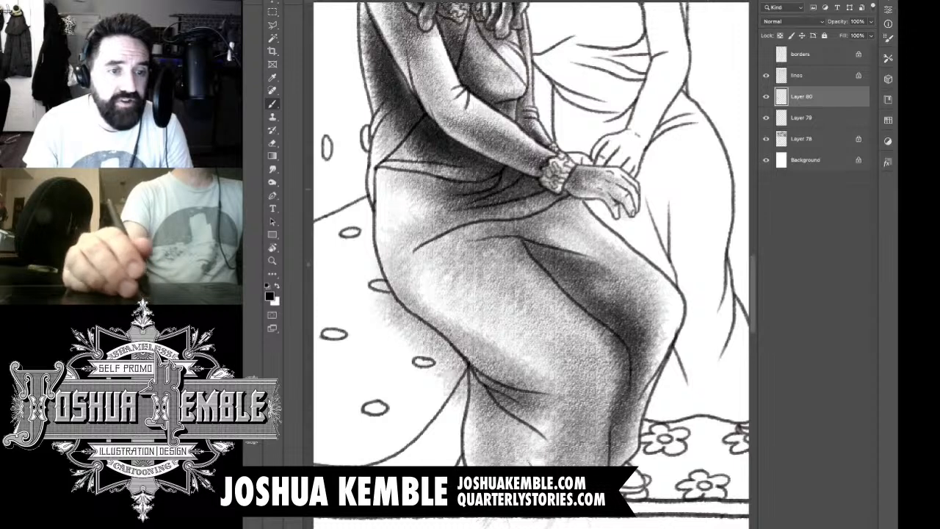
pyautogui.moveTo(419, 294); pyautogui.dragTo(361, 180)
pyautogui.moveTo(449, 316); pyautogui.dragTo(403, 250)
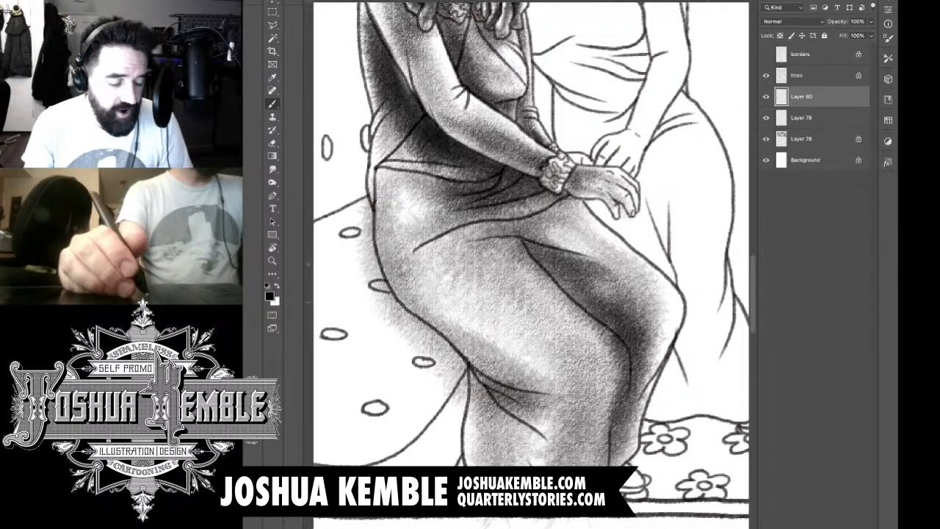
pyautogui.moveTo(485, 346); pyautogui.dragTo(431, 285)
pyautogui.moveTo(502, 362)
pyautogui.mouseDown()
pyautogui.moveTo(441, 309)
pyautogui.moveTo(473, 351)
pyautogui.mouseUp()
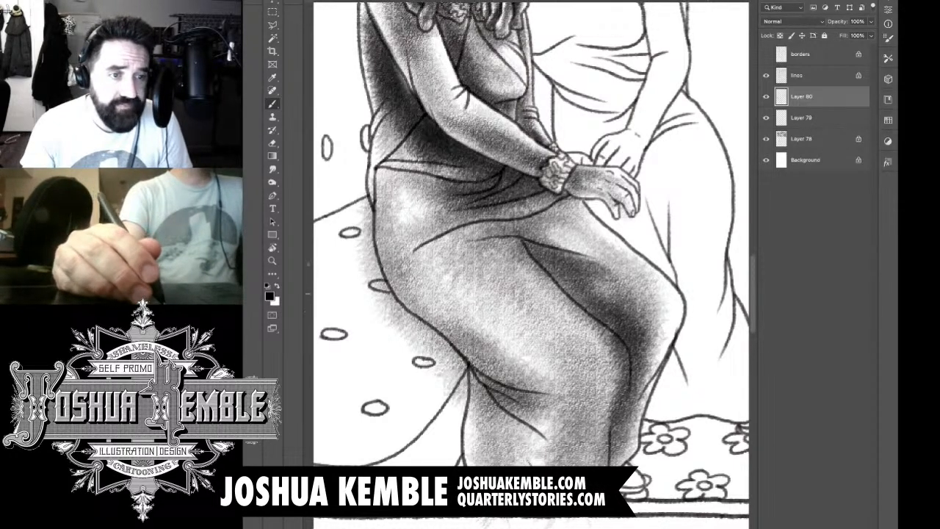
# Step: Erase the skirt tone spilled onto the seat behind the leaning woman's hip and thigh
pyautogui.press('e')
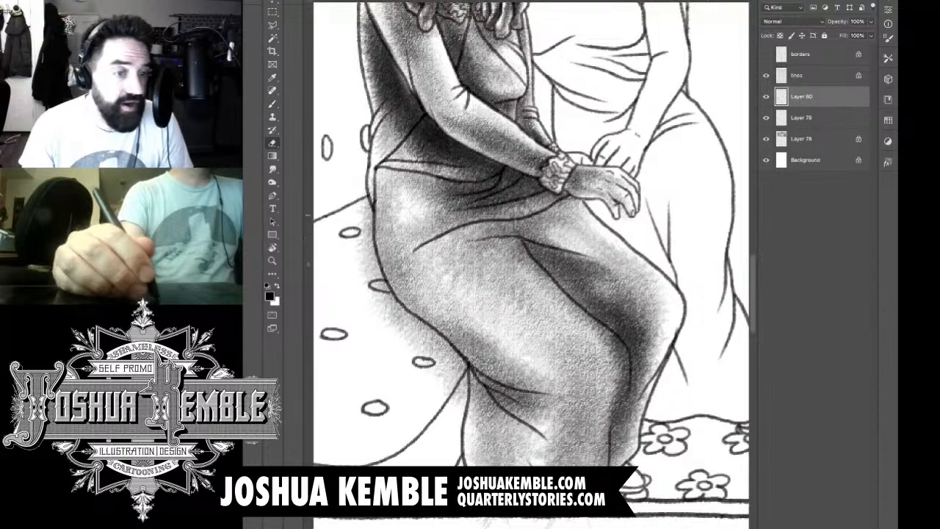
pyautogui.moveTo(368, 199); pyautogui.dragTo(371, 276)
pyautogui.moveTo(373, 227)
pyautogui.mouseDown()
pyautogui.moveTo(375, 285)
pyautogui.moveTo(396, 330)
pyautogui.mouseUp()
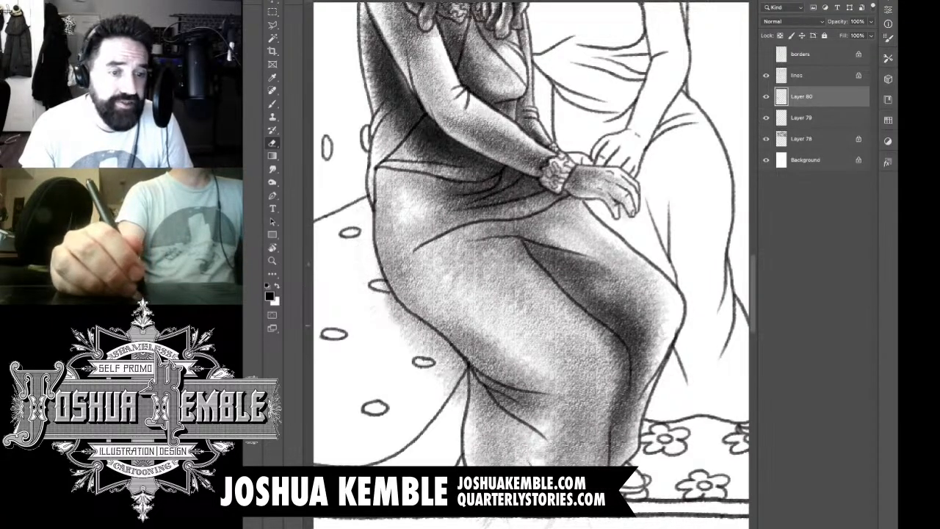
pyautogui.moveTo(382, 282); pyautogui.dragTo(415, 338)
pyautogui.moveTo(400, 301)
pyautogui.mouseDown()
pyautogui.moveTo(462, 374)
pyautogui.moveTo(467, 405)
pyautogui.moveTo(410, 343)
pyautogui.mouseUp()
pyautogui.press('b')
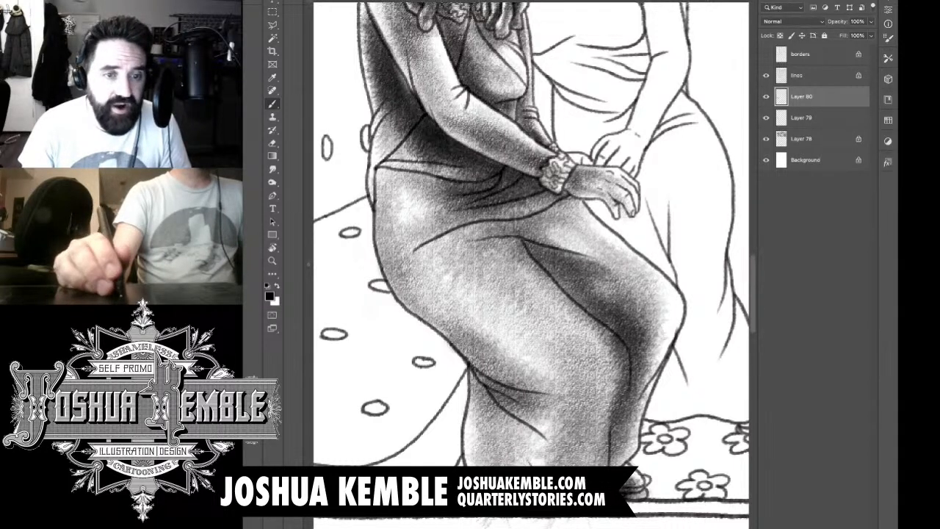
# Step: Examine the leaning woman's shading within the whole panel and up close beside the upright woman's head
pyautogui.scroll(-6, 625, 379)
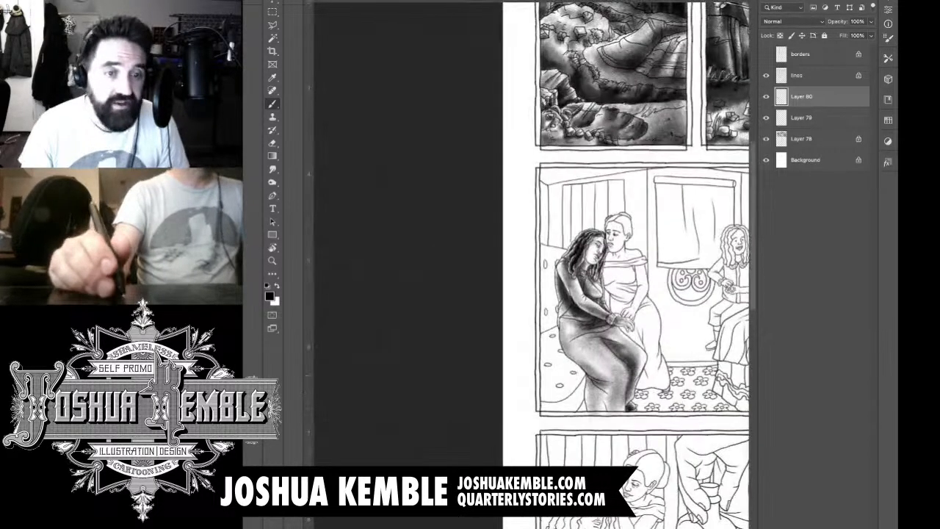
pyautogui.moveTo(624, 378); pyautogui.dragTo(572, 403)
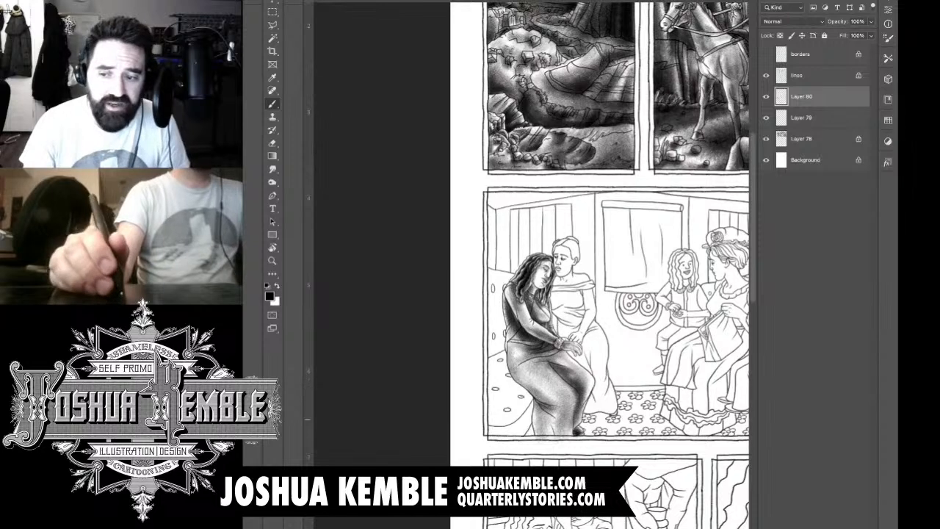
pyautogui.scroll(6, 570, 287)
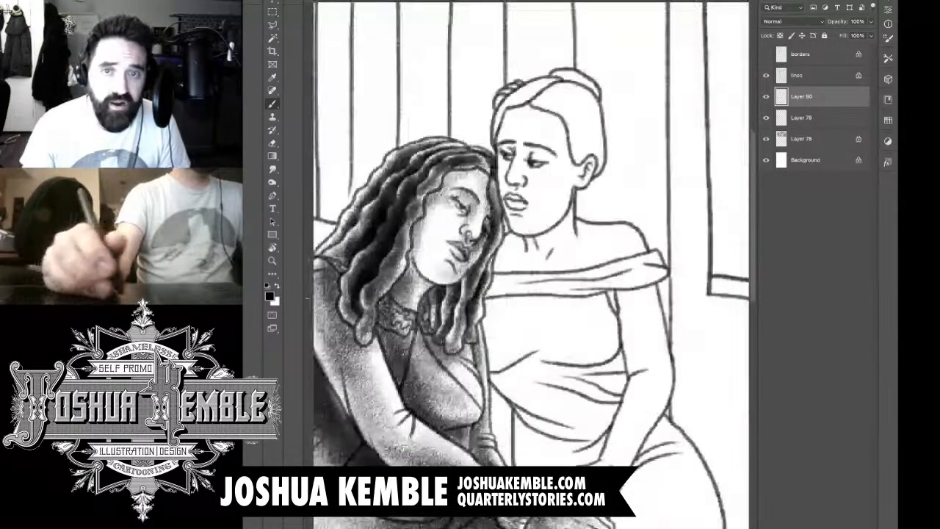
pyautogui.moveTo(551, 309); pyautogui.dragTo(523, 264)
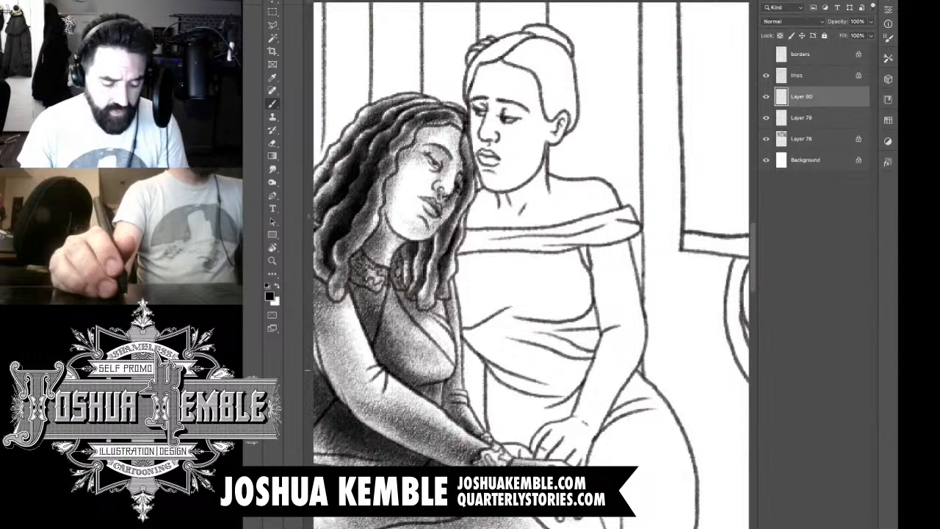
pyautogui.moveTo(470, 309); pyautogui.dragTo(539, 269)
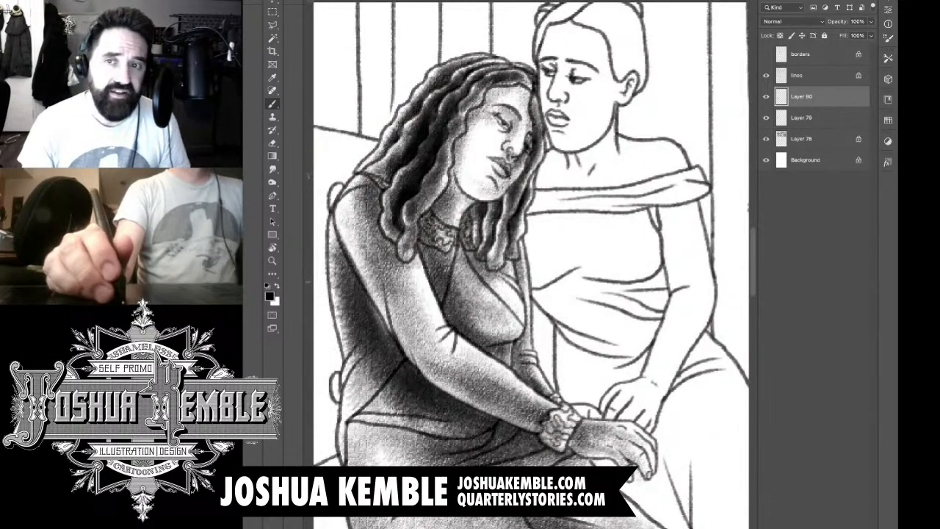
pyautogui.moveTo(501, 271)
pyautogui.mouseDown()
pyautogui.moveTo(520, 300)
pyautogui.moveTo(507, 274)
pyautogui.mouseUp()
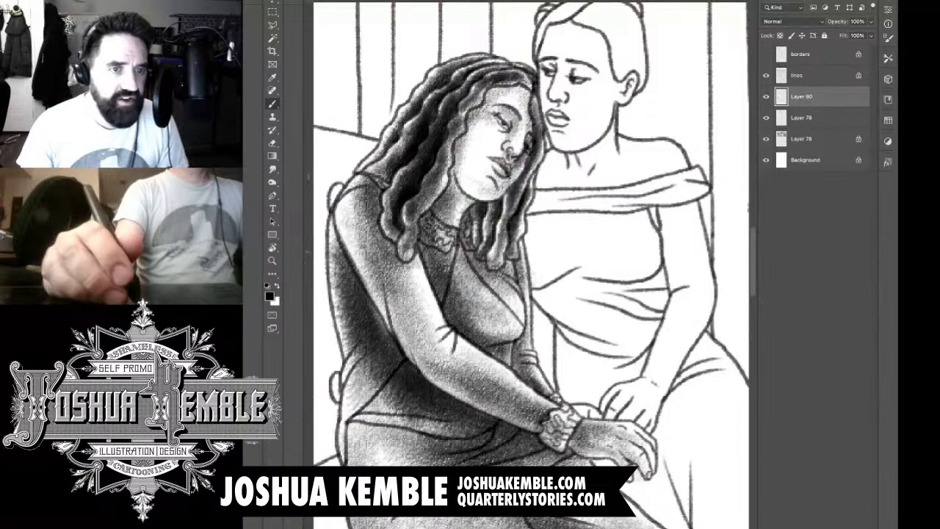
pyautogui.moveTo(543, 147); pyautogui.dragTo(497, 268)
pyautogui.keyDown('super'); pyautogui.click(510, 116); pyautogui.keyUp('super')
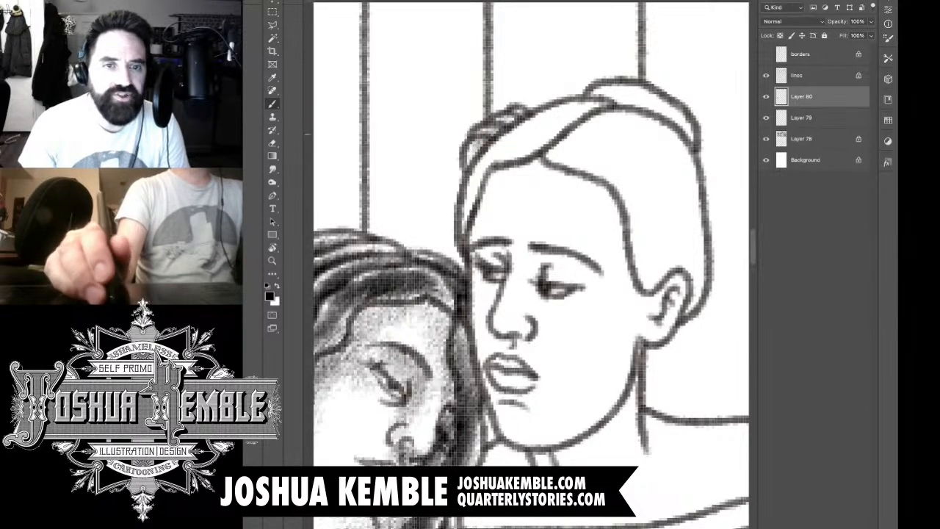
# Step: Brush dark tone into the raised bun at the back of the upright woman's head
pyautogui.moveTo(612, 102)
pyautogui.mouseDown()
pyautogui.moveTo(658, 116)
pyautogui.moveTo(667, 131)
pyautogui.moveTo(661, 118)
pyautogui.moveTo(595, 99)
pyautogui.moveTo(647, 107)
pyautogui.moveTo(661, 136)
pyautogui.moveTo(643, 111)
pyautogui.mouseUp()
pyautogui.press('e')
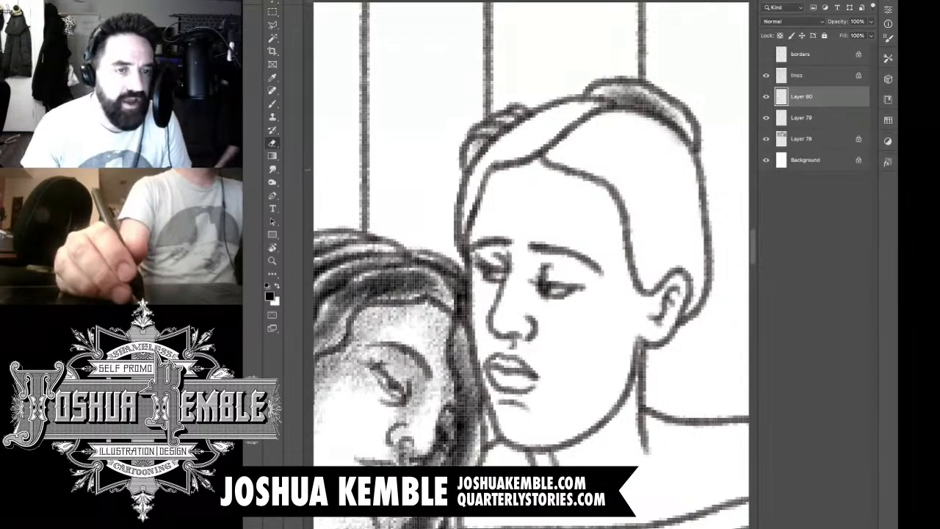
pyautogui.press('b')
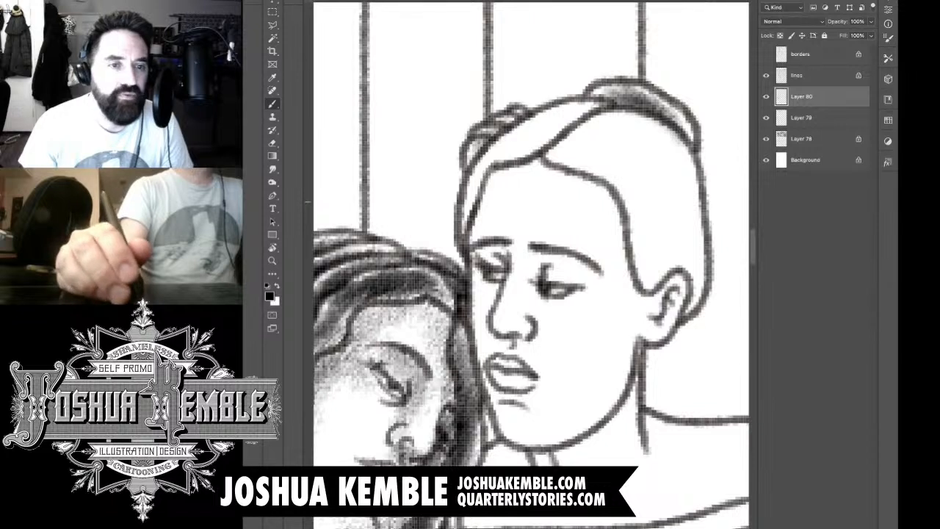
# Step: Shade the swept front section of the upright woman's hair and erase the tone spilled onto her forehead and parting
pyautogui.moveTo(470, 213); pyautogui.dragTo(522, 153)
pyautogui.moveTo(490, 185); pyautogui.dragTo(562, 127)
pyautogui.moveTo(506, 158); pyautogui.dragTo(609, 103)
pyautogui.moveTo(525, 136); pyautogui.dragTo(606, 109)
pyautogui.moveTo(507, 179)
pyautogui.mouseDown()
pyautogui.moveTo(586, 116)
pyautogui.moveTo(574, 136)
pyautogui.mouseUp()
pyautogui.moveTo(470, 210)
pyautogui.mouseDown()
pyautogui.moveTo(525, 144)
pyautogui.moveTo(504, 145)
pyautogui.mouseUp()
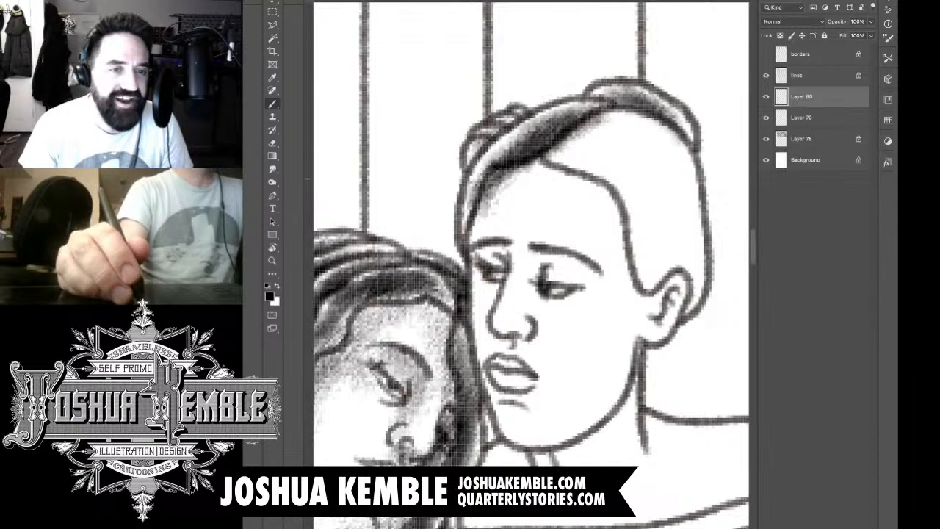
pyautogui.moveTo(464, 232)
pyautogui.mouseDown()
pyautogui.moveTo(508, 147)
pyautogui.moveTo(482, 207)
pyautogui.mouseUp()
pyautogui.press('e')
pyautogui.moveTo(513, 166)
pyautogui.mouseDown()
pyautogui.moveTo(477, 231)
pyautogui.moveTo(530, 166)
pyautogui.moveTo(609, 114)
pyautogui.moveTo(590, 128)
pyautogui.mouseUp()
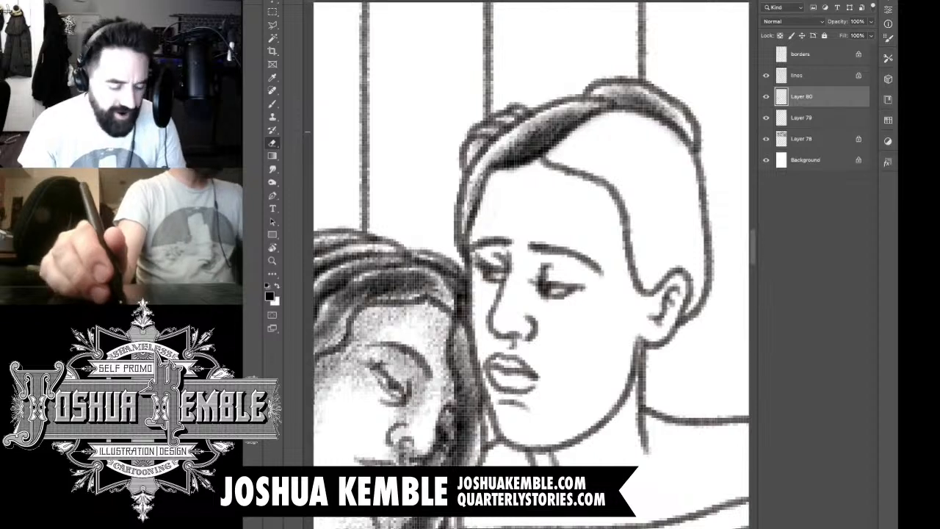
# Step: Shade the side of the upright woman's hair from the parting down behind the ear, darkest toward the back
pyautogui.press('b')
pyautogui.moveTo(558, 175); pyautogui.dragTo(502, 171)
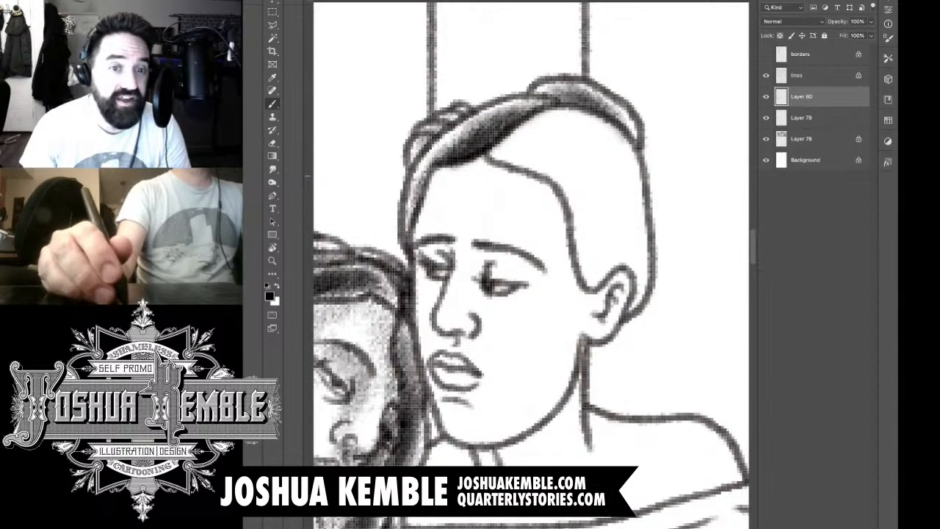
pyautogui.moveTo(634, 273)
pyautogui.mouseDown()
pyautogui.moveTo(604, 158)
pyautogui.moveTo(565, 136)
pyautogui.moveTo(539, 134)
pyautogui.moveTo(519, 148)
pyautogui.moveTo(588, 150)
pyautogui.moveTo(581, 176)
pyautogui.moveTo(632, 264)
pyautogui.moveTo(610, 221)
pyautogui.moveTo(617, 271)
pyautogui.moveTo(580, 147)
pyautogui.mouseUp()
pyautogui.moveTo(602, 233)
pyautogui.mouseDown()
pyautogui.moveTo(577, 146)
pyautogui.moveTo(523, 143)
pyautogui.moveTo(619, 165)
pyautogui.moveTo(619, 298)
pyautogui.mouseUp()
pyautogui.moveTo(634, 257)
pyautogui.mouseDown()
pyautogui.moveTo(615, 305)
pyautogui.moveTo(597, 309)
pyautogui.moveTo(582, 241)
pyautogui.moveTo(597, 317)
pyautogui.mouseUp()
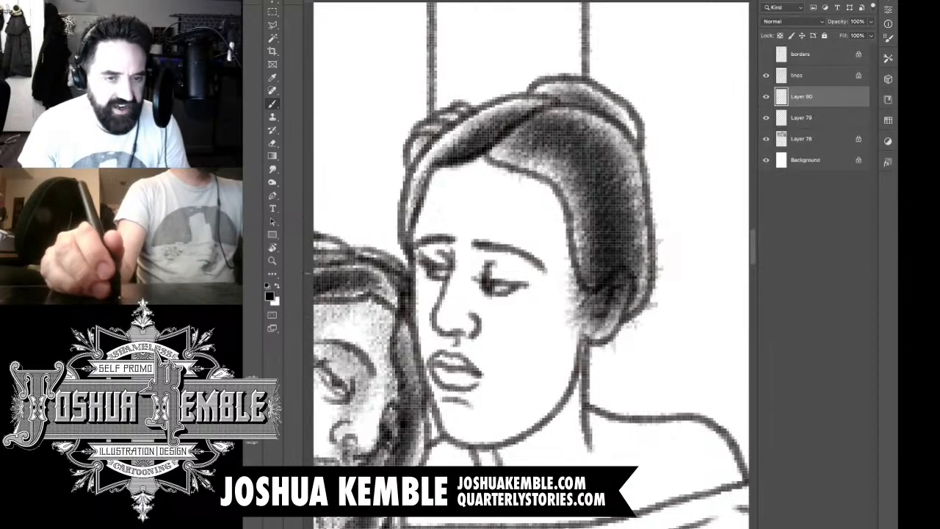
# Step: Erase the hair tone spilled over the upright woman's ear, cheek and the background behind her head
pyautogui.press('e')
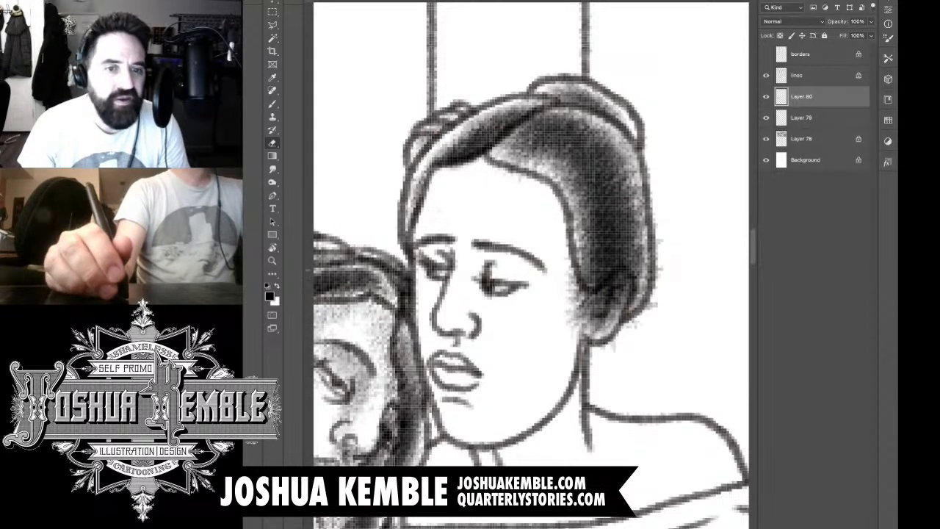
pyautogui.moveTo(624, 278)
pyautogui.mouseDown()
pyautogui.moveTo(621, 290)
pyautogui.moveTo(590, 300)
pyautogui.moveTo(575, 285)
pyautogui.moveTo(577, 309)
pyautogui.moveTo(595, 331)
pyautogui.moveTo(629, 290)
pyautogui.mouseUp()
pyautogui.moveTo(614, 347)
pyautogui.mouseDown()
pyautogui.moveTo(653, 305)
pyautogui.moveTo(662, 240)
pyautogui.mouseUp()
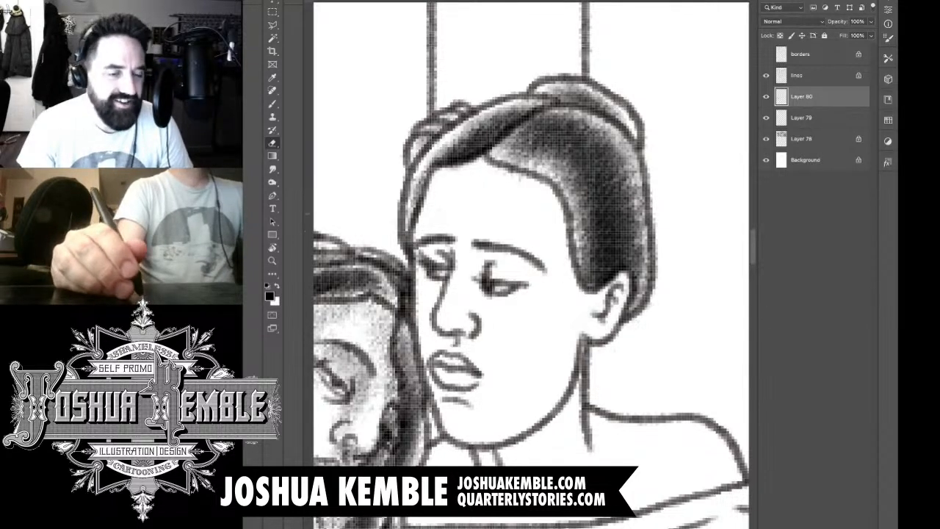
# Step: Brush light tone around the upright woman's eyes, along the side of her nose and beneath it
pyautogui.press('b')
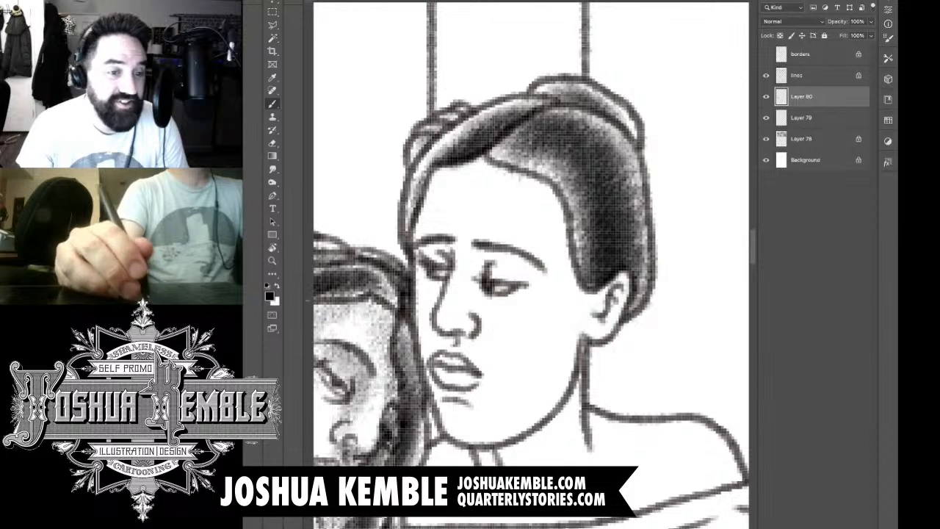
pyautogui.moveTo(415, 251)
pyautogui.mouseDown()
pyautogui.moveTo(446, 261)
pyautogui.moveTo(442, 278)
pyautogui.mouseUp()
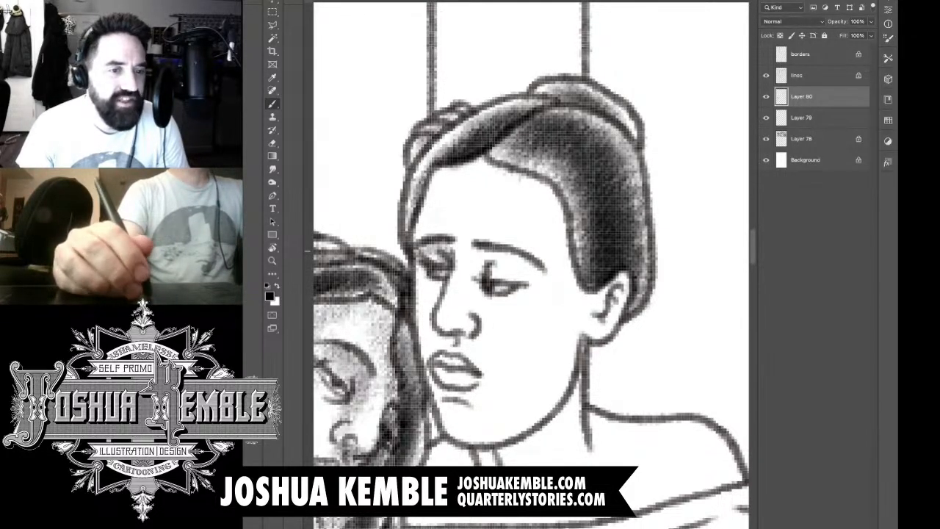
pyautogui.moveTo(440, 283); pyautogui.dragTo(428, 323)
pyautogui.moveTo(442, 268)
pyautogui.mouseDown()
pyautogui.moveTo(428, 304)
pyautogui.moveTo(467, 327)
pyautogui.moveTo(474, 291)
pyautogui.mouseUp()
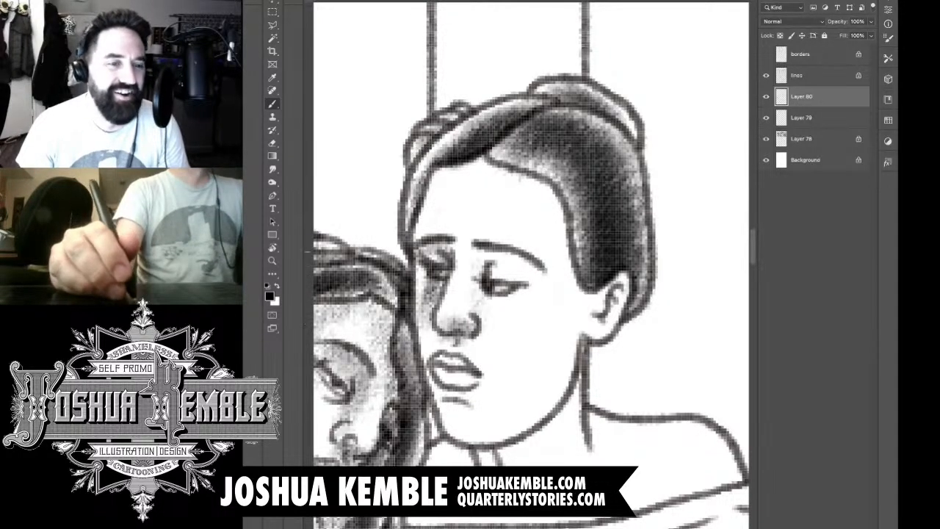
pyautogui.moveTo(477, 257)
pyautogui.mouseDown()
pyautogui.moveTo(479, 309)
pyautogui.moveTo(475, 286)
pyautogui.mouseUp()
pyautogui.moveTo(480, 254)
pyautogui.mouseDown()
pyautogui.moveTo(535, 277)
pyautogui.moveTo(495, 257)
pyautogui.mouseUp()
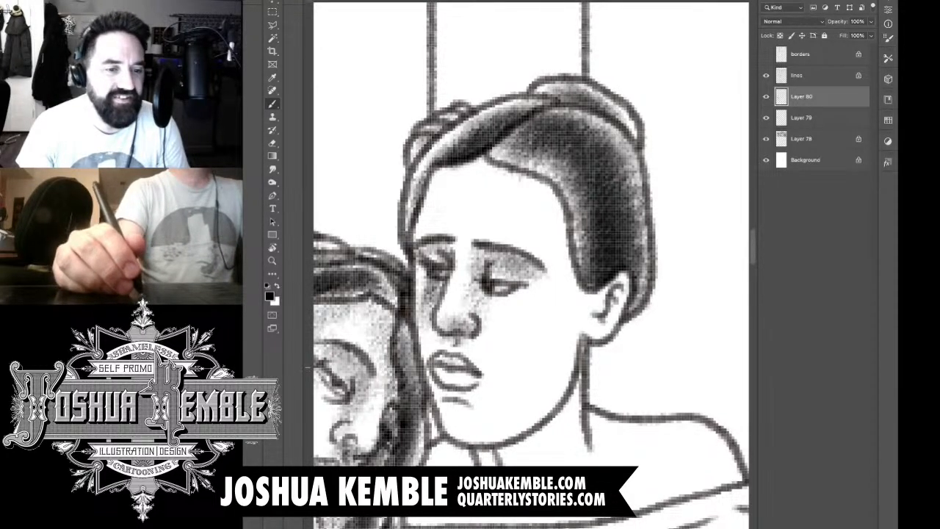
# Step: Shade the upright woman's chin, jaw and cheek, leaving the area beside the mouth lighter
pyautogui.moveTo(477, 373)
pyautogui.mouseDown()
pyautogui.moveTo(459, 382)
pyautogui.moveTo(457, 407)
pyautogui.moveTo(538, 428)
pyautogui.mouseUp()
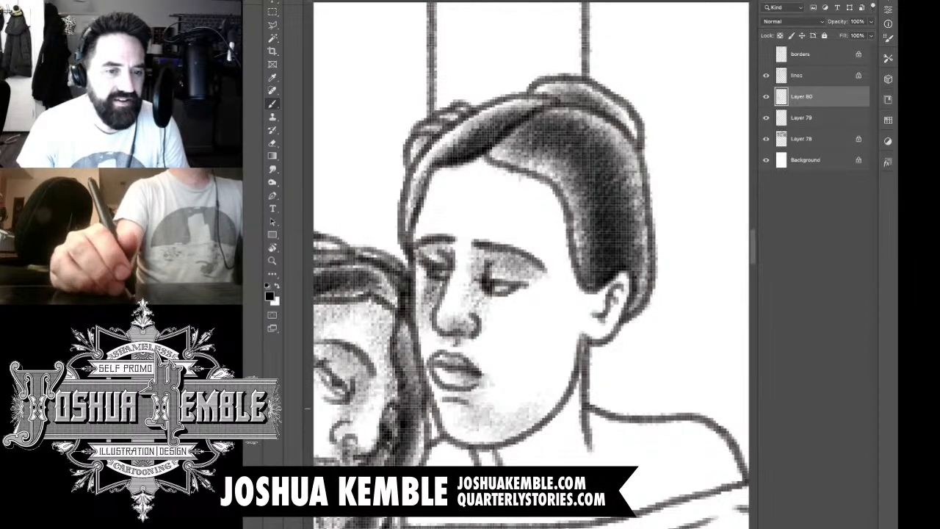
pyautogui.moveTo(553, 339); pyautogui.dragTo(528, 385)
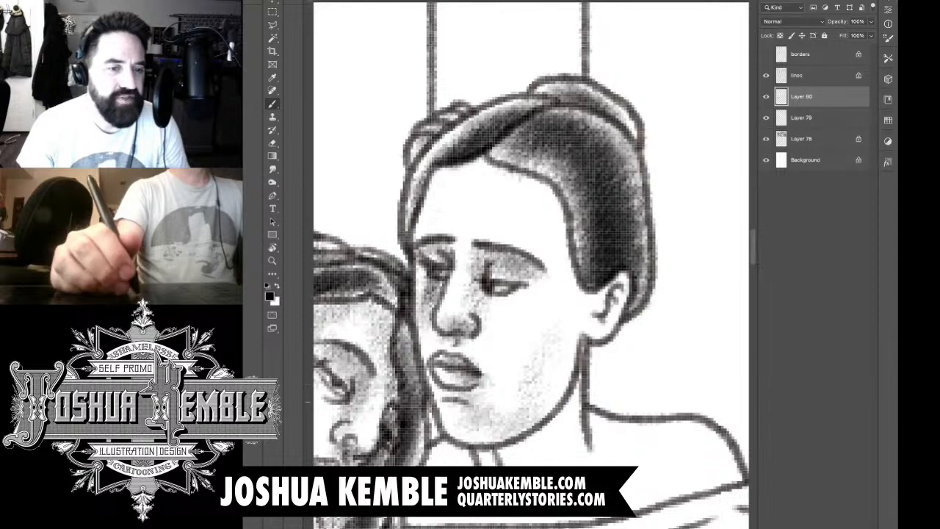
pyautogui.moveTo(538, 324); pyautogui.dragTo(525, 353)
pyautogui.moveTo(544, 288); pyautogui.dragTo(537, 353)
pyautogui.moveTo(535, 303)
pyautogui.mouseDown()
pyautogui.moveTo(507, 394)
pyautogui.moveTo(514, 356)
pyautogui.mouseUp()
pyautogui.moveTo(564, 254); pyautogui.dragTo(550, 326)
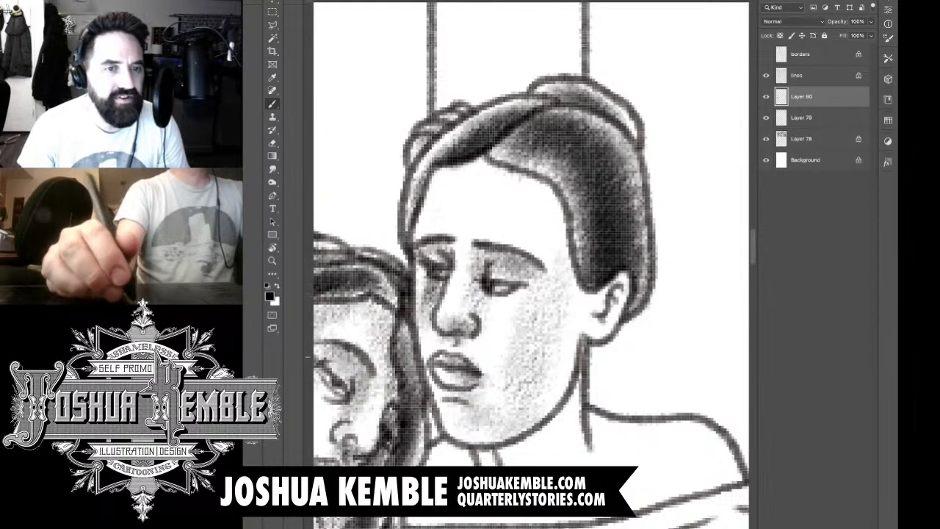
pyautogui.moveTo(570, 294); pyautogui.dragTo(553, 372)
# Step: Carry the face tone up the temple and across the side of the forehead beneath the upright woman's hairline
pyautogui.moveTo(573, 215); pyautogui.dragTo(556, 344)
pyautogui.moveTo(563, 266); pyautogui.dragTo(544, 209)
pyautogui.moveTo(482, 169); pyautogui.dragTo(545, 223)
pyautogui.moveTo(541, 188)
pyautogui.mouseDown()
pyautogui.moveTo(550, 266)
pyautogui.moveTo(528, 244)
pyautogui.moveTo(518, 248)
pyautogui.mouseUp()
pyautogui.moveTo(510, 160)
pyautogui.mouseDown()
pyautogui.moveTo(557, 202)
pyautogui.moveTo(558, 266)
pyautogui.mouseUp()
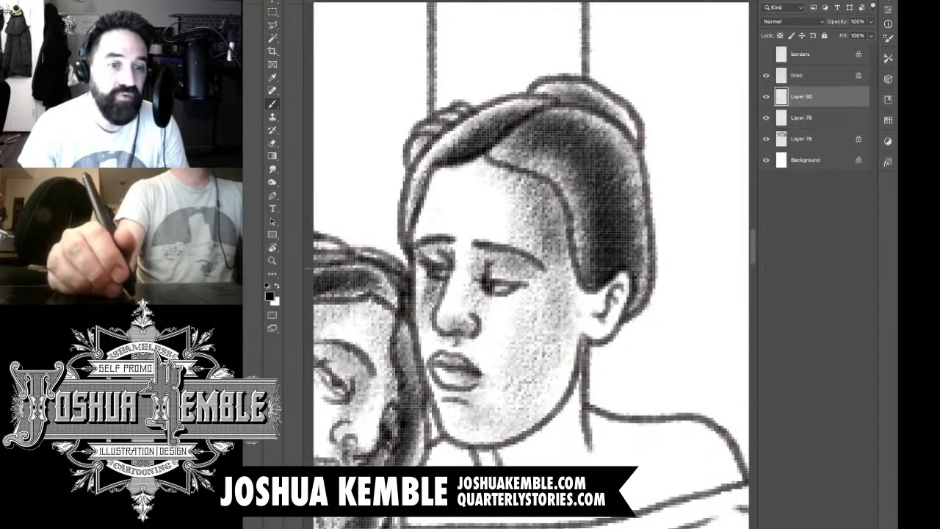
# Step: Deepen the shadow down the side of the upright woman's face from temple to jaw, blending it toward the cheek
pyautogui.moveTo(568, 213); pyautogui.dragTo(550, 302)
pyautogui.moveTo(576, 250); pyautogui.dragTo(553, 346)
pyautogui.moveTo(576, 317); pyautogui.dragTo(534, 406)
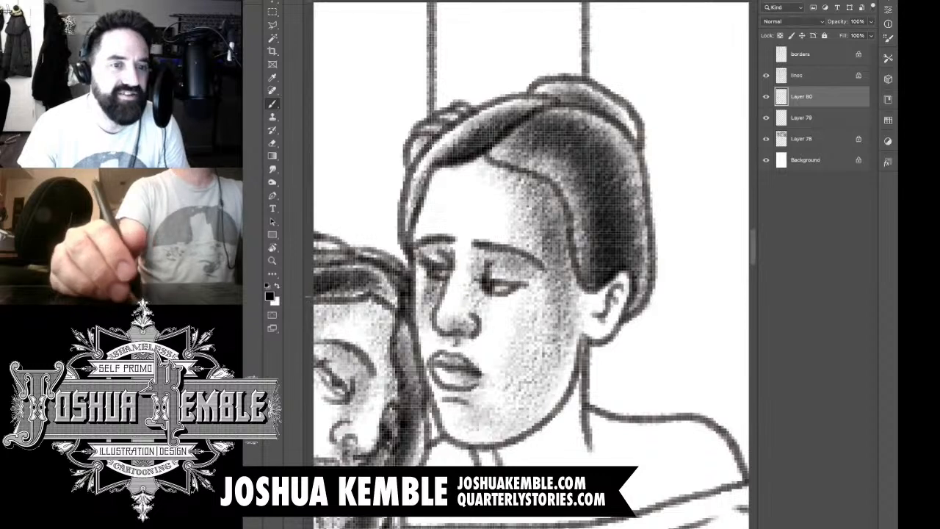
pyautogui.moveTo(545, 307); pyautogui.dragTo(532, 323)
pyautogui.moveTo(530, 288); pyautogui.dragTo(504, 329)
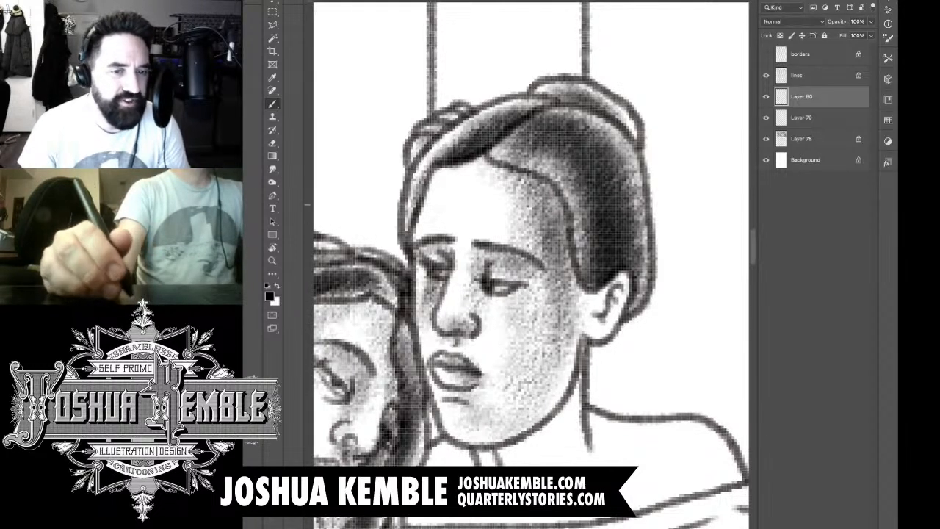
# Step: Add light tone along the upright woman's front hairline and inside her ear
pyautogui.moveTo(453, 171); pyautogui.dragTo(433, 188)
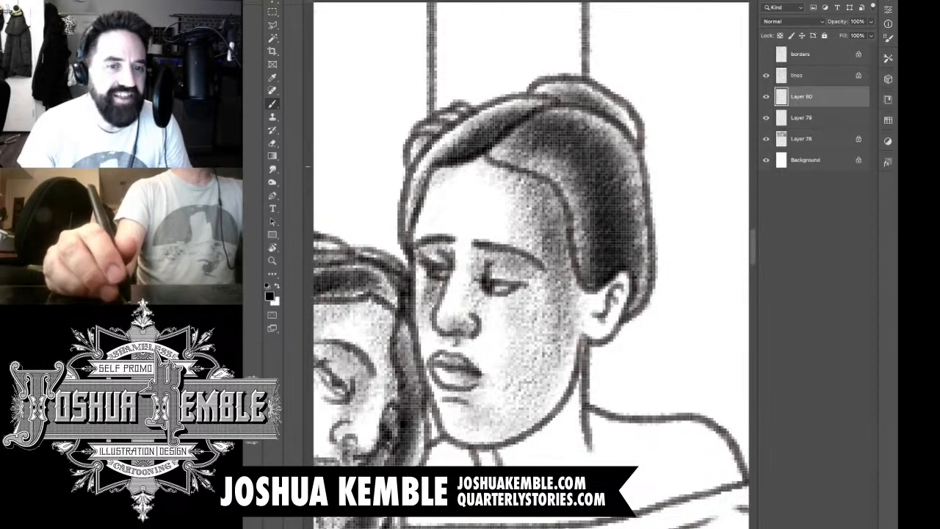
pyautogui.moveTo(586, 296)
pyautogui.mouseDown()
pyautogui.moveTo(592, 312)
pyautogui.moveTo(601, 304)
pyautogui.moveTo(579, 316)
pyautogui.mouseUp()
pyautogui.moveTo(623, 291)
pyautogui.mouseDown()
pyautogui.moveTo(612, 319)
pyautogui.moveTo(583, 332)
pyautogui.moveTo(574, 325)
pyautogui.moveTo(612, 284)
pyautogui.moveTo(605, 299)
pyautogui.mouseUp()
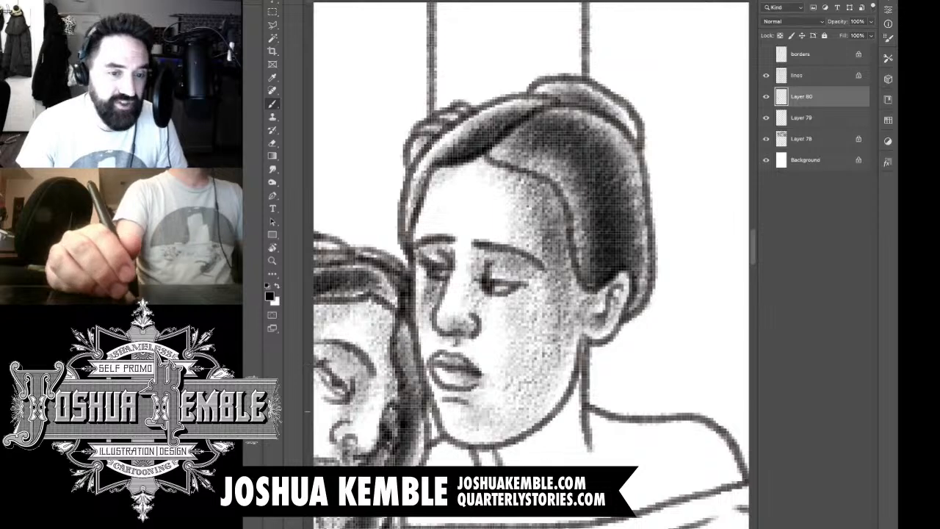
# Step: Add a new layer and shade the upright woman's neck, darkest directly beneath the jaw
pyautogui.scroll(-10, 623, 320)
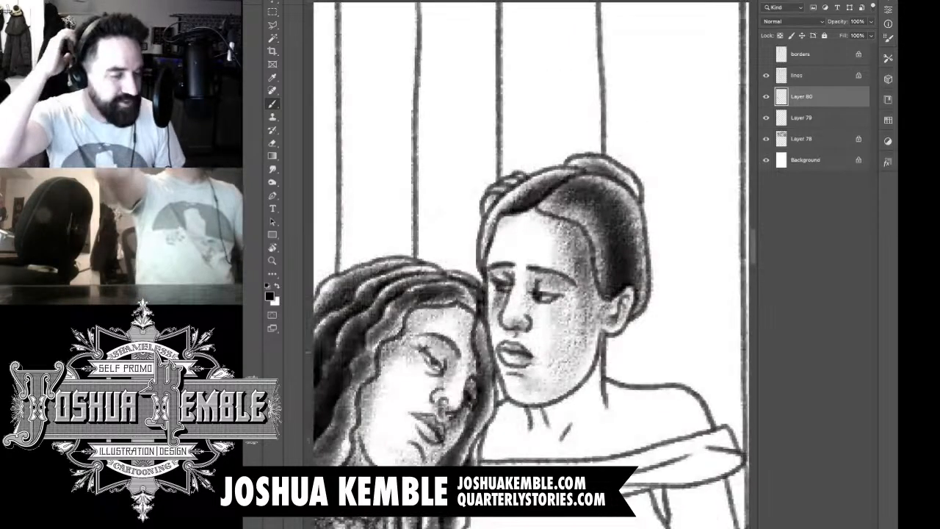
pyautogui.scroll(2, 640, 337)
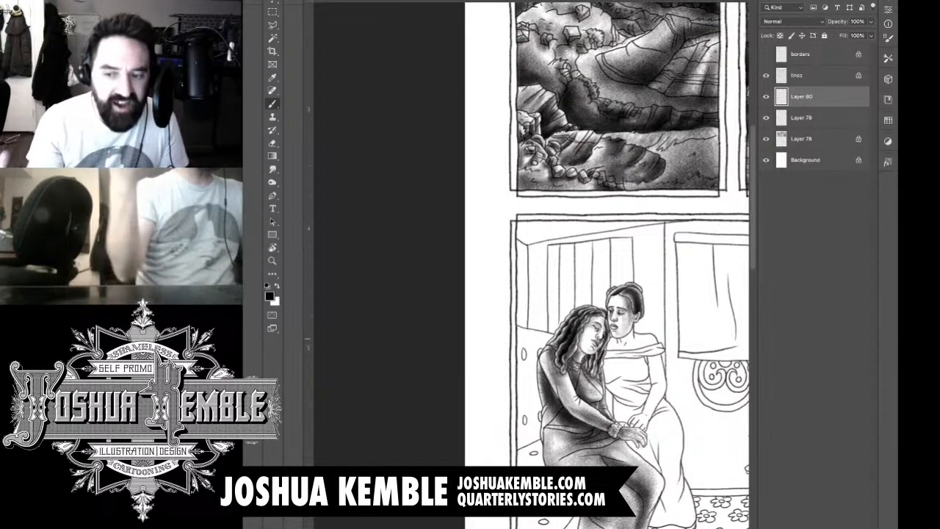
pyautogui.hotkey('ctrl', 'alt', 'shift', 'n')
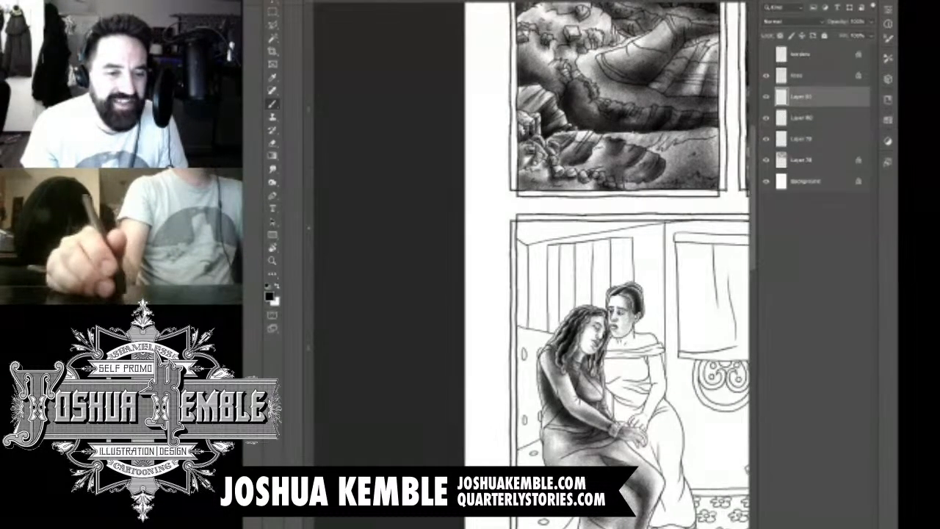
pyautogui.scroll(4, 660, 325)
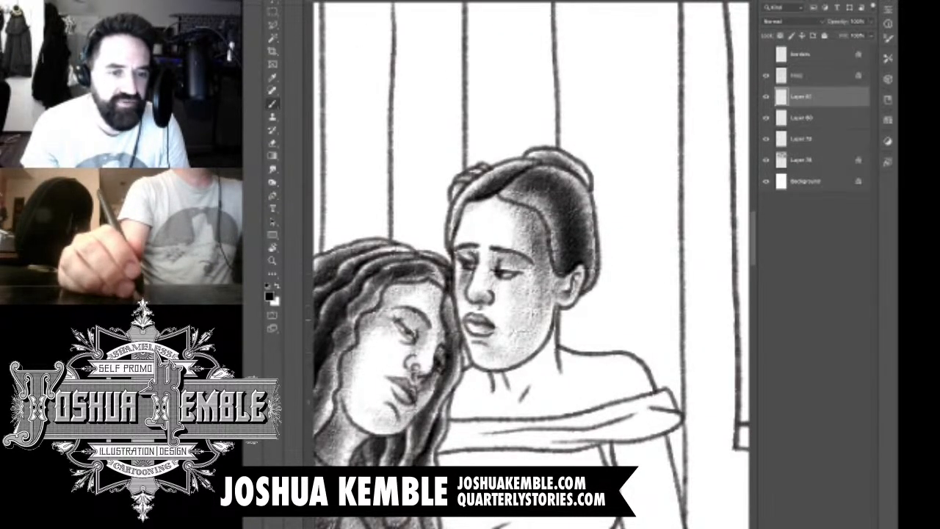
pyautogui.moveTo(552, 335); pyautogui.dragTo(505, 407)
pyautogui.moveTo(523, 376); pyautogui.dragTo(503, 386)
pyautogui.moveTo(539, 356); pyautogui.dragTo(497, 395)
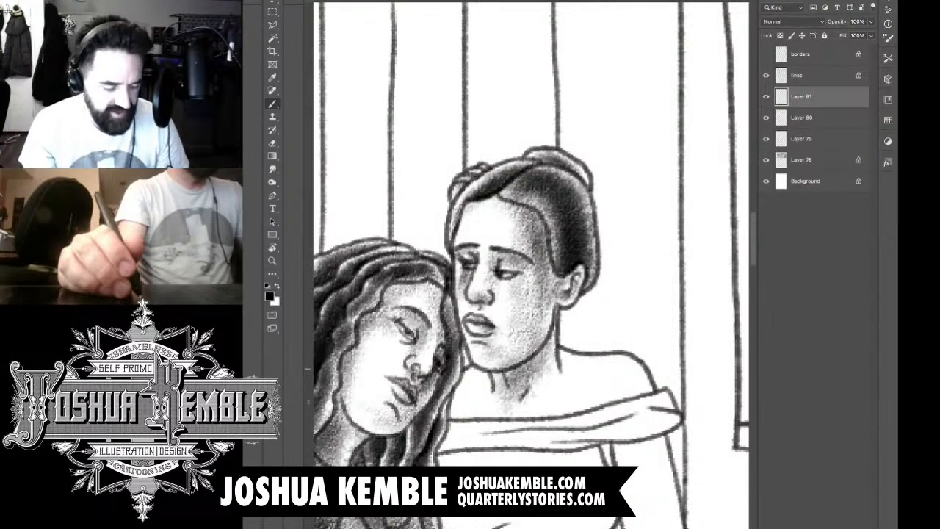
pyautogui.moveTo(548, 345); pyautogui.dragTo(503, 387)
pyautogui.moveTo(549, 328)
pyautogui.mouseDown()
pyautogui.moveTo(525, 379)
pyautogui.moveTo(526, 347)
pyautogui.moveTo(547, 321)
pyautogui.mouseUp()
pyautogui.press('e')
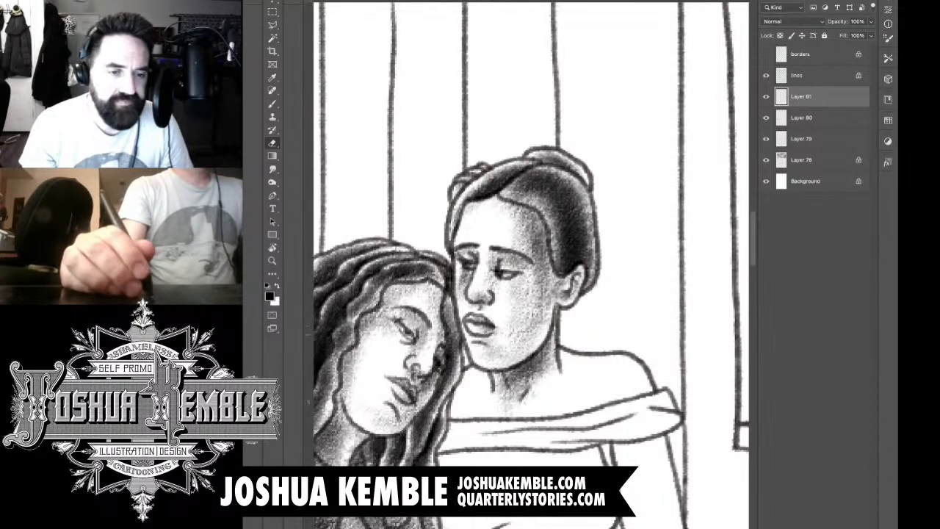
# Step: Shade the base of the upright woman's neck and her chest beside the leaning woman's hair
pyautogui.press('b')
pyautogui.moveTo(455, 412); pyautogui.dragTo(485, 378)
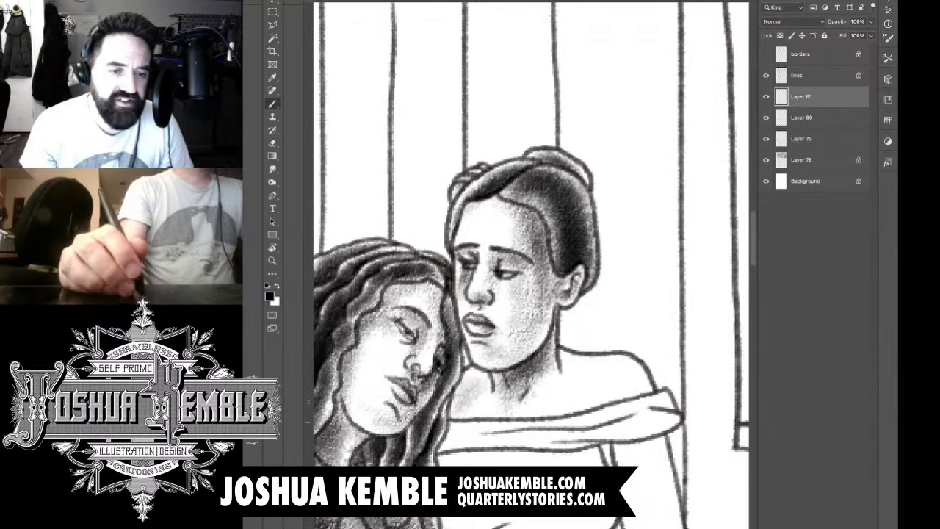
pyautogui.moveTo(444, 432)
pyautogui.mouseDown()
pyautogui.moveTo(477, 381)
pyautogui.moveTo(489, 390)
pyautogui.moveTo(498, 379)
pyautogui.mouseUp()
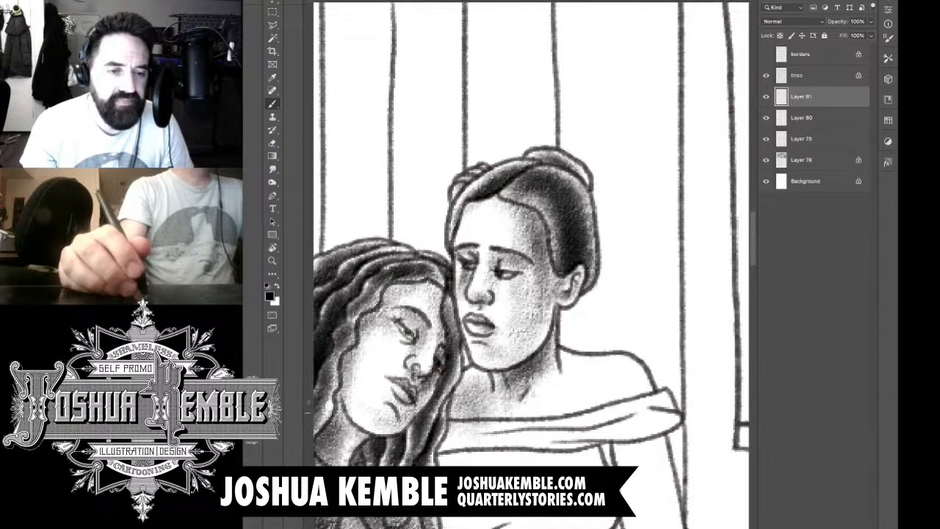
pyautogui.moveTo(479, 427); pyautogui.dragTo(513, 397)
pyautogui.moveTo(455, 419); pyautogui.dragTo(488, 378)
pyautogui.moveTo(450, 441)
pyautogui.mouseDown()
pyautogui.moveTo(489, 374)
pyautogui.moveTo(495, 393)
pyautogui.mouseUp()
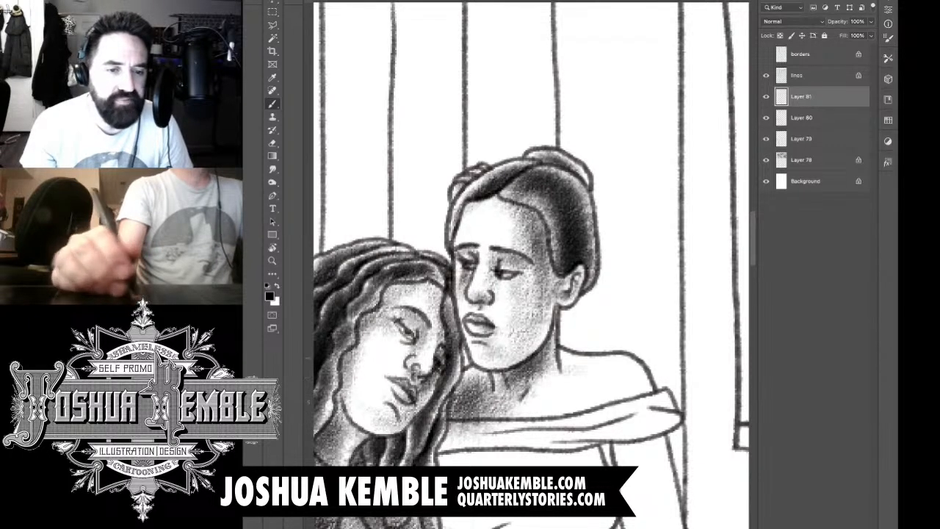
# Step: Brush tone across the upright woman's upper chest and bare shoulder, and erase the spill over the dress neckline
pyautogui.moveTo(492, 432)
pyautogui.mouseDown()
pyautogui.moveTo(526, 407)
pyautogui.moveTo(647, 380)
pyautogui.mouseUp()
pyautogui.moveTo(522, 415)
pyautogui.mouseDown()
pyautogui.moveTo(609, 384)
pyautogui.moveTo(592, 378)
pyautogui.mouseUp()
pyautogui.moveTo(485, 441)
pyautogui.mouseDown()
pyautogui.moveTo(588, 394)
pyautogui.moveTo(538, 404)
pyautogui.mouseUp()
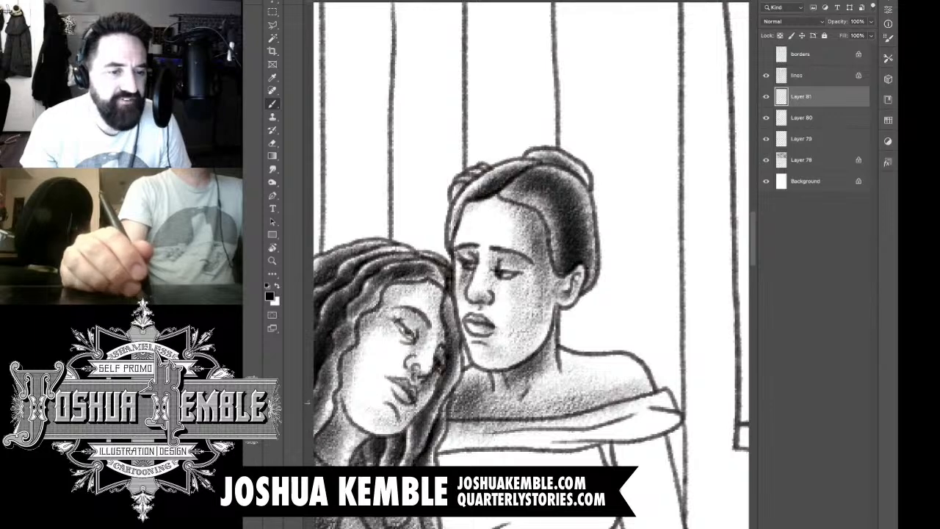
pyautogui.press('e')
pyautogui.moveTo(444, 398)
pyautogui.mouseDown()
pyautogui.moveTo(443, 434)
pyautogui.moveTo(624, 411)
pyautogui.mouseUp()
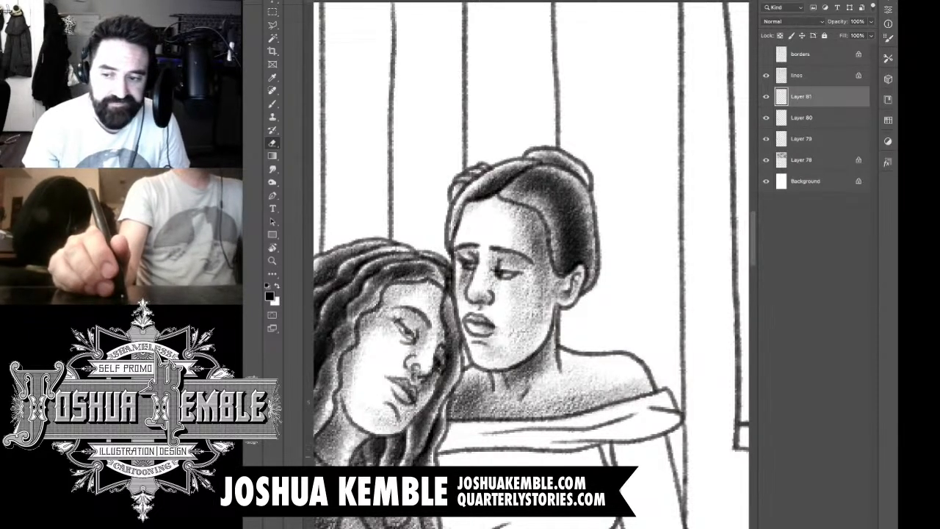
# Step: Shade the off-shoulder collar band of the upright woman's dress with a mid tone
pyautogui.press('b')
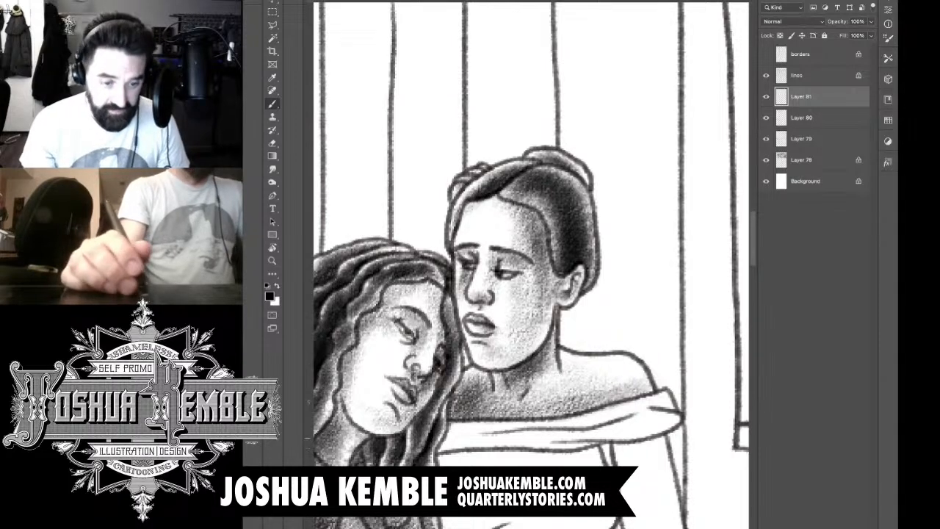
pyautogui.moveTo(650, 406)
pyautogui.mouseDown()
pyautogui.moveTo(562, 437)
pyautogui.moveTo(447, 444)
pyautogui.moveTo(466, 430)
pyautogui.moveTo(512, 346)
pyautogui.mouseUp()
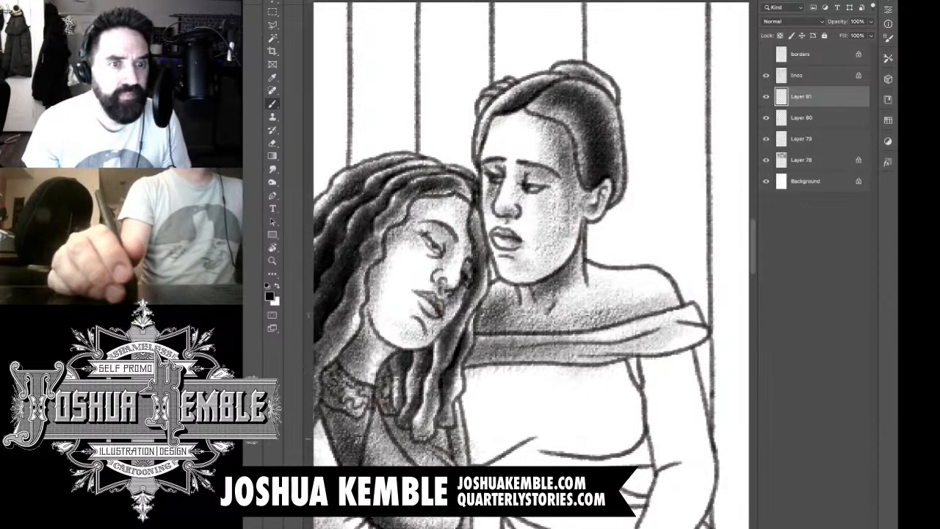
# Step: Add a new layer and shade the upright woman's upper arm down to the elbow, darkest along the side against her body
pyautogui.moveTo(625, 368); pyautogui.dragTo(529, 184)
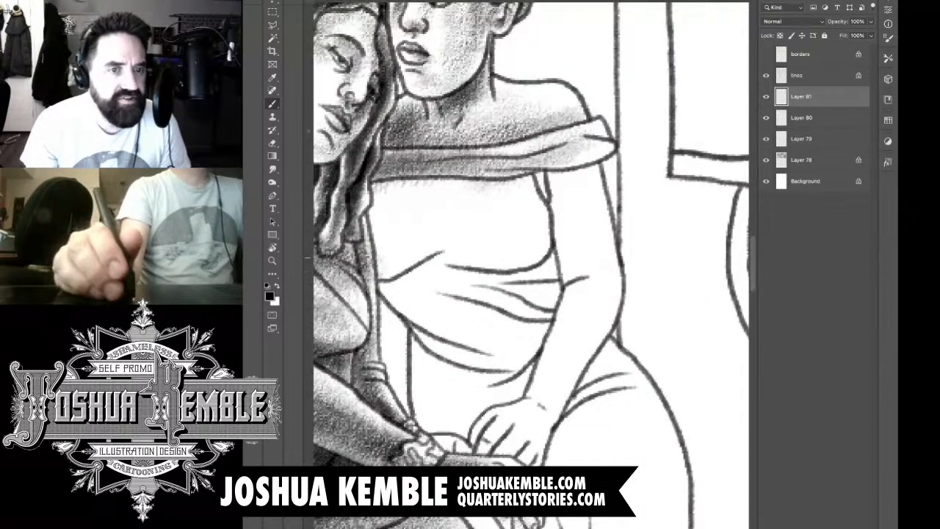
pyautogui.moveTo(626, 244); pyautogui.dragTo(514, 244)
pyautogui.moveTo(633, 239); pyautogui.dragTo(724, 239)
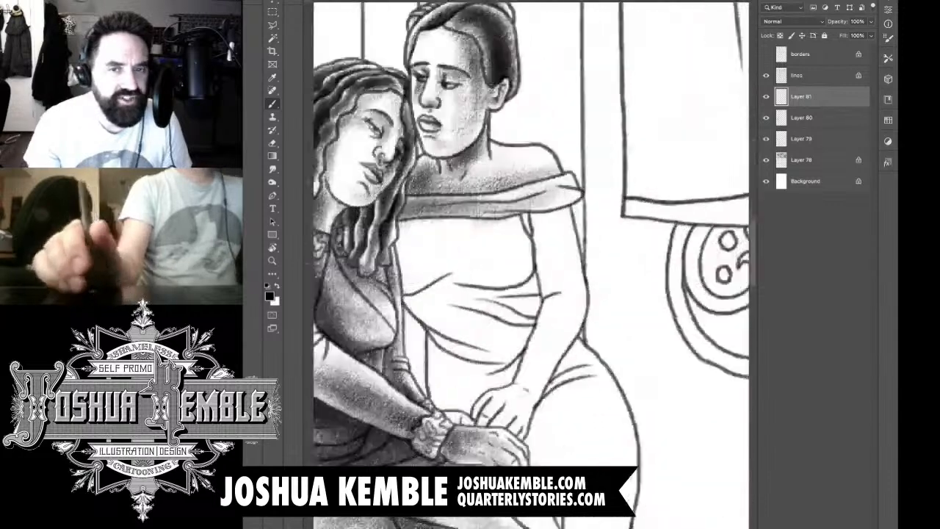
pyautogui.moveTo(564, 239); pyautogui.dragTo(597, 237)
pyautogui.moveTo(529, 242); pyautogui.dragTo(585, 239)
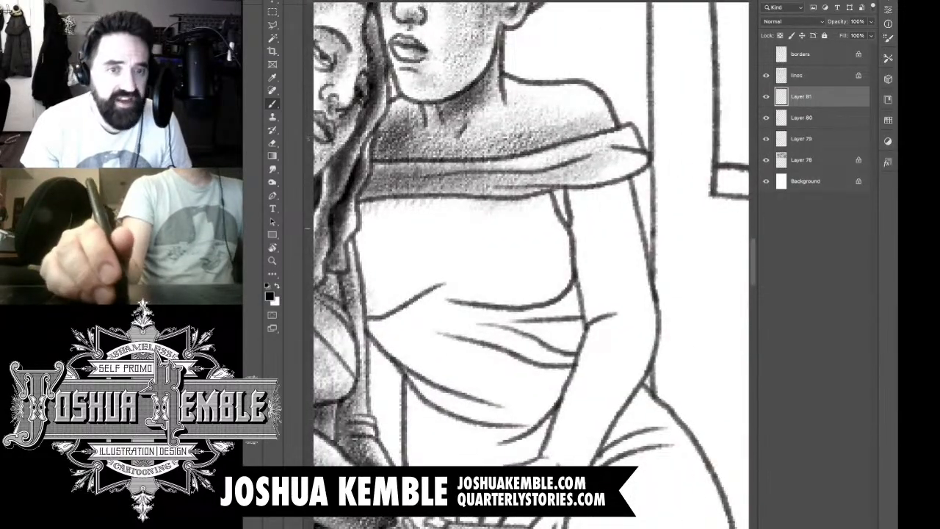
pyautogui.hotkey('ctrl', 'shift', 'alt', 'n')
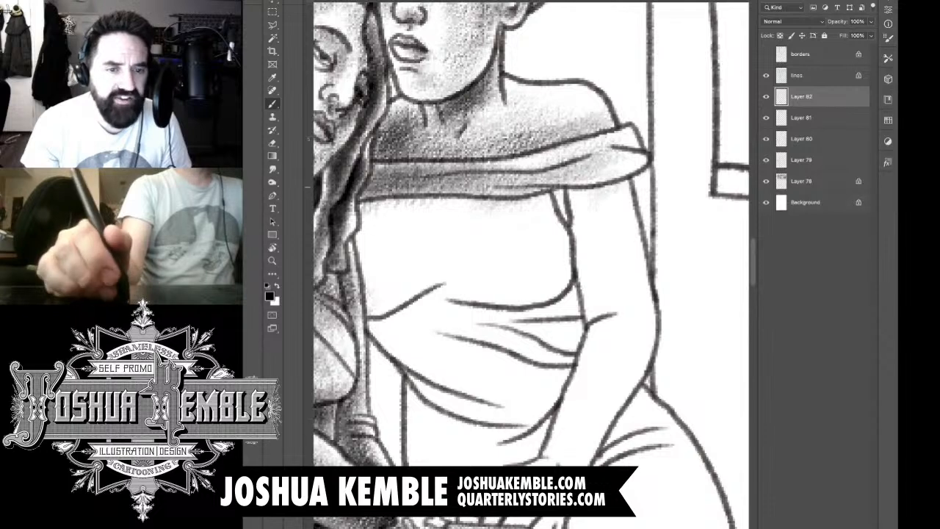
pyautogui.moveTo(616, 188)
pyautogui.mouseDown()
pyautogui.moveTo(581, 202)
pyautogui.moveTo(594, 263)
pyautogui.mouseUp()
pyautogui.moveTo(580, 192); pyautogui.dragTo(610, 327)
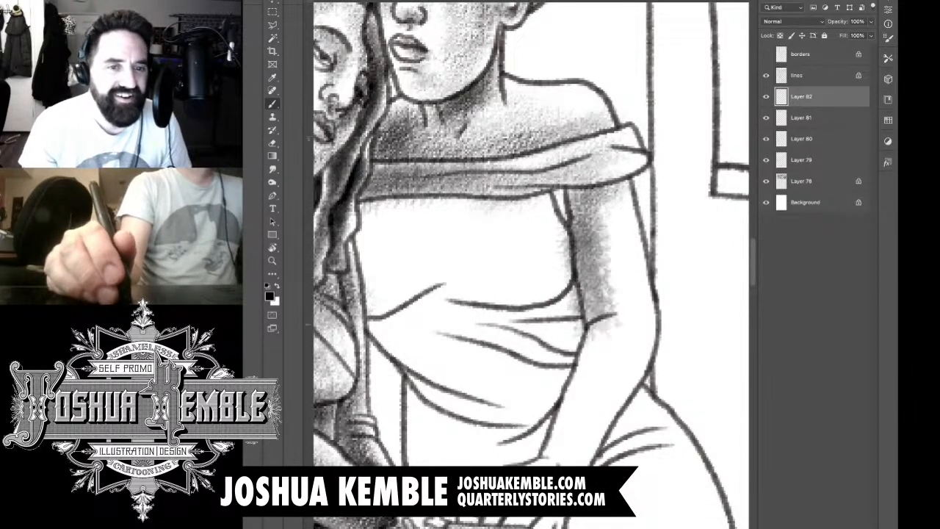
pyautogui.moveTo(604, 202); pyautogui.dragTo(624, 322)
pyautogui.moveTo(604, 208)
pyautogui.mouseDown()
pyautogui.moveTo(618, 321)
pyautogui.moveTo(612, 204)
pyautogui.moveTo(595, 210)
pyautogui.mouseUp()
pyautogui.moveTo(622, 173)
pyautogui.mouseDown()
pyautogui.moveTo(547, 228)
pyautogui.moveTo(547, 305)
pyautogui.mouseUp()
pyautogui.moveTo(570, 202); pyautogui.dragTo(575, 318)
pyautogui.moveTo(588, 222)
pyautogui.mouseDown()
pyautogui.moveTo(604, 332)
pyautogui.moveTo(577, 334)
pyautogui.mouseUp()
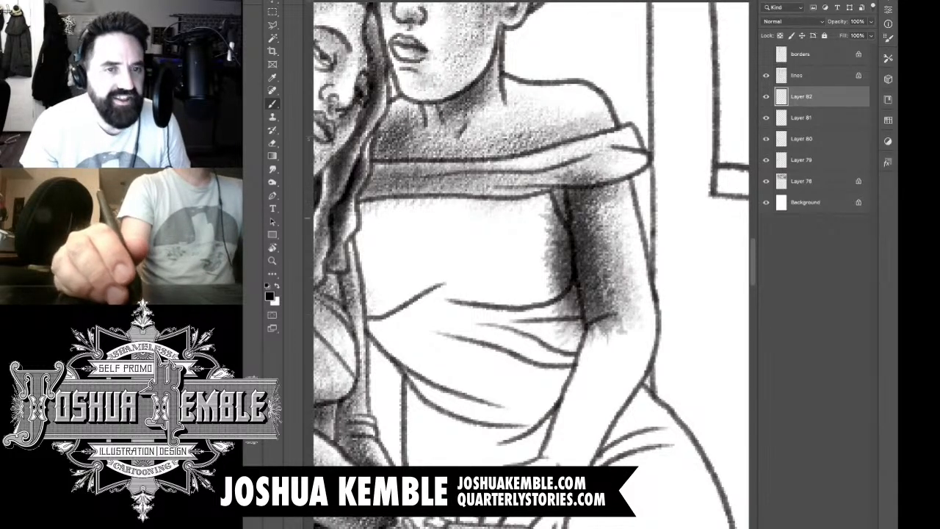
# Step: Erase the arm tone spilled onto the collar, the dress bodice and the forearm below the elbow crease
pyautogui.press('e')
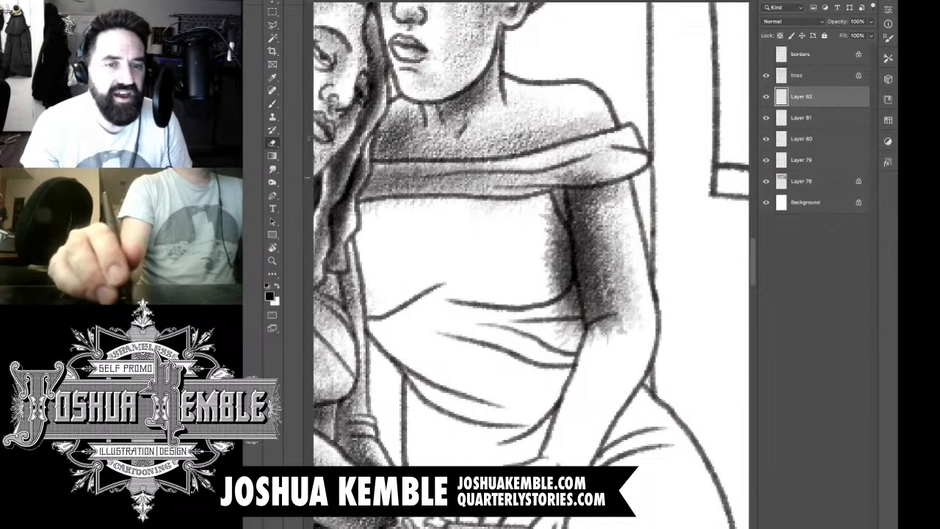
pyautogui.moveTo(556, 181); pyautogui.dragTo(616, 174)
pyautogui.moveTo(561, 190)
pyautogui.mouseDown()
pyautogui.moveTo(556, 261)
pyautogui.moveTo(565, 285)
pyautogui.mouseUp()
pyautogui.moveTo(562, 216); pyautogui.dragTo(572, 309)
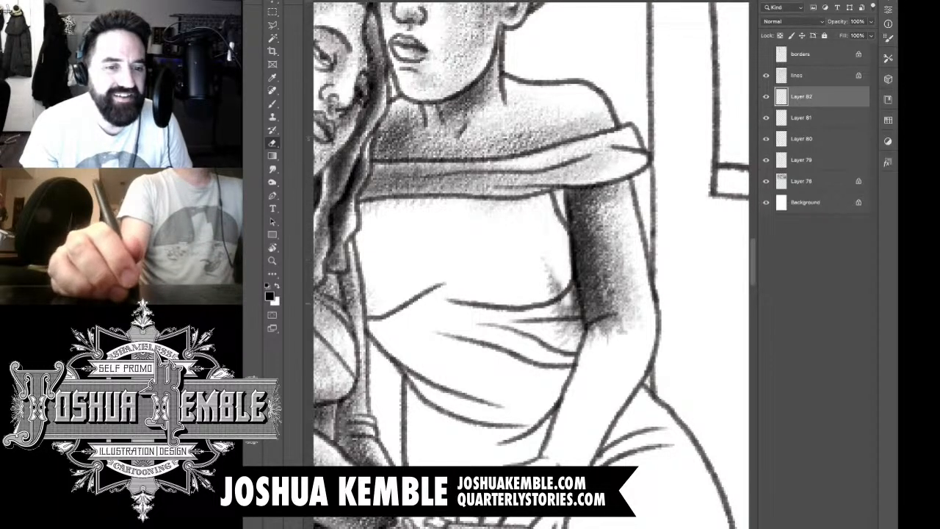
pyautogui.moveTo(566, 272)
pyautogui.mouseDown()
pyautogui.moveTo(579, 315)
pyautogui.moveTo(585, 297)
pyautogui.mouseUp()
pyautogui.moveTo(558, 338)
pyautogui.mouseDown()
pyautogui.moveTo(579, 292)
pyautogui.moveTo(550, 269)
pyautogui.mouseUp()
pyautogui.moveTo(593, 341)
pyautogui.mouseDown()
pyautogui.moveTo(640, 307)
pyautogui.moveTo(623, 331)
pyautogui.moveTo(595, 325)
pyautogui.mouseUp()
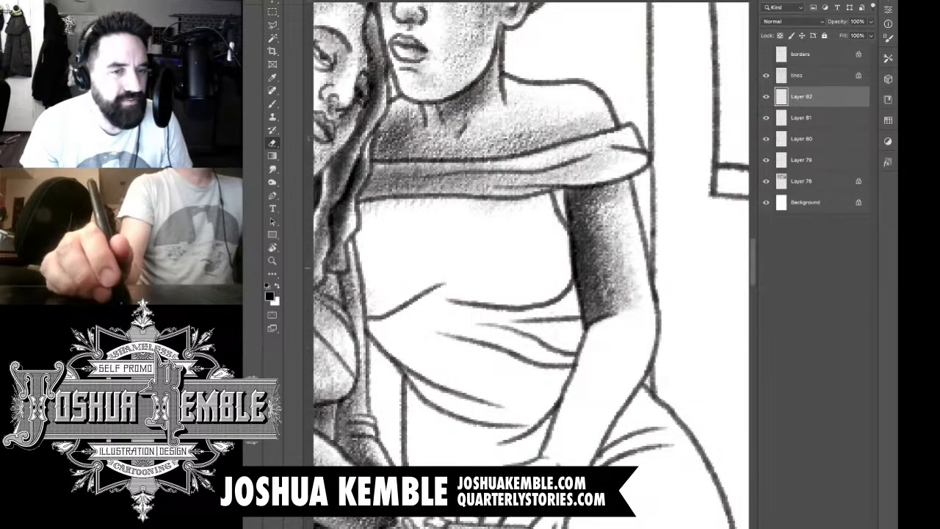
pyautogui.press('b')
pyautogui.scroll(-5, 531, 265)
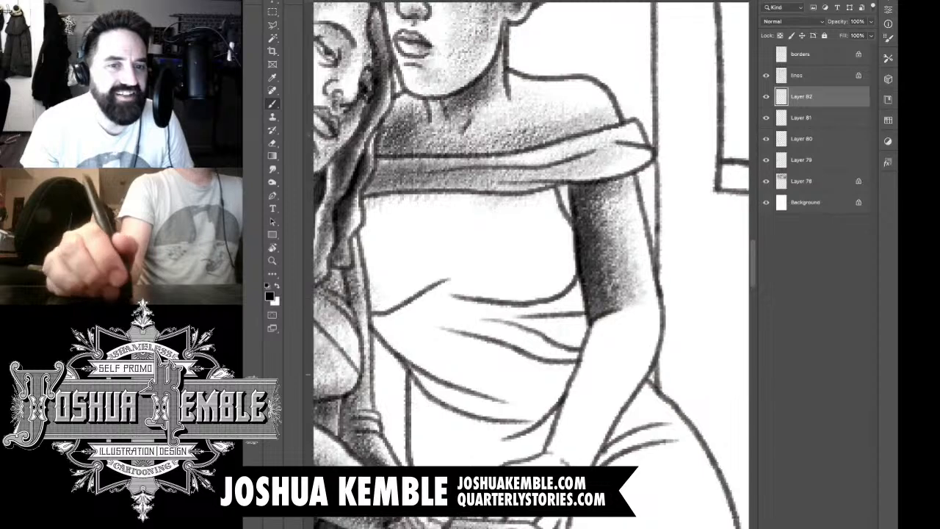
# Step: Shade the upright woman's forearm from the elbow to the wrist, darker along the side against her body
pyautogui.moveTo(595, 279); pyautogui.dragTo(634, 220)
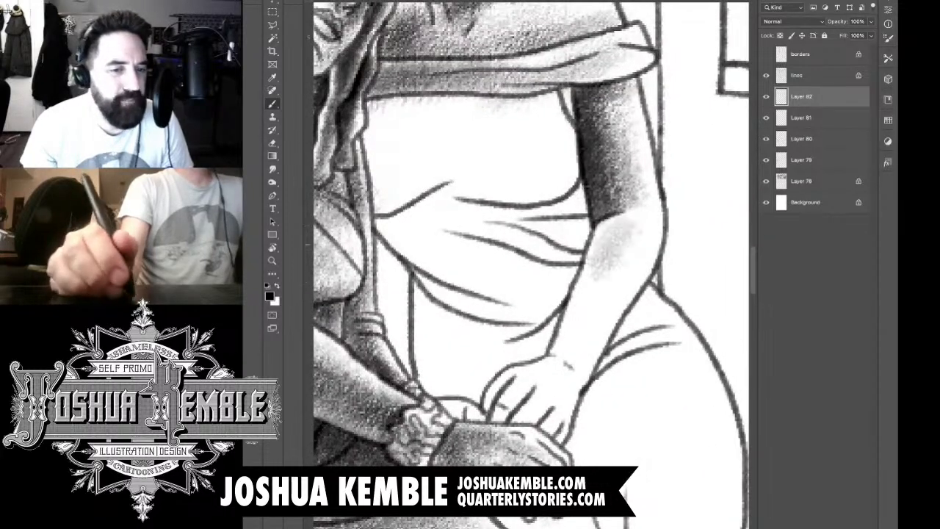
pyautogui.moveTo(588, 338); pyautogui.dragTo(636, 218)
pyautogui.moveTo(558, 397); pyautogui.dragTo(617, 266)
pyautogui.moveTo(567, 354); pyautogui.dragTo(621, 239)
pyautogui.moveTo(560, 374); pyautogui.dragTo(599, 266)
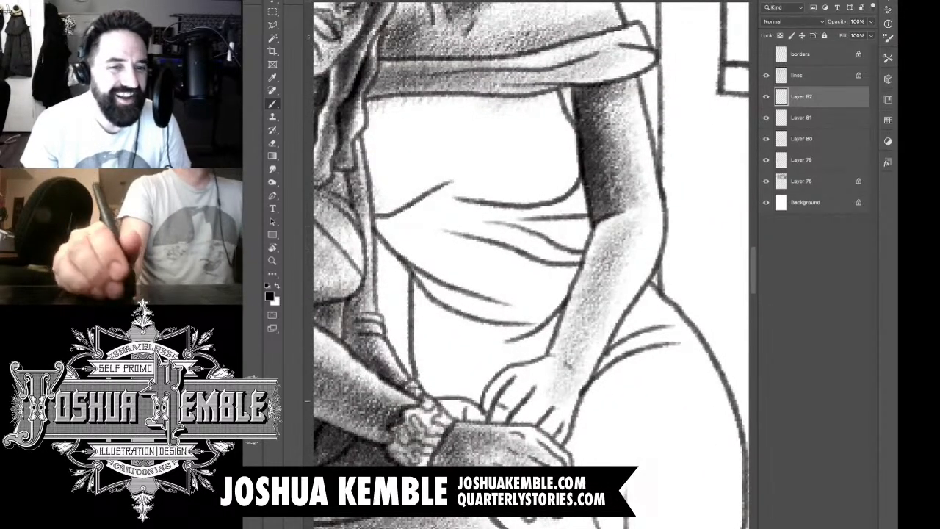
# Step: Shade the back of the upright woman's hand and deepen the shadows around and between her fingers
pyautogui.moveTo(546, 397)
pyautogui.mouseDown()
pyautogui.moveTo(595, 301)
pyautogui.moveTo(588, 328)
pyautogui.mouseUp()
pyautogui.moveTo(501, 412)
pyautogui.mouseDown()
pyautogui.moveTo(555, 360)
pyautogui.moveTo(520, 390)
pyautogui.mouseUp()
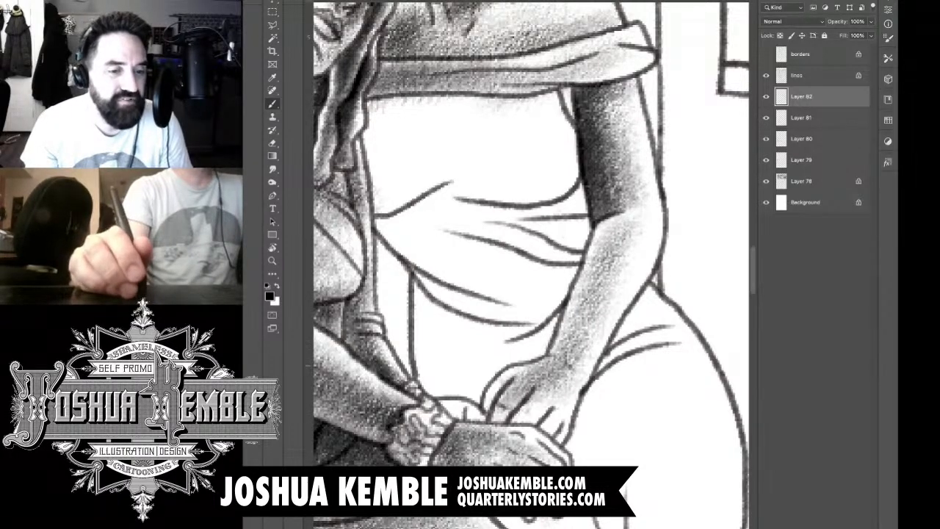
pyautogui.moveTo(485, 410)
pyautogui.mouseDown()
pyautogui.moveTo(510, 379)
pyautogui.moveTo(489, 404)
pyautogui.mouseUp()
pyautogui.moveTo(492, 398)
pyautogui.mouseDown()
pyautogui.moveTo(504, 382)
pyautogui.moveTo(492, 395)
pyautogui.mouseUp()
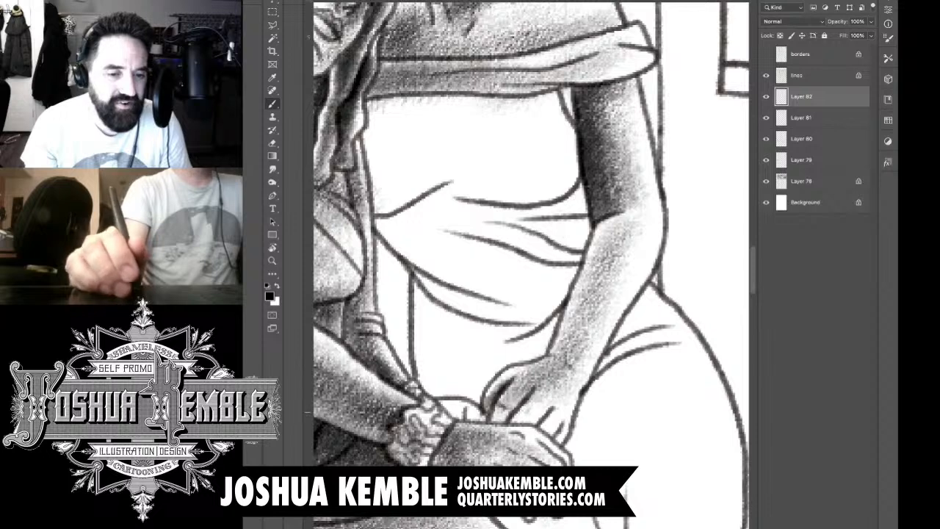
pyautogui.moveTo(525, 422); pyautogui.dragTo(551, 393)
pyautogui.moveTo(542, 413); pyautogui.dragTo(555, 398)
pyautogui.moveTo(522, 433)
pyautogui.mouseDown()
pyautogui.moveTo(566, 398)
pyautogui.moveTo(553, 425)
pyautogui.moveTo(558, 400)
pyautogui.mouseUp()
pyautogui.moveTo(554, 434)
pyautogui.mouseDown()
pyautogui.moveTo(567, 412)
pyautogui.moveTo(566, 378)
pyautogui.mouseUp()
pyautogui.moveTo(521, 430)
pyautogui.mouseDown()
pyautogui.moveTo(536, 413)
pyautogui.moveTo(523, 426)
pyautogui.moveTo(545, 430)
pyautogui.mouseUp()
pyautogui.press('e')
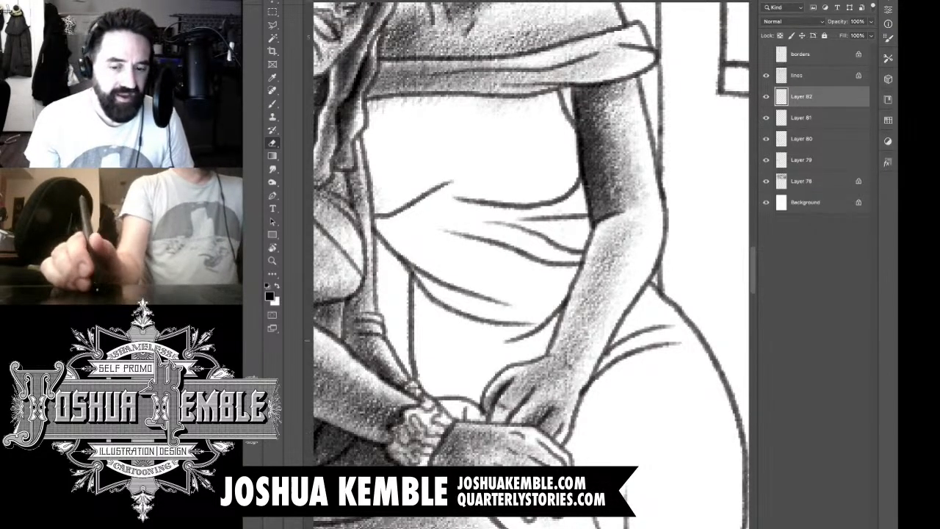
# Step: Add a new layer and shade the upper bodice of the upright woman's dress, darkest beneath the collar band and beside the arm
pyautogui.moveTo(514, 250)
pyautogui.mouseDown()
pyautogui.moveTo(518, 266)
pyautogui.moveTo(563, 293)
pyautogui.mouseUp()
pyautogui.press('b')
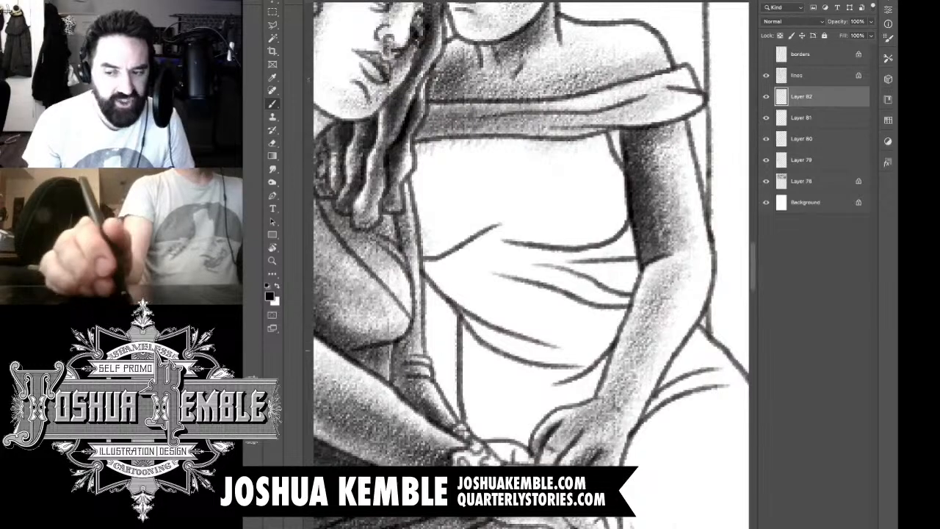
pyautogui.hotkey('ctrl', 'shift', 'alt', 'n')
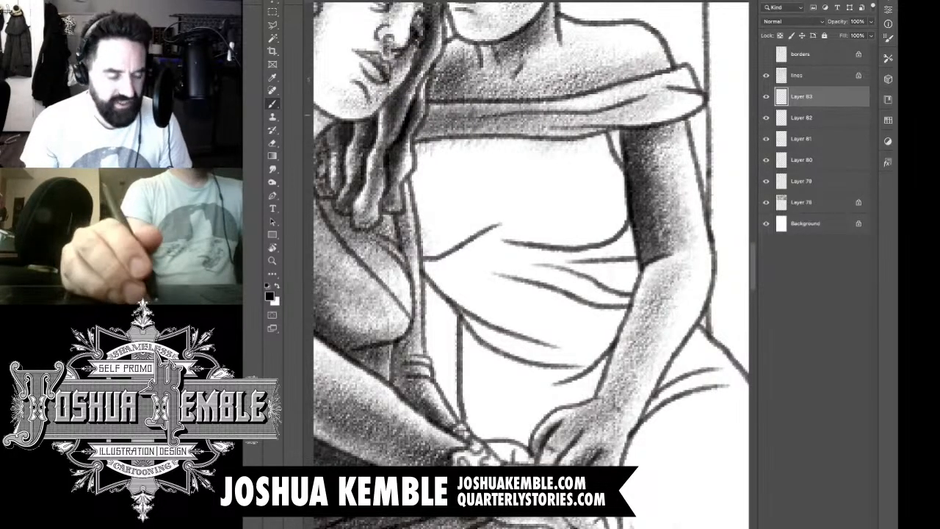
pyautogui.moveTo(544, 242); pyautogui.dragTo(500, 270)
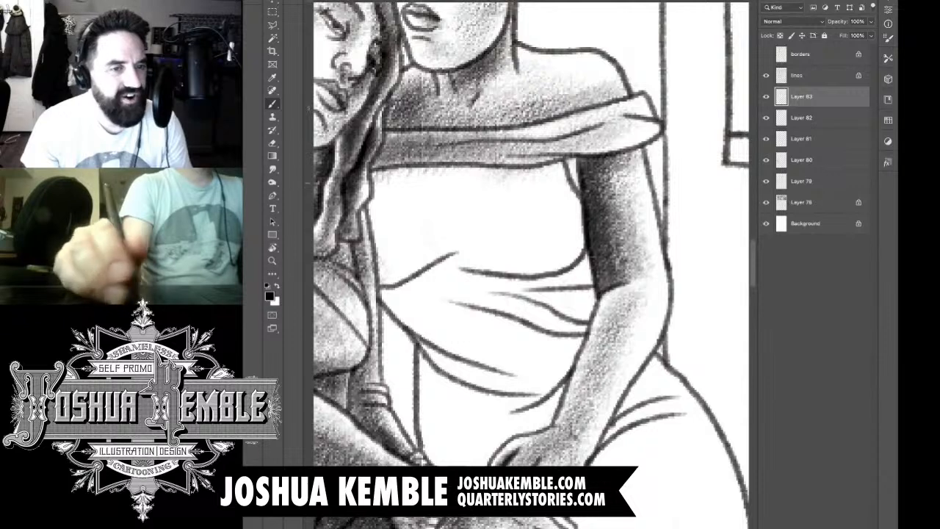
pyautogui.moveTo(376, 178)
pyautogui.mouseDown()
pyautogui.moveTo(432, 177)
pyautogui.moveTo(421, 189)
pyautogui.moveTo(562, 169)
pyautogui.moveTo(470, 175)
pyautogui.moveTo(573, 194)
pyautogui.moveTo(536, 177)
pyautogui.moveTo(426, 170)
pyautogui.moveTo(367, 184)
pyautogui.mouseUp()
pyautogui.moveTo(397, 257)
pyautogui.mouseDown()
pyautogui.moveTo(474, 218)
pyautogui.moveTo(400, 235)
pyautogui.moveTo(515, 213)
pyautogui.moveTo(515, 249)
pyautogui.moveTo(570, 234)
pyautogui.moveTo(562, 193)
pyautogui.moveTo(569, 213)
pyautogui.moveTo(562, 230)
pyautogui.moveTo(528, 189)
pyautogui.moveTo(556, 227)
pyautogui.moveTo(516, 195)
pyautogui.moveTo(551, 200)
pyautogui.moveTo(412, 192)
pyautogui.moveTo(357, 205)
pyautogui.mouseUp()
# Step: Erase the bodice tone spilled onto the collar band and the upright woman's upper arm
pyautogui.press('e')
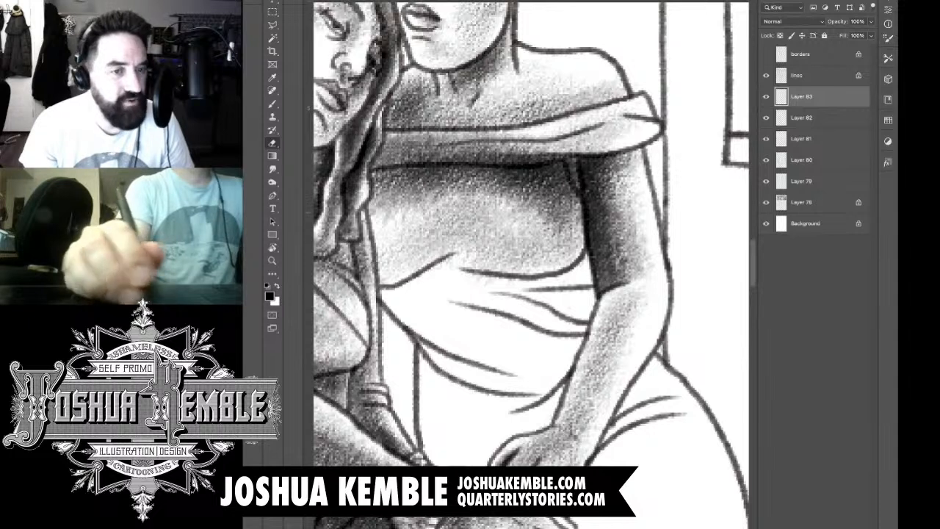
pyautogui.moveTo(377, 160)
pyautogui.mouseDown()
pyautogui.moveTo(590, 150)
pyautogui.moveTo(590, 200)
pyautogui.mouseUp()
pyautogui.moveTo(604, 159)
pyautogui.mouseDown()
pyautogui.moveTo(612, 194)
pyautogui.moveTo(604, 152)
pyautogui.moveTo(623, 173)
pyautogui.mouseUp()
pyautogui.moveTo(580, 279); pyautogui.dragTo(589, 212)
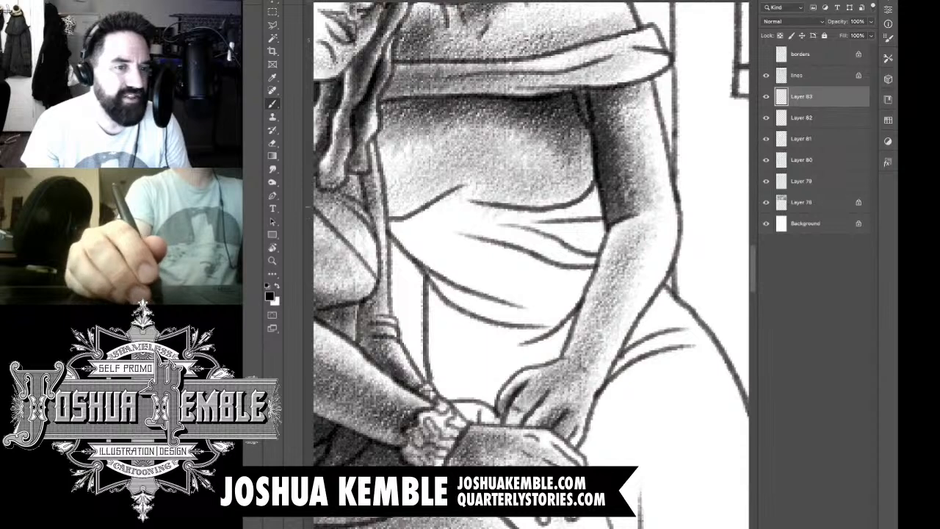
# Step: Shade the upper waist folds of the upright woman's dress just beneath the bust line
pyautogui.moveTo(453, 197)
pyautogui.mouseDown()
pyautogui.moveTo(405, 226)
pyautogui.moveTo(393, 220)
pyautogui.moveTo(397, 232)
pyautogui.moveTo(468, 191)
pyautogui.moveTo(529, 225)
pyautogui.mouseUp()
pyautogui.moveTo(479, 206)
pyautogui.mouseDown()
pyautogui.moveTo(464, 217)
pyautogui.moveTo(581, 209)
pyautogui.mouseUp()
pyautogui.moveTo(500, 224); pyautogui.dragTo(603, 202)
pyautogui.moveTo(529, 224)
pyautogui.mouseDown()
pyautogui.moveTo(599, 198)
pyautogui.moveTo(596, 175)
pyautogui.mouseUp()
pyautogui.moveTo(551, 254); pyautogui.dragTo(604, 213)
pyautogui.moveTo(441, 253); pyautogui.dragTo(529, 243)
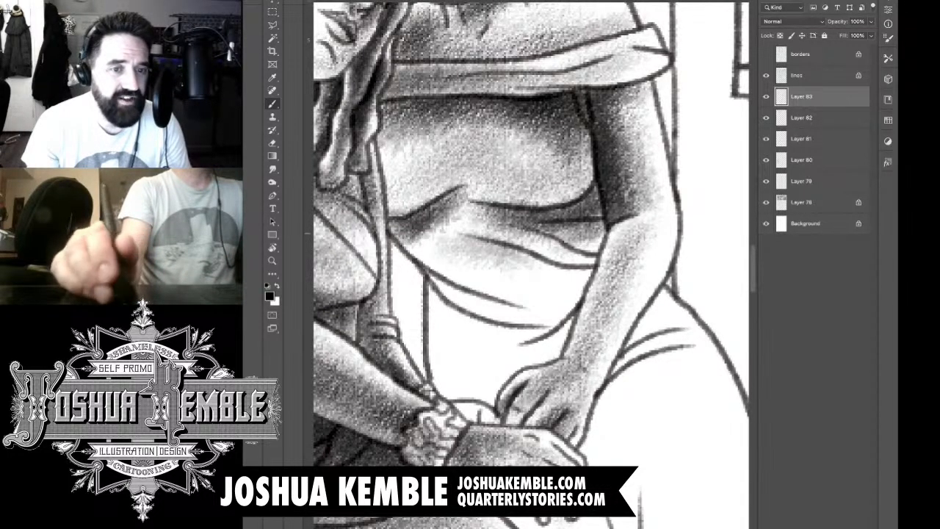
# Step: Build up tone along the middle waist folds and across the lower bodice of the upright woman's dress
pyautogui.moveTo(433, 239)
pyautogui.mouseDown()
pyautogui.moveTo(547, 271)
pyautogui.moveTo(592, 270)
pyautogui.moveTo(525, 264)
pyautogui.moveTo(624, 235)
pyautogui.mouseUp()
pyautogui.moveTo(558, 269); pyautogui.dragTo(628, 228)
pyautogui.moveTo(455, 294); pyautogui.dragTo(555, 243)
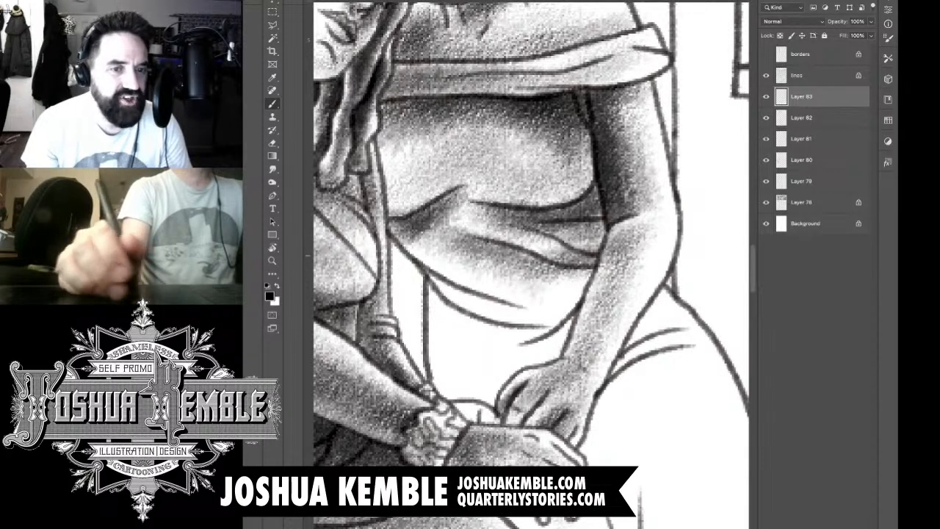
pyautogui.moveTo(485, 297)
pyautogui.mouseDown()
pyautogui.moveTo(606, 247)
pyautogui.moveTo(581, 279)
pyautogui.moveTo(599, 269)
pyautogui.mouseUp()
pyautogui.moveTo(470, 345); pyautogui.dragTo(566, 275)
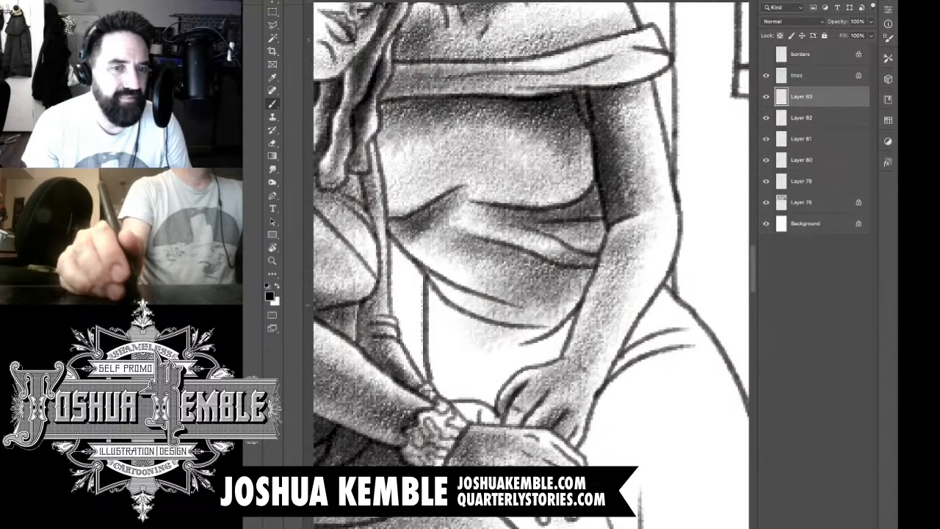
# Step: Extend light tone below the waist folds and darken the bodice side against the upright woman's forearm
pyautogui.moveTo(451, 375); pyautogui.dragTo(591, 257)
pyautogui.moveTo(522, 349); pyautogui.dragTo(621, 232)
pyautogui.moveTo(559, 305)
pyautogui.mouseDown()
pyautogui.moveTo(631, 224)
pyautogui.moveTo(621, 217)
pyautogui.mouseUp()
pyautogui.moveTo(576, 268); pyautogui.dragTo(643, 204)
pyautogui.moveTo(595, 256)
pyautogui.mouseDown()
pyautogui.moveTo(628, 224)
pyautogui.moveTo(602, 258)
pyautogui.mouseUp()
# Step: Erase the waist tone spilled onto the upright woman's forearm and elbow
pyautogui.press('e')
pyautogui.moveTo(626, 217)
pyautogui.mouseDown()
pyautogui.moveTo(587, 312)
pyautogui.moveTo(599, 301)
pyautogui.mouseUp()
pyautogui.moveTo(632, 268); pyautogui.dragTo(628, 217)
pyautogui.moveTo(614, 250); pyautogui.dragTo(610, 197)
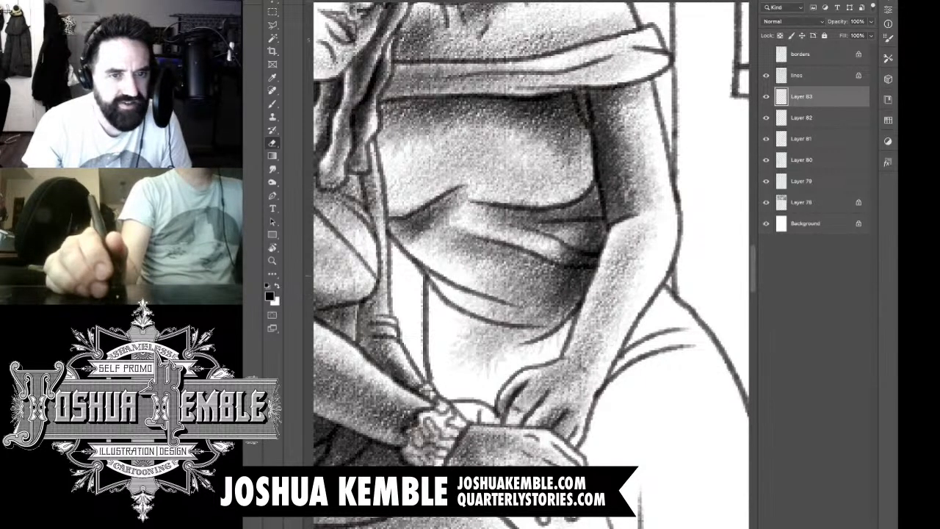
# Step: Examine the shading of the two seated women against the whole panel
pyautogui.press('super+minus')
pyautogui.press('super+minus')
pyautogui.press('super+minus')
pyautogui.press('super+minus')
pyautogui.moveTo(654, 280); pyautogui.dragTo(583, 274)
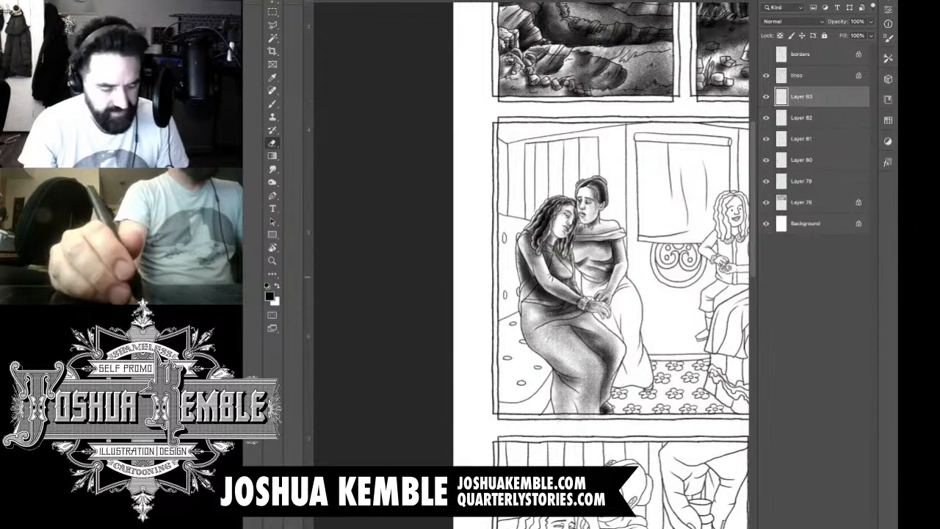
pyautogui.press('super+plus')
pyautogui.press('super+plus')
pyautogui.press('super+plus')
pyautogui.press('super+plus')
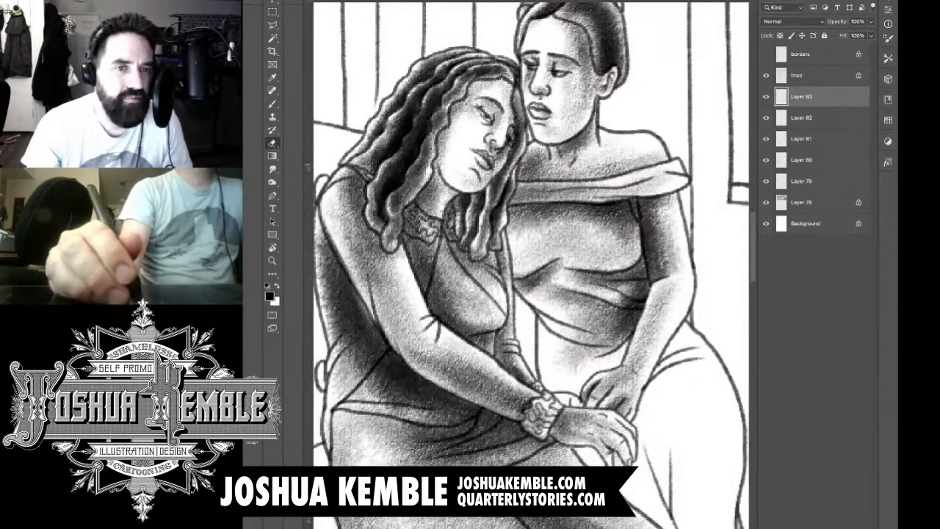
# Step: Add a new layer and darken the upright woman's chest, collar and bodice along the edge beside the leaning woman's hair and body
pyautogui.press('b')
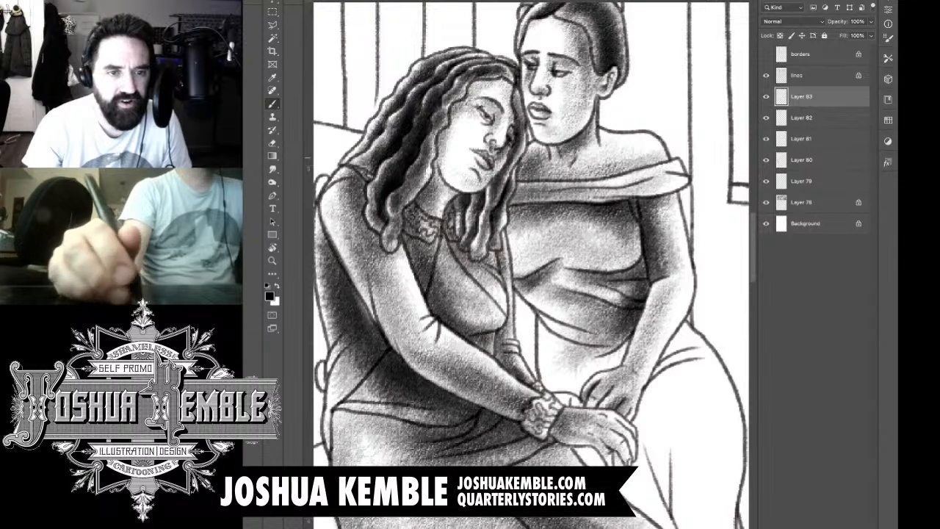
pyautogui.press('super+alt+shift+n')
pyautogui.moveTo(526, 157)
pyautogui.mouseDown()
pyautogui.moveTo(501, 210)
pyautogui.moveTo(522, 192)
pyautogui.moveTo(504, 257)
pyautogui.mouseUp()
pyautogui.moveTo(526, 179); pyautogui.dragTo(506, 269)
pyautogui.moveTo(532, 215); pyautogui.dragTo(493, 303)
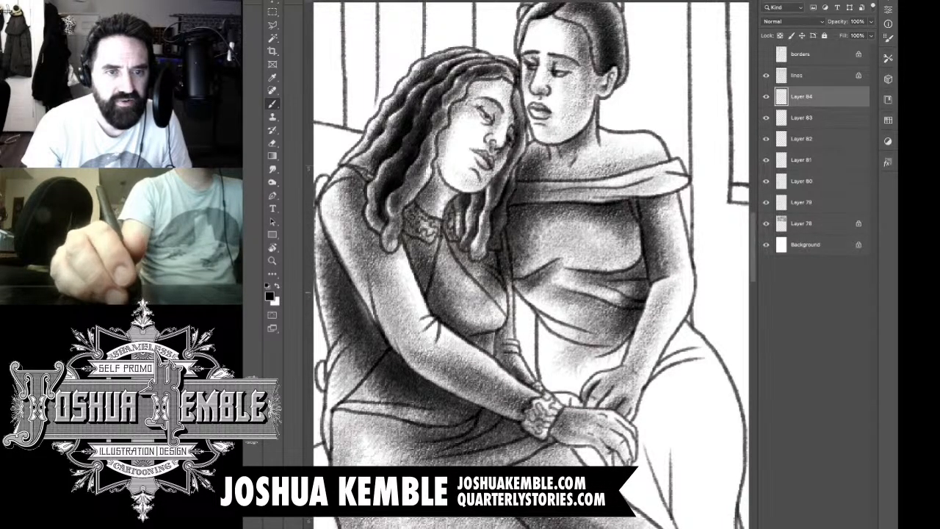
pyautogui.moveTo(534, 263); pyautogui.dragTo(488, 309)
pyautogui.moveTo(560, 147); pyautogui.dragTo(527, 198)
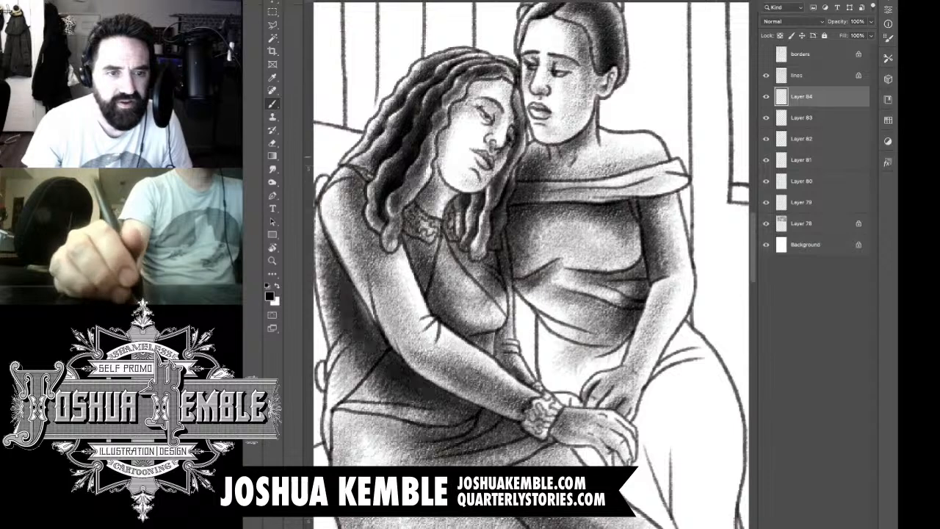
pyautogui.moveTo(558, 149)
pyautogui.mouseDown()
pyautogui.moveTo(537, 163)
pyautogui.moveTo(476, 288)
pyautogui.mouseUp()
pyautogui.moveTo(510, 215); pyautogui.dragTo(501, 240)
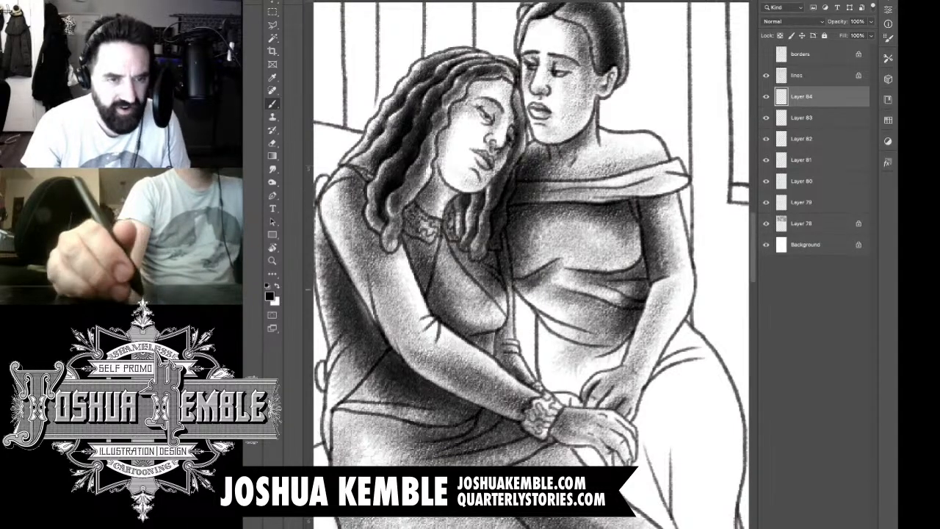
pyautogui.moveTo(545, 218); pyautogui.dragTo(499, 316)
pyautogui.moveTo(581, 264)
pyautogui.mouseDown()
pyautogui.moveTo(532, 332)
pyautogui.moveTo(581, 363)
pyautogui.mouseUp()
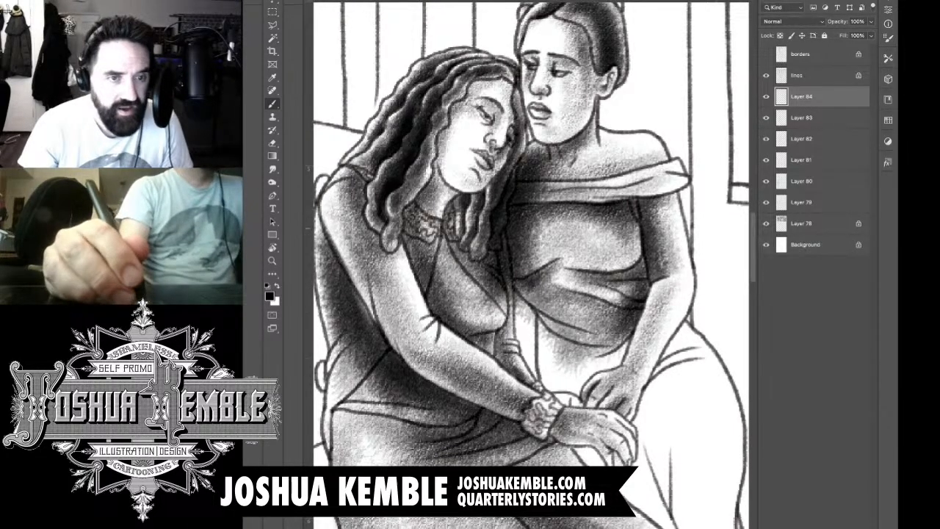
# Step: Erase the shadow tone spilled over the leaning woman's hair and body along the edge between the two women
pyautogui.press('e')
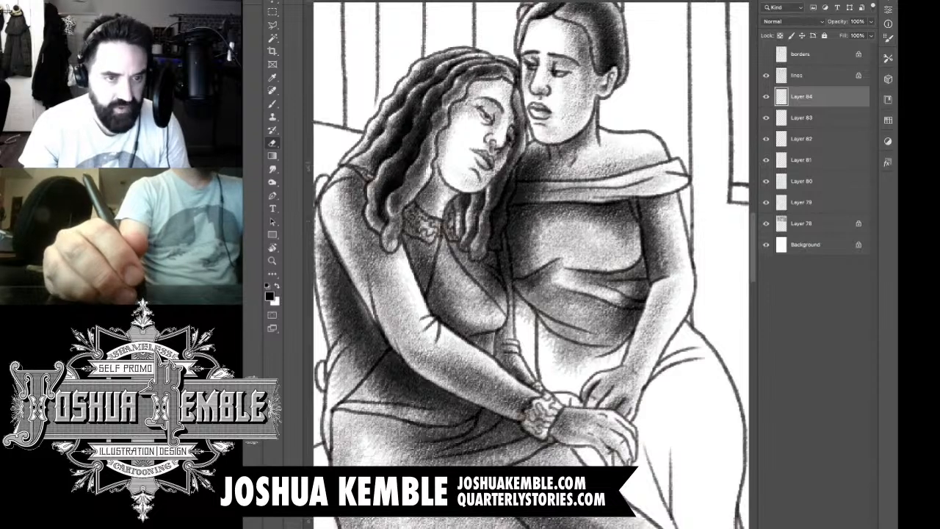
pyautogui.moveTo(510, 163)
pyautogui.mouseDown()
pyautogui.moveTo(495, 246)
pyautogui.moveTo(500, 303)
pyautogui.moveTo(491, 246)
pyautogui.moveTo(484, 294)
pyautogui.moveTo(476, 218)
pyautogui.moveTo(503, 168)
pyautogui.moveTo(514, 178)
pyautogui.moveTo(516, 166)
pyautogui.moveTo(510, 204)
pyautogui.mouseUp()
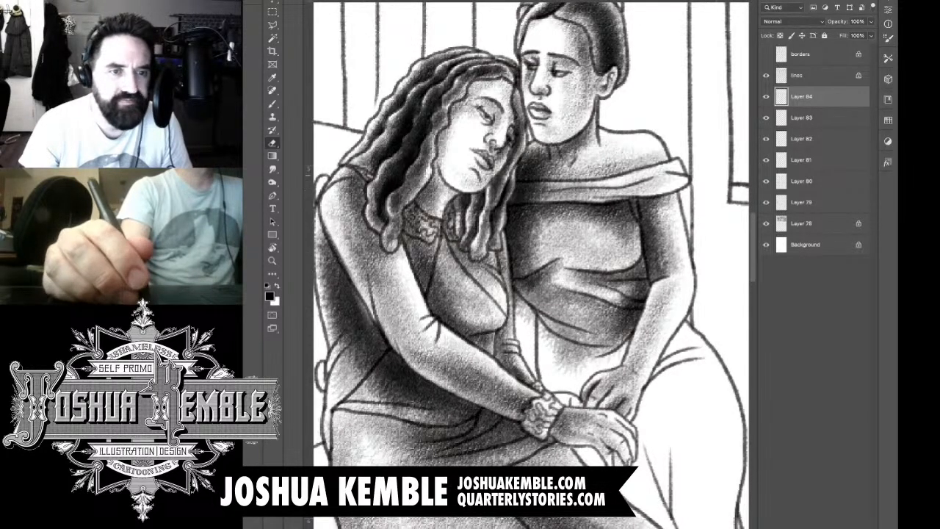
pyautogui.moveTo(536, 316)
pyautogui.mouseDown()
pyautogui.moveTo(504, 211)
pyautogui.moveTo(477, 189)
pyautogui.mouseUp()
pyautogui.moveTo(478, 155); pyautogui.dragTo(471, 115)
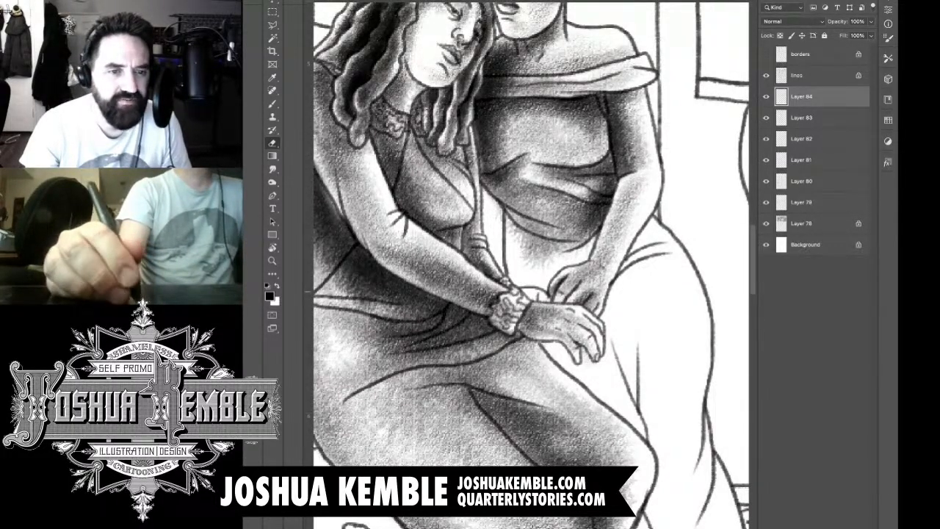
# Step: Shade the upright woman's dress below the waist between the women's forearms, darkest just above the hands
pyautogui.press('b')
pyautogui.moveTo(514, 237)
pyautogui.mouseDown()
pyautogui.moveTo(528, 298)
pyautogui.moveTo(551, 248)
pyautogui.mouseUp()
pyautogui.moveTo(534, 297)
pyautogui.mouseDown()
pyautogui.moveTo(577, 240)
pyautogui.moveTo(598, 245)
pyautogui.moveTo(610, 223)
pyautogui.moveTo(582, 293)
pyautogui.moveTo(558, 242)
pyautogui.moveTo(548, 272)
pyautogui.mouseUp()
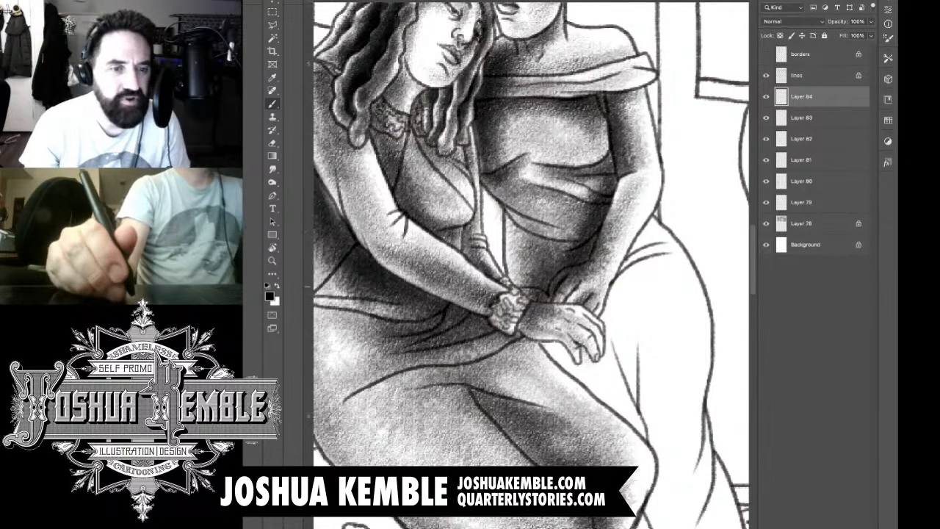
pyautogui.moveTo(565, 228); pyautogui.dragTo(522, 323)
pyautogui.moveTo(558, 268)
pyautogui.mouseDown()
pyautogui.moveTo(525, 301)
pyautogui.moveTo(536, 323)
pyautogui.moveTo(544, 292)
pyautogui.moveTo(525, 288)
pyautogui.moveTo(550, 304)
pyautogui.moveTo(526, 316)
pyautogui.moveTo(537, 322)
pyautogui.moveTo(570, 283)
pyautogui.moveTo(556, 297)
pyautogui.moveTo(563, 277)
pyautogui.moveTo(603, 249)
pyautogui.moveTo(609, 229)
pyautogui.moveTo(600, 220)
pyautogui.mouseUp()
pyautogui.press('e')
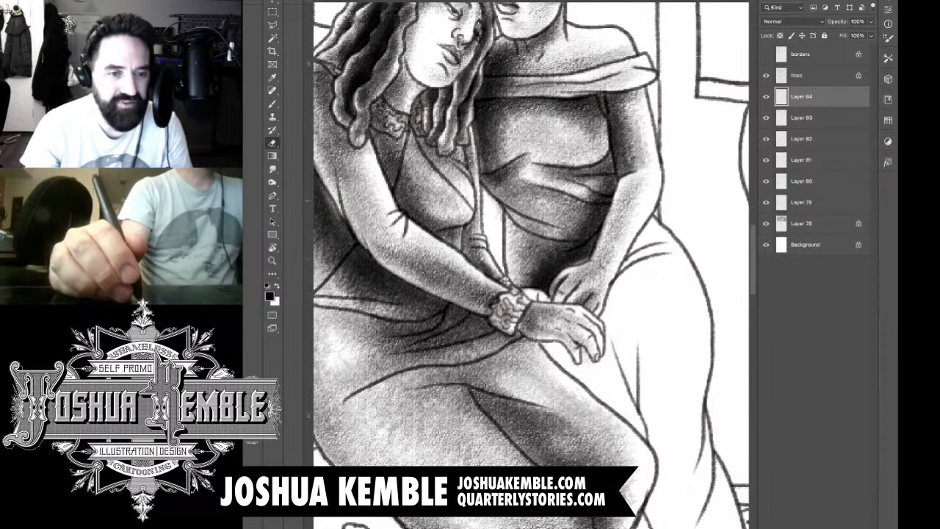
# Step: Shade the small exposed area behind the leaning woman's wrist and deepen the dress shadow above the hands
pyautogui.press('b')
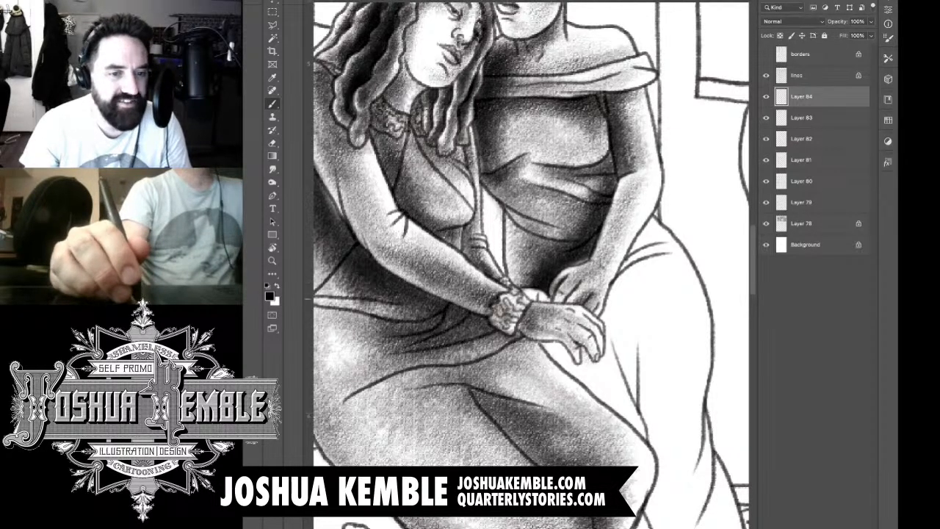
pyautogui.moveTo(519, 302)
pyautogui.mouseDown()
pyautogui.moveTo(553, 295)
pyautogui.moveTo(532, 284)
pyautogui.moveTo(585, 262)
pyautogui.mouseUp()
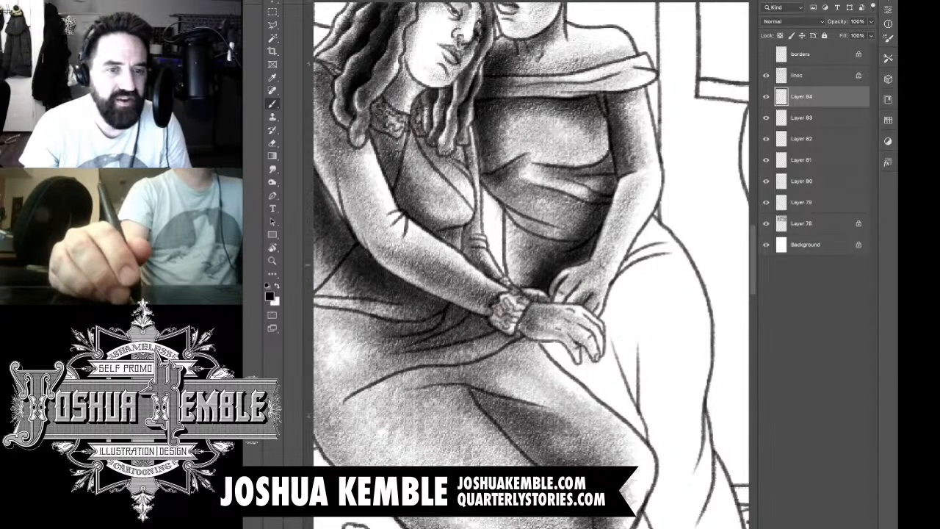
pyautogui.moveTo(532, 276)
pyautogui.mouseDown()
pyautogui.moveTo(535, 269)
pyautogui.moveTo(520, 273)
pyautogui.mouseUp()
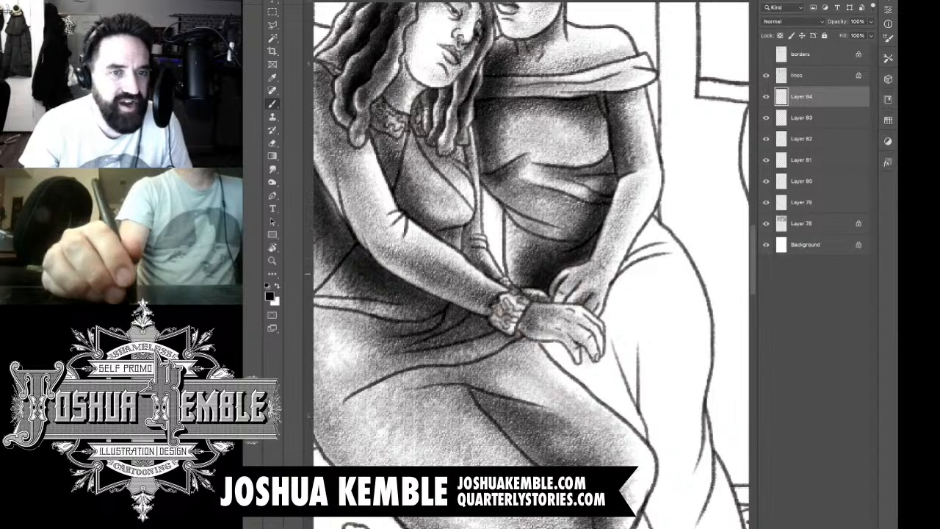
pyautogui.moveTo(540, 241)
pyautogui.mouseDown()
pyautogui.moveTo(587, 213)
pyautogui.moveTo(593, 185)
pyautogui.mouseUp()
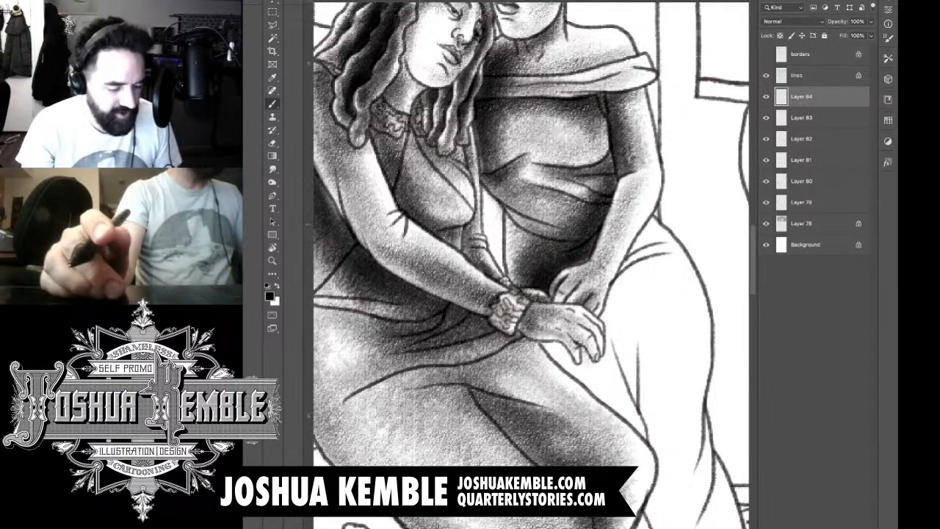
# Step: Add a new layer and shade the upright woman's skirt beside her forearm and beneath the hands, darkest just below the fingers
pyautogui.scroll(-10, 634, 226)
pyautogui.scroll(1, 633, 272)
pyautogui.moveTo(633, 272); pyautogui.dragTo(551, 263)
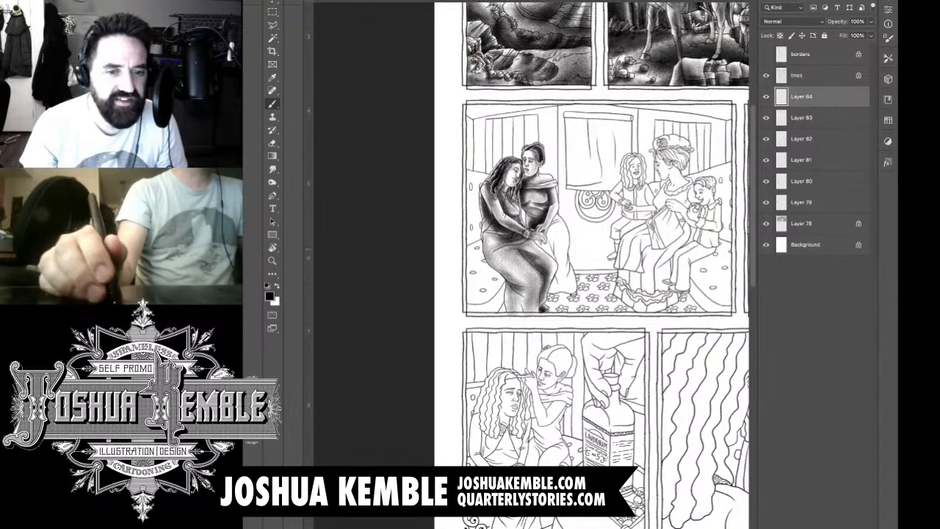
pyautogui.moveTo(577, 214); pyautogui.dragTo(654, 214)
pyautogui.moveTo(500, 330); pyautogui.dragTo(570, 196)
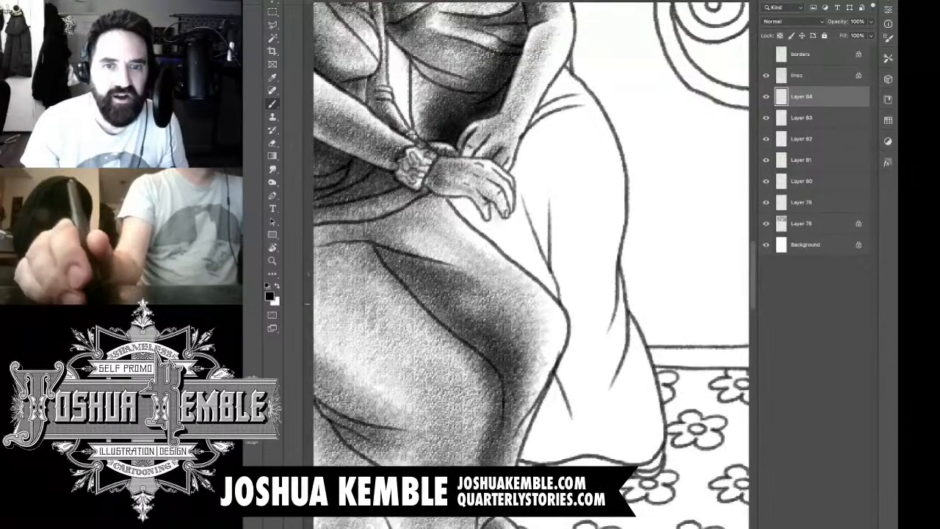
pyautogui.hotkey('ctrl', 'shift', 'alt', 'n')
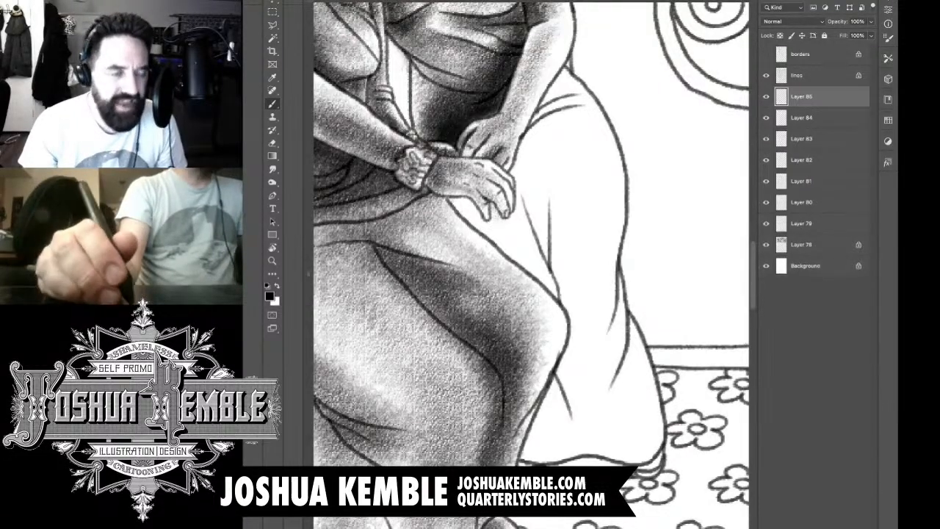
pyautogui.click(766, 97)
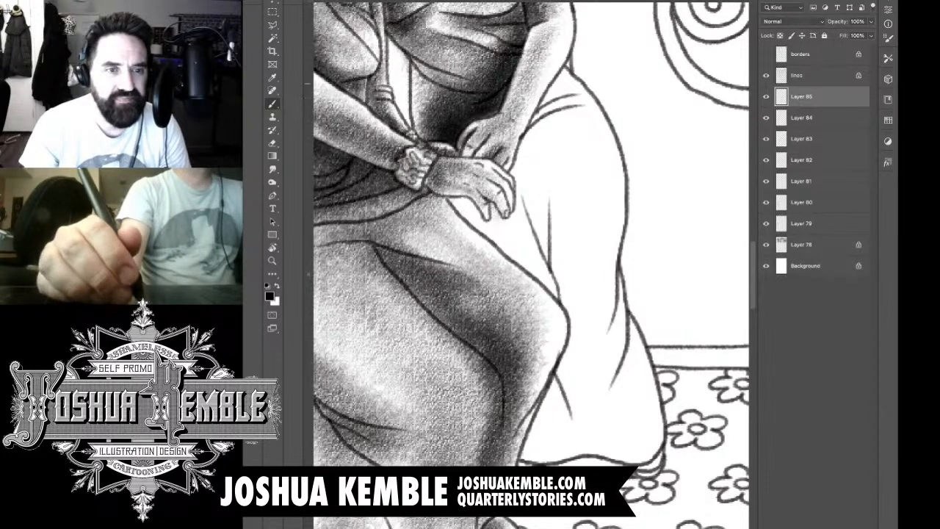
pyautogui.moveTo(564, 84)
pyautogui.mouseDown()
pyautogui.moveTo(527, 122)
pyautogui.moveTo(524, 146)
pyautogui.mouseUp()
pyautogui.moveTo(571, 113); pyautogui.dragTo(519, 172)
pyautogui.moveTo(545, 131)
pyautogui.mouseDown()
pyautogui.moveTo(508, 198)
pyautogui.moveTo(499, 305)
pyautogui.mouseUp()
pyautogui.moveTo(529, 183); pyautogui.dragTo(492, 302)
pyautogui.moveTo(524, 182); pyautogui.dragTo(472, 286)
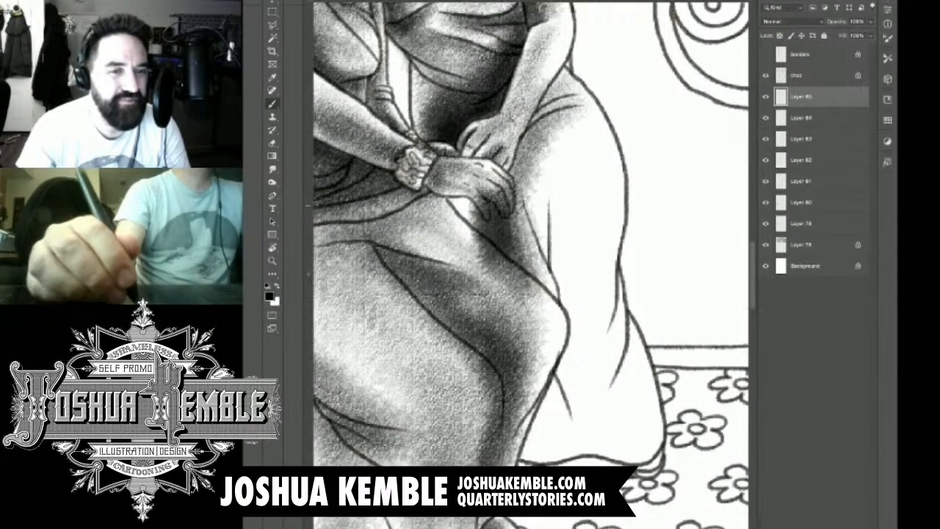
pyautogui.moveTo(503, 181); pyautogui.dragTo(447, 269)
pyautogui.moveTo(471, 183); pyautogui.dragTo(435, 244)
pyautogui.moveTo(470, 179); pyautogui.dragTo(432, 225)
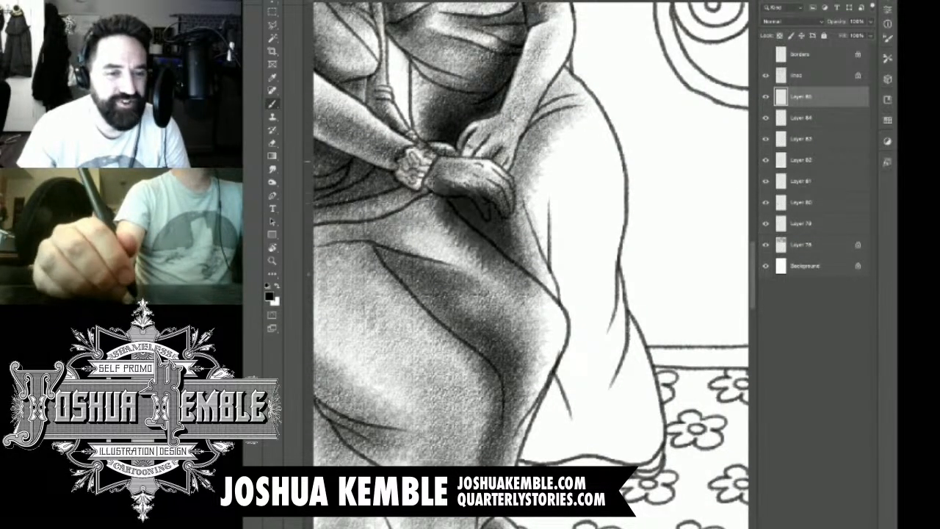
# Step: Shade the upright woman's skirt along its inner folds, from beside the leaning woman's knee down to the hem
pyautogui.moveTo(566, 162); pyautogui.dragTo(558, 302)
pyautogui.moveTo(562, 184); pyautogui.dragTo(570, 316)
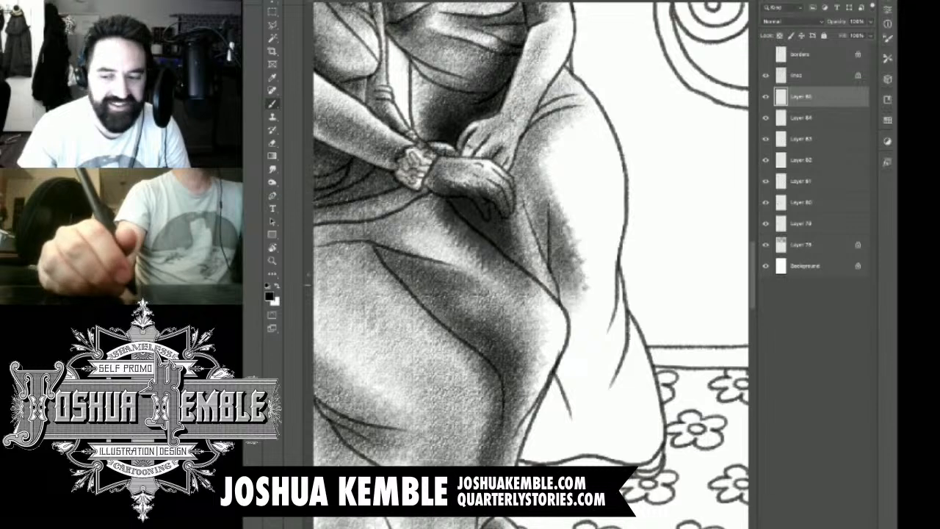
pyautogui.moveTo(573, 213); pyautogui.dragTo(580, 405)
pyautogui.moveTo(581, 327); pyautogui.dragTo(540, 452)
pyautogui.moveTo(555, 353)
pyautogui.mouseDown()
pyautogui.moveTo(525, 448)
pyautogui.moveTo(536, 452)
pyautogui.mouseUp()
pyautogui.moveTo(576, 355); pyautogui.dragTo(540, 463)
pyautogui.moveTo(580, 394)
pyautogui.mouseDown()
pyautogui.moveTo(551, 448)
pyautogui.moveTo(559, 454)
pyautogui.mouseUp()
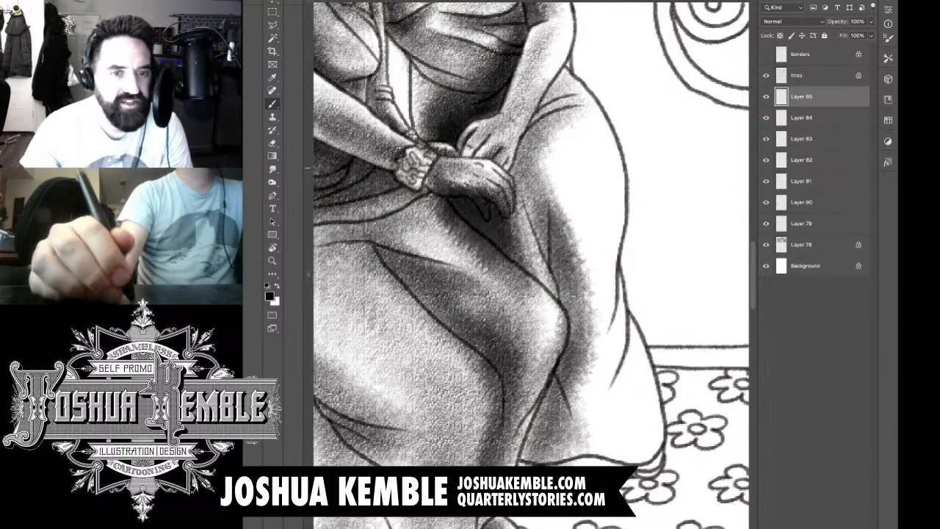
# Step: Extend the tone across the upright woman's skirt to its outer edge and hem, and deepen the shadow beside the leaning woman's knee
pyautogui.moveTo(568, 131)
pyautogui.mouseDown()
pyautogui.moveTo(551, 185)
pyautogui.moveTo(569, 147)
pyautogui.moveTo(588, 316)
pyautogui.moveTo(596, 191)
pyautogui.moveTo(601, 306)
pyautogui.mouseUp()
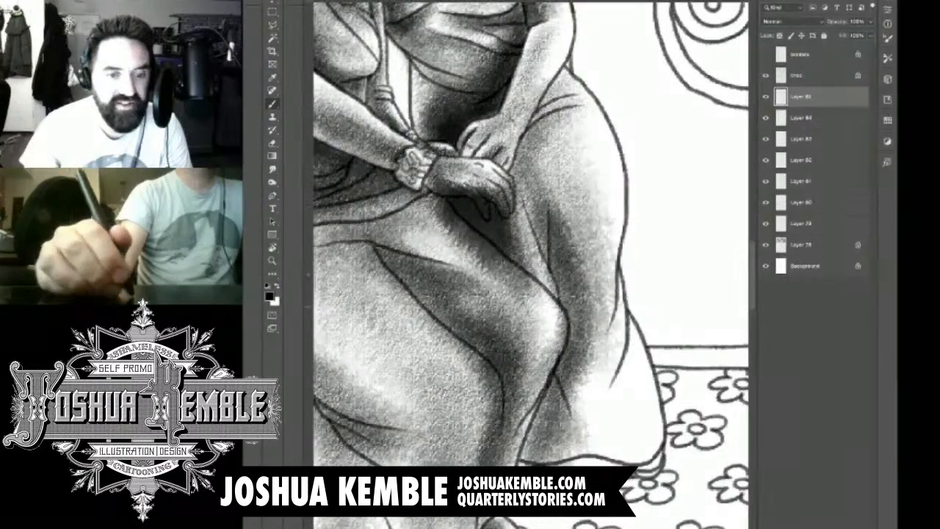
pyautogui.moveTo(604, 265)
pyautogui.mouseDown()
pyautogui.moveTo(588, 437)
pyautogui.moveTo(621, 419)
pyautogui.moveTo(633, 441)
pyautogui.mouseUp()
pyautogui.moveTo(566, 349); pyautogui.dragTo(603, 456)
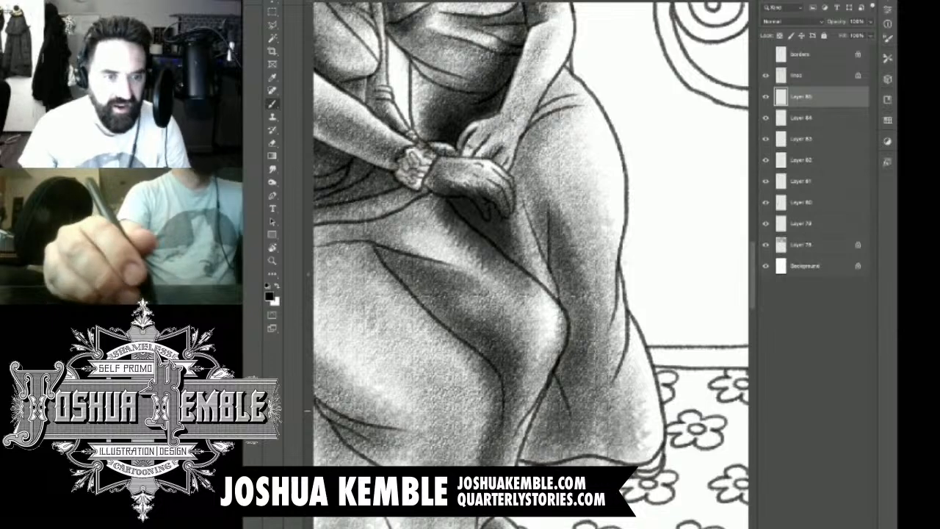
pyautogui.moveTo(557, 360)
pyautogui.mouseDown()
pyautogui.moveTo(523, 449)
pyautogui.moveTo(557, 330)
pyautogui.moveTo(520, 261)
pyautogui.mouseUp()
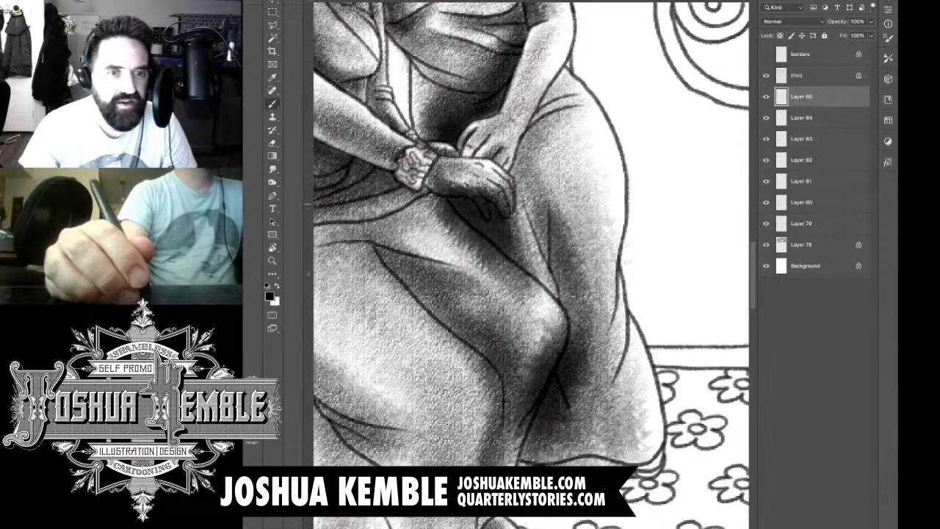
# Step: Erase the shadow tone spilled over the leaning woman's fingers and along the upper edge of her thigh
pyautogui.press('e')
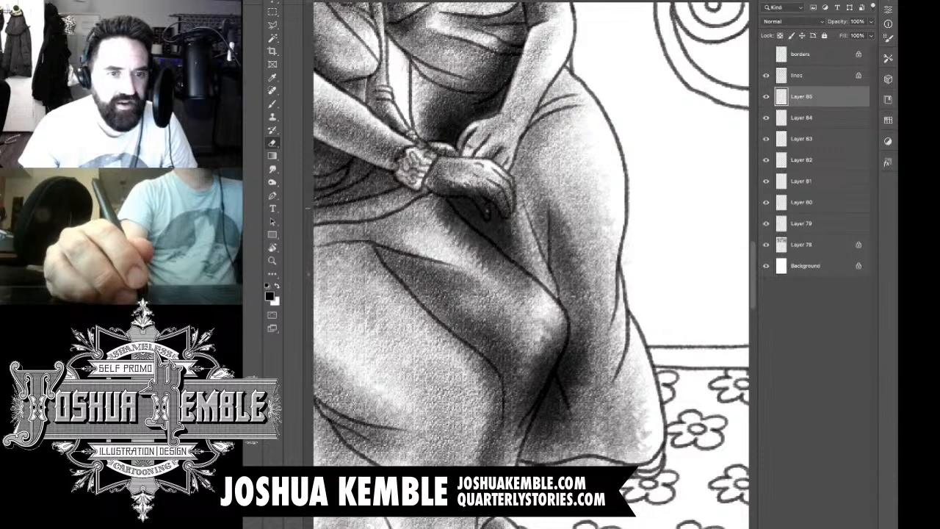
pyautogui.moveTo(482, 198); pyautogui.dragTo(488, 217)
pyautogui.moveTo(486, 188)
pyautogui.mouseDown()
pyautogui.moveTo(505, 217)
pyautogui.moveTo(503, 184)
pyautogui.moveTo(465, 188)
pyautogui.moveTo(479, 207)
pyautogui.moveTo(450, 184)
pyautogui.moveTo(435, 185)
pyautogui.moveTo(472, 245)
pyautogui.mouseUp()
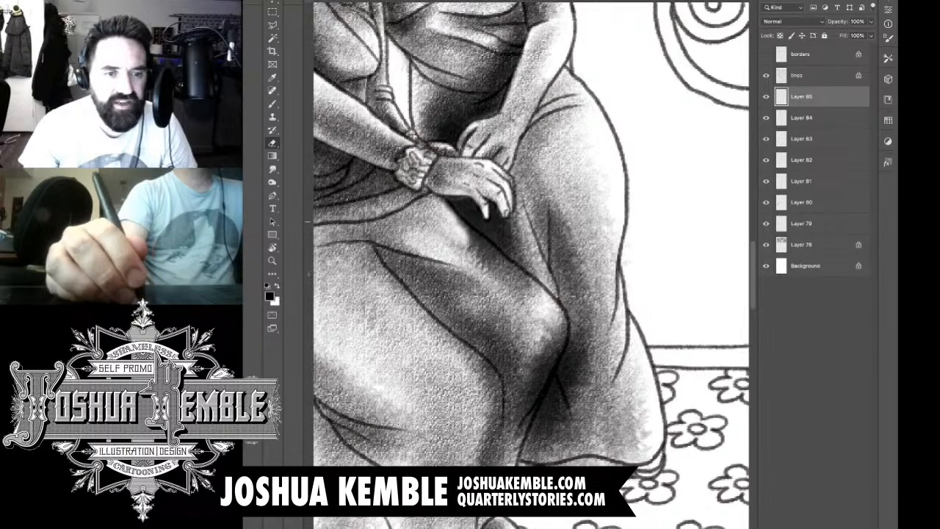
pyautogui.moveTo(451, 213); pyautogui.dragTo(477, 253)
pyautogui.moveTo(464, 229); pyautogui.dragTo(482, 255)
pyautogui.moveTo(463, 223); pyautogui.dragTo(507, 272)
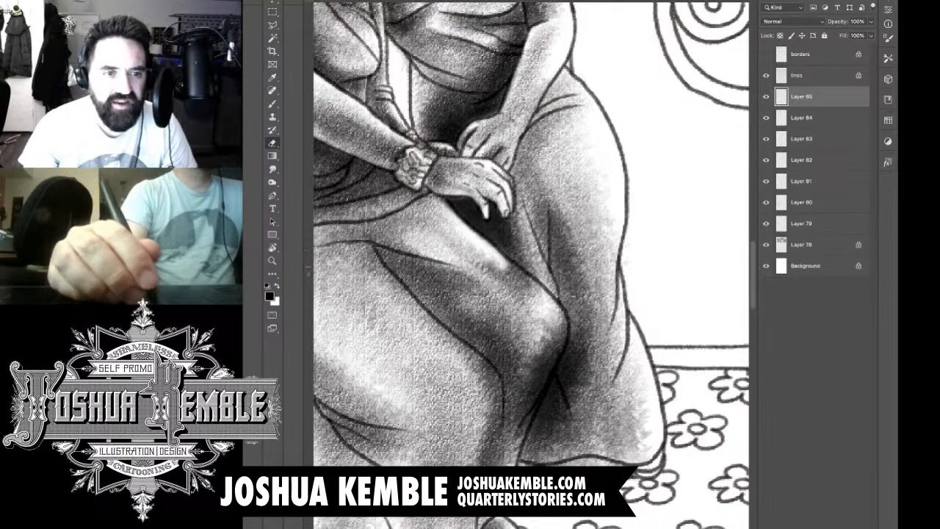
pyautogui.moveTo(482, 240); pyautogui.dragTo(538, 300)
pyautogui.moveTo(473, 261); pyautogui.dragTo(505, 284)
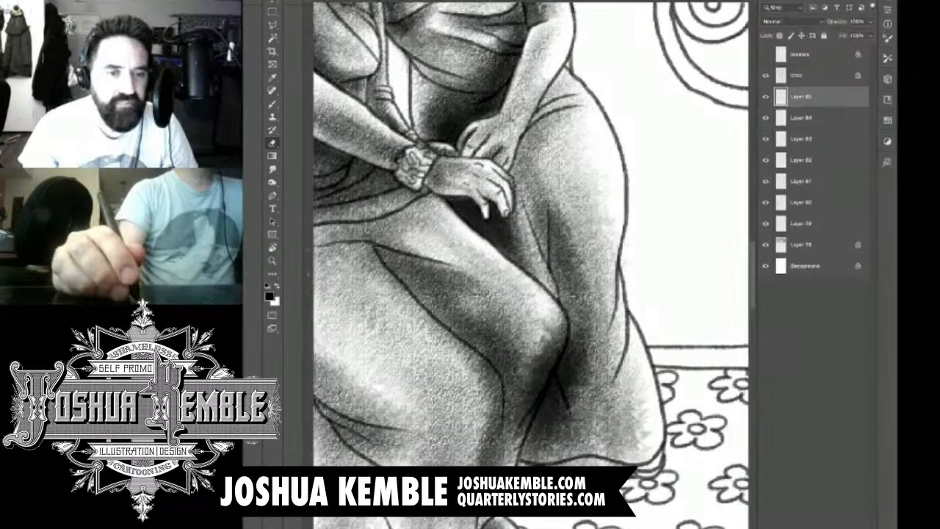
pyautogui.moveTo(441, 199); pyautogui.dragTo(453, 209)
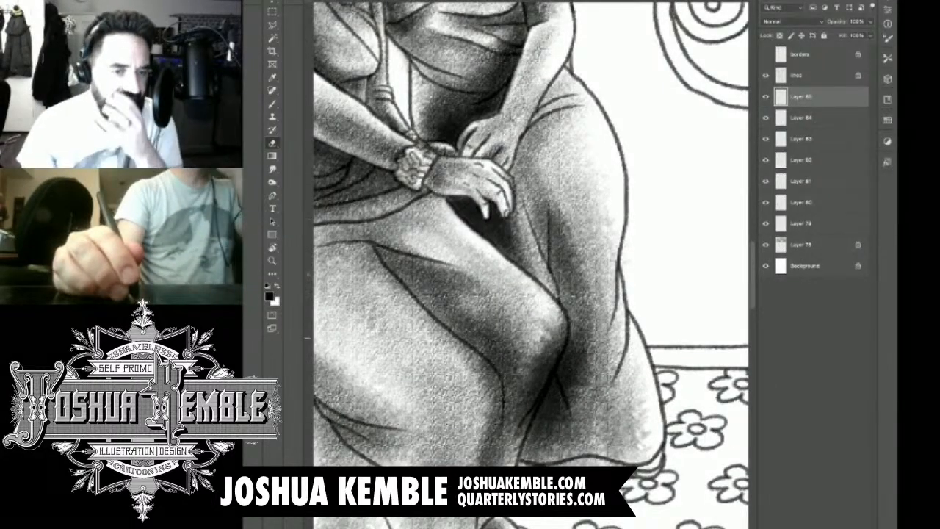
# Step: Erase the shadow tone spilled over the leaning woman's knee and down the edge of her lower leg
pyautogui.moveTo(545, 319); pyautogui.dragTo(557, 338)
pyautogui.moveTo(559, 315)
pyautogui.mouseDown()
pyautogui.moveTo(563, 338)
pyautogui.moveTo(551, 345)
pyautogui.moveTo(566, 366)
pyautogui.moveTo(562, 351)
pyautogui.moveTo(523, 397)
pyautogui.mouseUp()
pyautogui.moveTo(551, 364)
pyautogui.mouseDown()
pyautogui.moveTo(523, 408)
pyautogui.moveTo(513, 461)
pyautogui.mouseUp()
pyautogui.moveTo(544, 324)
pyautogui.mouseDown()
pyautogui.moveTo(518, 391)
pyautogui.moveTo(566, 292)
pyautogui.mouseUp()
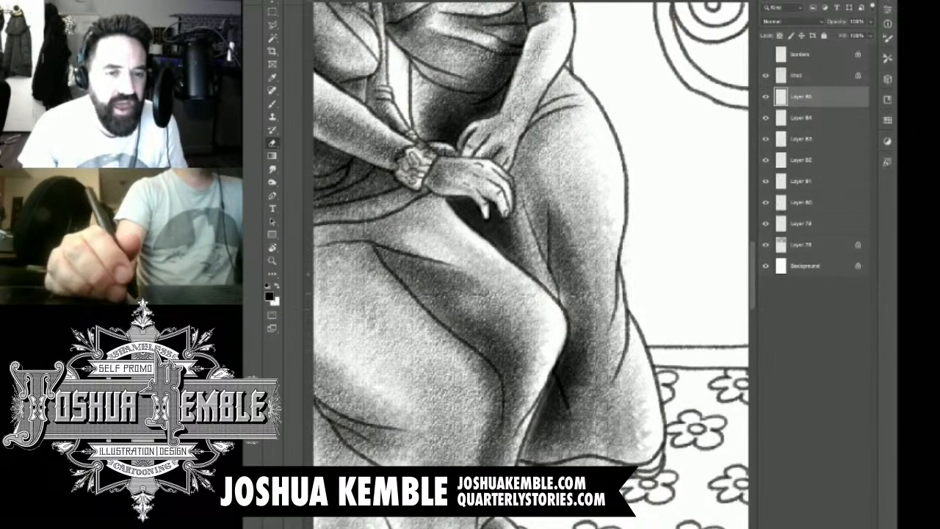
# Step: Darken the upright woman's shoe where it shows beneath the skirt hem
pyautogui.hotkey('ctrl', '-')
pyautogui.hotkey('ctrl', '-')
pyautogui.hotkey('ctrl', '-')
pyautogui.hotkey('ctrl', '-')
pyautogui.hotkey('ctrl', '+')
pyautogui.hotkey('ctrl', '+')
pyautogui.hotkey('ctrl', '+')
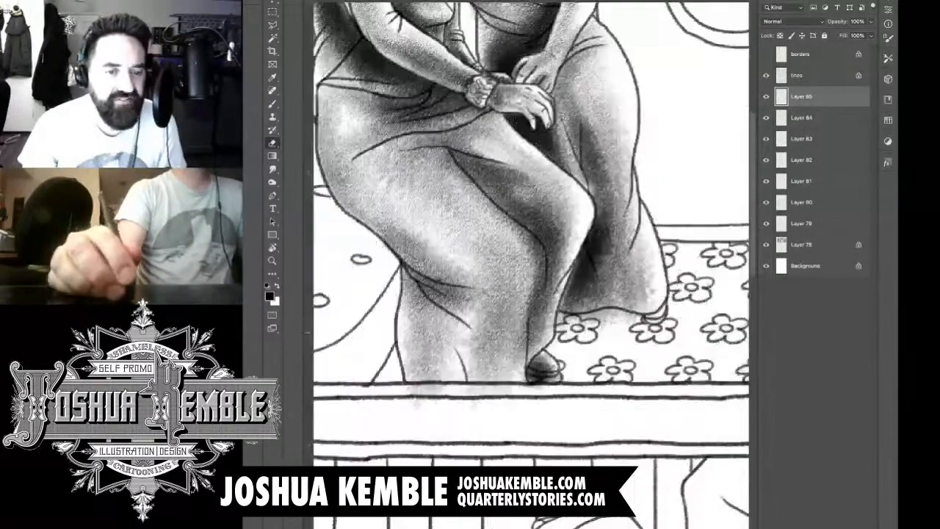
pyautogui.scroll(1, 608, 334)
pyautogui.moveTo(601, 315)
pyautogui.mouseDown()
pyautogui.moveTo(557, 317)
pyautogui.moveTo(644, 313)
pyautogui.mouseUp()
pyautogui.press('b')
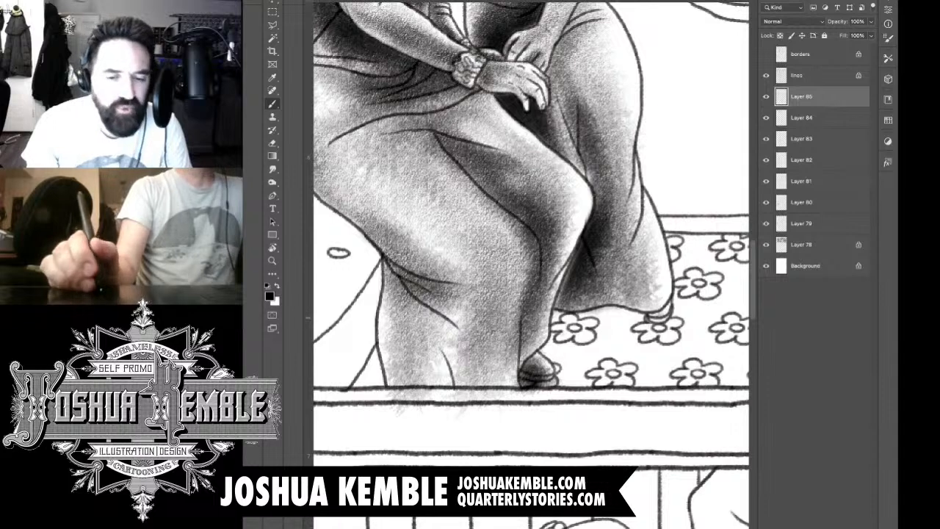
pyautogui.moveTo(666, 313)
pyautogui.mouseDown()
pyautogui.moveTo(655, 317)
pyautogui.moveTo(664, 319)
pyautogui.mouseUp()
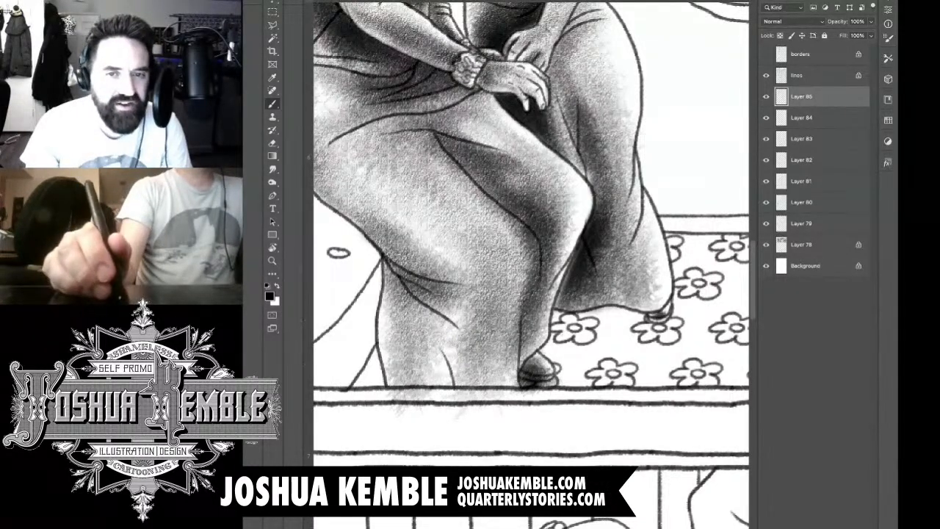
# Step: Add a new layer and paint a cast shadow on the flowered rug below the upright woman's skirt, darkest under the hem
pyautogui.hotkey('ctrl', 'shift', 'alt', 'n')
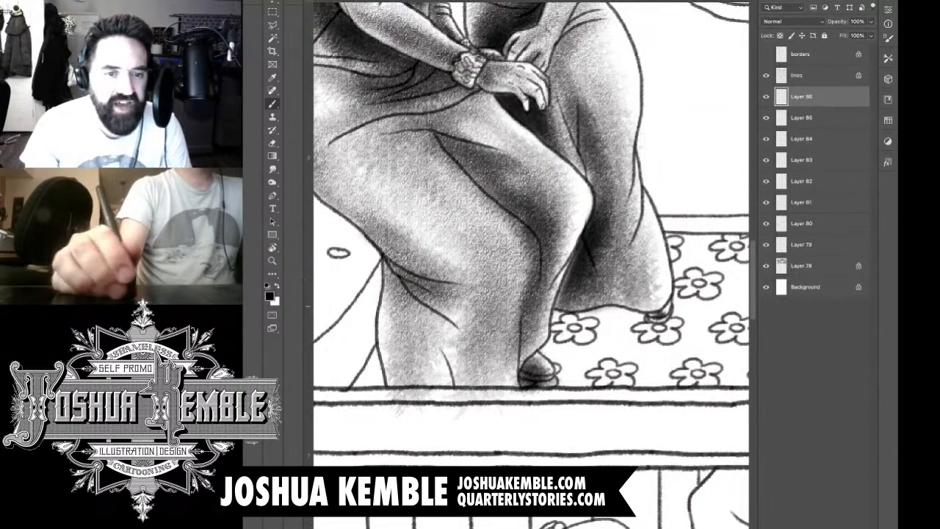
pyautogui.moveTo(662, 316); pyautogui.dragTo(551, 397)
pyautogui.moveTo(646, 331)
pyautogui.mouseDown()
pyautogui.moveTo(558, 412)
pyautogui.moveTo(529, 393)
pyautogui.mouseUp()
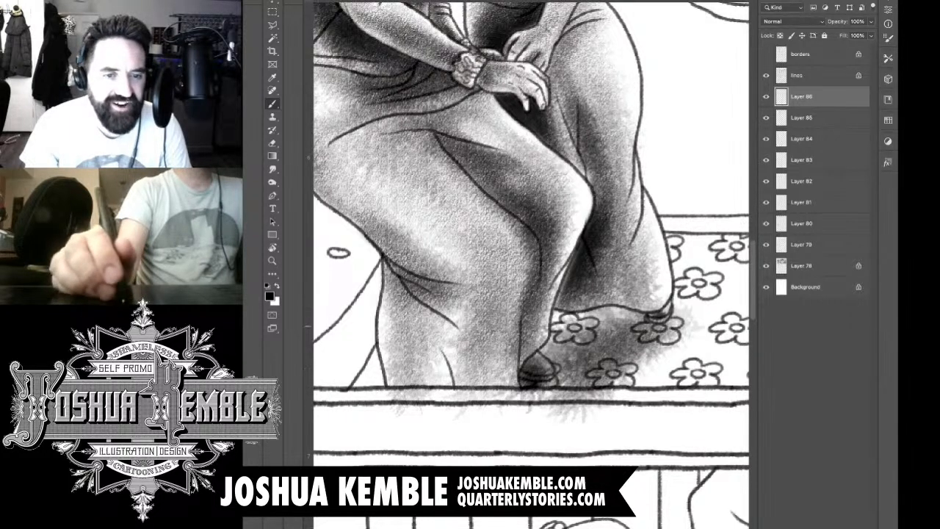
pyautogui.moveTo(635, 316)
pyautogui.mouseDown()
pyautogui.moveTo(536, 374)
pyautogui.moveTo(522, 334)
pyautogui.mouseUp()
pyautogui.moveTo(662, 309)
pyautogui.mouseDown()
pyautogui.moveTo(514, 345)
pyautogui.moveTo(584, 345)
pyautogui.moveTo(514, 382)
pyautogui.moveTo(538, 366)
pyautogui.moveTo(551, 373)
pyautogui.moveTo(518, 370)
pyautogui.moveTo(511, 389)
pyautogui.moveTo(518, 345)
pyautogui.moveTo(547, 309)
pyautogui.moveTo(546, 338)
pyautogui.moveTo(544, 294)
pyautogui.moveTo(556, 284)
pyautogui.moveTo(523, 330)
pyautogui.moveTo(559, 291)
pyautogui.moveTo(589, 300)
pyautogui.moveTo(564, 303)
pyautogui.moveTo(621, 293)
pyautogui.moveTo(647, 300)
pyautogui.moveTo(591, 307)
pyautogui.moveTo(663, 301)
pyautogui.moveTo(661, 311)
pyautogui.mouseUp()
# Step: Erase the rug shadow spilled over the skirt and below the panel's bottom border, and clean up its edge beside the shoe
pyautogui.press('e')
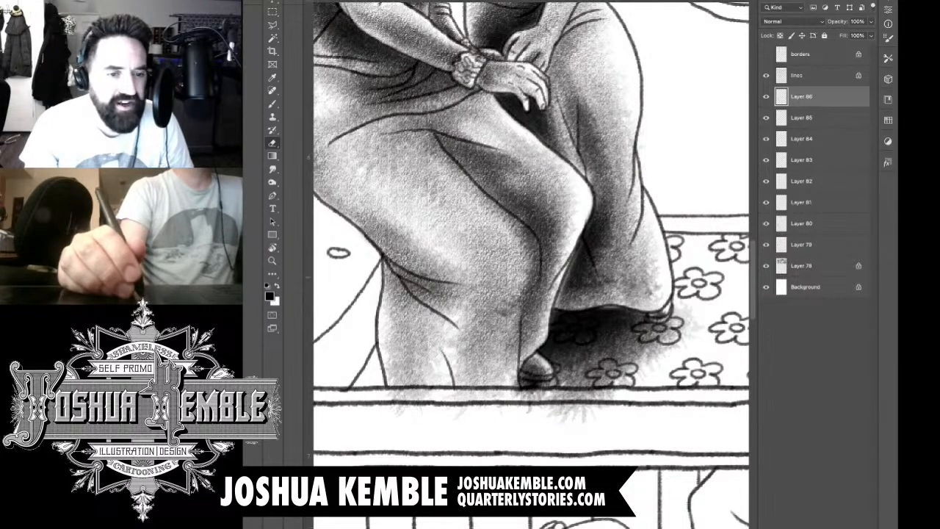
pyautogui.moveTo(619, 277); pyautogui.dragTo(575, 285)
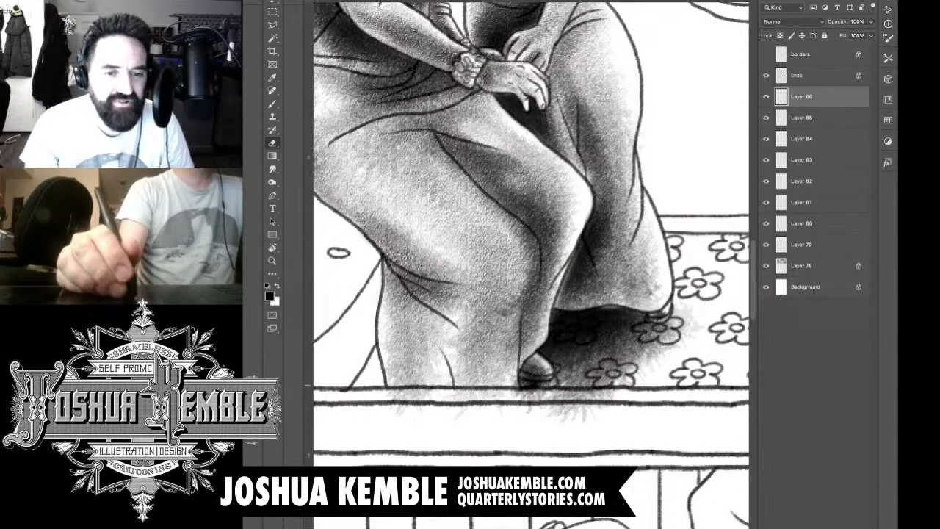
pyautogui.moveTo(517, 383)
pyautogui.mouseDown()
pyautogui.moveTo(517, 395)
pyautogui.moveTo(573, 396)
pyautogui.moveTo(551, 370)
pyautogui.moveTo(604, 394)
pyautogui.moveTo(564, 418)
pyautogui.mouseUp()
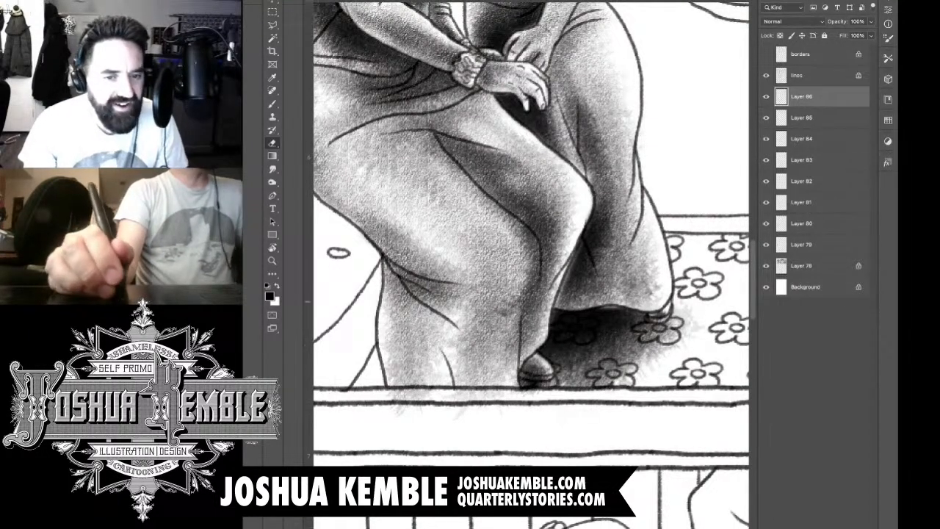
pyautogui.moveTo(678, 307)
pyautogui.mouseDown()
pyautogui.moveTo(694, 329)
pyautogui.moveTo(640, 371)
pyautogui.mouseUp()
pyautogui.scroll(-5, 706, 310)
pyautogui.moveTo(661, 309); pyautogui.dragTo(616, 363)
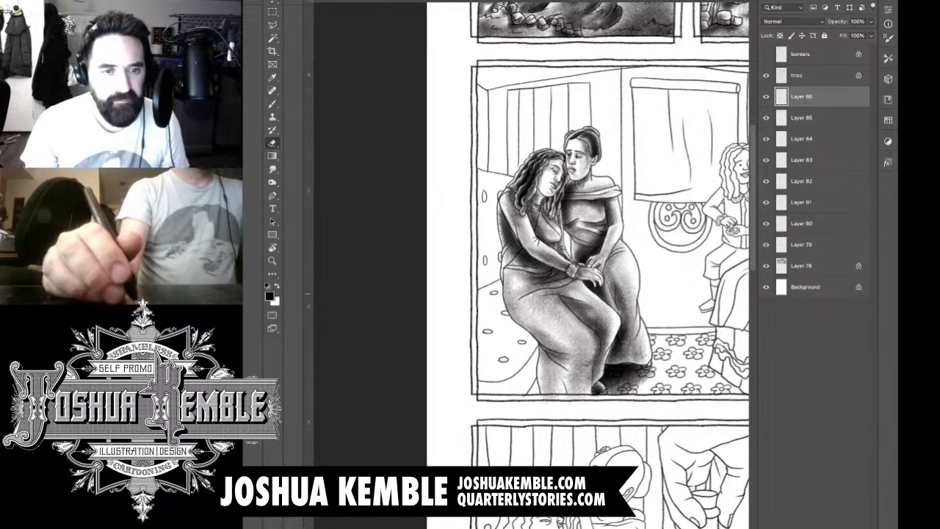
# Step: Add a new layer, shade the narrow strip between the leaning woman's bodice and the upright woman's waist, and erase the spill around it
pyautogui.hotkey('ctrl', 'shift', 'alt', 'n')
pyautogui.scroll(4, 576, 231)
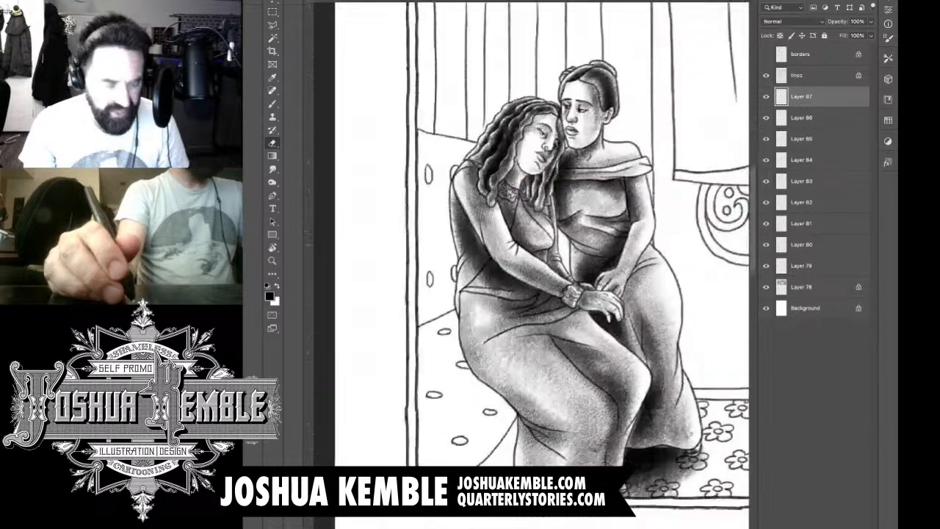
pyautogui.press('v')
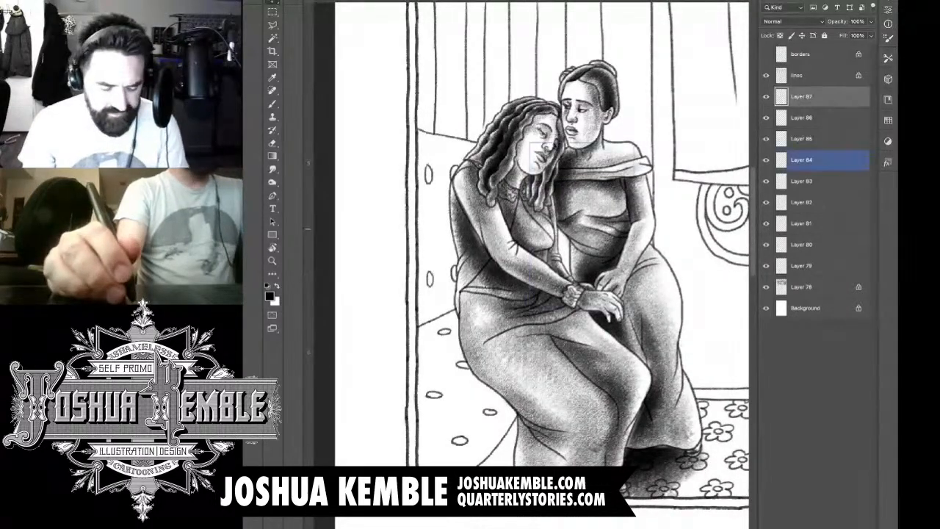
pyautogui.press('b')
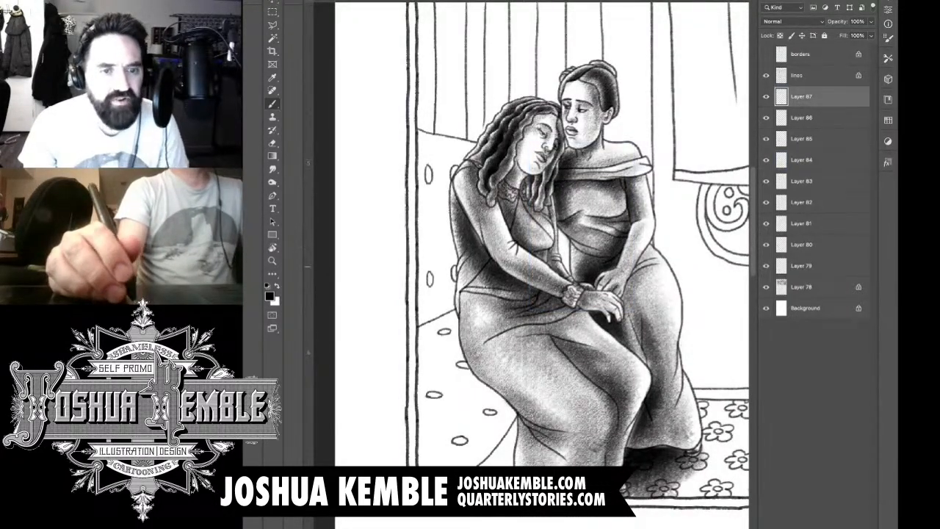
pyautogui.moveTo(573, 269)
pyautogui.mouseDown()
pyautogui.moveTo(550, 220)
pyautogui.moveTo(539, 250)
pyautogui.moveTo(552, 283)
pyautogui.moveTo(534, 226)
pyautogui.moveTo(522, 250)
pyautogui.moveTo(516, 218)
pyautogui.moveTo(567, 230)
pyautogui.moveTo(551, 215)
pyautogui.moveTo(576, 237)
pyautogui.moveTo(552, 223)
pyautogui.moveTo(582, 249)
pyautogui.moveTo(577, 287)
pyautogui.moveTo(570, 246)
pyautogui.moveTo(573, 293)
pyautogui.mouseUp()
pyautogui.scroll(4, 582, 227)
pyautogui.press('e')
pyautogui.moveTo(590, 237); pyautogui.dragTo(590, 277)
pyautogui.moveTo(590, 276); pyautogui.dragTo(595, 279)
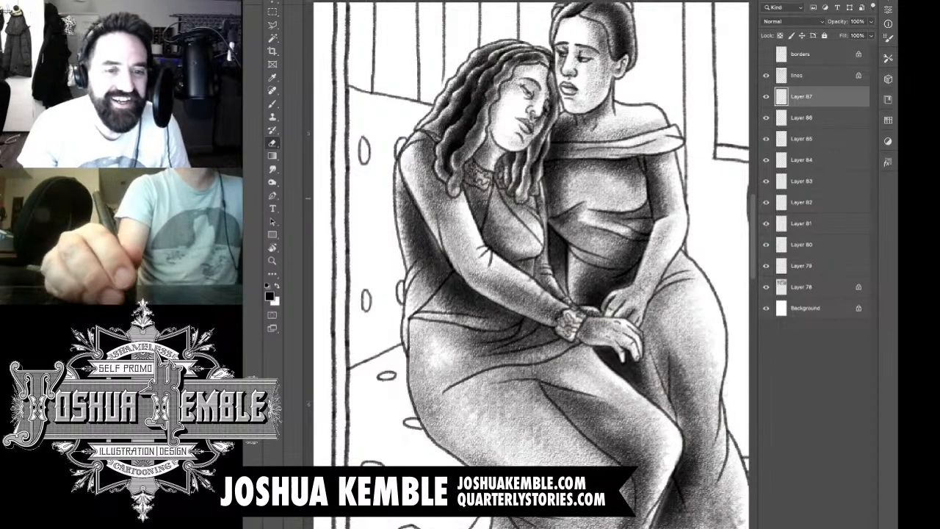
pyautogui.moveTo(545, 210); pyautogui.dragTo(546, 197)
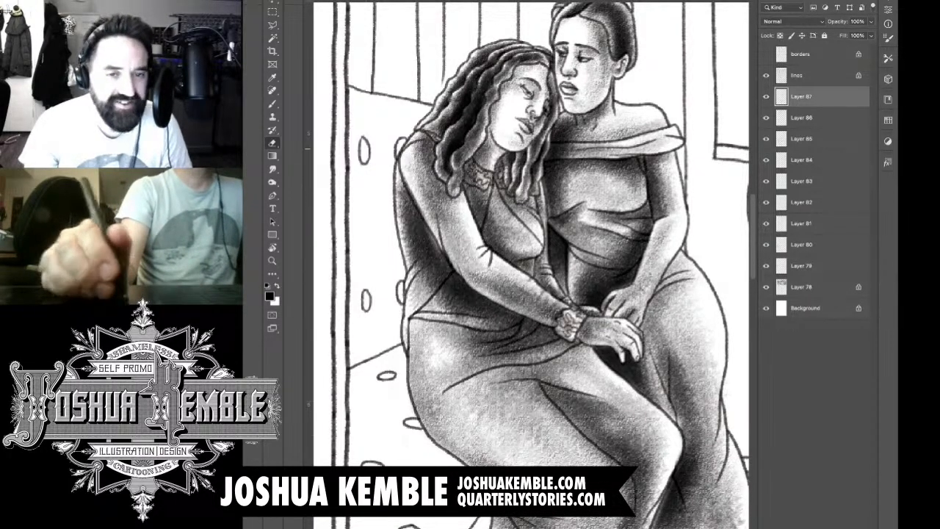
# Step: Touch up the shading where the leaning woman's hair meets the upright woman's chin
pyautogui.scroll(-5, 588, 180)
pyautogui.scroll(3, 577, 195)
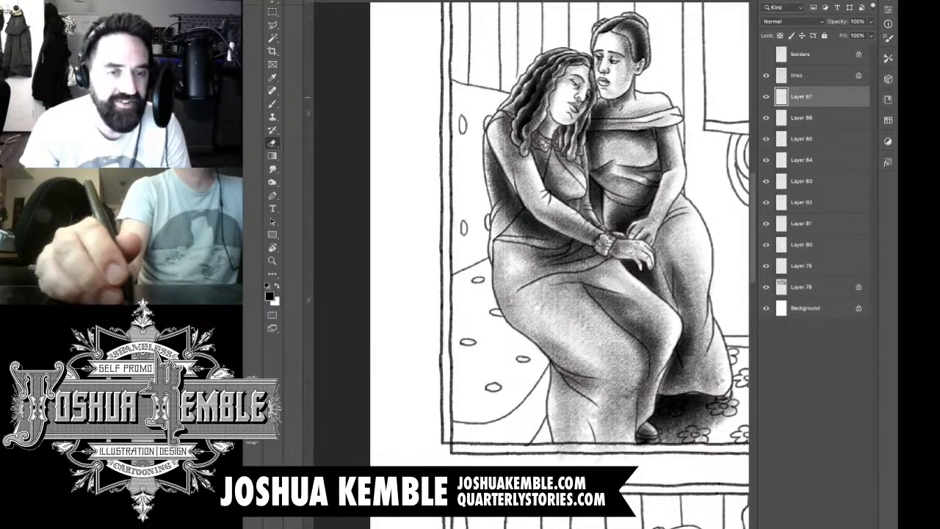
pyautogui.scroll(3, 608, 82)
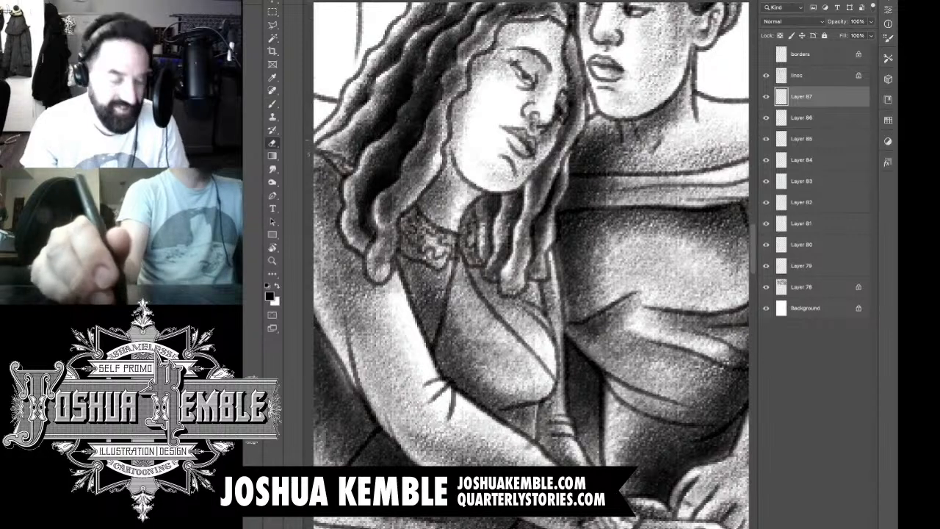
pyautogui.press('b')
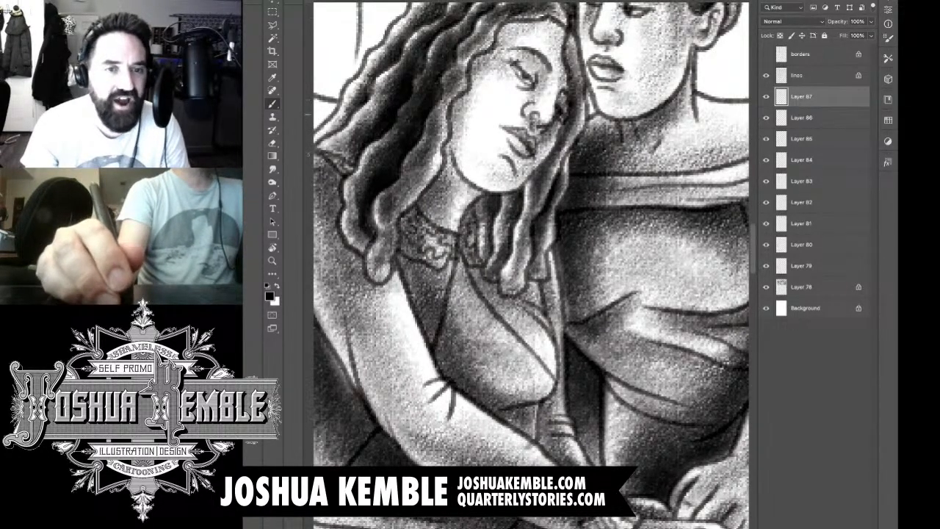
pyautogui.moveTo(591, 97)
pyautogui.mouseDown()
pyautogui.moveTo(593, 109)
pyautogui.moveTo(589, 87)
pyautogui.mouseUp()
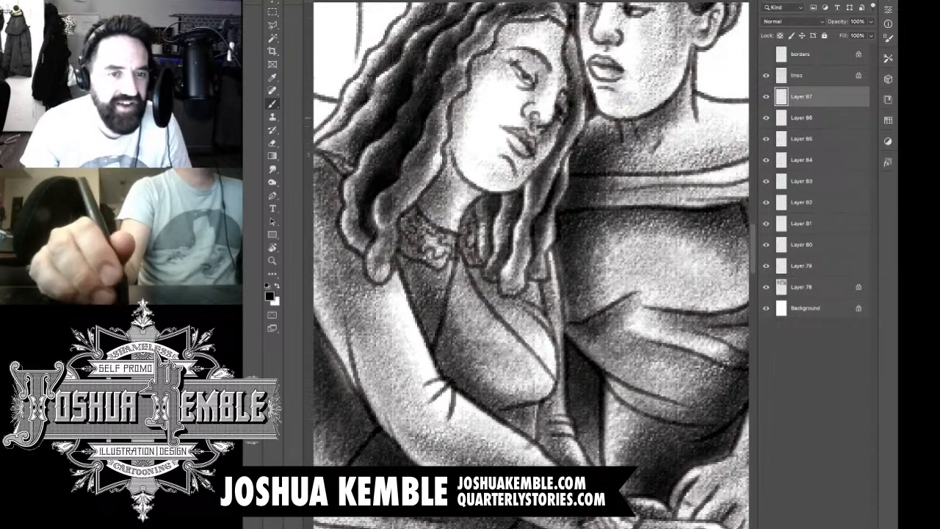
# Step: Add a new layer and paint a dark textured tone over the sofa backrest behind the leaning woman
pyautogui.scroll(-5, 644, 126)
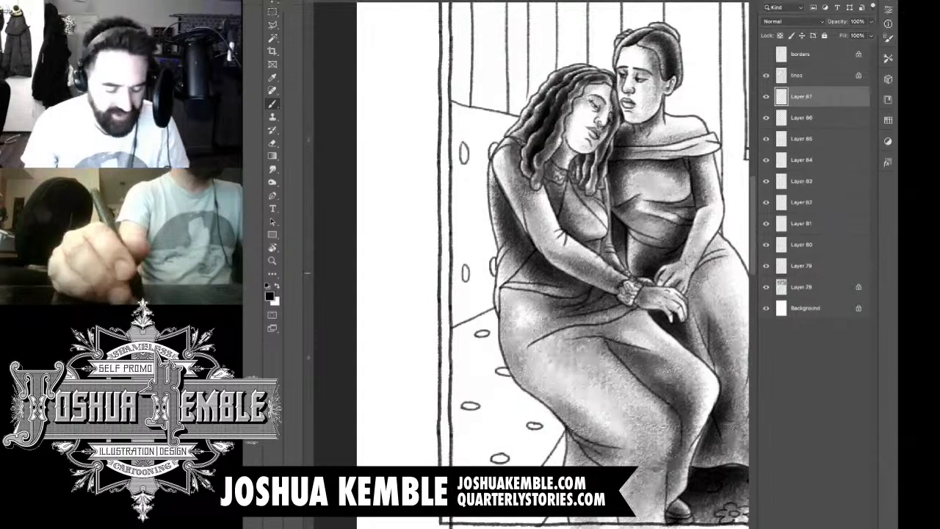
pyautogui.hotkey('ctrl', 'shift', 'alt', 'n')
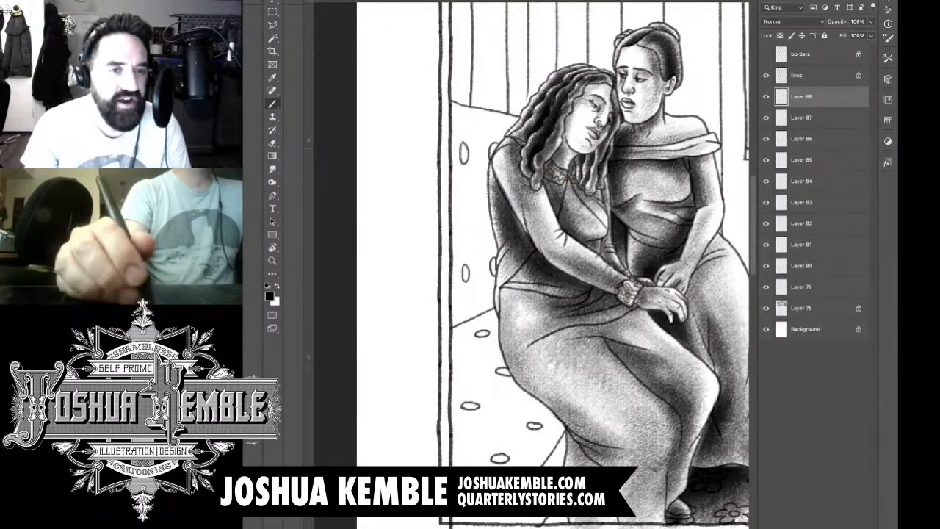
pyautogui.moveTo(458, 123)
pyautogui.mouseDown()
pyautogui.moveTo(488, 163)
pyautogui.moveTo(463, 229)
pyautogui.moveTo(485, 265)
pyautogui.moveTo(507, 165)
pyautogui.moveTo(477, 308)
pyautogui.moveTo(515, 199)
pyautogui.moveTo(477, 323)
pyautogui.moveTo(448, 316)
pyautogui.moveTo(426, 330)
pyautogui.moveTo(477, 294)
pyautogui.moveTo(441, 323)
pyautogui.moveTo(470, 242)
pyautogui.moveTo(507, 183)
pyautogui.moveTo(485, 169)
pyautogui.moveTo(500, 132)
pyautogui.moveTo(485, 147)
pyautogui.moveTo(451, 265)
pyautogui.moveTo(434, 294)
pyautogui.moveTo(445, 250)
pyautogui.moveTo(491, 236)
pyautogui.moveTo(485, 294)
pyautogui.mouseUp()
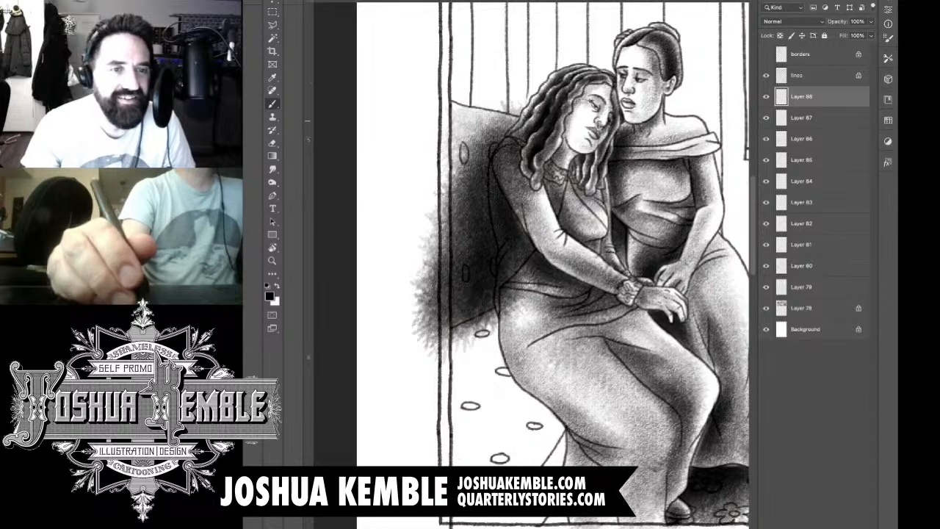
# Step: Erase the backrest shading spilled over the leaning woman's hair and sleeve and beyond the panel's left border
pyautogui.press('e')
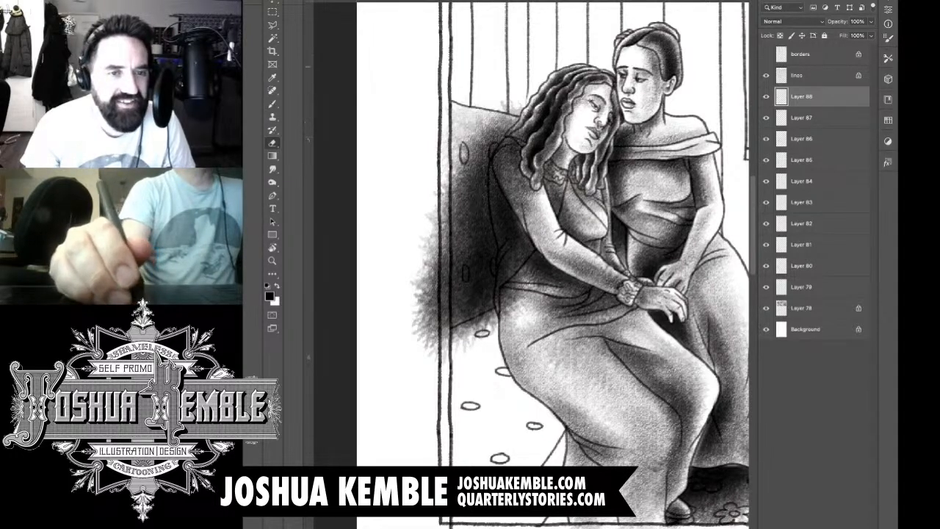
pyautogui.moveTo(501, 101)
pyautogui.mouseDown()
pyautogui.moveTo(525, 115)
pyautogui.moveTo(493, 176)
pyautogui.moveTo(503, 254)
pyautogui.moveTo(514, 162)
pyautogui.moveTo(521, 224)
pyautogui.moveTo(525, 192)
pyautogui.moveTo(514, 274)
pyautogui.mouseUp()
pyautogui.moveTo(444, 207); pyautogui.dragTo(445, 233)
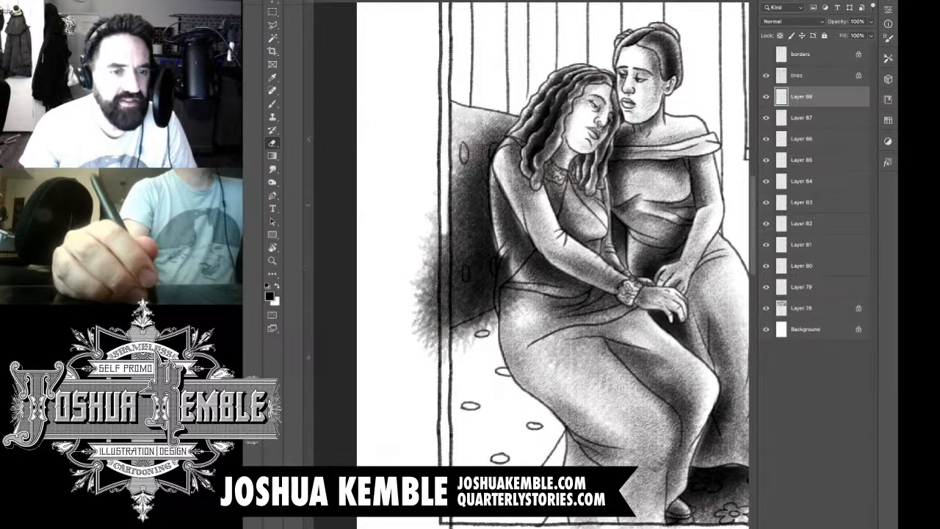
pyautogui.moveTo(450, 191); pyautogui.dragTo(445, 269)
pyautogui.moveTo(447, 235); pyautogui.dragTo(442, 359)
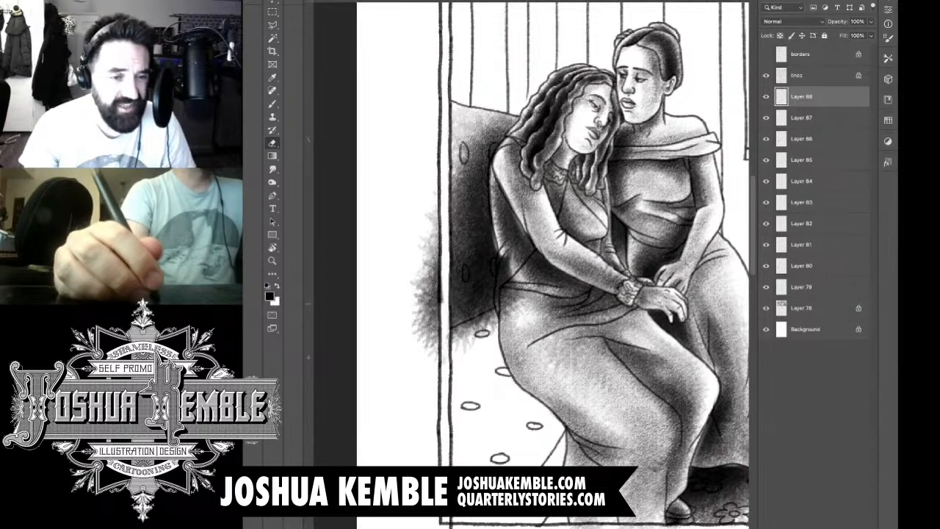
pyautogui.moveTo(441, 299); pyautogui.dragTo(439, 353)
pyautogui.moveTo(435, 277)
pyautogui.mouseDown()
pyautogui.moveTo(434, 360)
pyautogui.moveTo(420, 341)
pyautogui.mouseUp()
pyautogui.moveTo(422, 254); pyautogui.dragTo(415, 333)
pyautogui.moveTo(429, 235)
pyautogui.mouseDown()
pyautogui.moveTo(426, 278)
pyautogui.moveTo(435, 278)
pyautogui.mouseUp()
pyautogui.moveTo(433, 215)
pyautogui.mouseDown()
pyautogui.moveTo(434, 275)
pyautogui.moveTo(432, 222)
pyautogui.mouseUp()
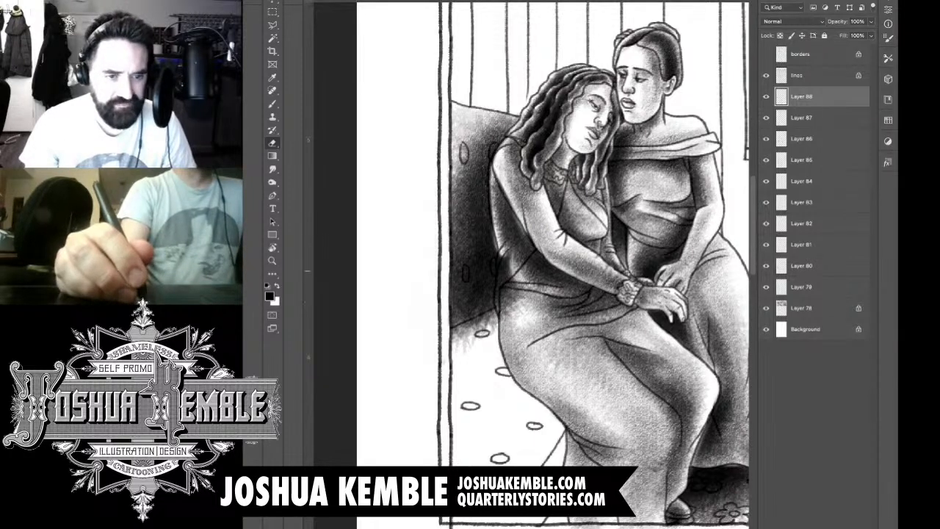
# Step: Erase the remaining backrest shading from the leaning woman's waist and along the top edge of the sofa seat
pyautogui.moveTo(506, 271)
pyautogui.mouseDown()
pyautogui.moveTo(504, 261)
pyautogui.moveTo(501, 318)
pyautogui.moveTo(511, 315)
pyautogui.mouseUp()
pyautogui.moveTo(513, 278)
pyautogui.mouseDown()
pyautogui.moveTo(517, 313)
pyautogui.moveTo(509, 253)
pyautogui.mouseUp()
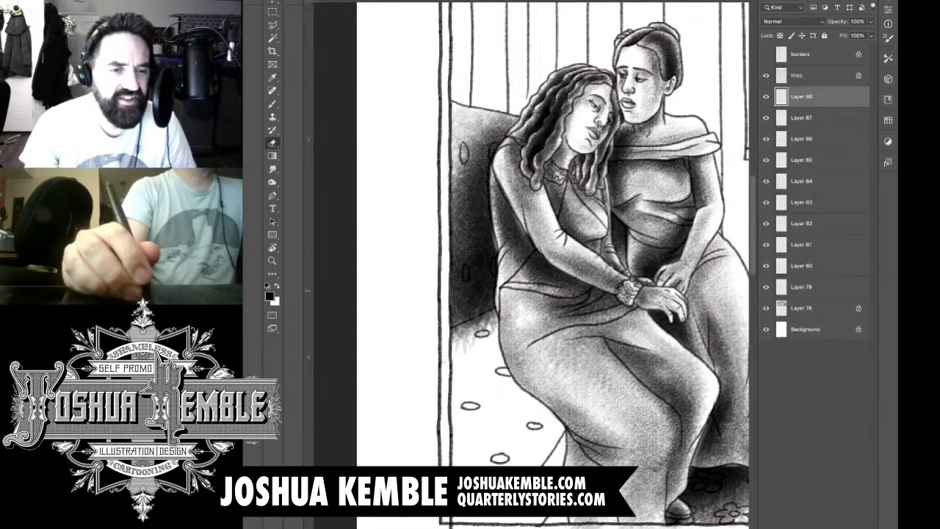
pyautogui.moveTo(459, 349)
pyautogui.mouseDown()
pyautogui.moveTo(495, 325)
pyautogui.moveTo(489, 316)
pyautogui.moveTo(500, 308)
pyautogui.mouseUp()
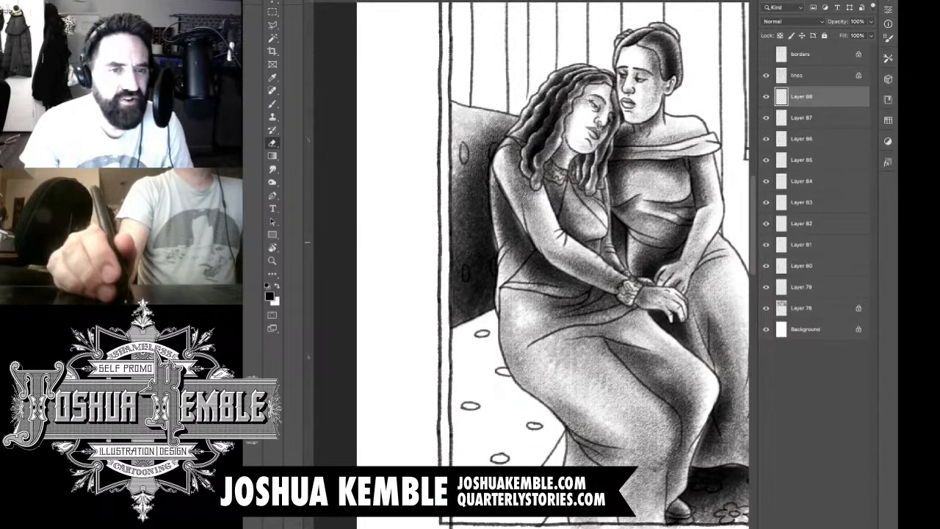
# Step: Add a new layer and brush a light textured tone across the buttoned sofa seat beside the leaning woman's skirt
pyautogui.moveTo(639, 279); pyautogui.dragTo(625, 320)
pyautogui.moveTo(559, 301); pyautogui.dragTo(586, 250)
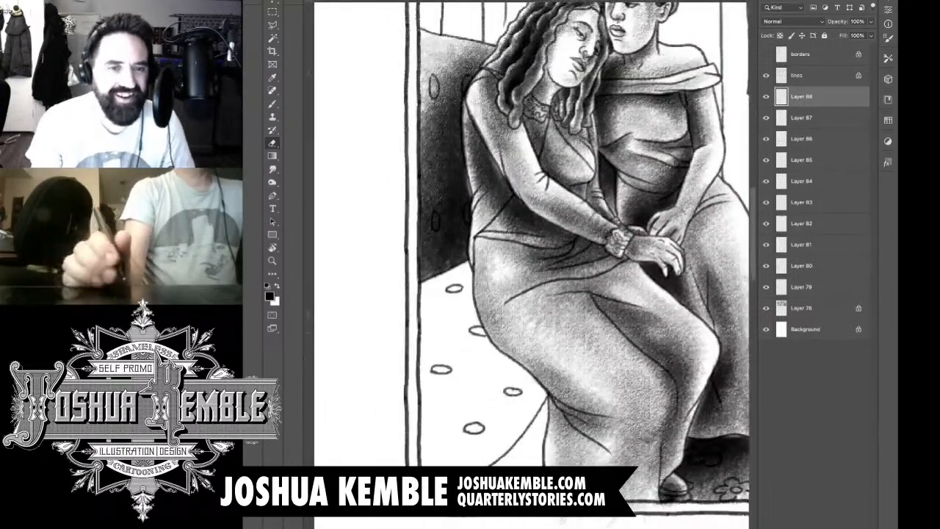
pyautogui.hotkey('ctrl', 'shift', 'alt', 'n')
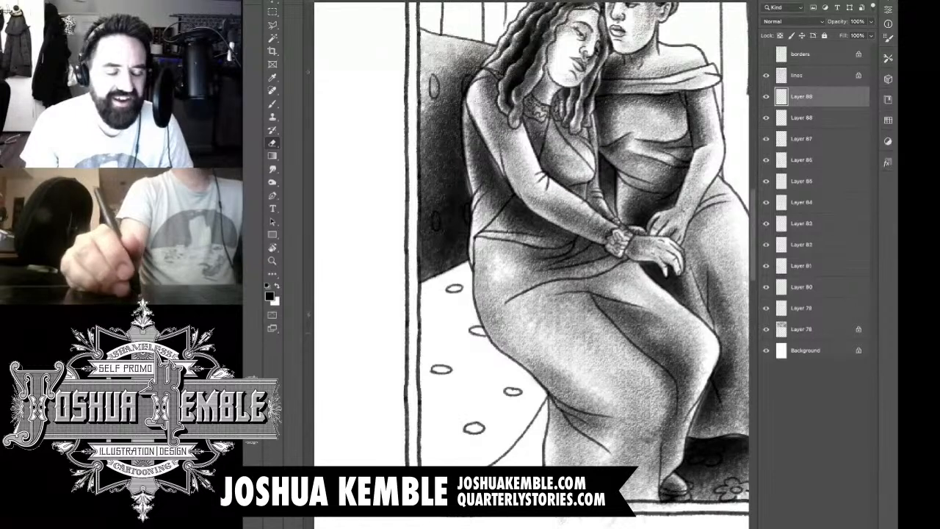
pyautogui.press('b')
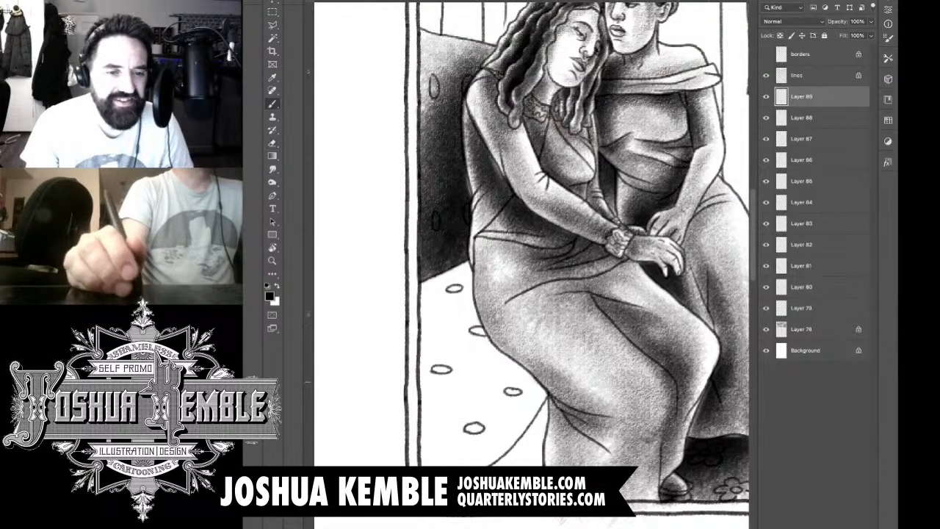
pyautogui.moveTo(493, 361)
pyautogui.mouseDown()
pyautogui.moveTo(548, 401)
pyautogui.moveTo(516, 416)
pyautogui.moveTo(496, 444)
pyautogui.mouseUp()
pyautogui.moveTo(542, 403); pyautogui.dragTo(464, 457)
pyautogui.moveTo(527, 366); pyautogui.dragTo(460, 463)
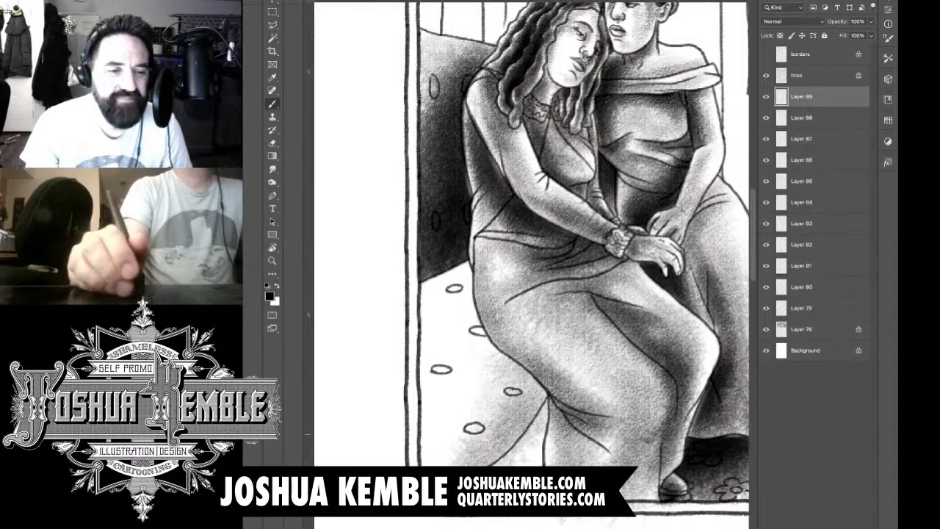
pyautogui.moveTo(495, 356)
pyautogui.mouseDown()
pyautogui.moveTo(520, 401)
pyautogui.moveTo(441, 416)
pyautogui.mouseUp()
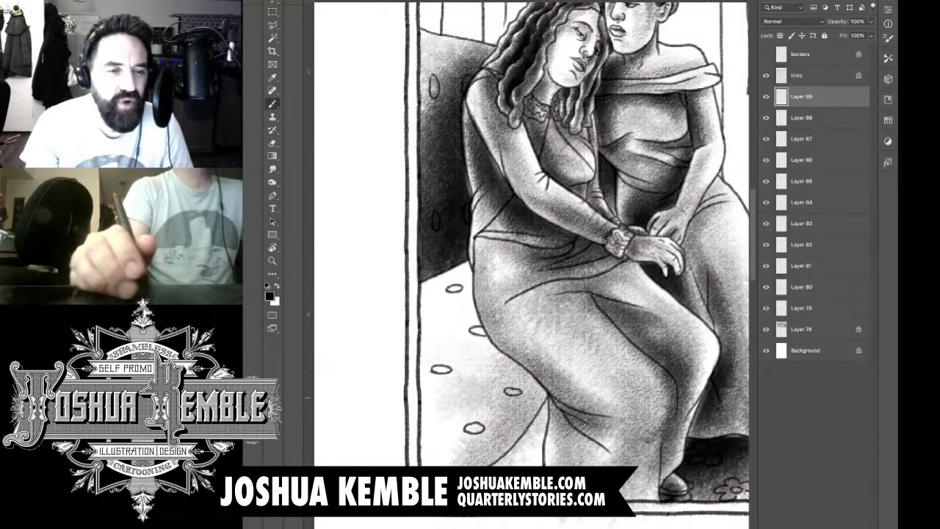
pyautogui.moveTo(491, 347); pyautogui.dragTo(385, 376)
pyautogui.moveTo(500, 331); pyautogui.dragTo(391, 351)
pyautogui.moveTo(441, 323)
pyautogui.mouseDown()
pyautogui.moveTo(523, 360)
pyautogui.moveTo(411, 302)
pyautogui.mouseUp()
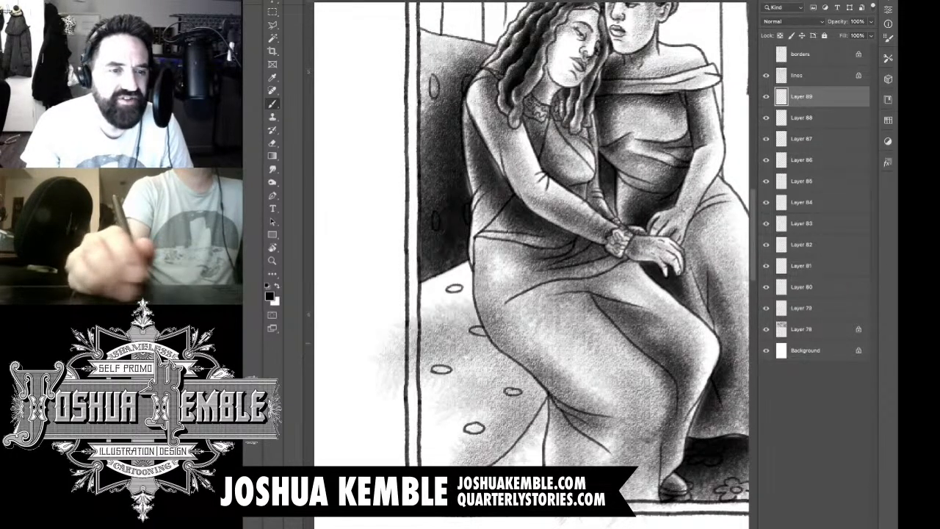
# Step: Build up a dark shadow on the sofa seat just below the backrest, beside the leaning woman's hip
pyautogui.moveTo(503, 266)
pyautogui.mouseDown()
pyautogui.moveTo(394, 349)
pyautogui.moveTo(412, 327)
pyautogui.mouseUp()
pyautogui.moveTo(526, 243)
pyautogui.mouseDown()
pyautogui.moveTo(385, 346)
pyautogui.moveTo(535, 242)
pyautogui.mouseUp()
pyautogui.moveTo(507, 272); pyautogui.dragTo(432, 328)
pyautogui.moveTo(514, 296)
pyautogui.mouseDown()
pyautogui.moveTo(447, 332)
pyautogui.moveTo(454, 335)
pyautogui.mouseUp()
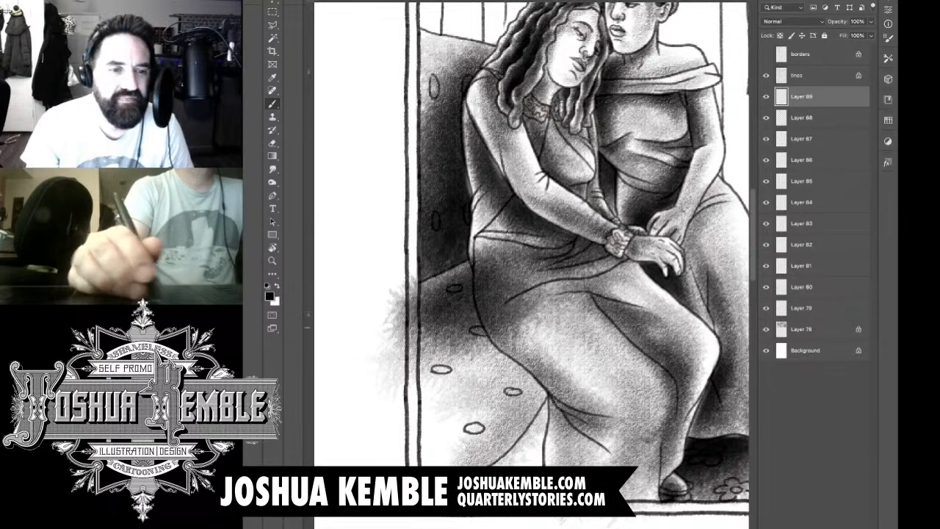
pyautogui.moveTo(457, 291); pyautogui.dragTo(416, 328)
pyautogui.moveTo(500, 250); pyautogui.dragTo(390, 341)
pyautogui.moveTo(463, 266); pyautogui.dragTo(382, 360)
pyautogui.moveTo(503, 243); pyautogui.dragTo(386, 368)
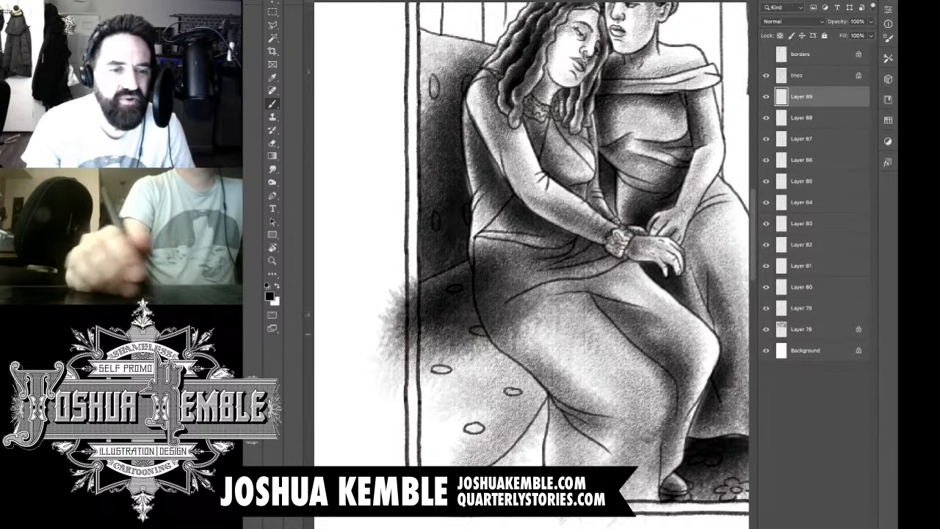
# Step: Extend the seat shadow down along the leaning woman's thigh, fading it toward the seat's lower edge
pyautogui.moveTo(485, 334)
pyautogui.mouseDown()
pyautogui.moveTo(378, 360)
pyautogui.moveTo(389, 368)
pyautogui.mouseUp()
pyautogui.moveTo(573, 332); pyautogui.dragTo(413, 367)
pyautogui.moveTo(476, 347); pyautogui.dragTo(383, 375)
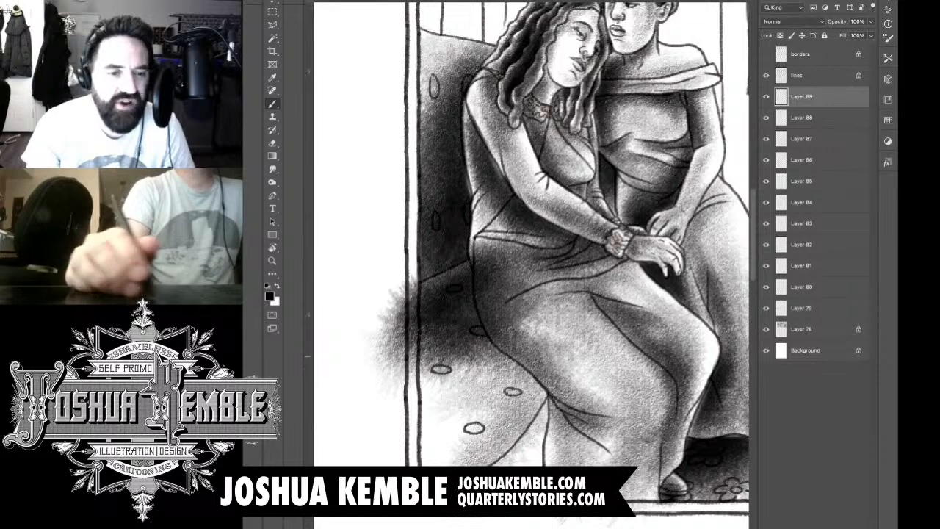
pyautogui.moveTo(581, 335); pyautogui.dragTo(361, 402)
pyautogui.moveTo(467, 378); pyautogui.dragTo(569, 391)
pyautogui.moveTo(479, 390)
pyautogui.mouseDown()
pyautogui.moveTo(538, 406)
pyautogui.moveTo(400, 419)
pyautogui.moveTo(456, 428)
pyautogui.moveTo(411, 425)
pyautogui.moveTo(419, 375)
pyautogui.moveTo(393, 345)
pyautogui.mouseUp()
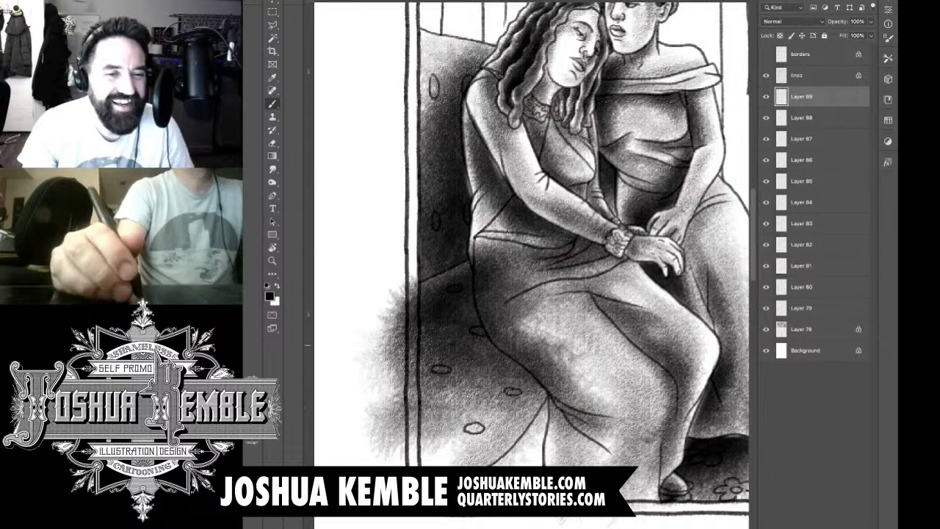
pyautogui.moveTo(457, 319); pyautogui.dragTo(492, 257)
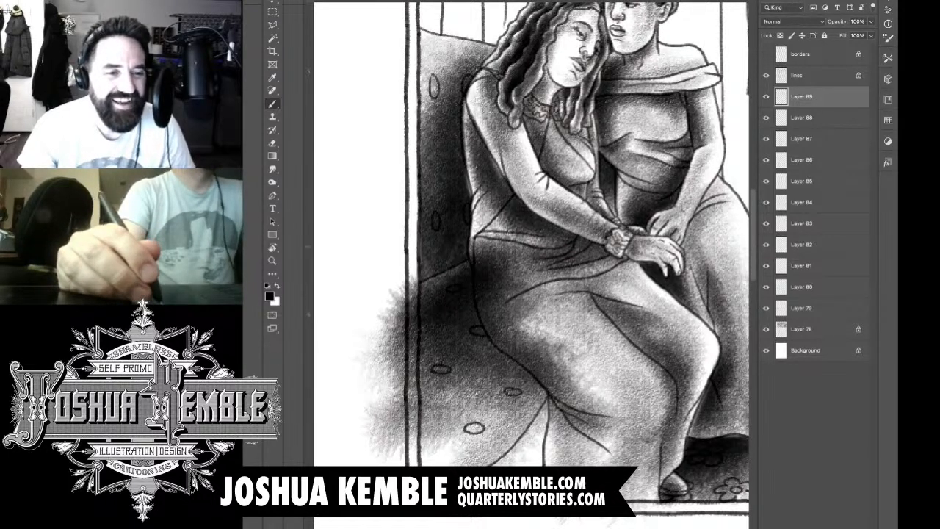
# Step: Erase the seat shading that spills past the panel's left border and below the seat's curved front edge
pyautogui.press('e')
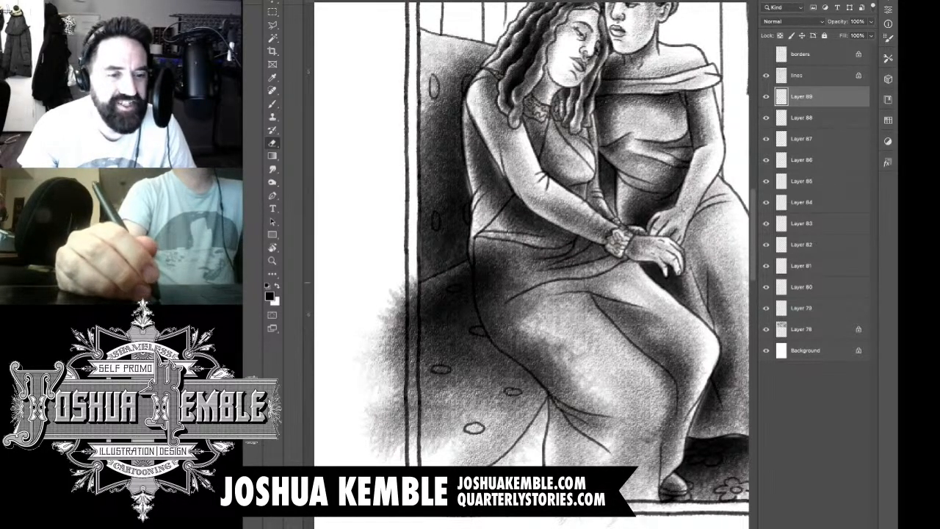
pyautogui.moveTo(413, 276)
pyautogui.mouseDown()
pyautogui.moveTo(414, 441)
pyautogui.moveTo(401, 353)
pyautogui.moveTo(394, 441)
pyautogui.moveTo(379, 352)
pyautogui.mouseUp()
pyautogui.moveTo(374, 445)
pyautogui.mouseDown()
pyautogui.moveTo(370, 347)
pyautogui.moveTo(385, 318)
pyautogui.moveTo(396, 350)
pyautogui.mouseUp()
pyautogui.moveTo(402, 296); pyautogui.dragTo(405, 349)
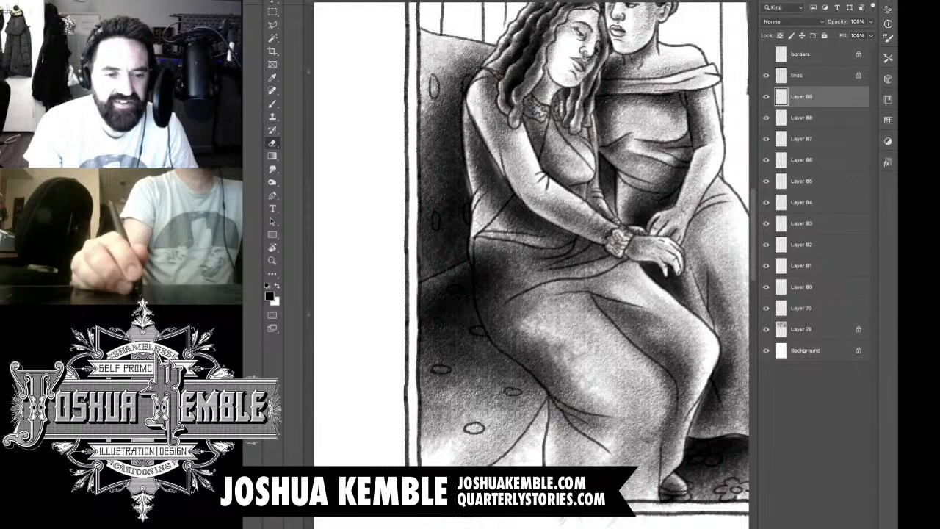
pyautogui.moveTo(497, 465)
pyautogui.mouseDown()
pyautogui.moveTo(524, 459)
pyautogui.moveTo(547, 401)
pyautogui.moveTo(552, 422)
pyautogui.mouseUp()
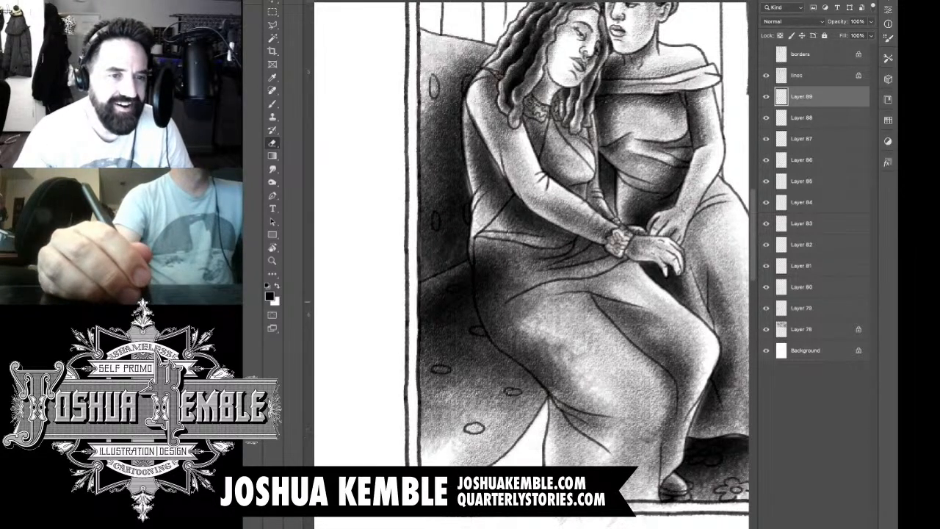
# Step: Erase the seat shading spilled over the leaning woman's hip and skirt, restoring the skirt's own highlights
pyautogui.moveTo(479, 242); pyautogui.dragTo(485, 308)
pyautogui.moveTo(477, 266)
pyautogui.mouseDown()
pyautogui.moveTo(485, 316)
pyautogui.moveTo(510, 351)
pyautogui.moveTo(501, 346)
pyautogui.moveTo(554, 385)
pyautogui.moveTo(540, 361)
pyautogui.moveTo(569, 382)
pyautogui.moveTo(584, 355)
pyautogui.mouseUp()
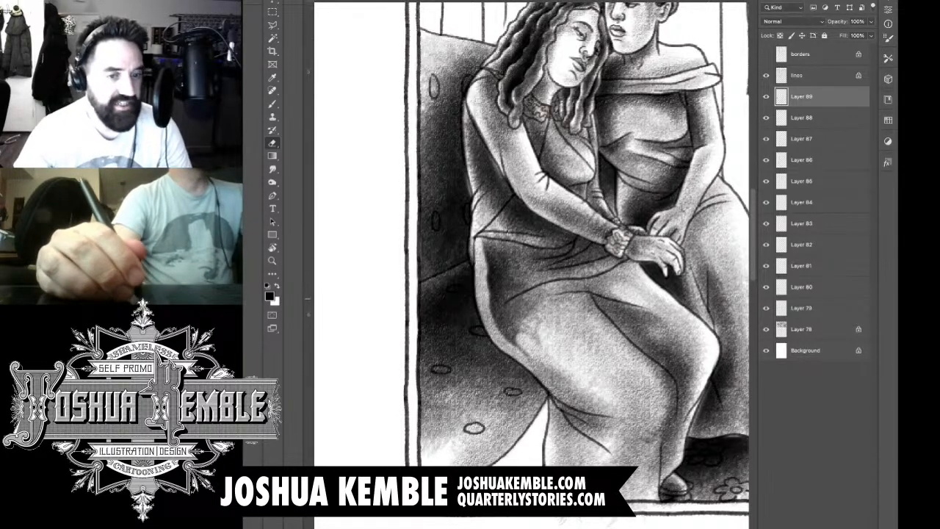
pyautogui.moveTo(538, 298)
pyautogui.mouseDown()
pyautogui.moveTo(522, 352)
pyautogui.moveTo(486, 235)
pyautogui.mouseUp()
pyautogui.moveTo(513, 308)
pyautogui.mouseDown()
pyautogui.moveTo(520, 242)
pyautogui.moveTo(544, 298)
pyautogui.mouseUp()
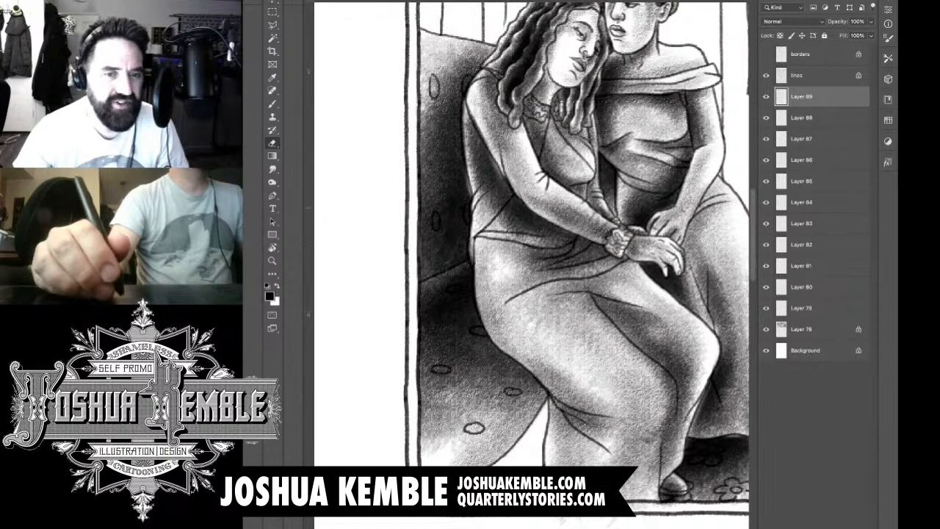
# Step: Add a new layer and shade the area beneath the sofa seat's curved edge, darkest in the corner against the leaning woman's skirt
pyautogui.press('super+minus')
pyautogui.press('super+minus')
pyautogui.press('super+minus')
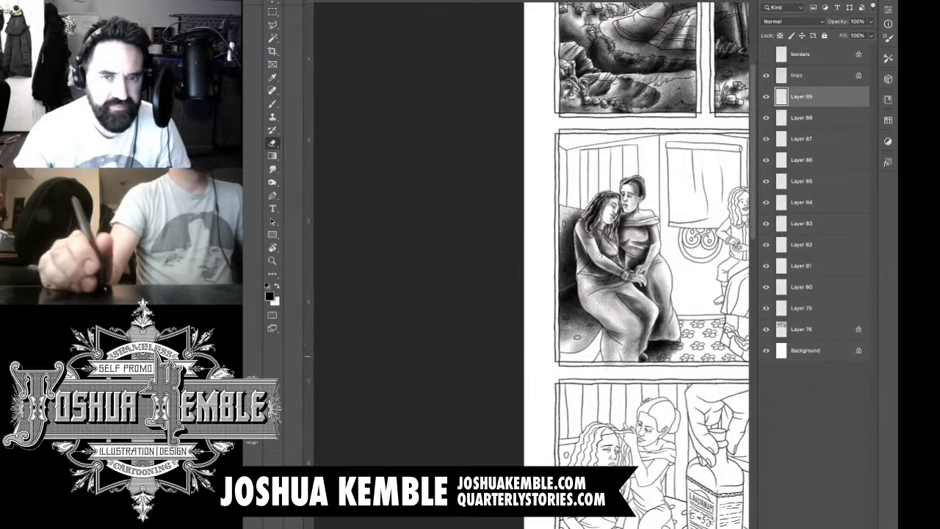
pyautogui.press('super+alt+shift+n')
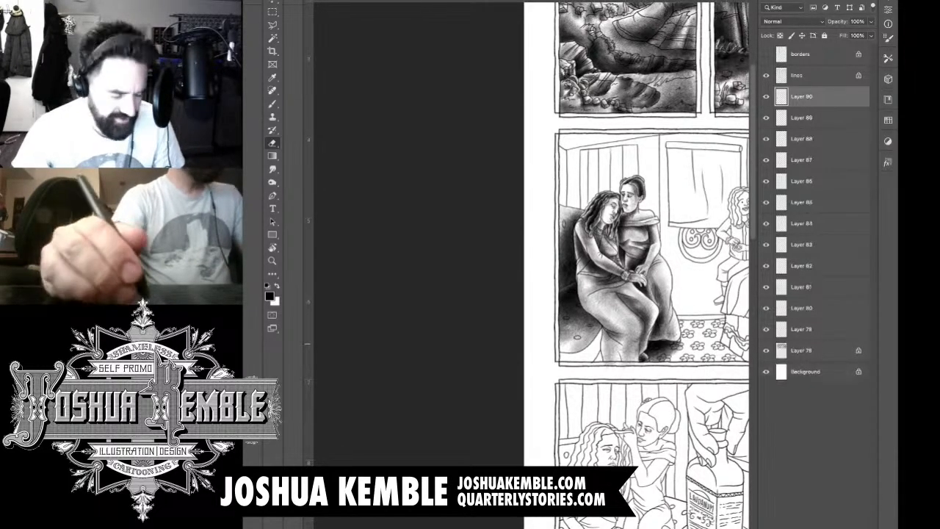
pyautogui.press('super+plus')
pyautogui.press('super+plus')
pyautogui.press('super+plus')
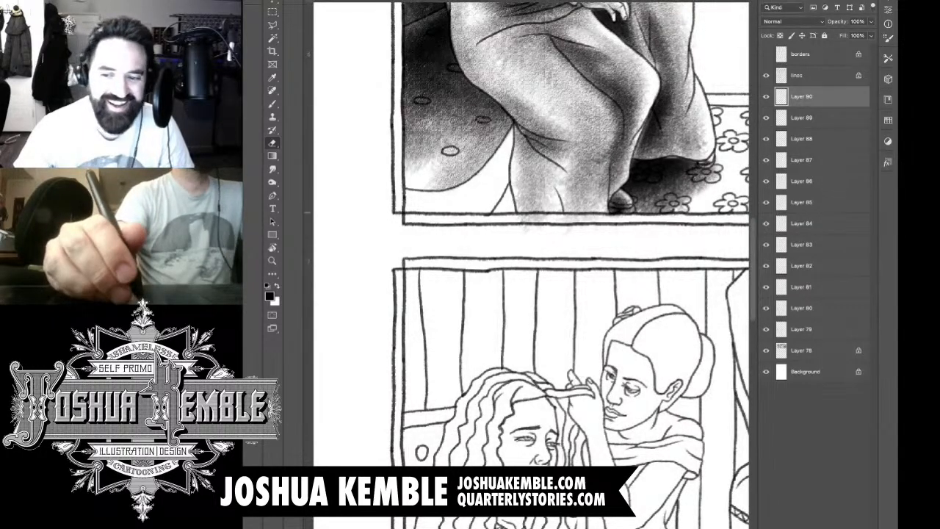
pyautogui.press('b')
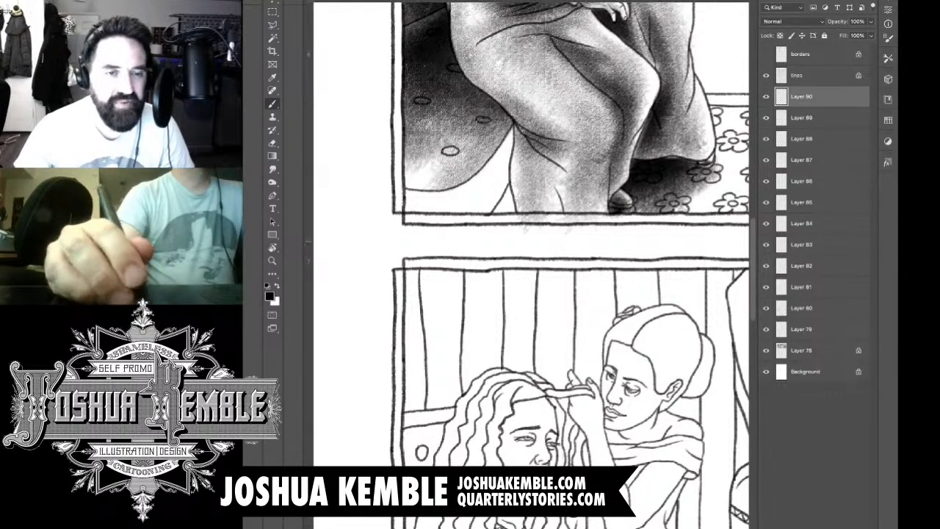
pyautogui.moveTo(421, 201)
pyautogui.mouseDown()
pyautogui.moveTo(485, 178)
pyautogui.moveTo(506, 155)
pyautogui.mouseUp()
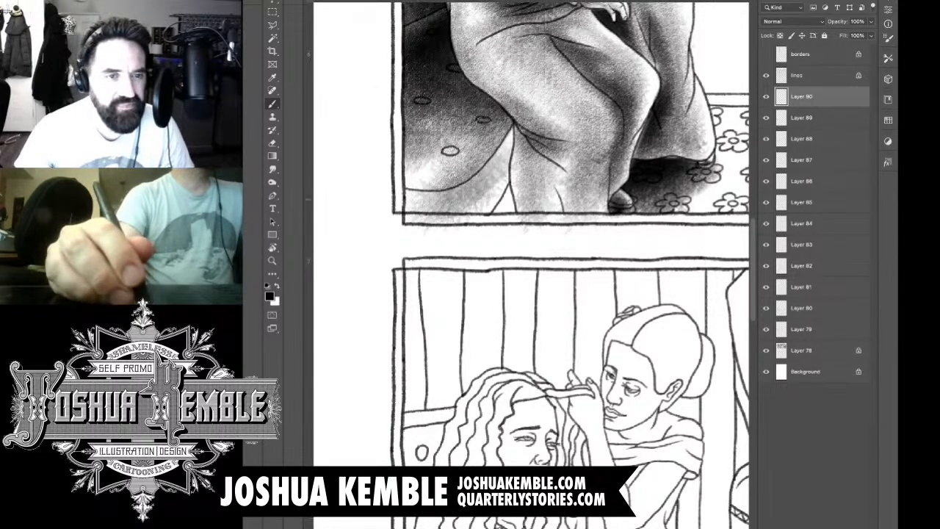
pyautogui.moveTo(459, 228); pyautogui.dragTo(514, 131)
pyautogui.moveTo(482, 167); pyautogui.dragTo(520, 127)
pyautogui.moveTo(485, 186); pyautogui.dragTo(512, 141)
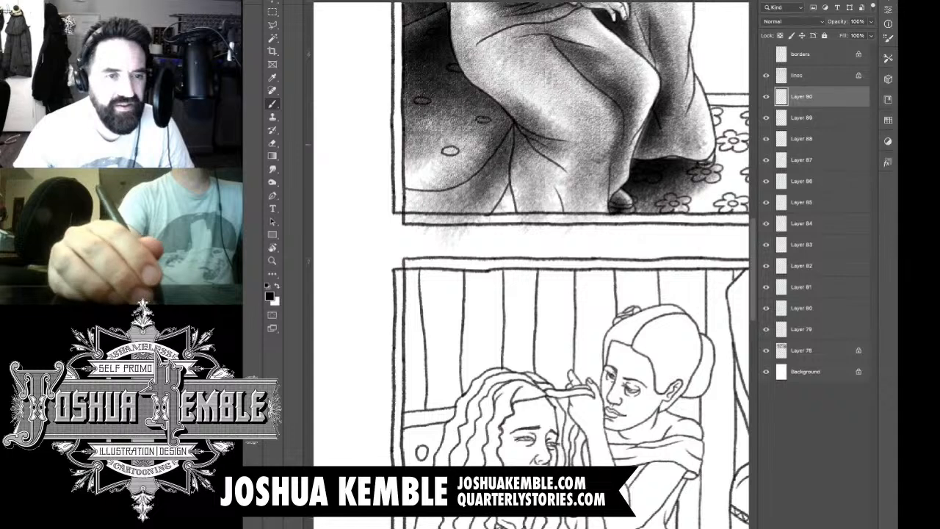
# Step: Darken the shadow beneath the sofa seat's curved edge, extending it into the panel's lower-left corner
pyautogui.moveTo(457, 236)
pyautogui.mouseDown()
pyautogui.moveTo(510, 145)
pyautogui.moveTo(515, 158)
pyautogui.mouseUp()
pyautogui.moveTo(411, 238)
pyautogui.mouseDown()
pyautogui.moveTo(477, 163)
pyautogui.moveTo(446, 172)
pyautogui.mouseUp()
pyautogui.moveTo(408, 219); pyautogui.dragTo(454, 176)
pyautogui.moveTo(400, 206); pyautogui.dragTo(467, 157)
pyautogui.moveTo(440, 195); pyautogui.dragTo(480, 154)
pyautogui.moveTo(515, 129); pyautogui.dragTo(547, 101)
pyautogui.moveTo(457, 173); pyautogui.dragTo(492, 140)
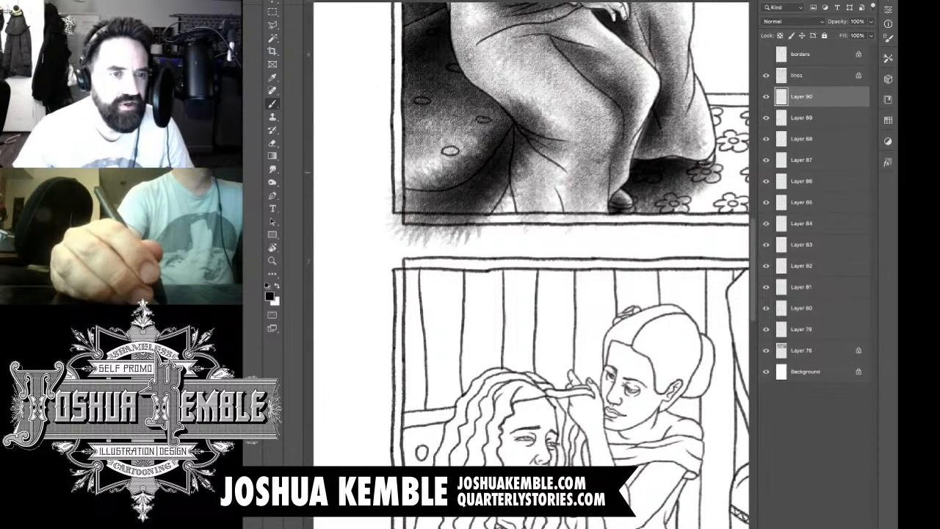
# Step: Erase the under-seat shadow that spills onto the seat cushion, past the left border and below the panel
pyautogui.press('e')
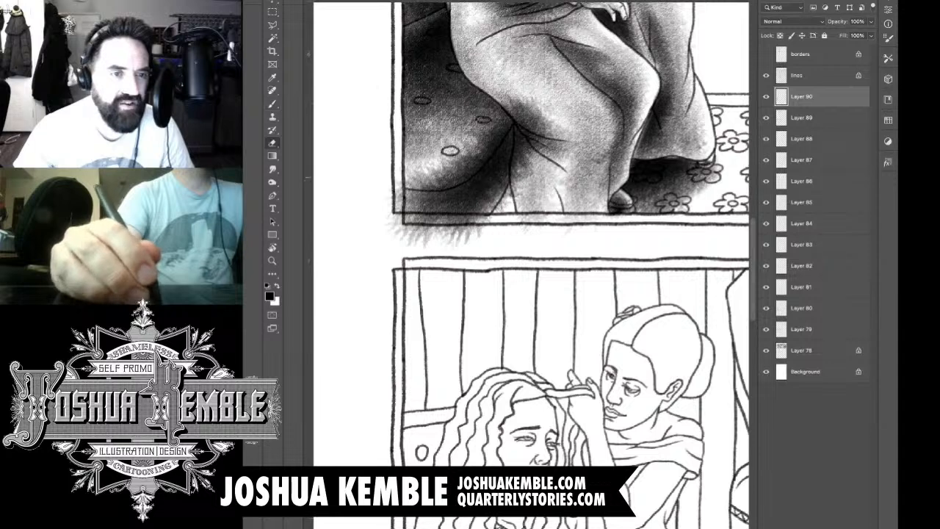
pyautogui.moveTo(409, 173)
pyautogui.mouseDown()
pyautogui.moveTo(444, 183)
pyautogui.moveTo(460, 175)
pyautogui.moveTo(513, 112)
pyautogui.mouseUp()
pyautogui.moveTo(491, 135); pyautogui.dragTo(435, 175)
pyautogui.moveTo(398, 210)
pyautogui.mouseDown()
pyautogui.moveTo(397, 183)
pyautogui.moveTo(396, 225)
pyautogui.moveTo(401, 191)
pyautogui.mouseUp()
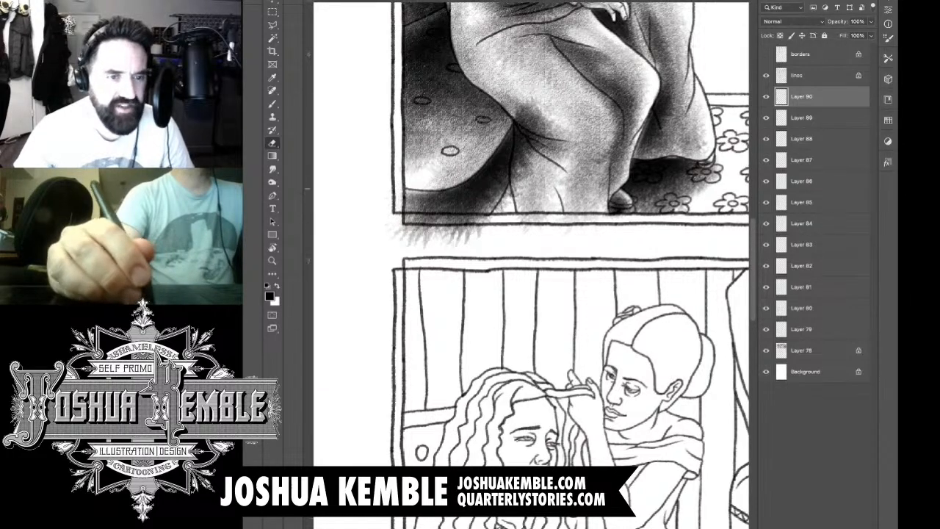
pyautogui.moveTo(409, 240)
pyautogui.mouseDown()
pyautogui.moveTo(450, 215)
pyautogui.moveTo(480, 214)
pyautogui.mouseUp()
pyautogui.moveTo(448, 232); pyautogui.dragTo(491, 212)
pyautogui.moveTo(454, 233)
pyautogui.mouseDown()
pyautogui.moveTo(491, 211)
pyautogui.moveTo(484, 225)
pyautogui.mouseUp()
pyautogui.moveTo(481, 230)
pyautogui.mouseDown()
pyautogui.moveTo(442, 241)
pyautogui.moveTo(449, 244)
pyautogui.mouseUp()
# Step: Erase the under-seat shadow that spills over the back edge of the leaning woman's skirt
pyautogui.moveTo(497, 211); pyautogui.dragTo(520, 186)
pyautogui.moveTo(507, 196); pyautogui.dragTo(527, 172)
pyautogui.moveTo(521, 175)
pyautogui.mouseDown()
pyautogui.moveTo(533, 167)
pyautogui.moveTo(532, 122)
pyautogui.moveTo(523, 134)
pyautogui.moveTo(533, 107)
pyautogui.mouseUp()
pyautogui.moveTo(533, 139); pyautogui.dragTo(530, 116)
pyautogui.moveTo(517, 137); pyautogui.dragTo(546, 97)
pyautogui.moveTo(538, 139); pyautogui.dragTo(552, 99)
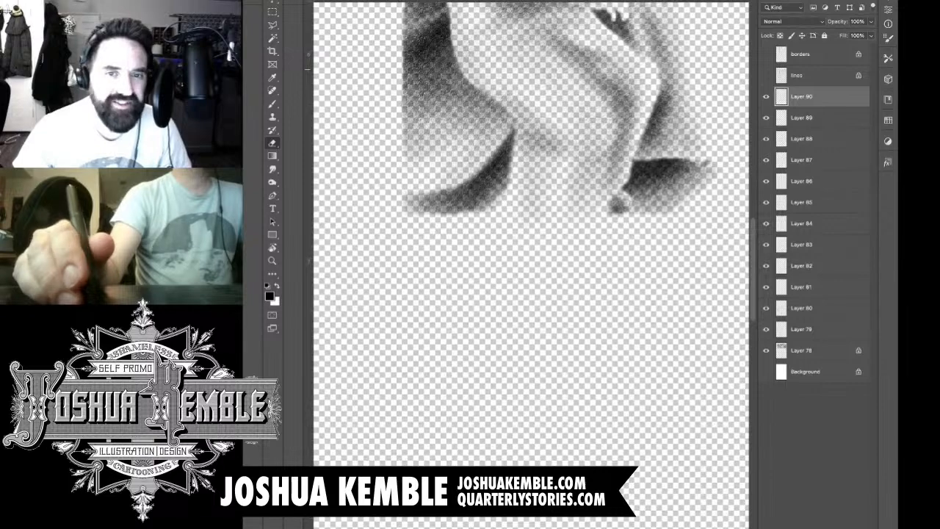
# Step: Merge the visible shading layers into one and turn the Background, lines and borders layers back on
pyautogui.hotkey('ctrl', 'shift', 'e')
pyautogui.click(766, 118)
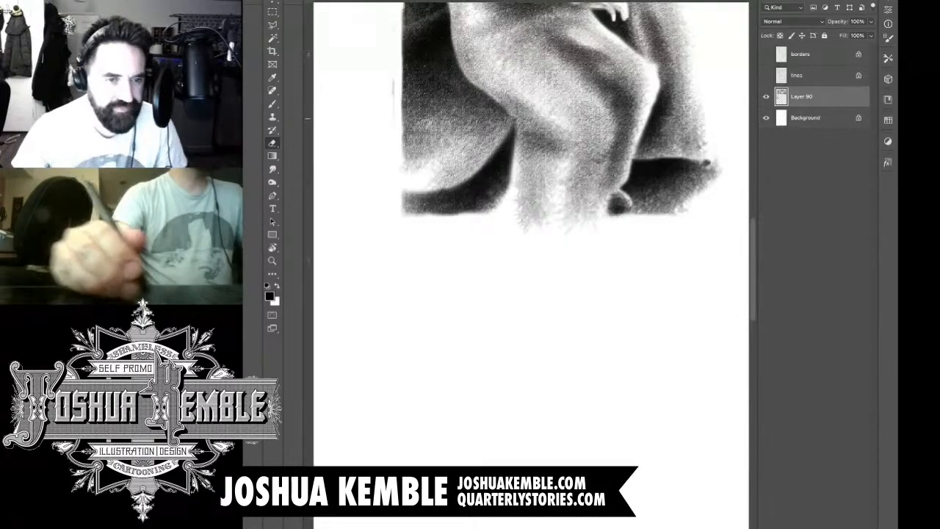
pyautogui.click(766, 75)
pyautogui.click(766, 54)
# Step: Add a new layer above the merged shading and touch up the shadow beside the leaning woman's forearm
pyautogui.moveTo(529, 225)
pyautogui.mouseDown()
pyautogui.moveTo(480, 309)
pyautogui.moveTo(584, 306)
pyautogui.moveTo(558, 305)
pyautogui.mouseUp()
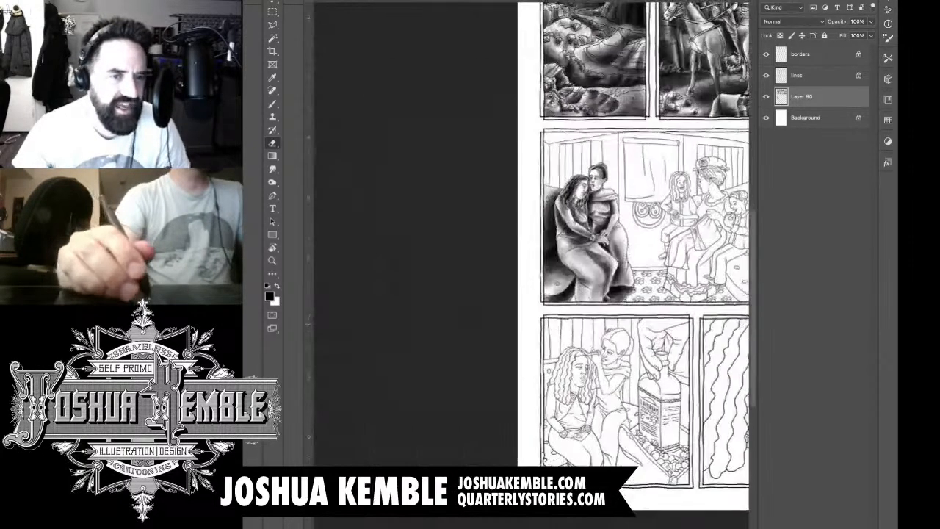
pyautogui.moveTo(647, 155); pyautogui.dragTo(550, 199)
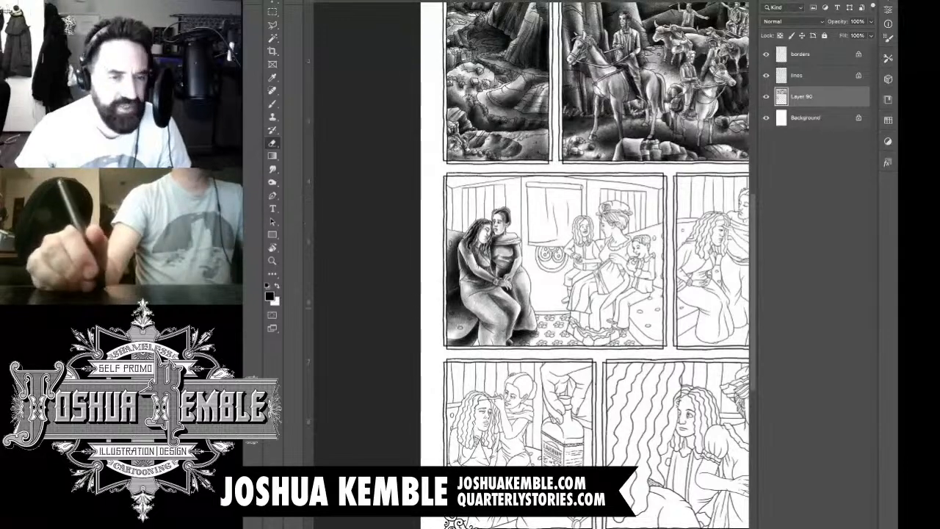
pyautogui.moveTo(480, 298); pyautogui.dragTo(542, 297)
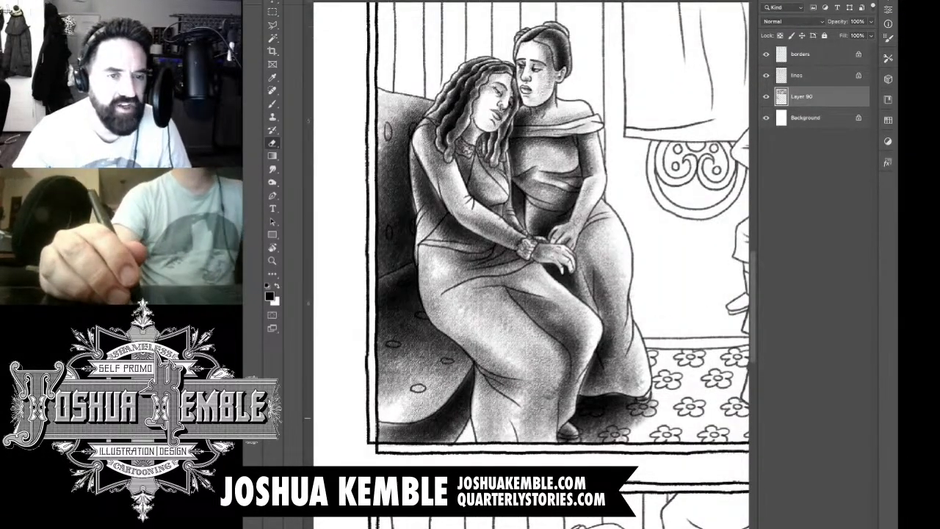
pyautogui.hotkey('ctrl', 'alt', 'shift', 'n')
pyautogui.press('b')
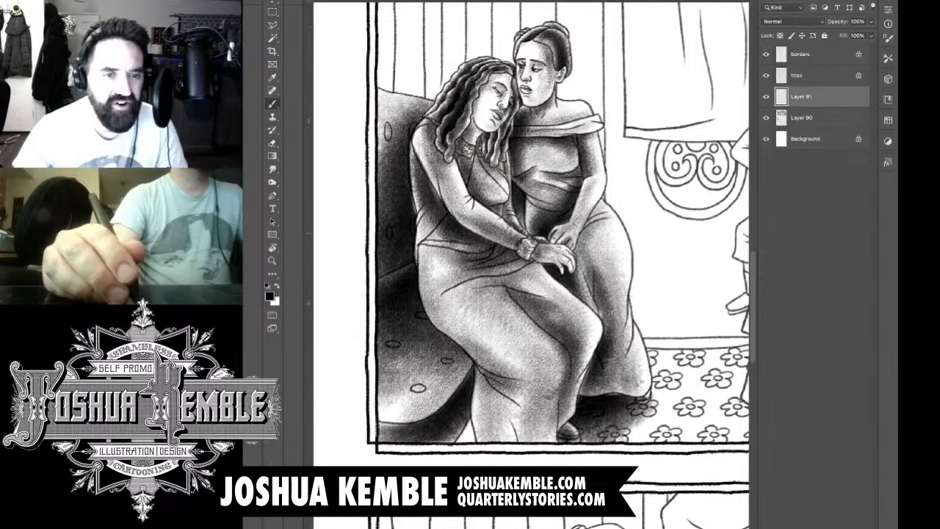
pyautogui.moveTo(517, 225)
pyautogui.mouseDown()
pyautogui.moveTo(529, 230)
pyautogui.moveTo(535, 209)
pyautogui.moveTo(525, 242)
pyautogui.moveTo(524, 228)
pyautogui.moveTo(532, 244)
pyautogui.moveTo(569, 227)
pyautogui.moveTo(535, 253)
pyautogui.mouseUp()
pyautogui.press('e')
pyautogui.press('super+minus')
pyautogui.press('super+minus')
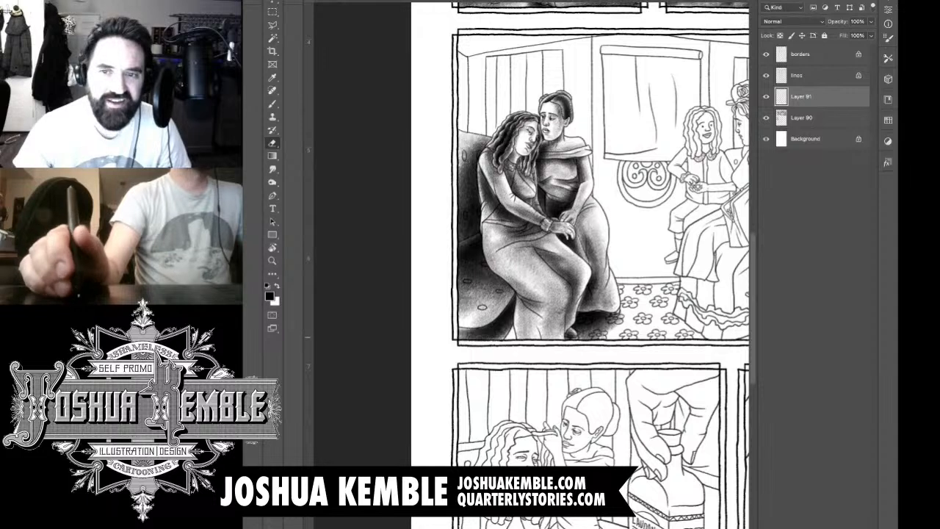
# Step: On Layer 91, fill the unshaded gap under the seat beside the leaning woman's skirt hem and erase the spill
pyautogui.click(814, 337)
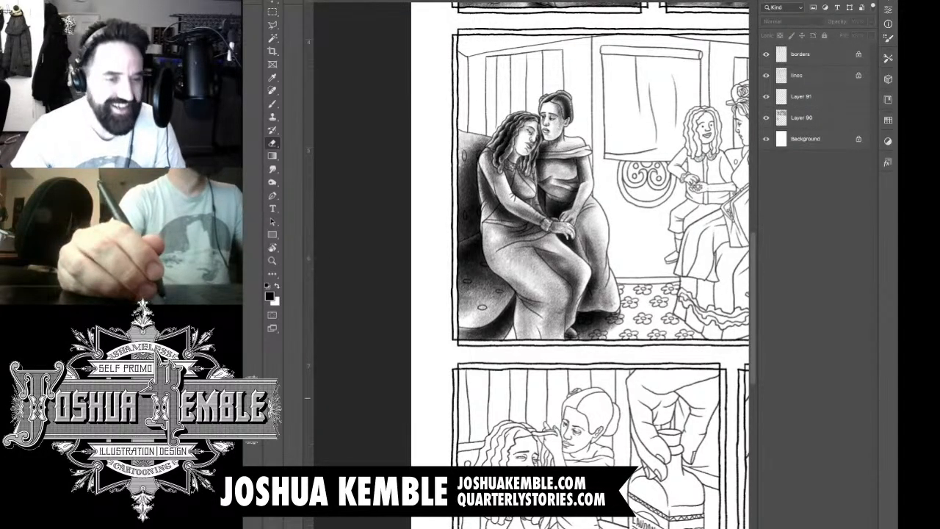
pyautogui.press('super+plus')
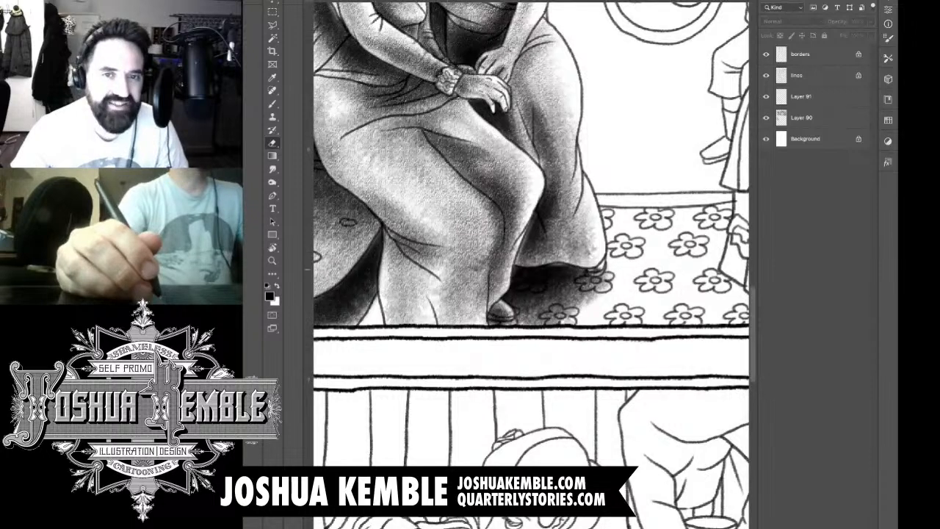
pyautogui.press('b')
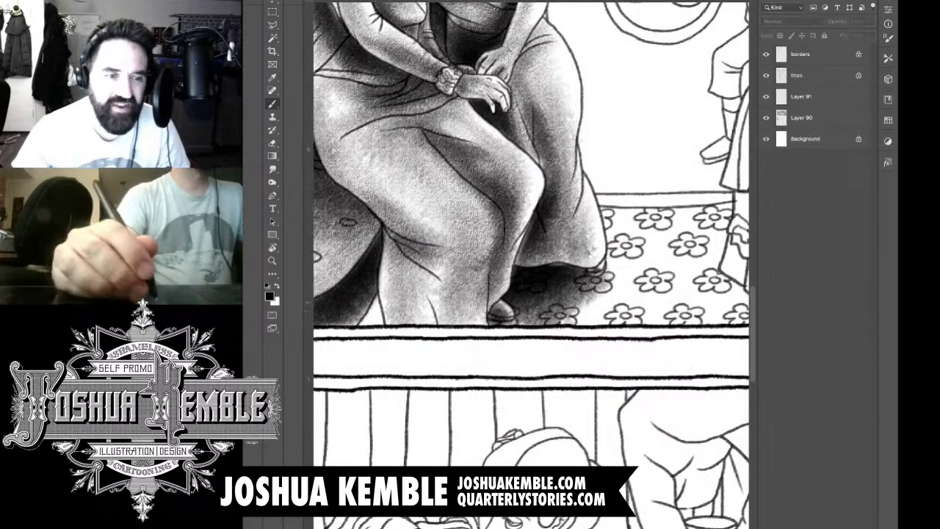
pyautogui.click(816, 97)
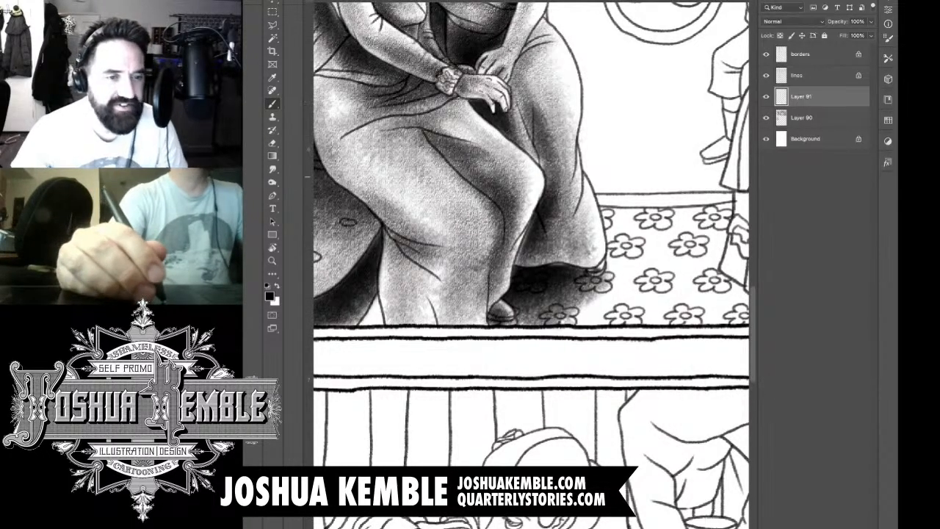
pyautogui.moveTo(397, 305)
pyautogui.mouseDown()
pyautogui.moveTo(367, 334)
pyautogui.moveTo(405, 297)
pyautogui.moveTo(364, 329)
pyautogui.moveTo(411, 271)
pyautogui.moveTo(375, 320)
pyautogui.moveTo(351, 323)
pyautogui.mouseUp()
pyautogui.press('e')
pyautogui.moveTo(382, 265)
pyautogui.mouseDown()
pyautogui.moveTo(368, 292)
pyautogui.moveTo(384, 327)
pyautogui.moveTo(400, 264)
pyautogui.moveTo(404, 316)
pyautogui.moveTo(426, 276)
pyautogui.moveTo(429, 311)
pyautogui.mouseUp()
pyautogui.moveTo(360, 335)
pyautogui.mouseDown()
pyautogui.moveTo(385, 349)
pyautogui.moveTo(385, 336)
pyautogui.moveTo(382, 357)
pyautogui.mouseUp()
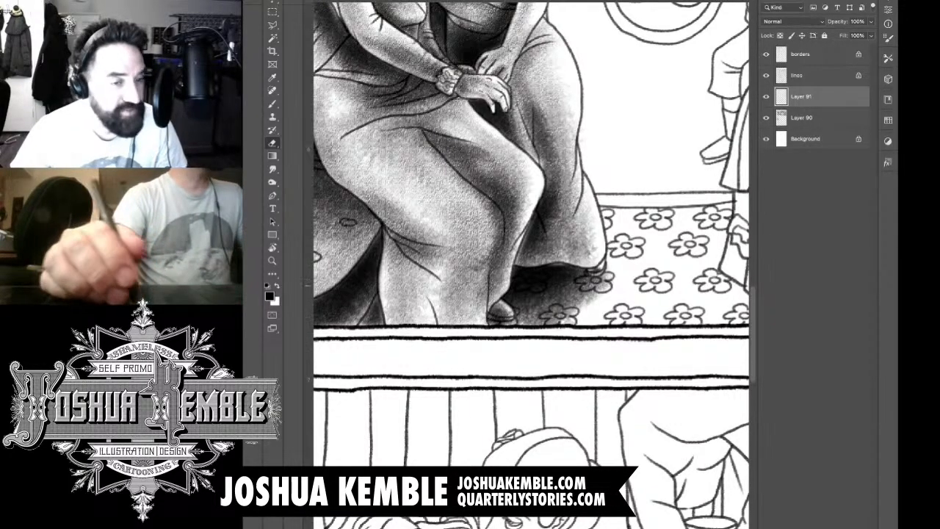
# Step: Examine the shaded women and sofa against the rest of the second-row panel and the panels above
pyautogui.press('super+minus')
pyautogui.press('super+minus')
pyautogui.moveTo(491, 279); pyautogui.dragTo(478, 326)
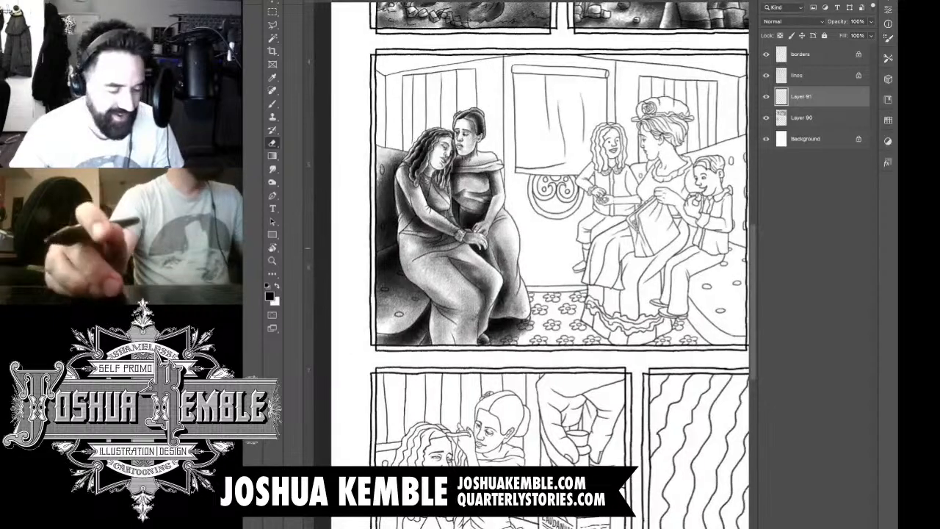
pyautogui.moveTo(585, 250); pyautogui.dragTo(607, 250)
pyautogui.moveTo(514, 257); pyautogui.dragTo(580, 237)
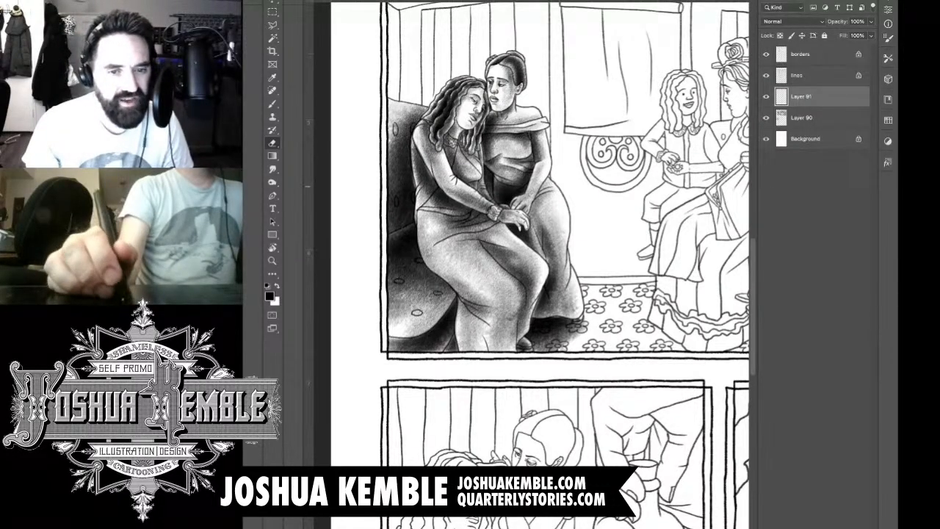
pyautogui.moveTo(515, 220); pyautogui.dragTo(445, 406)
pyautogui.moveTo(470, 309); pyautogui.dragTo(523, 301)
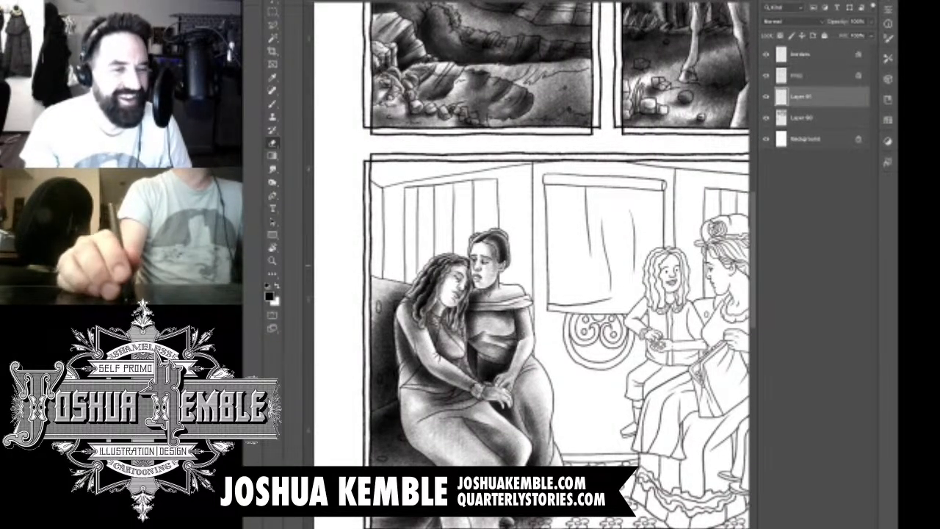
pyautogui.moveTo(624, 309); pyautogui.dragTo(505, 251)
pyautogui.moveTo(507, 293); pyautogui.dragTo(594, 280)
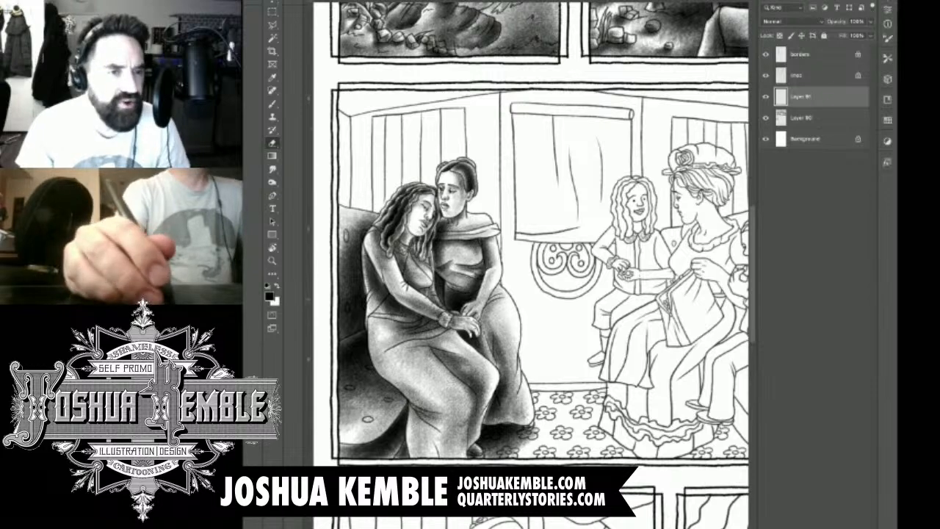
# Step: Add a new layer and shade the first curtain fold behind the women, darkest along its left edge
pyautogui.hotkey('ctrl', 'alt', 'shift', 'n')
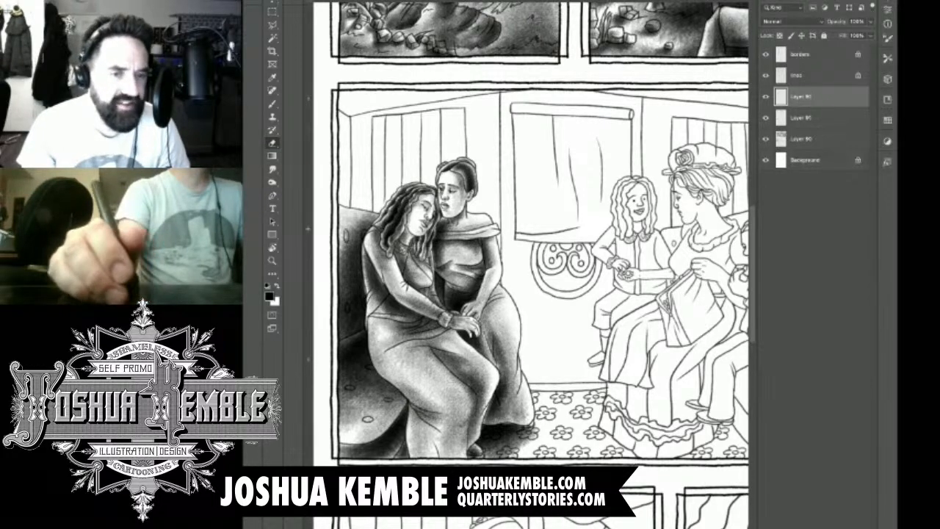
pyautogui.scroll(5, 377, 140)
pyautogui.scroll(-3, 531, 264)
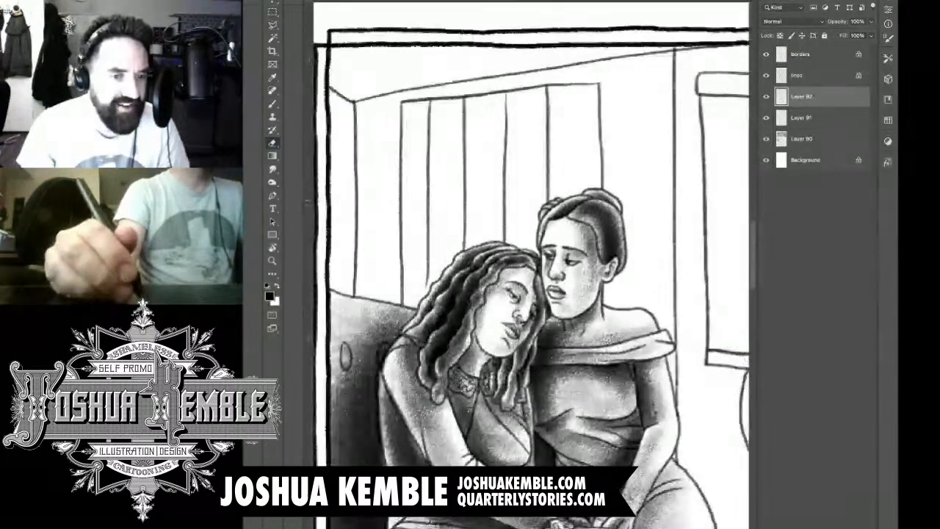
pyautogui.scroll(2, 531, 264)
pyautogui.hscroll(1, 531, 264)
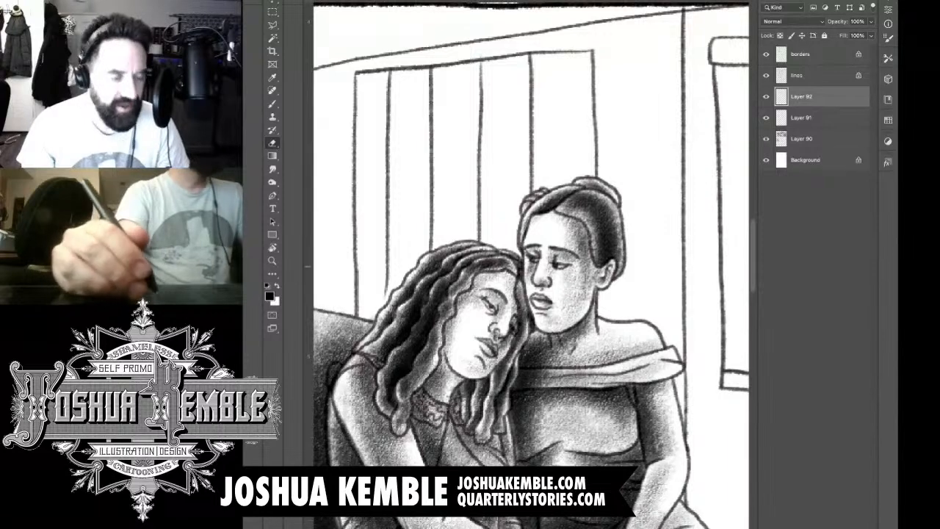
pyautogui.press('b')
pyautogui.press('e')
pyautogui.press('b')
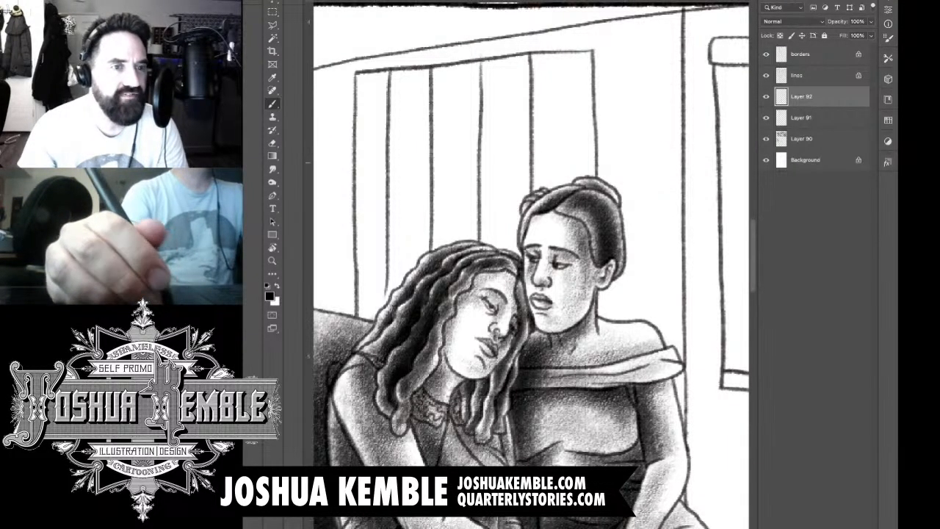
pyautogui.moveTo(364, 82); pyautogui.dragTo(370, 242)
pyautogui.moveTo(366, 85); pyautogui.dragTo(367, 315)
pyautogui.moveTo(368, 136); pyautogui.dragTo(368, 319)
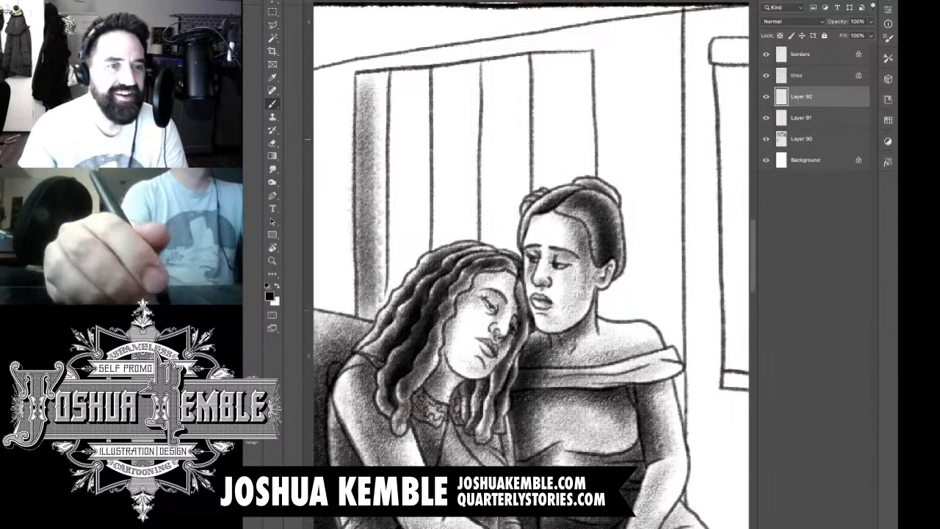
pyautogui.moveTo(363, 216); pyautogui.dragTo(371, 338)
# Step: Shade the second curtain fold from its top edge down to the leaning woman's hair
pyautogui.moveTo(403, 76)
pyautogui.mouseDown()
pyautogui.moveTo(407, 228)
pyautogui.moveTo(397, 303)
pyautogui.mouseUp()
pyautogui.moveTo(395, 72)
pyautogui.mouseDown()
pyautogui.moveTo(397, 301)
pyautogui.moveTo(404, 277)
pyautogui.mouseUp()
pyautogui.moveTo(415, 84); pyautogui.dragTo(414, 234)
pyautogui.moveTo(415, 112); pyautogui.dragTo(416, 264)
pyautogui.moveTo(404, 72); pyautogui.dragTo(393, 309)
pyautogui.moveTo(389, 176); pyautogui.dragTo(390, 317)
pyautogui.moveTo(390, 235); pyautogui.dragTo(389, 317)
pyautogui.moveTo(382, 258); pyautogui.dragTo(382, 332)
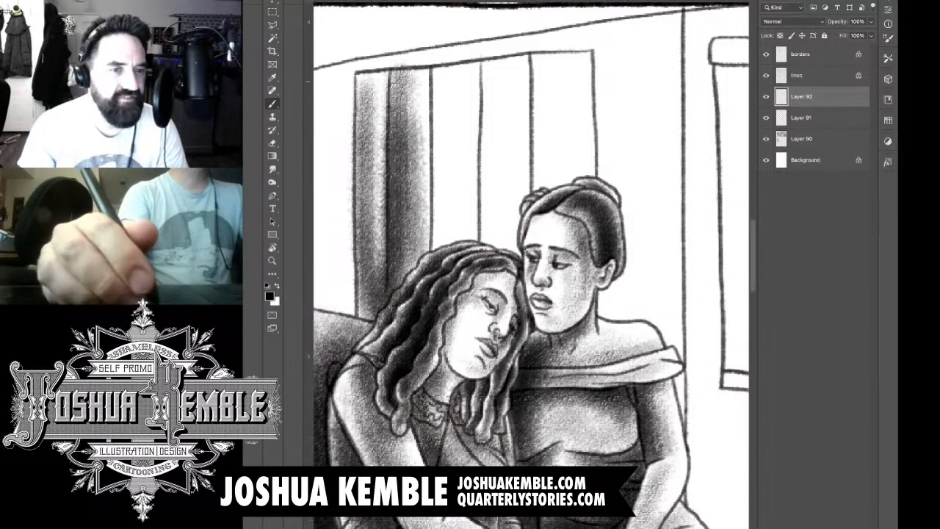
# Step: Shade the third curtain fold down to the top of the leaning woman's head, darkest along its left edge
pyautogui.moveTo(445, 64); pyautogui.dragTo(445, 254)
pyautogui.moveTo(443, 86); pyautogui.dragTo(441, 297)
pyautogui.moveTo(445, 106)
pyautogui.mouseDown()
pyautogui.moveTo(439, 269)
pyautogui.moveTo(457, 259)
pyautogui.mouseUp()
pyautogui.moveTo(462, 97); pyautogui.dragTo(463, 263)
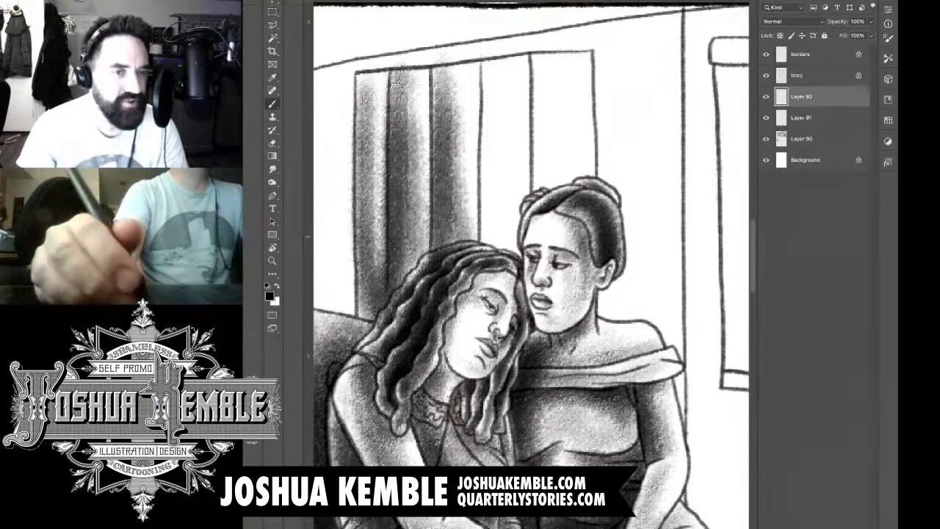
pyautogui.moveTo(467, 70)
pyautogui.mouseDown()
pyautogui.moveTo(467, 231)
pyautogui.moveTo(459, 152)
pyautogui.mouseUp()
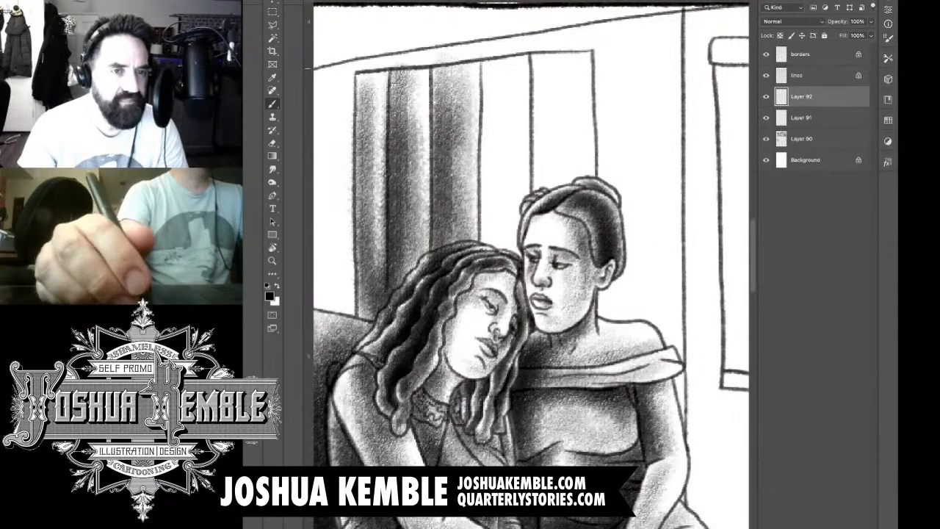
# Step: Shade the fourth curtain fold with a dark tone, down to where the two women's heads meet
pyautogui.moveTo(499, 58)
pyautogui.mouseDown()
pyautogui.moveTo(499, 234)
pyautogui.moveTo(495, 102)
pyautogui.mouseUp()
pyautogui.moveTo(494, 94); pyautogui.dragTo(494, 288)
pyautogui.moveTo(491, 59)
pyautogui.mouseDown()
pyautogui.moveTo(492, 264)
pyautogui.moveTo(496, 71)
pyautogui.moveTo(497, 162)
pyautogui.mouseUp()
pyautogui.moveTo(489, 52); pyautogui.dragTo(493, 212)
pyautogui.moveTo(509, 48); pyautogui.dragTo(508, 252)
pyautogui.moveTo(514, 69); pyautogui.dragTo(512, 270)
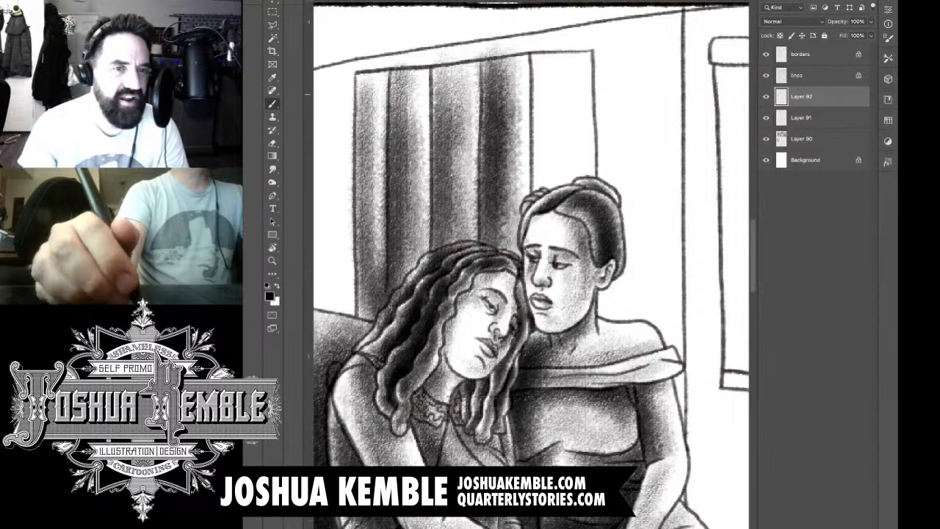
pyautogui.moveTo(525, 99); pyautogui.dragTo(525, 261)
pyautogui.moveTo(507, 152)
pyautogui.mouseDown()
pyautogui.moveTo(507, 276)
pyautogui.moveTo(506, 253)
pyautogui.mouseUp()
# Step: Shade the last curtain fold above the upright woman's head, out to the curtain's right edge
pyautogui.moveTo(539, 60); pyautogui.dragTo(543, 231)
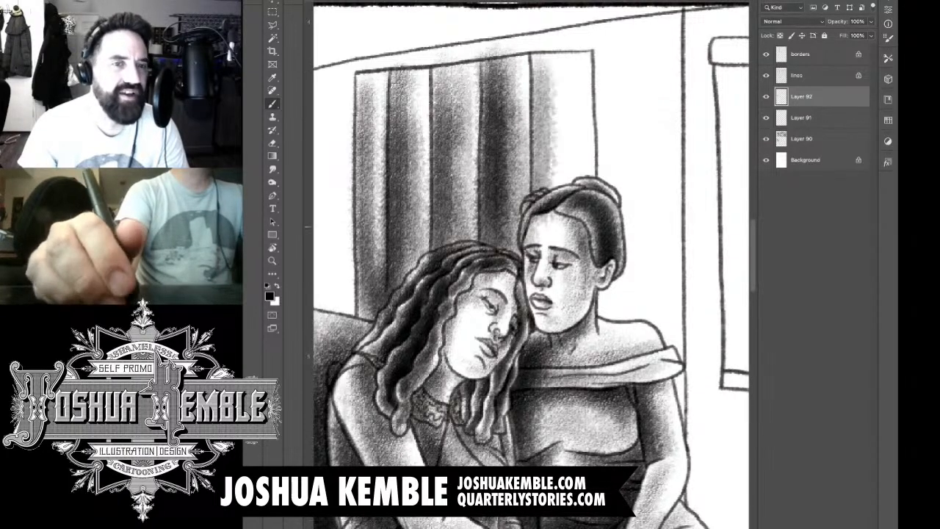
pyautogui.moveTo(544, 44); pyautogui.dragTo(547, 194)
pyautogui.moveTo(548, 64); pyautogui.dragTo(553, 222)
pyautogui.moveTo(545, 62)
pyautogui.mouseDown()
pyautogui.moveTo(542, 224)
pyautogui.moveTo(560, 182)
pyautogui.mouseUp()
pyautogui.moveTo(569, 60); pyautogui.dragTo(569, 184)
pyautogui.moveTo(576, 80); pyautogui.dragTo(576, 216)
pyautogui.moveTo(583, 97); pyautogui.dragTo(584, 194)
# Step: Deepen the curtain shadow along the contours of both women's hair, down to the sofa back
pyautogui.moveTo(564, 131)
pyautogui.mouseDown()
pyautogui.moveTo(572, 211)
pyautogui.moveTo(536, 209)
pyautogui.mouseUp()
pyautogui.moveTo(526, 166)
pyautogui.mouseDown()
pyautogui.moveTo(513, 303)
pyautogui.moveTo(493, 251)
pyautogui.mouseUp()
pyautogui.moveTo(505, 210); pyautogui.dragTo(477, 253)
pyautogui.moveTo(474, 219)
pyautogui.mouseDown()
pyautogui.moveTo(465, 237)
pyautogui.moveTo(432, 248)
pyautogui.mouseUp()
pyautogui.moveTo(470, 203)
pyautogui.mouseDown()
pyautogui.moveTo(426, 241)
pyautogui.moveTo(403, 279)
pyautogui.mouseUp()
pyautogui.moveTo(439, 236); pyautogui.dragTo(405, 270)
pyautogui.moveTo(418, 260); pyautogui.dragTo(389, 293)
pyautogui.moveTo(457, 230); pyautogui.dragTo(404, 283)
pyautogui.moveTo(455, 205)
pyautogui.mouseDown()
pyautogui.moveTo(393, 315)
pyautogui.moveTo(402, 248)
pyautogui.mouseUp()
pyautogui.moveTo(397, 266); pyautogui.dragTo(367, 335)
pyautogui.moveTo(409, 233); pyautogui.dragTo(360, 348)
pyautogui.moveTo(385, 264); pyautogui.dragTo(360, 343)
pyautogui.moveTo(429, 261)
pyautogui.mouseDown()
pyautogui.moveTo(363, 342)
pyautogui.moveTo(396, 315)
pyautogui.moveTo(359, 346)
pyautogui.mouseUp()
# Step: Erase the curtain shading that spills over both women's hair, restoring the hair highlights
pyautogui.press('e')
pyautogui.moveTo(397, 314); pyautogui.dragTo(378, 338)
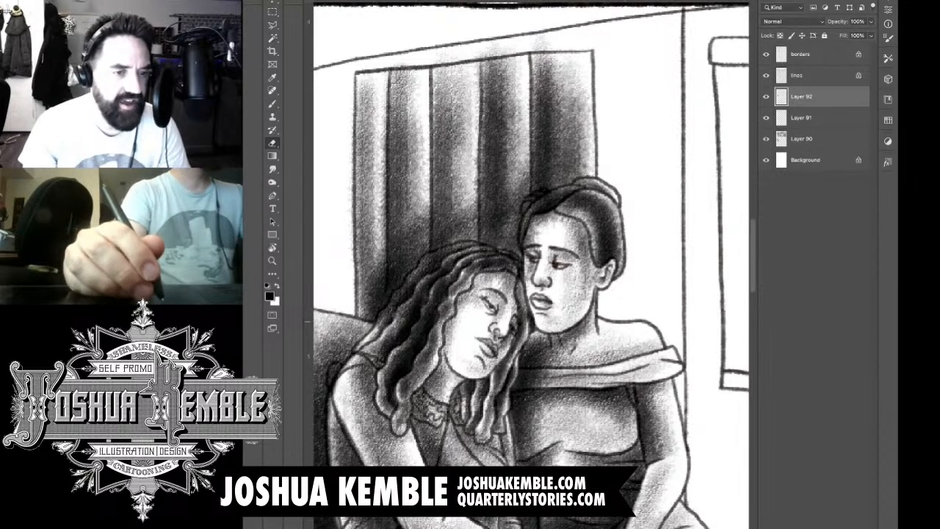
pyautogui.moveTo(416, 286)
pyautogui.mouseDown()
pyautogui.moveTo(378, 330)
pyautogui.moveTo(422, 267)
pyautogui.moveTo(461, 244)
pyautogui.mouseUp()
pyautogui.moveTo(442, 266)
pyautogui.mouseDown()
pyautogui.moveTo(487, 241)
pyautogui.moveTo(503, 256)
pyautogui.moveTo(473, 248)
pyautogui.moveTo(406, 286)
pyautogui.moveTo(449, 262)
pyautogui.moveTo(513, 254)
pyautogui.mouseUp()
pyautogui.press('super+z')
pyautogui.press('super+z')
pyautogui.press('super+z')
pyautogui.moveTo(496, 291)
pyautogui.mouseDown()
pyautogui.moveTo(526, 252)
pyautogui.moveTo(502, 290)
pyautogui.moveTo(511, 298)
pyautogui.mouseUp()
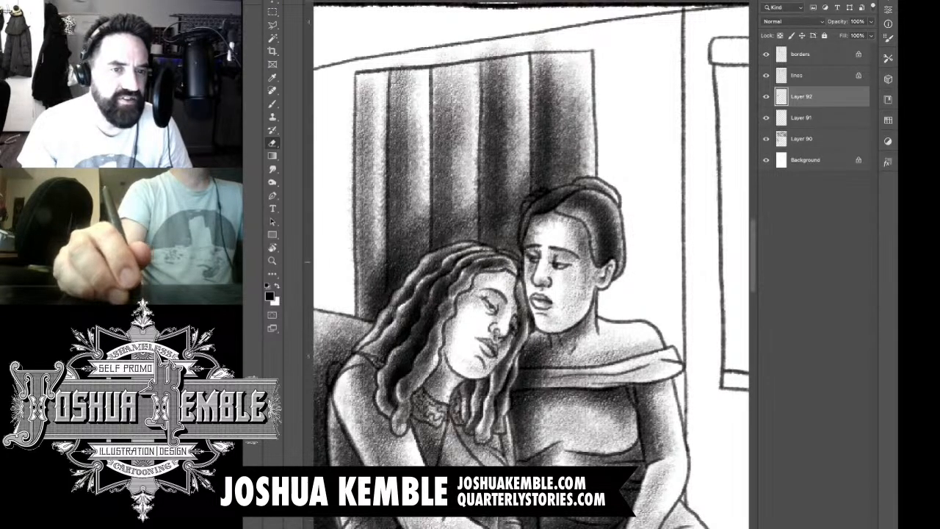
pyautogui.moveTo(534, 222)
pyautogui.mouseDown()
pyautogui.moveTo(527, 249)
pyautogui.moveTo(542, 195)
pyautogui.moveTo(588, 179)
pyautogui.moveTo(574, 204)
pyautogui.moveTo(548, 216)
pyautogui.mouseUp()
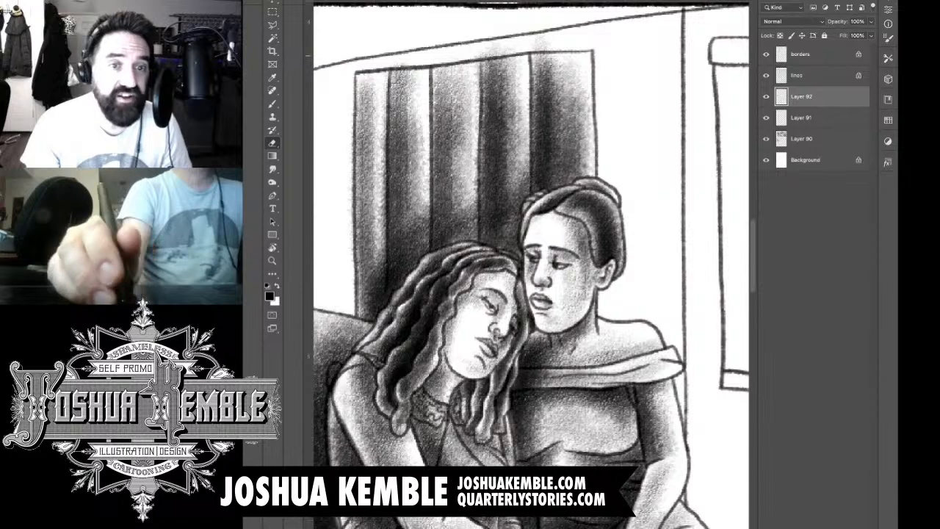
# Step: Erase the shading that spills above the curtain's top edge and deselect the layer
pyautogui.moveTo(507, 47)
pyautogui.mouseDown()
pyautogui.moveTo(486, 55)
pyautogui.moveTo(505, 55)
pyautogui.mouseUp()
pyautogui.moveTo(535, 48); pyautogui.dragTo(540, 38)
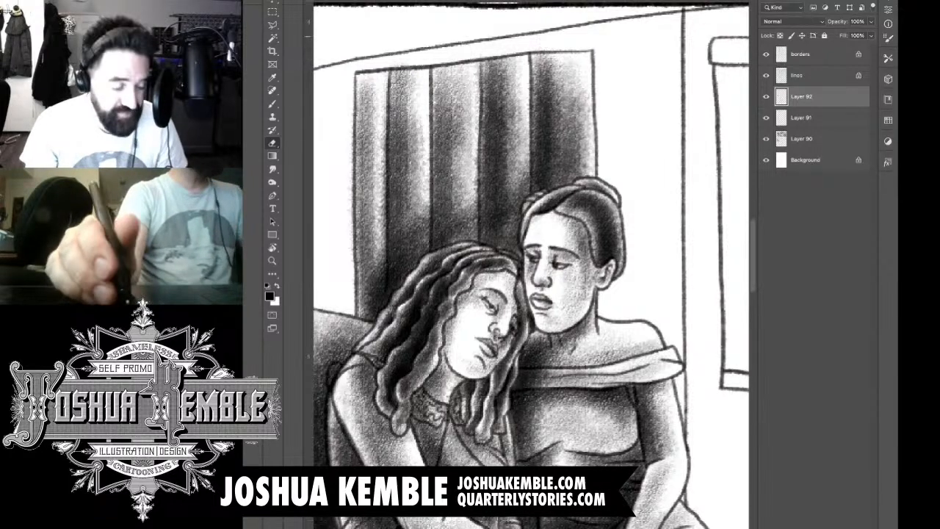
pyautogui.moveTo(600, 39); pyautogui.dragTo(524, 46)
pyautogui.moveTo(529, 88); pyautogui.dragTo(473, 150)
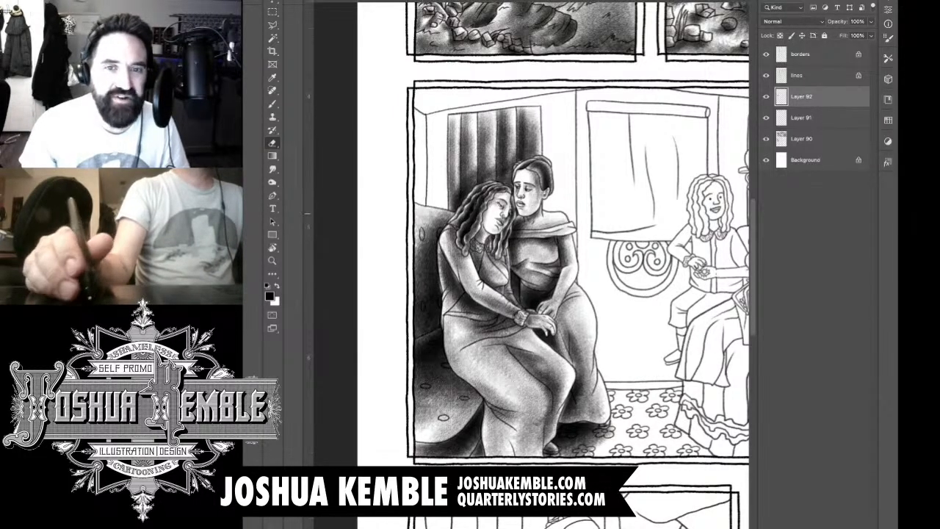
pyautogui.click(815, 235)
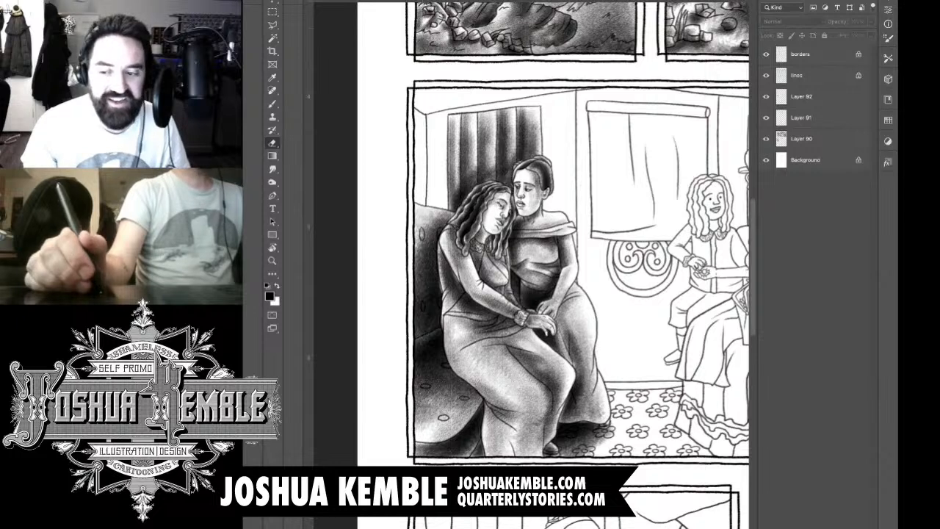
# Step: Add a new empty layer above Layer 92, leaving no layer selected
pyautogui.click(817, 98)
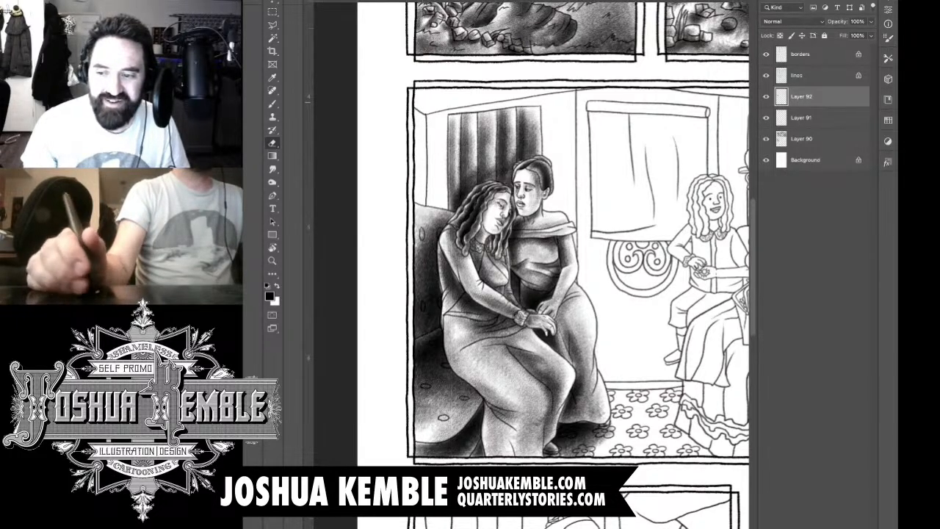
pyautogui.hotkey('ctrl', 'shift', 'alt', 'n')
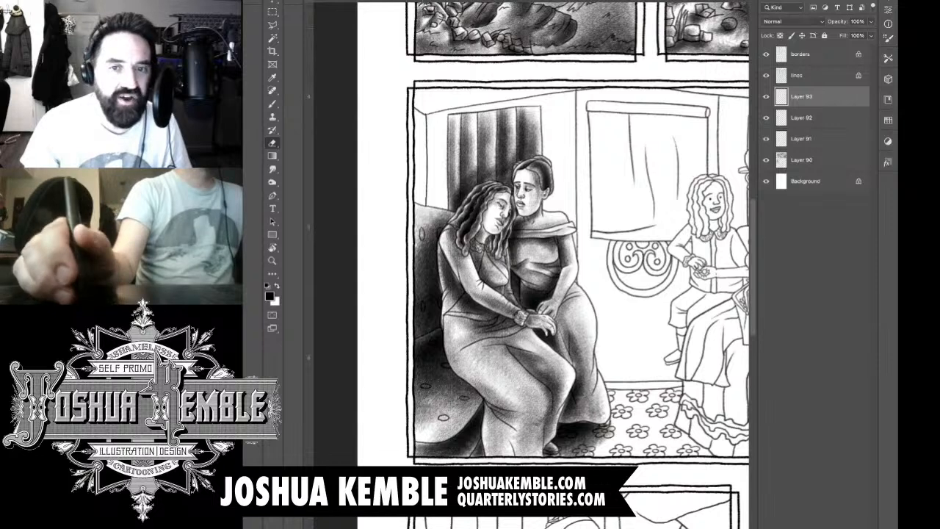
pyautogui.keyDown('super'); pyautogui.click(815, 96); pyautogui.keyUp('super')
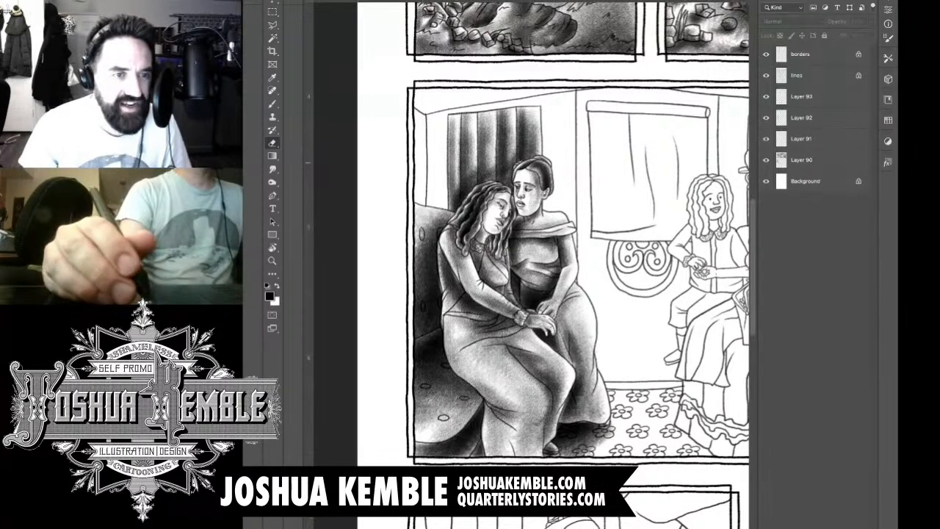
# Step: On Layer 91, shade the narrow side wall between the panel border and the room corner, down to the sofa back
pyautogui.click(816, 139)
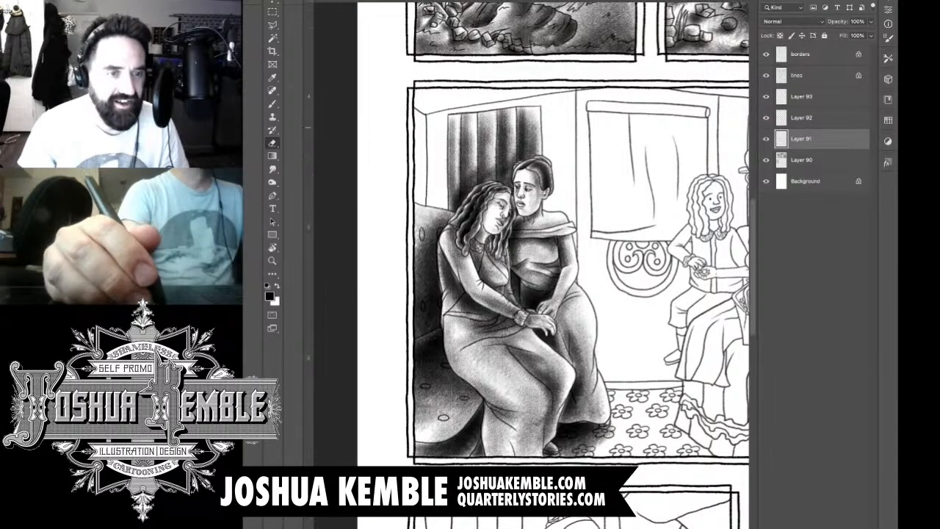
pyautogui.scroll(3, 443, 128)
pyautogui.press('b')
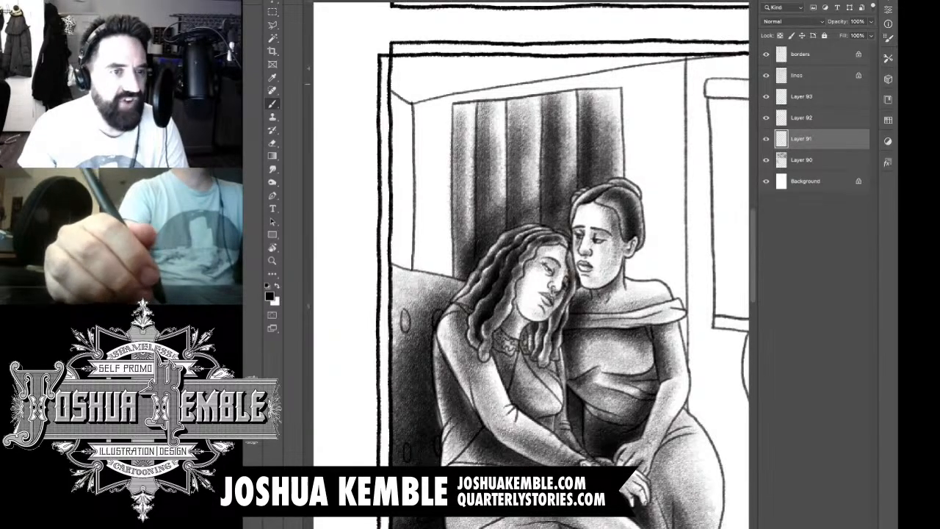
pyautogui.moveTo(403, 83); pyautogui.dragTo(411, 268)
pyautogui.moveTo(412, 103); pyautogui.dragTo(416, 281)
pyautogui.moveTo(409, 85); pyautogui.dragTo(416, 287)
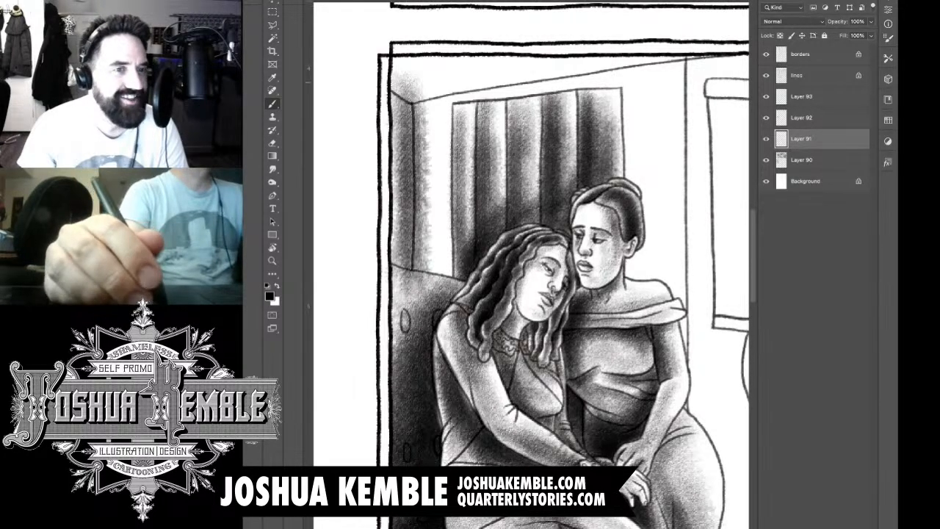
pyautogui.moveTo(404, 107)
pyautogui.mouseDown()
pyautogui.moveTo(408, 298)
pyautogui.moveTo(397, 290)
pyautogui.moveTo(404, 247)
pyautogui.mouseUp()
pyautogui.moveTo(406, 147); pyautogui.dragTo(405, 319)
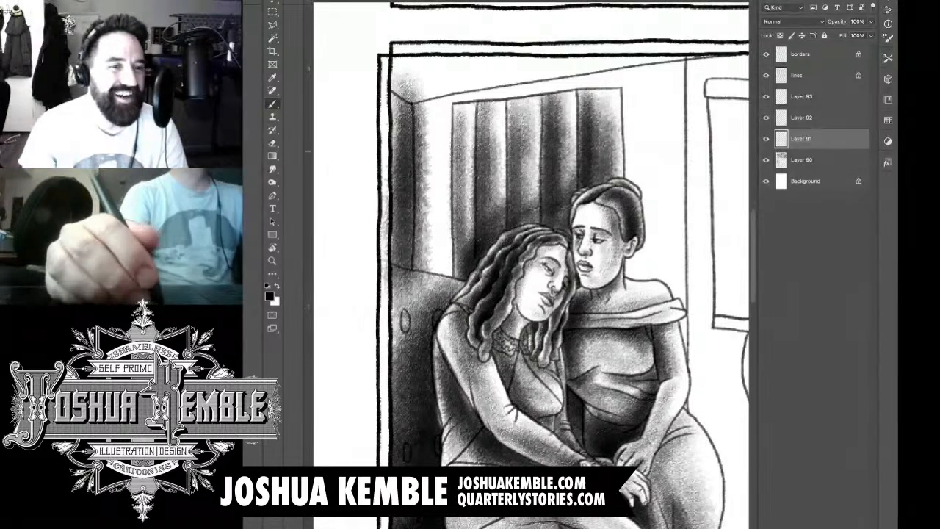
pyautogui.moveTo(411, 79)
pyautogui.mouseDown()
pyautogui.moveTo(422, 168)
pyautogui.moveTo(427, 114)
pyautogui.moveTo(430, 147)
pyautogui.mouseUp()
pyautogui.moveTo(411, 99); pyautogui.dragTo(422, 292)
pyautogui.moveTo(423, 170); pyautogui.dragTo(434, 300)
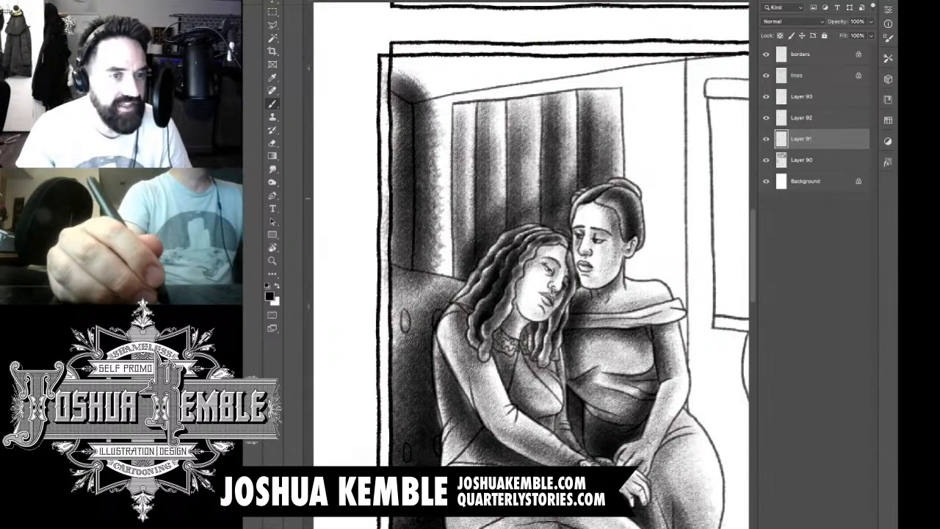
# Step: Erase the side-wall shading that spills past the corner line, cutting a clean vertical edge from the ceiling to the sofa
pyautogui.press('e')
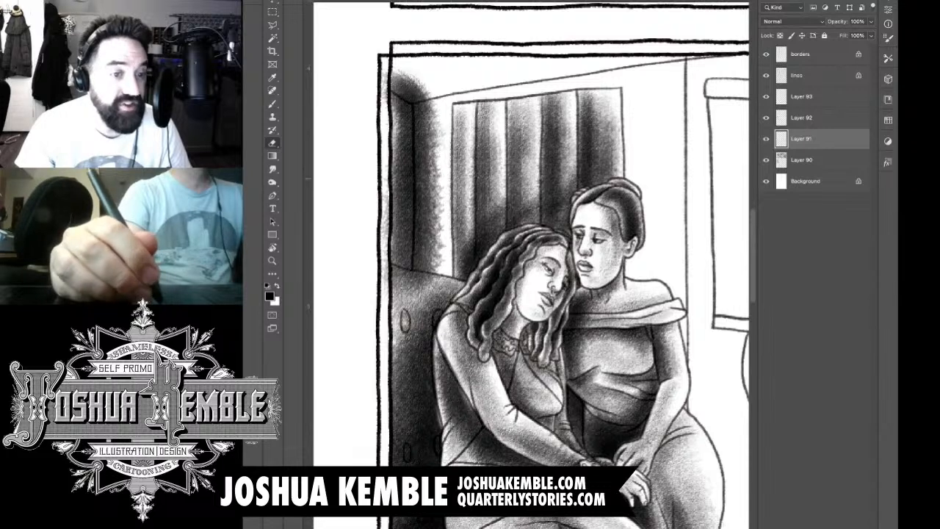
pyautogui.moveTo(385, 190); pyautogui.dragTo(385, 291)
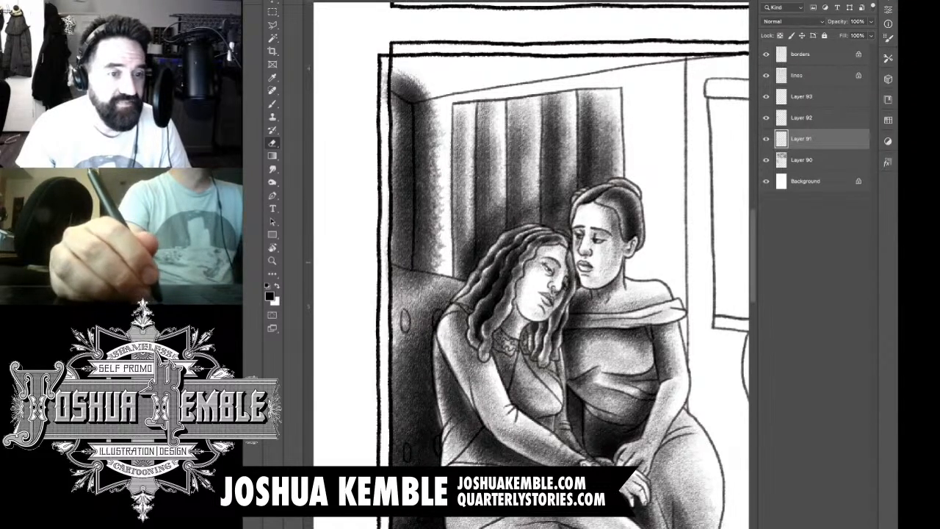
pyautogui.moveTo(387, 250)
pyautogui.mouseDown()
pyautogui.moveTo(411, 290)
pyautogui.moveTo(421, 275)
pyautogui.moveTo(433, 279)
pyautogui.moveTo(404, 286)
pyautogui.moveTo(395, 315)
pyautogui.mouseUp()
pyautogui.moveTo(435, 238); pyautogui.dragTo(427, 275)
pyautogui.moveTo(424, 213); pyautogui.dragTo(418, 267)
pyautogui.moveTo(422, 171); pyautogui.dragTo(419, 269)
pyautogui.moveTo(430, 180); pyautogui.dragTo(428, 234)
pyautogui.moveTo(426, 145); pyautogui.dragTo(425, 227)
pyautogui.moveTo(424, 138); pyautogui.dragTo(421, 194)
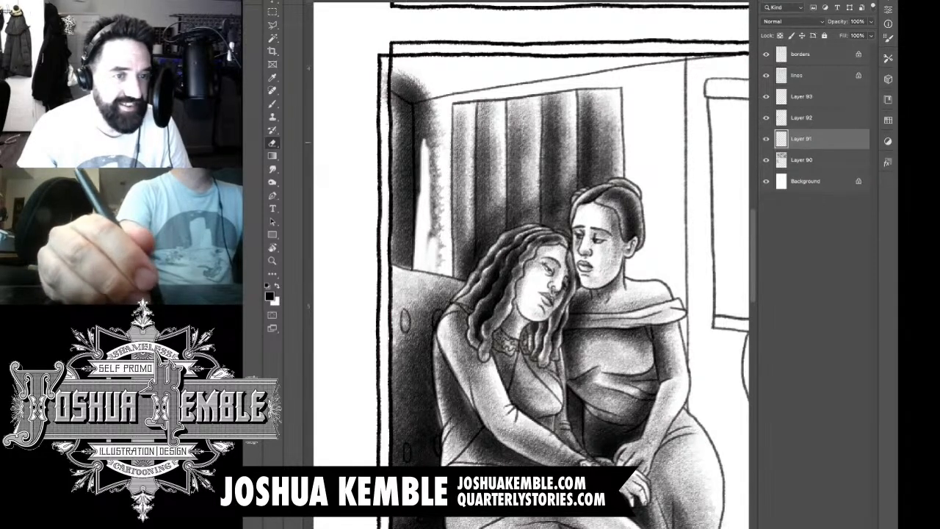
pyautogui.moveTo(424, 85)
pyautogui.mouseDown()
pyautogui.moveTo(419, 182)
pyautogui.moveTo(427, 141)
pyautogui.moveTo(416, 162)
pyautogui.mouseUp()
pyautogui.moveTo(417, 108); pyautogui.dragTo(416, 179)
pyautogui.moveTo(417, 135); pyautogui.dragTo(418, 199)
pyautogui.moveTo(416, 134); pyautogui.dragTo(416, 210)
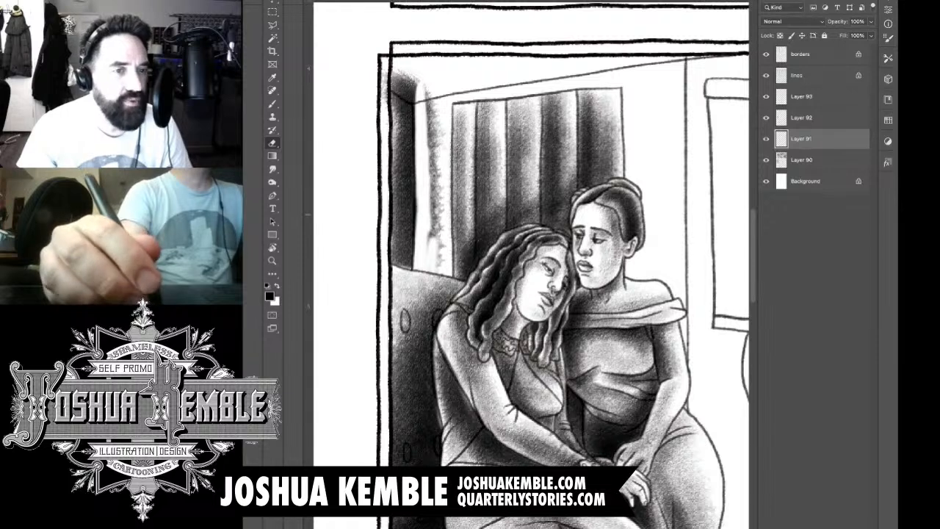
# Step: Erase the leftover shading specks from the wall strip between the room corner and the curtain
pyautogui.moveTo(431, 153); pyautogui.dragTo(431, 206)
pyautogui.moveTo(416, 198)
pyautogui.mouseDown()
pyautogui.moveTo(417, 223)
pyautogui.moveTo(431, 219)
pyautogui.mouseUp()
pyautogui.moveTo(415, 197); pyautogui.dragTo(416, 224)
pyautogui.moveTo(433, 130); pyautogui.dragTo(434, 210)
pyautogui.moveTo(436, 111); pyautogui.dragTo(436, 185)
pyautogui.moveTo(431, 84); pyautogui.dragTo(430, 141)
pyautogui.moveTo(437, 172); pyautogui.dragTo(437, 247)
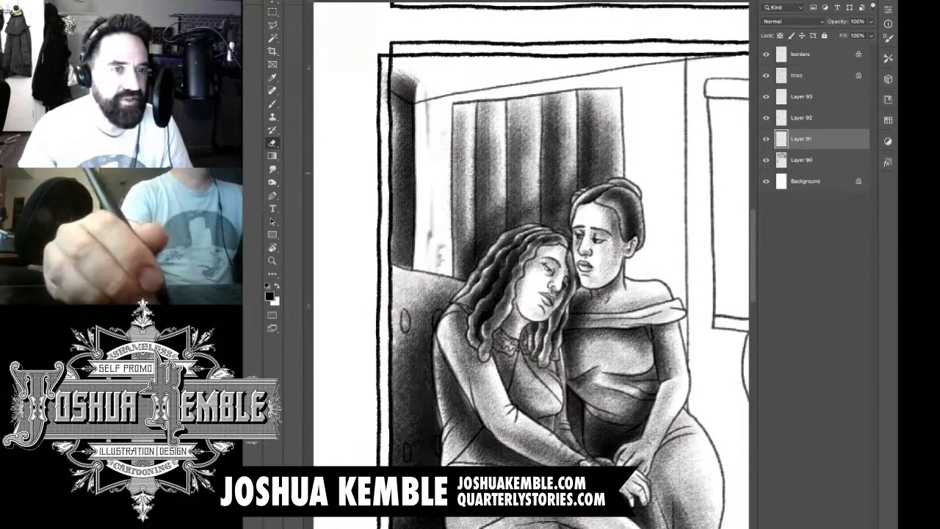
pyautogui.moveTo(428, 91); pyautogui.dragTo(427, 148)
pyautogui.moveTo(431, 200); pyautogui.dragTo(430, 244)
pyautogui.moveTo(440, 243)
pyautogui.mouseDown()
pyautogui.moveTo(439, 279)
pyautogui.moveTo(429, 253)
pyautogui.mouseUp()
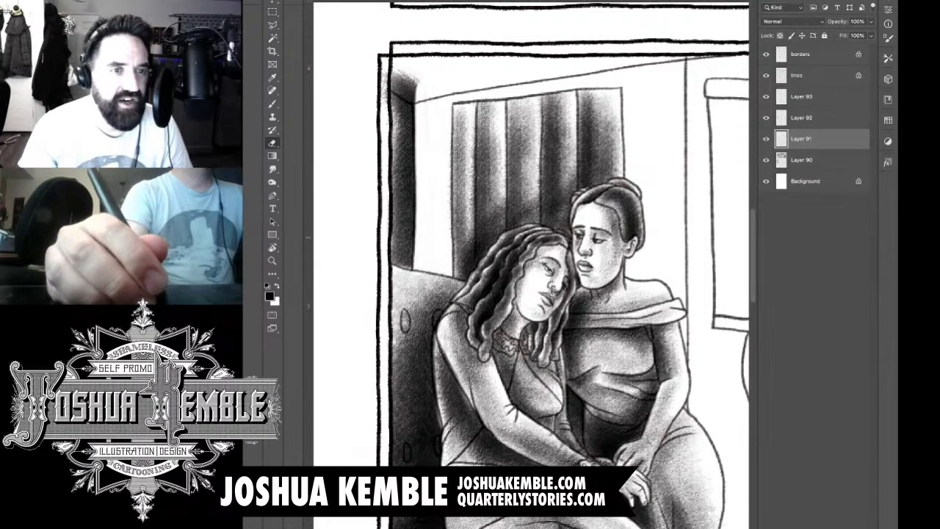
# Step: Erase the side-wall shading that spills above the ceiling line at the panel's corner
pyautogui.moveTo(384, 80)
pyautogui.mouseDown()
pyautogui.moveTo(384, 102)
pyautogui.moveTo(414, 100)
pyautogui.mouseUp()
pyautogui.moveTo(406, 96); pyautogui.dragTo(417, 105)
pyautogui.moveTo(396, 71); pyautogui.dragTo(419, 88)
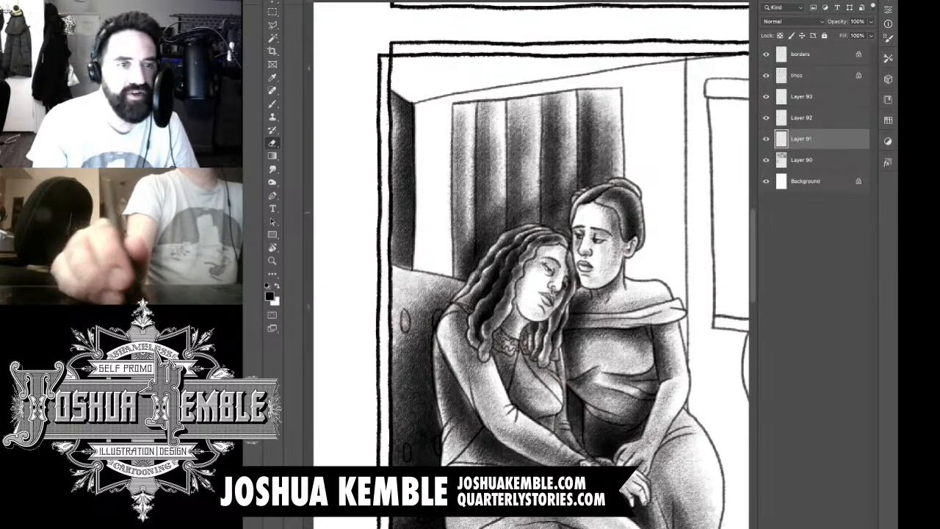
# Step: Add a new layer above Layer 91 and shade the ceiling wedge above the curtain across to the wall's corner line
pyautogui.hotkey('ctrl', 'shift', 'alt', 'n')
pyautogui.press('b')
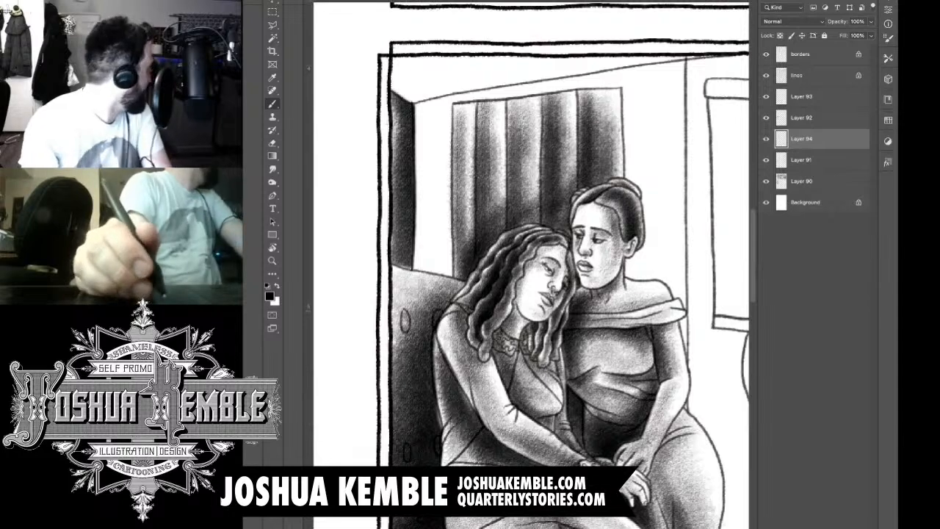
pyautogui.moveTo(543, 242); pyautogui.dragTo(503, 313)
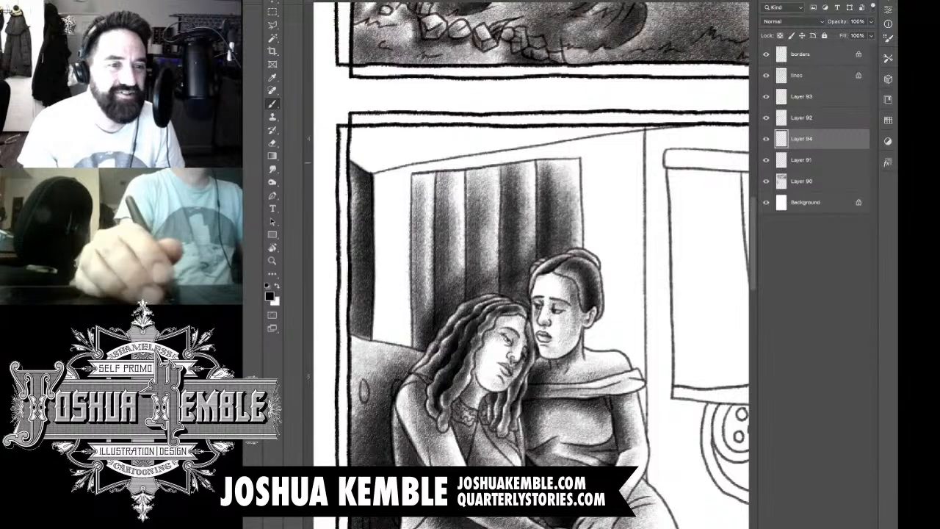
pyautogui.moveTo(367, 141)
pyautogui.mouseDown()
pyautogui.moveTo(445, 137)
pyautogui.moveTo(355, 153)
pyautogui.moveTo(649, 138)
pyautogui.mouseUp()
pyautogui.moveTo(633, 138)
pyautogui.mouseDown()
pyautogui.moveTo(514, 134)
pyautogui.moveTo(706, 122)
pyautogui.moveTo(441, 155)
pyautogui.moveTo(384, 176)
pyautogui.moveTo(467, 142)
pyautogui.moveTo(372, 156)
pyautogui.moveTo(412, 146)
pyautogui.mouseUp()
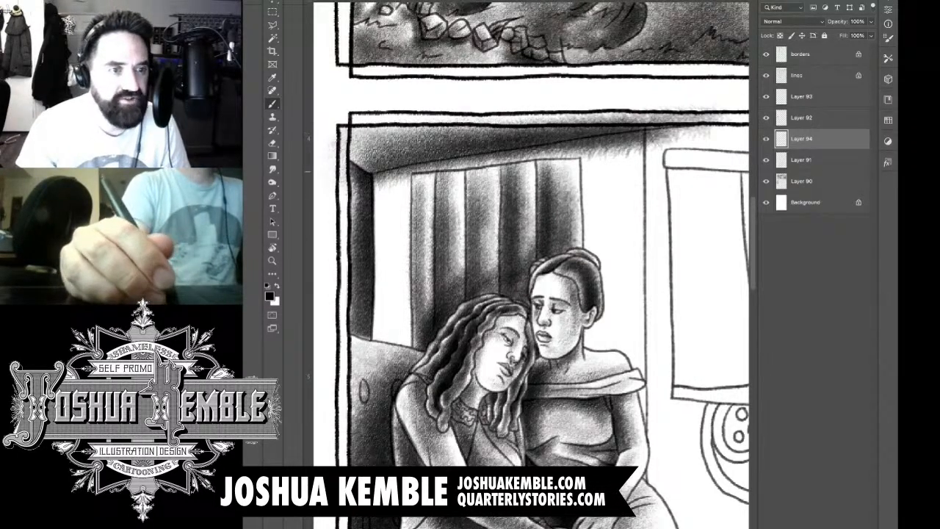
# Step: Erase the ceiling shading that spills below the ceiling line and over the panel's border into the gutter
pyautogui.press('e')
pyautogui.moveTo(344, 129); pyautogui.dragTo(344, 181)
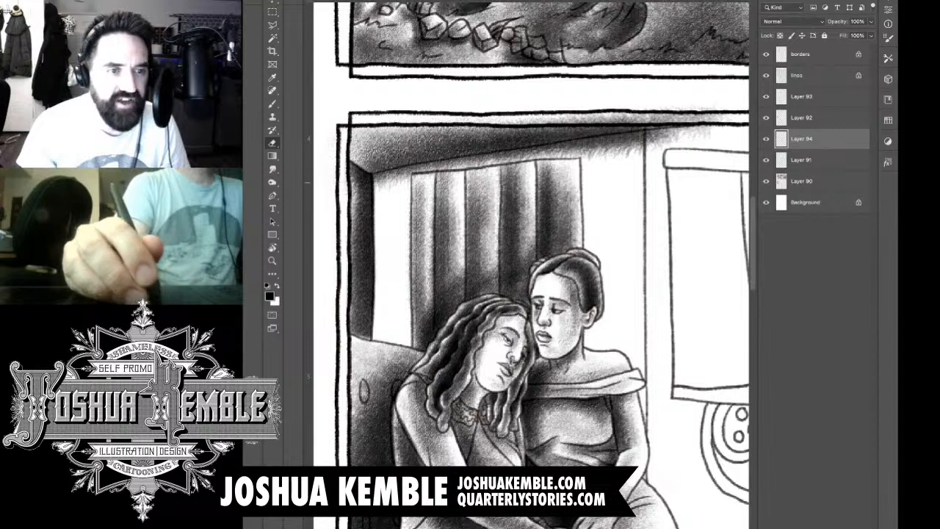
pyautogui.moveTo(376, 187); pyautogui.dragTo(540, 150)
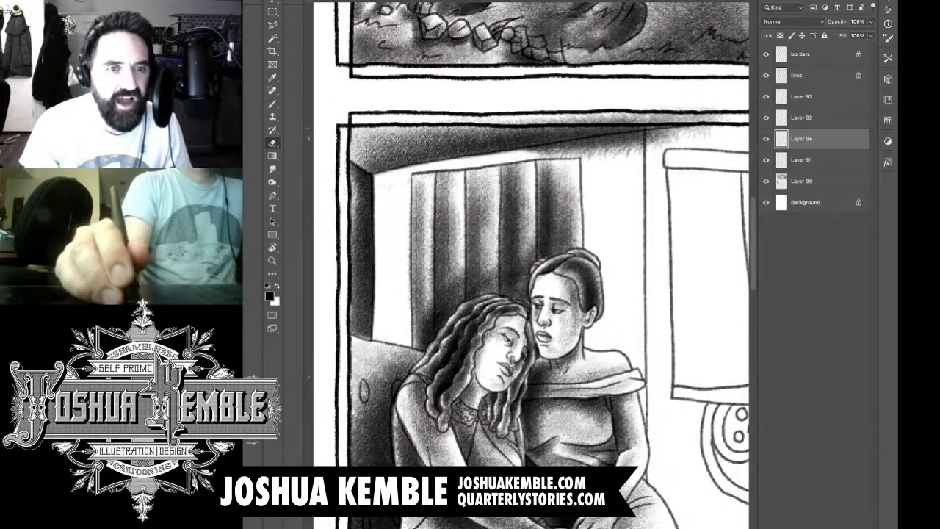
pyautogui.moveTo(497, 120)
pyautogui.mouseDown()
pyautogui.moveTo(722, 117)
pyautogui.moveTo(678, 109)
pyautogui.mouseUp()
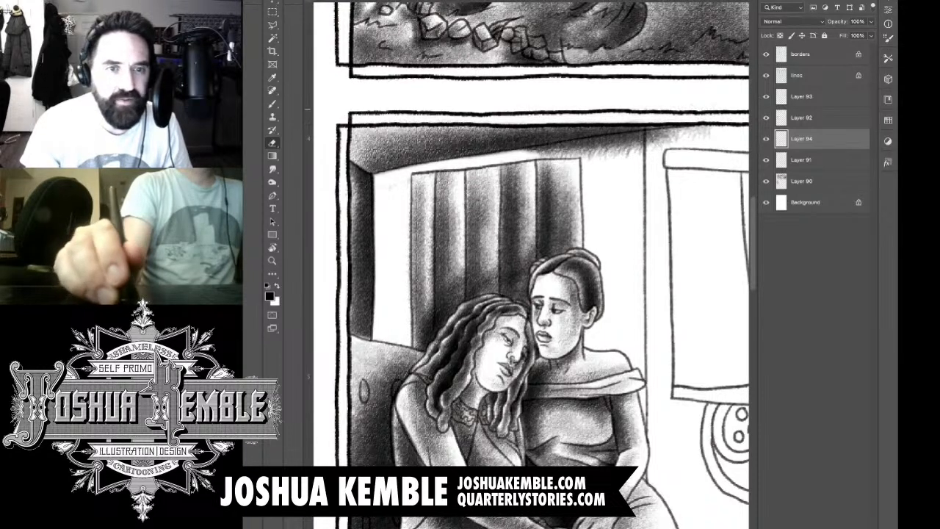
pyautogui.moveTo(588, 138)
pyautogui.mouseDown()
pyautogui.moveTo(608, 153)
pyautogui.moveTo(691, 137)
pyautogui.mouseUp()
pyautogui.moveTo(632, 135); pyautogui.dragTo(518, 149)
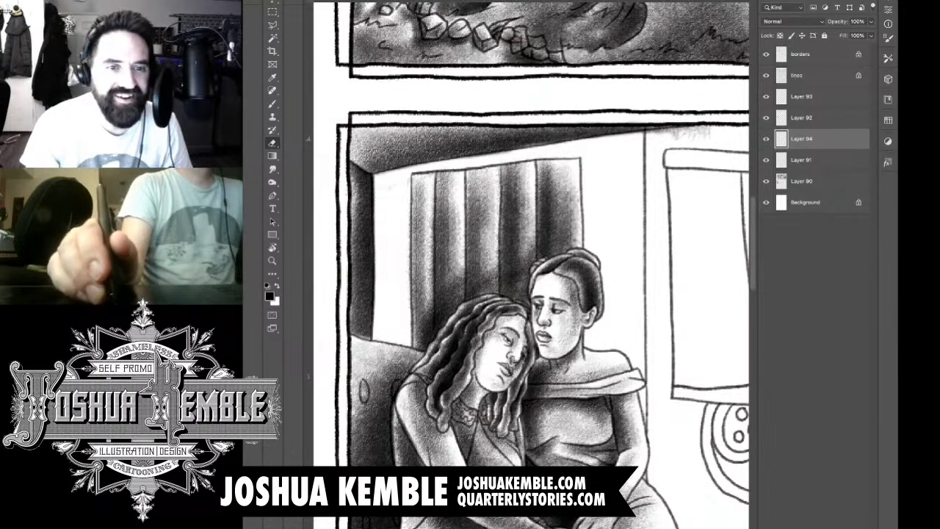
pyautogui.moveTo(632, 135); pyautogui.dragTo(709, 132)
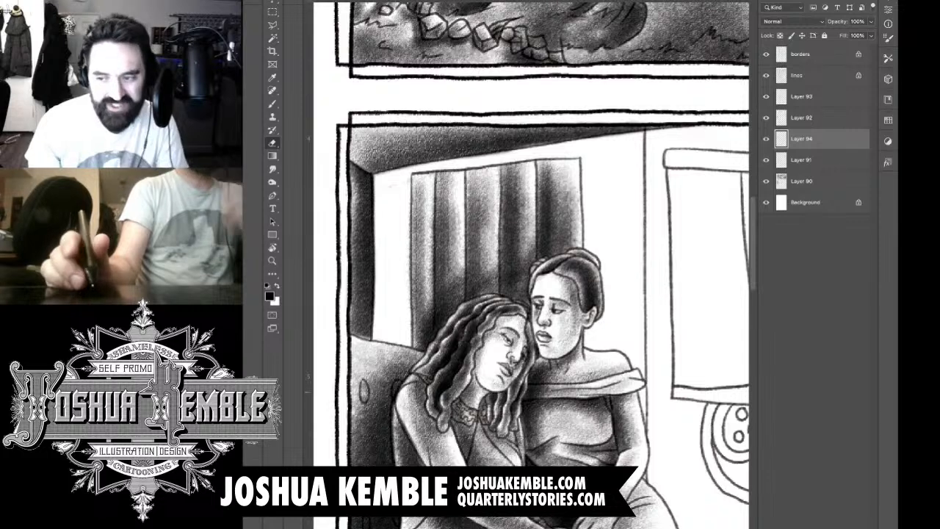
# Step: Add two new empty layers above Layer 94 for the back wall's shading
pyautogui.hotkey('ctrl', 'shift', 'alt', 'n')
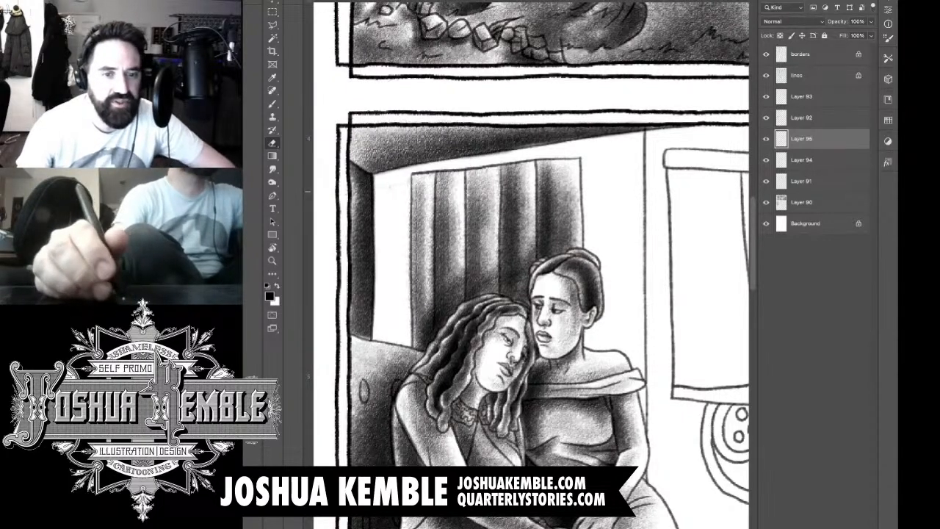
pyautogui.scroll(-5, 601, 221)
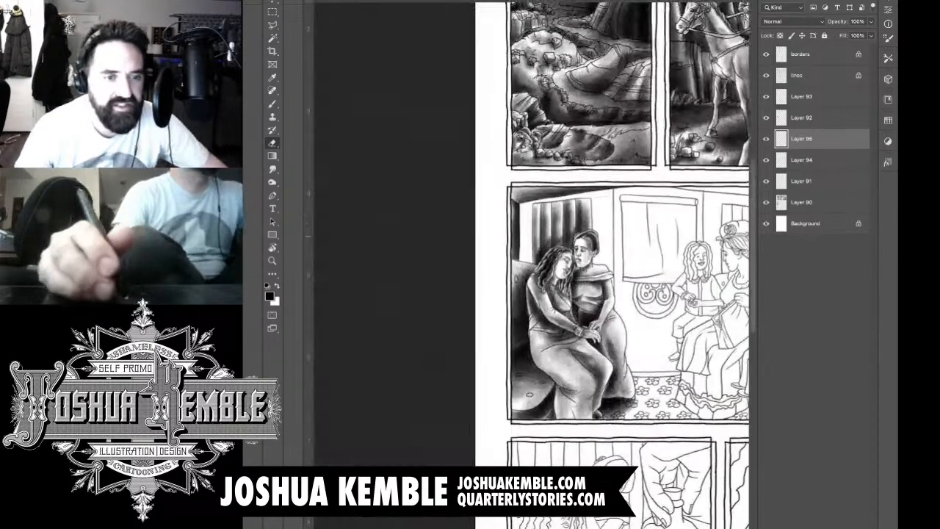
pyautogui.moveTo(601, 220); pyautogui.dragTo(468, 238)
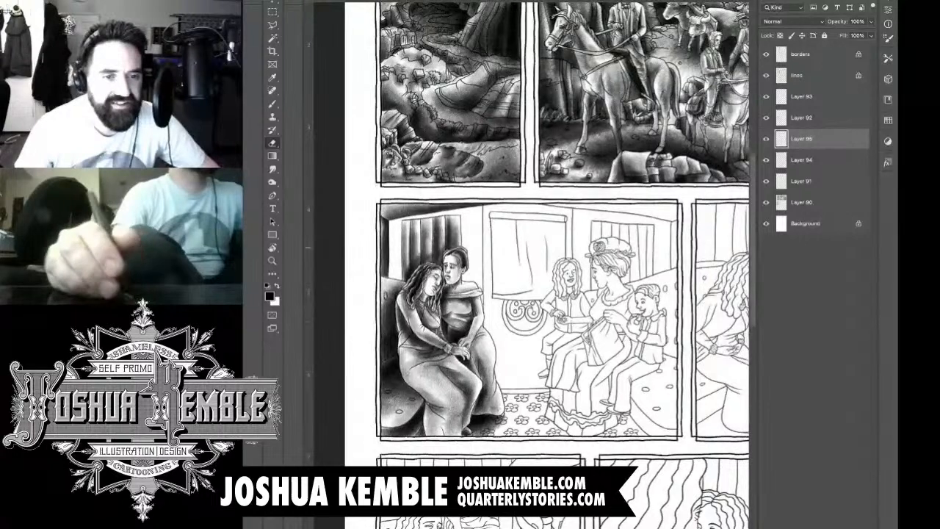
pyautogui.scroll(4, 435, 294)
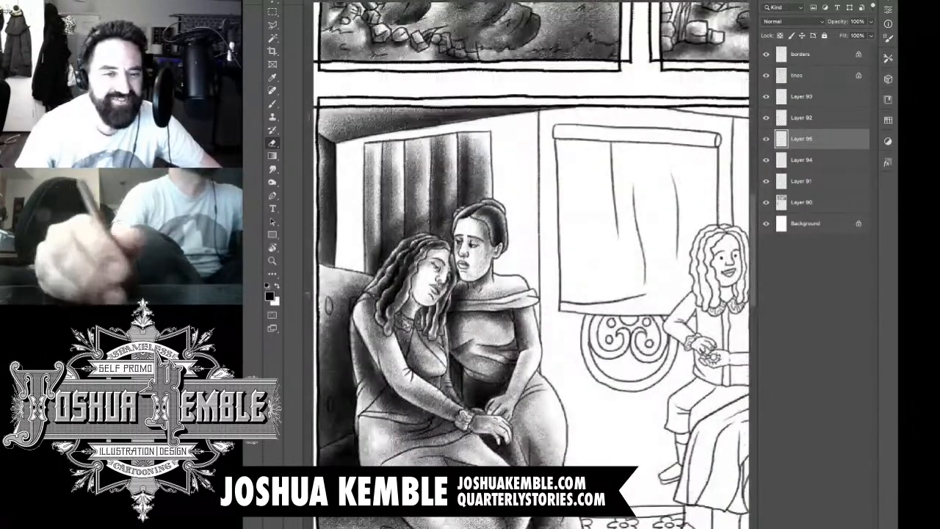
pyautogui.moveTo(435, 294); pyautogui.dragTo(473, 288)
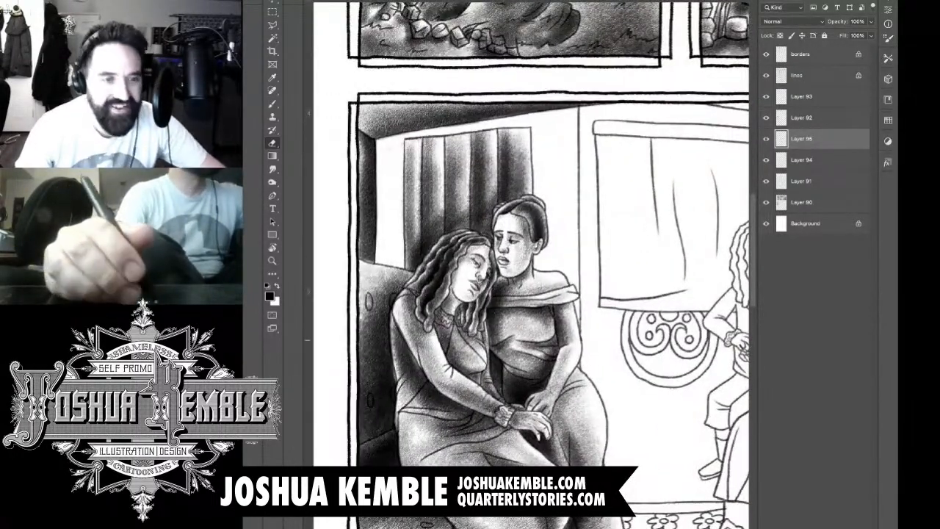
pyautogui.hotkey('ctrl', 'alt', 'shift', 'n')
pyautogui.scroll(3, 525, 127)
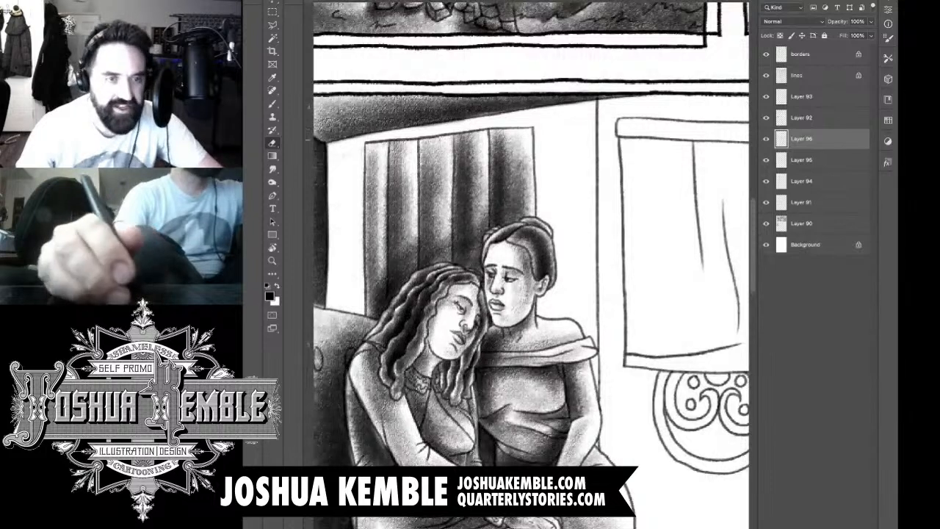
# Step: Shade the back wall above the curtain and in the strip between the room corner and curtain, down to the sofa
pyautogui.press('b')
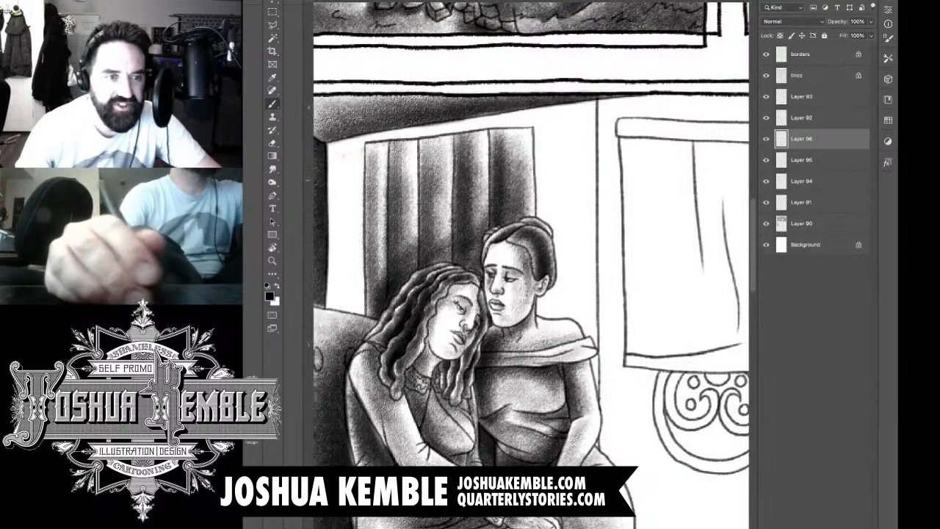
pyautogui.moveTo(584, 109)
pyautogui.mouseDown()
pyautogui.moveTo(549, 121)
pyautogui.moveTo(341, 139)
pyautogui.moveTo(340, 323)
pyautogui.mouseUp()
pyautogui.moveTo(345, 216)
pyautogui.mouseDown()
pyautogui.moveTo(344, 173)
pyautogui.moveTo(349, 323)
pyautogui.mouseUp()
pyautogui.moveTo(357, 187)
pyautogui.mouseDown()
pyautogui.moveTo(354, 331)
pyautogui.moveTo(340, 340)
pyautogui.mouseUp()
pyautogui.moveTo(345, 241); pyautogui.dragTo(353, 312)
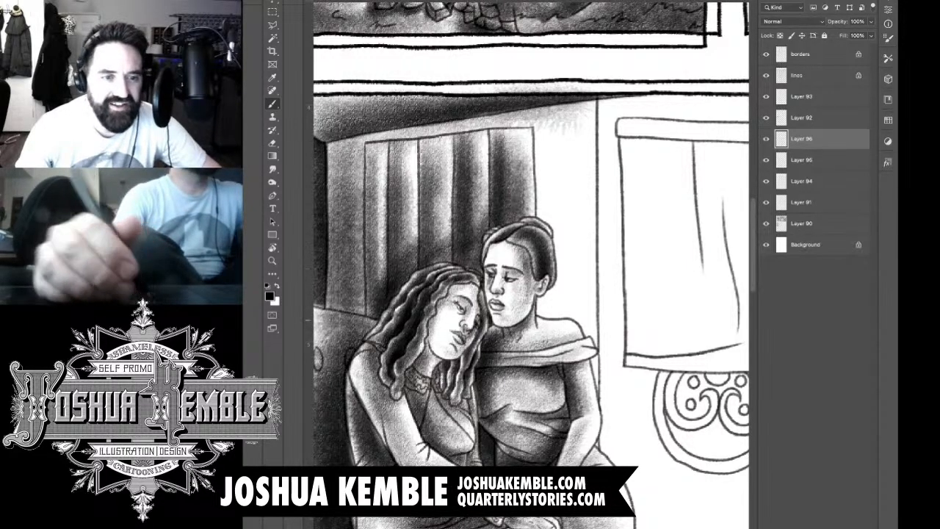
pyautogui.moveTo(359, 268)
pyautogui.mouseDown()
pyautogui.moveTo(360, 327)
pyautogui.moveTo(333, 299)
pyautogui.moveTo(321, 327)
pyautogui.mouseUp()
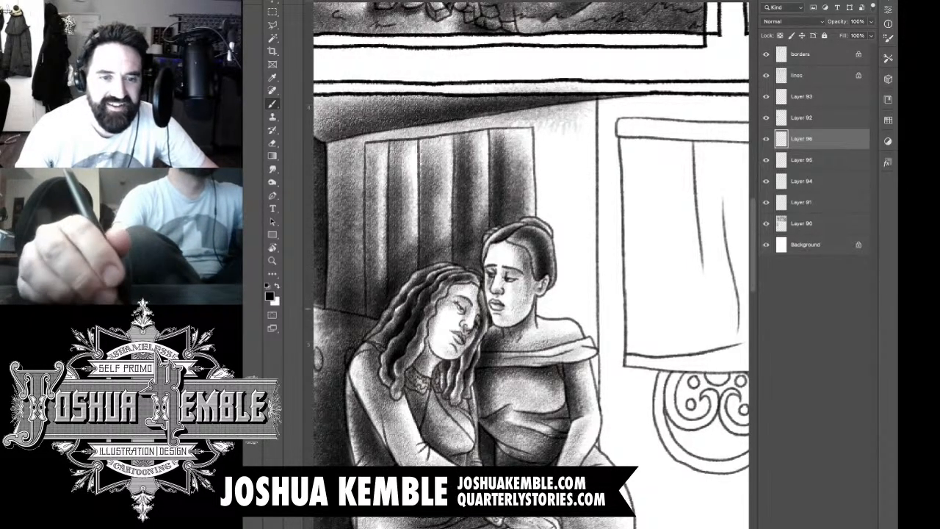
# Step: Shade the back wall from the curtain's far edge to the vertical corner line beside the upright woman
pyautogui.moveTo(411, 243); pyautogui.dragTo(459, 241)
pyautogui.moveTo(604, 136)
pyautogui.mouseDown()
pyautogui.moveTo(610, 323)
pyautogui.moveTo(595, 308)
pyautogui.mouseUp()
pyautogui.moveTo(599, 158); pyautogui.dragTo(610, 338)
pyautogui.moveTo(620, 184); pyautogui.dragTo(617, 353)
pyautogui.moveTo(624, 239); pyautogui.dragTo(635, 408)
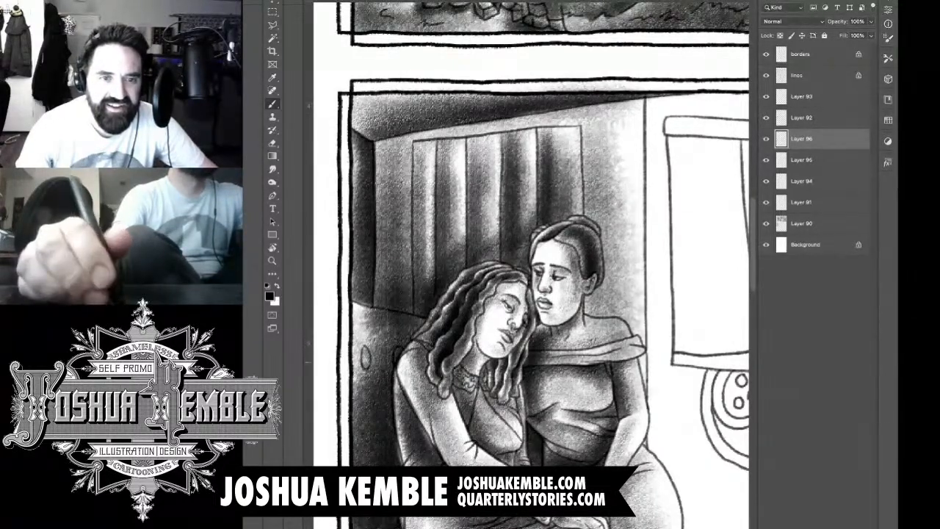
# Step: Deepen the wall shadow along the vertical corner line and around the upright woman's head and shoulder
pyautogui.moveTo(635, 256); pyautogui.dragTo(644, 445)
pyautogui.moveTo(640, 214); pyautogui.dragTo(640, 446)
pyautogui.moveTo(633, 231); pyautogui.dragTo(638, 396)
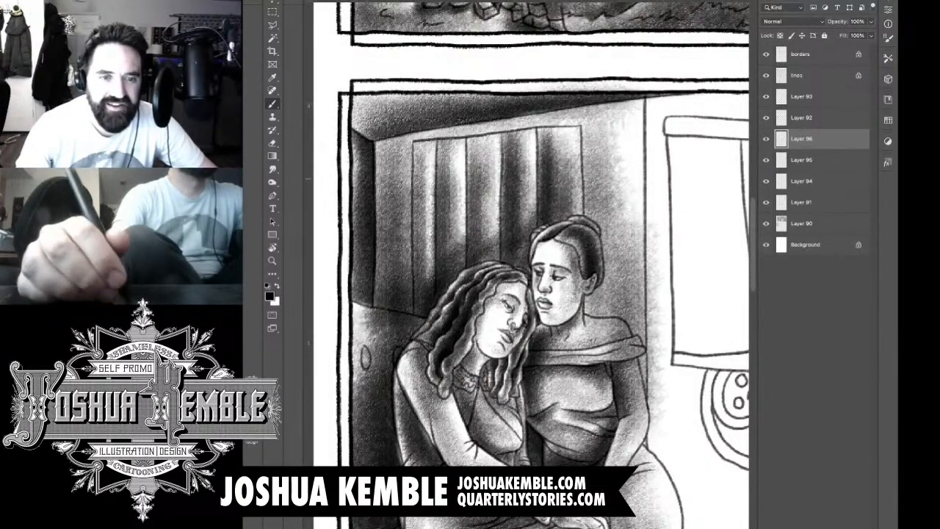
pyautogui.moveTo(624, 132); pyautogui.dragTo(623, 222)
pyautogui.moveTo(610, 108)
pyautogui.mouseDown()
pyautogui.moveTo(609, 234)
pyautogui.moveTo(578, 292)
pyautogui.mouseUp()
pyautogui.moveTo(599, 162); pyautogui.dragTo(598, 349)
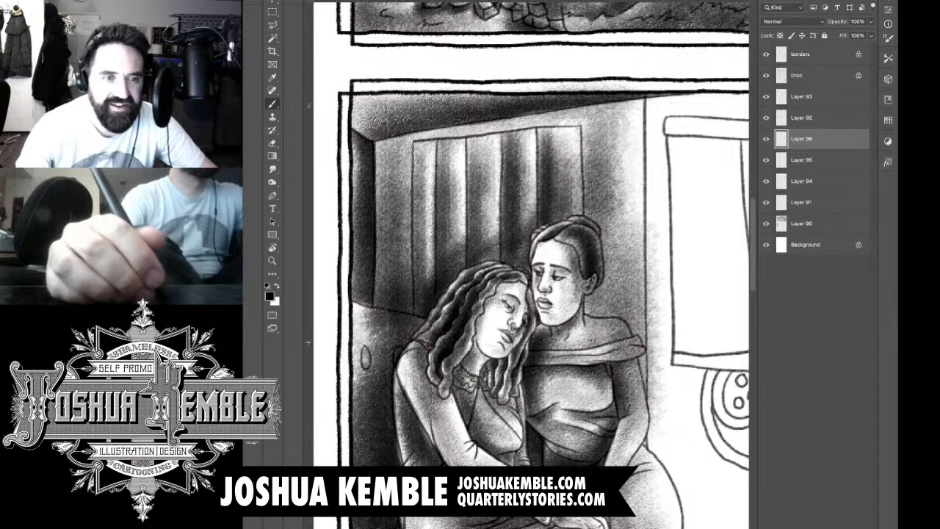
# Step: Deepen the wall shadow beside the upright woman and over the lower wall and curtain behind the curly-haired woman
pyautogui.moveTo(595, 278); pyautogui.dragTo(595, 351)
pyautogui.moveTo(599, 183); pyautogui.dragTo(595, 342)
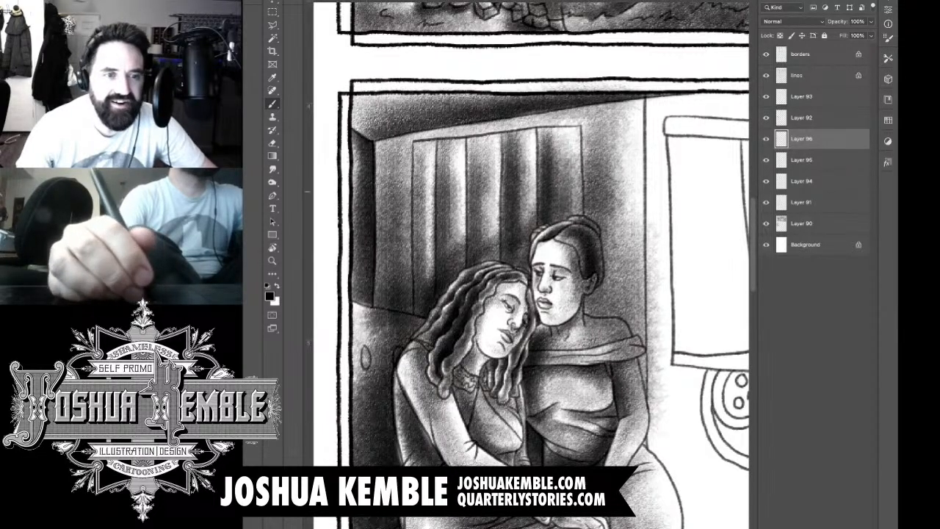
pyautogui.moveTo(389, 156); pyautogui.dragTo(388, 334)
pyautogui.moveTo(396, 216)
pyautogui.mouseDown()
pyautogui.moveTo(400, 304)
pyautogui.moveTo(437, 317)
pyautogui.mouseUp()
pyautogui.moveTo(415, 236); pyautogui.dragTo(441, 338)
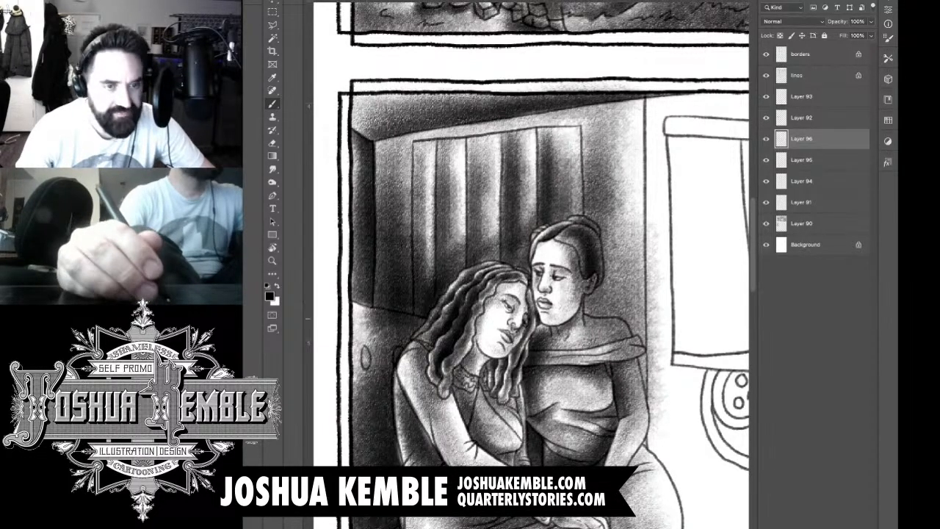
pyautogui.moveTo(412, 211); pyautogui.dragTo(426, 279)
pyautogui.moveTo(419, 197); pyautogui.dragTo(455, 290)
pyautogui.moveTo(433, 192); pyautogui.dragTo(463, 283)
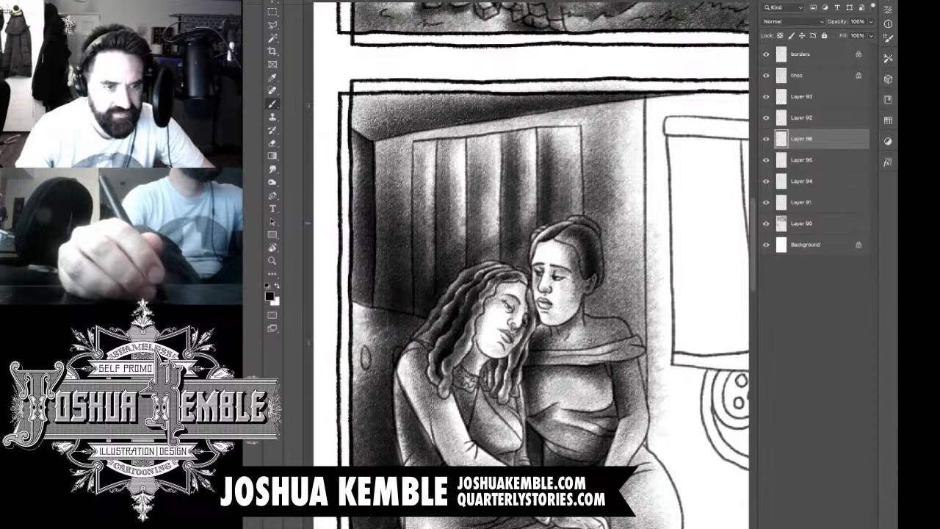
# Step: Erase the excess wall shading from the sofa back, the ceiling edge and the curly-haired woman's hair
pyautogui.press('e')
pyautogui.moveTo(370, 254)
pyautogui.mouseDown()
pyautogui.moveTo(369, 315)
pyautogui.moveTo(385, 330)
pyautogui.moveTo(390, 311)
pyautogui.moveTo(416, 313)
pyautogui.moveTo(371, 334)
pyautogui.moveTo(389, 351)
pyautogui.moveTo(404, 348)
pyautogui.moveTo(402, 359)
pyautogui.mouseUp()
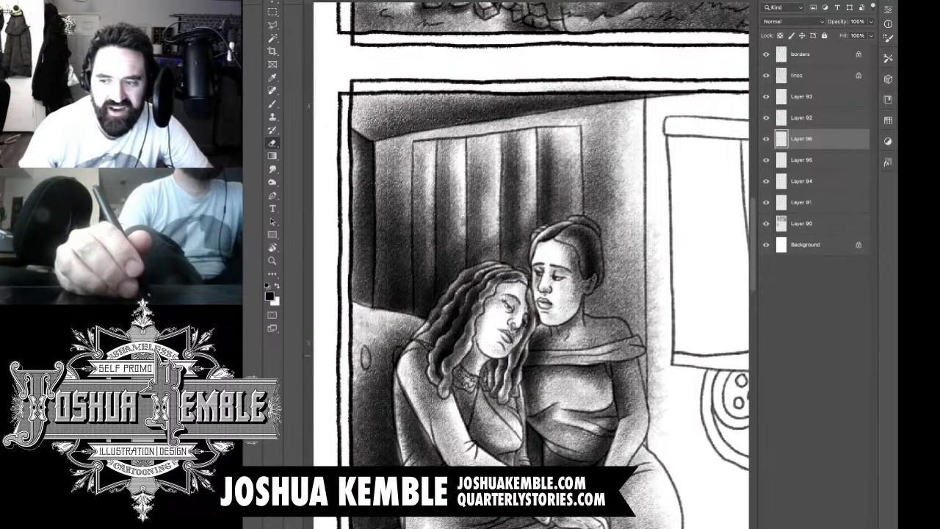
pyautogui.moveTo(427, 103); pyautogui.dragTo(416, 109)
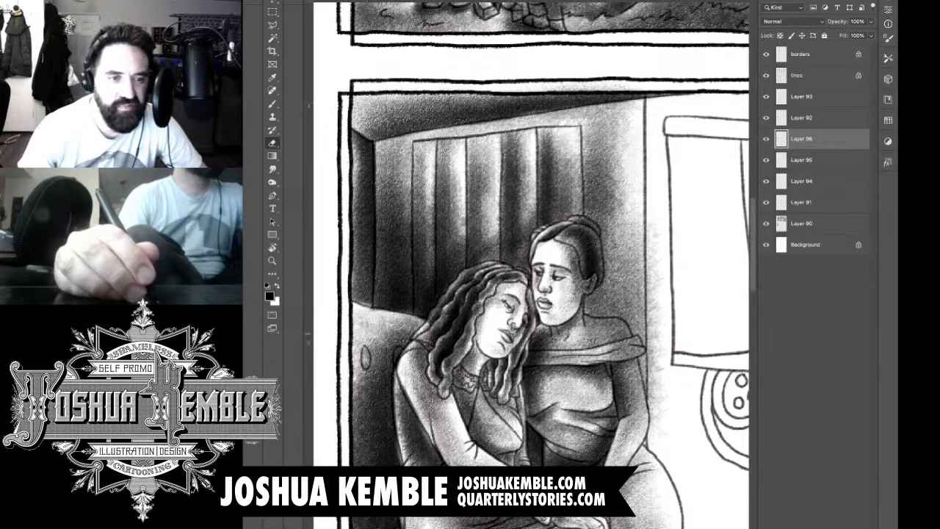
pyautogui.moveTo(449, 307)
pyautogui.mouseDown()
pyautogui.moveTo(429, 327)
pyautogui.moveTo(476, 274)
pyautogui.mouseUp()
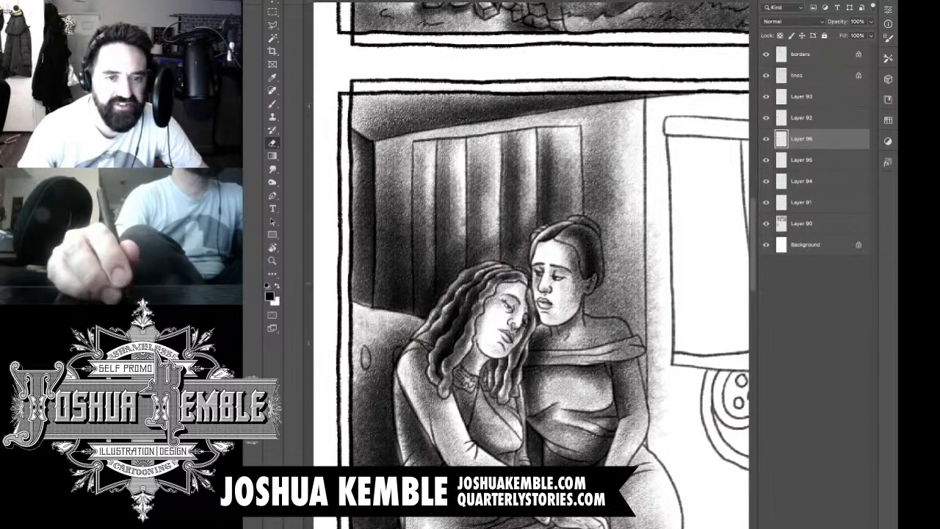
# Step: Erase the wall shading that overlaps the upright woman's head, neck, shawl and outer arm
pyautogui.moveTo(577, 225)
pyautogui.mouseDown()
pyautogui.moveTo(594, 232)
pyautogui.moveTo(602, 254)
pyautogui.moveTo(580, 303)
pyautogui.mouseUp()
pyautogui.moveTo(577, 278); pyautogui.dragTo(581, 326)
pyautogui.moveTo(579, 248)
pyautogui.mouseDown()
pyautogui.moveTo(574, 278)
pyautogui.moveTo(582, 248)
pyautogui.mouseUp()
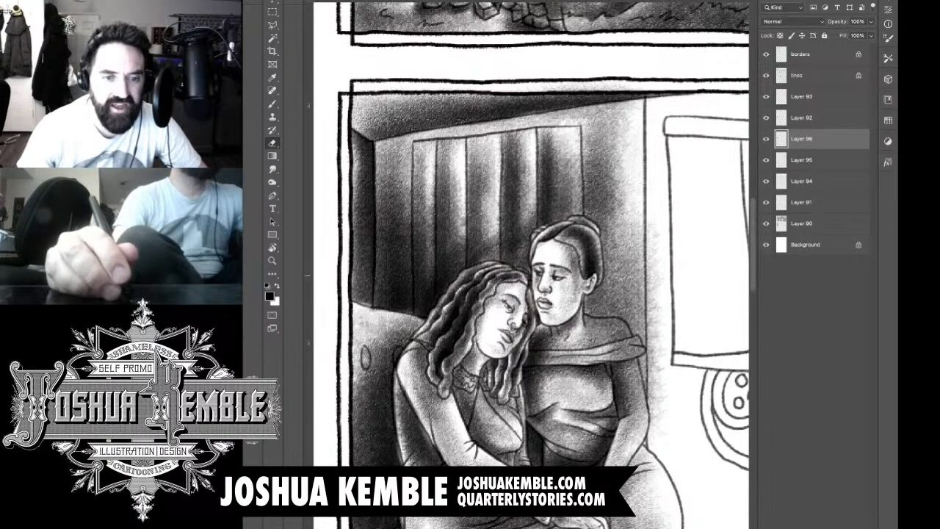
pyautogui.moveTo(585, 325)
pyautogui.mouseDown()
pyautogui.moveTo(610, 335)
pyautogui.moveTo(626, 319)
pyautogui.moveTo(631, 339)
pyautogui.moveTo(582, 354)
pyautogui.moveTo(588, 319)
pyautogui.mouseUp()
pyautogui.moveTo(603, 360)
pyautogui.mouseDown()
pyautogui.moveTo(645, 337)
pyautogui.moveTo(626, 376)
pyautogui.moveTo(628, 400)
pyautogui.mouseUp()
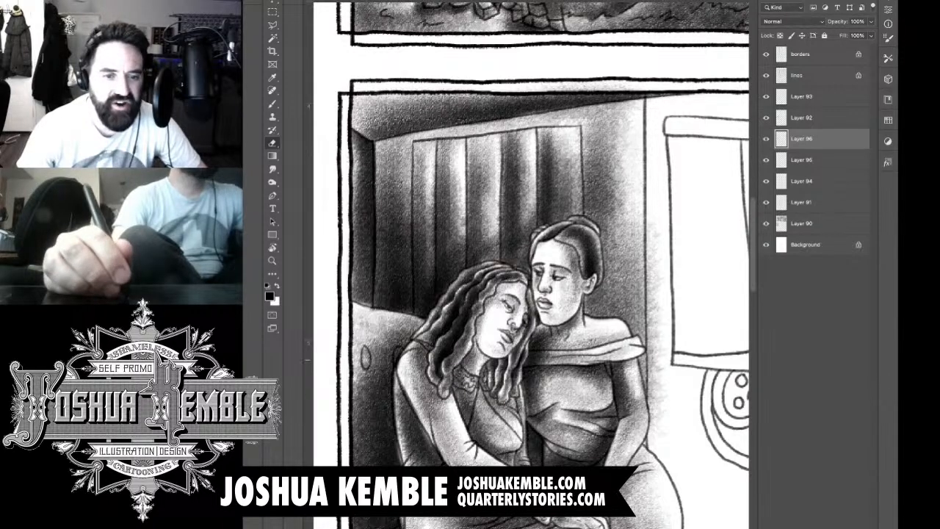
pyautogui.moveTo(644, 360)
pyautogui.mouseDown()
pyautogui.moveTo(637, 429)
pyautogui.moveTo(622, 431)
pyautogui.moveTo(634, 437)
pyautogui.moveTo(651, 418)
pyautogui.mouseUp()
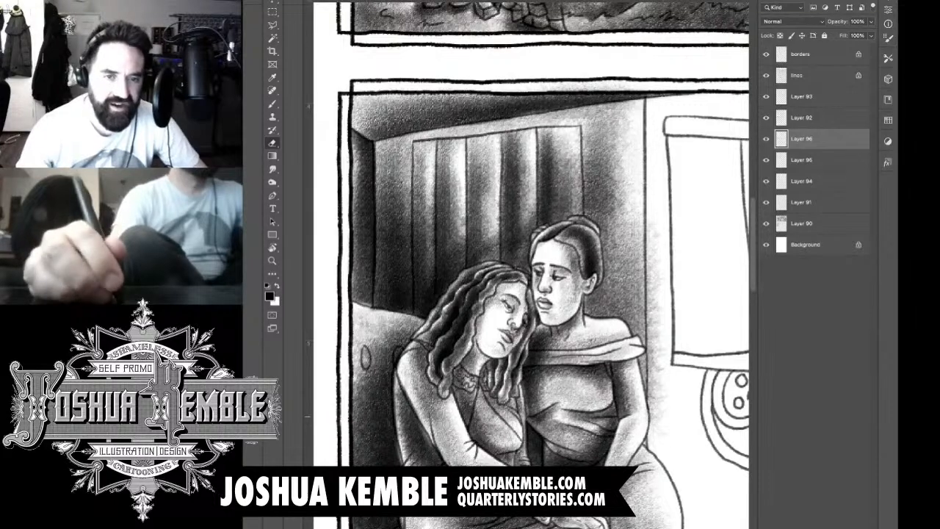
# Step: Erase the shading that spills past the vertical corner line beside the upright woman and over the panel's upper border
pyautogui.moveTo(656, 363); pyautogui.dragTo(648, 423)
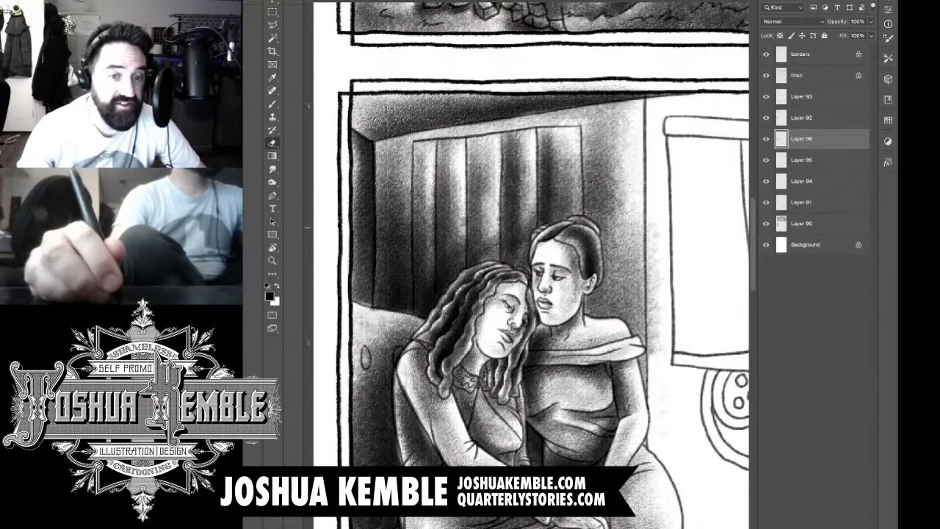
pyautogui.moveTo(652, 261); pyautogui.dragTo(653, 351)
pyautogui.moveTo(651, 225); pyautogui.dragTo(654, 355)
pyautogui.moveTo(648, 322); pyautogui.dragTo(646, 384)
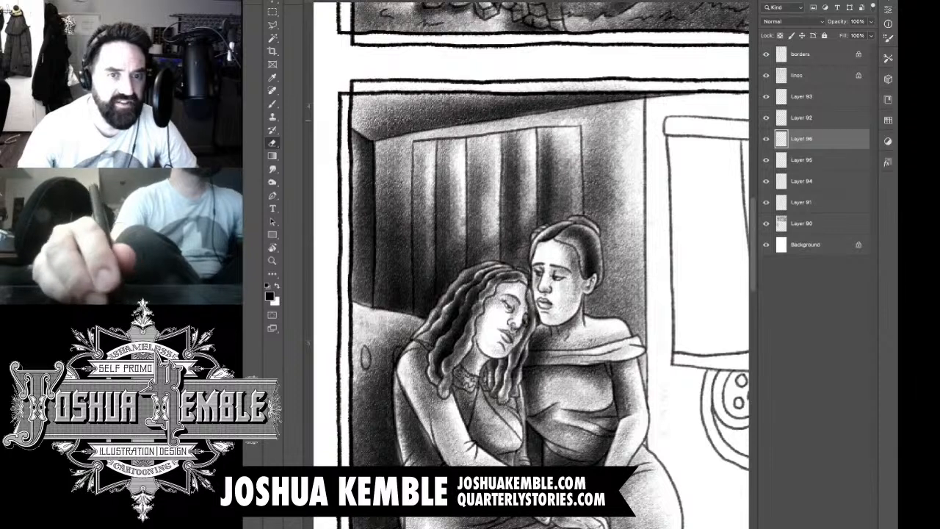
pyautogui.moveTo(543, 87); pyautogui.dragTo(631, 89)
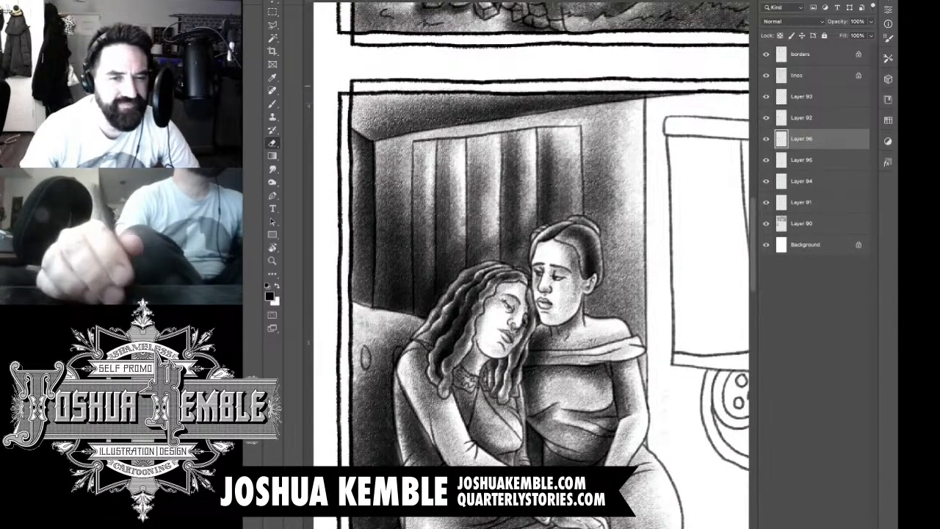
pyautogui.scroll(-5, 699, 153)
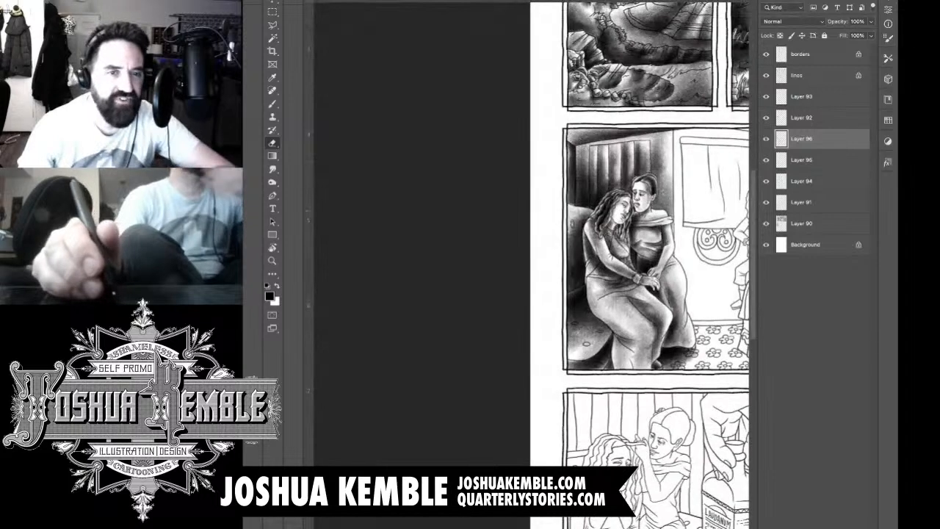
pyautogui.moveTo(699, 153); pyautogui.dragTo(593, 132)
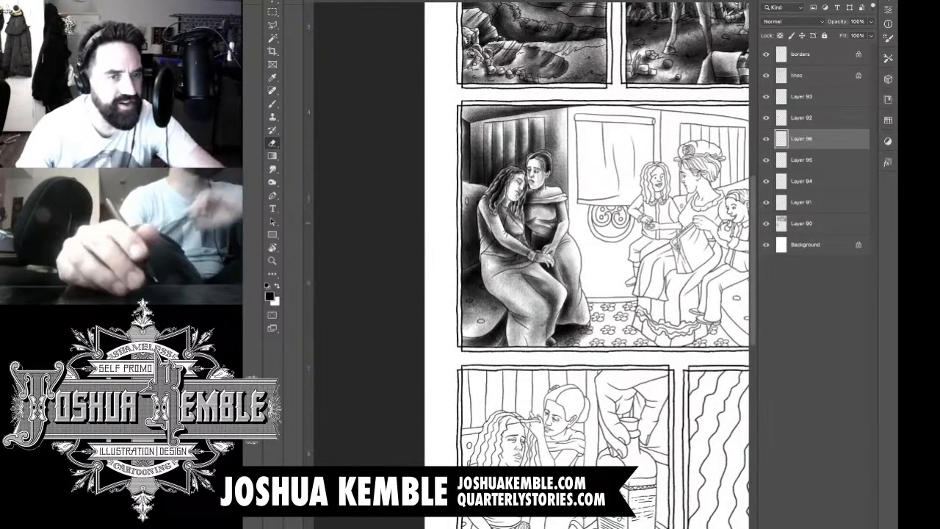
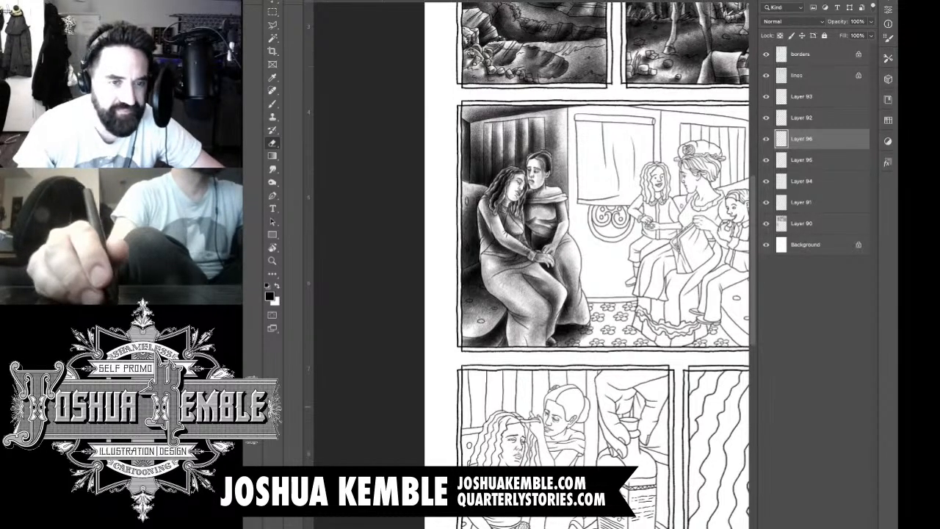
# Step: Add a new layer and shade the window blind's top roll and the cloth directly beneath it
pyautogui.hotkey('ctrl', 'shift', 'alt', 'n')
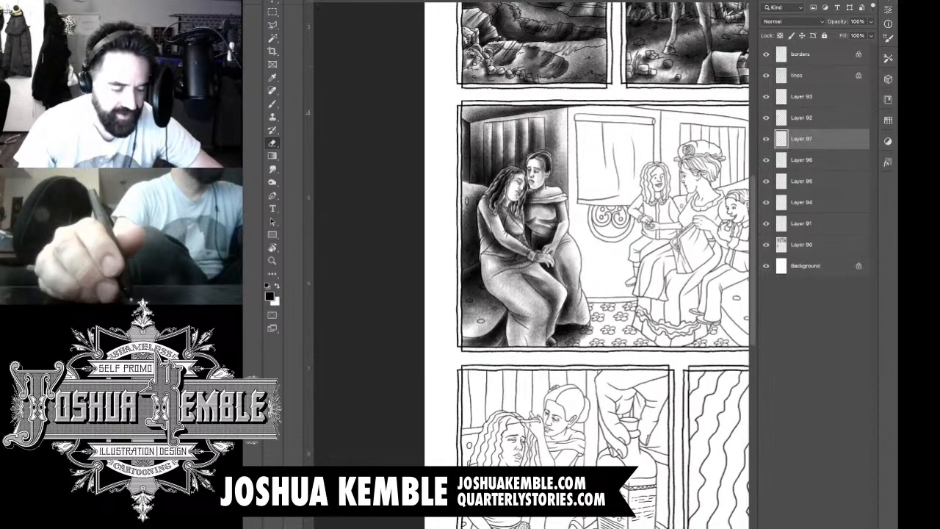
pyautogui.hotkey('ctrl', '+')
pyautogui.hotkey('ctrl', '+')
pyautogui.moveTo(544, 265); pyautogui.dragTo(524, 272)
pyautogui.press('b')
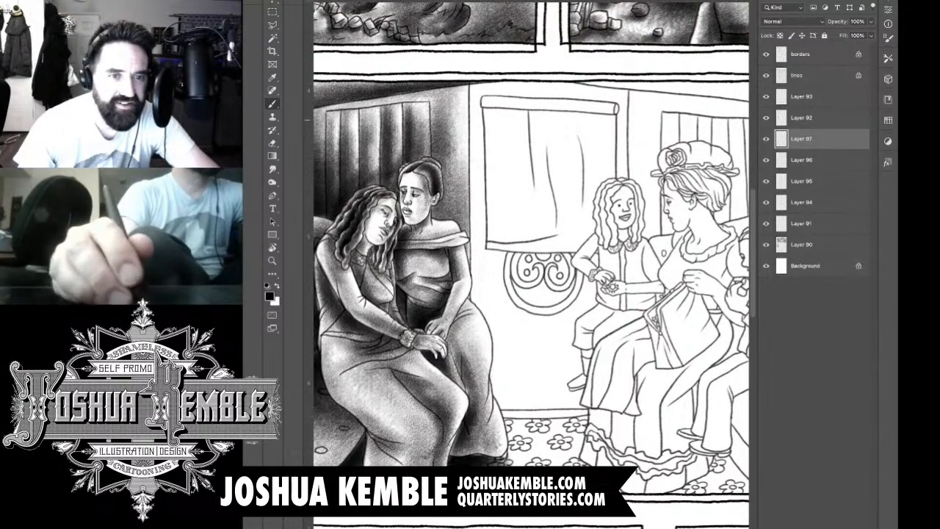
pyautogui.moveTo(614, 116); pyautogui.dragTo(484, 115)
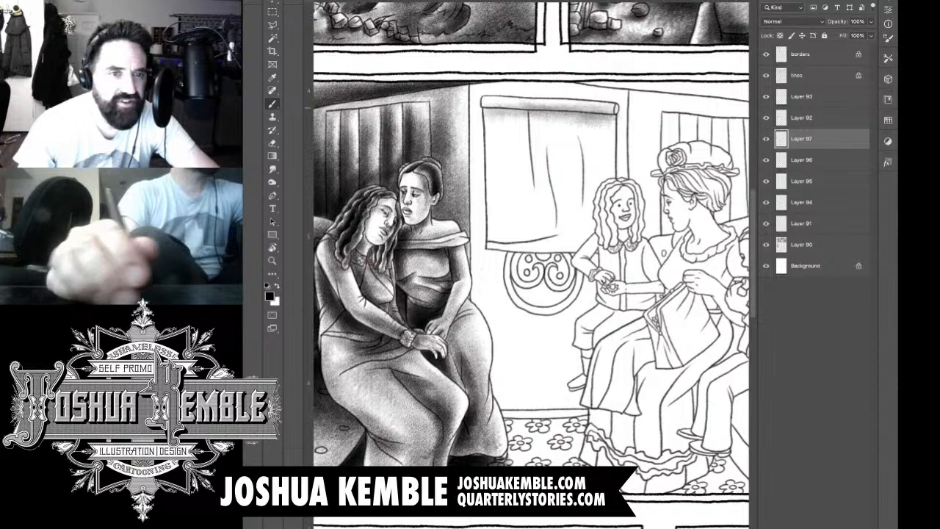
pyautogui.moveTo(574, 108); pyautogui.dragTo(472, 111)
pyautogui.moveTo(611, 110); pyautogui.dragTo(470, 122)
pyautogui.moveTo(548, 114); pyautogui.dragTo(485, 124)
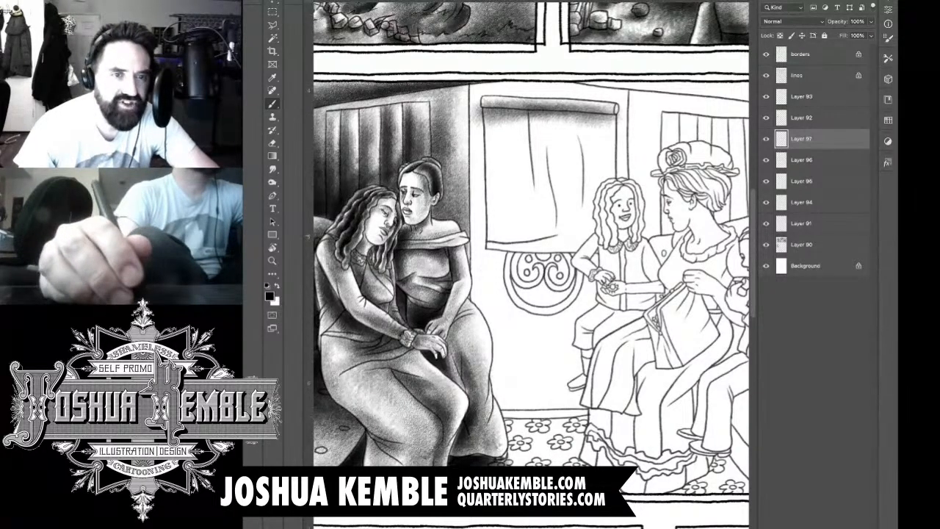
# Step: Shade the blind's upper cloth and fold lines on the side nearest the upright woman
pyautogui.moveTo(532, 209)
pyautogui.mouseDown()
pyautogui.moveTo(531, 136)
pyautogui.moveTo(540, 125)
pyautogui.moveTo(532, 114)
pyautogui.moveTo(500, 118)
pyautogui.mouseUp()
pyautogui.moveTo(507, 152); pyautogui.dragTo(505, 121)
pyautogui.moveTo(512, 183); pyautogui.dragTo(514, 127)
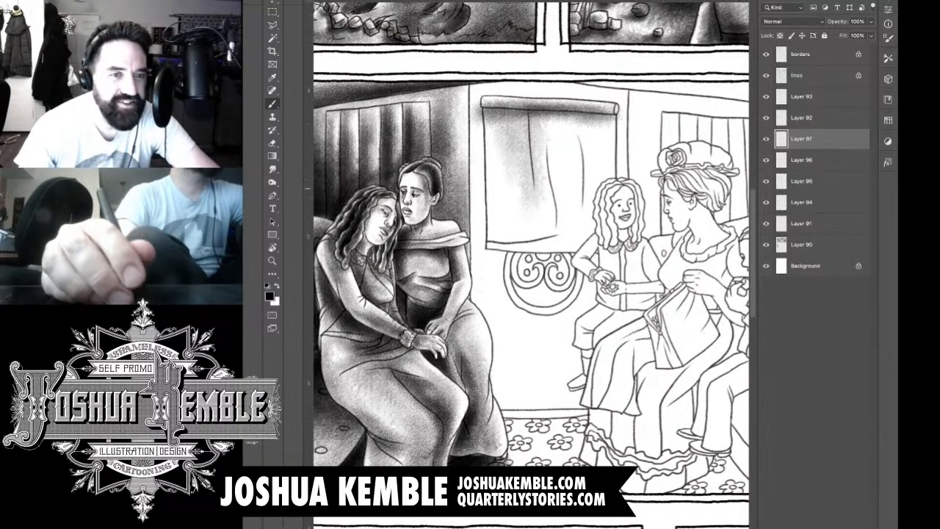
pyautogui.moveTo(523, 234); pyautogui.dragTo(526, 119)
pyautogui.moveTo(527, 161)
pyautogui.mouseDown()
pyautogui.moveTo(529, 115)
pyautogui.moveTo(492, 109)
pyautogui.mouseUp()
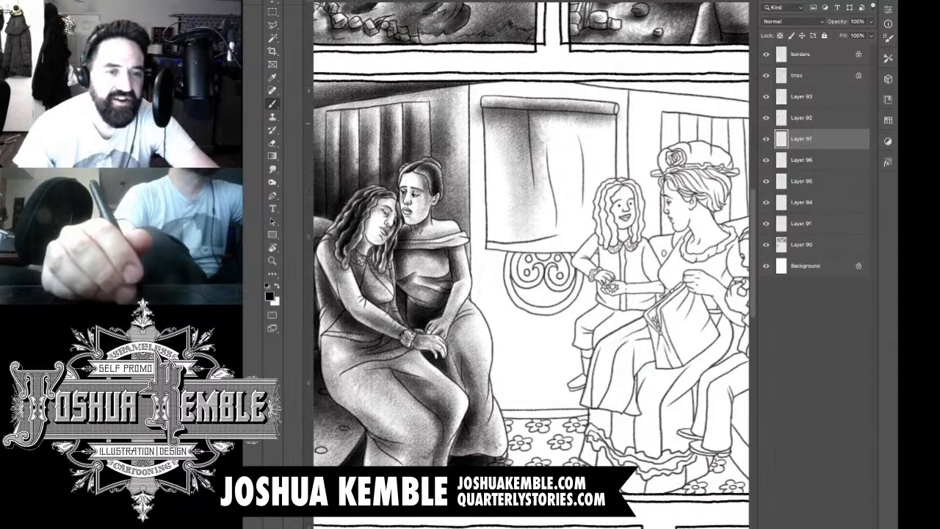
pyautogui.moveTo(495, 157); pyautogui.dragTo(491, 132)
pyautogui.moveTo(495, 196)
pyautogui.mouseDown()
pyautogui.moveTo(491, 136)
pyautogui.moveTo(506, 168)
pyautogui.mouseUp()
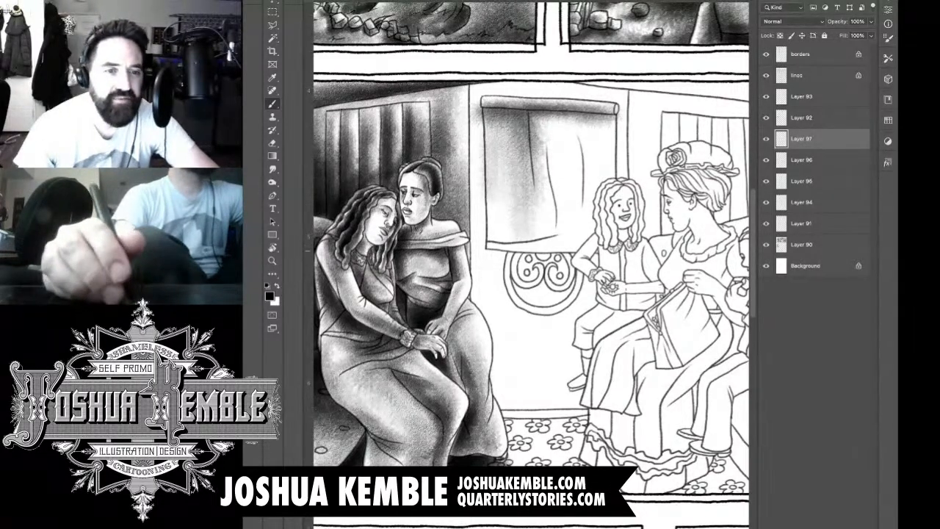
# Step: Shade the blind's lower hem, its central folds and the edge above the curly-haired girl
pyautogui.moveTo(501, 245); pyautogui.dragTo(575, 215)
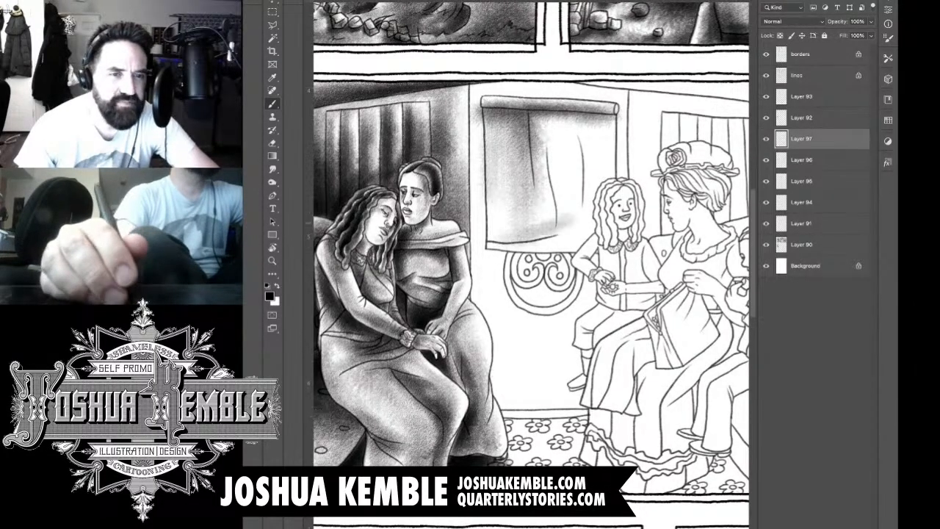
pyautogui.moveTo(530, 244)
pyautogui.mouseDown()
pyautogui.moveTo(574, 225)
pyautogui.moveTo(545, 125)
pyautogui.mouseUp()
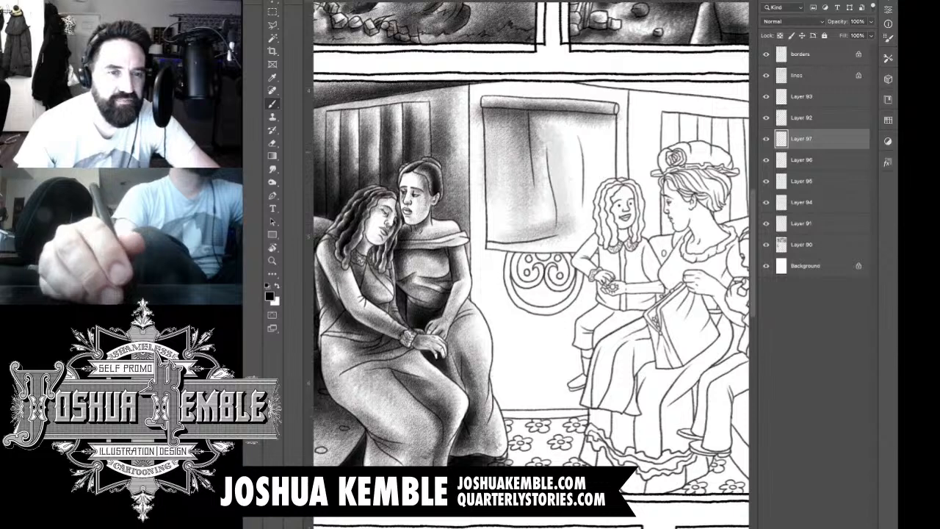
pyautogui.moveTo(566, 188)
pyautogui.mouseDown()
pyautogui.moveTo(544, 135)
pyautogui.moveTo(548, 118)
pyautogui.moveTo(567, 148)
pyautogui.moveTo(570, 131)
pyautogui.moveTo(577, 182)
pyautogui.mouseUp()
pyautogui.moveTo(590, 130); pyautogui.dragTo(598, 184)
pyautogui.moveTo(592, 221); pyautogui.dragTo(586, 125)
pyautogui.moveTo(581, 123)
pyautogui.mouseDown()
pyautogui.moveTo(603, 184)
pyautogui.moveTo(605, 125)
pyautogui.moveTo(608, 164)
pyautogui.mouseUp()
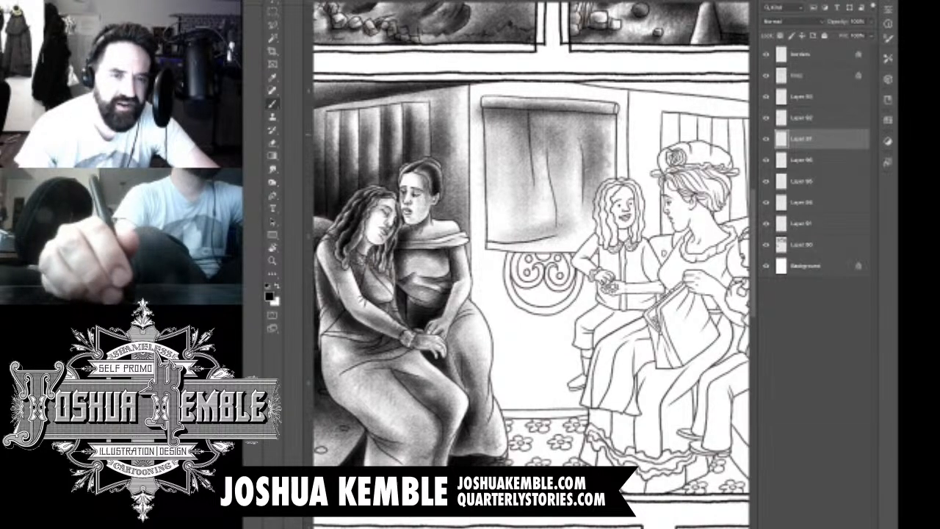
pyautogui.moveTo(600, 205); pyautogui.dragTo(604, 122)
pyautogui.moveTo(601, 223)
pyautogui.mouseDown()
pyautogui.moveTo(608, 135)
pyautogui.moveTo(596, 244)
pyautogui.moveTo(602, 194)
pyautogui.moveTo(530, 251)
pyautogui.mouseUp()
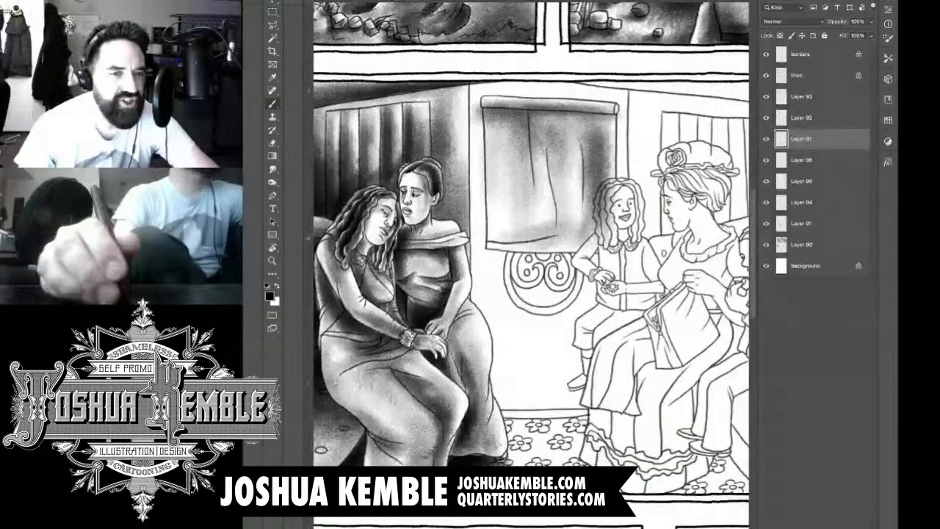
# Step: Deepen the blind's shadow in the lower corner by the girl, along the folds and under the top roll
pyautogui.moveTo(585, 227)
pyautogui.mouseDown()
pyautogui.moveTo(532, 248)
pyautogui.moveTo(545, 250)
pyautogui.mouseUp()
pyautogui.moveTo(593, 204); pyautogui.dragTo(548, 244)
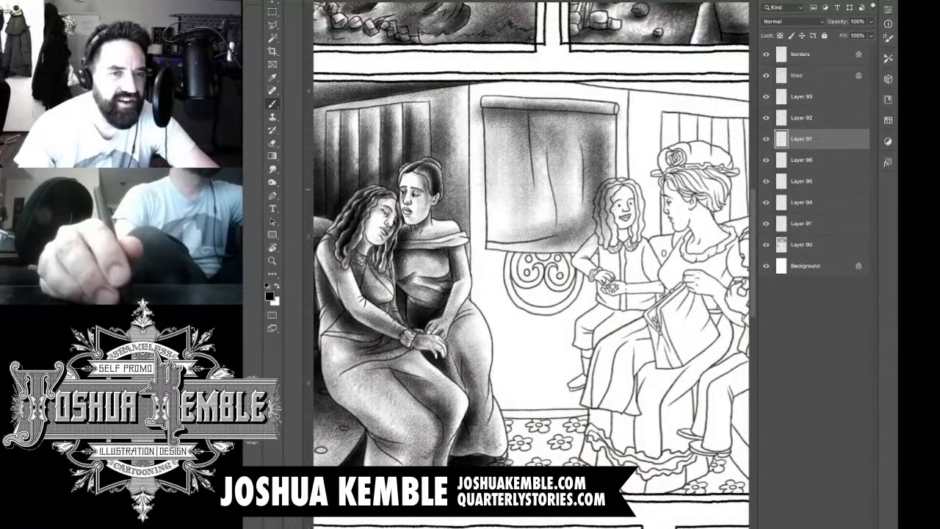
pyautogui.moveTo(601, 185); pyautogui.dragTo(572, 237)
pyautogui.moveTo(585, 167); pyautogui.dragTo(568, 211)
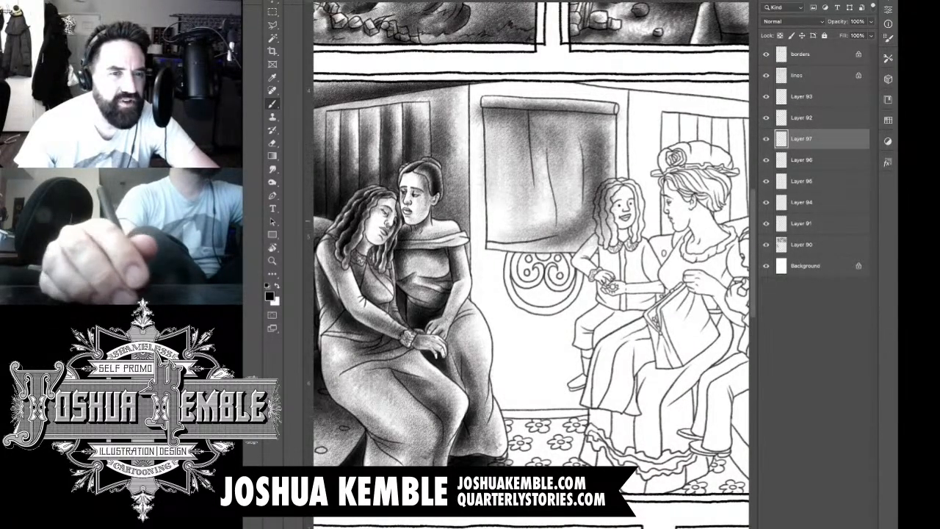
pyautogui.moveTo(586, 133); pyautogui.dragTo(568, 219)
pyautogui.moveTo(596, 117); pyautogui.dragTo(569, 150)
pyautogui.moveTo(593, 115)
pyautogui.mouseDown()
pyautogui.moveTo(547, 136)
pyautogui.moveTo(526, 128)
pyautogui.moveTo(488, 183)
pyautogui.mouseUp()
pyautogui.moveTo(508, 120); pyautogui.dragTo(489, 188)
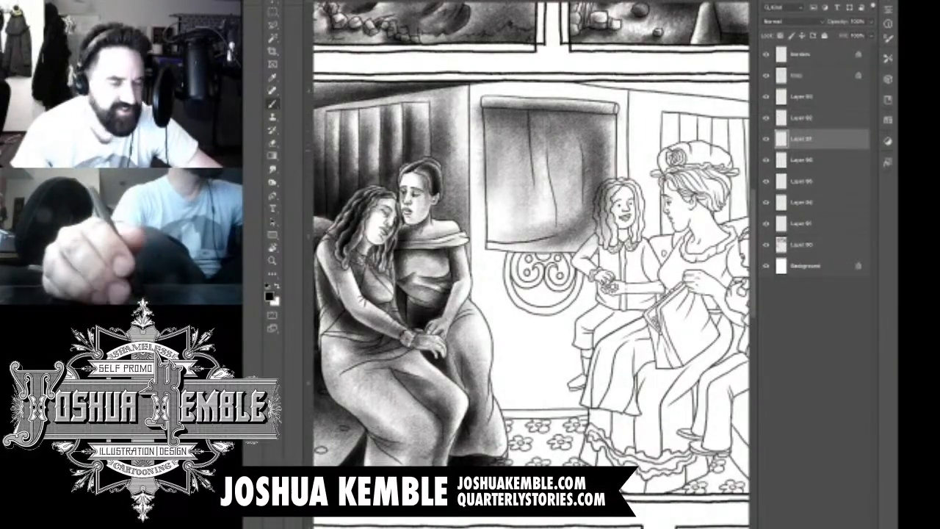
pyautogui.moveTo(509, 144); pyautogui.dragTo(498, 174)
pyautogui.moveTo(533, 122); pyautogui.dragTo(491, 159)
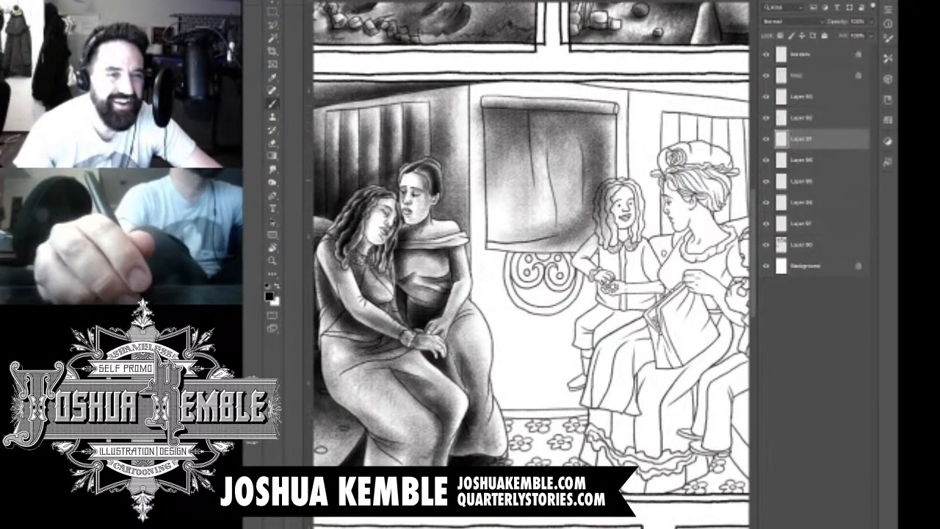
# Step: Erase the blind shading that spills past its outer edge and over the girl's hair
pyautogui.press('e')
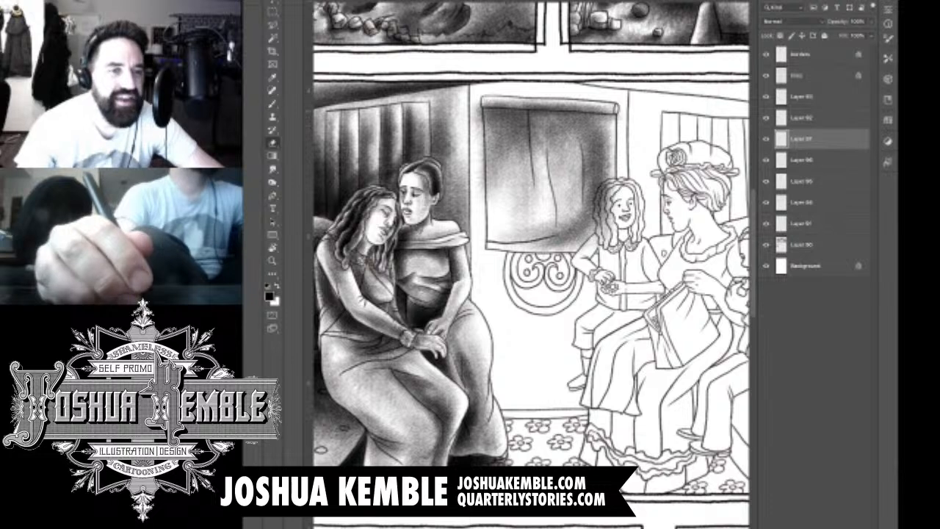
pyautogui.moveTo(479, 103); pyautogui.dragTo(482, 197)
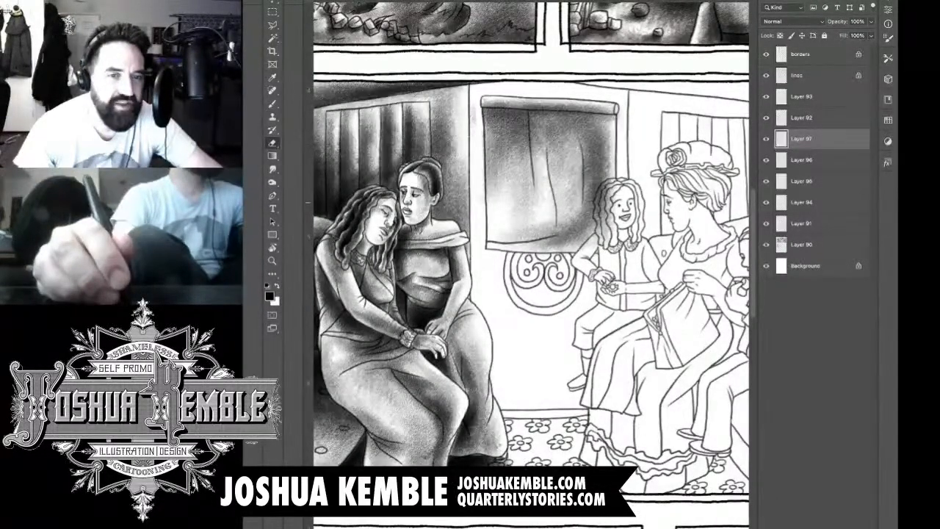
pyautogui.moveTo(474, 123); pyautogui.dragTo(474, 111)
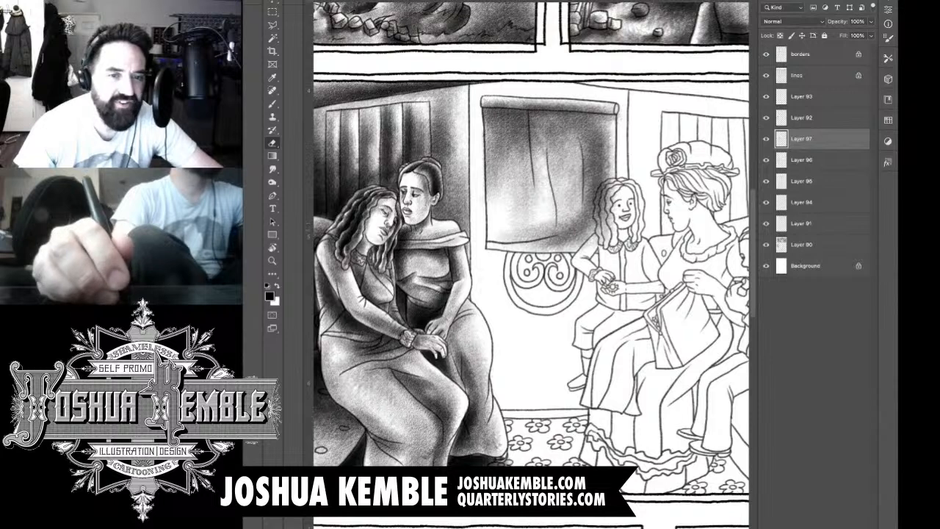
pyautogui.moveTo(604, 210)
pyautogui.mouseDown()
pyautogui.moveTo(597, 240)
pyautogui.moveTo(587, 243)
pyautogui.moveTo(604, 195)
pyautogui.mouseUp()
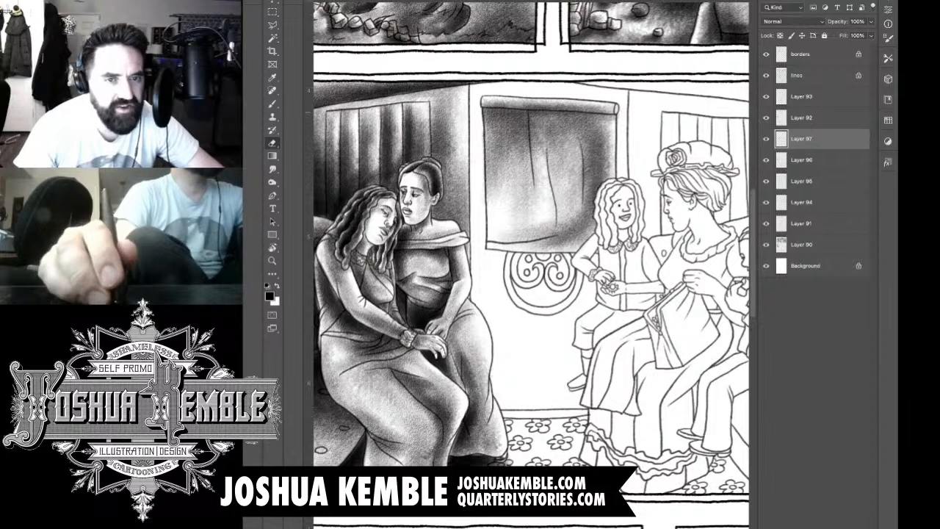
# Step: Darken the end of the blind's roll and the shadows between its vertical folds
pyautogui.press('b')
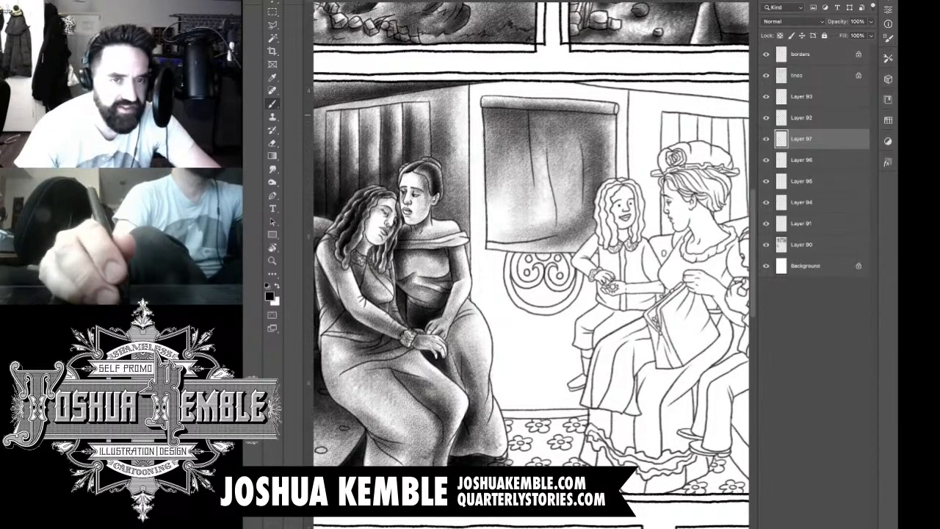
pyautogui.scroll(5, 629, 101)
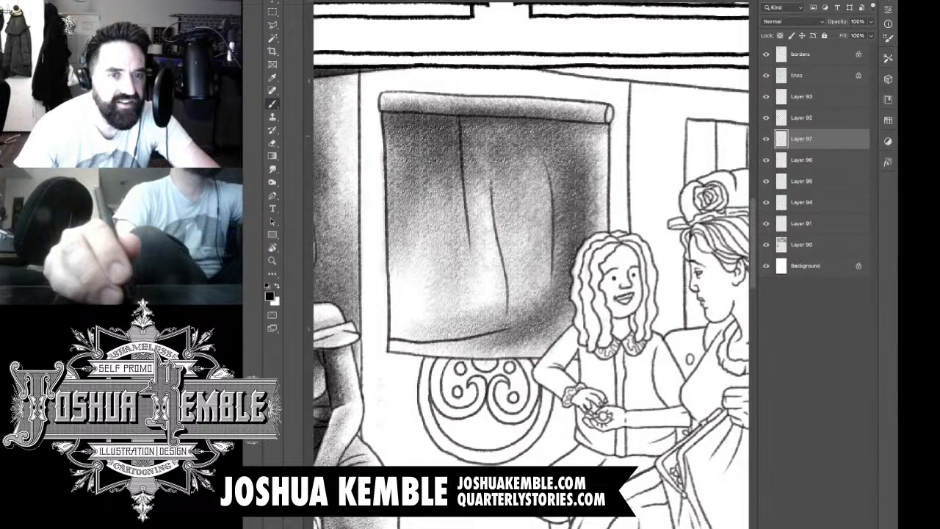
pyautogui.moveTo(608, 107)
pyautogui.mouseDown()
pyautogui.moveTo(609, 121)
pyautogui.moveTo(538, 126)
pyautogui.moveTo(393, 114)
pyautogui.moveTo(442, 118)
pyautogui.moveTo(457, 136)
pyautogui.moveTo(457, 220)
pyautogui.moveTo(470, 184)
pyautogui.moveTo(467, 254)
pyautogui.mouseUp()
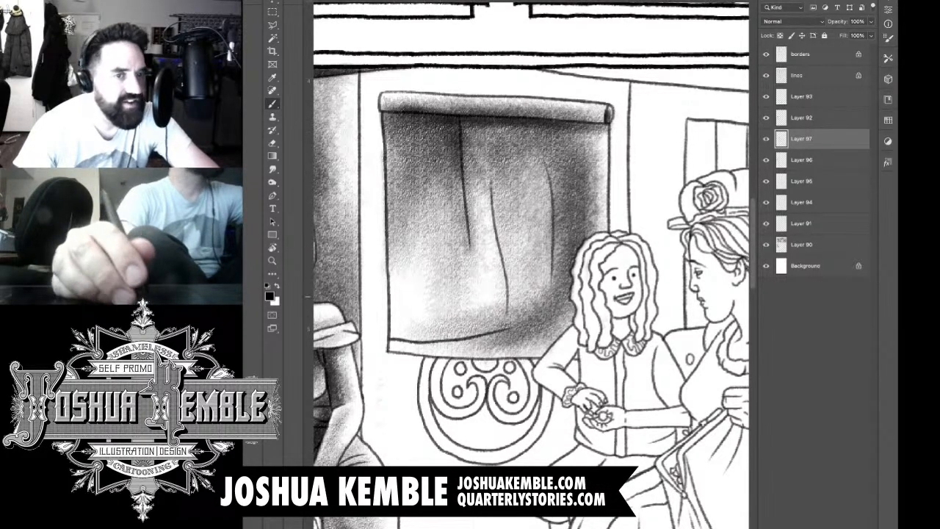
pyautogui.moveTo(518, 299)
pyautogui.mouseDown()
pyautogui.moveTo(500, 147)
pyautogui.moveTo(488, 131)
pyautogui.mouseUp()
pyautogui.moveTo(552, 239)
pyautogui.mouseDown()
pyautogui.moveTo(552, 170)
pyautogui.moveTo(520, 140)
pyautogui.moveTo(587, 137)
pyautogui.moveTo(569, 144)
pyautogui.mouseUp()
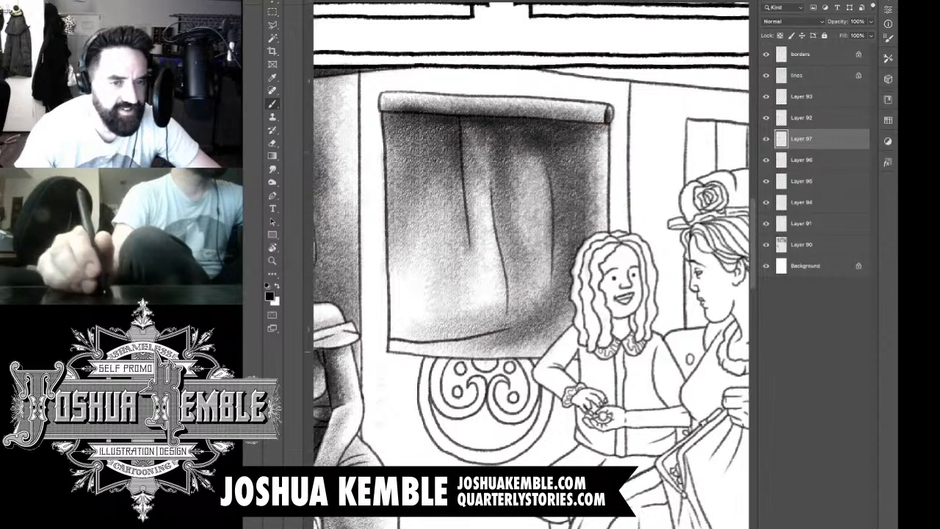
# Step: Add a new layer and shade the narrow wall strip between the vertical corner line and the blind
pyautogui.press('super+minus')
pyautogui.press('super+minus')
pyautogui.press('super+minus')
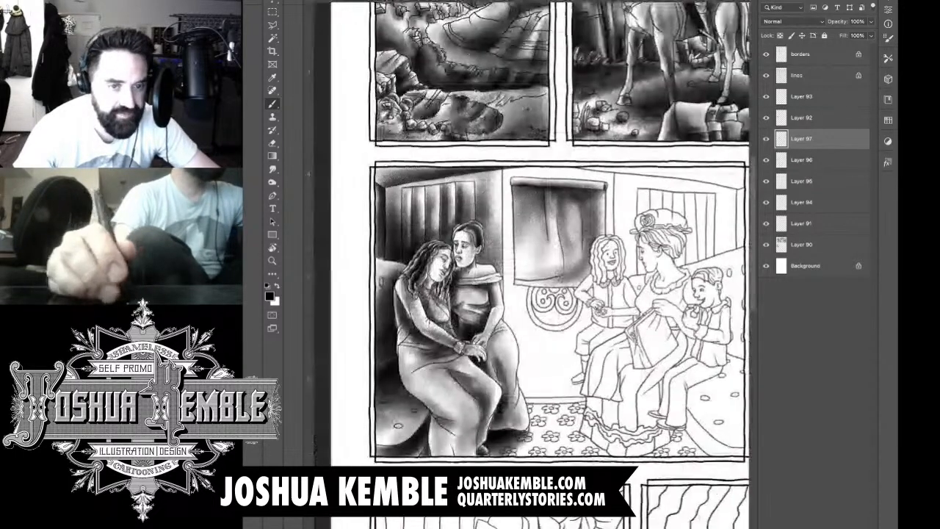
pyautogui.press('super+shift+alt+n')
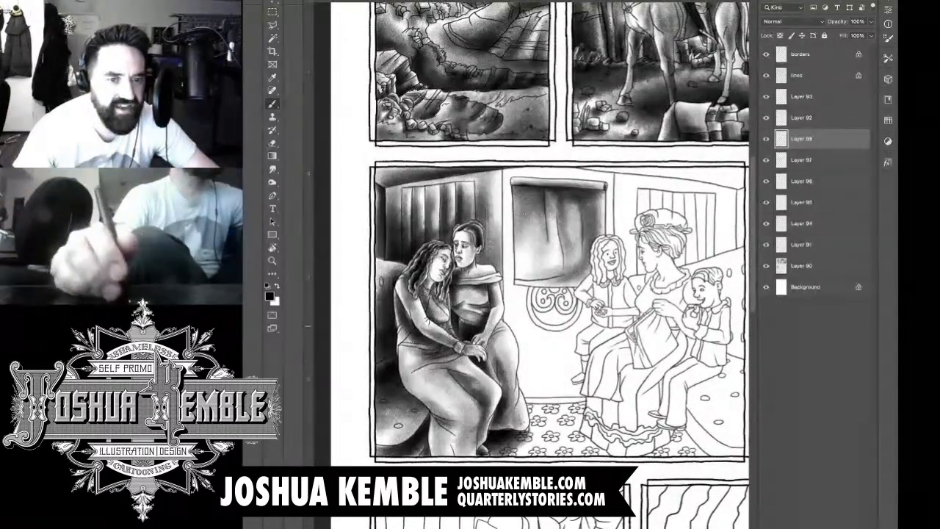
pyautogui.press('super+plus')
pyautogui.moveTo(596, 292)
pyautogui.mouseDown()
pyautogui.moveTo(577, 304)
pyautogui.moveTo(446, 297)
pyautogui.mouseUp()
pyautogui.moveTo(454, 107); pyautogui.dragTo(461, 304)
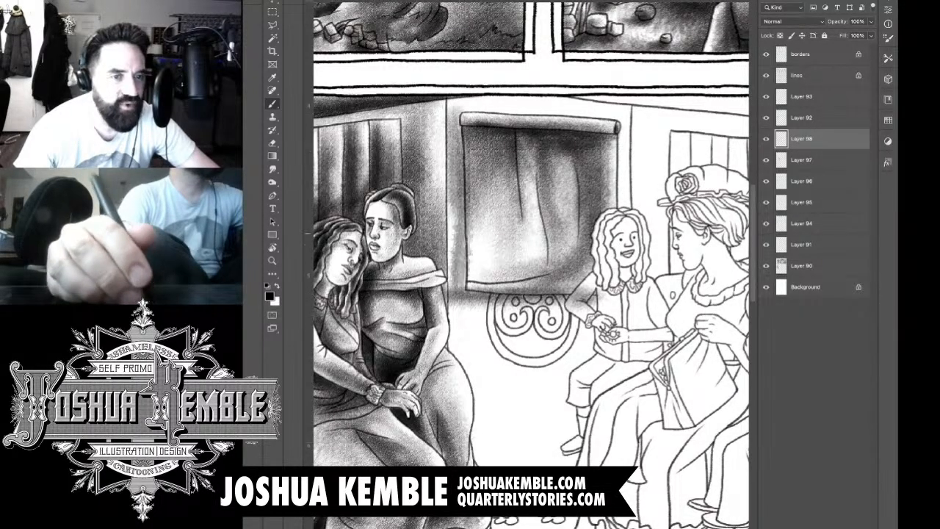
pyautogui.moveTo(458, 201); pyautogui.dragTo(458, 290)
pyautogui.moveTo(456, 131); pyautogui.dragTo(463, 327)
pyautogui.moveTo(461, 154)
pyautogui.mouseDown()
pyautogui.moveTo(461, 293)
pyautogui.moveTo(450, 312)
pyautogui.mouseUp()
pyautogui.moveTo(461, 187)
pyautogui.mouseDown()
pyautogui.moveTo(462, 314)
pyautogui.moveTo(550, 299)
pyautogui.mouseUp()
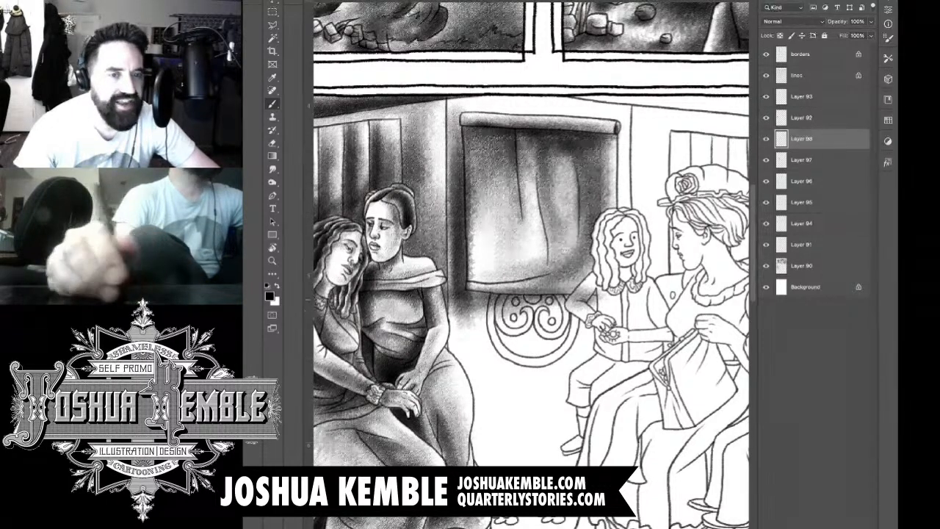
# Step: Shade a dark cast shadow on the wall along the underside of the blind, above the round ornament
pyautogui.moveTo(477, 304); pyautogui.dragTo(571, 301)
pyautogui.moveTo(513, 300); pyautogui.dragTo(590, 298)
pyautogui.moveTo(462, 312); pyautogui.dragTo(613, 298)
pyautogui.moveTo(485, 303); pyautogui.dragTo(605, 288)
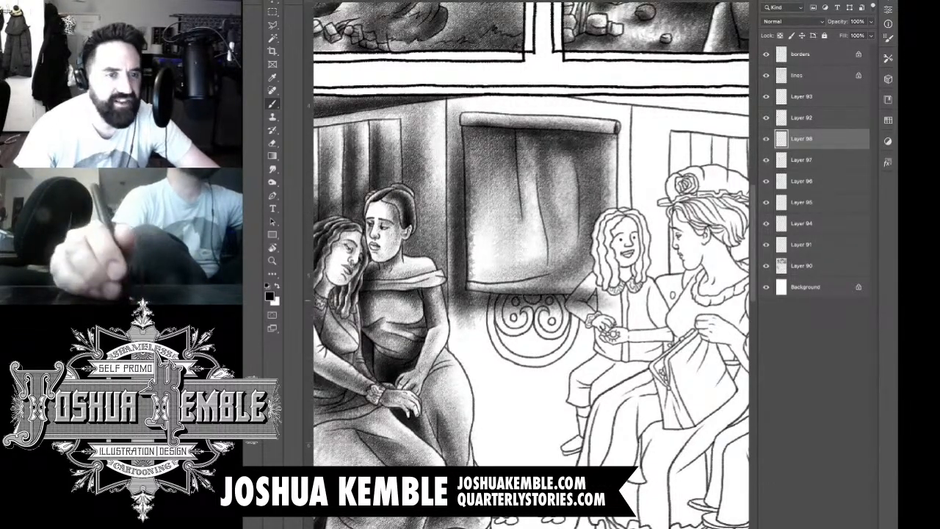
pyautogui.moveTo(520, 297); pyautogui.dragTo(620, 280)
pyautogui.moveTo(495, 307); pyautogui.dragTo(626, 282)
pyautogui.moveTo(523, 300); pyautogui.dragTo(629, 291)
pyautogui.moveTo(473, 298); pyautogui.dragTo(557, 291)
# Step: Shade the wall above the blind and down the strip between the blind and the far corner line
pyautogui.moveTo(453, 142)
pyautogui.mouseDown()
pyautogui.moveTo(463, 107)
pyautogui.moveTo(597, 107)
pyautogui.mouseUp()
pyautogui.moveTo(462, 105); pyautogui.dragTo(616, 105)
pyautogui.moveTo(507, 103); pyautogui.dragTo(631, 112)
pyautogui.moveTo(472, 113); pyautogui.dragTo(605, 114)
pyautogui.moveTo(441, 122); pyautogui.dragTo(517, 108)
pyautogui.moveTo(449, 116)
pyautogui.mouseDown()
pyautogui.moveTo(560, 102)
pyautogui.moveTo(534, 99)
pyautogui.mouseUp()
pyautogui.moveTo(464, 90); pyautogui.dragTo(551, 85)
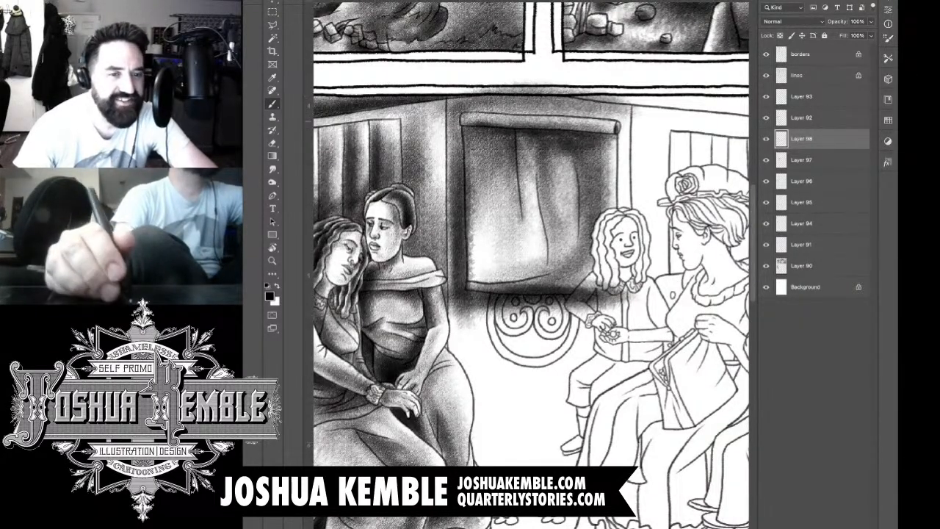
pyautogui.moveTo(633, 108); pyautogui.dragTo(612, 279)
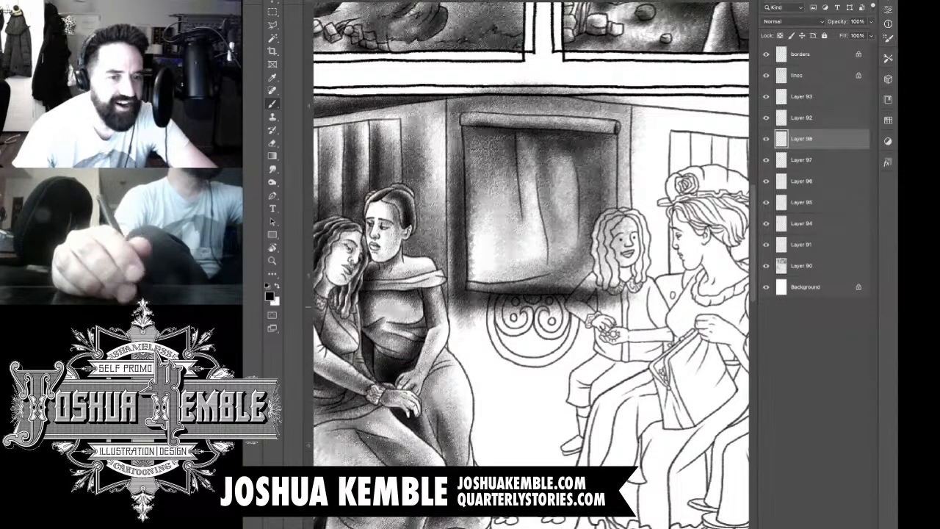
# Step: Shade the round scroll ornament below the blind and the wall around its rim
pyautogui.moveTo(530, 315); pyautogui.dragTo(532, 335)
pyautogui.moveTo(535, 338)
pyautogui.mouseDown()
pyautogui.moveTo(501, 340)
pyautogui.moveTo(498, 311)
pyautogui.moveTo(509, 324)
pyautogui.moveTo(549, 323)
pyautogui.moveTo(535, 343)
pyautogui.moveTo(569, 328)
pyautogui.moveTo(571, 315)
pyautogui.moveTo(576, 358)
pyautogui.moveTo(527, 373)
pyautogui.moveTo(487, 347)
pyautogui.moveTo(485, 323)
pyautogui.moveTo(473, 338)
pyautogui.moveTo(485, 350)
pyautogui.mouseUp()
pyautogui.moveTo(494, 301)
pyautogui.mouseDown()
pyautogui.moveTo(480, 358)
pyautogui.moveTo(476, 341)
pyautogui.moveTo(469, 347)
pyautogui.mouseUp()
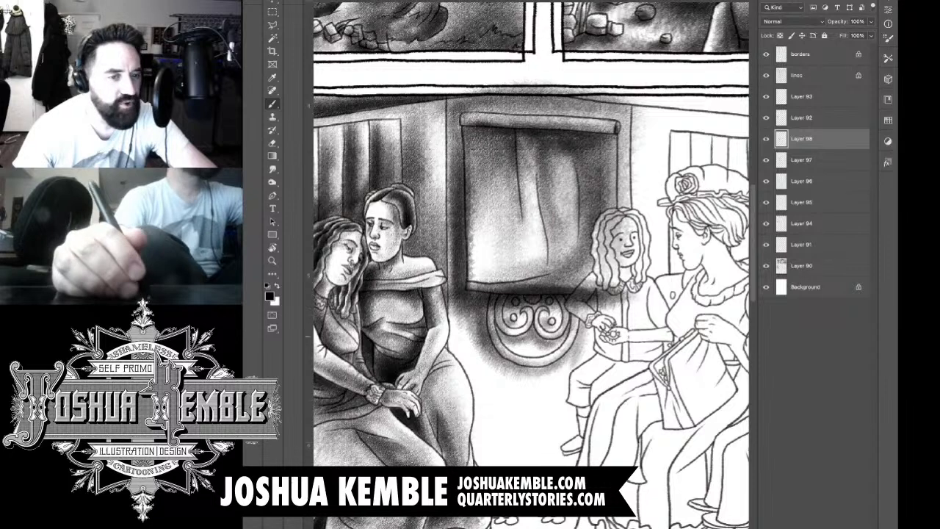
# Step: Shade the wall below the round ornament, running down along the seated woman's skirt edge
pyautogui.moveTo(457, 303); pyautogui.dragTo(479, 410)
pyautogui.moveTo(463, 326); pyautogui.dragTo(483, 435)
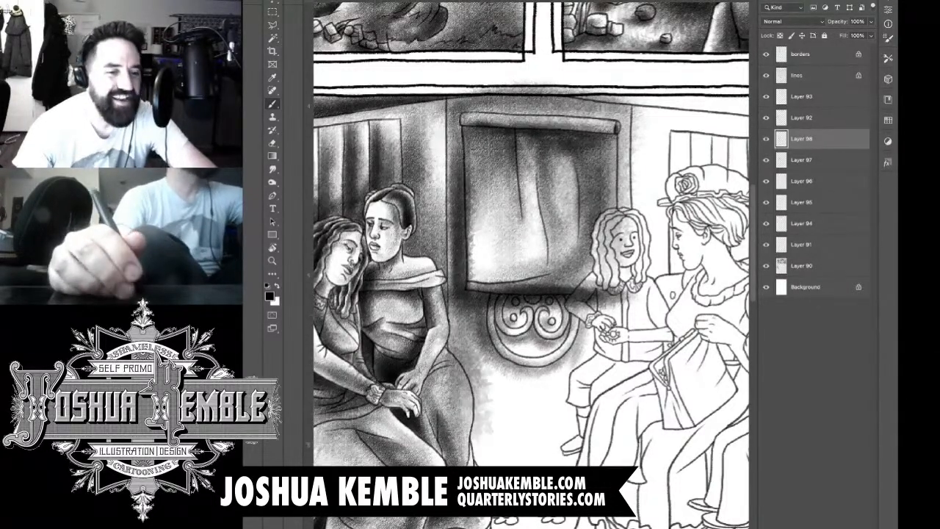
pyautogui.moveTo(463, 332); pyautogui.dragTo(494, 463)
pyautogui.moveTo(479, 355); pyautogui.dragTo(507, 463)
pyautogui.moveTo(493, 360); pyautogui.dragTo(524, 464)
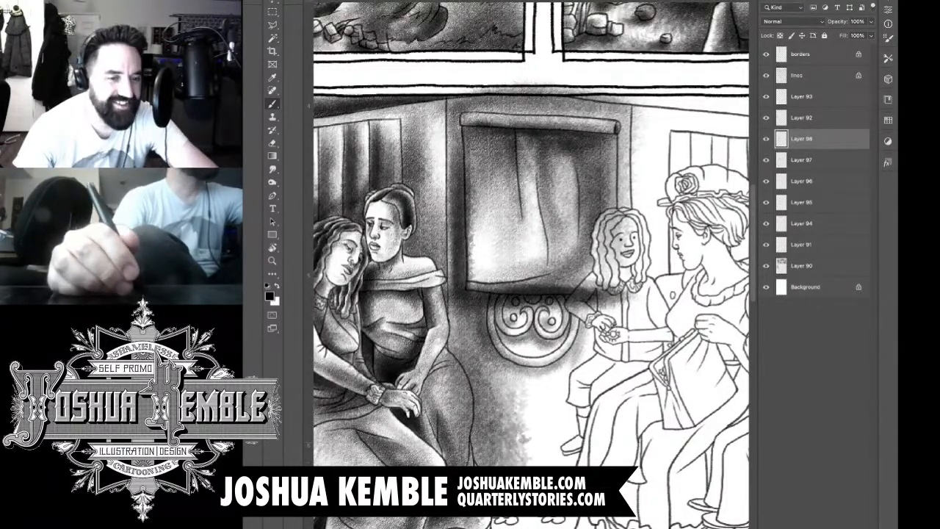
pyautogui.moveTo(508, 365); pyautogui.dragTo(540, 464)
pyautogui.moveTo(454, 349); pyautogui.dragTo(494, 463)
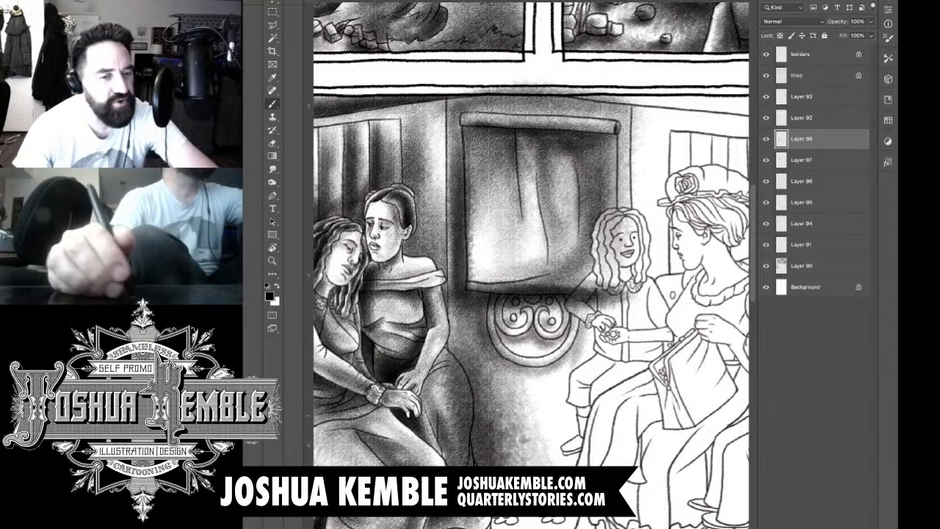
# Step: Shade the lower wall across from the seated woman's skirt to the child's legs, darkening it near the feet
pyautogui.moveTo(486, 411); pyautogui.dragTo(516, 463)
pyautogui.moveTo(508, 429)
pyautogui.mouseDown()
pyautogui.moveTo(534, 463)
pyautogui.moveTo(564, 402)
pyautogui.moveTo(573, 435)
pyautogui.mouseUp()
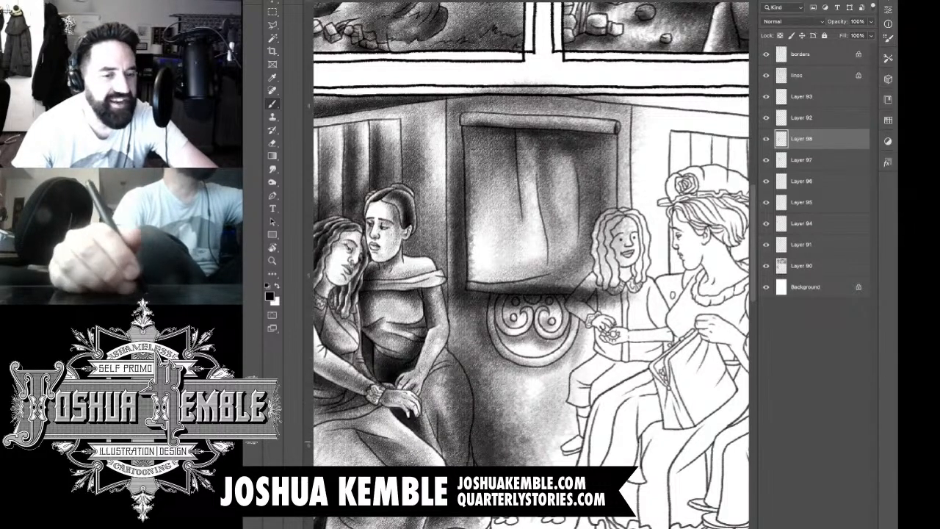
pyautogui.moveTo(536, 382)
pyautogui.mouseDown()
pyautogui.moveTo(588, 463)
pyautogui.moveTo(602, 464)
pyautogui.mouseUp()
pyautogui.moveTo(580, 426); pyautogui.dragTo(617, 465)
pyautogui.moveTo(543, 411); pyautogui.dragTo(603, 463)
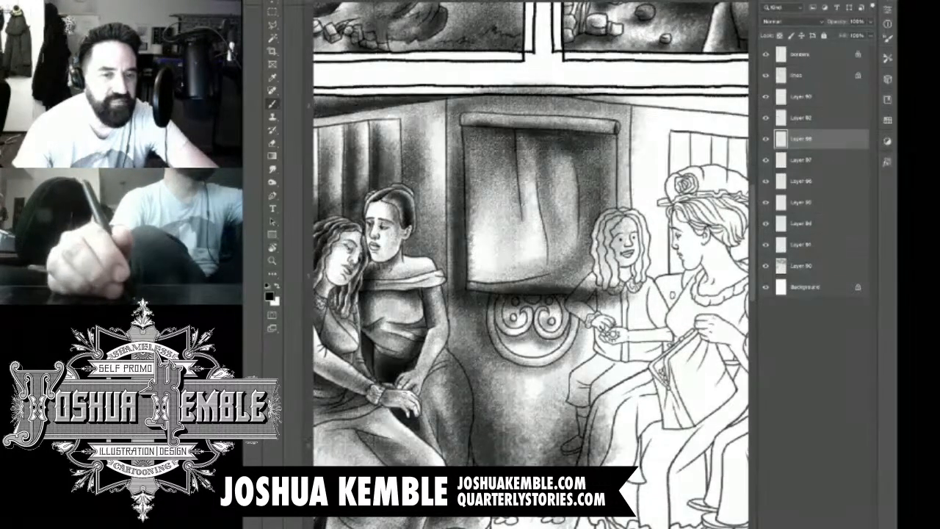
pyautogui.moveTo(514, 462); pyautogui.dragTo(602, 419)
# Step: Darken the wall behind the child's arm and hair, and around the blind's sides and upper edge
pyautogui.moveTo(573, 301); pyautogui.dragTo(620, 386)
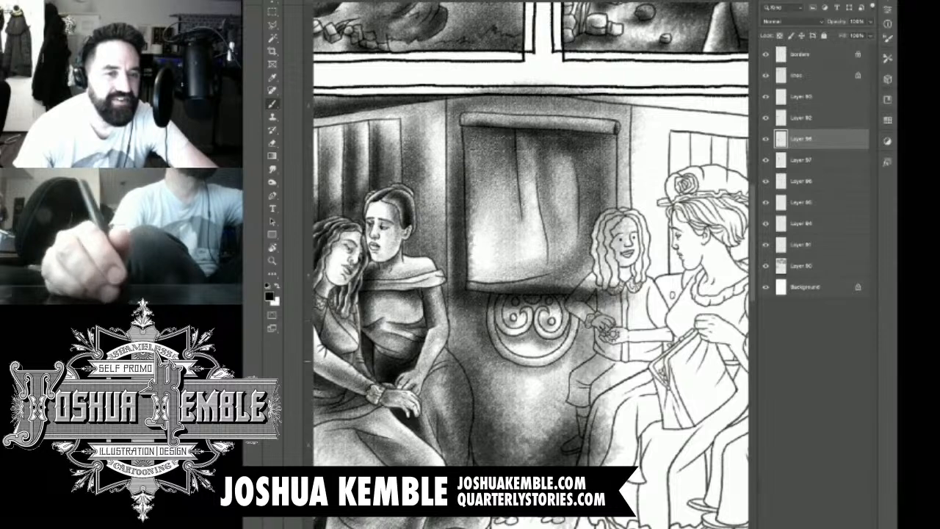
pyautogui.moveTo(559, 396); pyautogui.dragTo(610, 302)
pyautogui.moveTo(566, 368); pyautogui.dragTo(609, 272)
pyautogui.moveTo(573, 327); pyautogui.dragTo(624, 231)
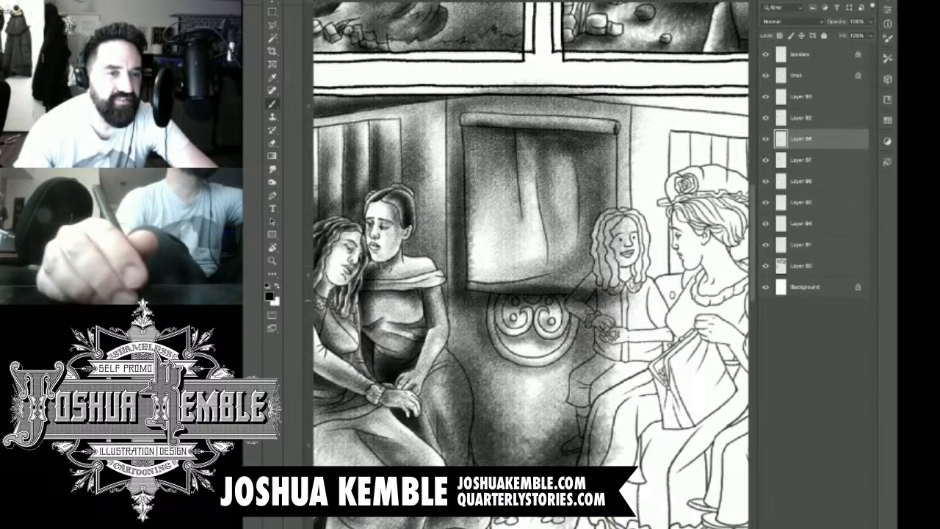
pyautogui.moveTo(569, 290)
pyautogui.mouseDown()
pyautogui.moveTo(632, 213)
pyautogui.moveTo(635, 180)
pyautogui.mouseUp()
pyautogui.moveTo(632, 235)
pyautogui.mouseDown()
pyautogui.moveTo(625, 110)
pyautogui.moveTo(544, 81)
pyautogui.mouseUp()
pyautogui.moveTo(544, 81)
pyautogui.mouseDown()
pyautogui.moveTo(485, 74)
pyautogui.moveTo(455, 99)
pyautogui.moveTo(437, 192)
pyautogui.mouseUp()
pyautogui.moveTo(444, 140); pyautogui.dragTo(440, 254)
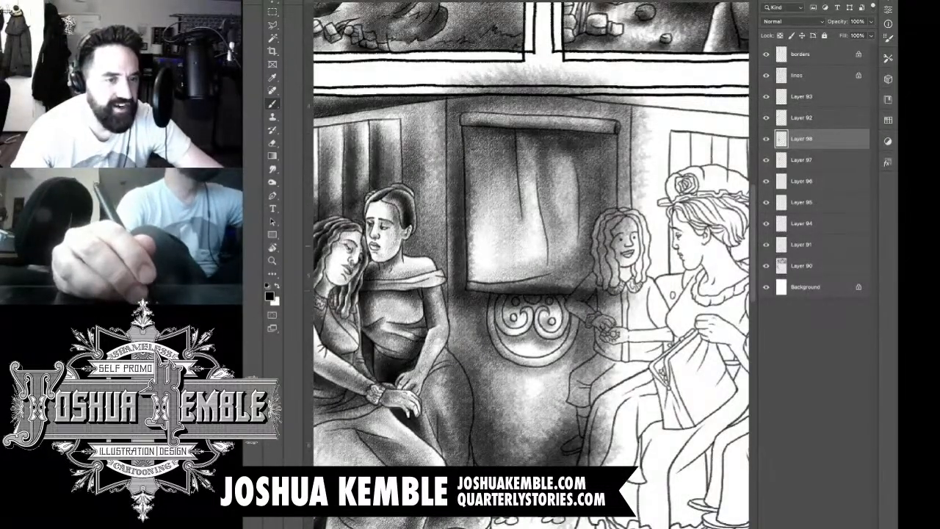
# Step: Erase the wall tone that spilled onto the seated woman's arm and skirt
pyautogui.press('e')
pyautogui.moveTo(441, 272)
pyautogui.mouseDown()
pyautogui.moveTo(442, 341)
pyautogui.moveTo(468, 405)
pyautogui.moveTo(463, 429)
pyautogui.mouseUp()
pyautogui.moveTo(465, 391); pyautogui.dragTo(465, 445)
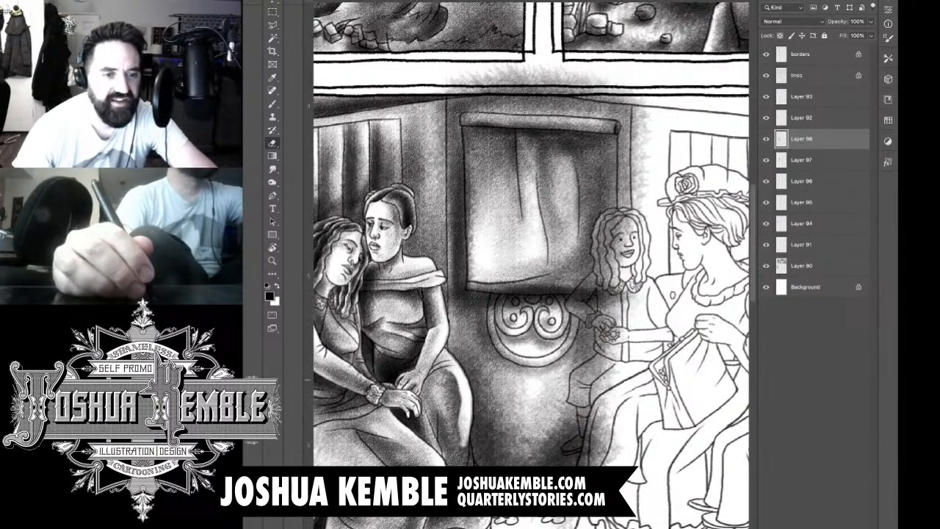
pyautogui.moveTo(451, 372); pyautogui.dragTo(455, 462)
pyautogui.moveTo(458, 426)
pyautogui.mouseDown()
pyautogui.moveTo(472, 465)
pyautogui.moveTo(468, 449)
pyautogui.mouseUp()
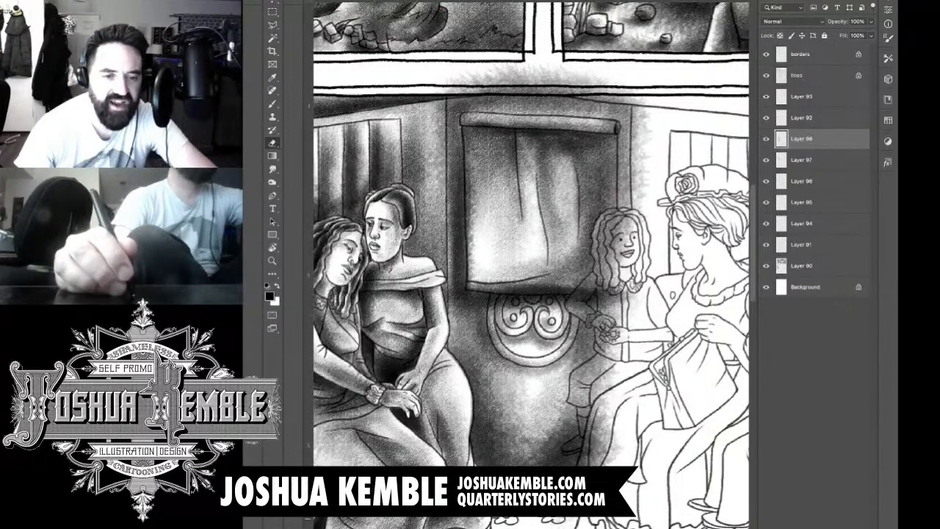
# Step: Erase the wall tone from the child's legs, arms, torso, hair and face
pyautogui.moveTo(588, 443)
pyautogui.mouseDown()
pyautogui.moveTo(582, 466)
pyautogui.moveTo(617, 418)
pyautogui.moveTo(592, 444)
pyautogui.moveTo(598, 401)
pyautogui.moveTo(565, 454)
pyautogui.moveTo(579, 448)
pyautogui.moveTo(582, 397)
pyautogui.moveTo(601, 371)
pyautogui.moveTo(606, 390)
pyautogui.mouseUp()
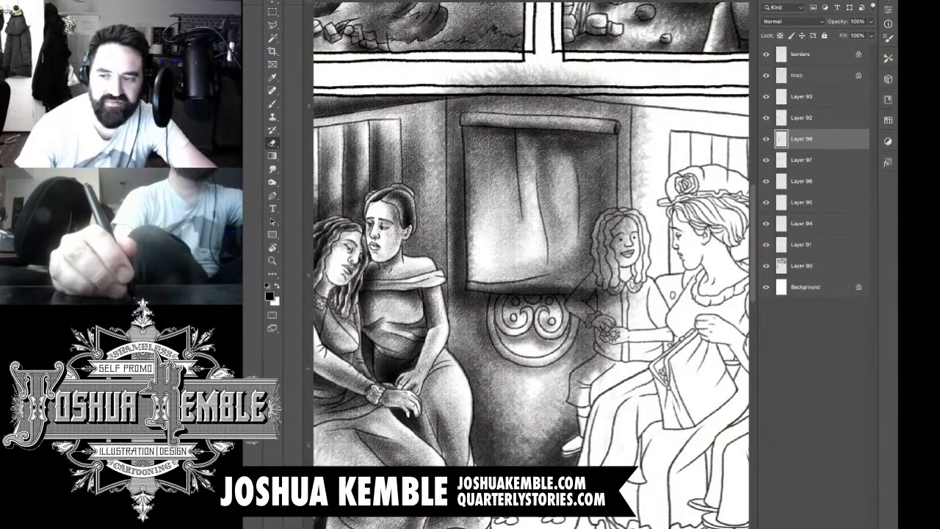
pyautogui.moveTo(572, 404); pyautogui.dragTo(577, 401)
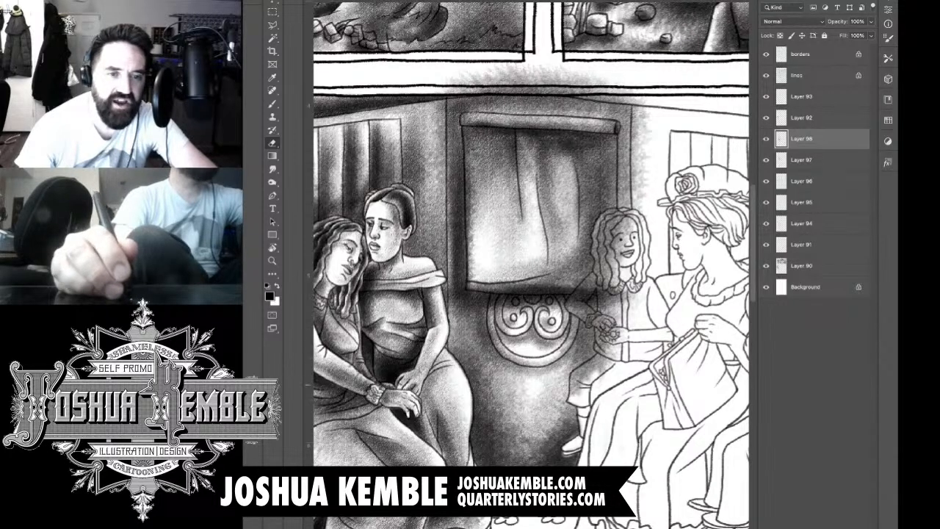
pyautogui.moveTo(575, 395)
pyautogui.mouseDown()
pyautogui.moveTo(577, 378)
pyautogui.moveTo(572, 385)
pyautogui.moveTo(607, 347)
pyautogui.moveTo(601, 371)
pyautogui.moveTo(608, 363)
pyautogui.mouseUp()
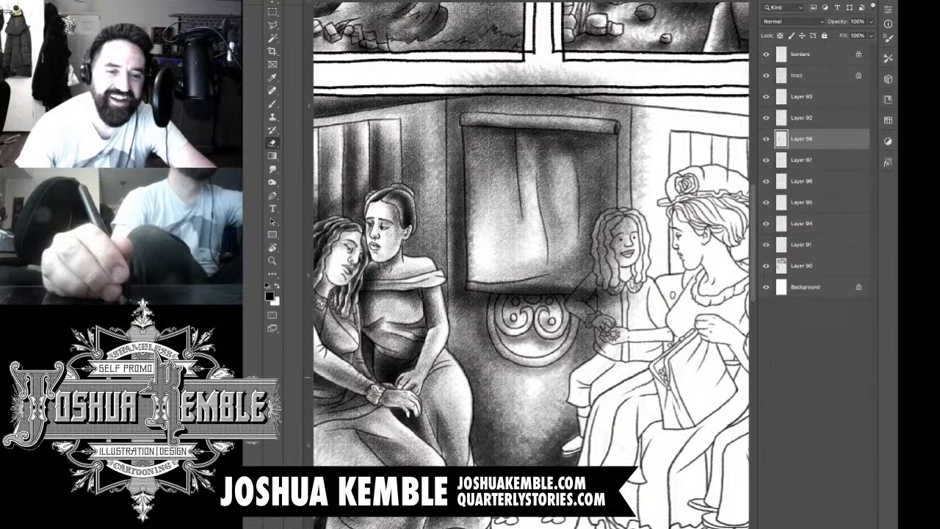
pyautogui.moveTo(602, 329)
pyautogui.mouseDown()
pyautogui.moveTo(599, 350)
pyautogui.moveTo(599, 316)
pyautogui.moveTo(614, 324)
pyautogui.moveTo(606, 287)
pyautogui.moveTo(601, 308)
pyautogui.moveTo(617, 294)
pyautogui.moveTo(621, 338)
pyautogui.moveTo(633, 297)
pyautogui.moveTo(587, 320)
pyautogui.moveTo(590, 308)
pyautogui.moveTo(574, 310)
pyautogui.moveTo(573, 302)
pyautogui.moveTo(593, 275)
pyautogui.moveTo(585, 297)
pyautogui.moveTo(574, 293)
pyautogui.mouseUp()
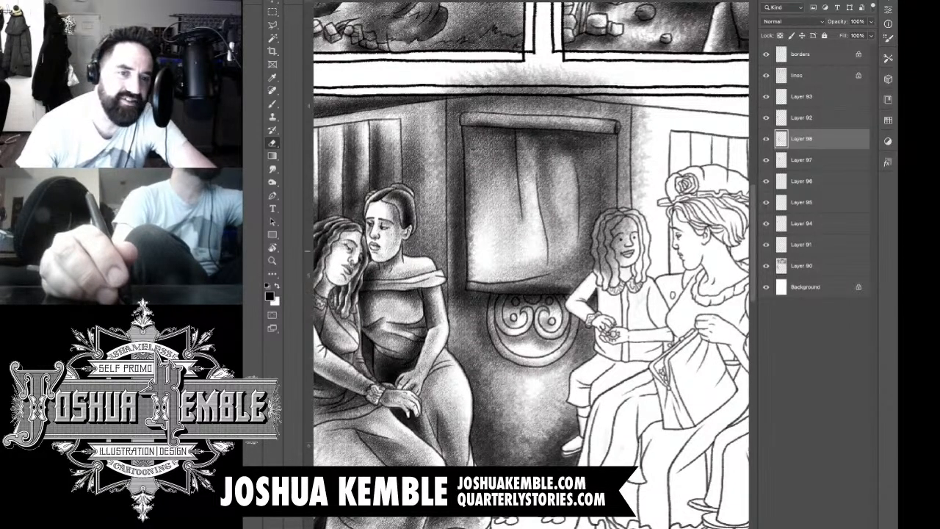
pyautogui.moveTo(604, 251)
pyautogui.mouseDown()
pyautogui.moveTo(605, 275)
pyautogui.moveTo(595, 242)
pyautogui.moveTo(620, 216)
pyautogui.moveTo(615, 265)
pyautogui.mouseUp()
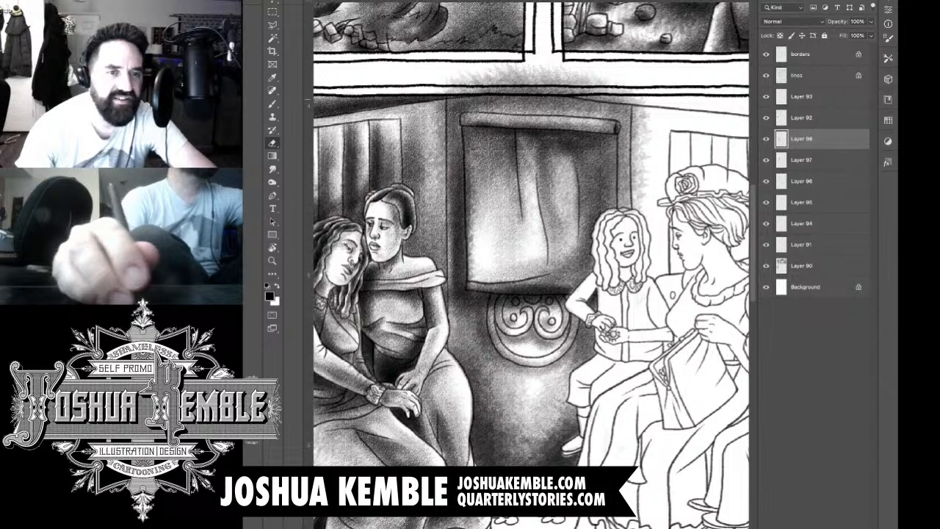
# Step: Erase the tone spilled over the panel's upper border, and undo the erasing at the top of the wall
pyautogui.moveTo(448, 83)
pyautogui.mouseDown()
pyautogui.moveTo(515, 78)
pyautogui.moveTo(537, 88)
pyautogui.moveTo(563, 81)
pyautogui.moveTo(631, 91)
pyautogui.moveTo(491, 73)
pyautogui.mouseUp()
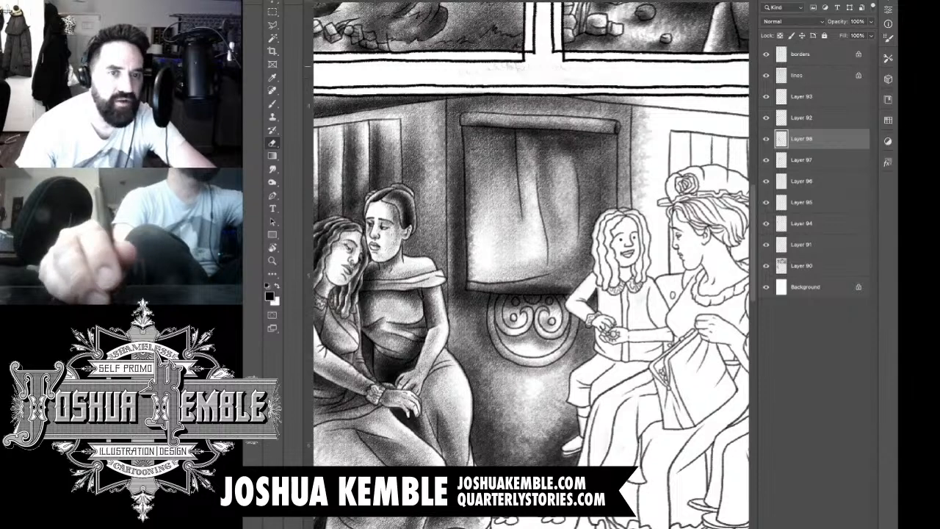
pyautogui.moveTo(578, 99); pyautogui.dragTo(644, 102)
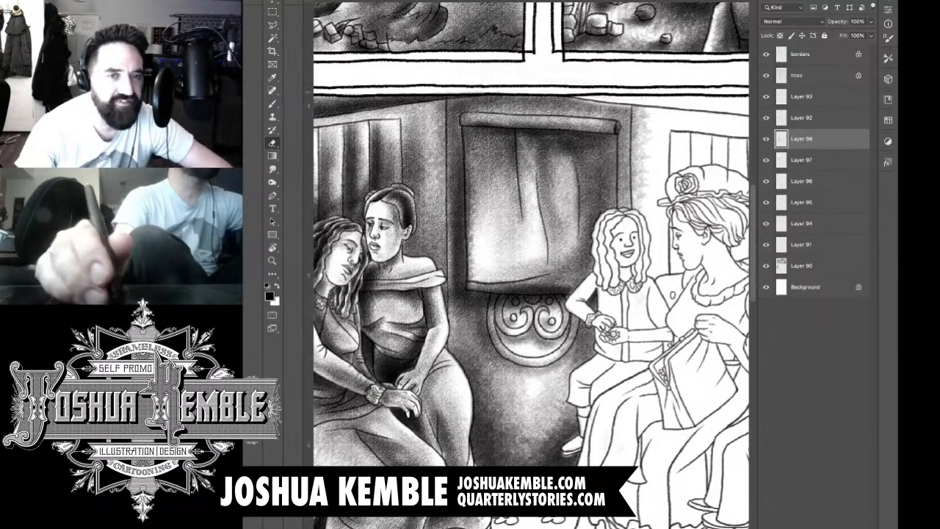
pyautogui.hotkey('ctrl', 'z')
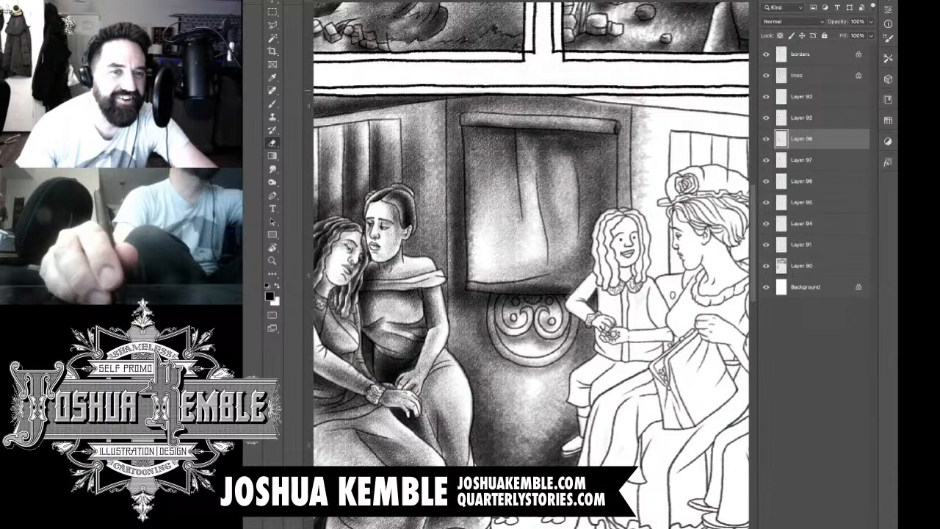
pyautogui.hotkey('ctrl', 'z')
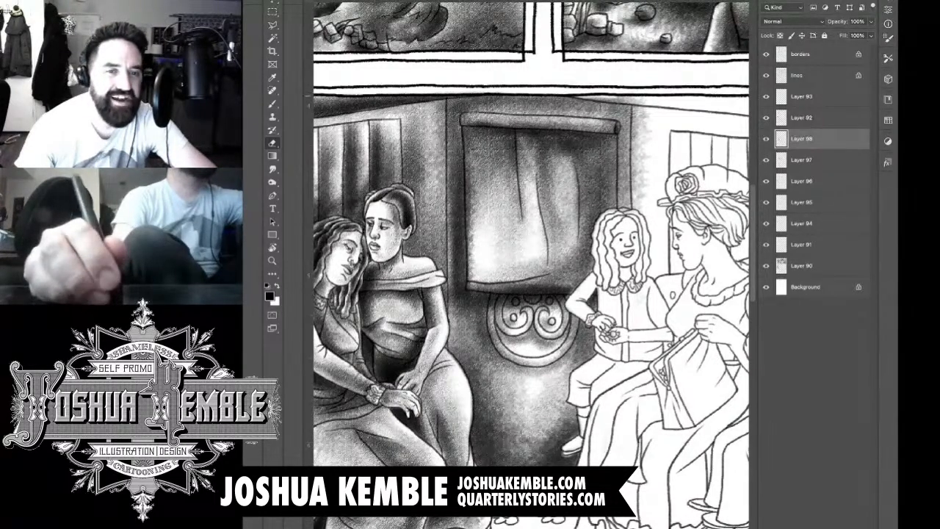
# Step: Erase the tone spilled past the far corner line and the remainder beside the child's shoulder
pyautogui.moveTo(588, 97)
pyautogui.mouseDown()
pyautogui.moveTo(643, 103)
pyautogui.moveTo(643, 187)
pyautogui.mouseUp()
pyautogui.moveTo(639, 107); pyautogui.dragTo(639, 195)
pyautogui.moveTo(636, 131); pyautogui.dragTo(637, 210)
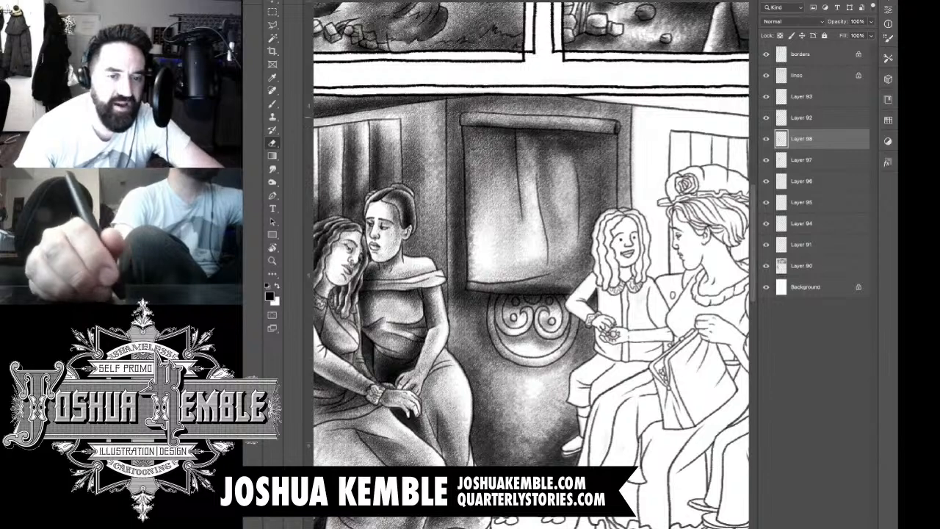
pyautogui.moveTo(635, 110); pyautogui.dragTo(634, 140)
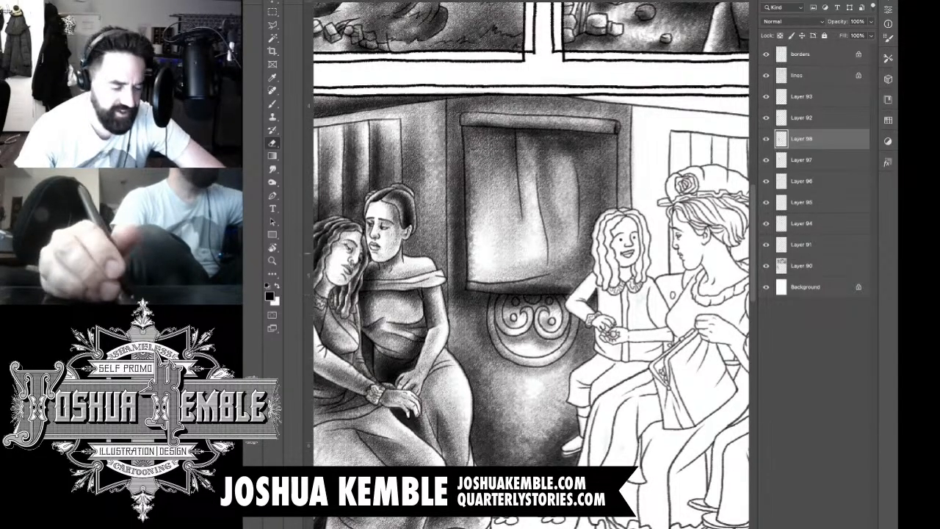
pyautogui.scroll(5, 630, 248)
pyautogui.moveTo(563, 323); pyautogui.dragTo(561, 339)
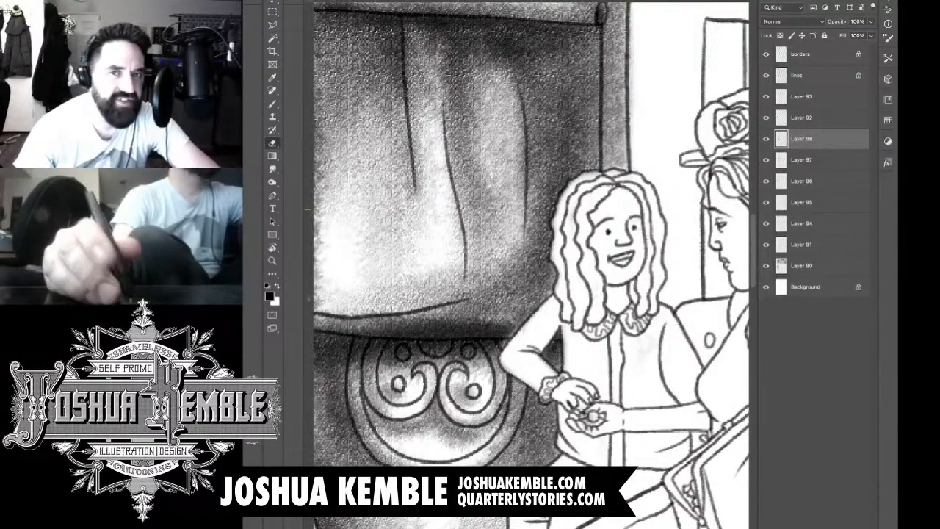
# Step: Brush shading into the child's long wavy hair, following the locks on both sides of the face
pyautogui.press('b')
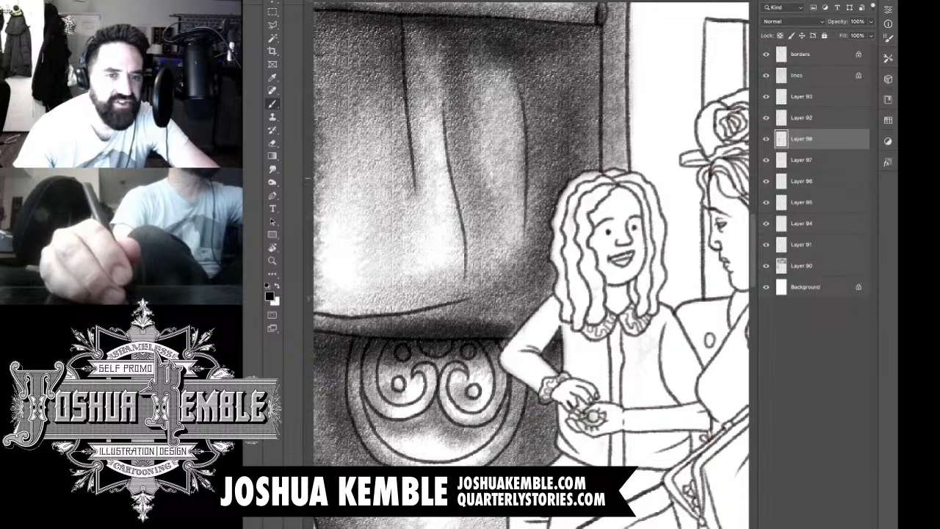
pyautogui.moveTo(588, 179)
pyautogui.mouseDown()
pyautogui.moveTo(558, 233)
pyautogui.moveTo(567, 316)
pyautogui.moveTo(586, 300)
pyautogui.moveTo(583, 283)
pyautogui.moveTo(582, 317)
pyautogui.moveTo(573, 201)
pyautogui.moveTo(611, 177)
pyautogui.moveTo(655, 207)
pyautogui.moveTo(660, 301)
pyautogui.mouseUp()
pyautogui.moveTo(649, 266); pyautogui.dragTo(659, 307)
pyautogui.moveTo(646, 267); pyautogui.dragTo(632, 308)
pyautogui.moveTo(653, 228); pyautogui.dragTo(644, 279)
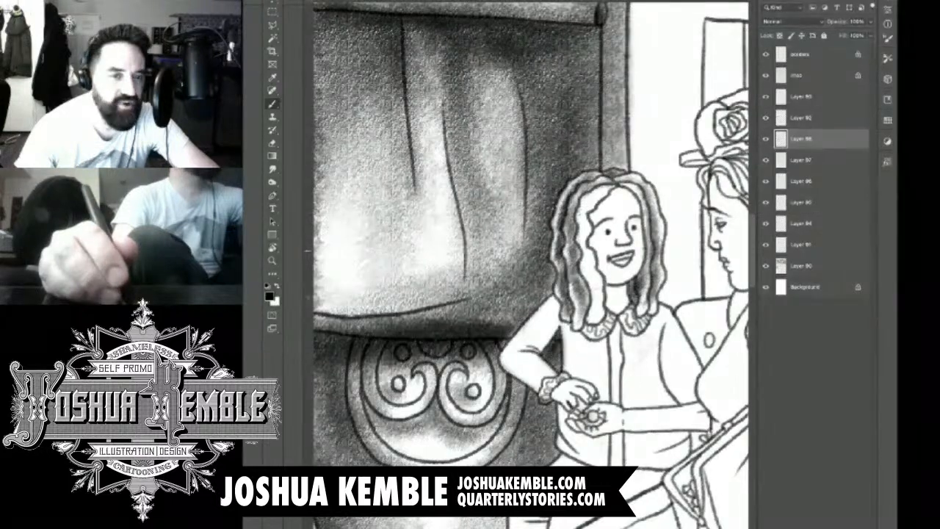
# Step: Shade the child's hair at the crown and deepen the inner locks framing the face
pyautogui.moveTo(643, 199)
pyautogui.mouseDown()
pyautogui.moveTo(654, 251)
pyautogui.moveTo(651, 228)
pyautogui.mouseUp()
pyautogui.moveTo(625, 183)
pyautogui.mouseDown()
pyautogui.moveTo(638, 190)
pyautogui.moveTo(585, 210)
pyautogui.moveTo(583, 279)
pyautogui.mouseUp()
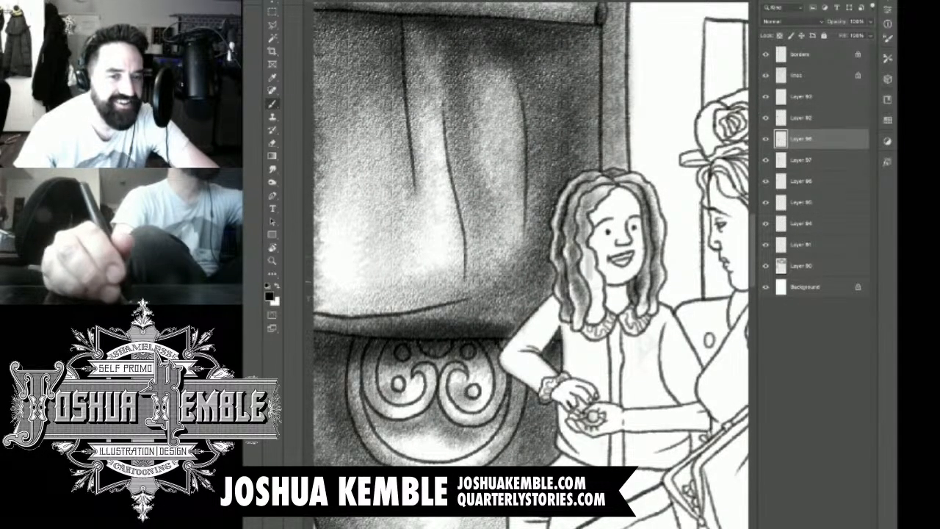
pyautogui.moveTo(597, 246); pyautogui.dragTo(581, 286)
pyautogui.moveTo(599, 272)
pyautogui.mouseDown()
pyautogui.moveTo(588, 323)
pyautogui.moveTo(583, 283)
pyautogui.mouseUp()
pyautogui.moveTo(590, 226); pyautogui.dragTo(581, 273)
pyautogui.moveTo(587, 200); pyautogui.dragTo(579, 252)
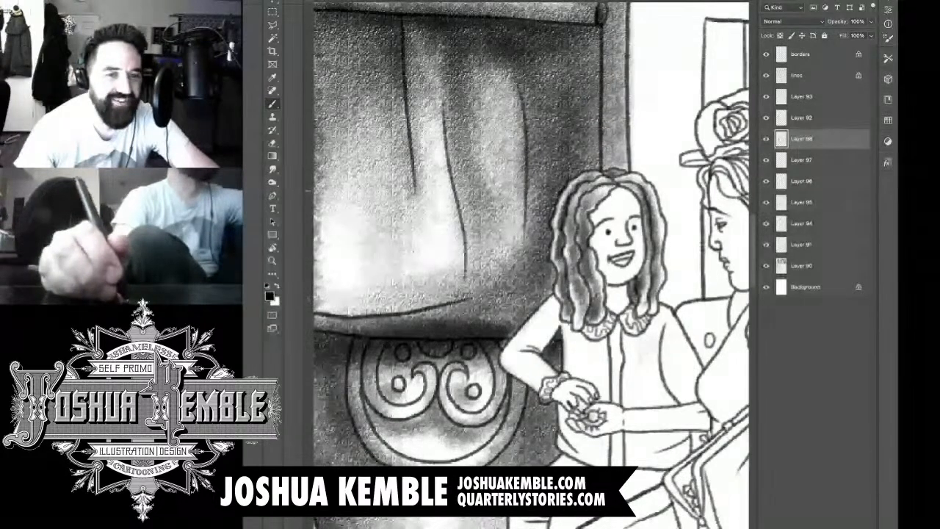
# Step: Shade the child's neck, face and mouth, plus the bent sleeve and hand beside the ornament
pyautogui.moveTo(621, 284)
pyautogui.mouseDown()
pyautogui.moveTo(603, 297)
pyautogui.moveTo(610, 323)
pyautogui.mouseUp()
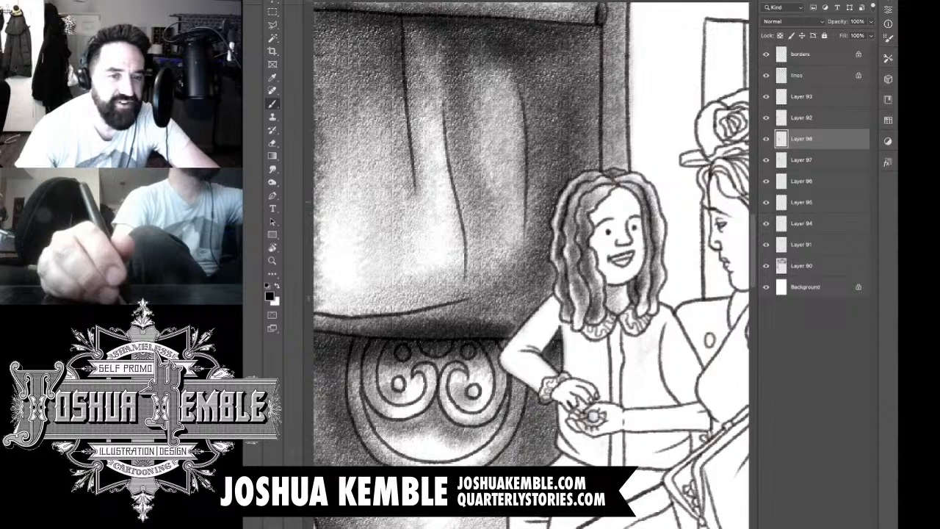
pyautogui.moveTo(619, 192)
pyautogui.mouseDown()
pyautogui.moveTo(591, 234)
pyautogui.moveTo(592, 285)
pyautogui.mouseUp()
pyautogui.moveTo(627, 272)
pyautogui.mouseDown()
pyautogui.moveTo(612, 288)
pyautogui.moveTo(628, 259)
pyautogui.mouseUp()
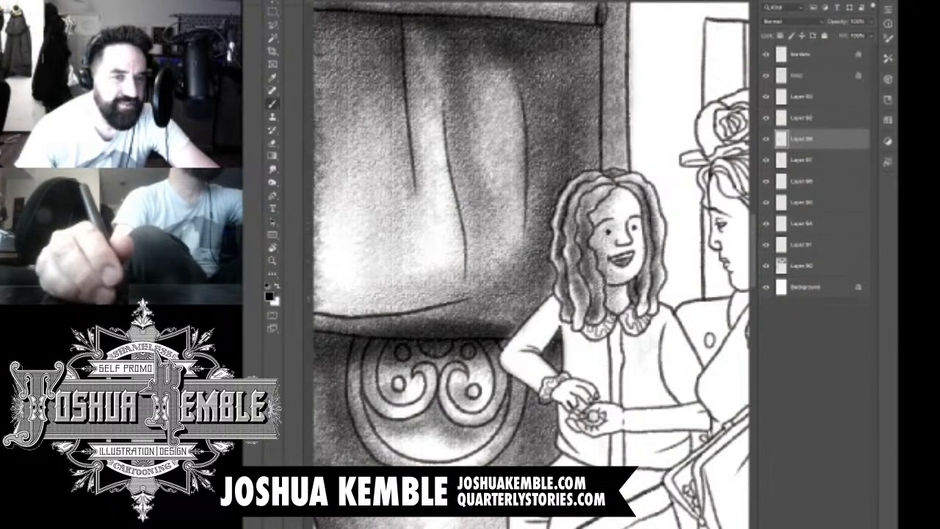
pyautogui.moveTo(627, 218)
pyautogui.mouseDown()
pyautogui.moveTo(633, 241)
pyautogui.moveTo(623, 176)
pyautogui.moveTo(618, 203)
pyautogui.moveTo(595, 229)
pyautogui.moveTo(624, 292)
pyautogui.moveTo(616, 316)
pyautogui.moveTo(644, 230)
pyautogui.mouseUp()
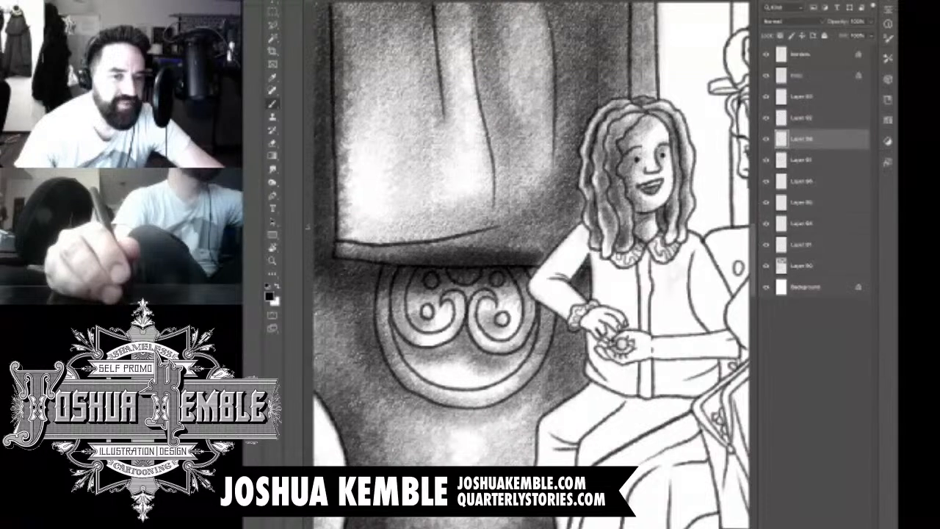
pyautogui.moveTo(583, 238)
pyautogui.mouseDown()
pyautogui.moveTo(548, 277)
pyautogui.moveTo(565, 314)
pyautogui.mouseUp()
pyautogui.moveTo(540, 284)
pyautogui.mouseDown()
pyautogui.moveTo(575, 318)
pyautogui.moveTo(577, 310)
pyautogui.moveTo(622, 339)
pyautogui.mouseUp()
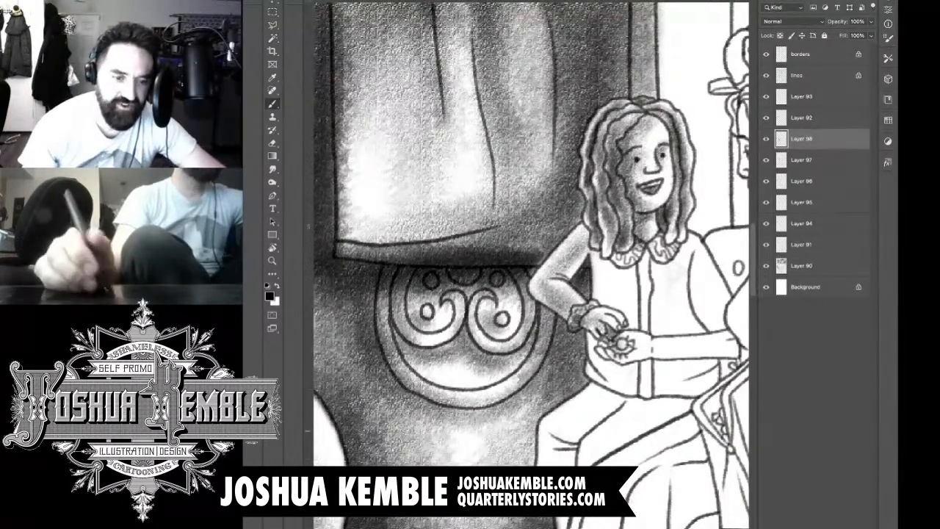
# Step: Add a new layer and shade the child's ruffled collar and the vest front above the forearm
pyautogui.press('alt+shift+super+n')
pyautogui.moveTo(588, 279); pyautogui.dragTo(528, 257)
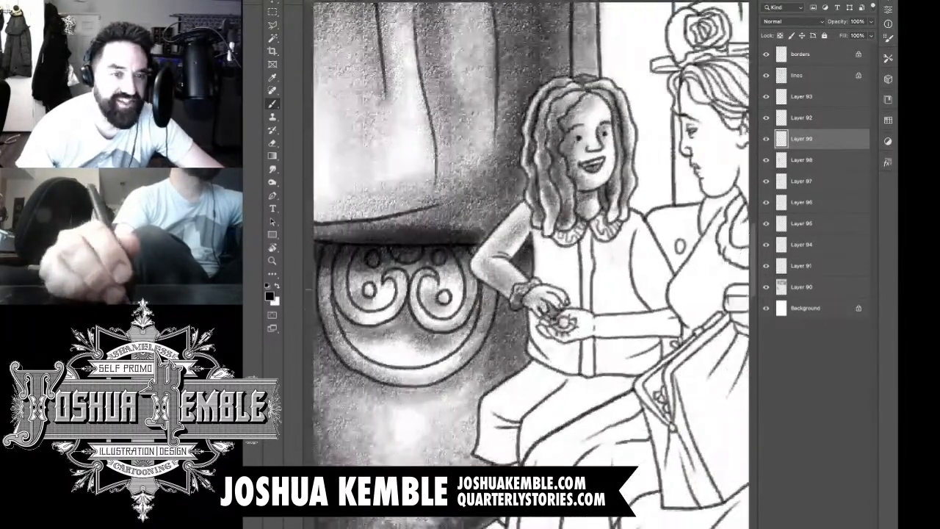
pyautogui.moveTo(549, 242)
pyautogui.mouseDown()
pyautogui.moveTo(577, 228)
pyautogui.moveTo(608, 240)
pyautogui.moveTo(617, 229)
pyautogui.mouseUp()
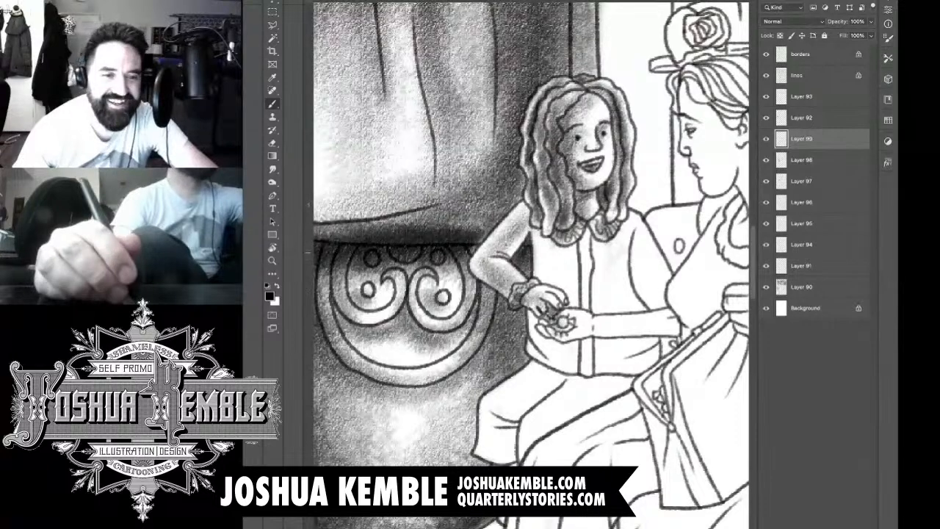
pyautogui.moveTo(542, 232)
pyautogui.mouseDown()
pyautogui.moveTo(555, 294)
pyautogui.moveTo(566, 298)
pyautogui.moveTo(577, 250)
pyautogui.moveTo(588, 309)
pyautogui.moveTo(603, 286)
pyautogui.moveTo(621, 308)
pyautogui.moveTo(632, 279)
pyautogui.moveTo(647, 302)
pyautogui.moveTo(610, 316)
pyautogui.moveTo(646, 293)
pyautogui.moveTo(566, 323)
pyautogui.moveTo(631, 287)
pyautogui.moveTo(537, 309)
pyautogui.moveTo(559, 298)
pyautogui.moveTo(538, 290)
pyautogui.moveTo(542, 307)
pyautogui.moveTo(654, 321)
pyautogui.moveTo(655, 286)
pyautogui.moveTo(632, 261)
pyautogui.moveTo(647, 263)
pyautogui.moveTo(633, 240)
pyautogui.mouseUp()
pyautogui.press('e')
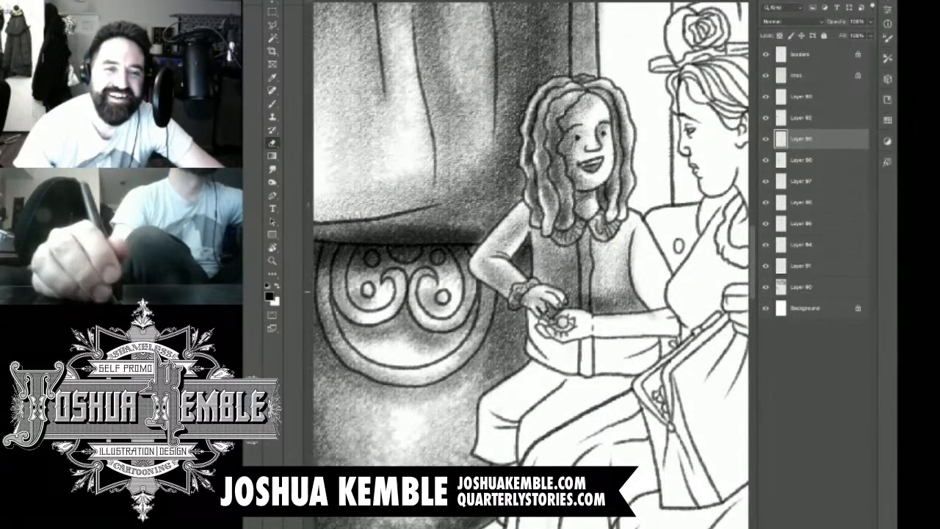
# Step: Shade the child's far sleeve from shoulder to elbow, and erase the tone spilled onto the forearm
pyautogui.press('b')
pyautogui.moveTo(644, 302); pyautogui.dragTo(639, 250)
pyautogui.moveTo(655, 323); pyautogui.dragTo(646, 236)
pyautogui.moveTo(658, 301); pyautogui.dragTo(636, 266)
pyautogui.moveTo(643, 327)
pyautogui.mouseDown()
pyautogui.moveTo(621, 300)
pyautogui.moveTo(602, 307)
pyautogui.moveTo(611, 264)
pyautogui.mouseUp()
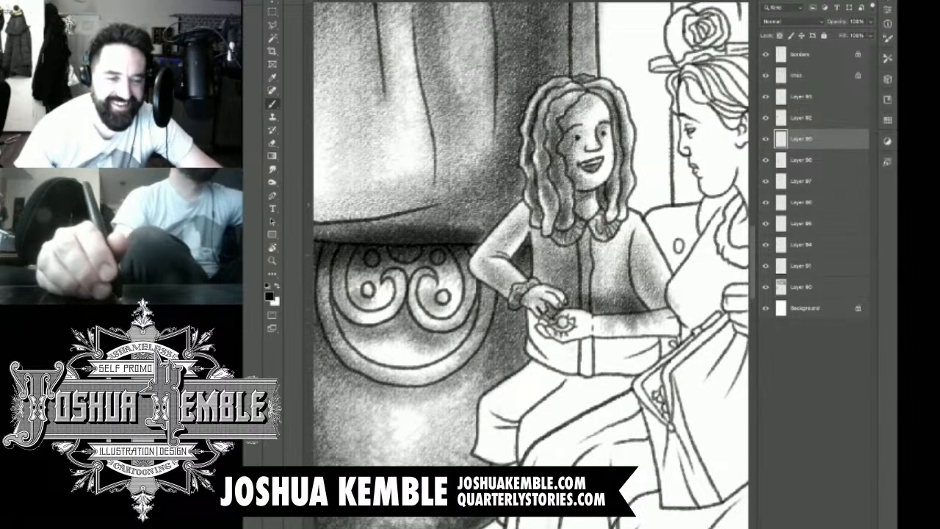
pyautogui.moveTo(637, 300); pyautogui.dragTo(601, 231)
pyautogui.moveTo(616, 265)
pyautogui.mouseDown()
pyautogui.moveTo(597, 292)
pyautogui.moveTo(607, 330)
pyautogui.moveTo(646, 322)
pyautogui.moveTo(607, 319)
pyautogui.moveTo(670, 311)
pyautogui.mouseUp()
pyautogui.press('e')
pyautogui.moveTo(672, 310)
pyautogui.mouseDown()
pyautogui.moveTo(609, 315)
pyautogui.moveTo(673, 302)
pyautogui.mouseUp()
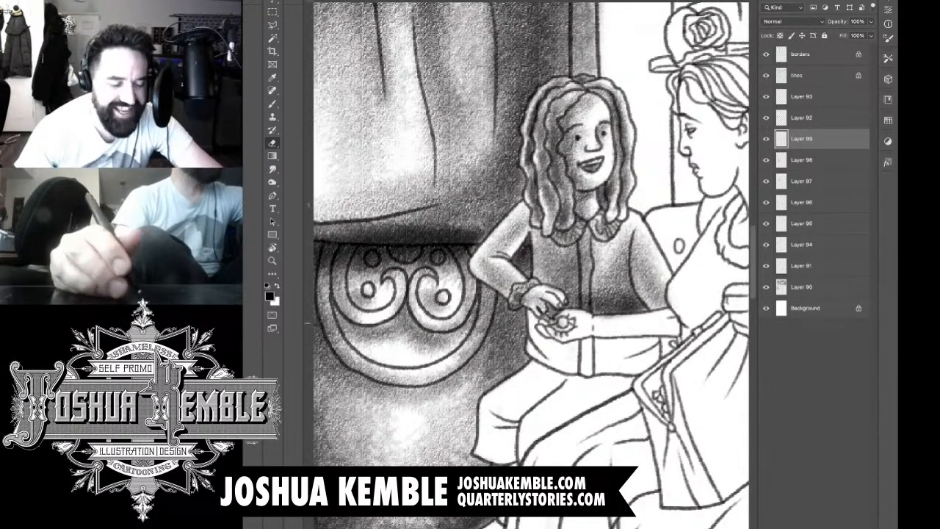
# Step: Shade the child's extended forearm and the open hand holding the ornament
pyautogui.press('b')
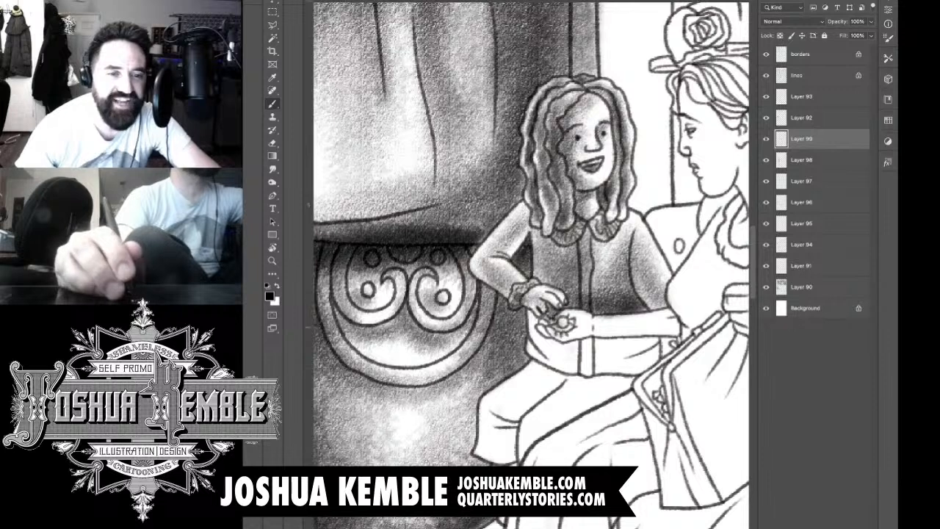
pyautogui.moveTo(555, 328)
pyautogui.mouseDown()
pyautogui.moveTo(680, 326)
pyautogui.moveTo(661, 319)
pyautogui.mouseUp()
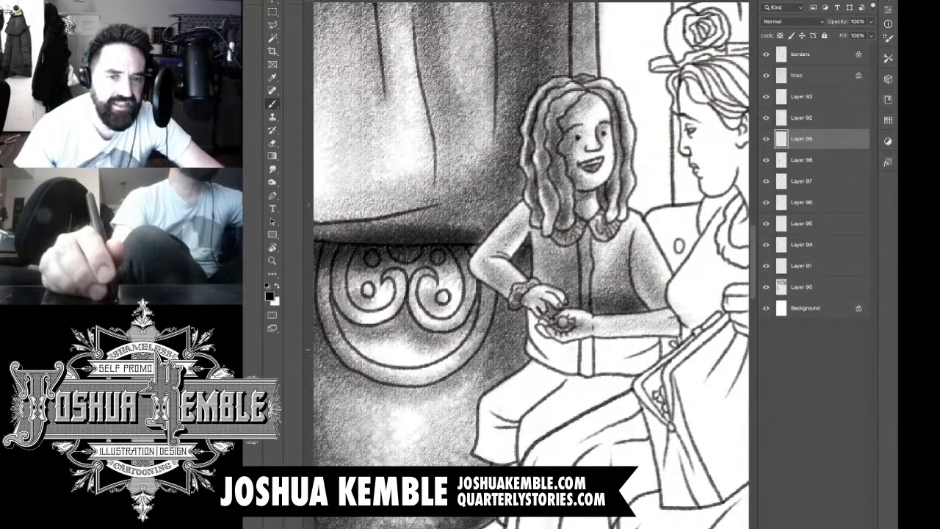
pyautogui.press('e')
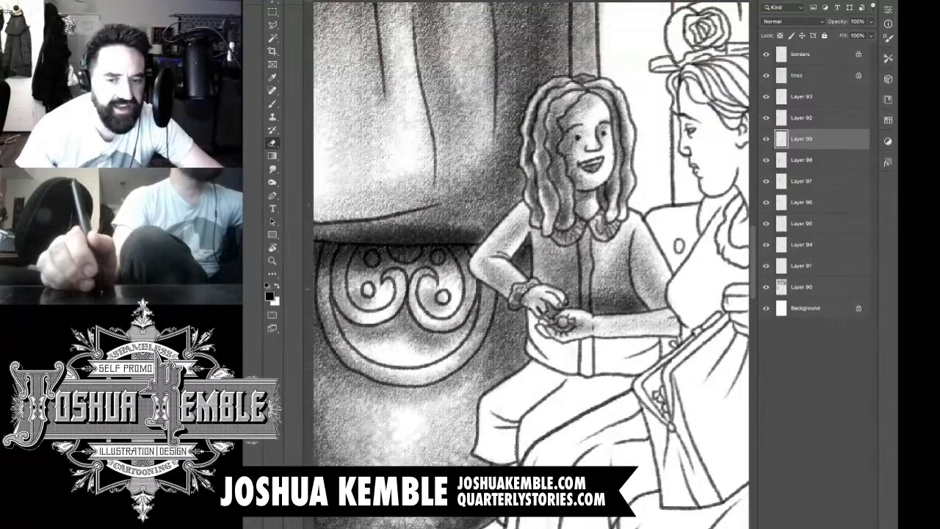
pyautogui.press('b')
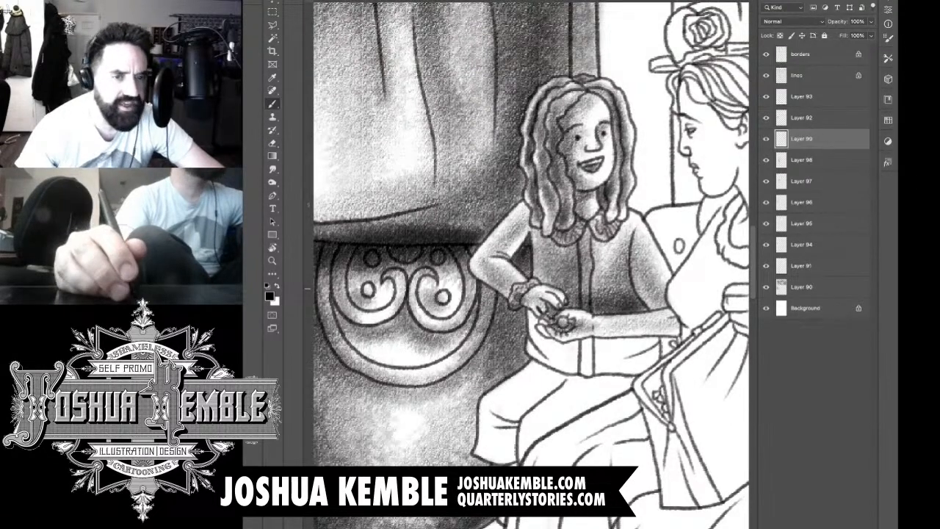
# Step: Add a new layer, shade the child's vest below the forearm, and erase the tone spilled onto the hand and forearm
pyautogui.hotkey('ctrl', 'alt', 'shift', 'n')
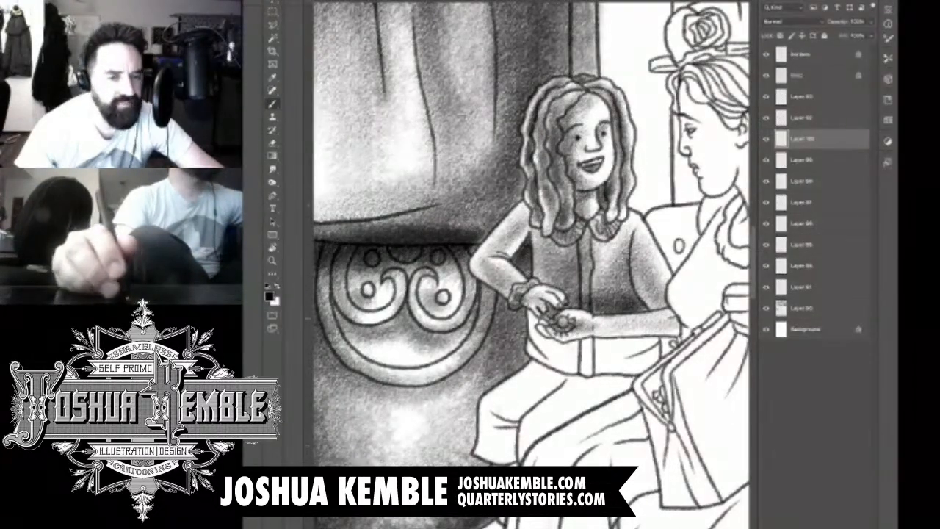
pyautogui.moveTo(537, 323)
pyautogui.mouseDown()
pyautogui.moveTo(552, 344)
pyautogui.moveTo(638, 348)
pyautogui.moveTo(572, 368)
pyautogui.moveTo(552, 363)
pyautogui.moveTo(550, 353)
pyautogui.moveTo(625, 367)
pyautogui.moveTo(604, 370)
pyautogui.moveTo(646, 357)
pyautogui.moveTo(555, 339)
pyautogui.moveTo(542, 362)
pyautogui.mouseUp()
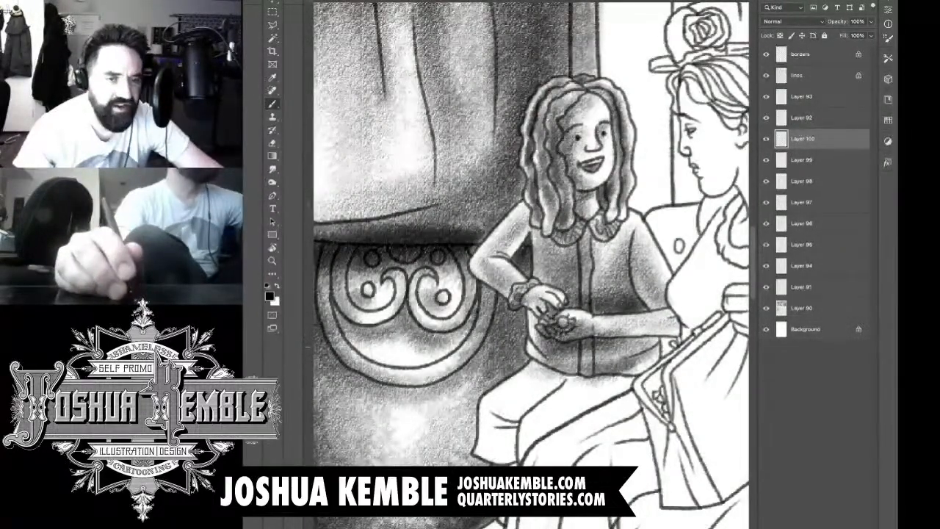
pyautogui.press('e')
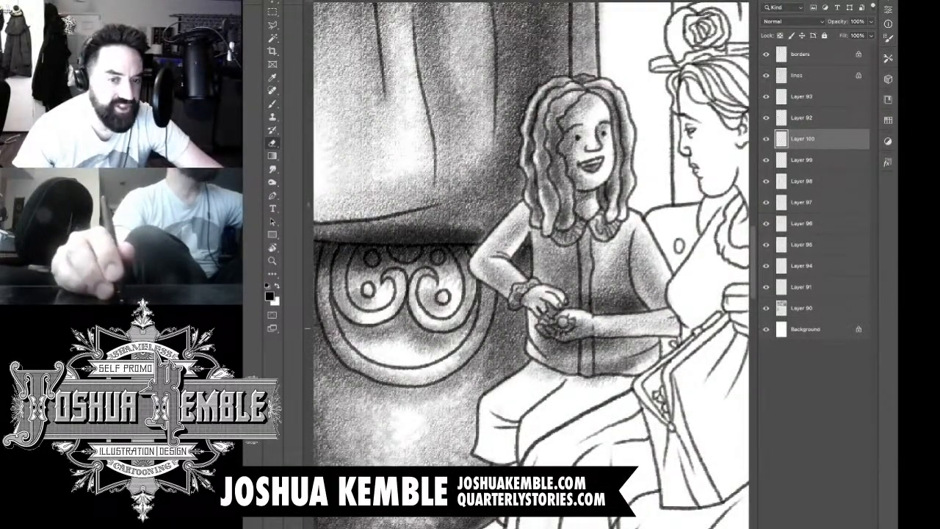
pyautogui.moveTo(543, 325)
pyautogui.mouseDown()
pyautogui.moveTo(562, 334)
pyautogui.moveTo(643, 334)
pyautogui.mouseUp()
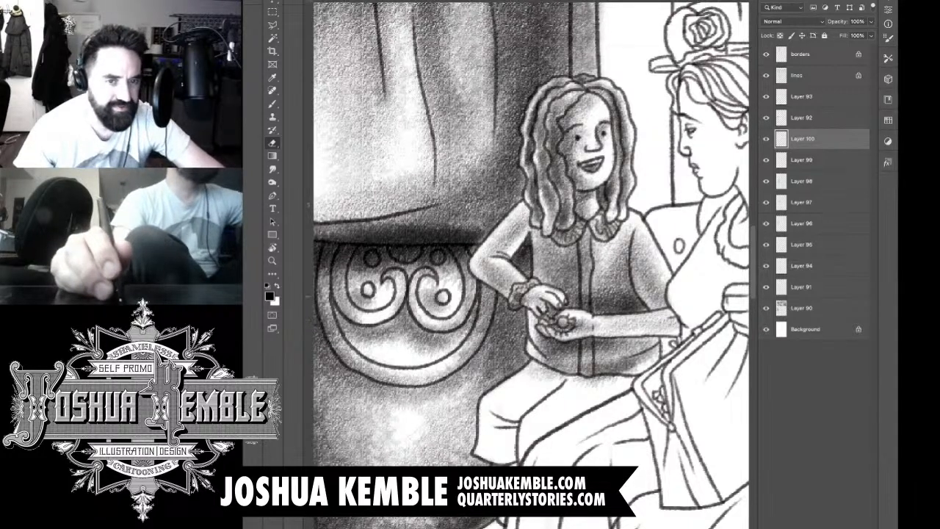
pyautogui.press('b')
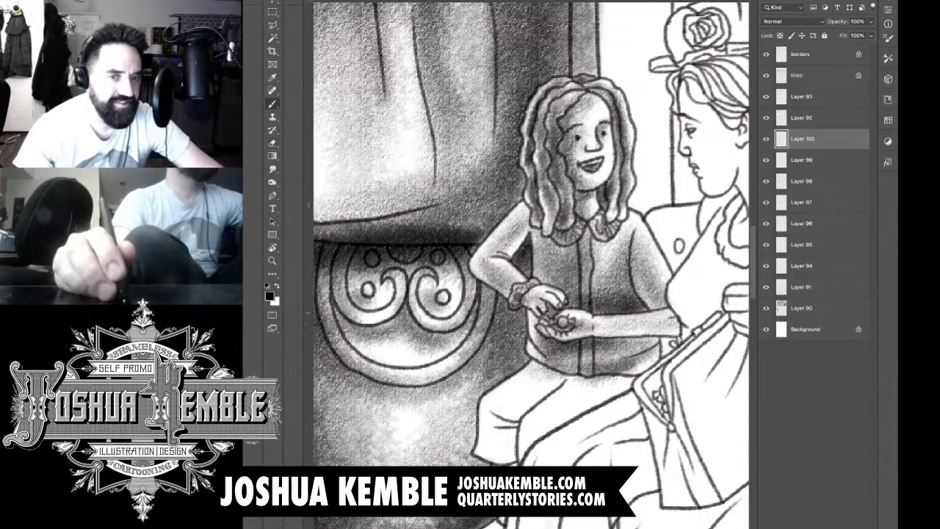
pyautogui.moveTo(645, 308); pyautogui.dragTo(632, 274)
pyautogui.moveTo(641, 339)
pyautogui.mouseDown()
pyautogui.moveTo(602, 340)
pyautogui.moveTo(651, 340)
pyautogui.moveTo(651, 314)
pyautogui.mouseUp()
pyautogui.press('e')
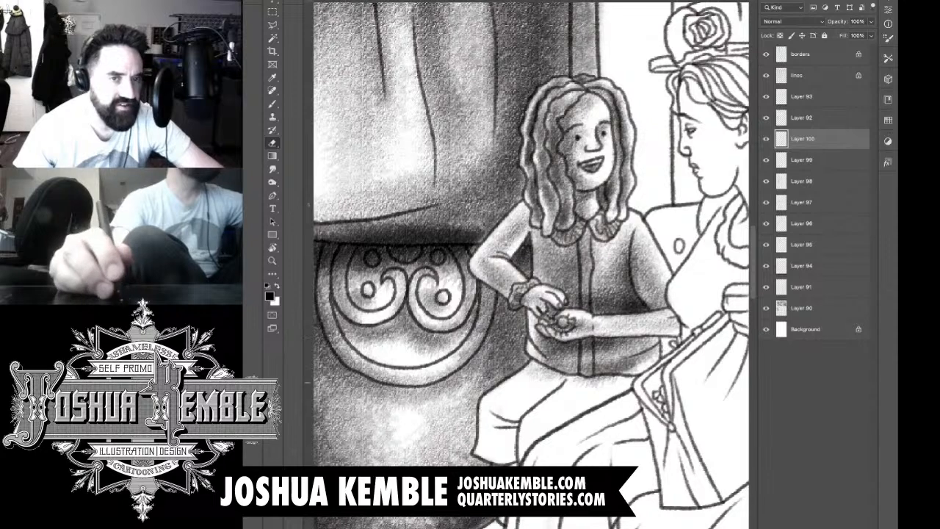
pyautogui.press('b')
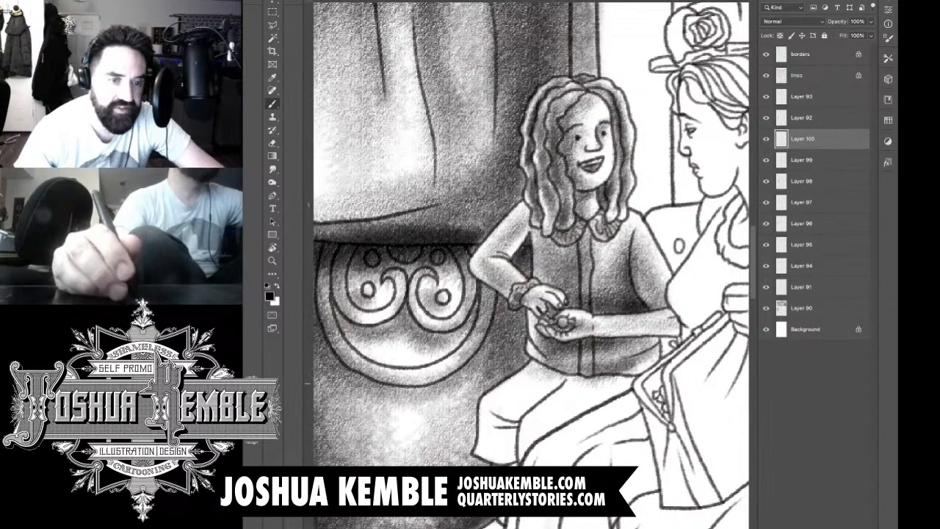
# Step: Shade the child's near trouser leg from hip to cuff, along with the lower leg and shoe
pyautogui.moveTo(529, 309)
pyautogui.mouseDown()
pyautogui.moveTo(580, 264)
pyautogui.moveTo(568, 229)
pyautogui.mouseUp()
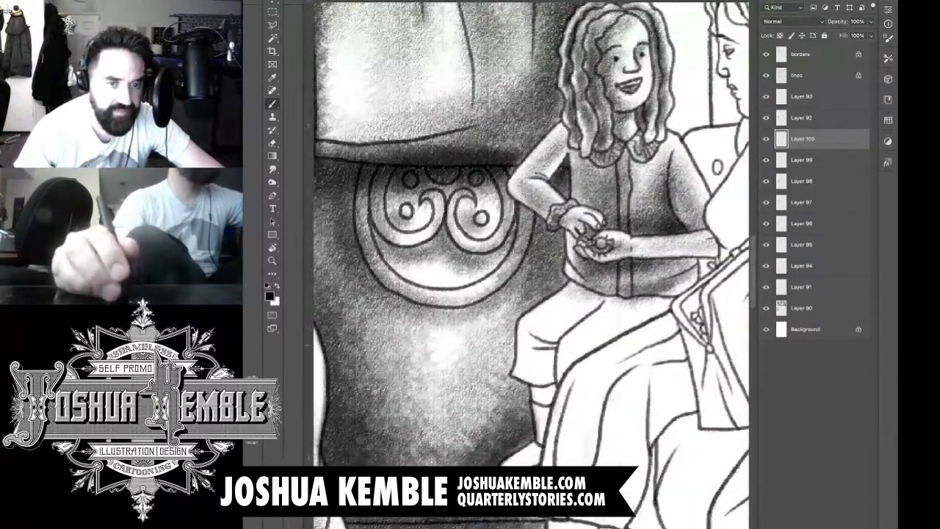
pyautogui.moveTo(549, 316); pyautogui.dragTo(526, 339)
pyautogui.moveTo(577, 297); pyautogui.dragTo(540, 338)
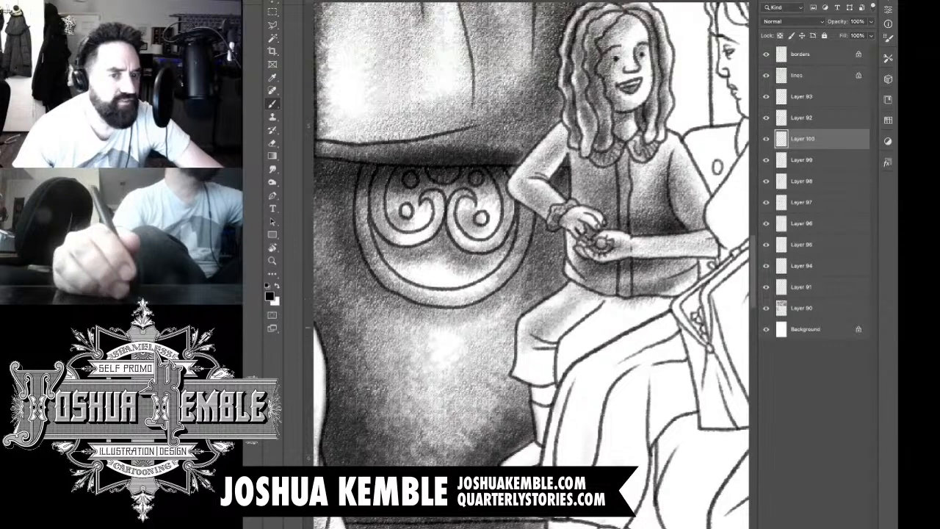
pyautogui.moveTo(611, 293)
pyautogui.mouseDown()
pyautogui.moveTo(540, 363)
pyautogui.moveTo(547, 346)
pyautogui.moveTo(535, 382)
pyautogui.mouseUp()
pyautogui.moveTo(544, 323)
pyautogui.mouseDown()
pyautogui.moveTo(530, 382)
pyautogui.moveTo(535, 367)
pyautogui.moveTo(558, 396)
pyautogui.moveTo(544, 461)
pyautogui.moveTo(537, 457)
pyautogui.moveTo(547, 448)
pyautogui.moveTo(525, 456)
pyautogui.moveTo(552, 444)
pyautogui.moveTo(561, 345)
pyautogui.moveTo(584, 324)
pyautogui.moveTo(656, 300)
pyautogui.mouseUp()
pyautogui.press('e')
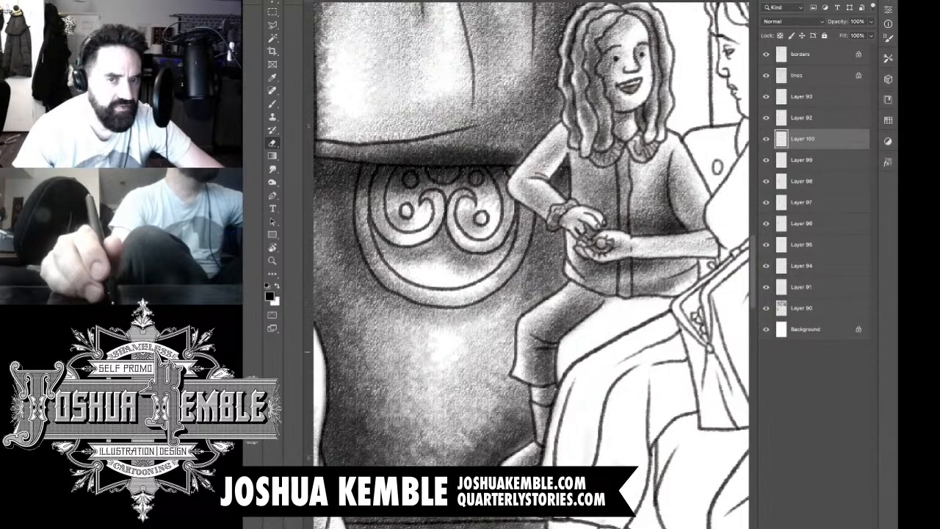
pyautogui.press('b')
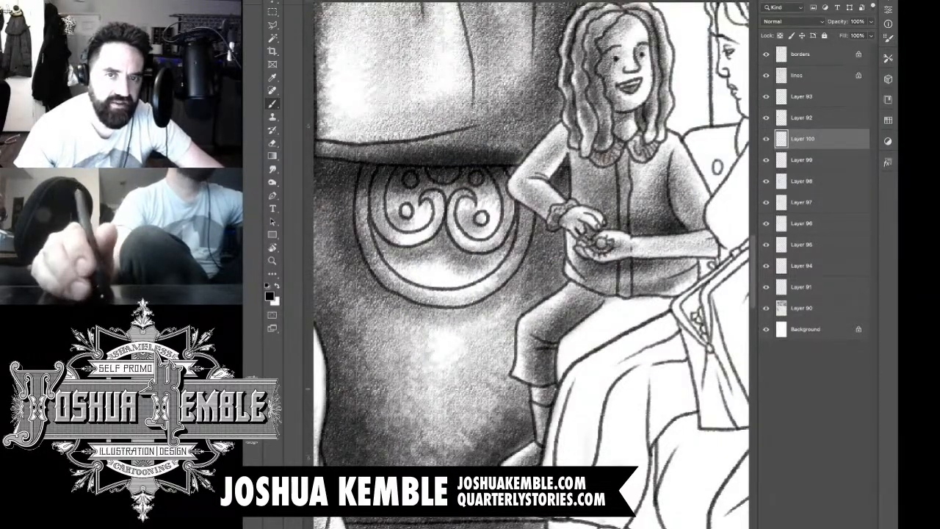
# Step: Add a new layer, shade the small gap between the child's forearm and the woman's bag, and clean up the overflow
pyautogui.hotkey('ctrl', 'shift', 'alt', 'n')
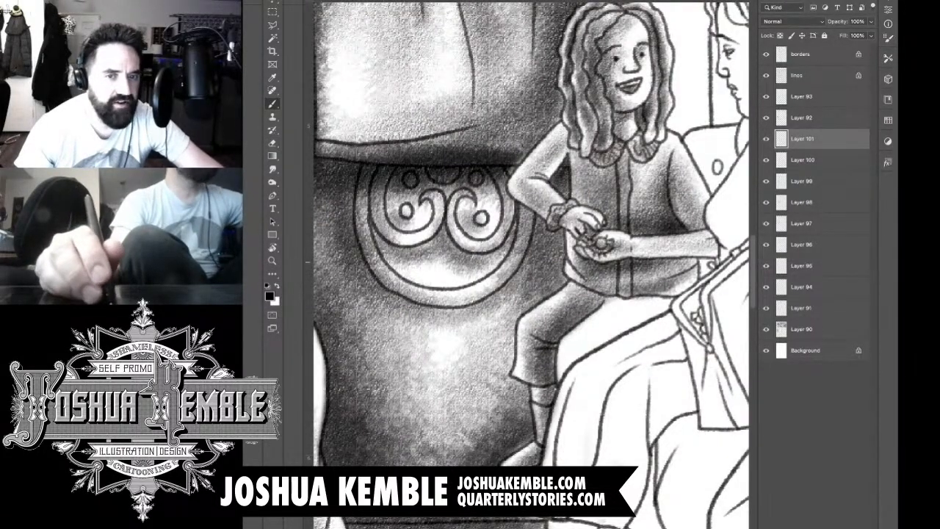
pyautogui.moveTo(714, 262)
pyautogui.mouseDown()
pyautogui.moveTo(700, 266)
pyautogui.moveTo(698, 284)
pyautogui.moveTo(696, 258)
pyautogui.moveTo(698, 279)
pyautogui.moveTo(699, 262)
pyautogui.moveTo(717, 255)
pyautogui.mouseUp()
pyautogui.press('e')
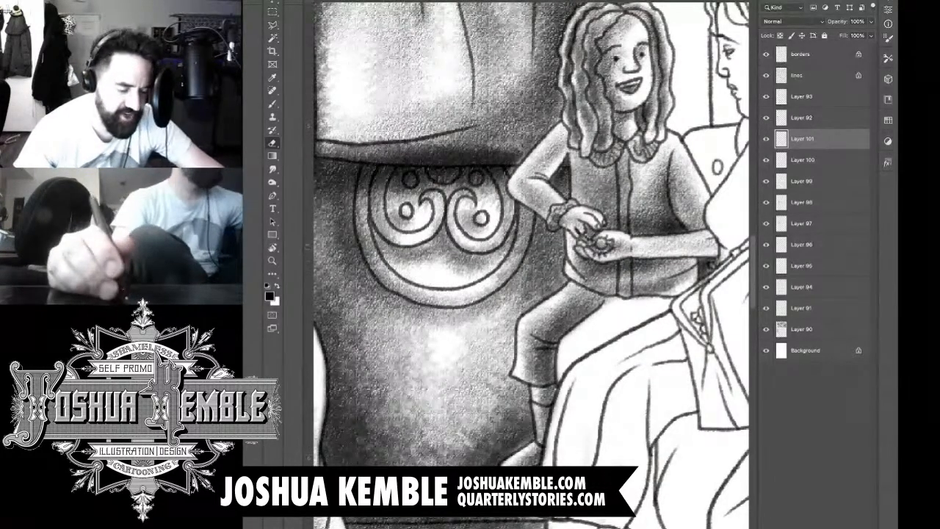
pyautogui.moveTo(699, 289); pyautogui.dragTo(707, 276)
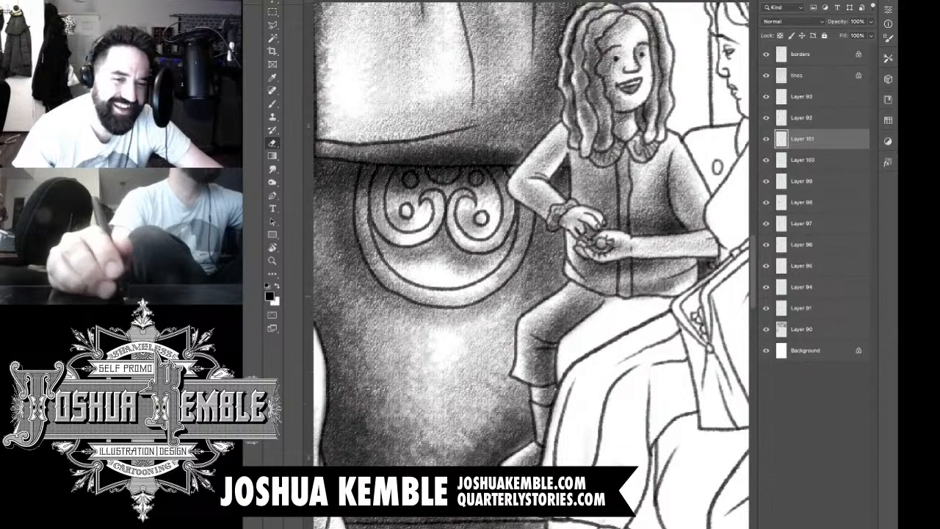
# Step: Shade the child's far trouser leg with a dark edge against the woman's skirt, and erase the tone spilled onto the skirt
pyautogui.press('b')
pyautogui.moveTo(610, 324)
pyautogui.mouseDown()
pyautogui.moveTo(561, 372)
pyautogui.moveTo(635, 305)
pyautogui.mouseUp()
pyautogui.moveTo(576, 339)
pyautogui.mouseDown()
pyautogui.moveTo(638, 302)
pyautogui.moveTo(695, 291)
pyautogui.moveTo(592, 346)
pyautogui.moveTo(664, 312)
pyautogui.moveTo(588, 364)
pyautogui.mouseUp()
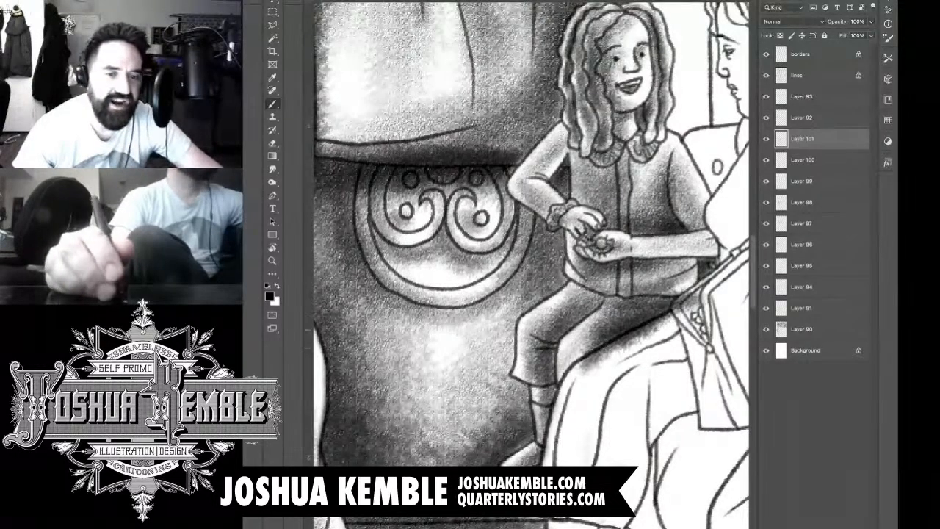
pyautogui.moveTo(603, 330); pyautogui.dragTo(559, 382)
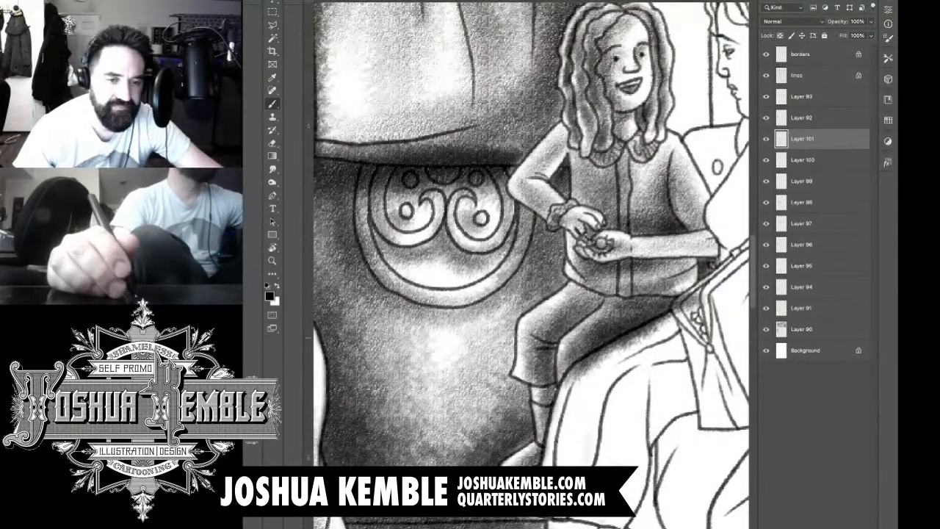
pyautogui.moveTo(634, 329); pyautogui.dragTo(685, 307)
pyautogui.press('e')
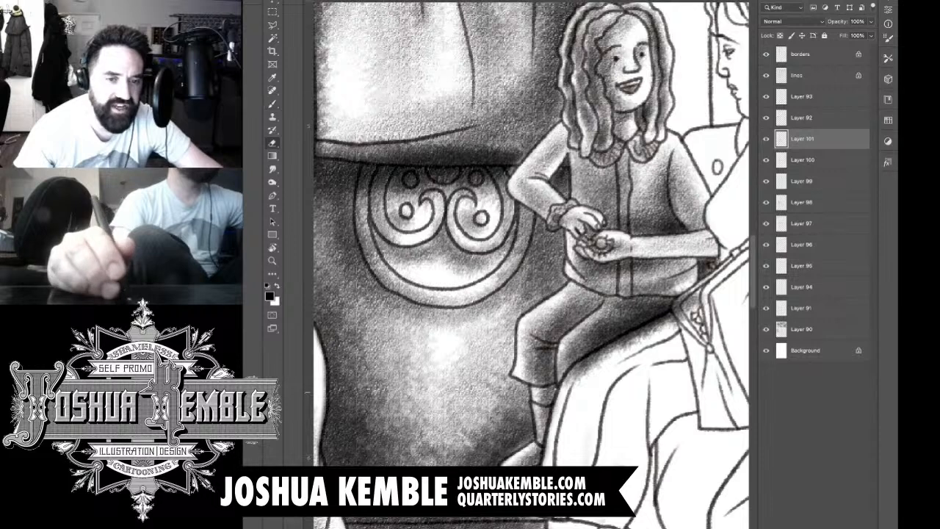
pyautogui.moveTo(595, 360)
pyautogui.mouseDown()
pyautogui.moveTo(569, 382)
pyautogui.moveTo(672, 321)
pyautogui.moveTo(707, 278)
pyautogui.moveTo(606, 293)
pyautogui.mouseUp()
# Step: Add a new layer and shade the first curtain folds behind the front of the woman's hat in the second-row panel
pyautogui.scroll(-5, 704, 275)
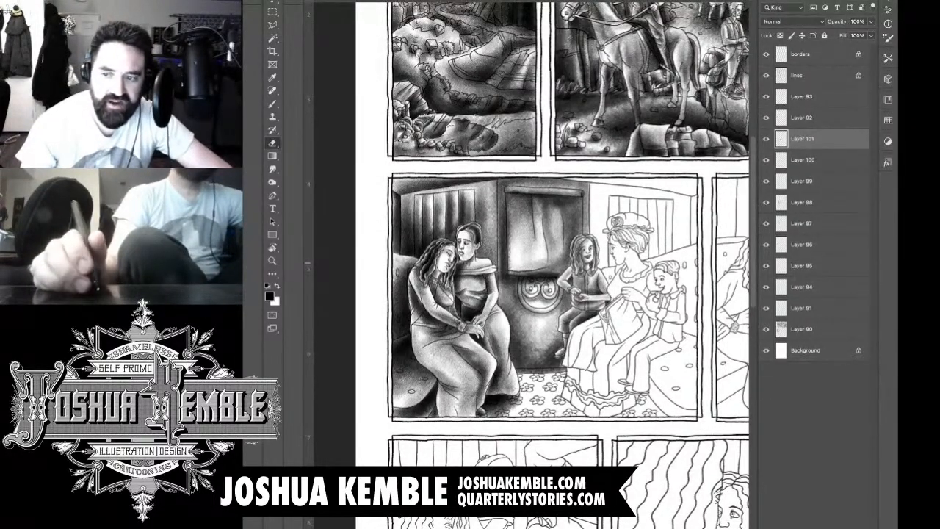
pyautogui.hotkey('ctrl', 'shift', 'alt', 'n')
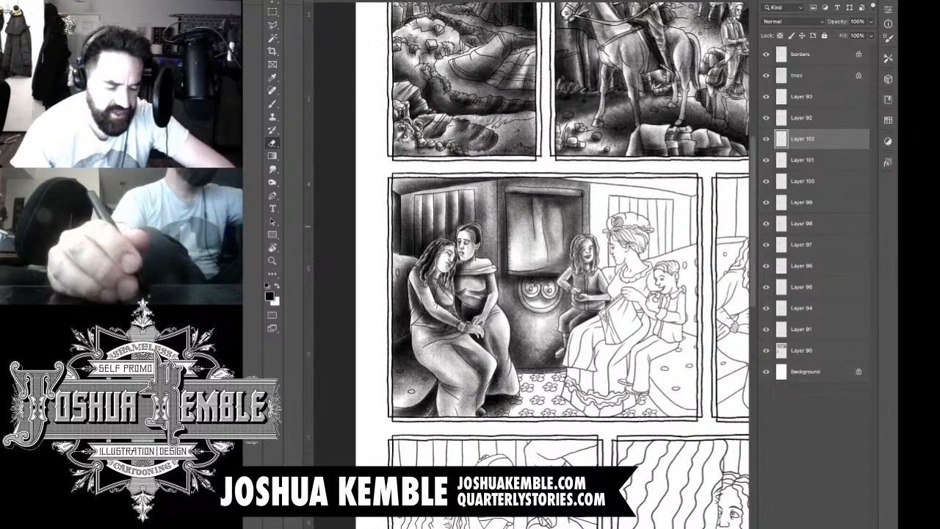
pyautogui.scroll(5, 663, 228)
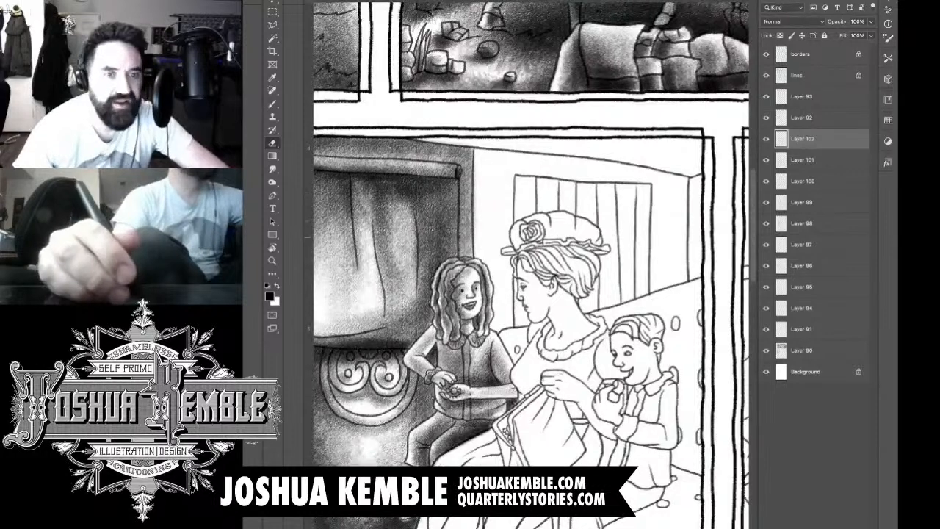
pyautogui.press('b')
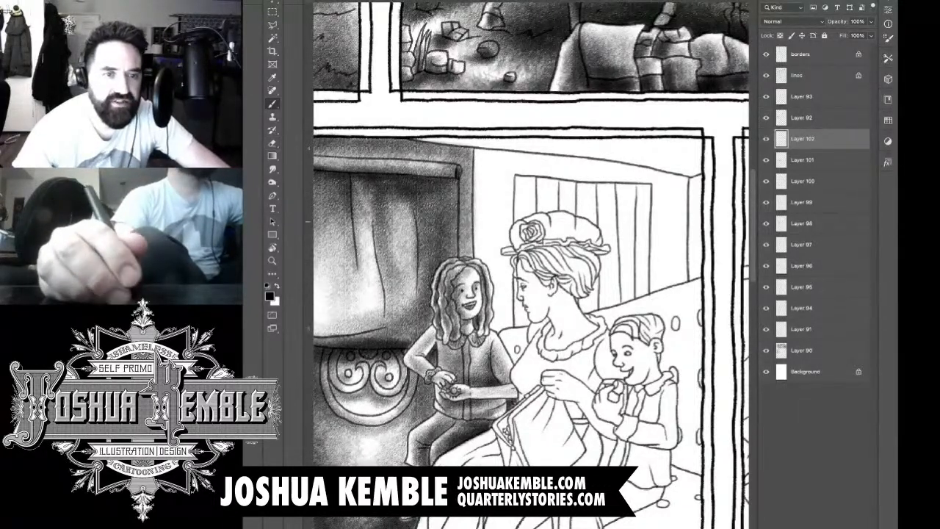
pyautogui.moveTo(521, 189); pyautogui.dragTo(521, 253)
pyautogui.moveTo(520, 178); pyautogui.dragTo(518, 327)
pyautogui.moveTo(522, 188); pyautogui.dragTo(518, 320)
pyautogui.moveTo(521, 223); pyautogui.dragTo(519, 348)
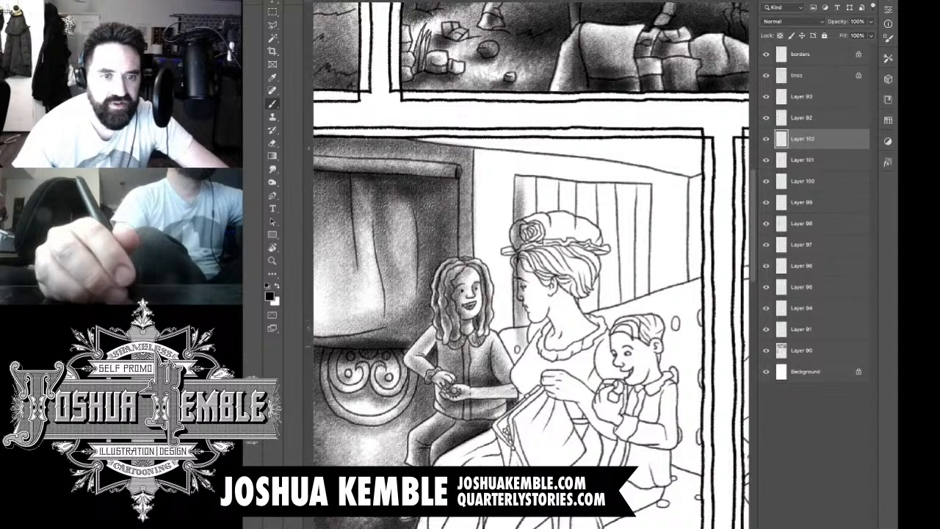
pyautogui.moveTo(520, 178)
pyautogui.mouseDown()
pyautogui.moveTo(526, 334)
pyautogui.moveTo(543, 237)
pyautogui.mouseUp()
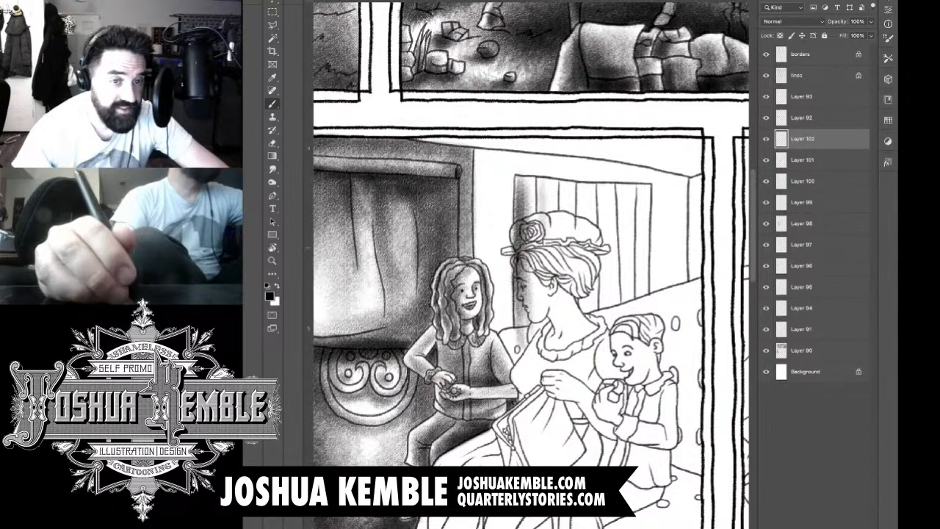
pyautogui.moveTo(542, 179); pyautogui.dragTo(541, 256)
pyautogui.moveTo(541, 180); pyautogui.dragTo(541, 238)
pyautogui.moveTo(545, 179)
pyautogui.mouseDown()
pyautogui.moveTo(545, 259)
pyautogui.moveTo(566, 226)
pyautogui.moveTo(564, 245)
pyautogui.moveTo(569, 233)
pyautogui.mouseUp()
# Step: Shade the middle curtain folds behind the back of the woman's hat and hair, darkening them down to the seat back
pyautogui.moveTo(580, 188); pyautogui.dragTo(580, 276)
pyautogui.moveTo(578, 218)
pyautogui.mouseDown()
pyautogui.moveTo(577, 322)
pyautogui.moveTo(582, 312)
pyautogui.mouseUp()
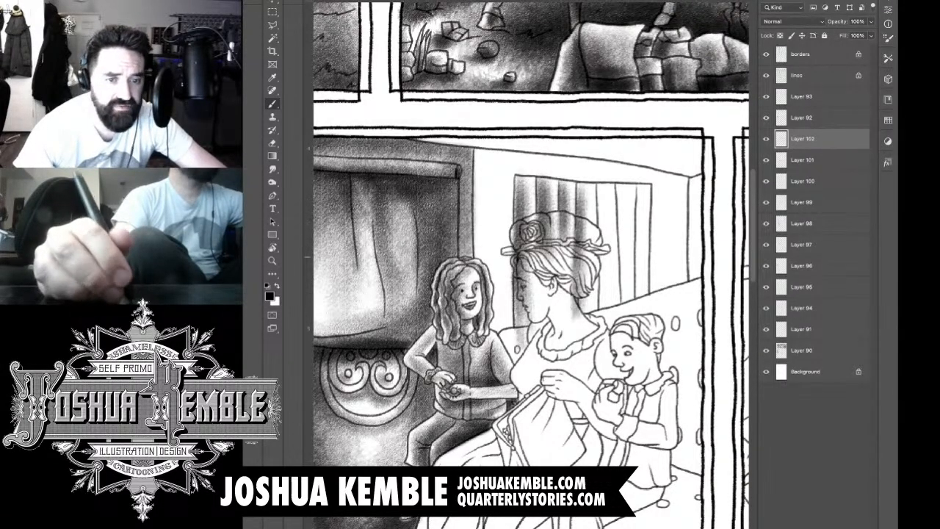
pyautogui.moveTo(581, 242); pyautogui.dragTo(581, 335)
pyautogui.moveTo(588, 190); pyautogui.dragTo(581, 338)
pyautogui.moveTo(584, 258); pyautogui.dragTo(584, 330)
pyautogui.moveTo(590, 265); pyautogui.dragTo(583, 337)
pyautogui.moveTo(579, 247); pyautogui.dragTo(579, 333)
pyautogui.moveTo(583, 216); pyautogui.dragTo(583, 247)
pyautogui.moveTo(586, 183)
pyautogui.mouseDown()
pyautogui.moveTo(586, 255)
pyautogui.moveTo(604, 308)
pyautogui.mouseUp()
pyautogui.moveTo(602, 200); pyautogui.dragTo(603, 284)
pyautogui.moveTo(600, 280); pyautogui.dragTo(600, 335)
pyautogui.moveTo(604, 242); pyautogui.dragTo(604, 326)
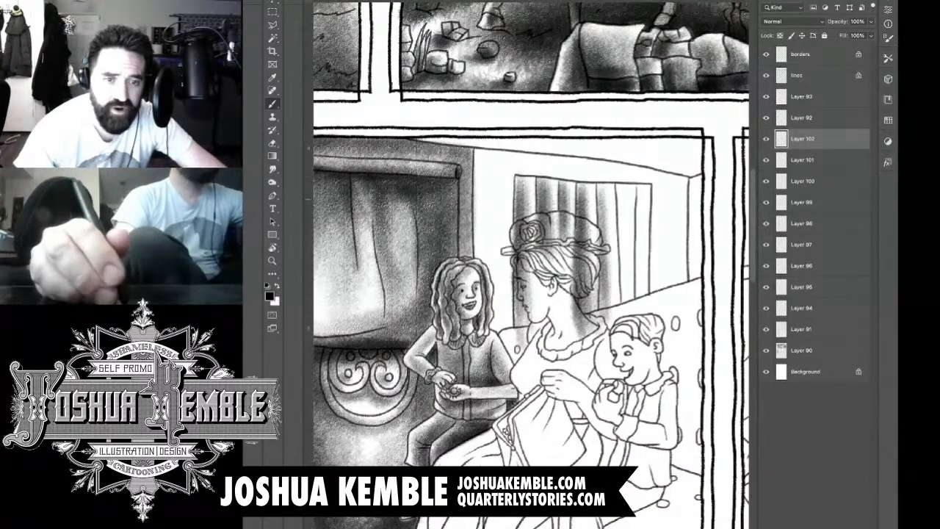
pyautogui.moveTo(604, 282)
pyautogui.mouseDown()
pyautogui.moveTo(604, 340)
pyautogui.moveTo(605, 322)
pyautogui.mouseUp()
pyautogui.moveTo(607, 241); pyautogui.dragTo(610, 326)
# Step: Shade the last curtain folds beyond the woman's hat, from the top edge down to the seat back
pyautogui.moveTo(611, 208)
pyautogui.mouseDown()
pyautogui.moveTo(615, 341)
pyautogui.moveTo(626, 300)
pyautogui.mouseUp()
pyautogui.moveTo(625, 183); pyautogui.dragTo(624, 258)
pyautogui.moveTo(626, 190); pyautogui.dragTo(626, 307)
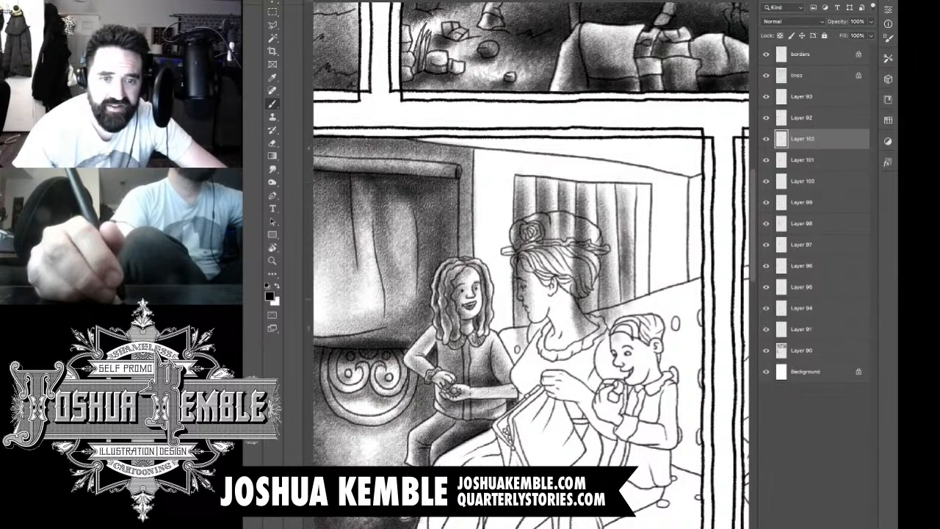
pyautogui.moveTo(624, 272); pyautogui.dragTo(625, 316)
pyautogui.moveTo(622, 201); pyautogui.dragTo(622, 309)
pyautogui.moveTo(623, 192); pyautogui.dragTo(623, 322)
pyautogui.moveTo(639, 189); pyautogui.dragTo(641, 313)
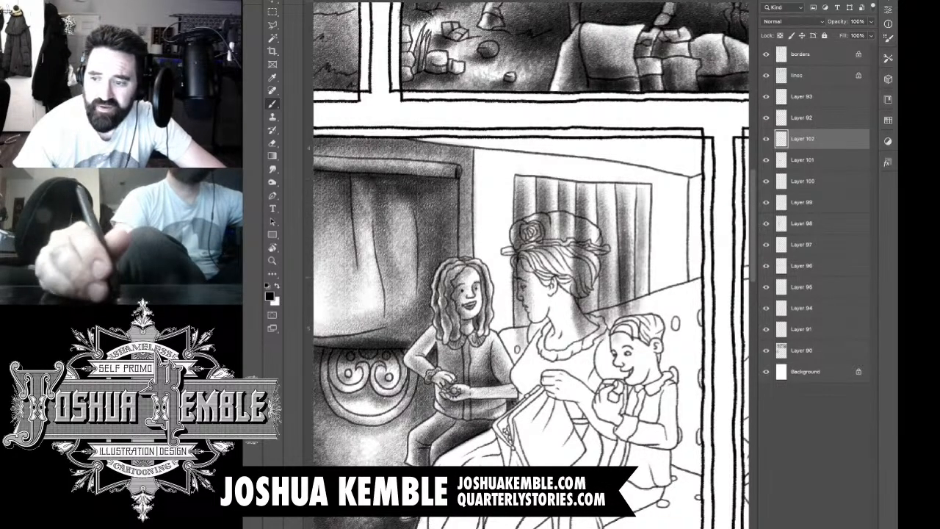
pyautogui.moveTo(641, 249); pyautogui.dragTo(641, 324)
pyautogui.moveTo(638, 204); pyautogui.dragTo(638, 319)
pyautogui.moveTo(641, 224); pyautogui.dragTo(641, 325)
pyautogui.moveTo(641, 272); pyautogui.dragTo(641, 317)
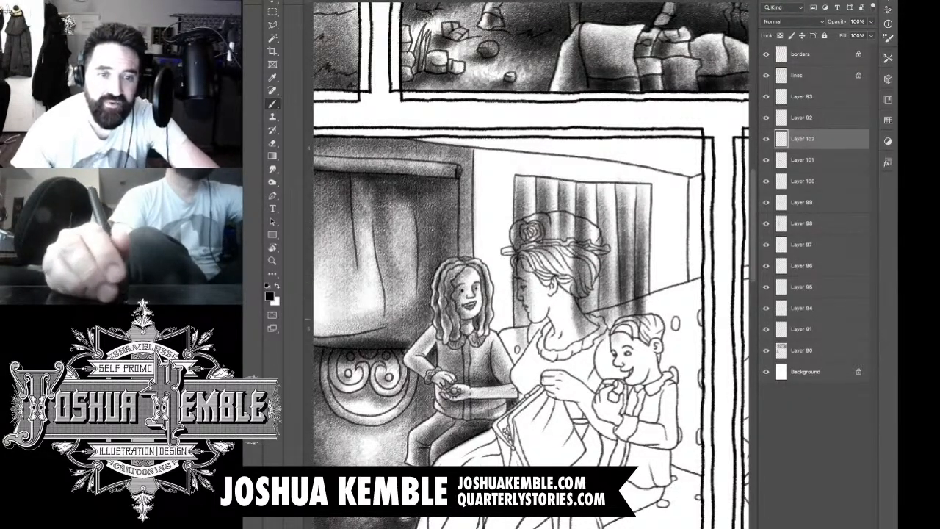
# Step: Darken the curtain's lower edge along the seat back and the area around the woman's face and neck
pyautogui.moveTo(632, 288)
pyautogui.mouseDown()
pyautogui.moveTo(593, 319)
pyautogui.moveTo(571, 322)
pyautogui.moveTo(650, 296)
pyautogui.moveTo(571, 313)
pyautogui.mouseUp()
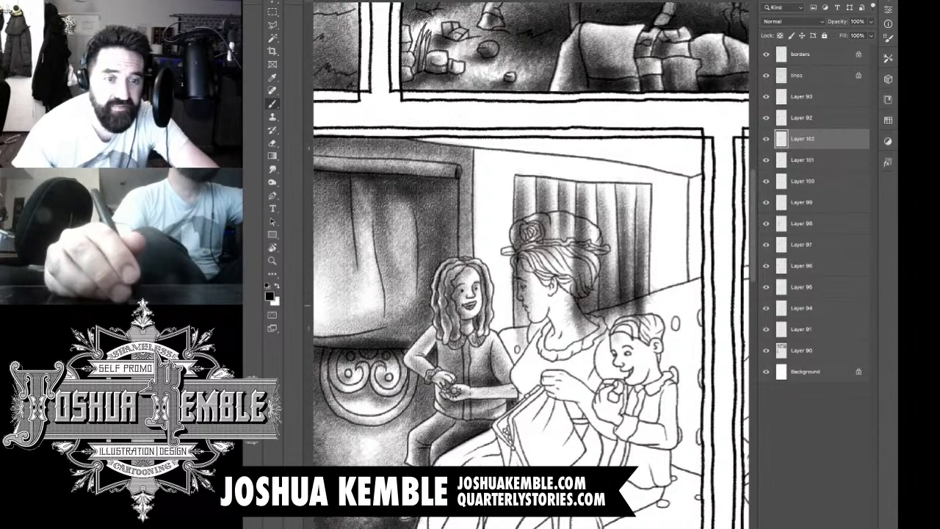
pyautogui.moveTo(617, 254)
pyautogui.mouseDown()
pyautogui.moveTo(533, 313)
pyautogui.moveTo(537, 326)
pyautogui.mouseUp()
pyautogui.moveTo(563, 277)
pyautogui.mouseDown()
pyautogui.moveTo(507, 342)
pyautogui.moveTo(522, 341)
pyautogui.mouseUp()
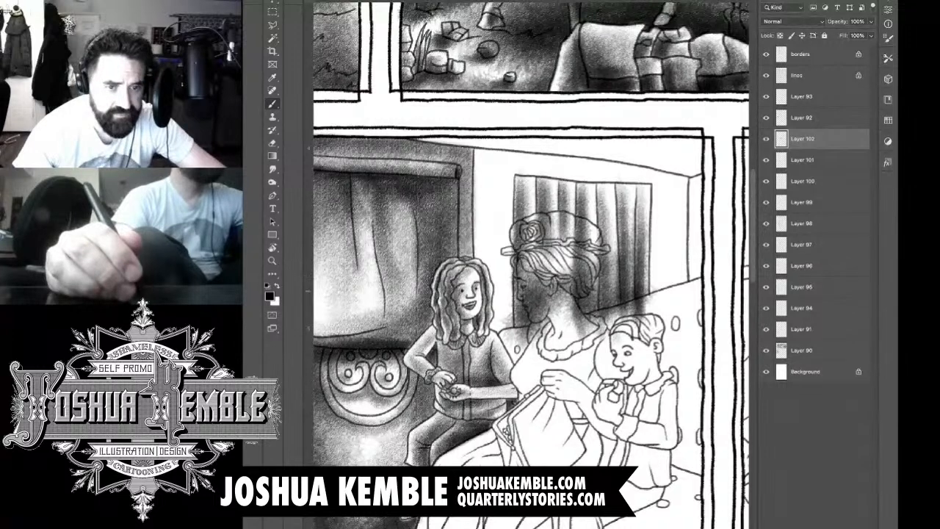
# Step: Erase the tone spilled over the woman's face, hat and hair and the wall edge beside the curtain
pyautogui.press('super+plus')
pyautogui.press('super+plus')
pyautogui.press('e')
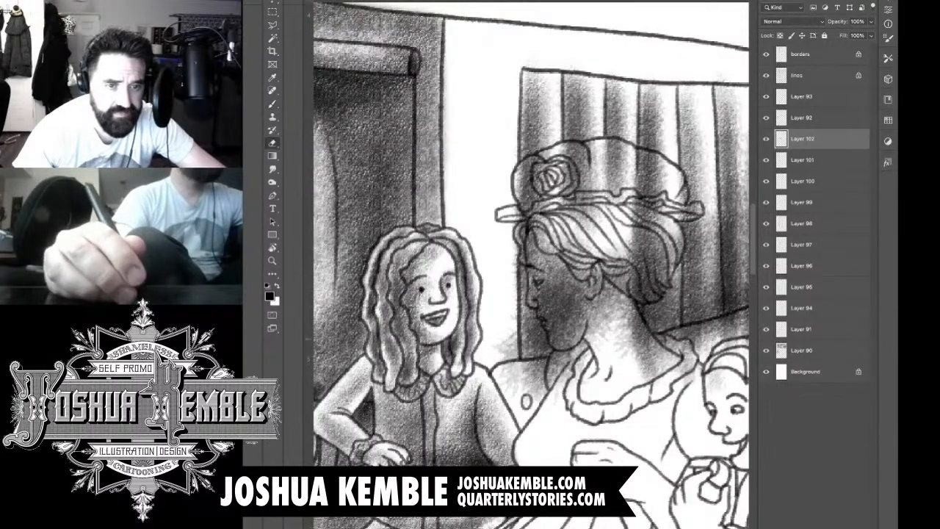
pyautogui.moveTo(509, 318)
pyautogui.mouseDown()
pyautogui.moveTo(512, 361)
pyautogui.moveTo(515, 354)
pyautogui.mouseUp()
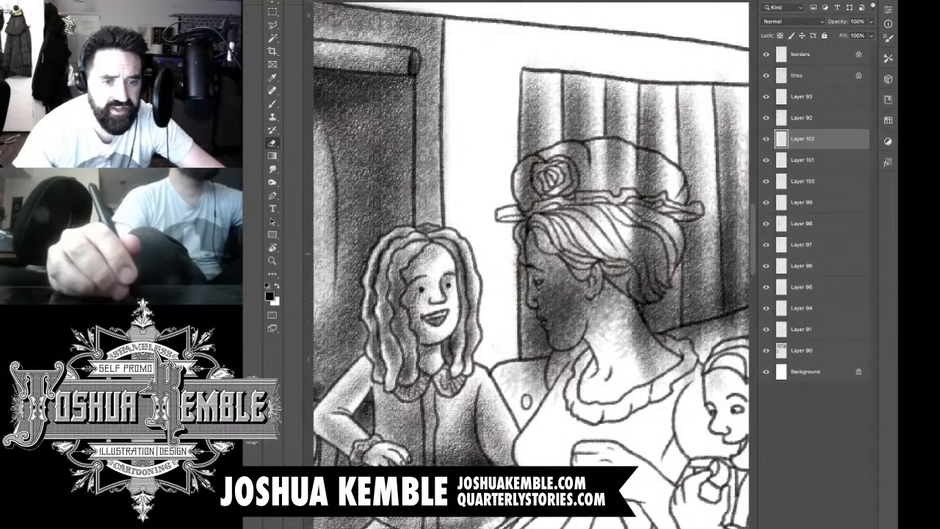
pyautogui.moveTo(515, 286); pyautogui.dragTo(518, 237)
pyautogui.moveTo(507, 378)
pyautogui.mouseDown()
pyautogui.moveTo(548, 372)
pyautogui.moveTo(558, 360)
pyautogui.moveTo(553, 378)
pyautogui.moveTo(577, 360)
pyautogui.moveTo(547, 323)
pyautogui.moveTo(555, 345)
pyautogui.moveTo(548, 309)
pyautogui.moveTo(545, 328)
pyautogui.moveTo(540, 295)
pyautogui.moveTo(534, 301)
pyautogui.moveTo(537, 253)
pyautogui.moveTo(526, 221)
pyautogui.moveTo(535, 156)
pyautogui.moveTo(624, 151)
pyautogui.moveTo(683, 188)
pyautogui.moveTo(694, 218)
pyautogui.moveTo(661, 217)
pyautogui.moveTo(665, 246)
pyautogui.moveTo(673, 253)
pyautogui.moveTo(681, 243)
pyautogui.moveTo(652, 294)
pyautogui.moveTo(639, 292)
pyautogui.moveTo(638, 276)
pyautogui.moveTo(648, 213)
pyautogui.moveTo(632, 235)
pyautogui.moveTo(645, 180)
pyautogui.moveTo(595, 177)
pyautogui.moveTo(547, 206)
pyautogui.moveTo(538, 224)
pyautogui.moveTo(580, 294)
pyautogui.moveTo(559, 316)
pyautogui.moveTo(569, 319)
pyautogui.moveTo(532, 309)
pyautogui.moveTo(581, 305)
pyautogui.moveTo(588, 342)
pyautogui.moveTo(597, 316)
pyautogui.moveTo(626, 351)
pyautogui.mouseUp()
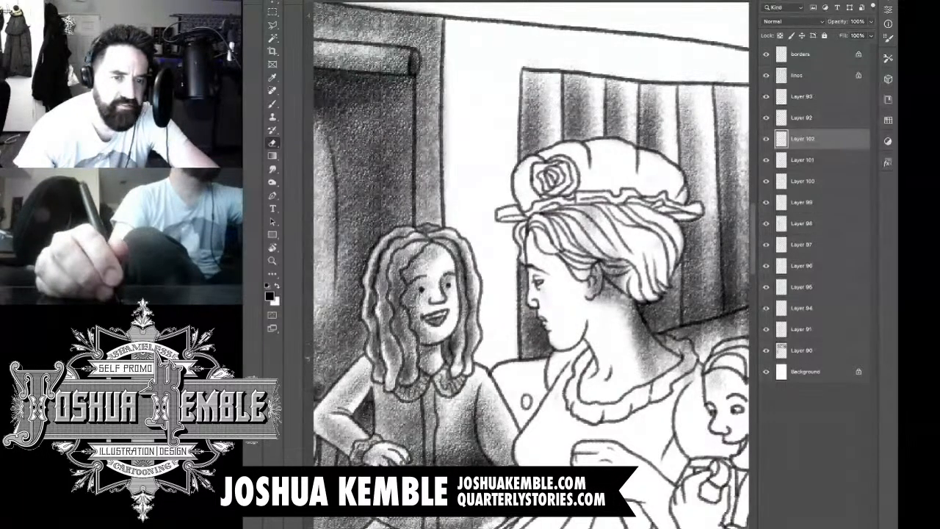
# Step: Erase the tone spilled below the curtain onto the seat back and over the wall beyond its far edge
pyautogui.moveTo(626, 308)
pyautogui.mouseDown()
pyautogui.moveTo(643, 349)
pyautogui.moveTo(632, 301)
pyautogui.moveTo(650, 338)
pyautogui.moveTo(665, 352)
pyautogui.moveTo(672, 344)
pyautogui.moveTo(687, 352)
pyautogui.moveTo(694, 374)
pyautogui.moveTo(650, 368)
pyautogui.moveTo(639, 353)
pyautogui.moveTo(597, 266)
pyautogui.moveTo(589, 220)
pyautogui.mouseUp()
pyautogui.moveTo(647, 330); pyautogui.dragTo(557, 309)
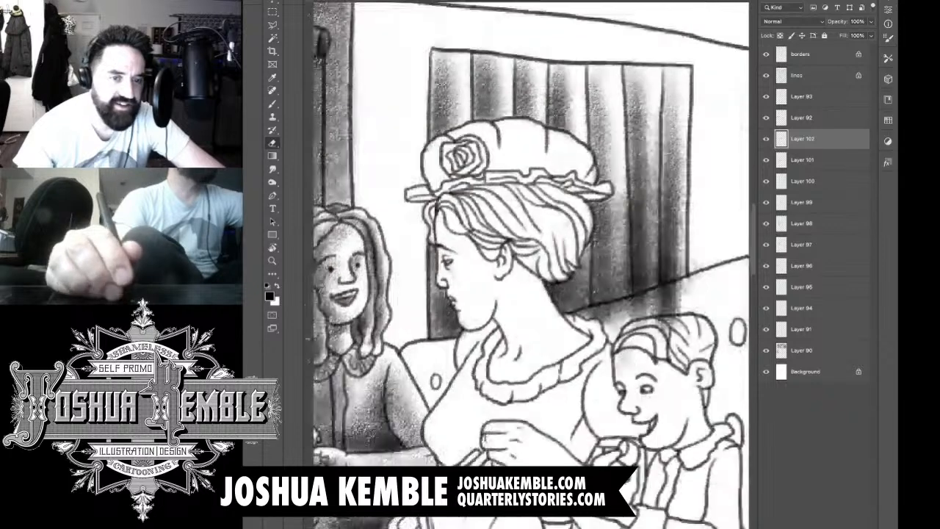
pyautogui.moveTo(621, 327)
pyautogui.mouseDown()
pyautogui.moveTo(597, 316)
pyautogui.moveTo(669, 290)
pyautogui.moveTo(691, 294)
pyautogui.moveTo(676, 285)
pyautogui.moveTo(668, 309)
pyautogui.moveTo(698, 266)
pyautogui.mouseUp()
pyautogui.moveTo(679, 324)
pyautogui.mouseDown()
pyautogui.moveTo(661, 335)
pyautogui.moveTo(636, 327)
pyautogui.moveTo(626, 369)
pyautogui.mouseUp()
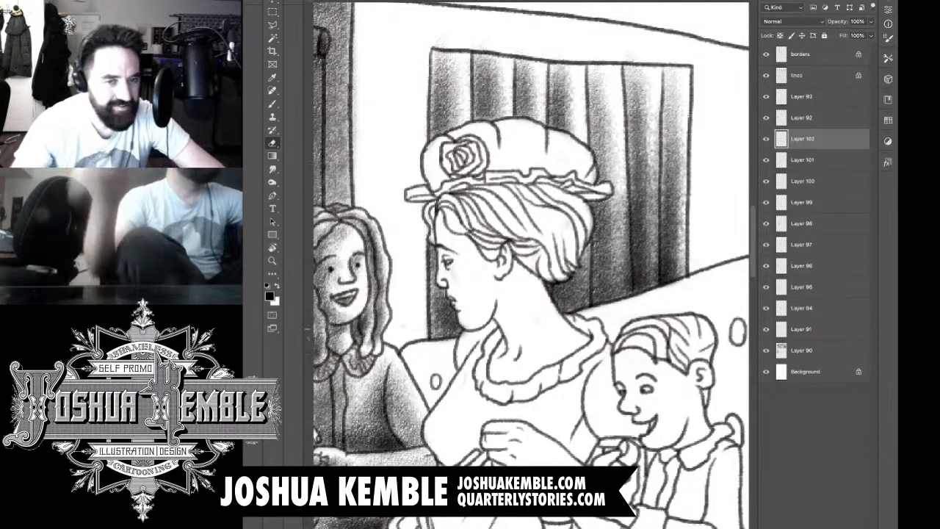
pyautogui.press('super+minus')
pyautogui.press('super+minus')
pyautogui.press('super+minus')
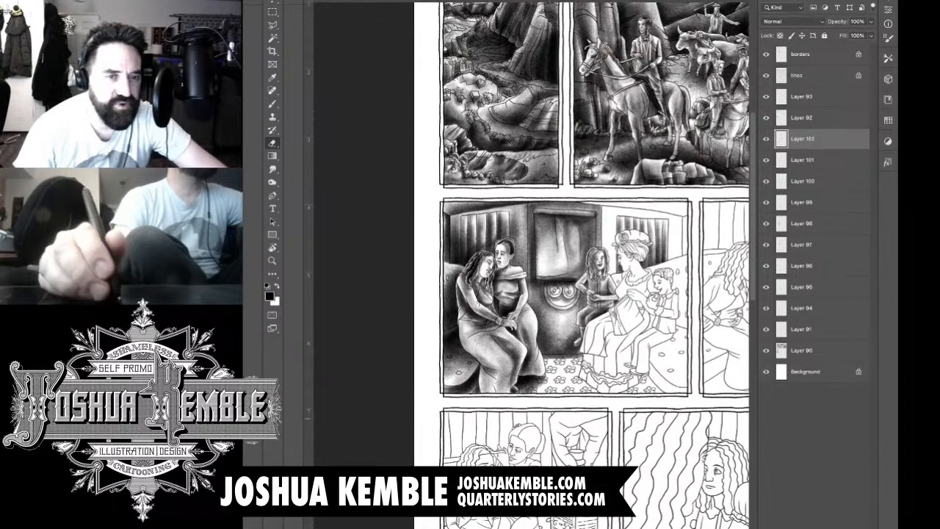
# Step: Add a new layer and shade the wall strip between the window frame and the curtain with vertical strokes
pyautogui.hotkey('ctrl', 'shift', 'alt', 'n')
pyautogui.scroll(4, 626, 215)
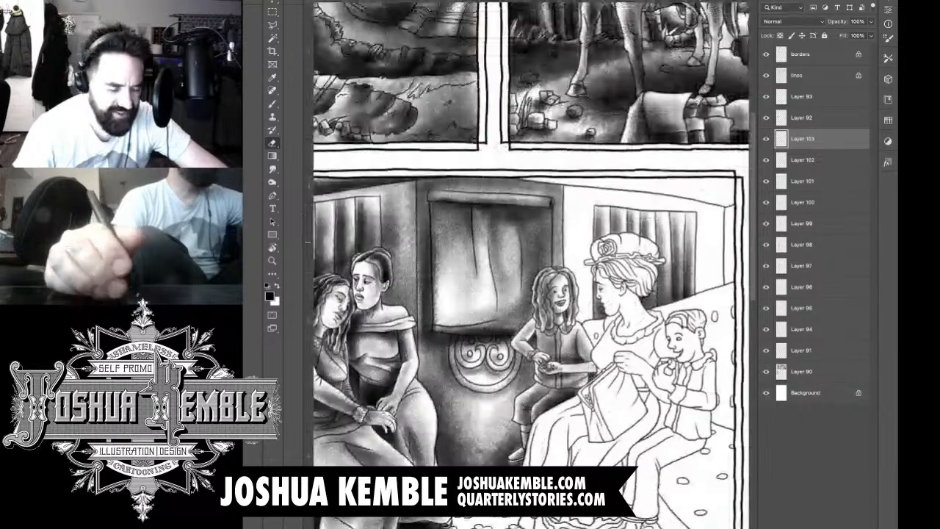
pyautogui.moveTo(627, 215); pyautogui.dragTo(578, 234)
pyautogui.scroll(2, 589, 236)
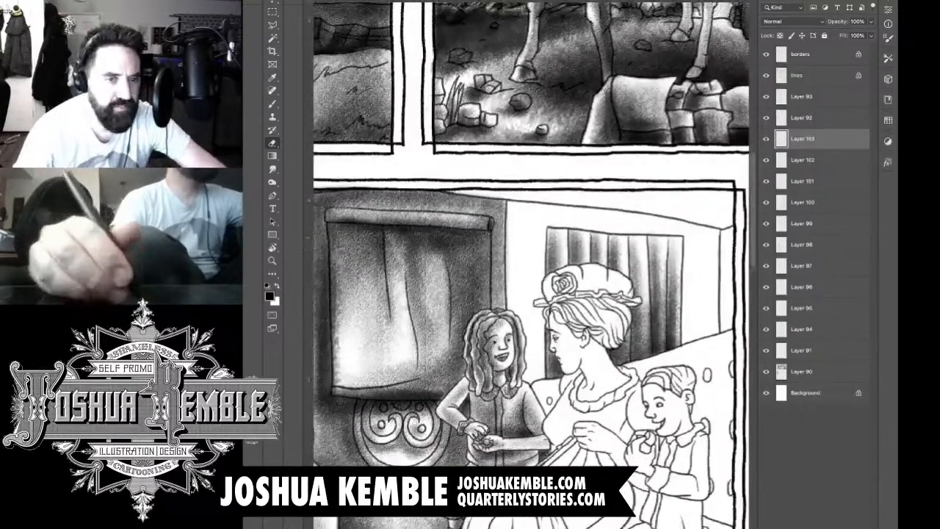
pyautogui.press('b')
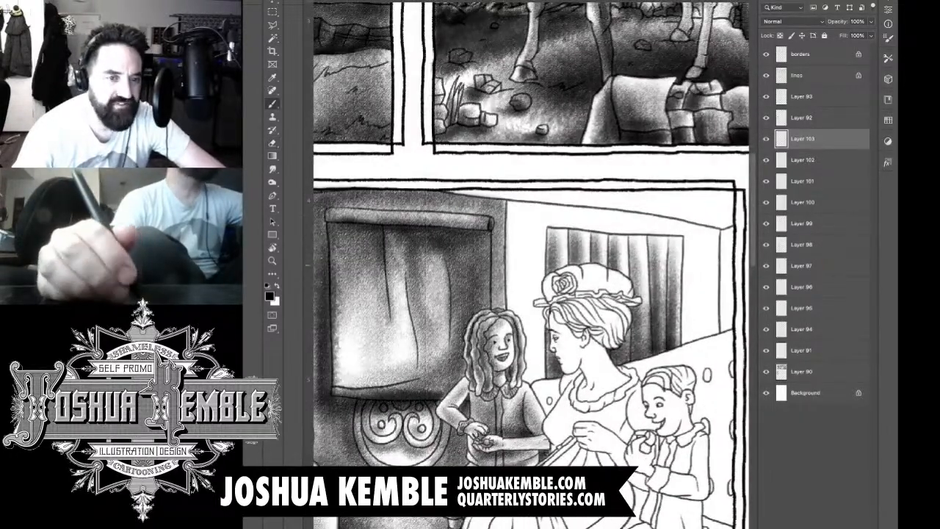
pyautogui.moveTo(510, 195); pyautogui.dragTo(513, 382)
pyautogui.moveTo(518, 220); pyautogui.dragTo(517, 422)
pyautogui.moveTo(522, 213); pyautogui.dragTo(523, 314)
pyautogui.moveTo(532, 240); pyautogui.dragTo(532, 416)
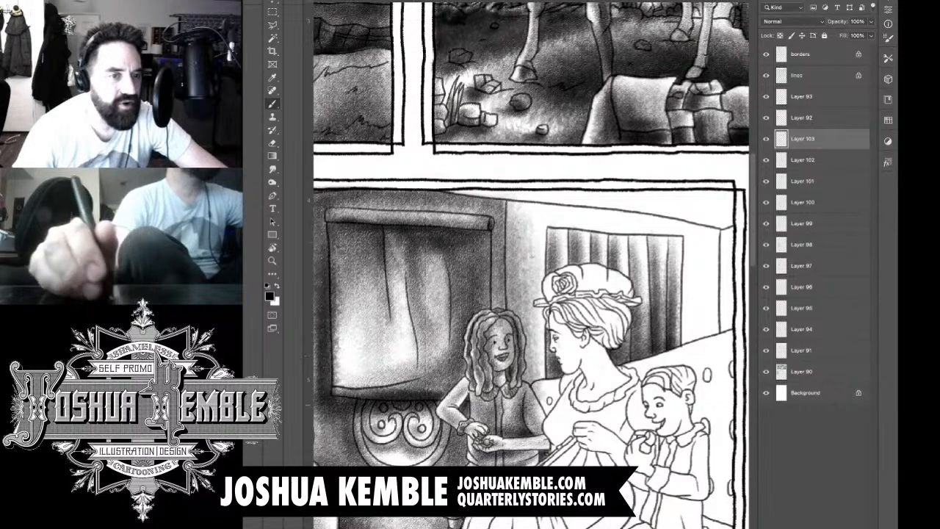
pyautogui.moveTo(537, 216); pyautogui.dragTo(537, 339)
pyautogui.moveTo(543, 248); pyautogui.dragTo(546, 420)
pyautogui.moveTo(470, 294)
pyautogui.mouseDown()
pyautogui.moveTo(693, 309)
pyautogui.moveTo(467, 303)
pyautogui.mouseUp()
# Step: Shade the wall above the curtain and the wall section beyond it, down to the seat back
pyautogui.moveTo(545, 225); pyautogui.dragTo(644, 237)
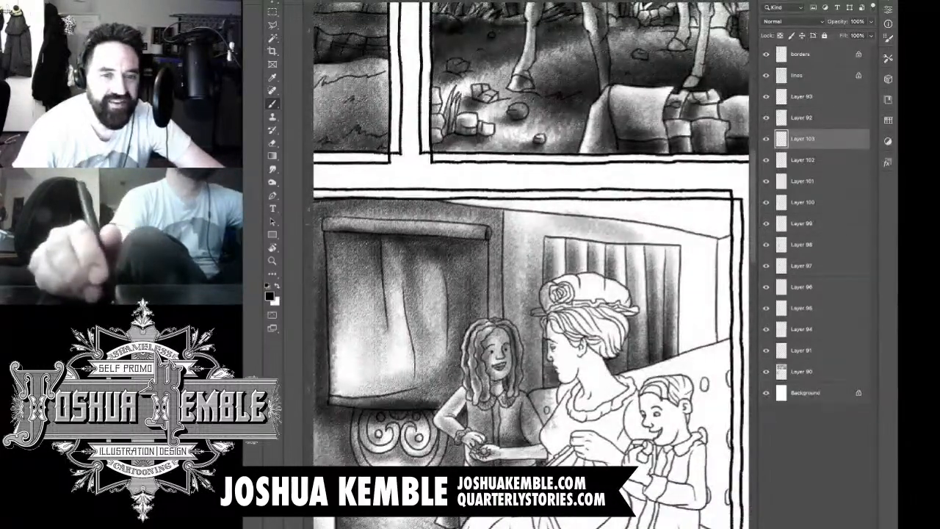
pyautogui.moveTo(576, 225); pyautogui.dragTo(690, 238)
pyautogui.moveTo(605, 230); pyautogui.dragTo(698, 236)
pyautogui.moveTo(634, 233)
pyautogui.mouseDown()
pyautogui.moveTo(729, 245)
pyautogui.moveTo(728, 256)
pyautogui.mouseUp()
pyautogui.moveTo(676, 239)
pyautogui.mouseDown()
pyautogui.moveTo(677, 371)
pyautogui.moveTo(688, 398)
pyautogui.mouseUp()
pyautogui.moveTo(688, 224)
pyautogui.mouseDown()
pyautogui.moveTo(690, 403)
pyautogui.moveTo(706, 365)
pyautogui.moveTo(710, 376)
pyautogui.mouseUp()
pyautogui.moveTo(713, 235)
pyautogui.mouseDown()
pyautogui.moveTo(715, 372)
pyautogui.moveTo(723, 362)
pyautogui.mouseUp()
pyautogui.moveTo(721, 327)
pyautogui.mouseDown()
pyautogui.moveTo(671, 374)
pyautogui.moveTo(695, 349)
pyautogui.moveTo(658, 372)
pyautogui.mouseUp()
# Step: Darken the wall strip between the girl's hair and the woman's hat and face
pyautogui.moveTo(537, 349); pyautogui.dragTo(538, 402)
pyautogui.moveTo(537, 291)
pyautogui.mouseDown()
pyautogui.moveTo(535, 409)
pyautogui.moveTo(536, 365)
pyautogui.mouseUp()
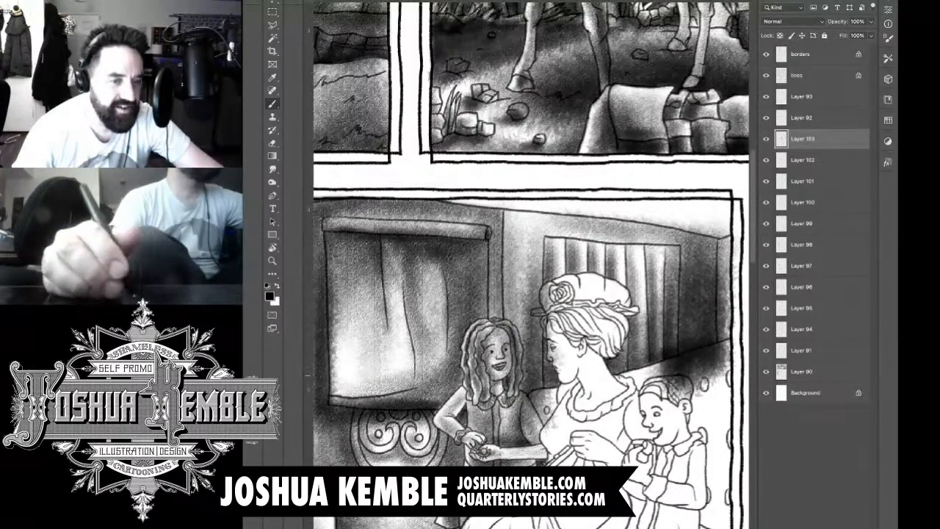
pyautogui.moveTo(534, 269); pyautogui.dragTo(535, 370)
pyautogui.moveTo(539, 269); pyautogui.dragTo(539, 392)
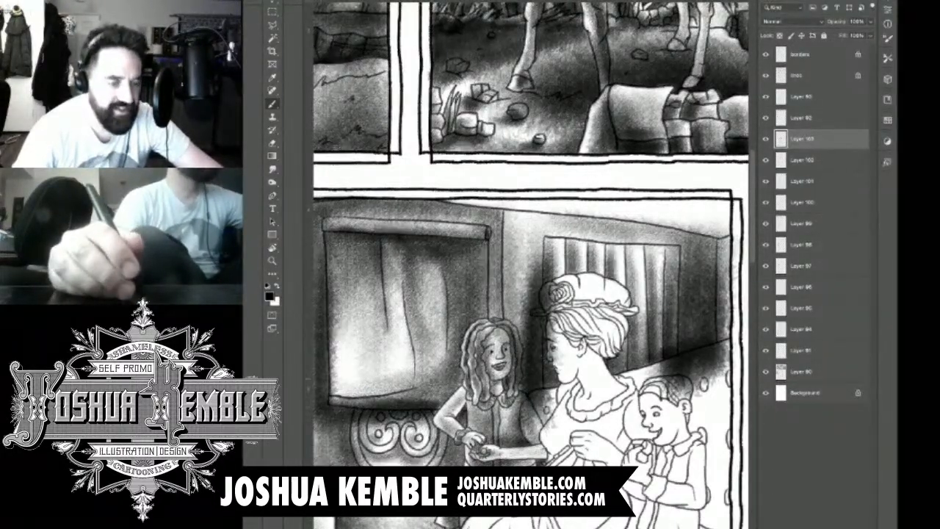
pyautogui.moveTo(515, 283); pyautogui.dragTo(513, 379)
# Step: Erase the wall tone spilled over the girl's hair and shoulder, the seat, and the woman's face and hat
pyautogui.press('w')
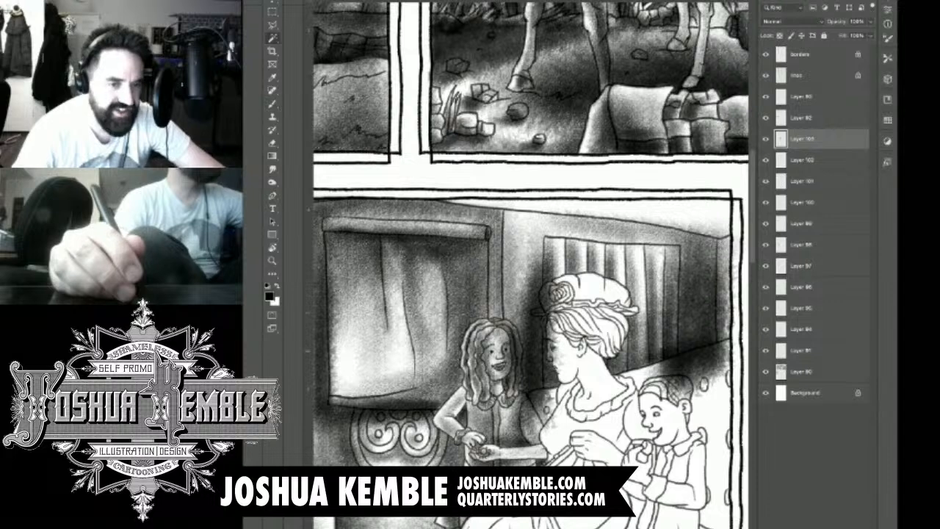
pyautogui.press('e')
pyautogui.moveTo(510, 329)
pyautogui.mouseDown()
pyautogui.moveTo(517, 370)
pyautogui.moveTo(510, 397)
pyautogui.moveTo(506, 390)
pyautogui.mouseUp()
pyautogui.moveTo(502, 329)
pyautogui.mouseDown()
pyautogui.moveTo(498, 378)
pyautogui.moveTo(500, 335)
pyautogui.mouseUp()
pyautogui.moveTo(514, 395)
pyautogui.mouseDown()
pyautogui.moveTo(522, 417)
pyautogui.moveTo(553, 390)
pyautogui.mouseUp()
pyautogui.moveTo(532, 429); pyautogui.dragTo(556, 412)
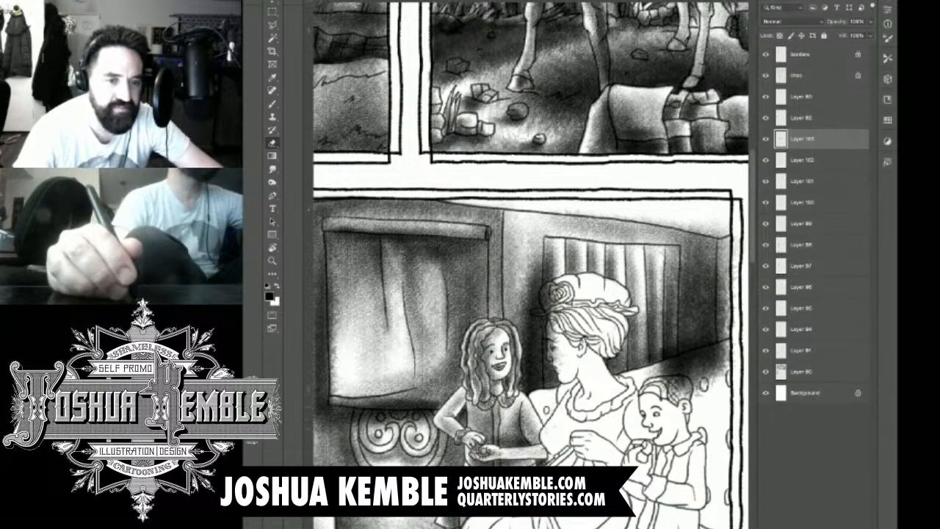
pyautogui.moveTo(562, 354)
pyautogui.mouseDown()
pyautogui.moveTo(554, 365)
pyautogui.moveTo(545, 326)
pyautogui.moveTo(556, 310)
pyautogui.moveTo(542, 312)
pyautogui.mouseUp()
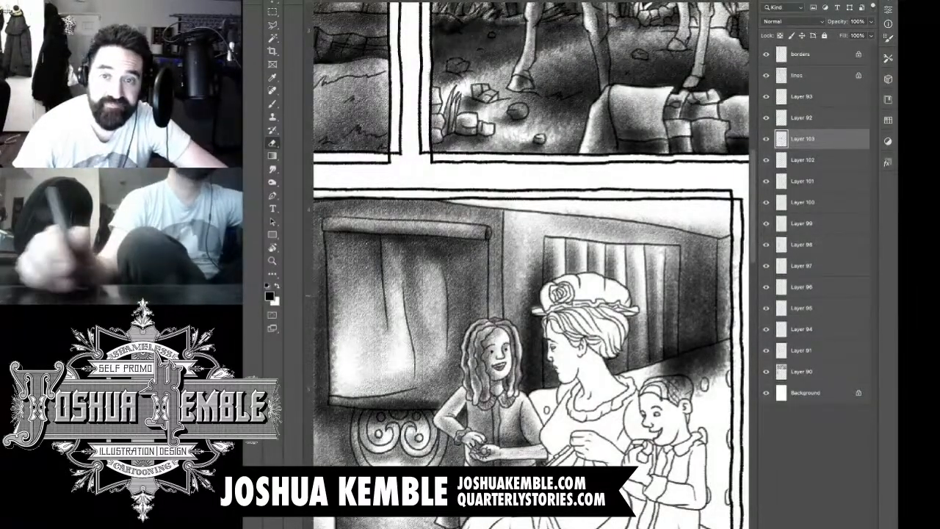
pyautogui.moveTo(573, 301); pyautogui.dragTo(485, 260)
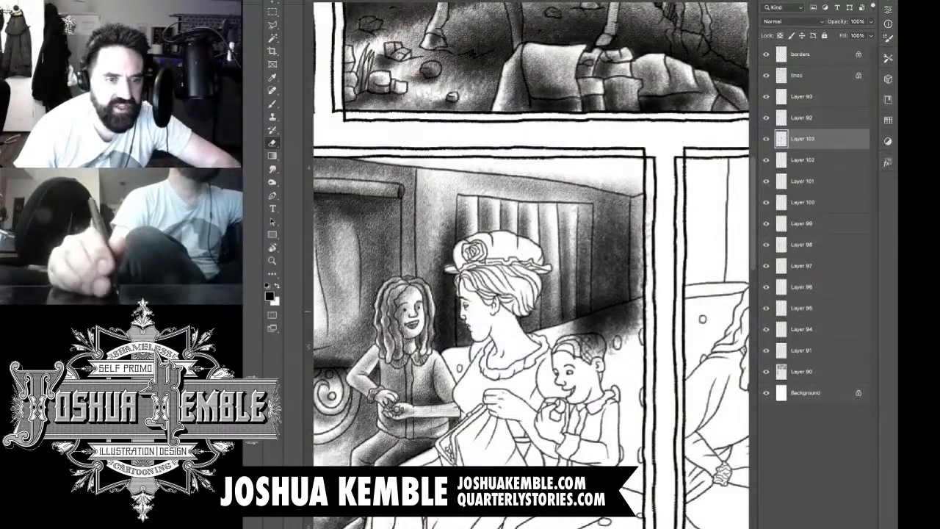
# Step: Erase the wall tone spilled over the seat back, the boy's hair, the narrow end wall and the ceiling
pyautogui.press('super+minus')
pyautogui.press('super+minus')
pyautogui.press('super+minus')
pyautogui.press('super+minus')
pyautogui.press('super+plus')
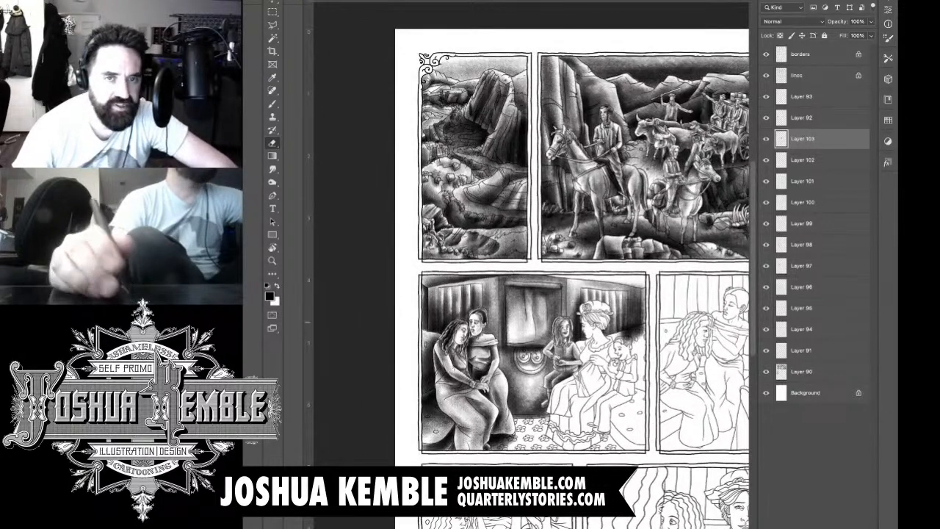
pyautogui.moveTo(588, 294); pyautogui.dragTo(503, 253)
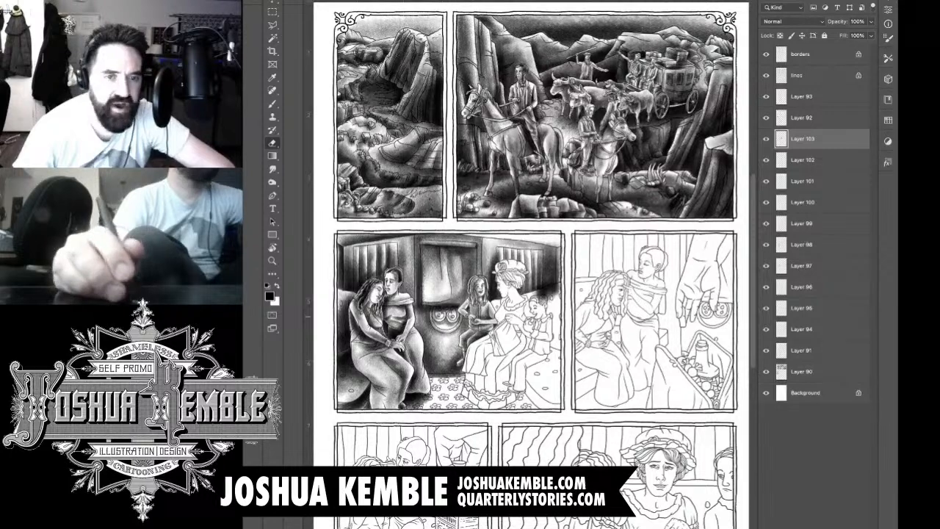
pyautogui.press('super+plus')
pyautogui.press('super+plus')
pyautogui.press('super+plus')
pyautogui.press('super+plus')
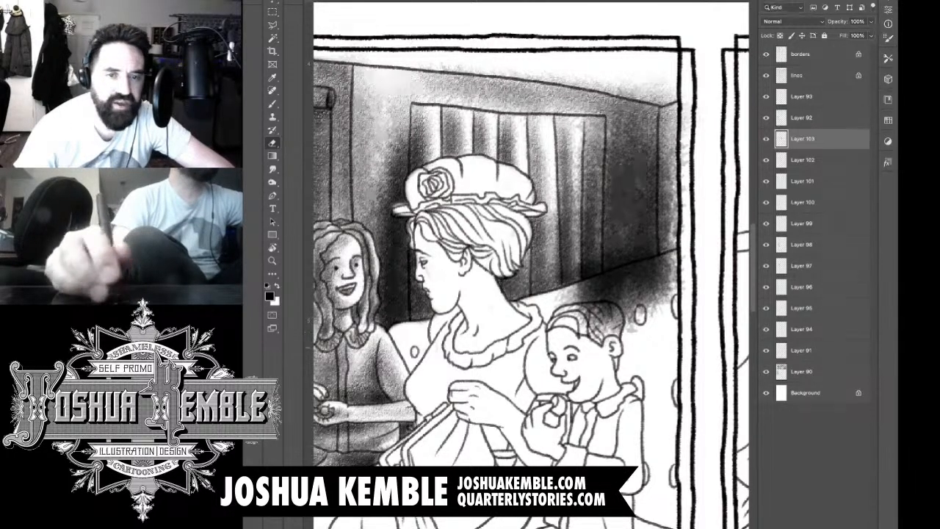
pyautogui.moveTo(589, 332)
pyautogui.mouseDown()
pyautogui.moveTo(593, 322)
pyautogui.moveTo(631, 320)
pyautogui.moveTo(670, 296)
pyautogui.moveTo(559, 288)
pyautogui.moveTo(669, 261)
pyautogui.moveTo(661, 256)
pyautogui.moveTo(660, 275)
pyautogui.moveTo(639, 278)
pyautogui.mouseUp()
pyautogui.moveTo(668, 107)
pyautogui.mouseDown()
pyautogui.moveTo(660, 253)
pyautogui.moveTo(685, 110)
pyautogui.moveTo(676, 139)
pyautogui.mouseUp()
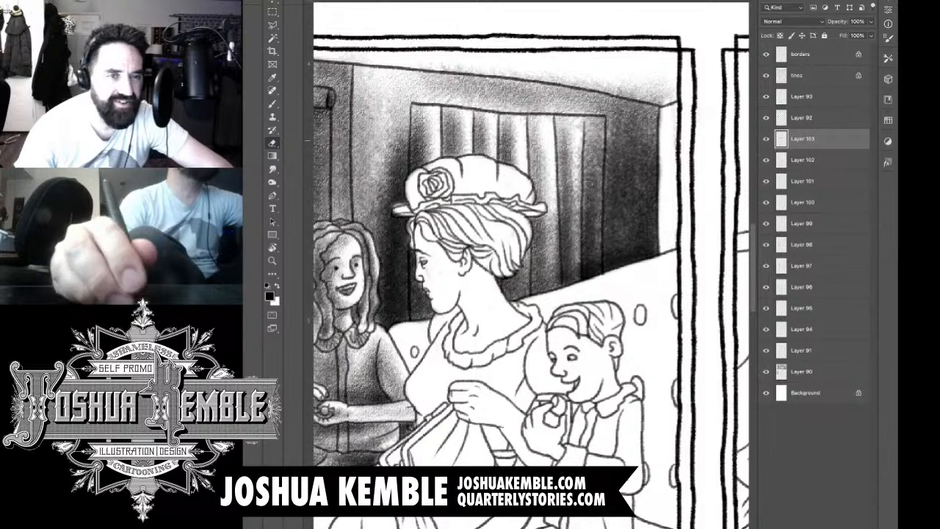
pyautogui.moveTo(420, 68)
pyautogui.mouseDown()
pyautogui.moveTo(570, 77)
pyautogui.moveTo(523, 78)
pyautogui.moveTo(613, 87)
pyautogui.moveTo(626, 99)
pyautogui.moveTo(661, 100)
pyautogui.moveTo(666, 91)
pyautogui.mouseUp()
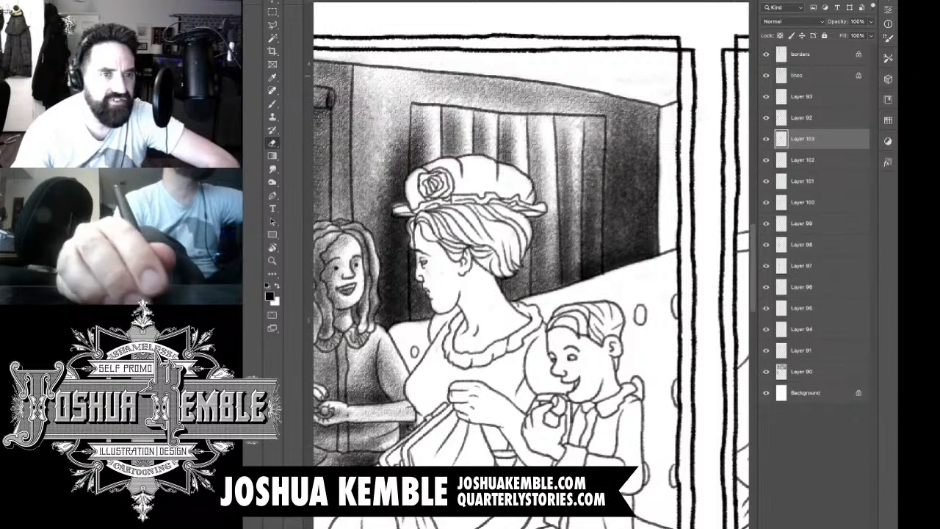
pyautogui.moveTo(343, 57); pyautogui.dragTo(352, 59)
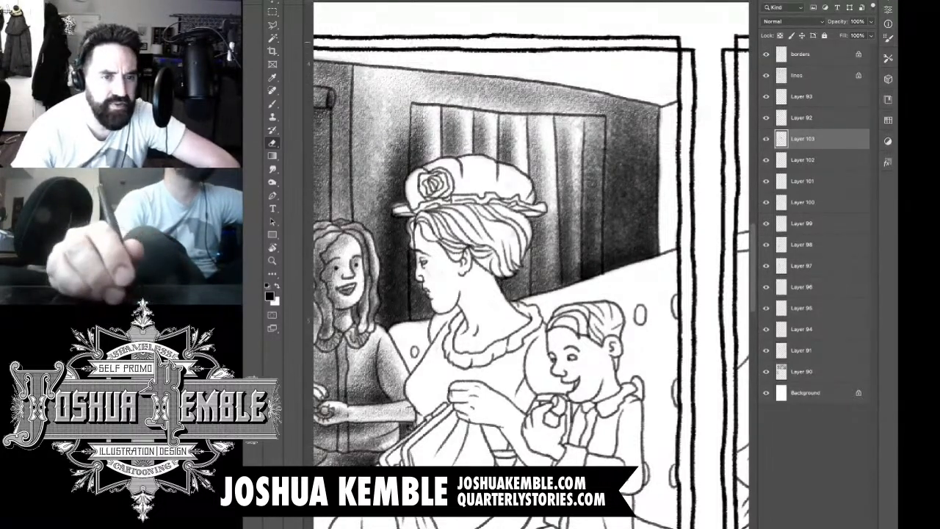
# Step: Add a new layer, shade the narrow end wall between the corner and the panel border, and clean up its edges
pyautogui.scroll(-5, 602, 55)
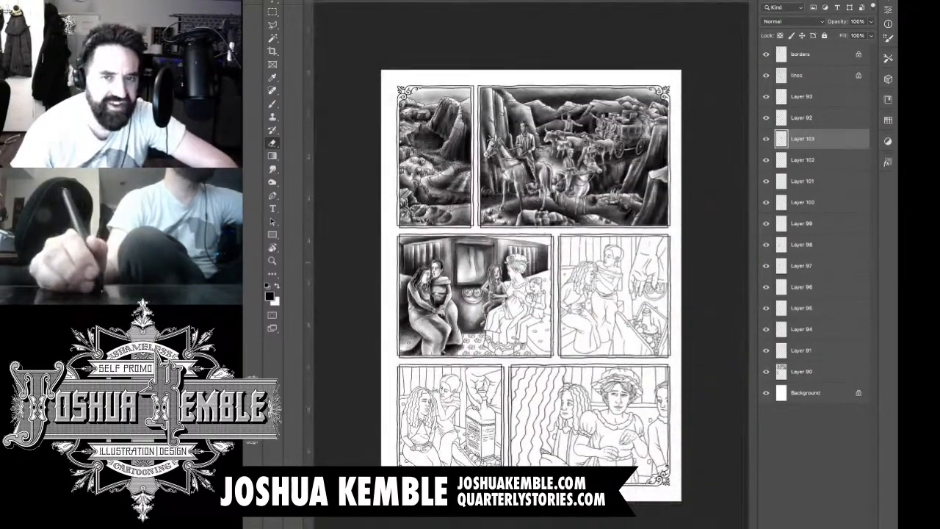
pyautogui.scroll(2, 545, 252)
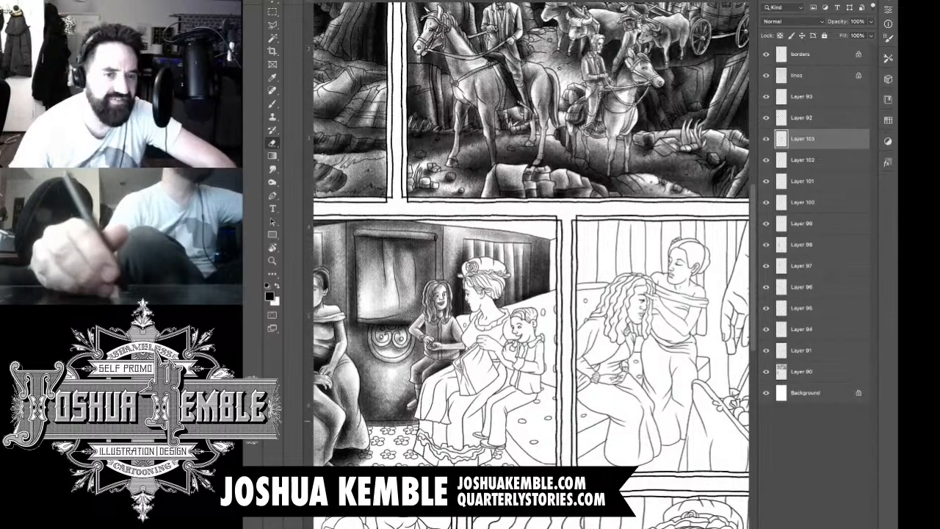
pyautogui.hotkey('ctrl', 'shift', 'alt', 'n')
pyautogui.press('b')
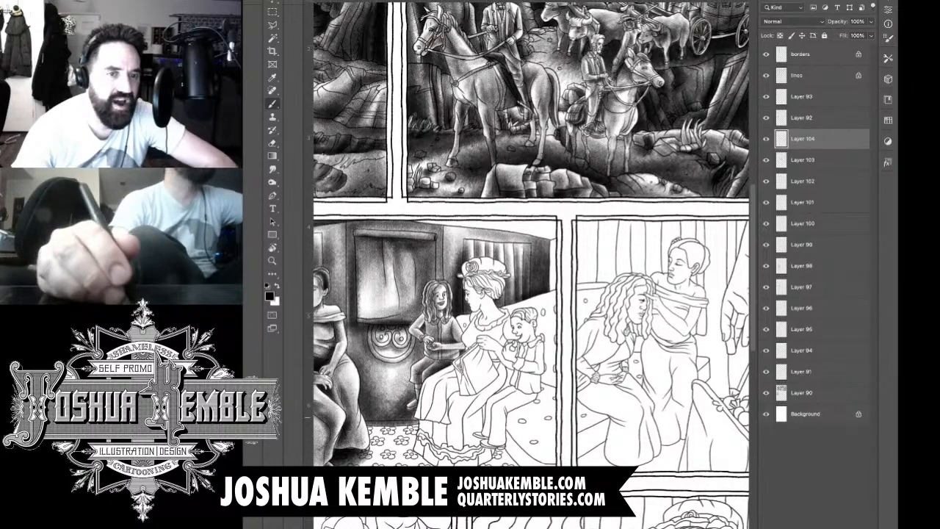
pyautogui.hotkey('ctrl', '+')
pyautogui.press('e')
pyautogui.hotkey('ctrl', '+')
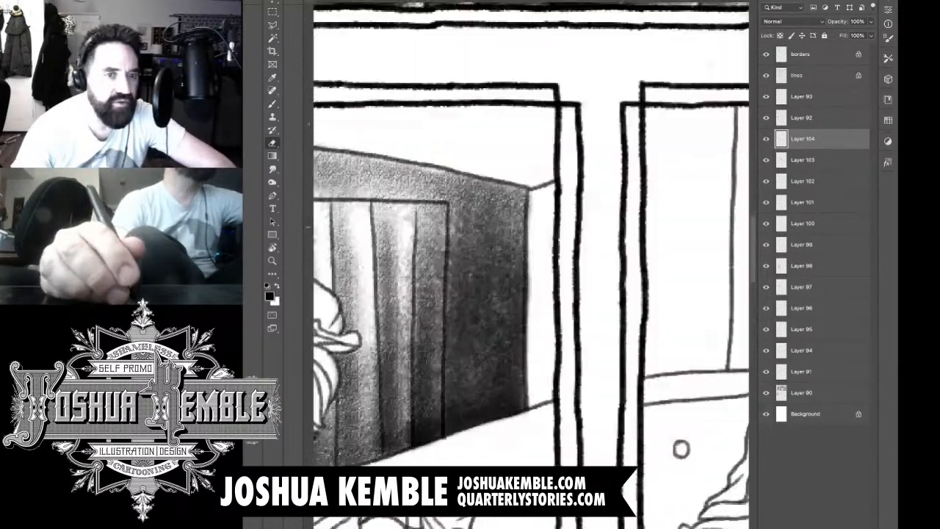
pyautogui.press('b')
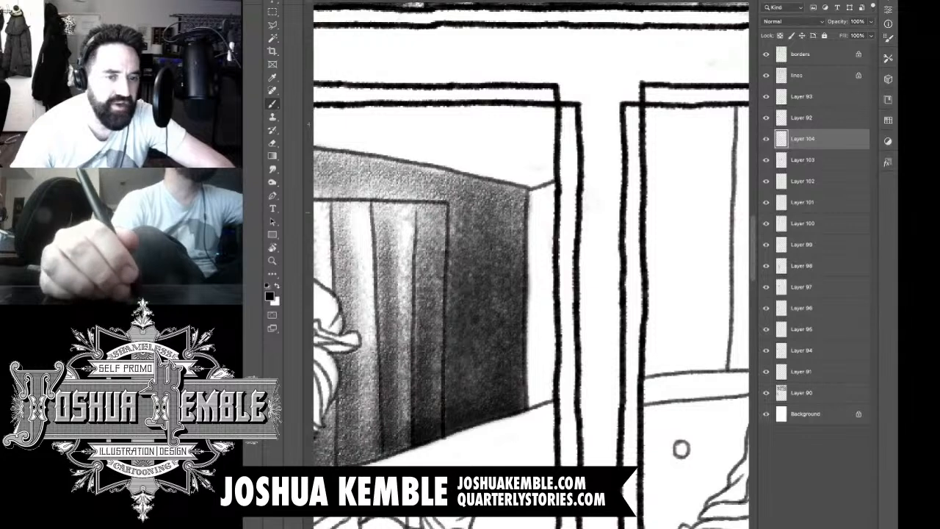
pyautogui.moveTo(542, 206)
pyautogui.mouseDown()
pyautogui.moveTo(535, 419)
pyautogui.moveTo(545, 429)
pyautogui.moveTo(560, 426)
pyautogui.moveTo(545, 439)
pyautogui.moveTo(586, 446)
pyautogui.moveTo(591, 457)
pyautogui.moveTo(591, 435)
pyautogui.moveTo(522, 421)
pyautogui.moveTo(569, 413)
pyautogui.moveTo(514, 409)
pyautogui.moveTo(551, 405)
pyautogui.moveTo(568, 372)
pyautogui.moveTo(580, 404)
pyautogui.moveTo(570, 295)
pyautogui.moveTo(566, 320)
pyautogui.moveTo(562, 294)
pyautogui.moveTo(562, 327)
pyautogui.mouseUp()
pyautogui.press('e')
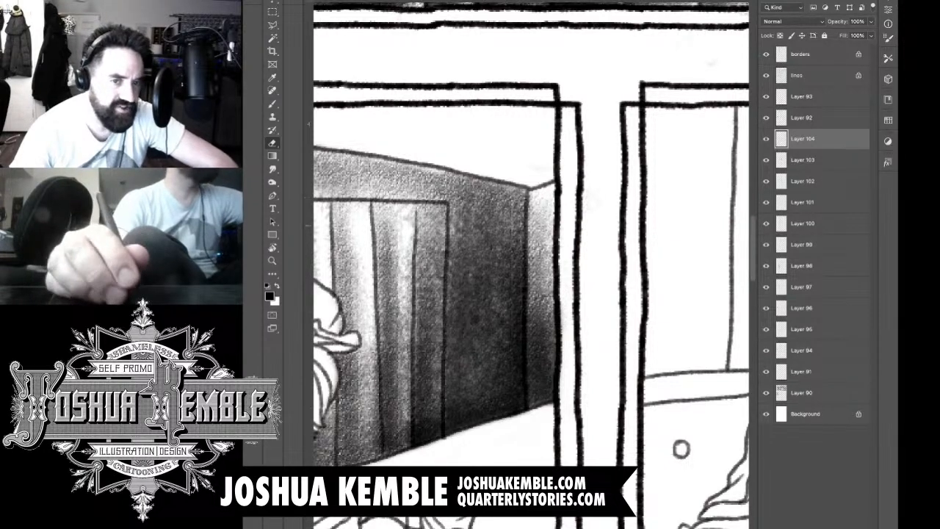
pyautogui.moveTo(507, 286); pyautogui.dragTo(613, 333)
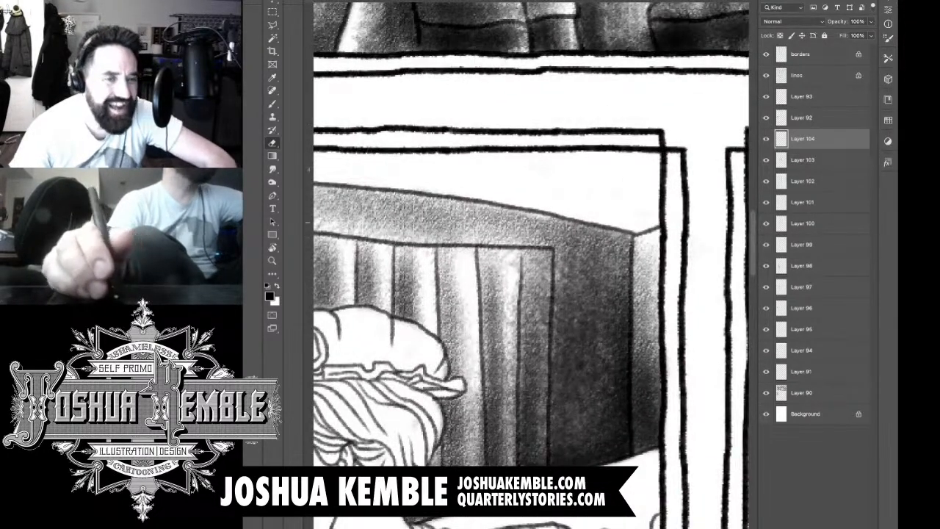
pyautogui.moveTo(603, 220); pyautogui.dragTo(536, 222)
pyautogui.moveTo(564, 194); pyautogui.dragTo(566, 195)
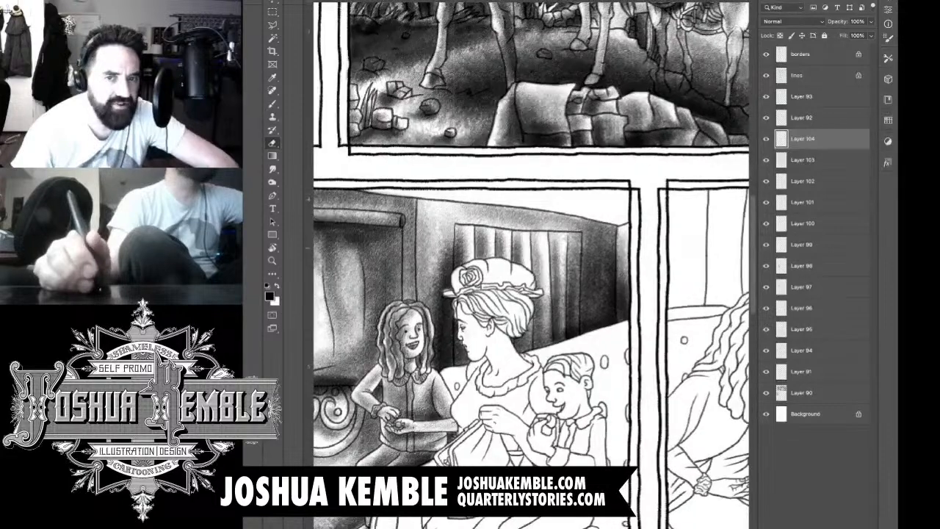
# Step: Shade the ceiling strip above the curtained wall with dark tone along the panel's top border
pyautogui.moveTo(514, 279); pyautogui.dragTo(549, 290)
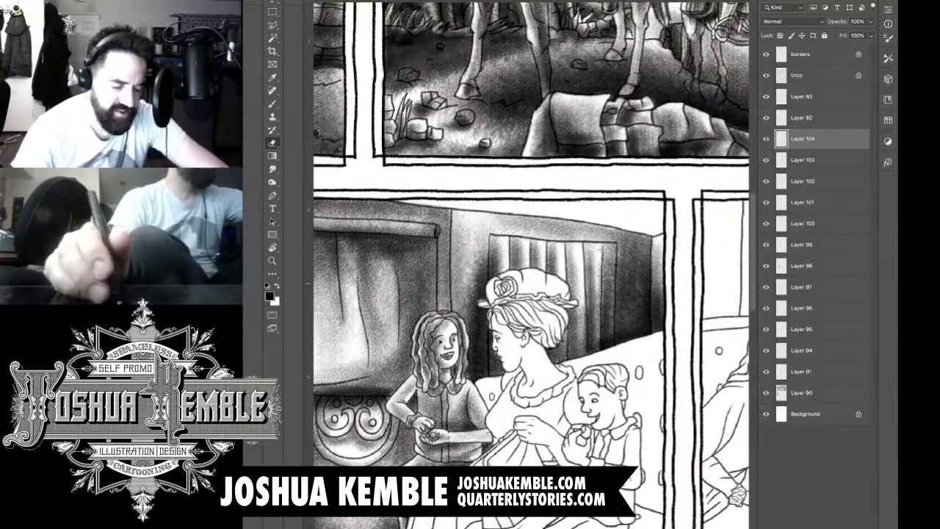
pyautogui.press('b')
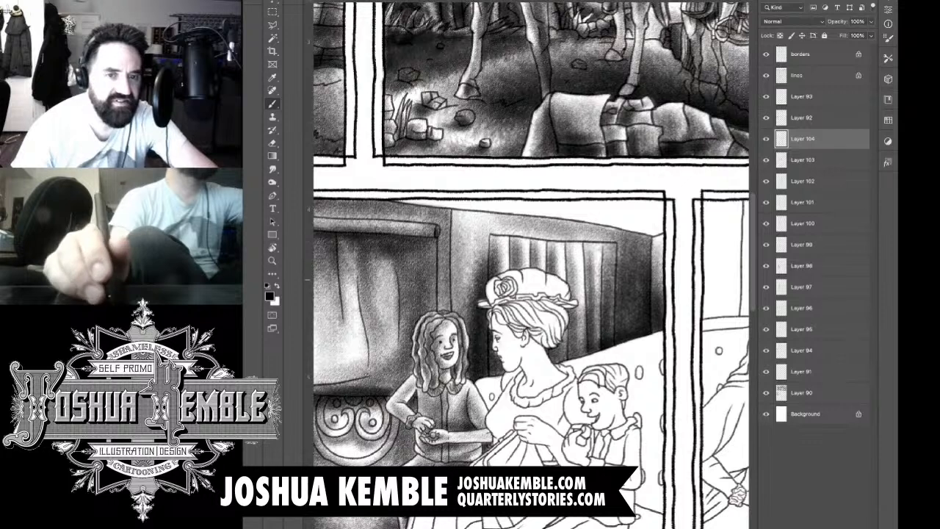
pyautogui.moveTo(669, 224)
pyautogui.mouseDown()
pyautogui.moveTo(551, 210)
pyautogui.moveTo(632, 207)
pyautogui.moveTo(382, 213)
pyautogui.moveTo(631, 214)
pyautogui.moveTo(698, 235)
pyautogui.moveTo(647, 235)
pyautogui.moveTo(581, 217)
pyautogui.moveTo(389, 216)
pyautogui.moveTo(676, 250)
pyautogui.moveTo(433, 228)
pyautogui.mouseUp()
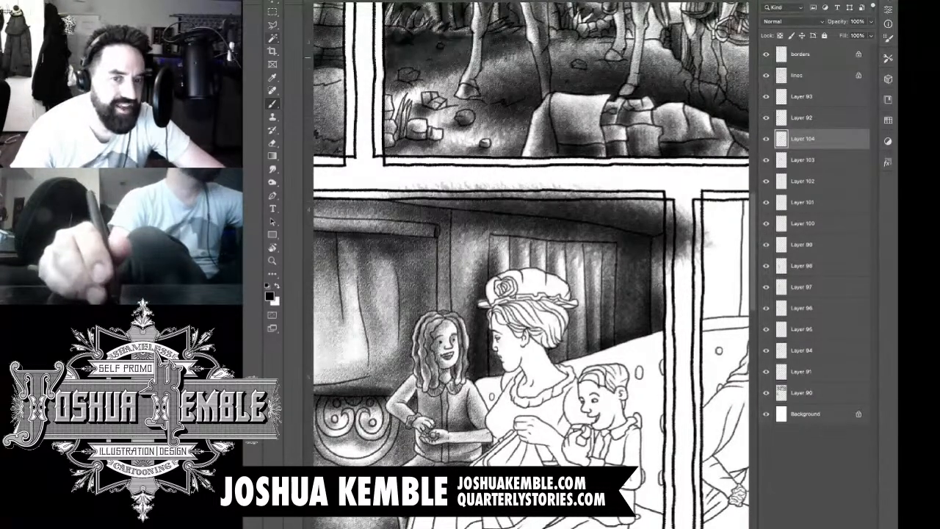
# Step: Lasso the tone spilled outside the ceiling strip, over the gutter, panel border and walls, delete it and deselect
pyautogui.press('l')
pyautogui.click(693, 184)
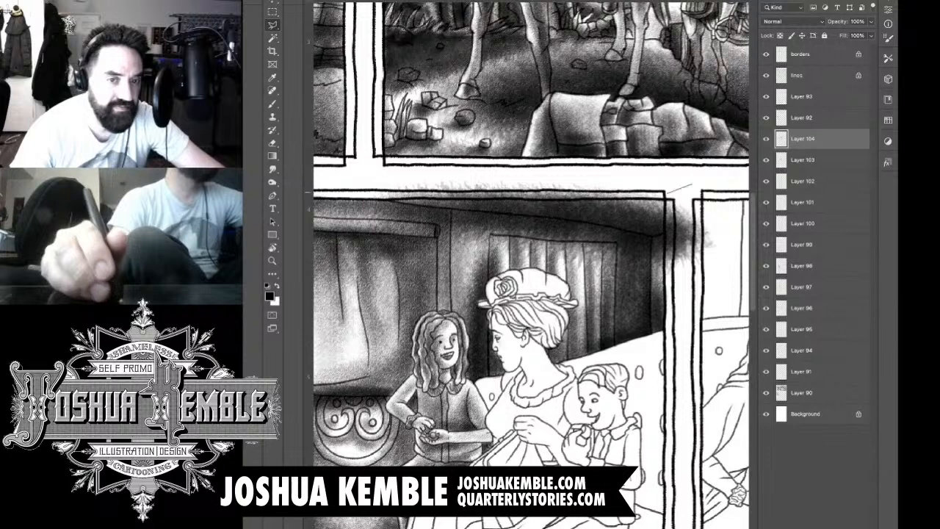
pyautogui.click(666, 191)
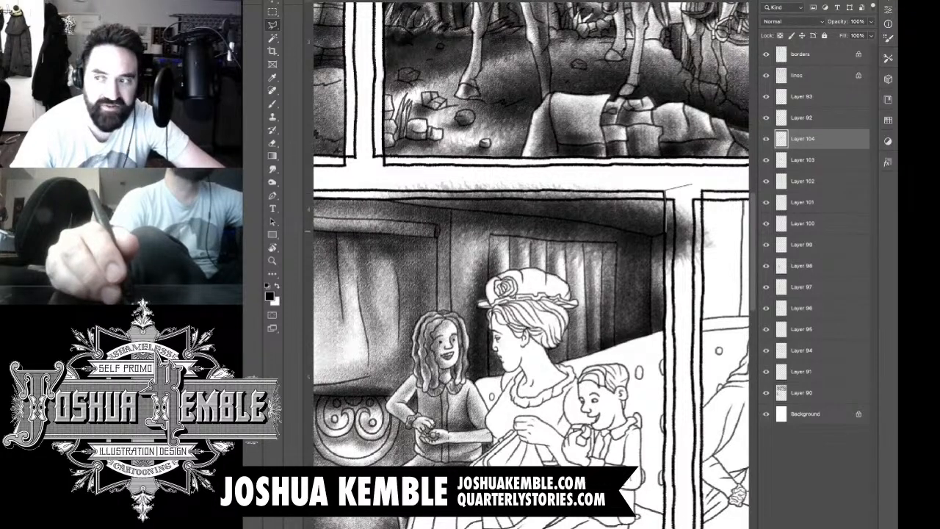
pyautogui.click(666, 235)
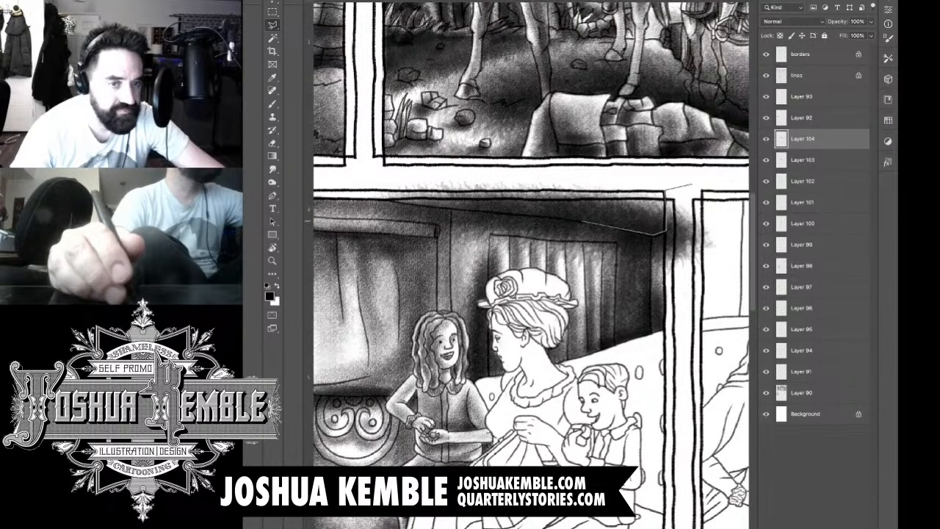
pyautogui.click(581, 221)
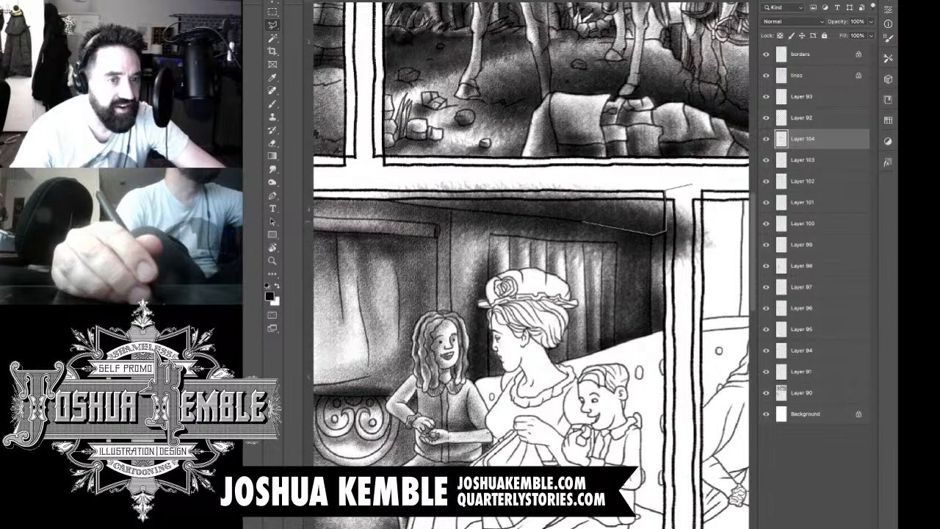
pyautogui.click(549, 217)
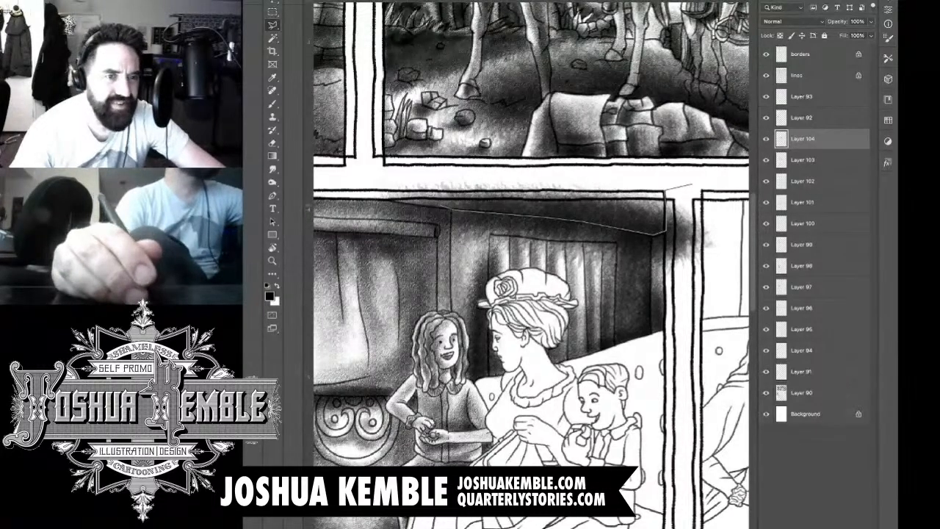
pyautogui.click(393, 199)
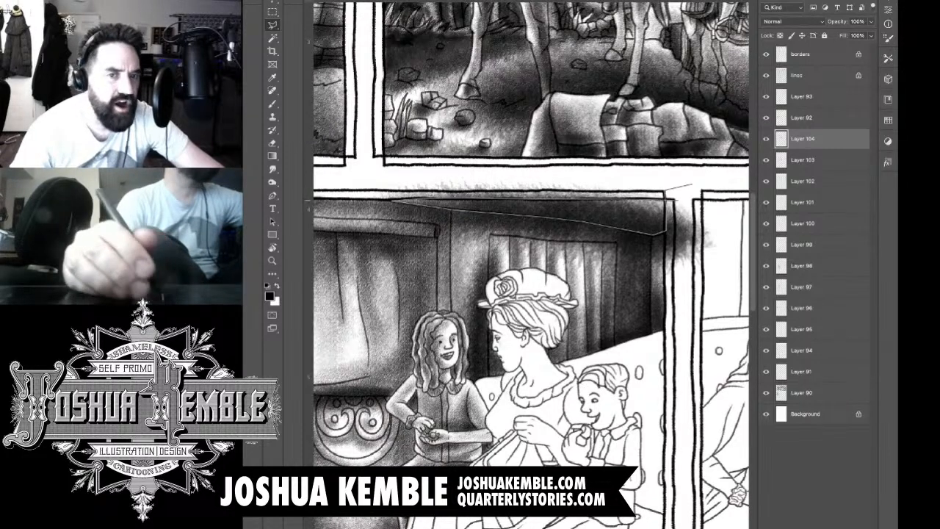
pyautogui.click(676, 200)
pyautogui.click(659, 181)
pyautogui.click(362, 154)
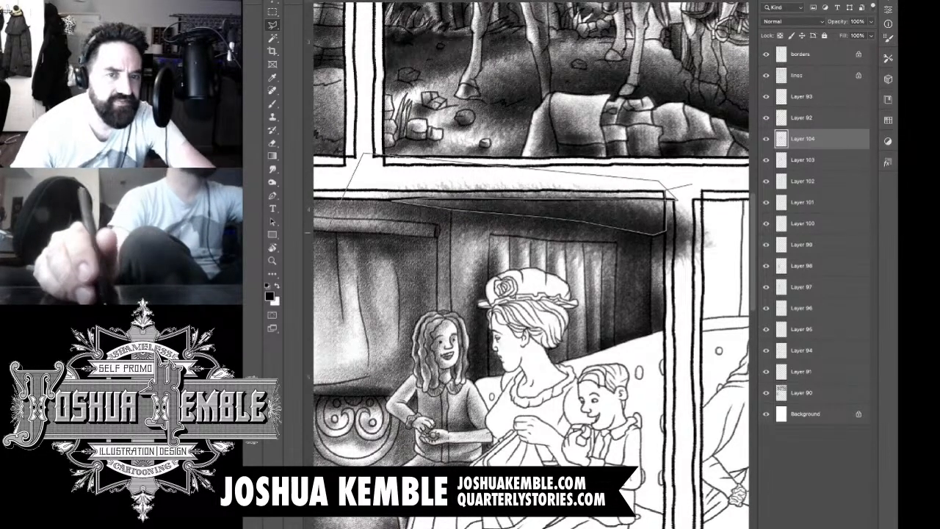
pyautogui.click(326, 229)
pyautogui.click(409, 312)
pyautogui.click(724, 337)
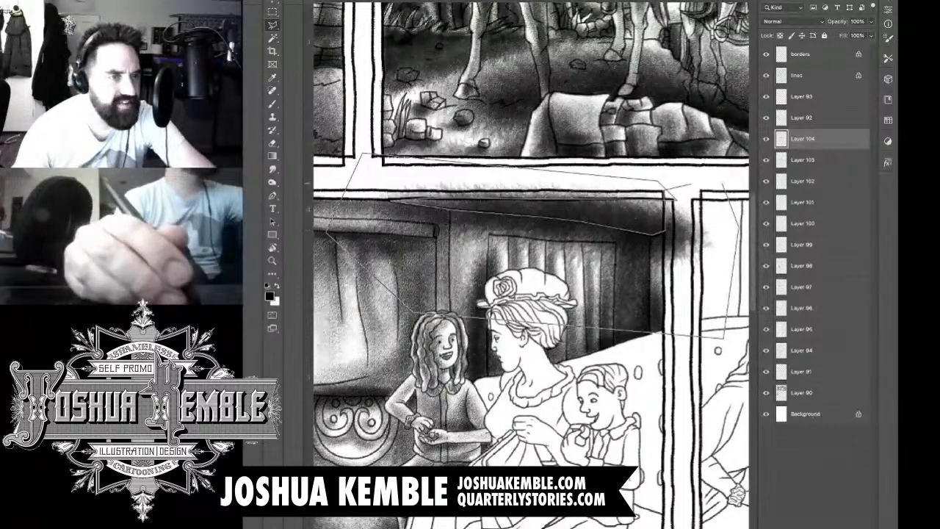
pyautogui.doubleClick(723, 183)
pyautogui.press('Delete')
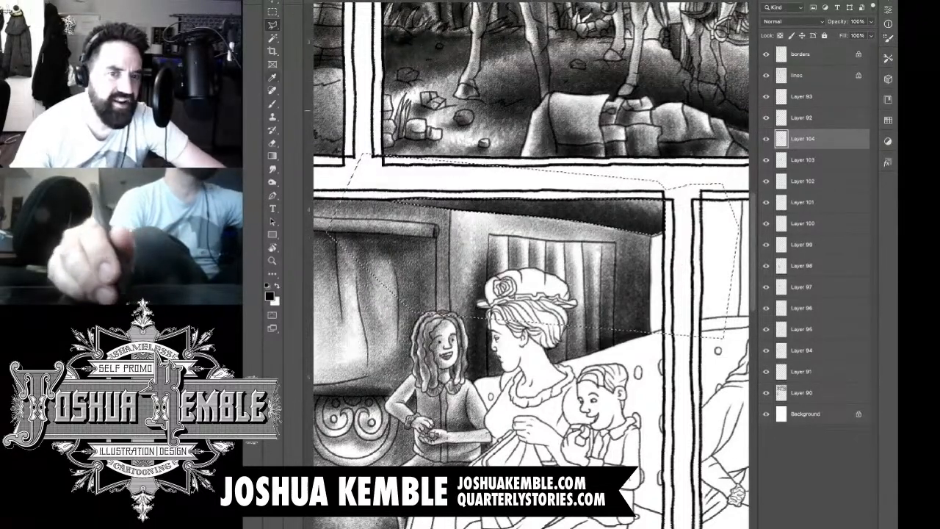
pyautogui.press('m')
pyautogui.hotkey('ctrl', 'd')
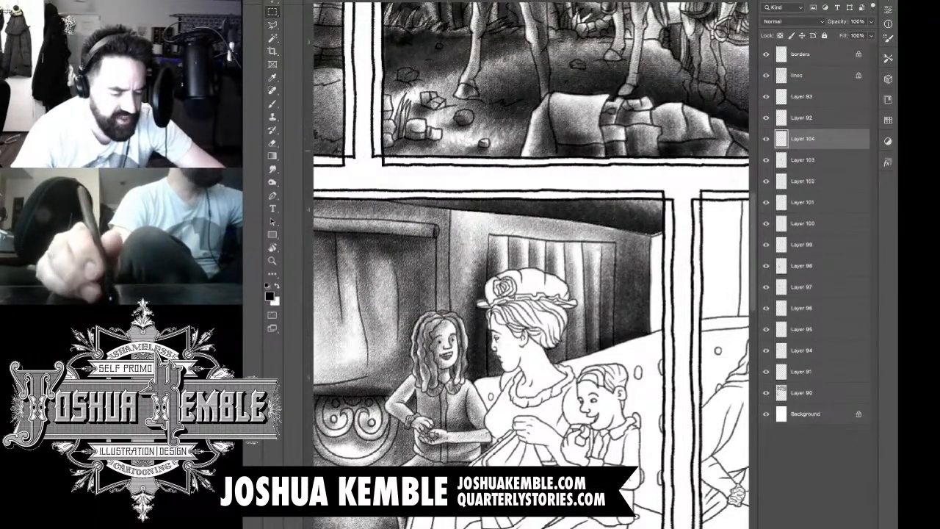
# Step: Brush dark tone along the ceiling's lower edge to close the gap near the wall corner
pyautogui.hotkey('ctrl', '+')
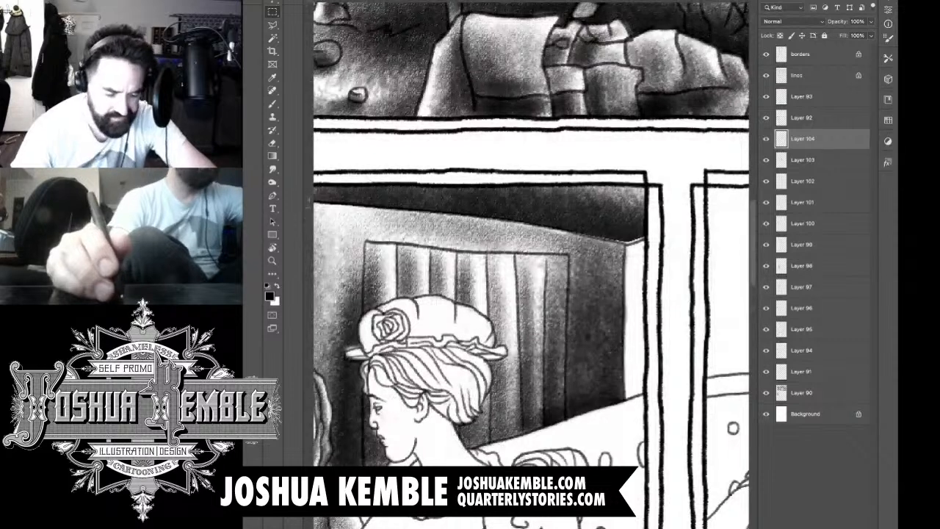
pyautogui.press('b')
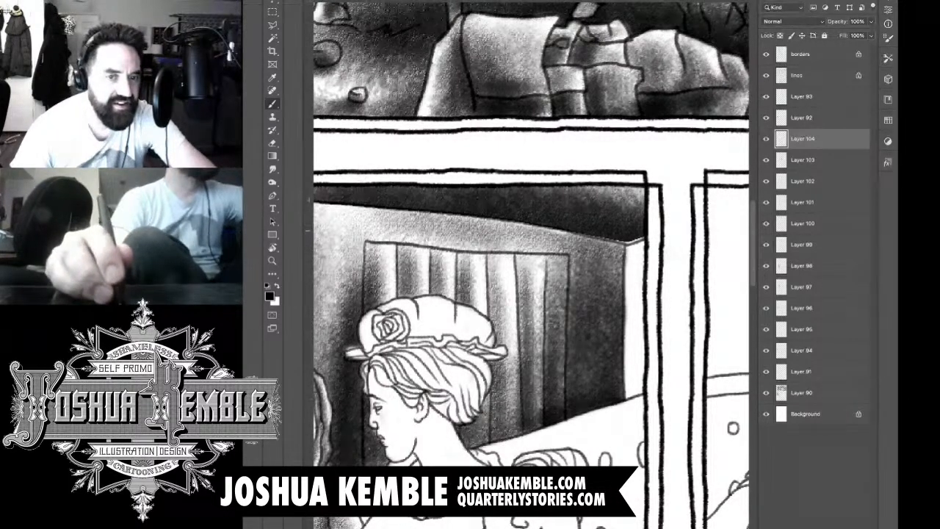
pyautogui.moveTo(587, 230); pyautogui.dragTo(641, 240)
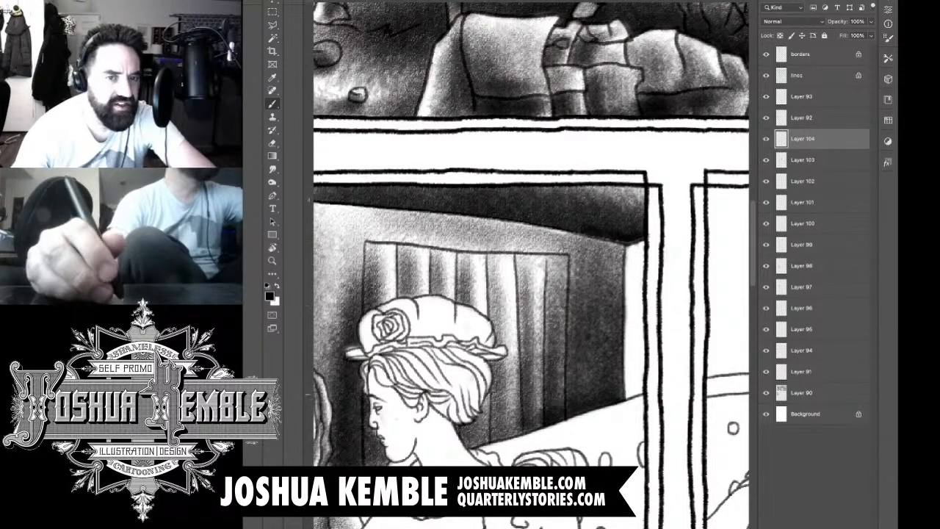
# Step: Add a new layer and shade the narrow end wall between the wall corner and the panel border
pyautogui.press('alt+shift+super+n')
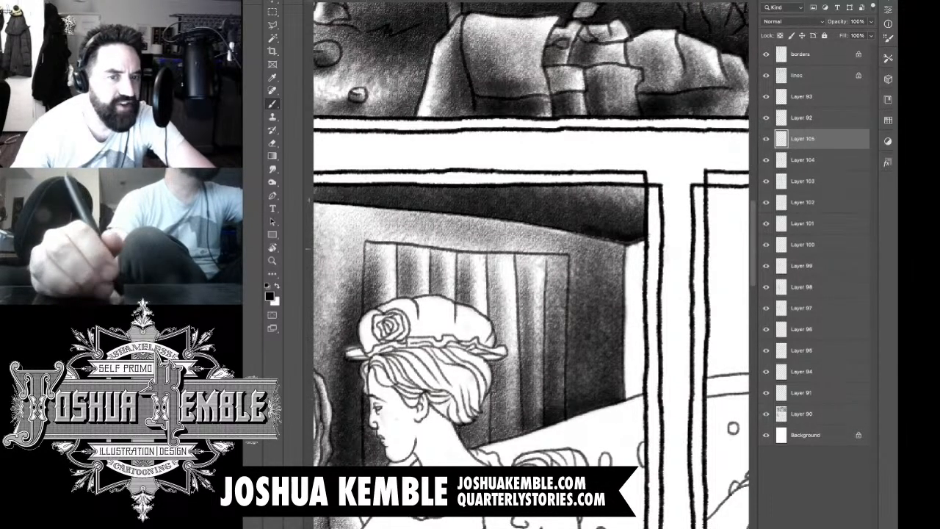
pyautogui.moveTo(632, 246); pyautogui.dragTo(632, 386)
pyautogui.moveTo(628, 448)
pyautogui.mouseDown()
pyautogui.moveTo(633, 275)
pyautogui.moveTo(650, 422)
pyautogui.mouseUp()
pyautogui.moveTo(631, 331); pyautogui.dragTo(633, 426)
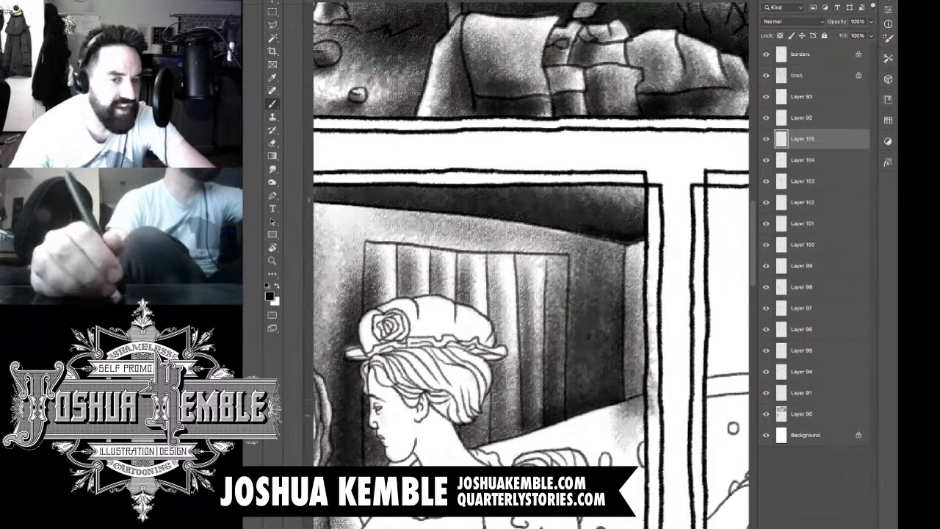
pyautogui.moveTo(633, 250); pyautogui.dragTo(635, 433)
pyautogui.moveTo(625, 246); pyautogui.dragTo(628, 433)
pyautogui.moveTo(631, 356)
pyautogui.mouseDown()
pyautogui.moveTo(633, 415)
pyautogui.moveTo(620, 415)
pyautogui.moveTo(651, 440)
pyautogui.mouseUp()
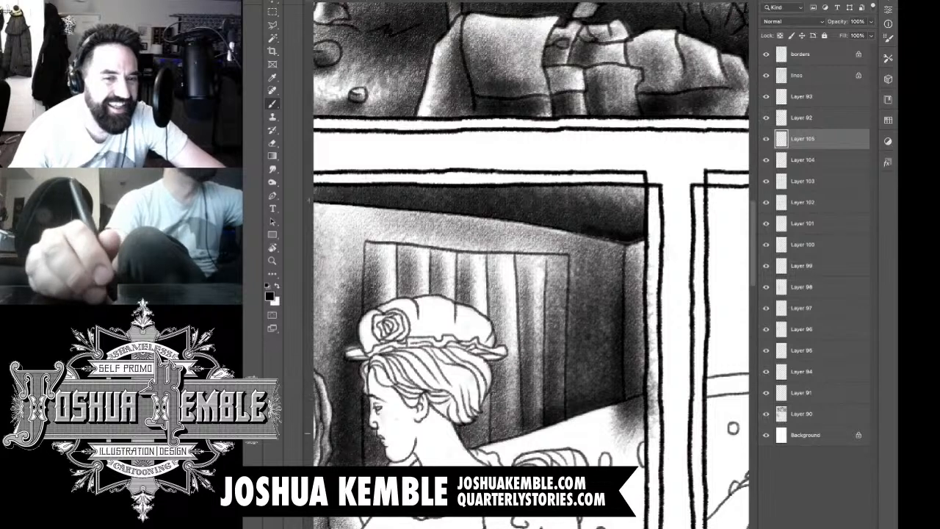
pyautogui.moveTo(577, 240)
pyautogui.mouseDown()
pyautogui.moveTo(643, 233)
pyautogui.moveTo(665, 244)
pyautogui.mouseUp()
# Step: Erase the end-wall tone spilled over the panel border and the white seat back
pyautogui.press('e')
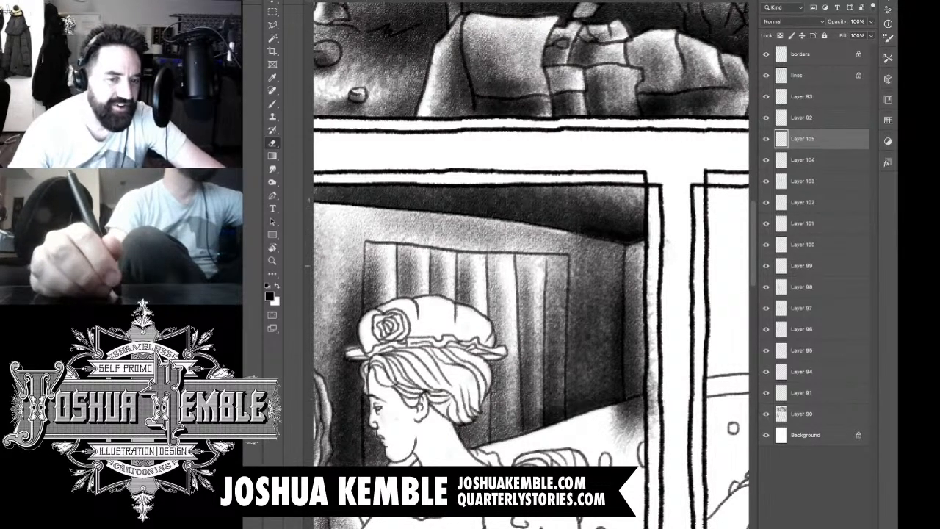
pyautogui.moveTo(650, 287); pyautogui.dragTo(652, 419)
pyautogui.moveTo(650, 370)
pyautogui.mouseDown()
pyautogui.moveTo(652, 437)
pyautogui.moveTo(626, 439)
pyautogui.moveTo(622, 406)
pyautogui.moveTo(639, 396)
pyautogui.mouseUp()
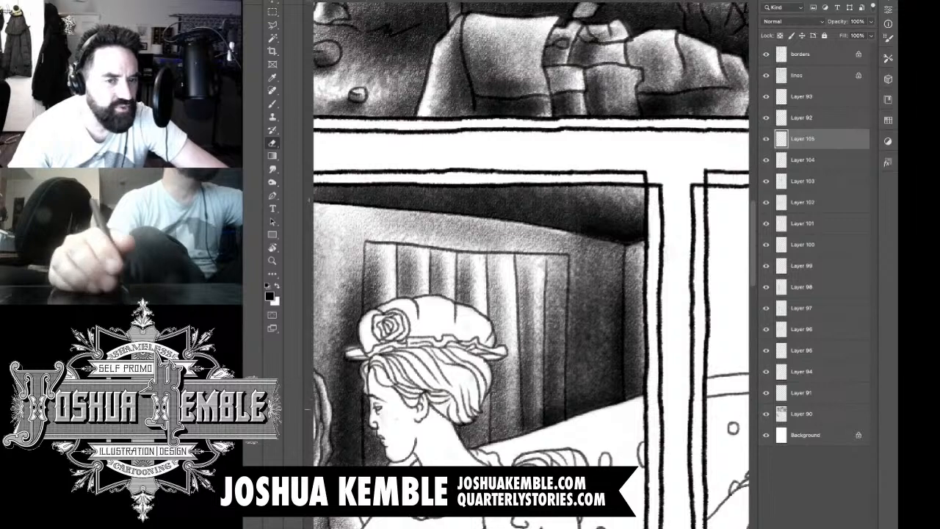
pyautogui.press('super+minus')
pyautogui.press('super+minus')
pyautogui.press('super+minus')
pyautogui.press('super+minus')
pyautogui.press('super+minus')
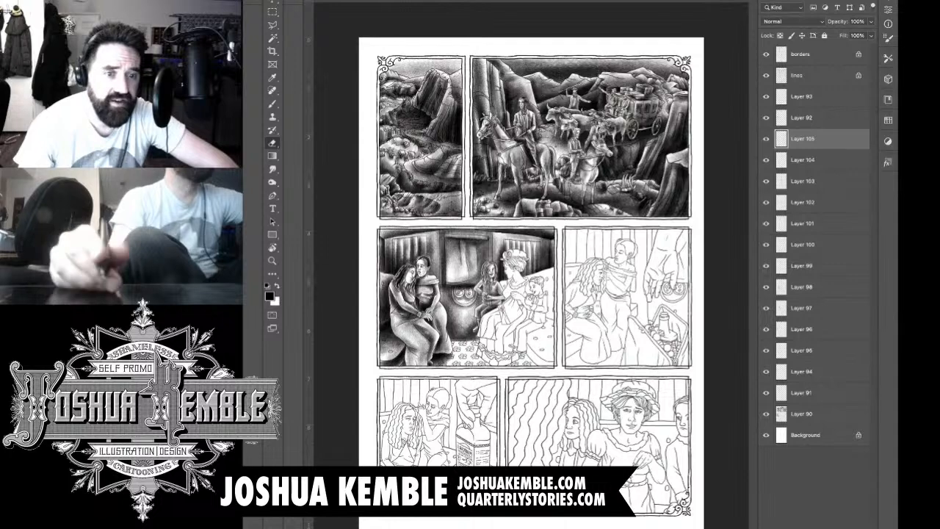
# Step: Add a new layer and shade the seat behind the woman and the front of her bodice
pyautogui.press('alt+shift+super+n')
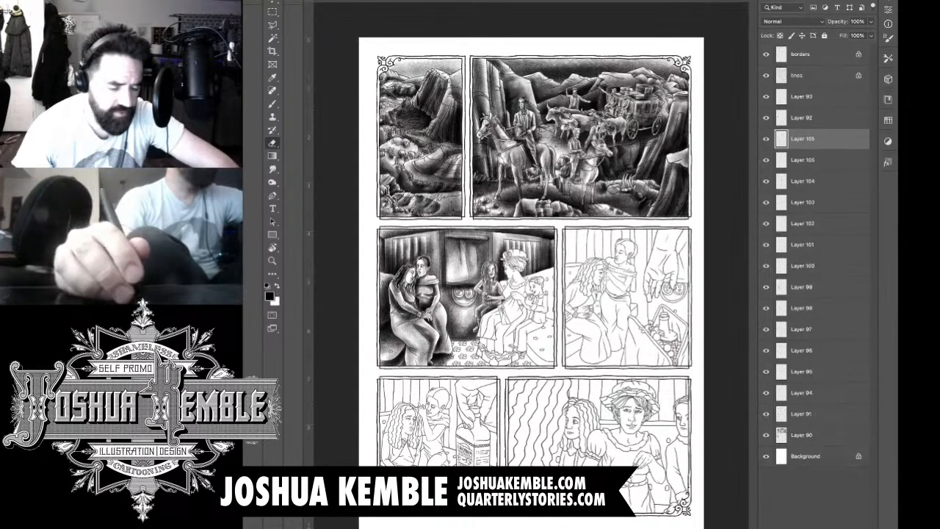
pyautogui.moveTo(512, 297); pyautogui.dragTo(584, 260)
pyautogui.press('b')
pyautogui.moveTo(445, 244)
pyautogui.mouseDown()
pyautogui.moveTo(457, 276)
pyautogui.moveTo(470, 281)
pyautogui.moveTo(482, 269)
pyautogui.moveTo(466, 328)
pyautogui.moveTo(478, 351)
pyautogui.moveTo(456, 358)
pyautogui.mouseUp()
pyautogui.moveTo(491, 251); pyautogui.dragTo(472, 288)
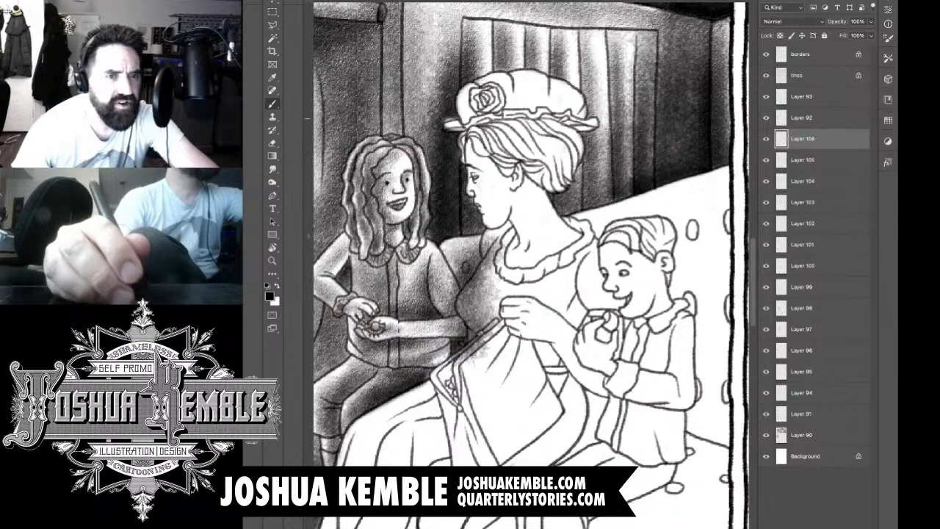
# Step: Shade the woman's hat with soft tone across the crown folds, the flower and the ruffled brim
pyautogui.moveTo(471, 104)
pyautogui.mouseDown()
pyautogui.moveTo(466, 116)
pyautogui.moveTo(499, 107)
pyautogui.moveTo(518, 82)
pyautogui.mouseUp()
pyautogui.moveTo(505, 115)
pyautogui.mouseDown()
pyautogui.moveTo(526, 76)
pyautogui.moveTo(535, 95)
pyautogui.moveTo(565, 88)
pyautogui.mouseUp()
pyautogui.moveTo(563, 115); pyautogui.dragTo(576, 102)
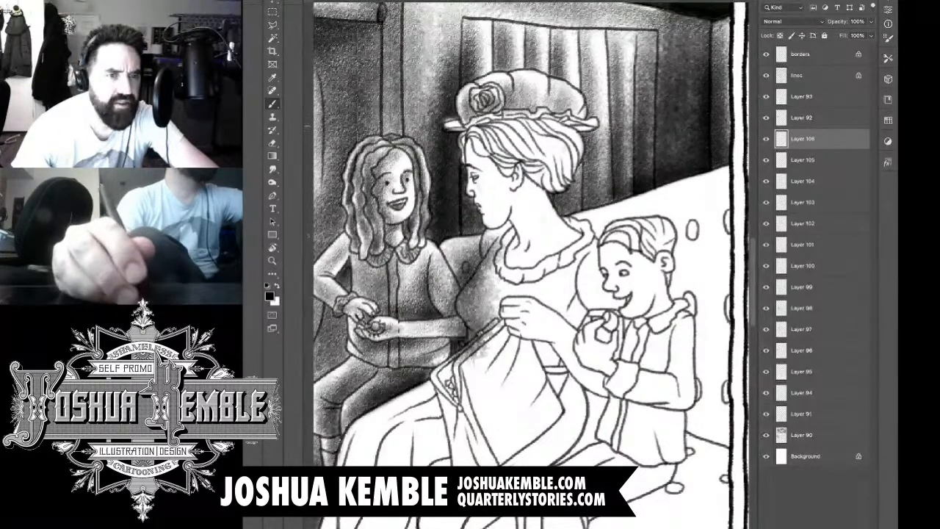
pyautogui.moveTo(449, 123); pyautogui.dragTo(589, 119)
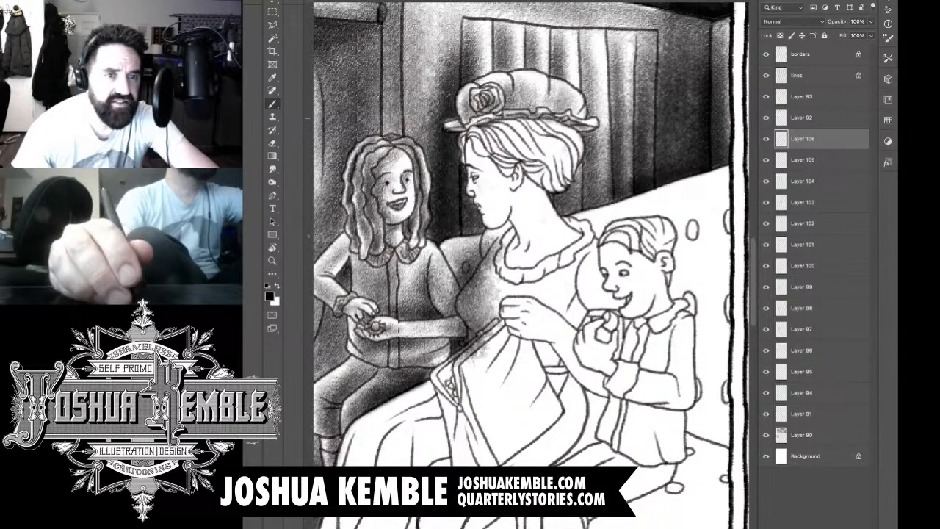
pyautogui.moveTo(529, 111)
pyautogui.mouseDown()
pyautogui.moveTo(545, 91)
pyautogui.moveTo(555, 95)
pyautogui.mouseUp()
pyautogui.moveTo(520, 102)
pyautogui.mouseDown()
pyautogui.moveTo(539, 85)
pyautogui.moveTo(522, 76)
pyautogui.moveTo(551, 95)
pyautogui.mouseUp()
pyautogui.moveTo(540, 107)
pyautogui.mouseDown()
pyautogui.moveTo(556, 96)
pyautogui.moveTo(563, 103)
pyautogui.moveTo(491, 108)
pyautogui.moveTo(478, 120)
pyautogui.moveTo(491, 116)
pyautogui.moveTo(484, 116)
pyautogui.mouseUp()
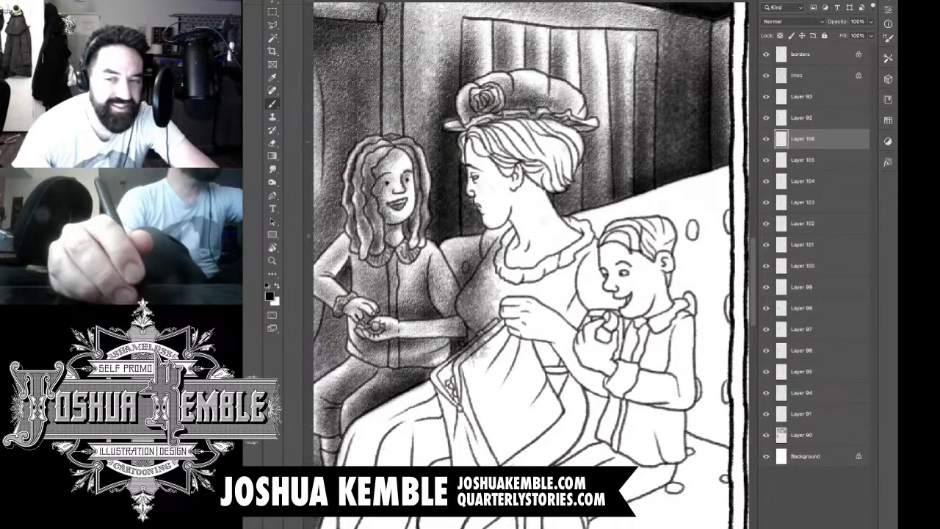
# Step: Shade the woman's hair beneath the hat brim, darkening the strands from the forehead toward the back of her head
pyautogui.moveTo(464, 133); pyautogui.dragTo(462, 149)
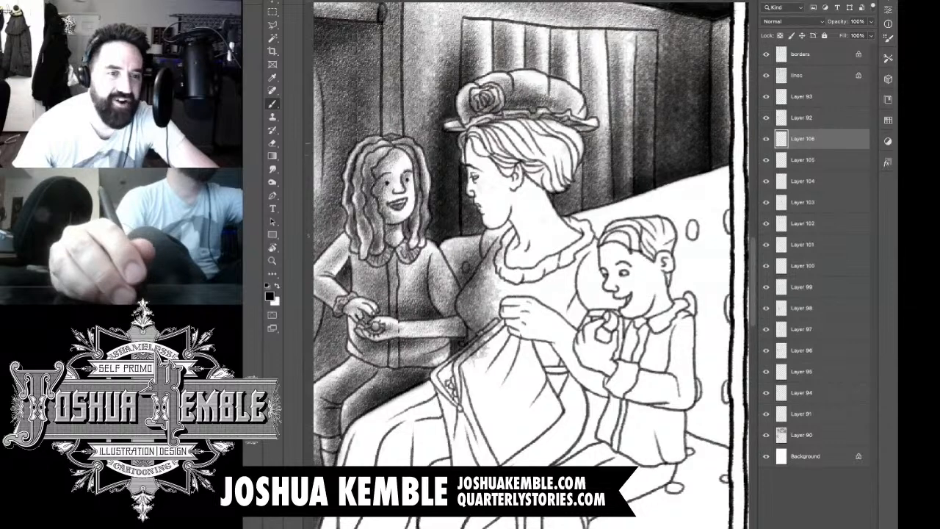
pyautogui.moveTo(477, 134)
pyautogui.mouseDown()
pyautogui.moveTo(502, 162)
pyautogui.moveTo(512, 150)
pyautogui.mouseUp()
pyautogui.moveTo(497, 144)
pyautogui.mouseDown()
pyautogui.moveTo(529, 159)
pyautogui.moveTo(520, 166)
pyautogui.mouseUp()
pyautogui.moveTo(500, 149)
pyautogui.mouseDown()
pyautogui.moveTo(515, 160)
pyautogui.moveTo(508, 151)
pyautogui.mouseUp()
pyautogui.moveTo(485, 128)
pyautogui.mouseDown()
pyautogui.moveTo(503, 138)
pyautogui.moveTo(537, 137)
pyautogui.moveTo(551, 123)
pyautogui.moveTo(572, 131)
pyautogui.mouseUp()
pyautogui.moveTo(546, 124)
pyautogui.mouseDown()
pyautogui.moveTo(562, 136)
pyautogui.moveTo(557, 156)
pyautogui.moveTo(542, 140)
pyautogui.mouseUp()
pyautogui.moveTo(563, 125)
pyautogui.mouseDown()
pyautogui.moveTo(522, 135)
pyautogui.moveTo(515, 148)
pyautogui.moveTo(502, 138)
pyautogui.moveTo(532, 181)
pyautogui.mouseUp()
pyautogui.moveTo(552, 145)
pyautogui.mouseDown()
pyautogui.moveTo(529, 175)
pyautogui.moveTo(500, 154)
pyautogui.mouseUp()
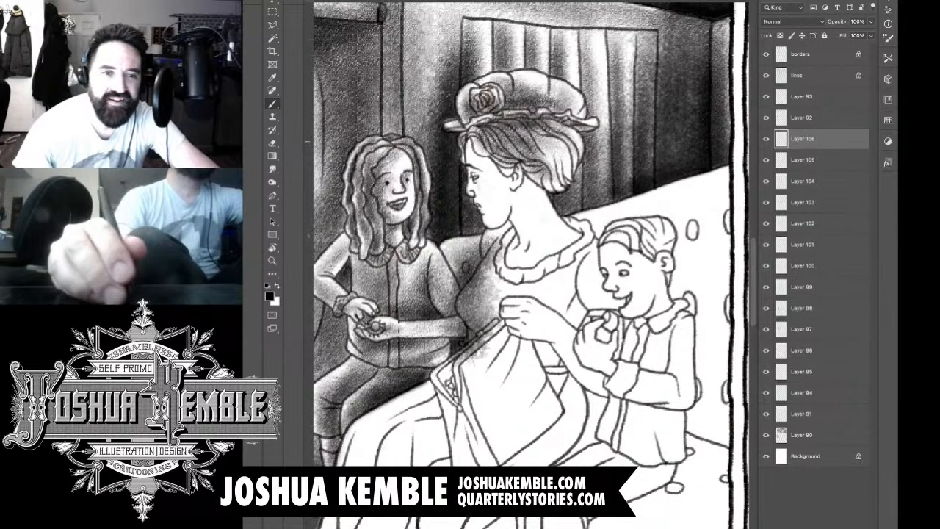
# Step: Shade the woman's face from the cheek to the jaw and add tone around her ear
pyautogui.moveTo(550, 122)
pyautogui.mouseDown()
pyautogui.moveTo(490, 141)
pyautogui.moveTo(548, 144)
pyautogui.moveTo(545, 133)
pyautogui.moveTo(473, 133)
pyautogui.moveTo(499, 176)
pyautogui.moveTo(472, 170)
pyautogui.moveTo(493, 213)
pyautogui.moveTo(507, 182)
pyautogui.moveTo(494, 174)
pyautogui.moveTo(502, 222)
pyautogui.mouseUp()
pyautogui.moveTo(501, 190); pyautogui.dragTo(503, 225)
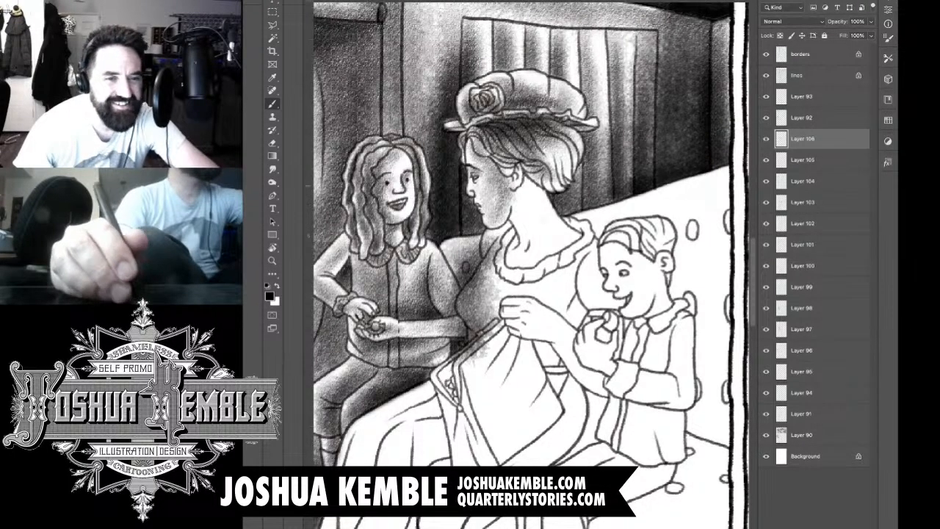
pyautogui.moveTo(511, 187); pyautogui.dragTo(517, 168)
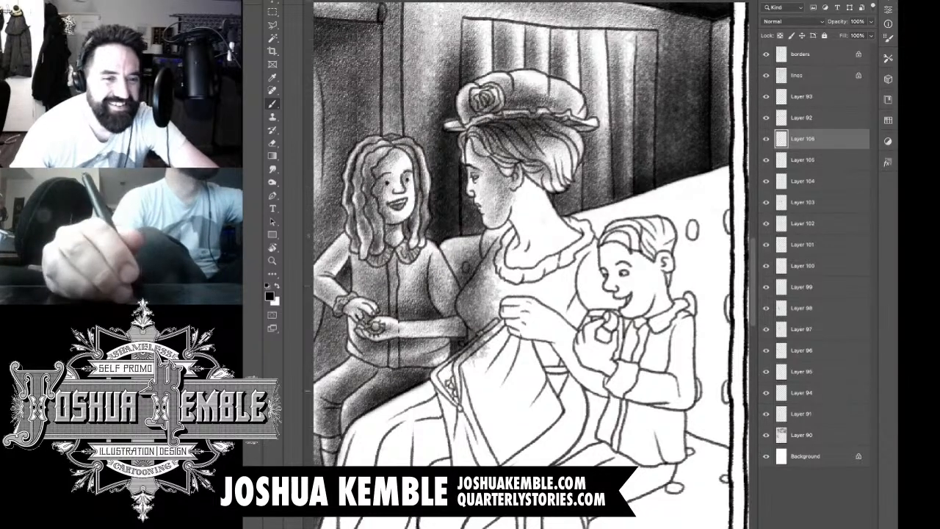
# Step: Add a new layer, identify the woman's tone layer by toggling its visibility, and make it active for erasing
pyautogui.hotkey('ctrl', 'shift', 'alt', 'n')
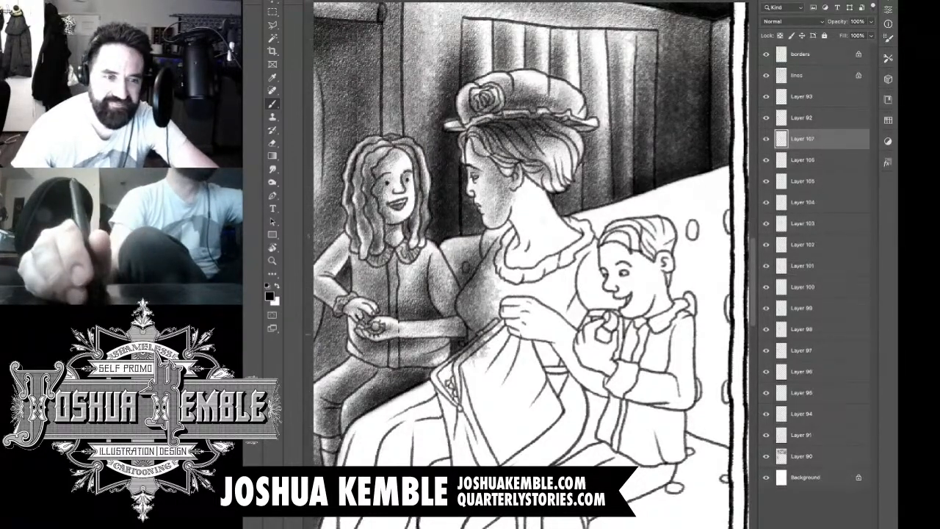
pyautogui.click(766, 160)
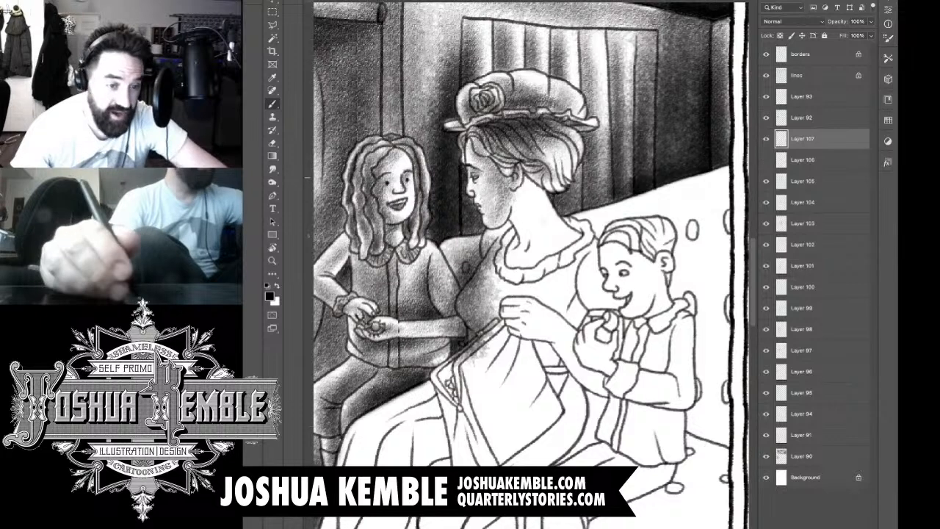
pyautogui.click(767, 160)
pyautogui.click(803, 161)
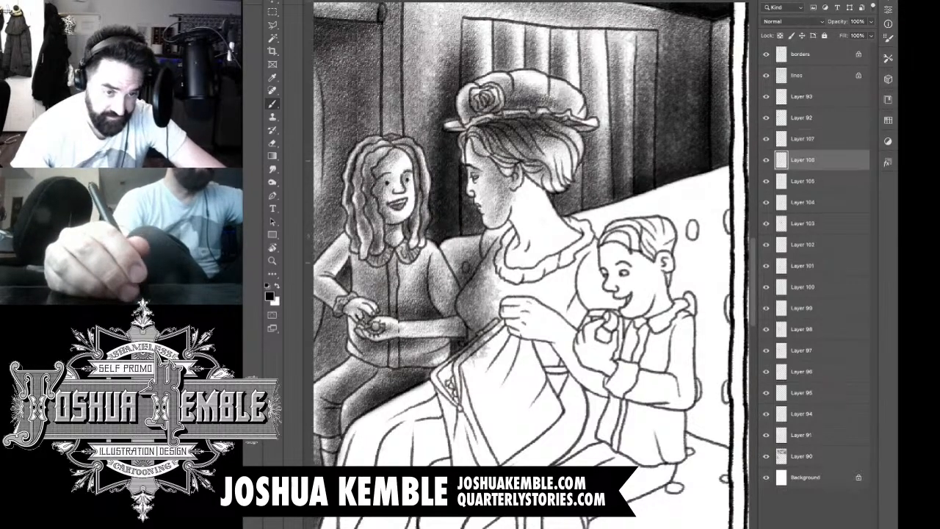
pyautogui.press('e')
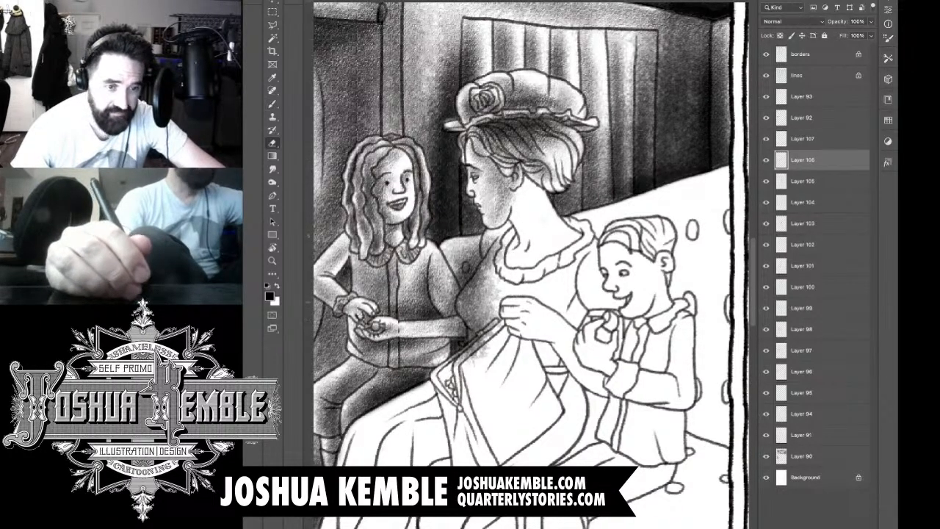
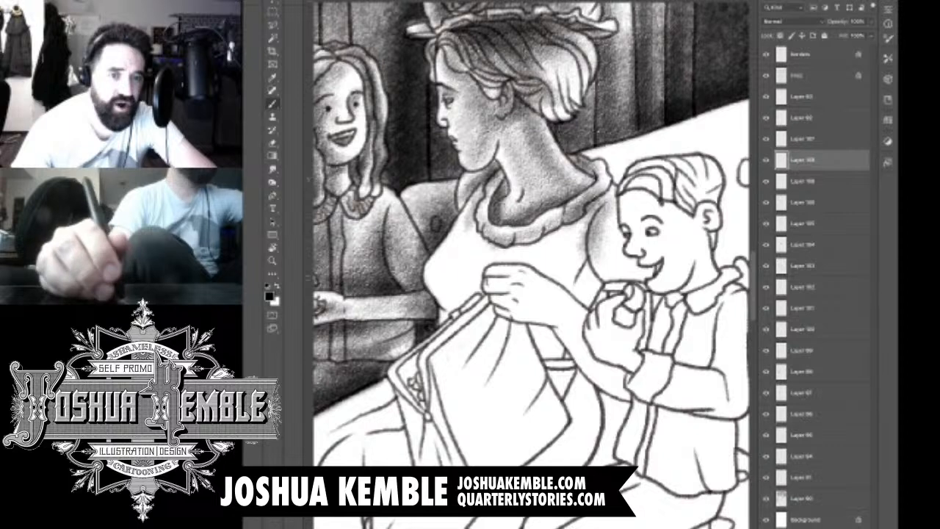
# Step: Shade the woman's dress from the sleeve behind the boy across the bodice and clear the spilled tone from her hand and forearm
pyautogui.moveTo(604, 207)
pyautogui.mouseDown()
pyautogui.moveTo(618, 227)
pyautogui.moveTo(607, 269)
pyautogui.moveTo(622, 276)
pyautogui.moveTo(620, 256)
pyautogui.moveTo(630, 296)
pyautogui.moveTo(616, 223)
pyautogui.moveTo(622, 250)
pyautogui.mouseUp()
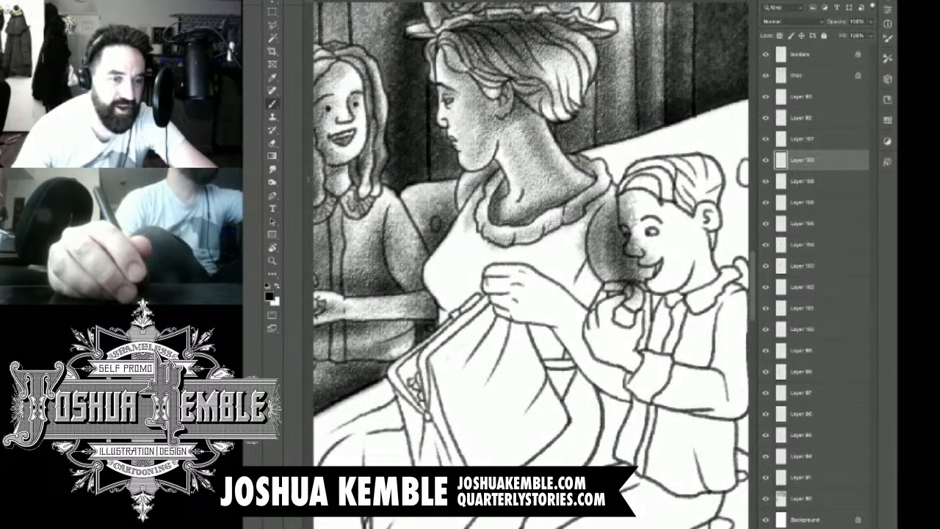
pyautogui.moveTo(465, 226)
pyautogui.mouseDown()
pyautogui.moveTo(440, 288)
pyautogui.moveTo(445, 269)
pyautogui.moveTo(457, 278)
pyautogui.moveTo(474, 241)
pyautogui.moveTo(528, 263)
pyautogui.moveTo(571, 226)
pyautogui.moveTo(561, 257)
pyautogui.moveTo(579, 254)
pyautogui.moveTo(571, 286)
pyautogui.moveTo(586, 290)
pyautogui.moveTo(558, 276)
pyautogui.mouseUp()
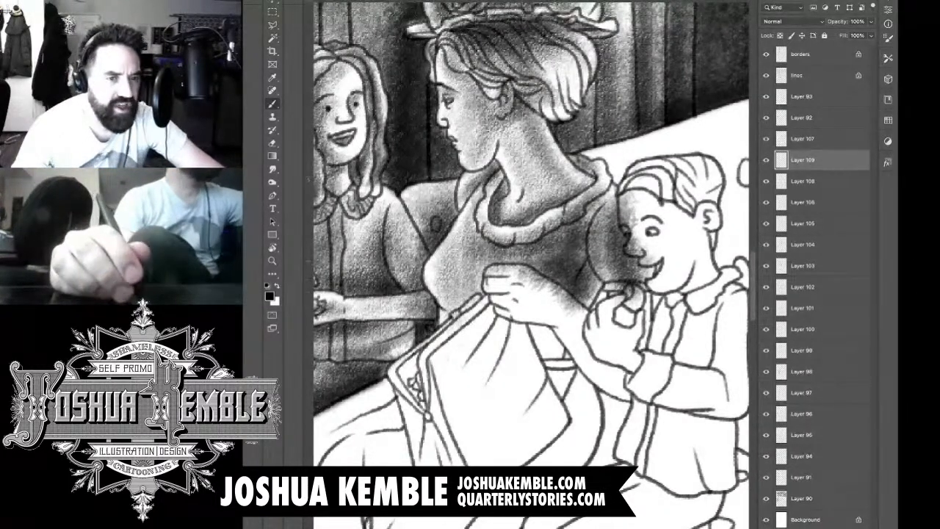
pyautogui.press('e')
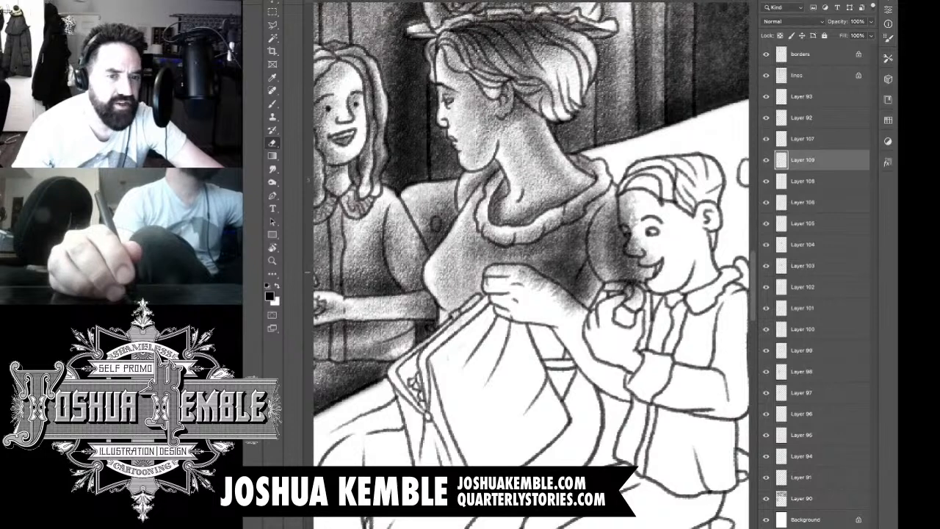
pyautogui.moveTo(525, 273); pyautogui.dragTo(577, 306)
# Step: Shade the woman's raised hand and forearm down to the elbow, and tone the fruit in the boy's hand
pyautogui.moveTo(637, 300)
pyautogui.mouseDown()
pyautogui.moveTo(628, 291)
pyautogui.moveTo(646, 260)
pyautogui.moveTo(629, 251)
pyautogui.moveTo(627, 162)
pyautogui.mouseUp()
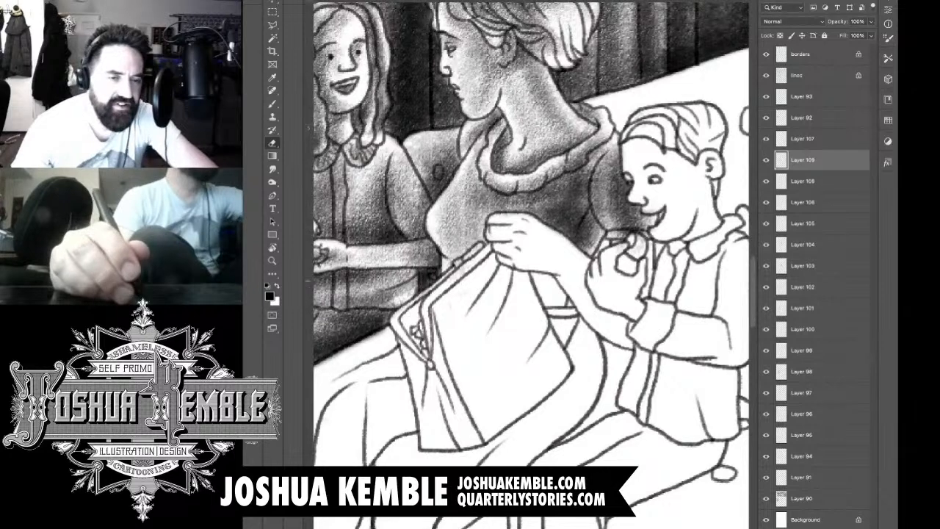
pyautogui.press('b')
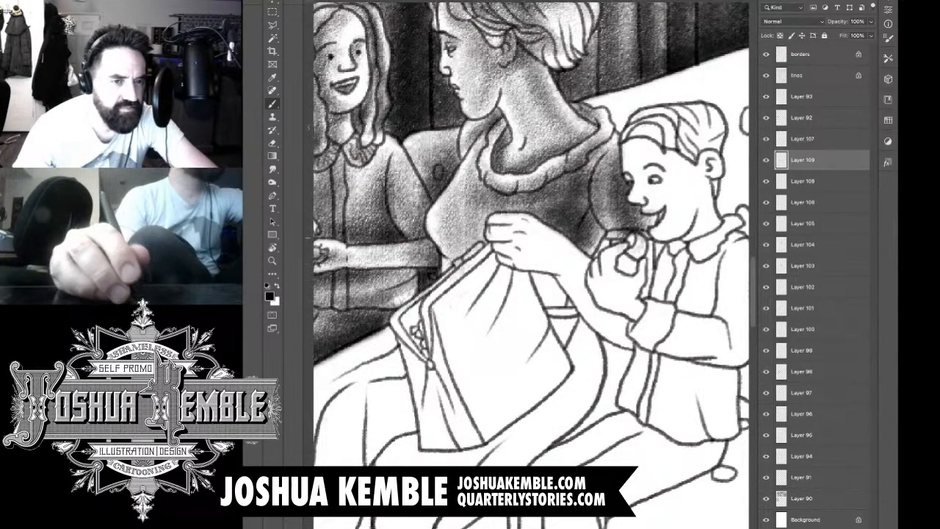
pyautogui.moveTo(496, 219)
pyautogui.mouseDown()
pyautogui.moveTo(525, 221)
pyautogui.moveTo(508, 239)
pyautogui.moveTo(520, 238)
pyautogui.mouseUp()
pyautogui.moveTo(491, 239)
pyautogui.mouseDown()
pyautogui.moveTo(524, 239)
pyautogui.moveTo(517, 252)
pyautogui.moveTo(562, 266)
pyautogui.moveTo(563, 257)
pyautogui.moveTo(586, 257)
pyautogui.moveTo(581, 289)
pyautogui.moveTo(607, 328)
pyautogui.mouseUp()
pyautogui.moveTo(587, 299)
pyautogui.mouseDown()
pyautogui.moveTo(620, 338)
pyautogui.moveTo(627, 331)
pyautogui.moveTo(644, 341)
pyautogui.mouseUp()
pyautogui.moveTo(629, 266); pyautogui.dragTo(654, 311)
pyautogui.moveTo(629, 250); pyautogui.dragTo(643, 292)
pyautogui.moveTo(622, 248)
pyautogui.mouseDown()
pyautogui.moveTo(638, 284)
pyautogui.moveTo(622, 282)
pyautogui.moveTo(607, 299)
pyautogui.mouseUp()
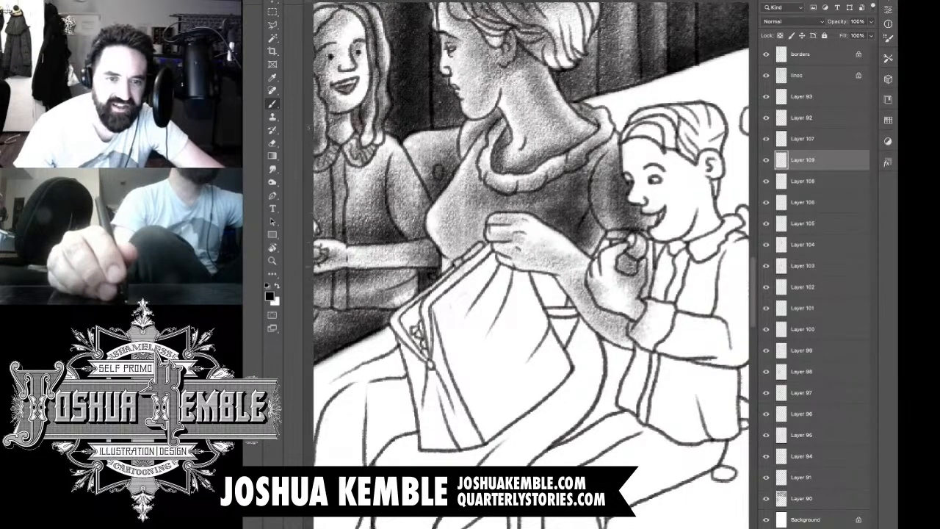
# Step: Erase the tone spilled over the boy's hand, cuff and the bitten top of the fruit
pyautogui.press('e')
pyautogui.moveTo(591, 279)
pyautogui.mouseDown()
pyautogui.moveTo(603, 304)
pyautogui.moveTo(602, 292)
pyautogui.moveTo(639, 292)
pyautogui.moveTo(644, 262)
pyautogui.moveTo(638, 333)
pyautogui.moveTo(640, 325)
pyautogui.mouseUp()
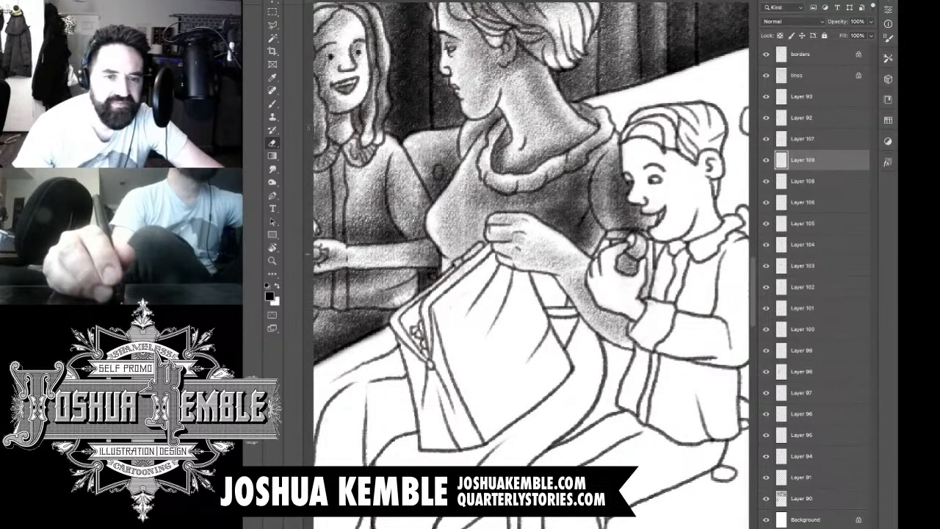
pyautogui.moveTo(619, 253); pyautogui.dragTo(644, 248)
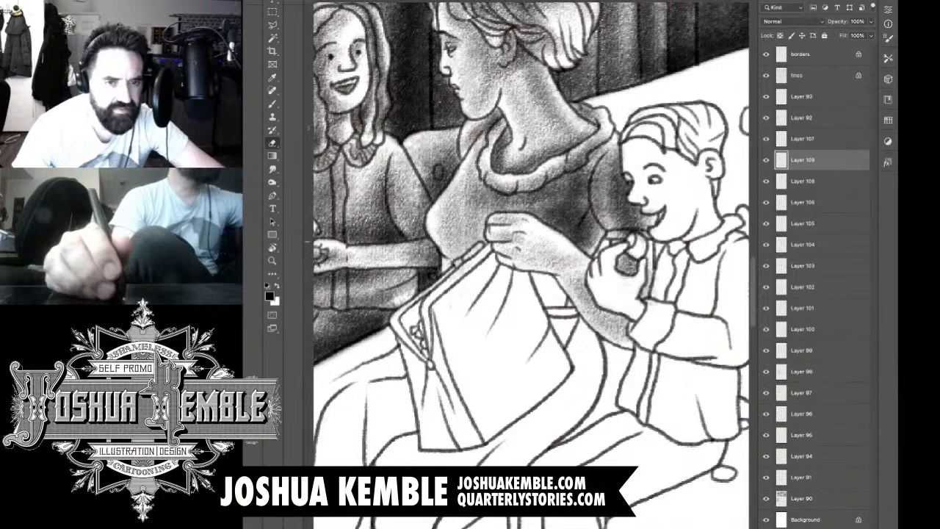
pyautogui.press('b')
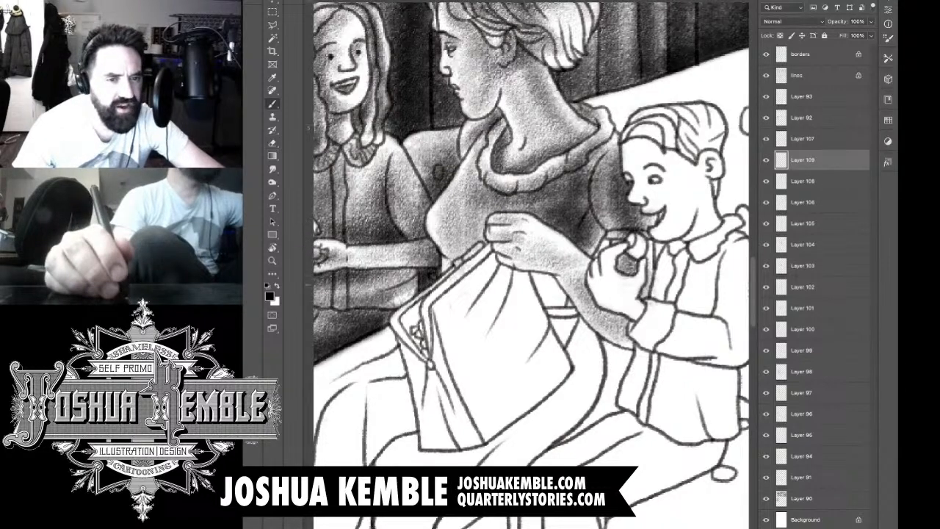
pyautogui.moveTo(588, 294); pyautogui.dragTo(591, 271)
# Step: Add a new layer, shade the gap between the bag and the woman's forearm, and erase the spill over the bag
pyautogui.moveTo(529, 264); pyautogui.dragTo(521, 355)
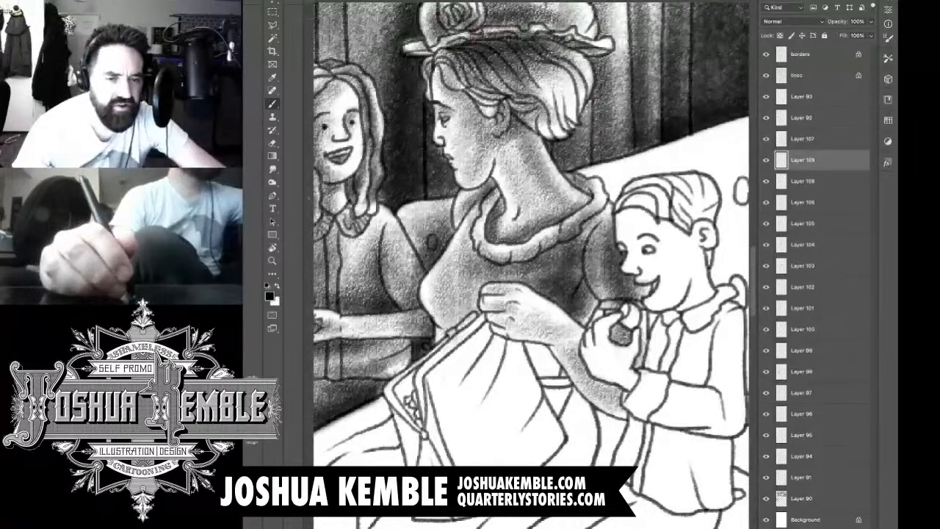
pyautogui.hotkey('ctrl', 'shift', 'alt', 'n')
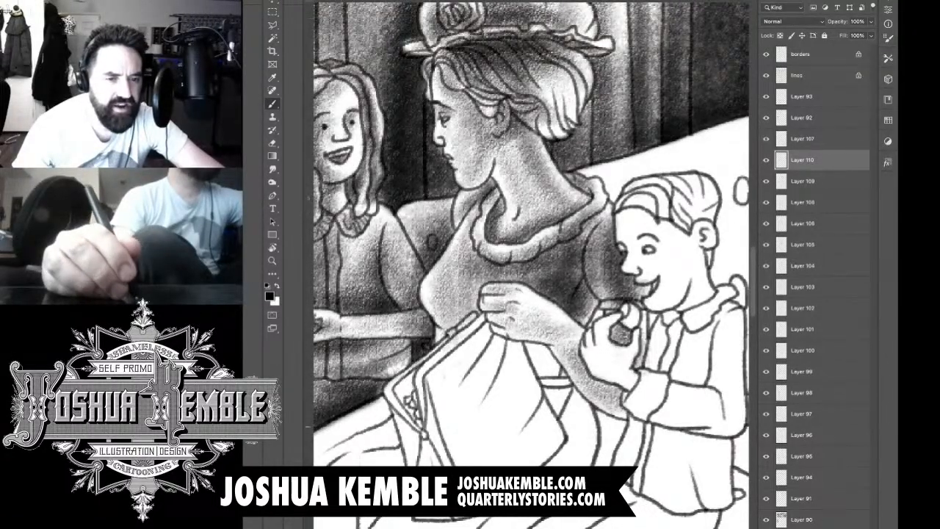
pyautogui.moveTo(521, 396)
pyautogui.mouseDown()
pyautogui.moveTo(562, 316)
pyautogui.moveTo(529, 382)
pyautogui.moveTo(548, 312)
pyautogui.moveTo(514, 367)
pyautogui.moveTo(514, 340)
pyautogui.moveTo(540, 394)
pyautogui.moveTo(560, 355)
pyautogui.moveTo(523, 335)
pyautogui.moveTo(533, 340)
pyautogui.moveTo(548, 324)
pyautogui.moveTo(556, 333)
pyautogui.mouseUp()
pyautogui.press('e')
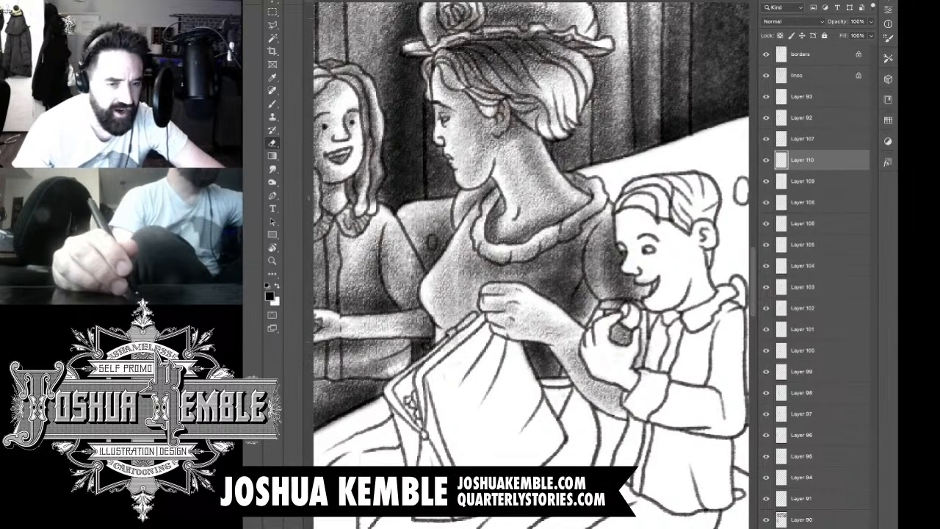
pyautogui.moveTo(526, 362); pyautogui.dragTo(523, 353)
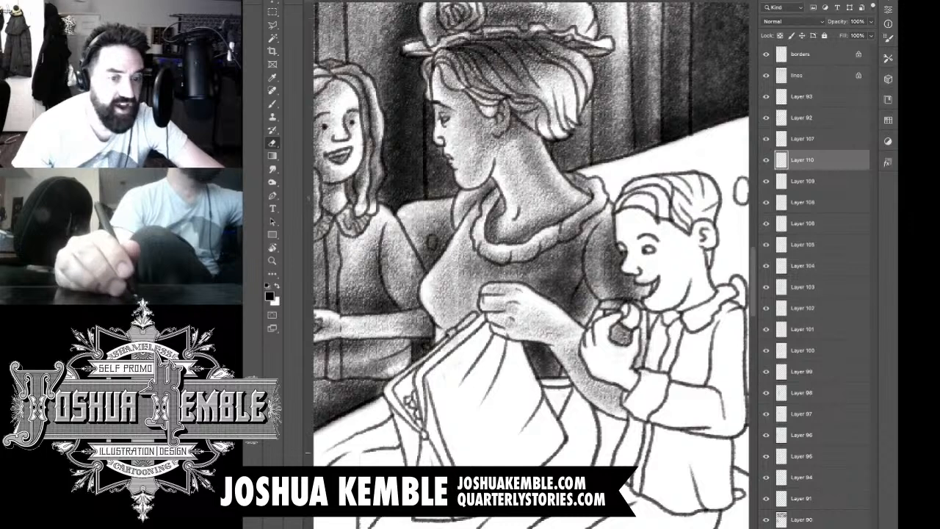
pyautogui.press('b')
pyautogui.moveTo(553, 389)
pyautogui.mouseDown()
pyautogui.moveTo(544, 403)
pyautogui.moveTo(551, 408)
pyautogui.moveTo(532, 393)
pyautogui.moveTo(551, 391)
pyautogui.moveTo(542, 393)
pyautogui.moveTo(550, 433)
pyautogui.mouseUp()
pyautogui.press('e')
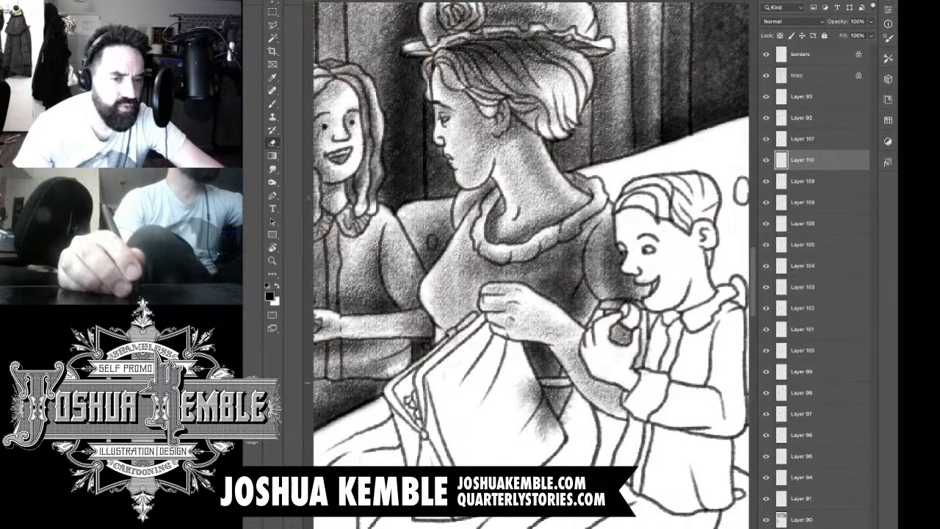
pyautogui.moveTo(530, 382)
pyautogui.mouseDown()
pyautogui.moveTo(552, 431)
pyautogui.moveTo(522, 404)
pyautogui.moveTo(523, 384)
pyautogui.moveTo(566, 423)
pyautogui.mouseUp()
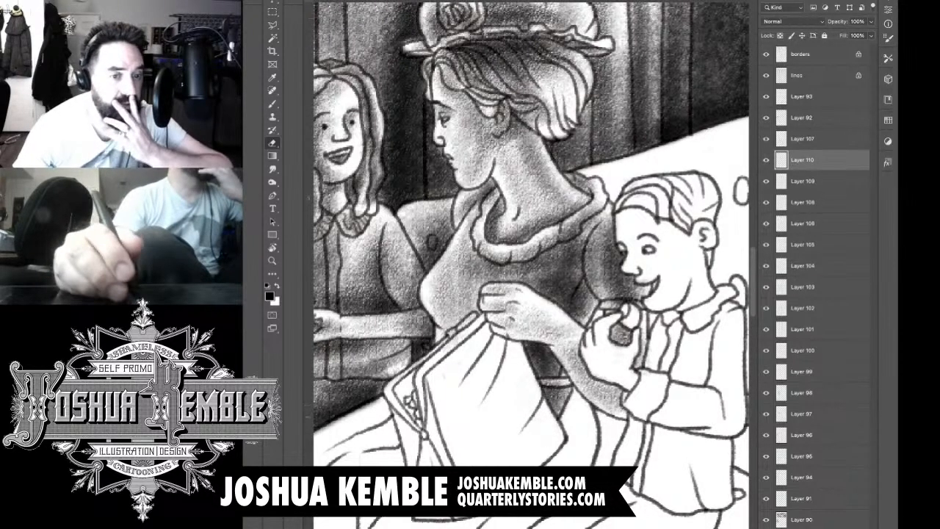
# Step: Examine the shading of the whole carriage panel and up close around the woman and children
pyautogui.moveTo(500, 316); pyautogui.dragTo(574, 248)
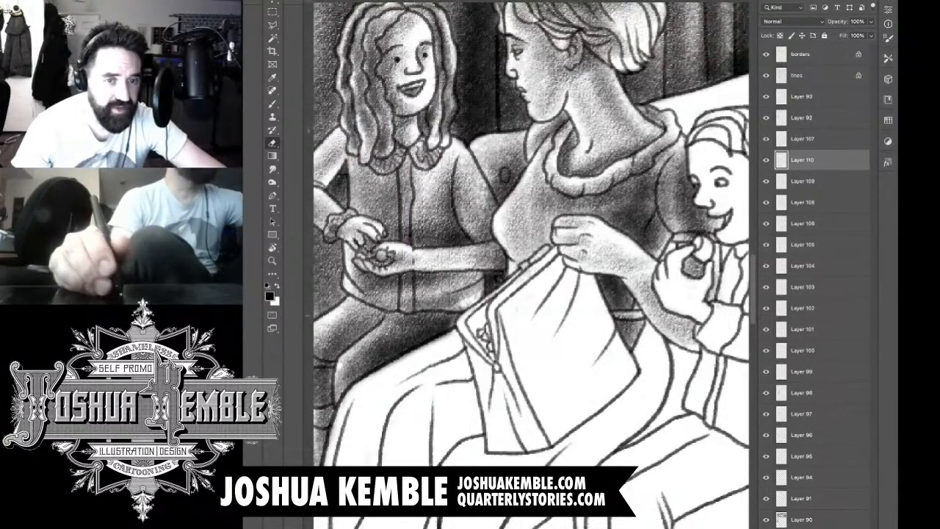
pyautogui.press('b')
pyautogui.hotkey('ctrl', '-')
pyautogui.hotkey('ctrl', '-')
pyautogui.hotkey('ctrl', '-')
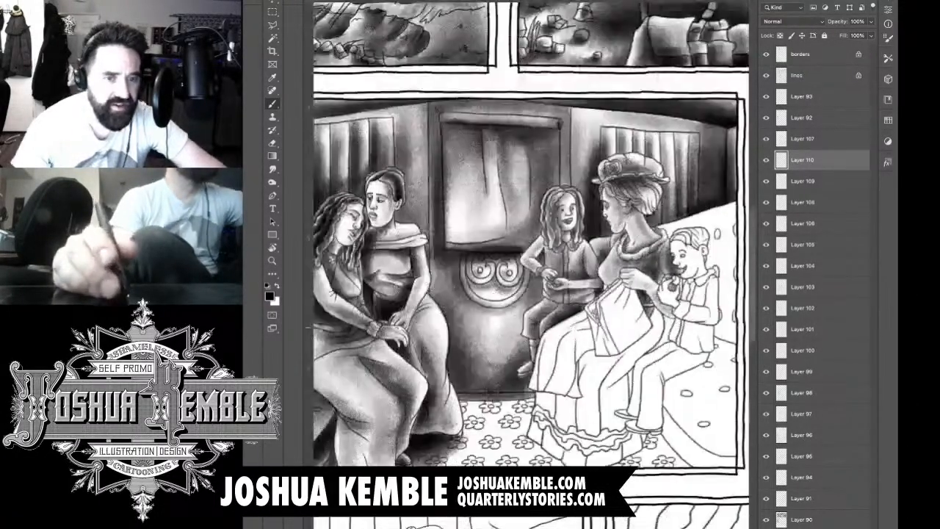
pyautogui.moveTo(588, 294); pyautogui.dragTo(520, 292)
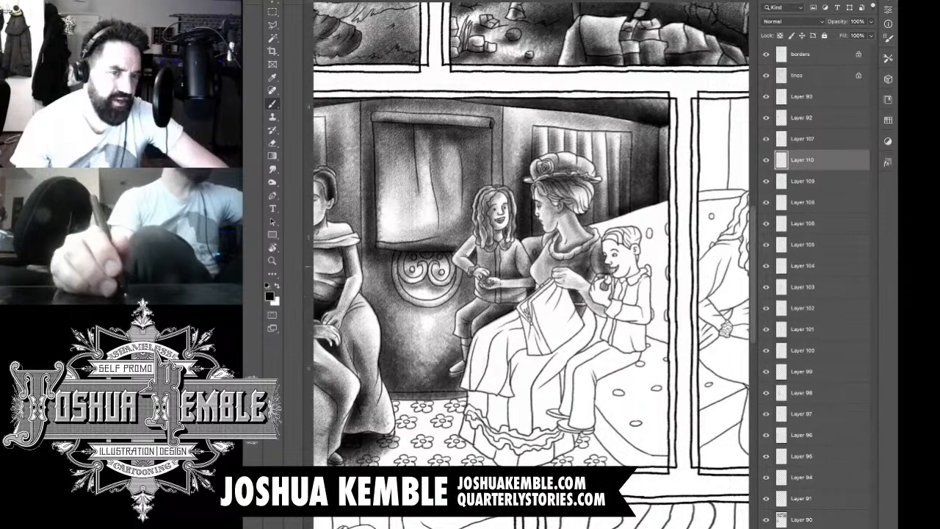
pyautogui.hotkey('ctrl', '+')
pyautogui.hotkey('ctrl', '+')
pyautogui.hotkey('ctrl', '+')
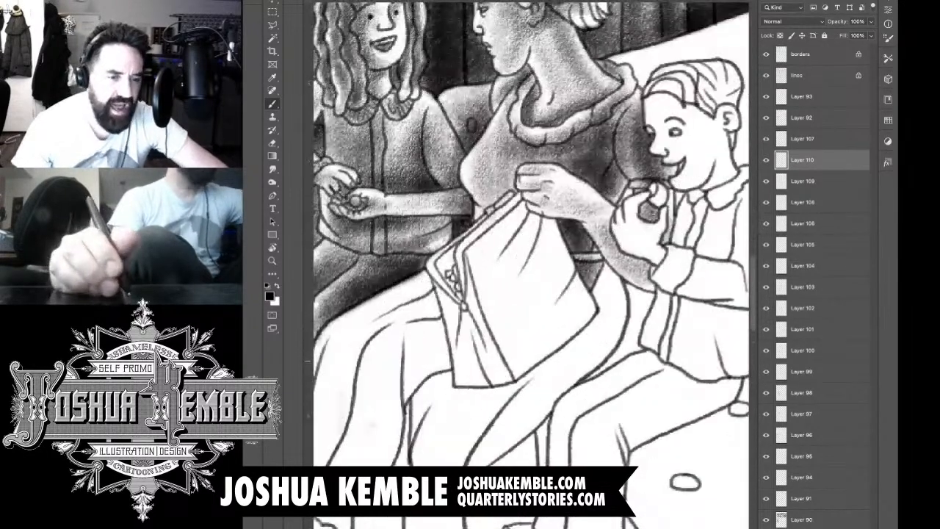
pyautogui.moveTo(529, 279); pyautogui.dragTo(562, 269)
pyautogui.moveTo(529, 348); pyautogui.dragTo(535, 302)
pyautogui.hotkey('ctrl', '-')
pyautogui.hotkey('ctrl', '-')
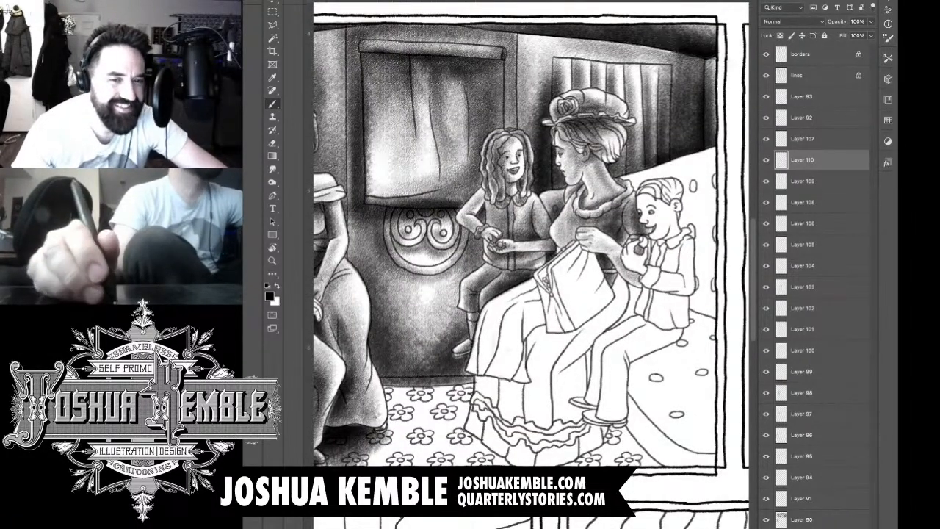
# Step: Add a new layer and shade the bag's clasp frame and the ornament at its corner
pyautogui.hotkey('ctrl', 'shift', 'alt', 'n')
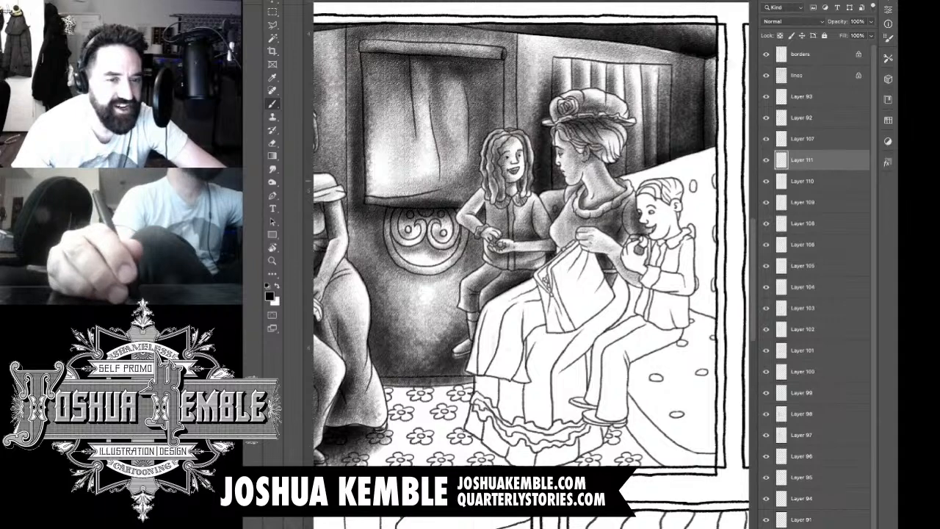
pyautogui.hotkey('ctrl', '+')
pyautogui.hotkey('ctrl', '+')
pyautogui.moveTo(483, 208); pyautogui.dragTo(524, 152)
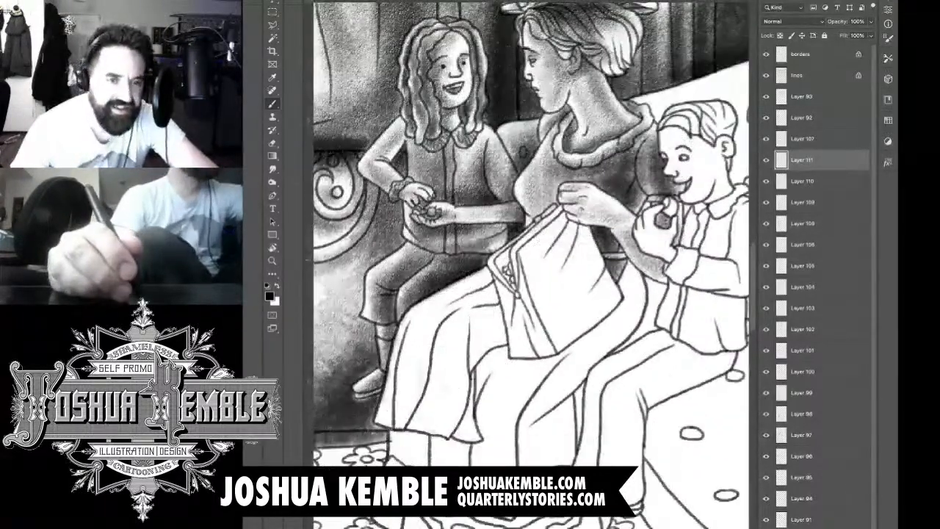
pyautogui.hotkey('ctrl', '+')
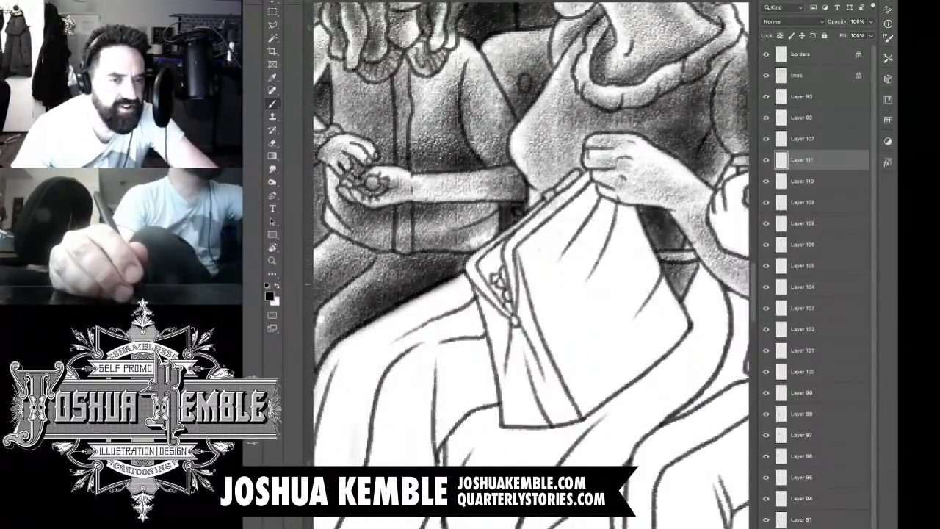
pyautogui.moveTo(484, 275); pyautogui.dragTo(586, 174)
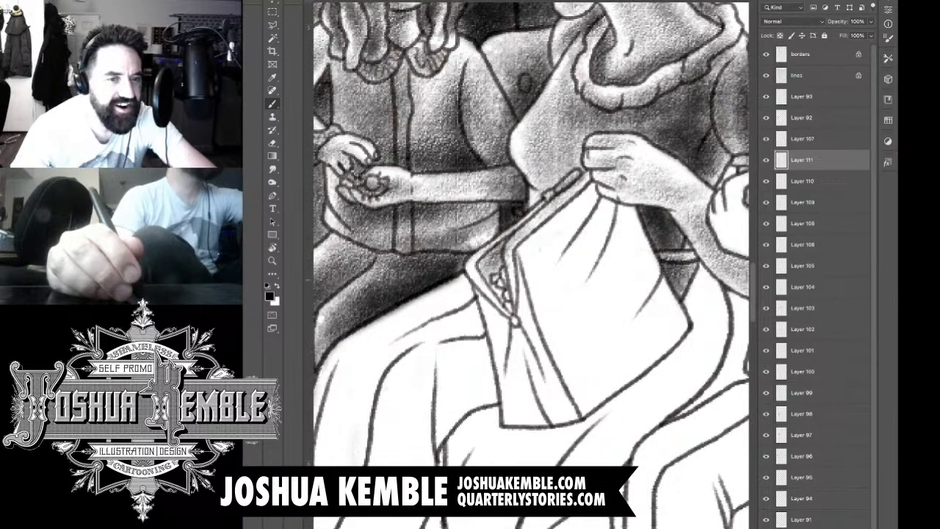
pyautogui.moveTo(503, 287)
pyautogui.mouseDown()
pyautogui.moveTo(514, 316)
pyautogui.moveTo(504, 338)
pyautogui.mouseUp()
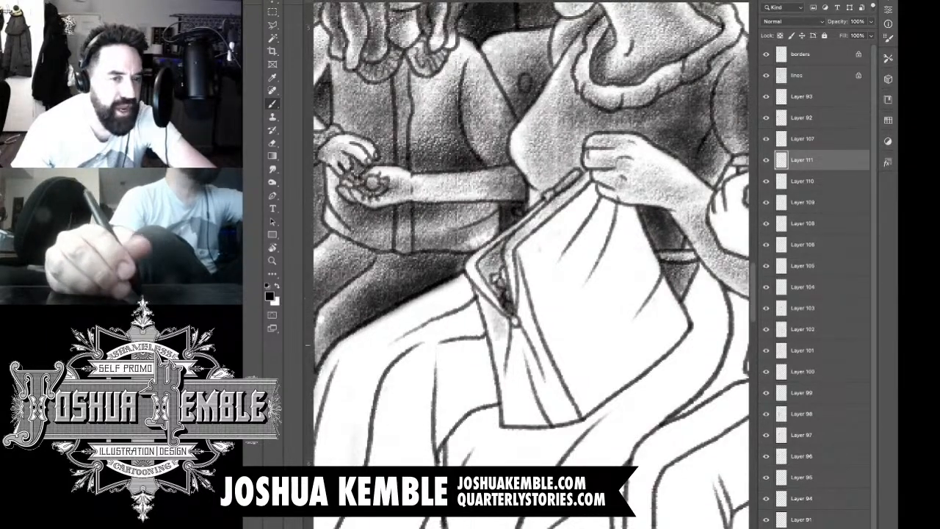
# Step: Shade the bag's narrow side panel below the clasp, darkening its vertical folds down to the lower edge
pyautogui.moveTo(486, 302); pyautogui.dragTo(507, 350)
pyautogui.moveTo(501, 319); pyautogui.dragTo(529, 406)
pyautogui.moveTo(514, 357); pyautogui.dragTo(532, 422)
pyautogui.moveTo(514, 332); pyautogui.dragTo(537, 430)
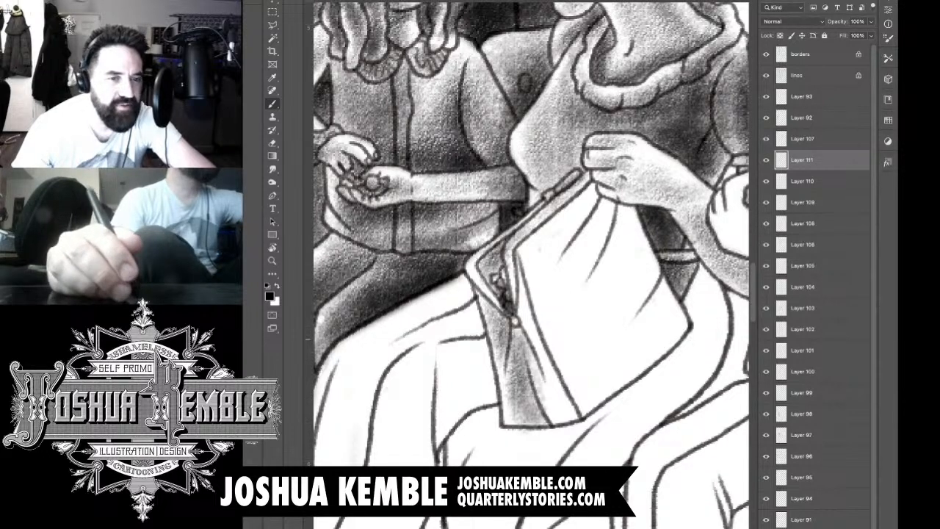
pyautogui.moveTo(504, 315)
pyautogui.mouseDown()
pyautogui.moveTo(543, 408)
pyautogui.moveTo(532, 328)
pyautogui.mouseUp()
pyautogui.moveTo(522, 295); pyautogui.dragTo(525, 317)
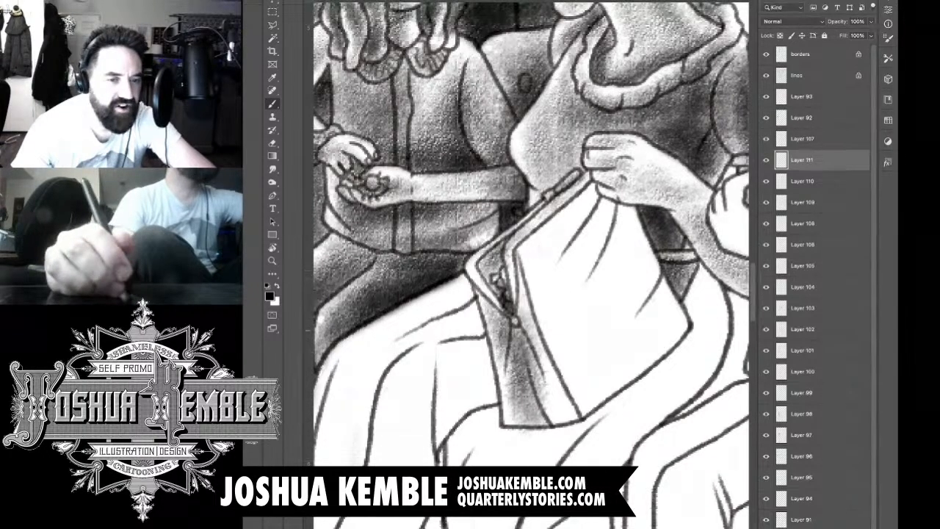
pyautogui.moveTo(512, 271); pyautogui.dragTo(544, 377)
pyautogui.moveTo(529, 330)
pyautogui.mouseDown()
pyautogui.moveTo(568, 422)
pyautogui.moveTo(548, 399)
pyautogui.mouseUp()
pyautogui.moveTo(509, 320); pyautogui.dragTo(529, 377)
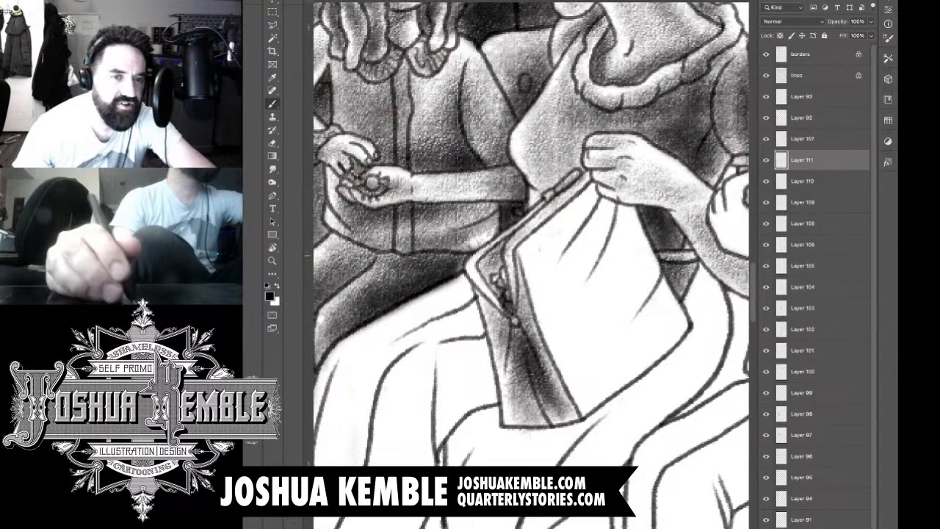
# Step: Shade the upper folds of the bag's front, stroking along the clasp edge and down from the woman's hand
pyautogui.moveTo(521, 254); pyautogui.dragTo(618, 180)
pyautogui.moveTo(542, 241)
pyautogui.mouseDown()
pyautogui.moveTo(621, 169)
pyautogui.moveTo(564, 216)
pyautogui.mouseUp()
pyautogui.moveTo(557, 275); pyautogui.dragTo(609, 209)
pyautogui.moveTo(544, 291); pyautogui.dragTo(611, 204)
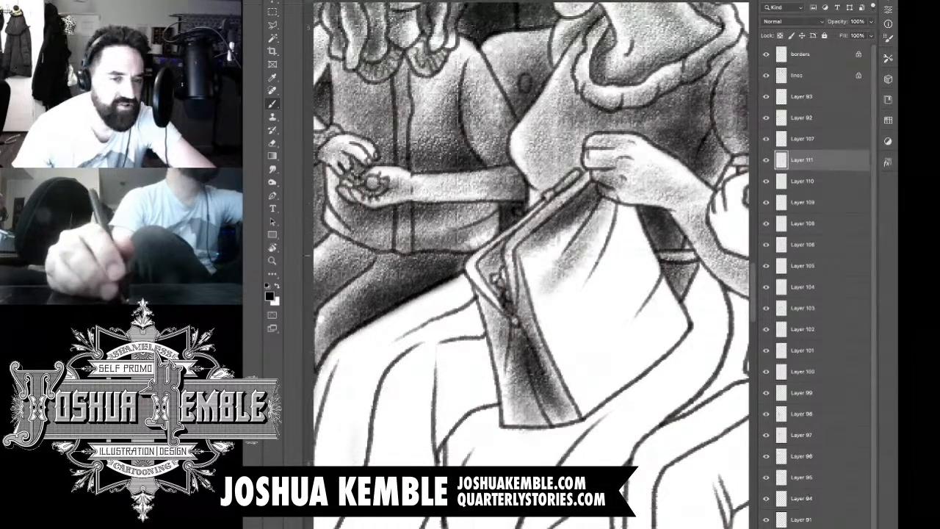
pyautogui.moveTo(599, 292); pyautogui.dragTo(629, 215)
pyautogui.moveTo(569, 325)
pyautogui.mouseDown()
pyautogui.moveTo(629, 206)
pyautogui.moveTo(629, 220)
pyautogui.mouseUp()
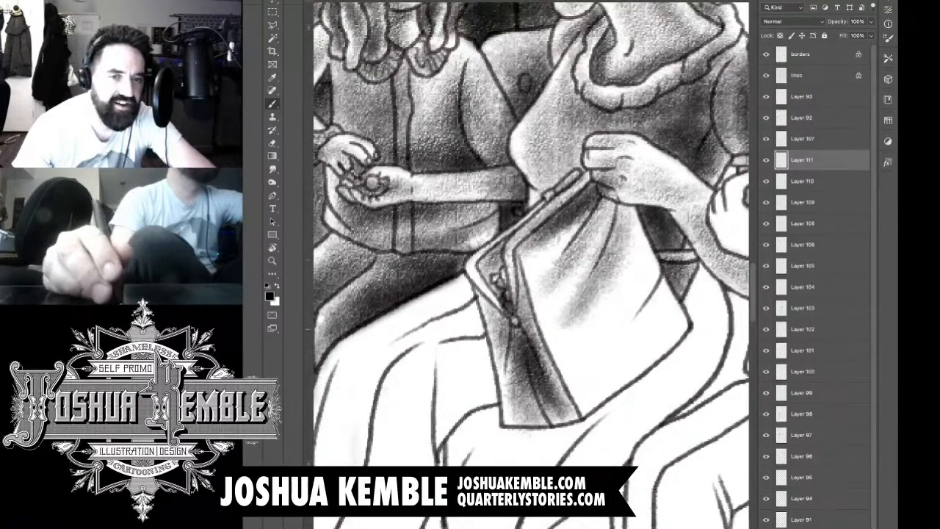
# Step: Extend tone across the middle of the bag's front and deepen the area beneath the woman's forearm
pyautogui.moveTo(562, 340); pyautogui.dragTo(635, 285)
pyautogui.moveTo(591, 327); pyautogui.dragTo(649, 236)
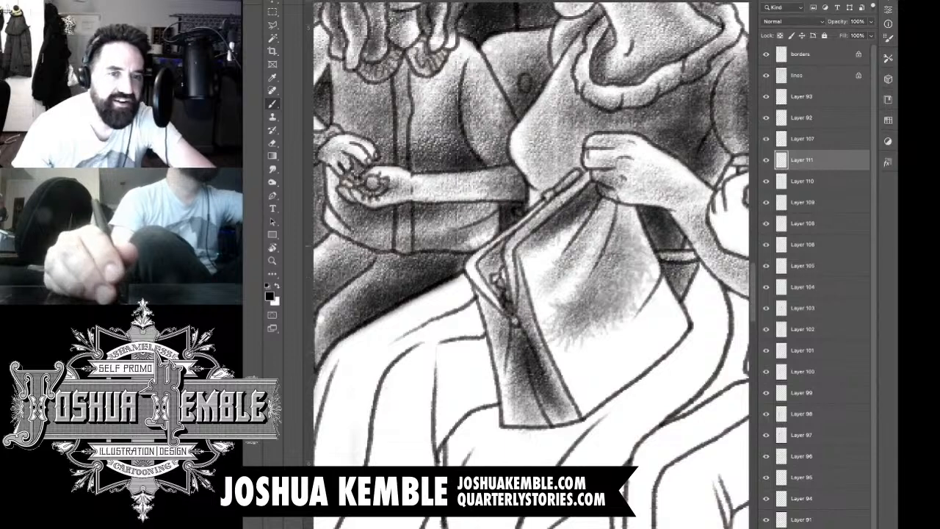
pyautogui.moveTo(624, 297); pyautogui.dragTo(641, 214)
pyautogui.moveTo(646, 280); pyautogui.dragTo(614, 199)
pyautogui.moveTo(642, 234); pyautogui.dragTo(599, 194)
pyautogui.moveTo(528, 294); pyautogui.dragTo(592, 217)
pyautogui.moveTo(544, 257)
pyautogui.mouseDown()
pyautogui.moveTo(594, 210)
pyautogui.moveTo(572, 232)
pyautogui.mouseUp()
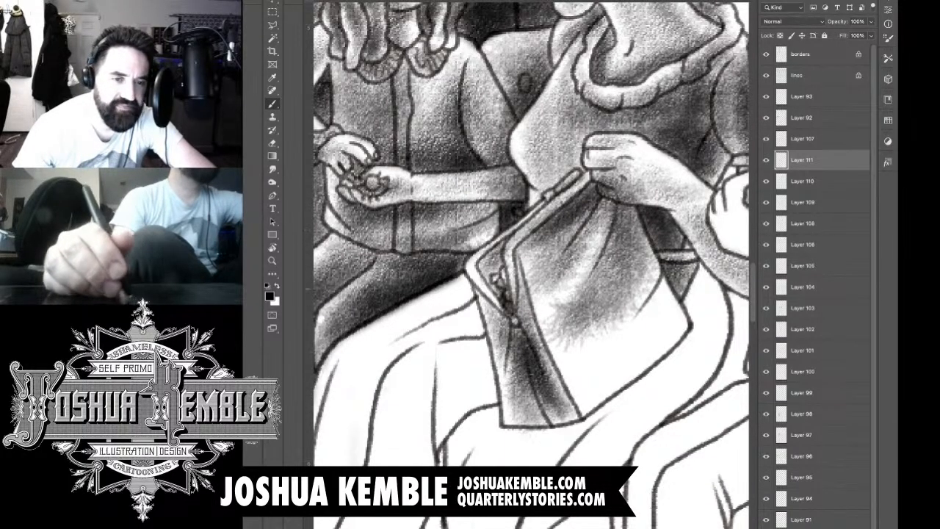
# Step: Carry the tone down to the lower edge of the bag's front, leaving light highlights between the folds
pyautogui.moveTo(508, 294); pyautogui.dragTo(555, 237)
pyautogui.moveTo(539, 285)
pyautogui.mouseDown()
pyautogui.moveTo(561, 304)
pyautogui.moveTo(573, 356)
pyautogui.moveTo(652, 331)
pyautogui.mouseUp()
pyautogui.moveTo(592, 376); pyautogui.dragTo(660, 335)
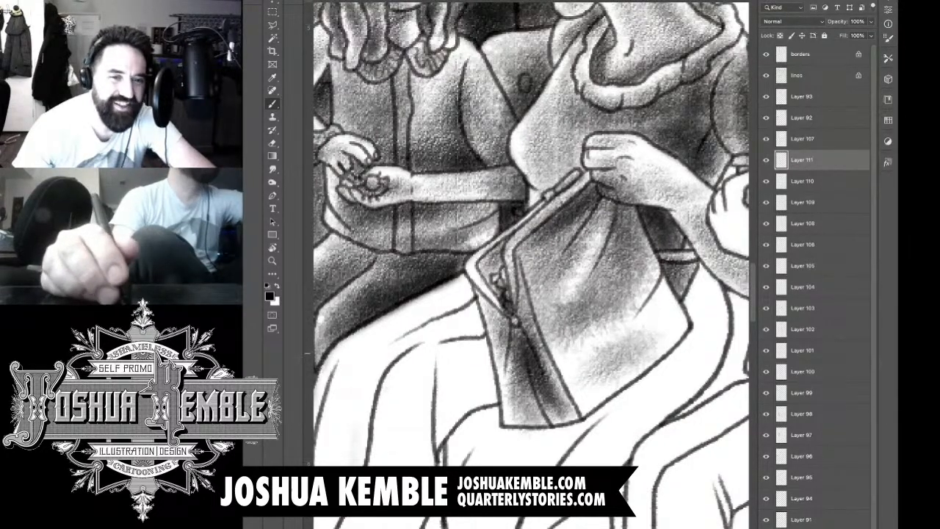
pyautogui.moveTo(614, 356)
pyautogui.mouseDown()
pyautogui.moveTo(677, 289)
pyautogui.moveTo(635, 251)
pyautogui.mouseUp()
pyautogui.moveTo(664, 294); pyautogui.dragTo(597, 188)
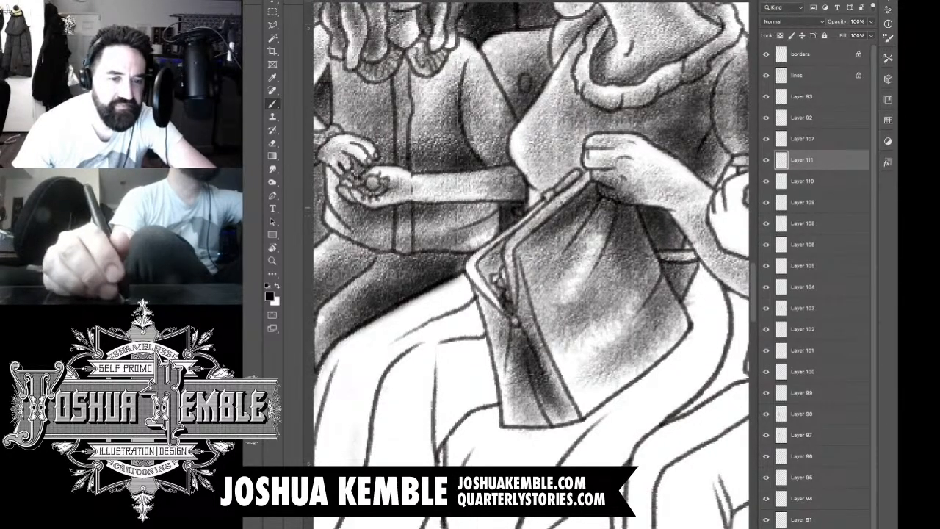
# Step: Darken the bag's gathered folds directly beneath the woman's hand and along the clasp
pyautogui.moveTo(637, 218); pyautogui.dragTo(570, 178)
pyautogui.moveTo(611, 249); pyautogui.dragTo(575, 204)
pyautogui.moveTo(605, 266); pyautogui.dragTo(560, 222)
pyautogui.moveTo(617, 290); pyautogui.dragTo(546, 232)
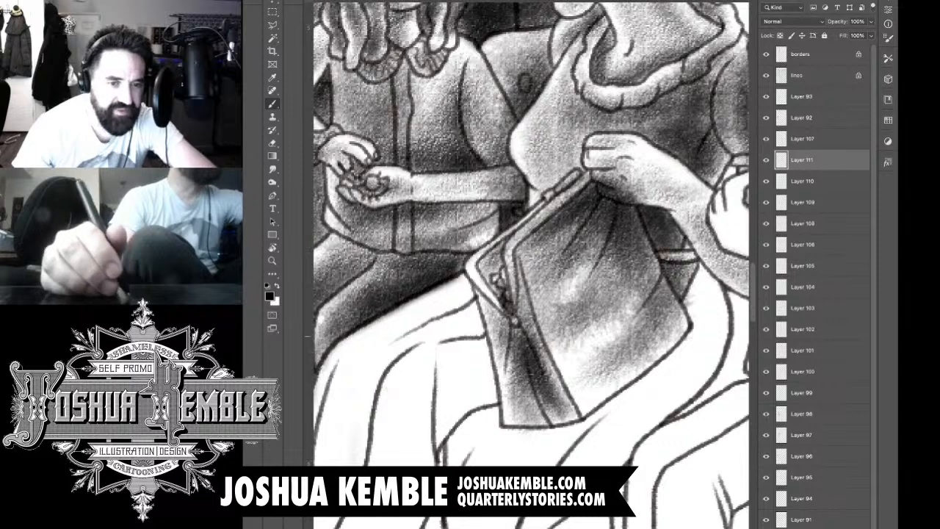
# Step: Fill the light patches on the lower front of the bag with tone and deepen the folds toward its outer side
pyautogui.moveTo(607, 319)
pyautogui.mouseDown()
pyautogui.moveTo(557, 383)
pyautogui.moveTo(579, 373)
pyautogui.moveTo(548, 398)
pyautogui.moveTo(545, 418)
pyautogui.mouseUp()
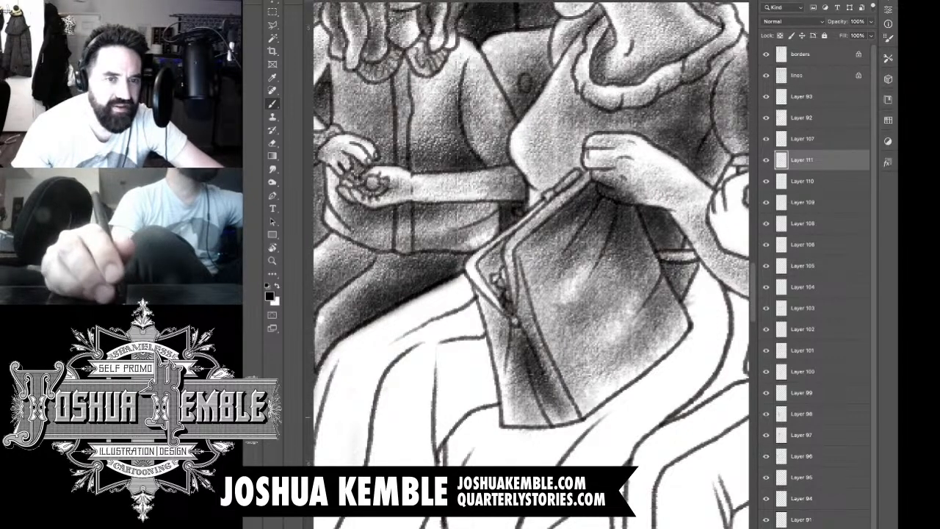
pyautogui.moveTo(520, 269); pyautogui.dragTo(596, 212)
pyautogui.moveTo(557, 252)
pyautogui.mouseDown()
pyautogui.moveTo(595, 226)
pyautogui.moveTo(603, 236)
pyautogui.mouseUp()
pyautogui.moveTo(629, 195); pyautogui.dragTo(642, 237)
pyautogui.moveTo(606, 263); pyautogui.dragTo(650, 221)
pyautogui.moveTo(629, 293); pyautogui.dragTo(670, 244)
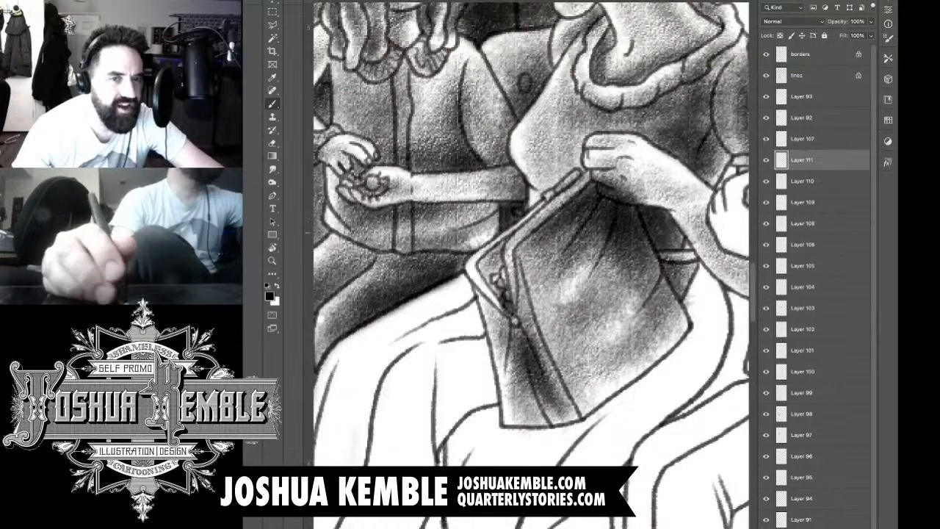
pyautogui.moveTo(631, 315); pyautogui.dragTo(662, 264)
pyautogui.moveTo(616, 300); pyautogui.dragTo(641, 270)
# Step: Darken the bag's upper folds along the clasp and erase stray tone around the bag's edge beneath the woman's hand
pyautogui.moveTo(560, 203); pyautogui.dragTo(573, 231)
pyautogui.moveTo(533, 263); pyautogui.dragTo(575, 216)
pyautogui.moveTo(546, 216); pyautogui.dragTo(599, 175)
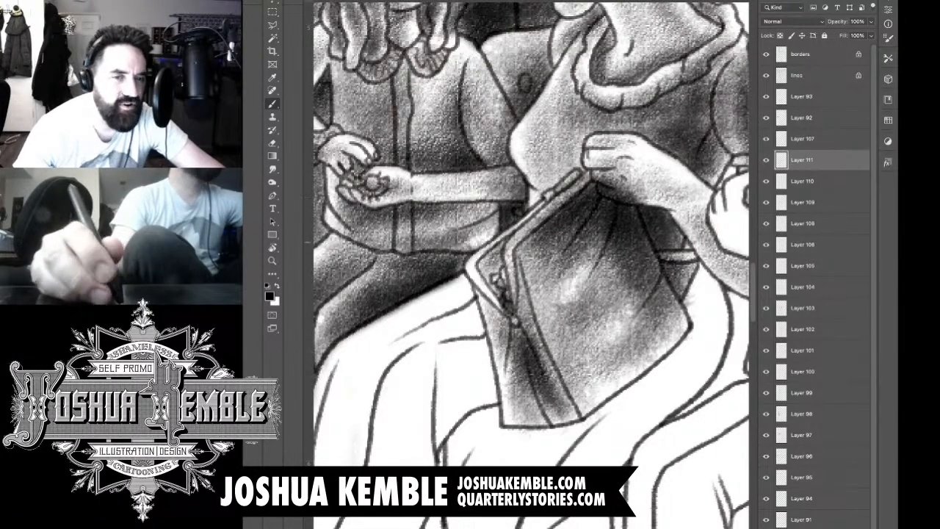
pyautogui.moveTo(533, 253)
pyautogui.mouseDown()
pyautogui.moveTo(607, 180)
pyautogui.moveTo(609, 158)
pyautogui.mouseUp()
pyautogui.press('e')
pyautogui.moveTo(596, 189)
pyautogui.mouseDown()
pyautogui.moveTo(620, 167)
pyautogui.moveTo(641, 181)
pyautogui.moveTo(676, 286)
pyautogui.moveTo(694, 304)
pyautogui.mouseUp()
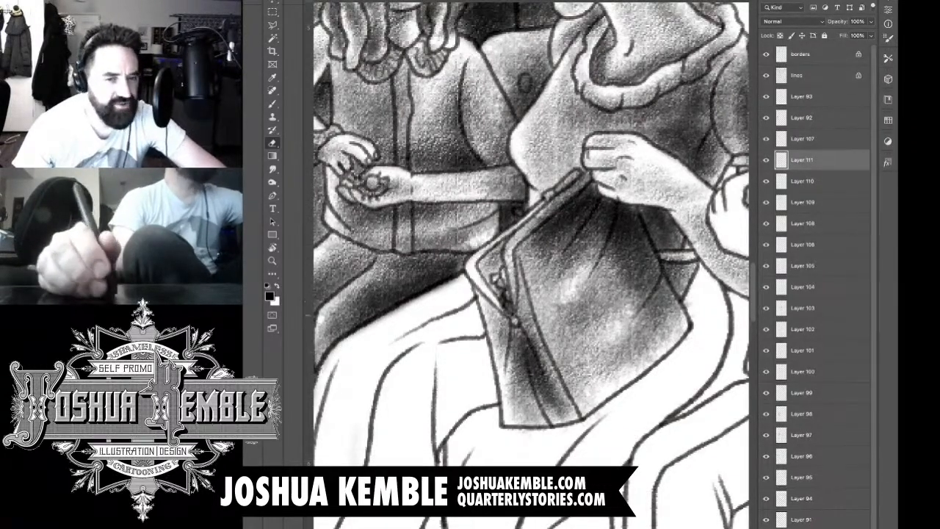
# Step: Add a new layer and shade the woman's skirt fold nearest the girl, from the hem up to the bag
pyautogui.hotkey('ctrl', '-')
pyautogui.hotkey('ctrl', '-')
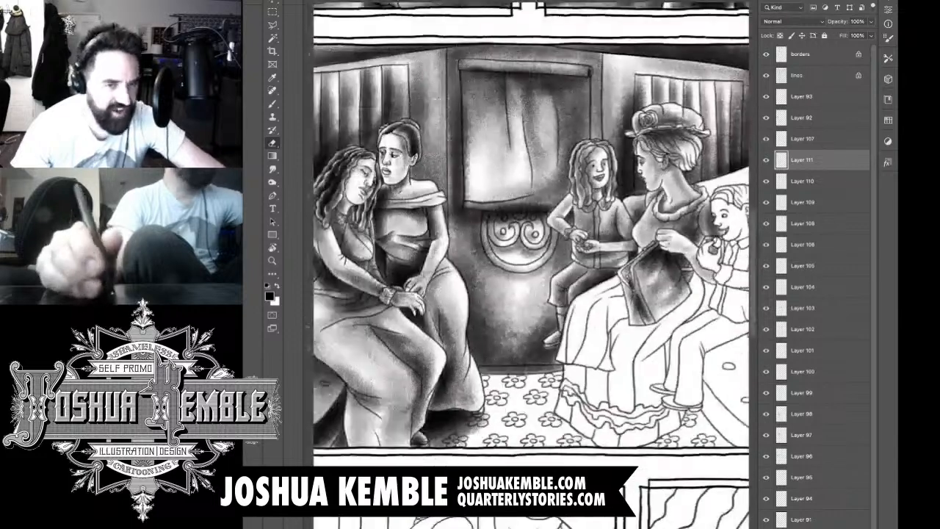
pyautogui.moveTo(683, 310); pyautogui.dragTo(709, 306)
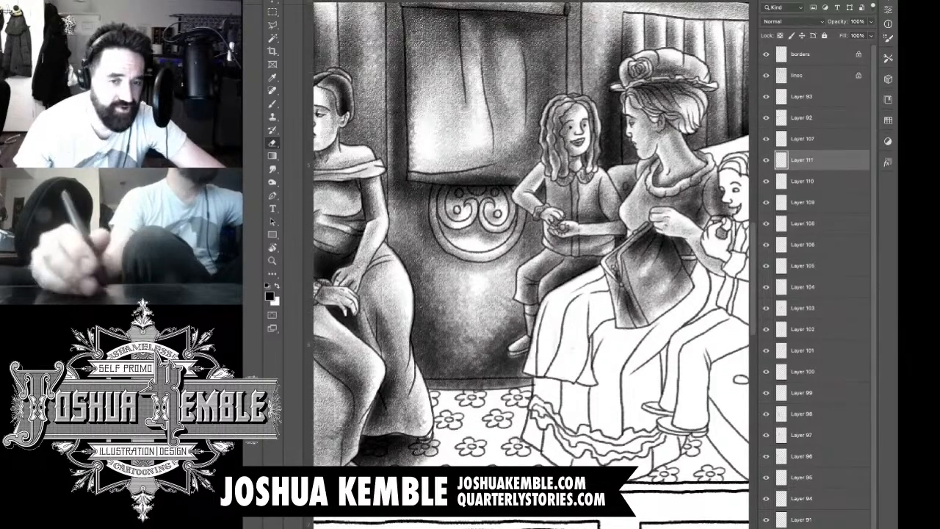
pyautogui.hotkey('ctrl', 'shift', 'alt', 'n')
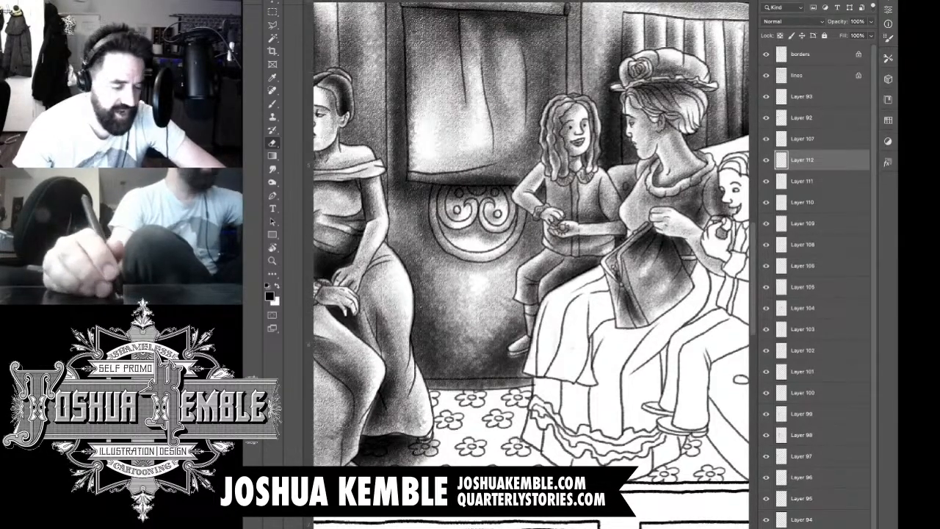
pyautogui.scroll(5, 653, 338)
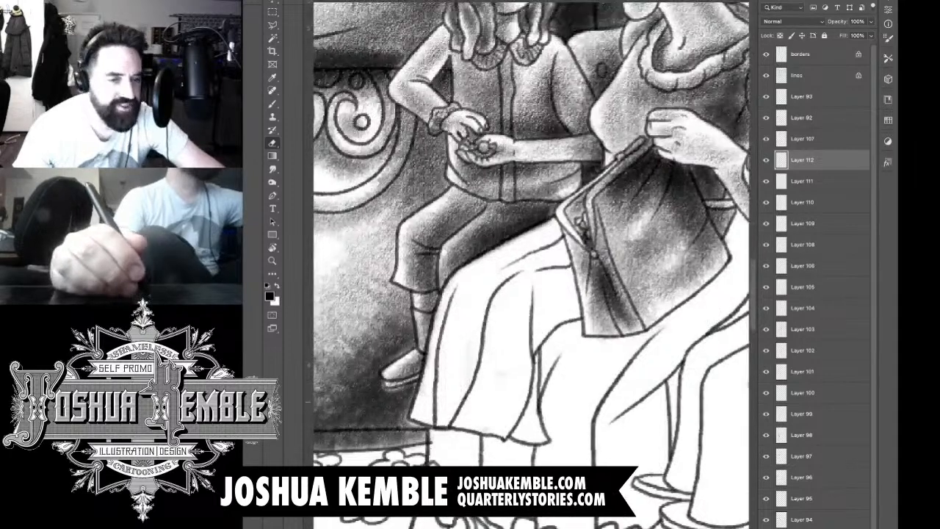
pyautogui.press('b')
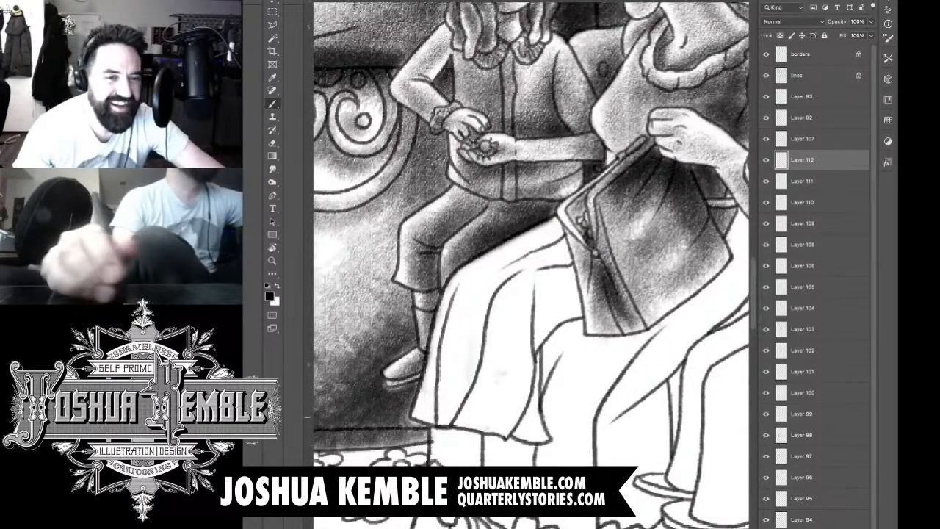
pyautogui.moveTo(447, 385)
pyautogui.mouseDown()
pyautogui.moveTo(476, 291)
pyautogui.moveTo(574, 229)
pyautogui.mouseUp()
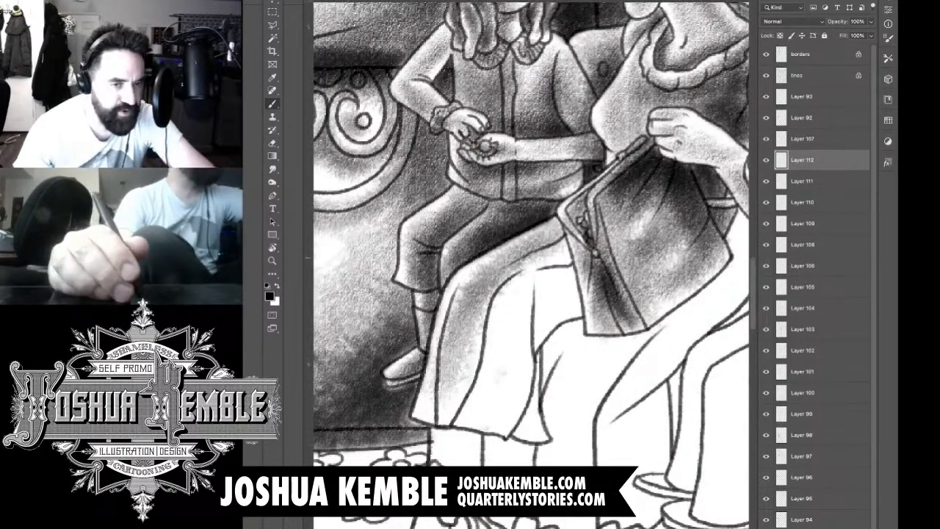
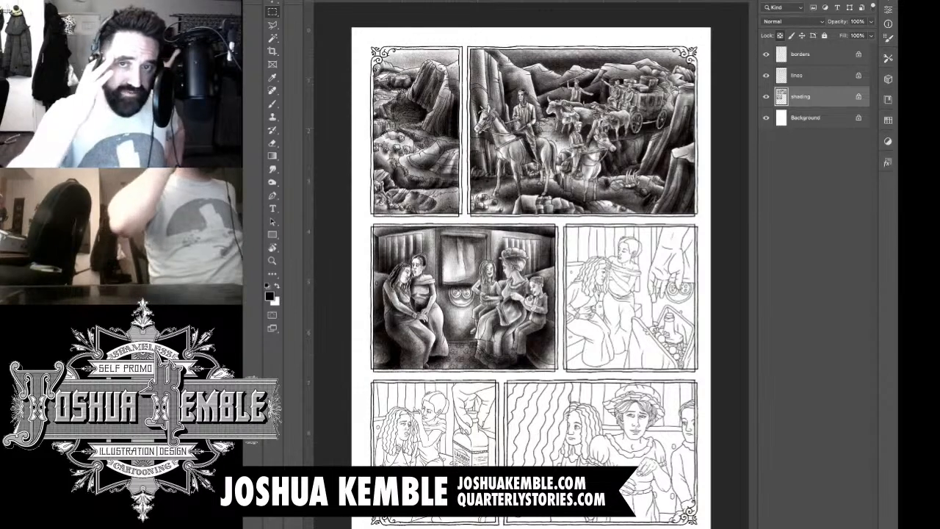
# Step: Add a new layer and brush textured tone over the large hand's thumb and thumb base in the second row's unshaded panel
pyautogui.hotkey('ctrl', 'alt', 'shift', 'n')
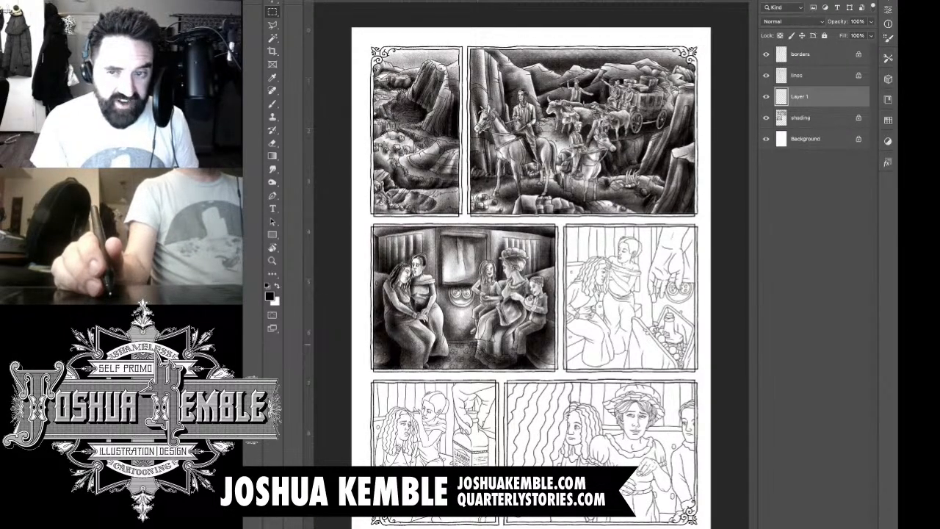
pyautogui.press('b')
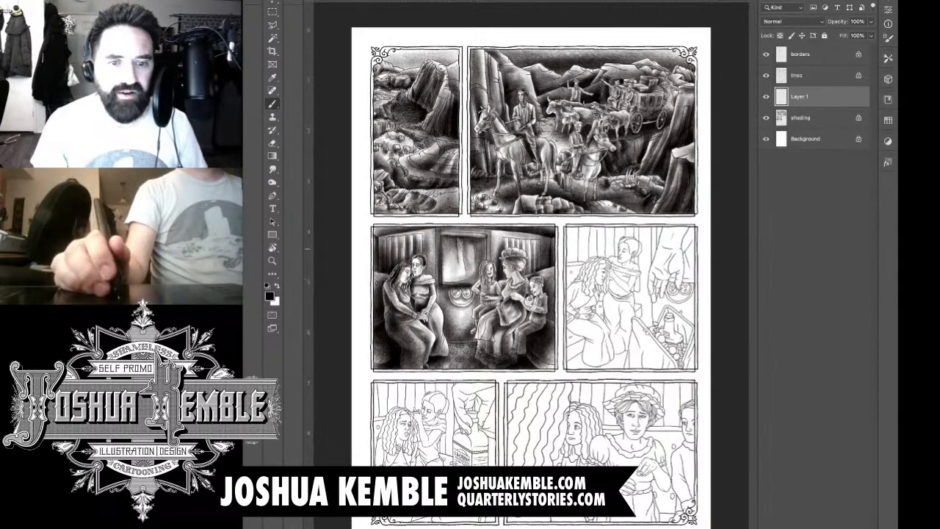
pyautogui.moveTo(685, 253); pyautogui.dragTo(734, 258)
pyautogui.moveTo(559, 393); pyautogui.dragTo(556, 331)
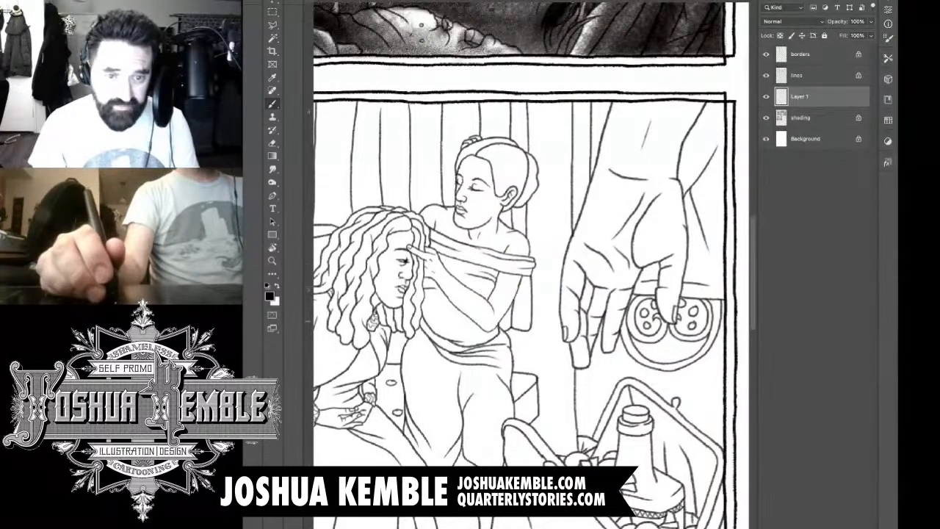
pyautogui.moveTo(669, 316); pyautogui.dragTo(673, 247)
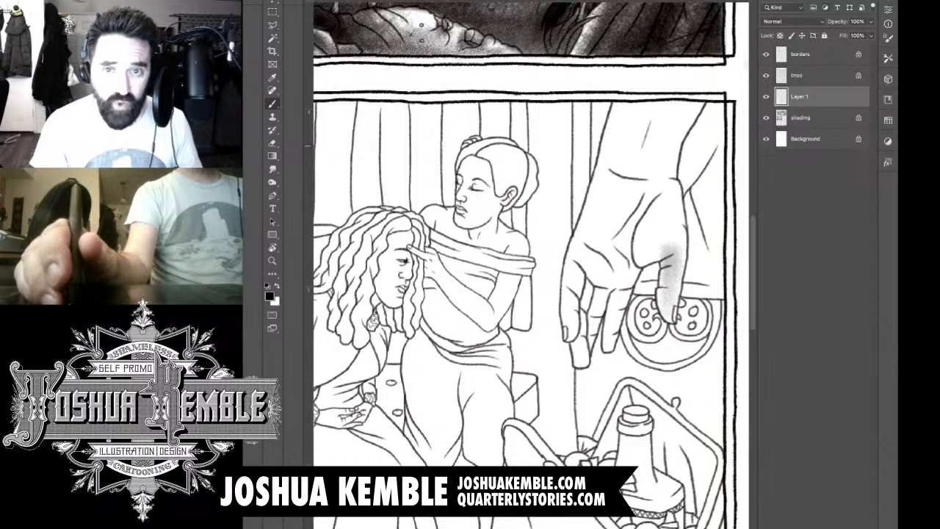
pyautogui.press('F6')
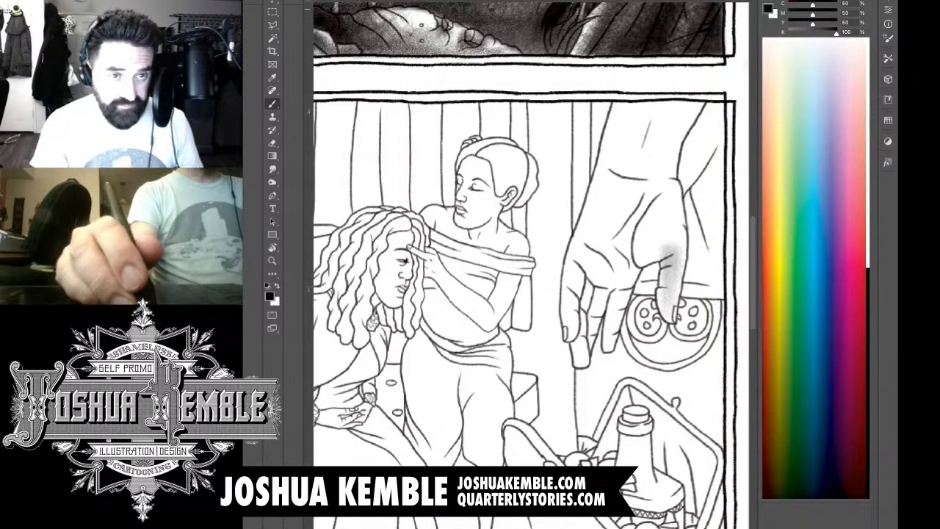
pyautogui.press('F7')
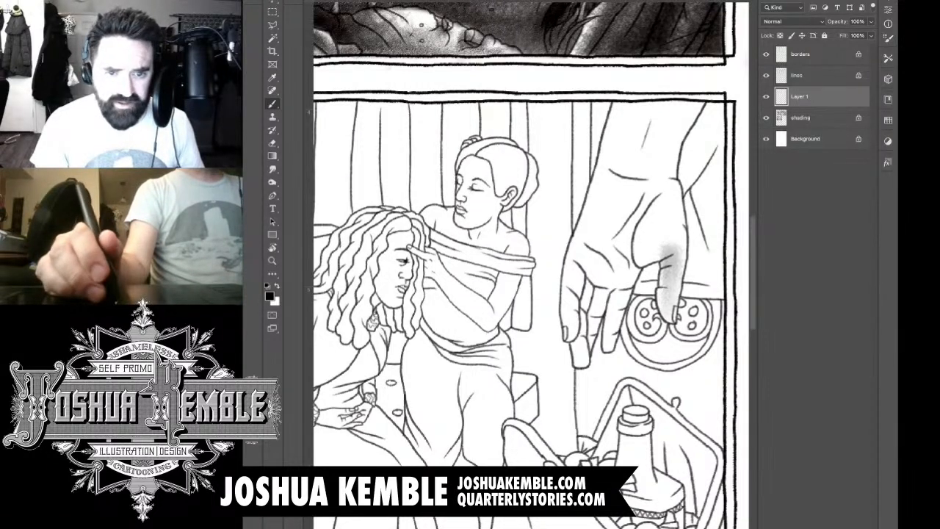
pyautogui.moveTo(670, 316)
pyautogui.mouseDown()
pyautogui.moveTo(674, 259)
pyautogui.moveTo(649, 252)
pyautogui.moveTo(660, 204)
pyautogui.moveTo(642, 245)
pyautogui.moveTo(656, 217)
pyautogui.moveTo(647, 256)
pyautogui.moveTo(657, 246)
pyautogui.moveTo(630, 263)
pyautogui.moveTo(636, 223)
pyautogui.moveTo(628, 240)
pyautogui.moveTo(667, 182)
pyautogui.moveTo(636, 210)
pyautogui.mouseUp()
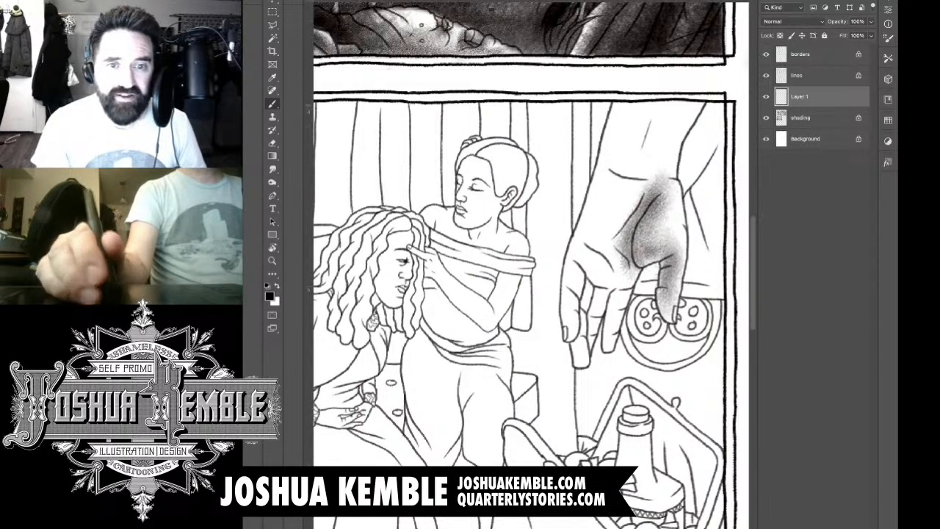
# Step: Shade the large hand's forearm and wrist, carrying the tone down into the upper palm
pyautogui.moveTo(675, 111); pyautogui.dragTo(654, 187)
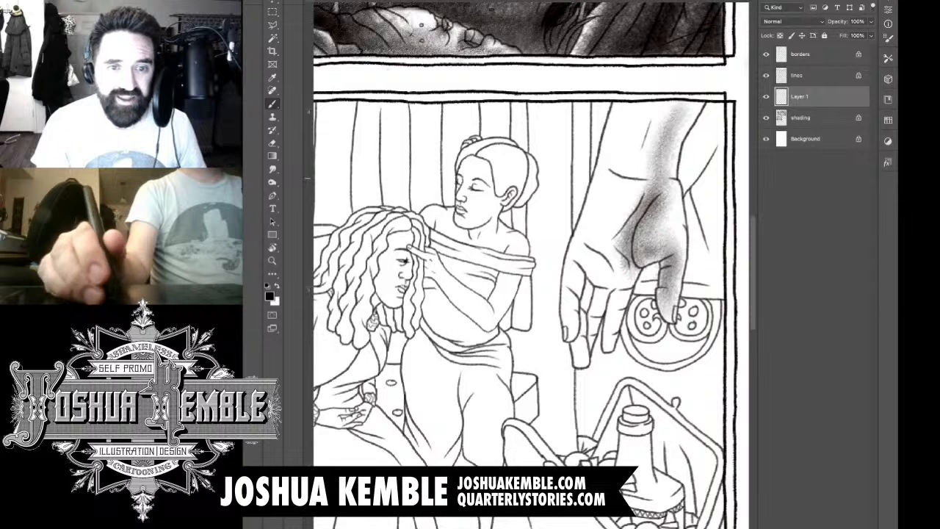
pyautogui.moveTo(685, 119)
pyautogui.mouseDown()
pyautogui.moveTo(661, 183)
pyautogui.moveTo(643, 176)
pyautogui.moveTo(633, 193)
pyautogui.mouseUp()
pyautogui.moveTo(648, 125); pyautogui.dragTo(636, 161)
pyautogui.moveTo(654, 106); pyautogui.dragTo(634, 161)
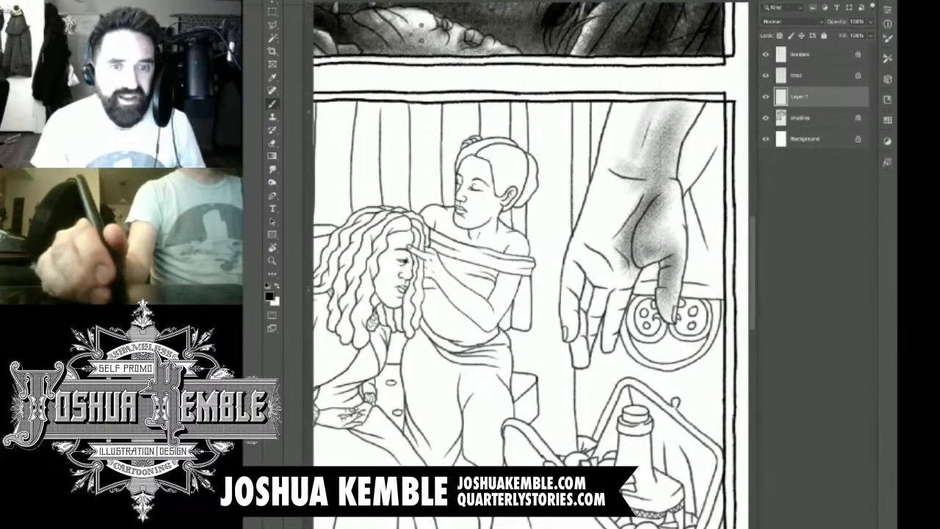
pyautogui.moveTo(661, 103)
pyautogui.mouseDown()
pyautogui.moveTo(633, 161)
pyautogui.moveTo(623, 151)
pyautogui.moveTo(611, 176)
pyautogui.moveTo(624, 155)
pyautogui.moveTo(615, 160)
pyautogui.moveTo(614, 182)
pyautogui.mouseUp()
pyautogui.moveTo(657, 161)
pyautogui.mouseDown()
pyautogui.moveTo(632, 185)
pyautogui.moveTo(626, 214)
pyautogui.mouseUp()
pyautogui.moveTo(641, 182); pyautogui.dragTo(604, 256)
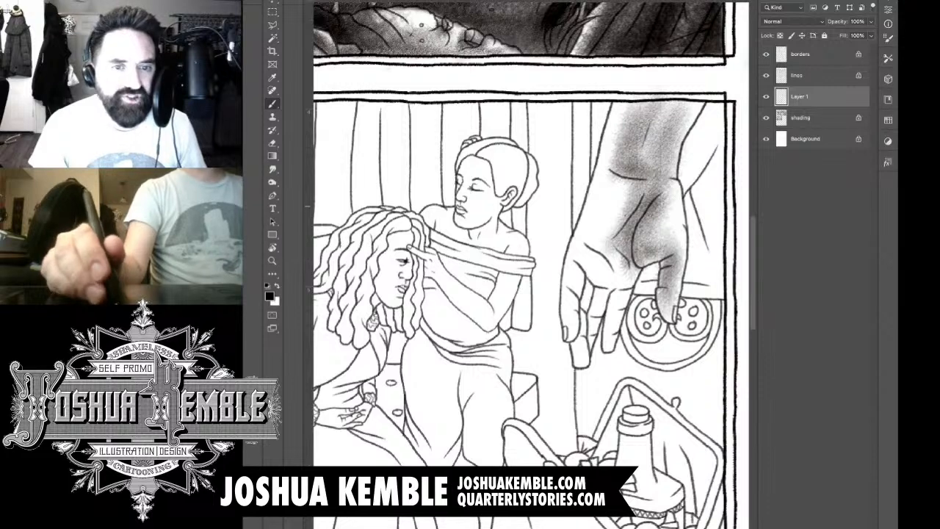
# Step: Darken the palm crease beside the thumb and shade the large hand's little, ring and middle fingers
pyautogui.moveTo(670, 216); pyautogui.dragTo(647, 255)
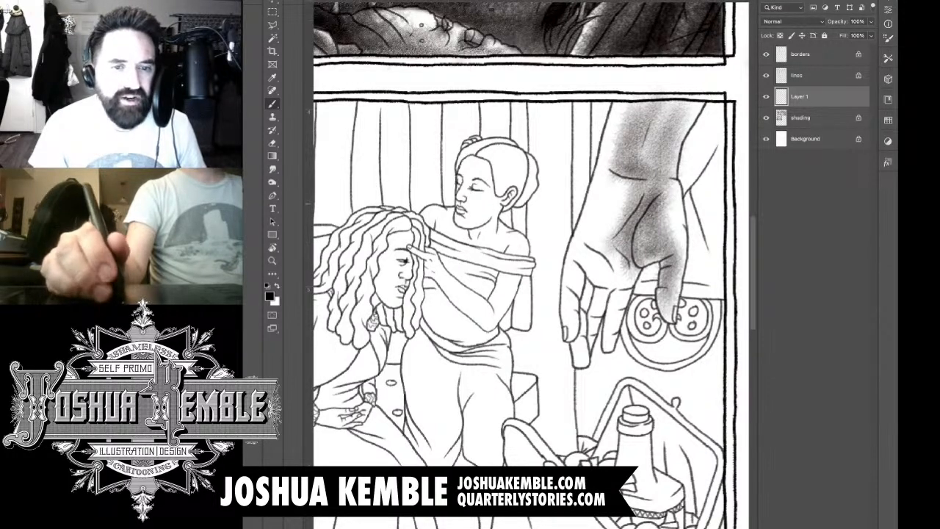
pyautogui.moveTo(673, 170)
pyautogui.mouseDown()
pyautogui.moveTo(640, 238)
pyautogui.moveTo(638, 218)
pyautogui.moveTo(619, 279)
pyautogui.mouseUp()
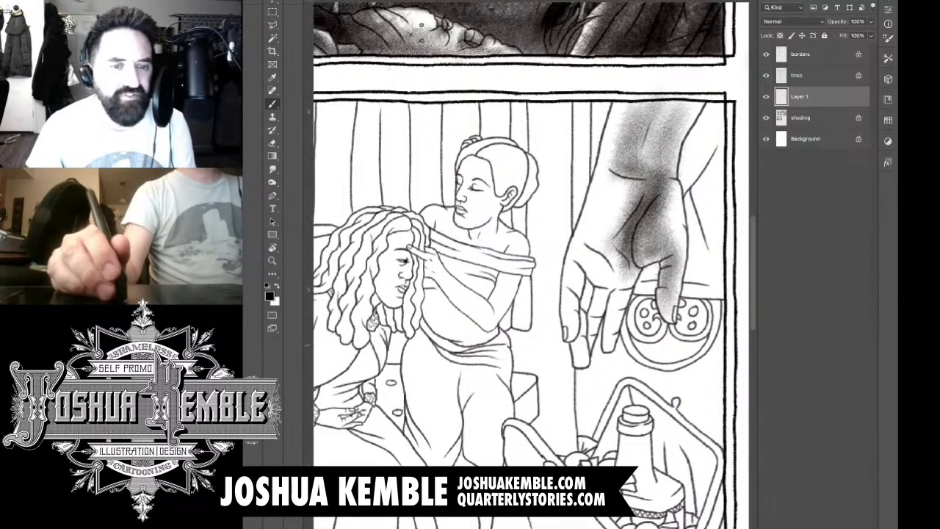
pyautogui.moveTo(610, 348); pyautogui.dragTo(633, 260)
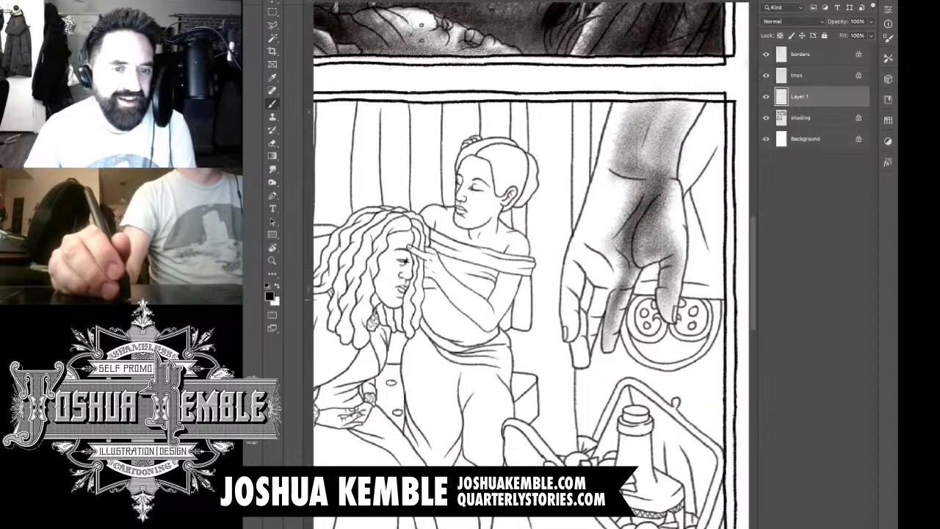
pyautogui.moveTo(591, 346); pyautogui.dragTo(601, 291)
pyautogui.moveTo(591, 327); pyautogui.dragTo(601, 291)
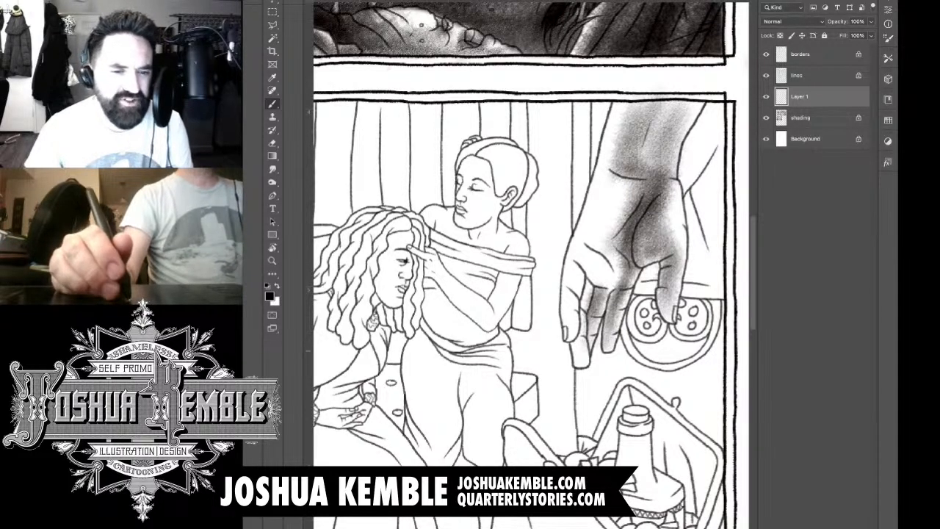
pyautogui.moveTo(580, 369); pyautogui.dragTo(591, 299)
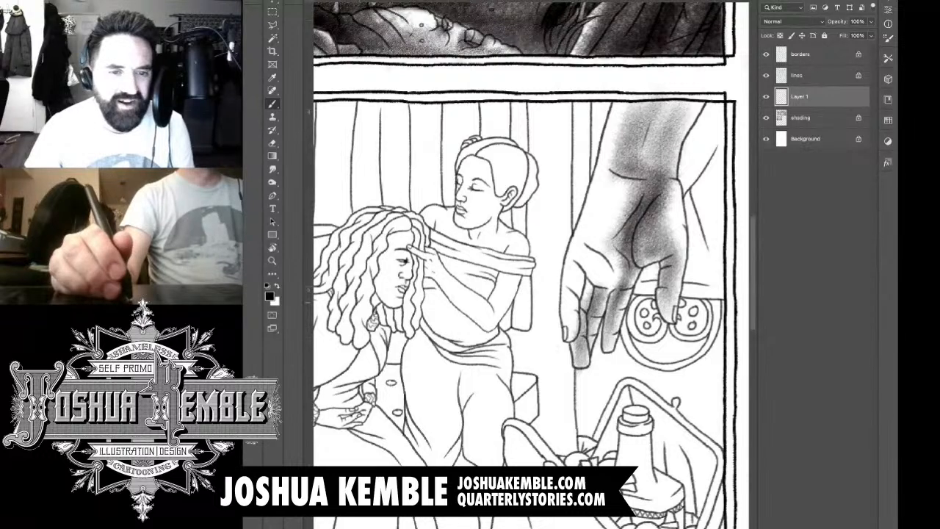
pyautogui.moveTo(587, 330); pyautogui.dragTo(595, 275)
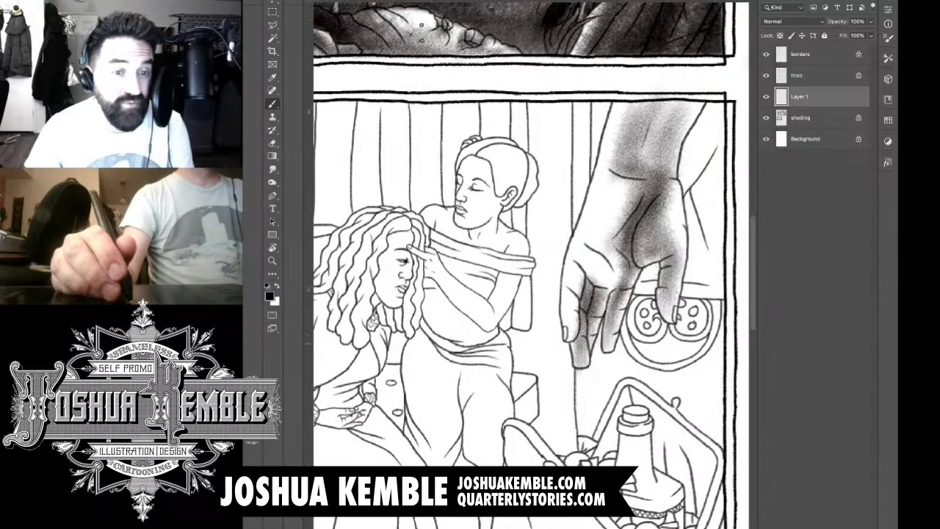
# Step: Shade the index finger and knuckle area, and fill the outer side of the palm up to the wrist with tone
pyautogui.moveTo(577, 339)
pyautogui.mouseDown()
pyautogui.moveTo(580, 262)
pyautogui.moveTo(621, 278)
pyautogui.moveTo(598, 260)
pyautogui.moveTo(592, 238)
pyautogui.mouseUp()
pyautogui.moveTo(575, 270)
pyautogui.mouseDown()
pyautogui.moveTo(585, 241)
pyautogui.moveTo(609, 228)
pyautogui.mouseUp()
pyautogui.moveTo(602, 277)
pyautogui.mouseDown()
pyautogui.moveTo(625, 241)
pyautogui.moveTo(620, 253)
pyautogui.mouseUp()
pyautogui.moveTo(630, 270)
pyautogui.mouseDown()
pyautogui.moveTo(628, 231)
pyautogui.moveTo(647, 190)
pyautogui.mouseUp()
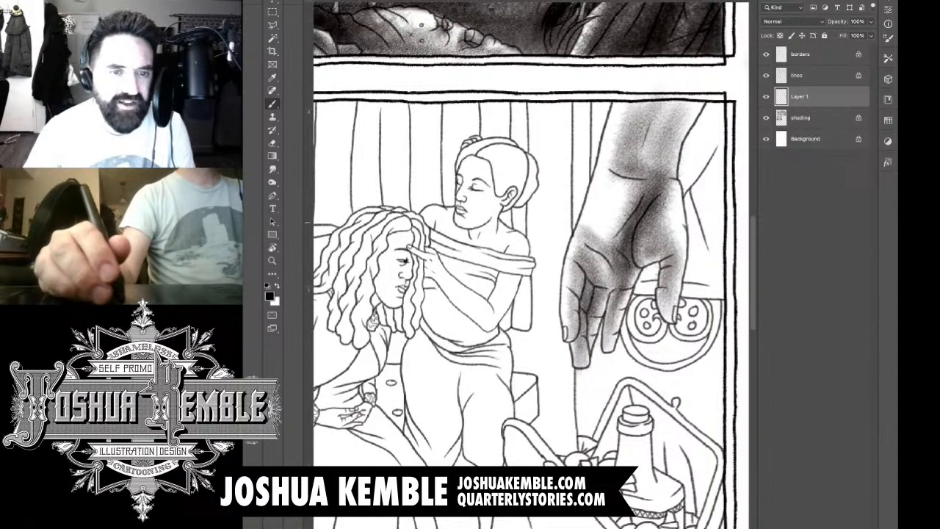
pyautogui.moveTo(614, 241)
pyautogui.mouseDown()
pyautogui.moveTo(623, 214)
pyautogui.moveTo(602, 229)
pyautogui.moveTo(626, 177)
pyautogui.moveTo(620, 167)
pyautogui.moveTo(609, 179)
pyautogui.mouseUp()
pyautogui.moveTo(594, 228); pyautogui.dragTo(623, 182)
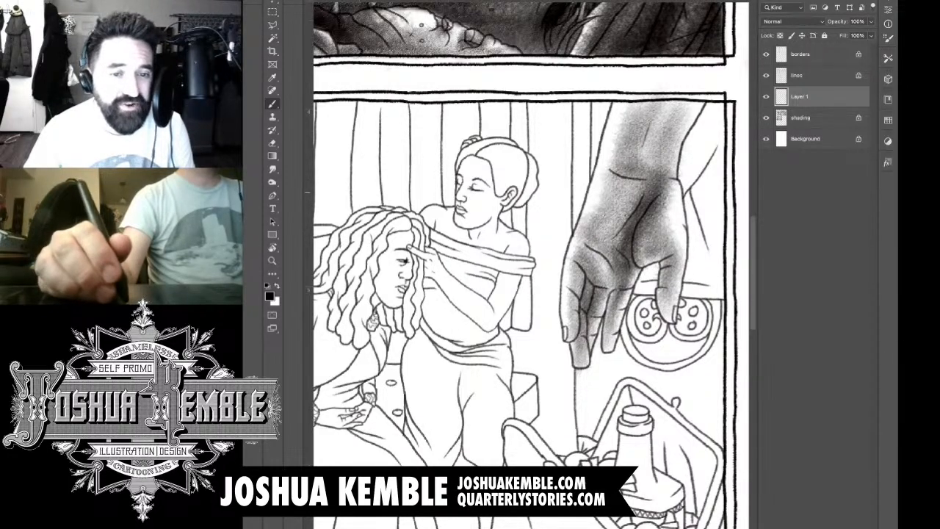
# Step: Deepen the palm creases and the shadows between the large hand's fingers
pyautogui.moveTo(596, 246); pyautogui.dragTo(623, 226)
pyautogui.moveTo(595, 252)
pyautogui.mouseDown()
pyautogui.moveTo(613, 237)
pyautogui.moveTo(609, 244)
pyautogui.mouseUp()
pyautogui.moveTo(598, 270); pyautogui.dragTo(619, 249)
pyautogui.moveTo(593, 321)
pyautogui.mouseDown()
pyautogui.moveTo(605, 281)
pyautogui.moveTo(620, 278)
pyautogui.mouseUp()
pyautogui.moveTo(602, 338); pyautogui.dragTo(625, 279)
pyautogui.moveTo(640, 246); pyautogui.dragTo(644, 190)
pyautogui.moveTo(609, 245)
pyautogui.mouseDown()
pyautogui.moveTo(651, 160)
pyautogui.moveTo(644, 177)
pyautogui.moveTo(653, 122)
pyautogui.mouseUp()
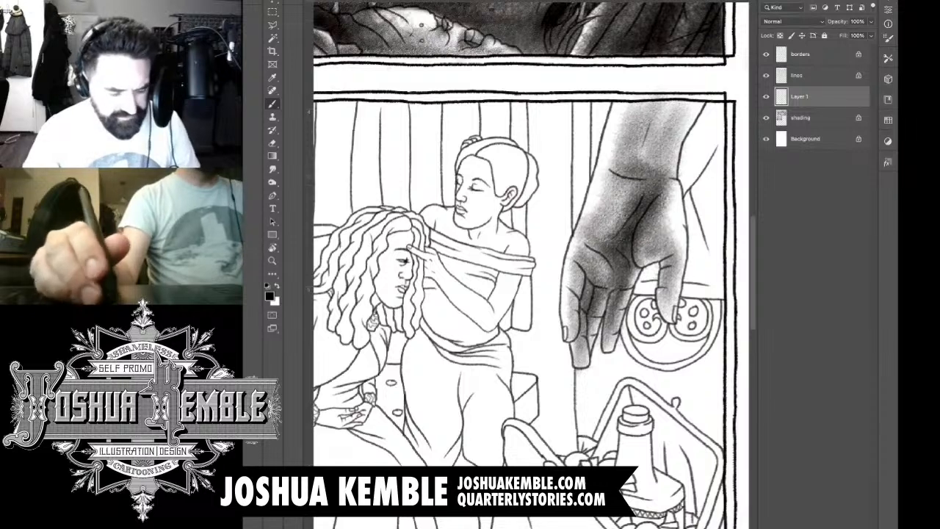
# Step: Blend more tone along the large hand's forearm and fill the light patch at the thumb base
pyautogui.moveTo(654, 176); pyautogui.dragTo(654, 103)
pyautogui.moveTo(665, 136); pyautogui.dragTo(675, 88)
pyautogui.press('e')
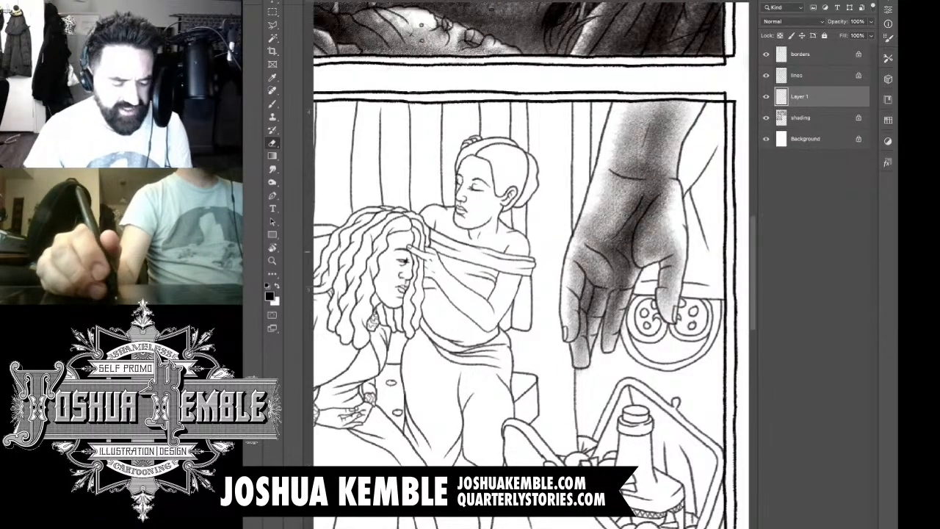
pyautogui.press('b')
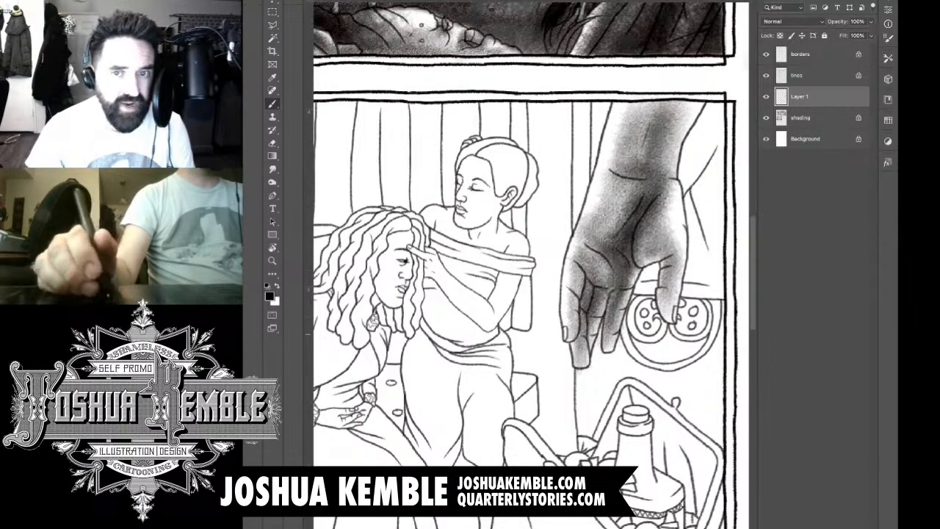
pyautogui.moveTo(675, 202); pyautogui.dragTo(660, 242)
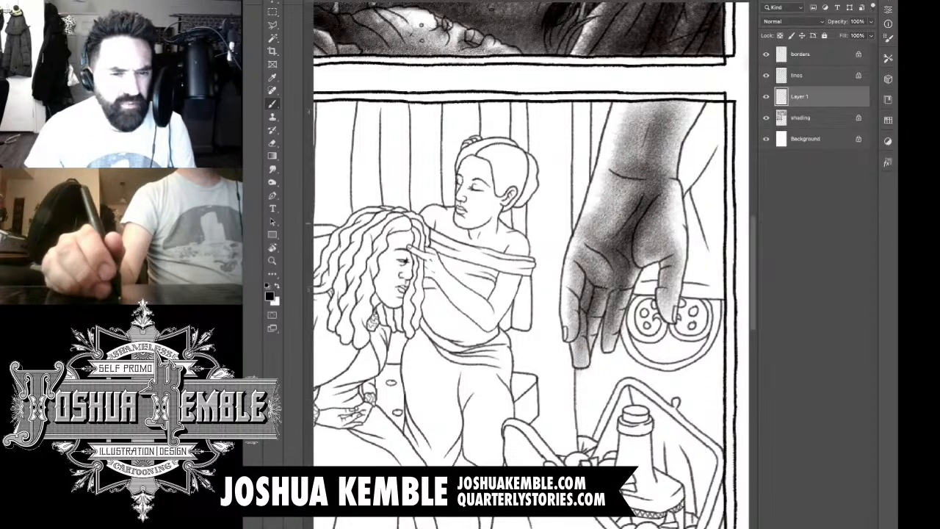
# Step: Add a new layer and shade the round perforated fitting below the hand and the wall surface down to the basket
pyautogui.hotkey('ctrl', 'shift', 'alt', 'n')
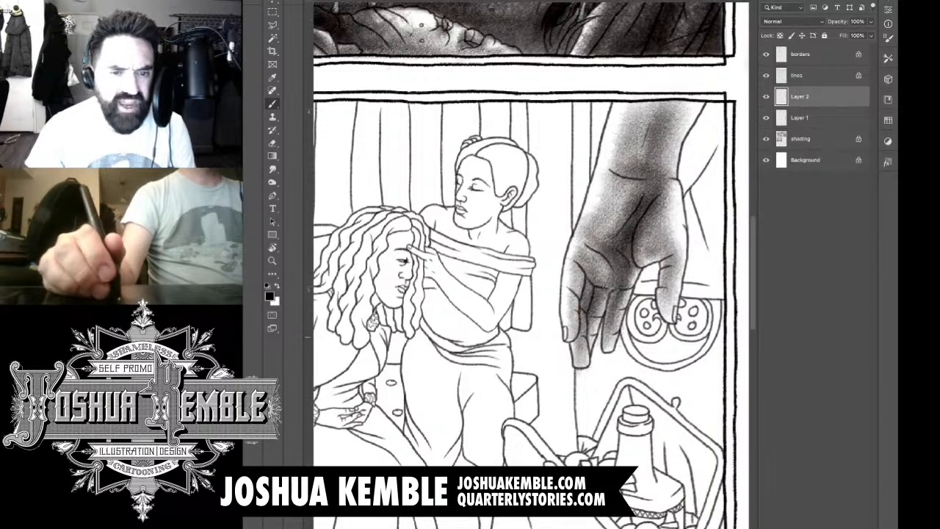
pyautogui.moveTo(669, 333)
pyautogui.mouseDown()
pyautogui.moveTo(640, 342)
pyautogui.moveTo(636, 300)
pyautogui.moveTo(640, 330)
pyautogui.moveTo(654, 308)
pyautogui.moveTo(648, 335)
pyautogui.moveTo(690, 302)
pyautogui.moveTo(711, 302)
pyautogui.moveTo(690, 323)
pyautogui.moveTo(685, 316)
pyautogui.moveTo(680, 326)
pyautogui.moveTo(694, 337)
pyautogui.moveTo(705, 296)
pyautogui.moveTo(711, 331)
pyautogui.moveTo(673, 344)
pyautogui.moveTo(709, 338)
pyautogui.mouseUp()
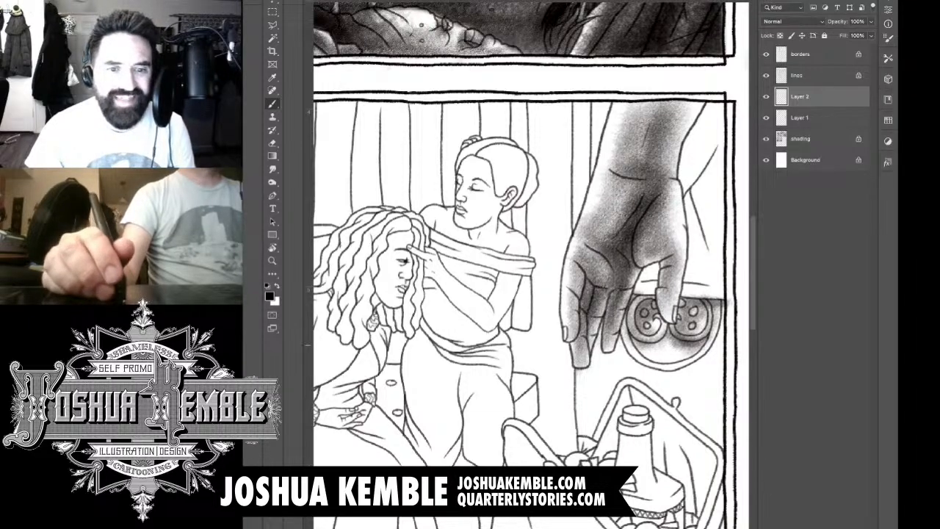
pyautogui.moveTo(635, 338)
pyautogui.mouseDown()
pyautogui.moveTo(628, 318)
pyautogui.moveTo(645, 303)
pyautogui.moveTo(736, 302)
pyautogui.moveTo(619, 305)
pyautogui.moveTo(594, 386)
pyautogui.moveTo(602, 334)
pyautogui.moveTo(630, 345)
pyautogui.moveTo(623, 358)
pyautogui.moveTo(694, 371)
pyautogui.moveTo(684, 377)
pyautogui.moveTo(704, 354)
pyautogui.mouseUp()
pyautogui.moveTo(654, 363)
pyautogui.mouseDown()
pyautogui.moveTo(644, 340)
pyautogui.moveTo(665, 354)
pyautogui.moveTo(672, 344)
pyautogui.moveTo(657, 323)
pyautogui.moveTo(710, 391)
pyautogui.moveTo(691, 444)
pyautogui.mouseUp()
pyautogui.moveTo(707, 375); pyautogui.dragTo(697, 448)
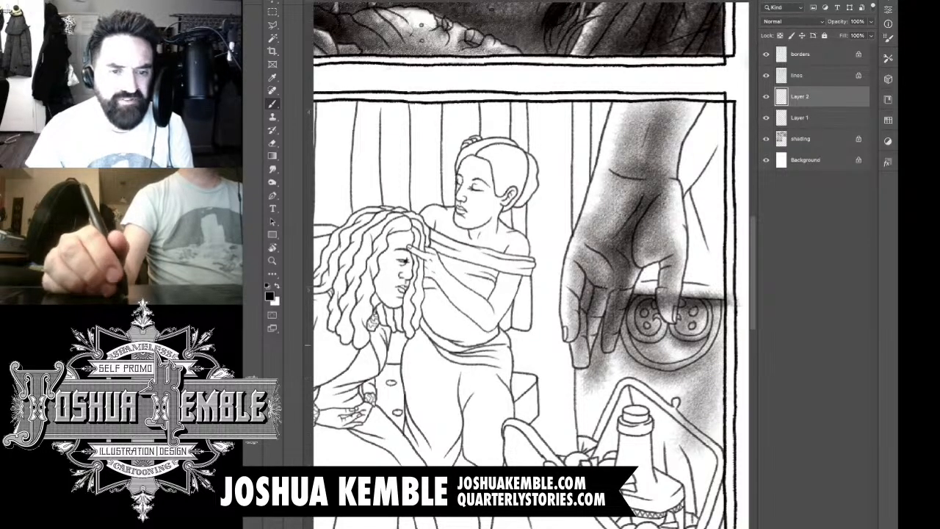
# Step: Fill the wall surface between the fingertips and the basket with textured tone
pyautogui.moveTo(683, 362)
pyautogui.mouseDown()
pyautogui.moveTo(661, 429)
pyautogui.moveTo(631, 415)
pyautogui.mouseUp()
pyautogui.moveTo(643, 363); pyautogui.dragTo(621, 390)
pyautogui.moveTo(629, 336); pyautogui.dragTo(594, 432)
pyautogui.moveTo(617, 357); pyautogui.dragTo(582, 463)
pyautogui.moveTo(599, 360)
pyautogui.mouseDown()
pyautogui.moveTo(578, 411)
pyautogui.moveTo(584, 463)
pyautogui.mouseUp()
pyautogui.moveTo(619, 342); pyautogui.dragTo(595, 438)
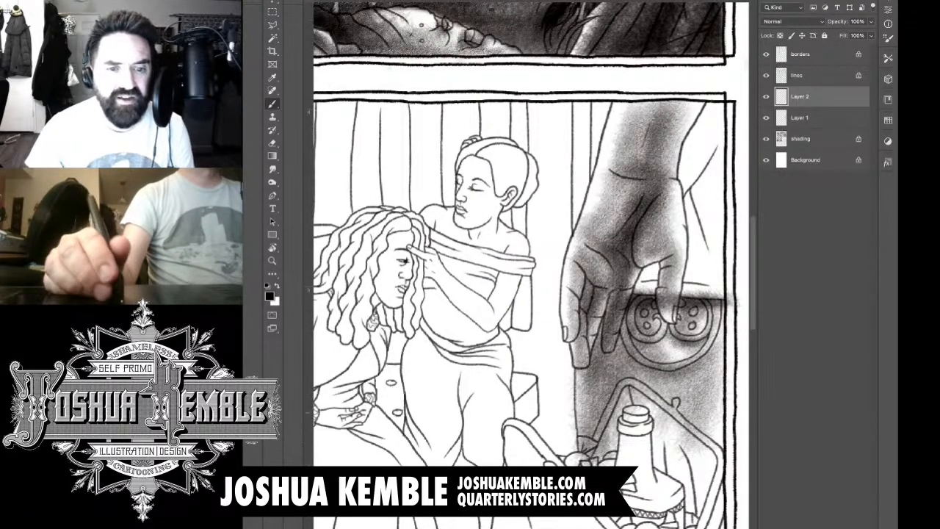
# Step: Darken the cast shadow behind the fingers and beside the round fitting
pyautogui.moveTo(638, 360); pyautogui.dragTo(596, 416)
pyautogui.moveTo(626, 303); pyautogui.dragTo(591, 374)
pyautogui.moveTo(653, 339); pyautogui.dragTo(620, 409)
pyautogui.moveTo(635, 302)
pyautogui.mouseDown()
pyautogui.moveTo(603, 404)
pyautogui.moveTo(592, 350)
pyautogui.mouseUp()
pyautogui.moveTo(640, 287); pyautogui.dragTo(606, 387)
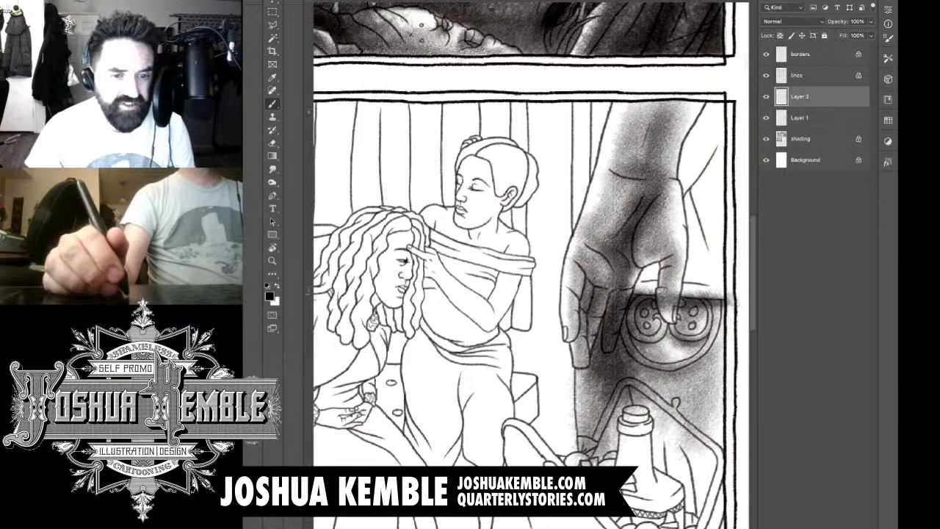
# Step: Deepen the shadow down the wall's vertical edge to the basket and across the upper part of the round fitting
pyautogui.moveTo(646, 280)
pyautogui.mouseDown()
pyautogui.moveTo(628, 338)
pyautogui.moveTo(639, 338)
pyautogui.mouseUp()
pyautogui.moveTo(617, 355); pyautogui.dragTo(582, 445)
pyautogui.moveTo(618, 338); pyautogui.dragTo(573, 455)
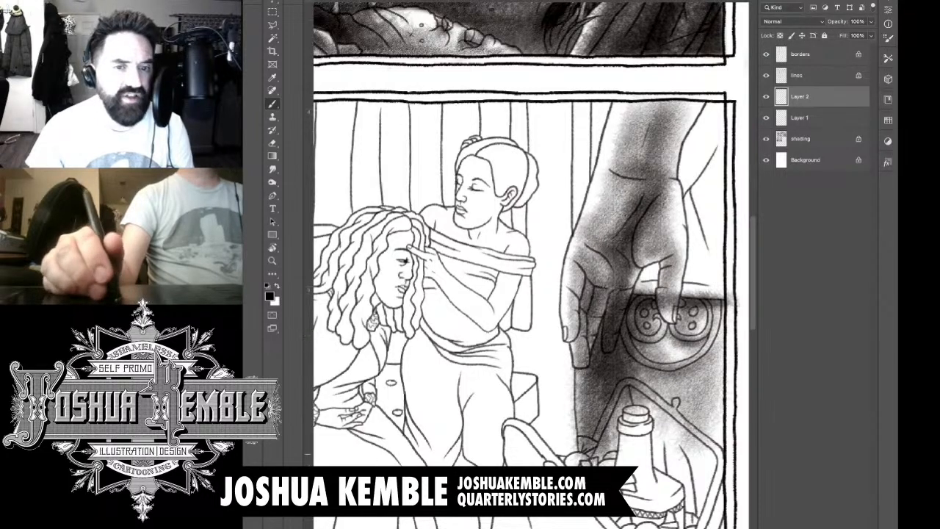
pyautogui.moveTo(616, 370); pyautogui.dragTo(582, 416)
pyautogui.moveTo(643, 326)
pyautogui.mouseDown()
pyautogui.moveTo(624, 404)
pyautogui.moveTo(633, 382)
pyautogui.mouseUp()
pyautogui.moveTo(674, 308); pyautogui.dragTo(641, 396)
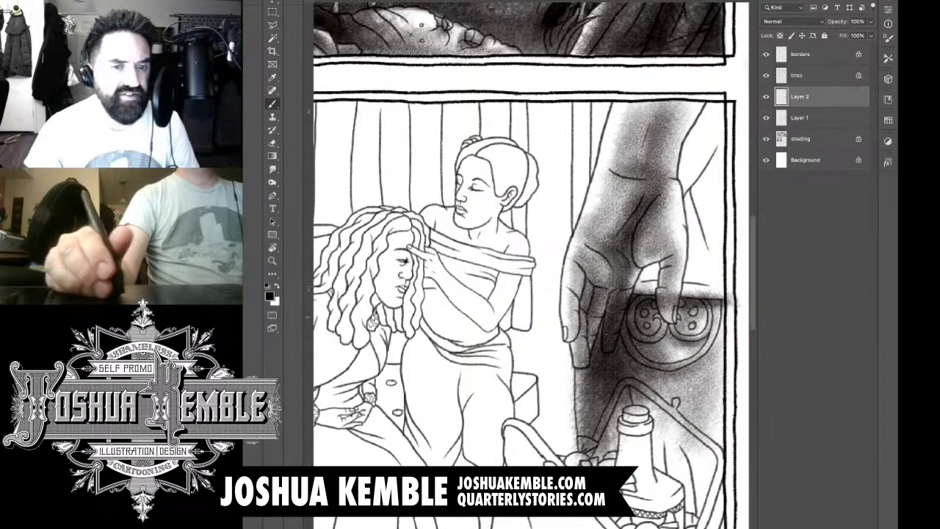
pyautogui.moveTo(731, 307); pyautogui.dragTo(652, 338)
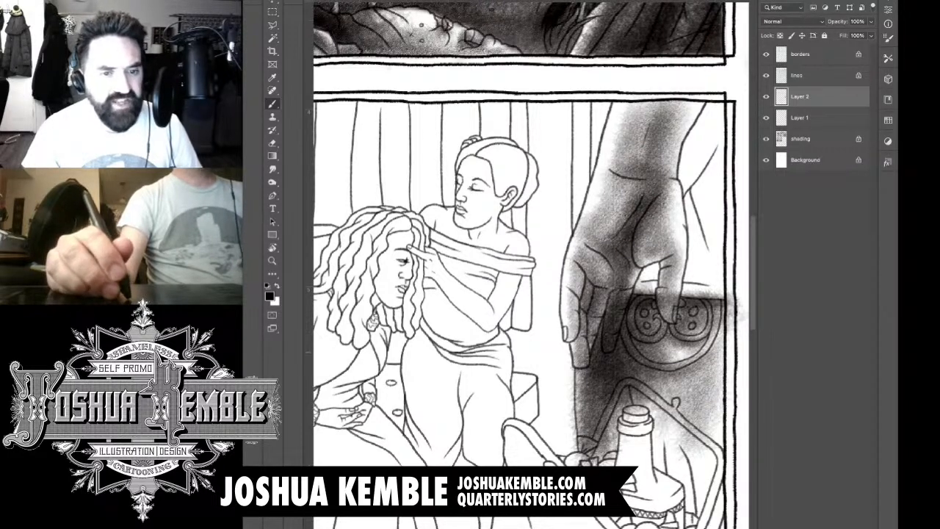
# Step: Erase the overlapping background tone from the fingers and along the upper edge of the shaded wall surface
pyautogui.press('e')
pyautogui.moveTo(578, 352)
pyautogui.mouseDown()
pyautogui.moveTo(578, 366)
pyautogui.moveTo(607, 286)
pyautogui.moveTo(614, 338)
pyautogui.mouseUp()
pyautogui.moveTo(609, 297)
pyautogui.mouseDown()
pyautogui.moveTo(607, 349)
pyautogui.moveTo(630, 285)
pyautogui.moveTo(665, 291)
pyautogui.moveTo(665, 307)
pyautogui.moveTo(678, 291)
pyautogui.moveTo(652, 287)
pyautogui.moveTo(722, 293)
pyautogui.mouseUp()
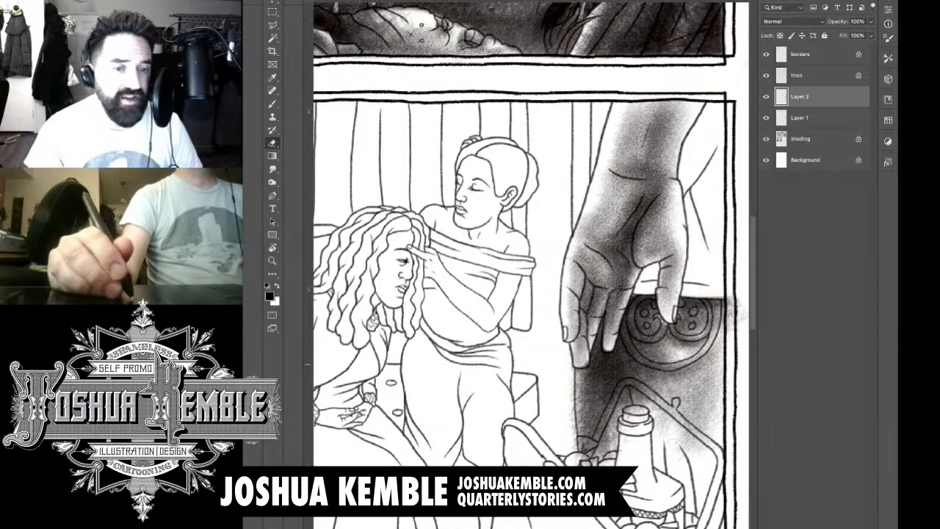
pyautogui.moveTo(585, 364); pyautogui.dragTo(590, 355)
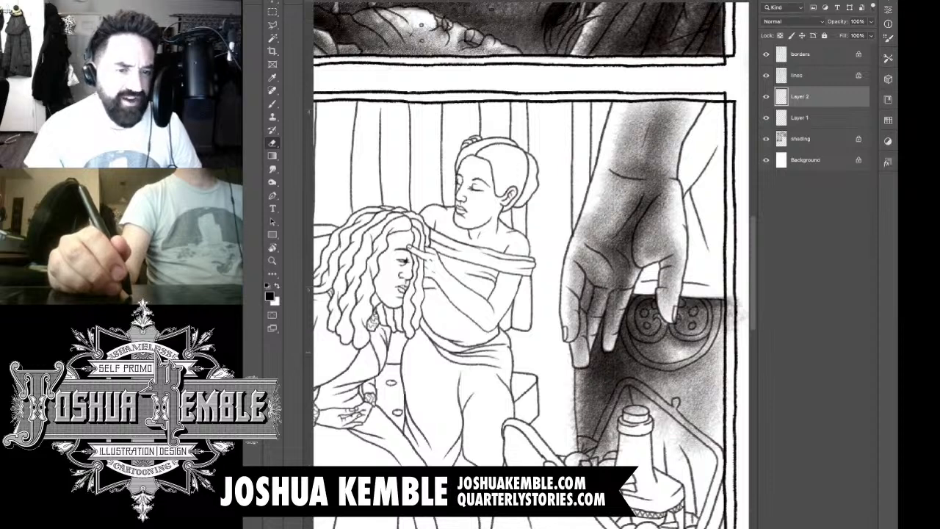
# Step: Erase stray tone beyond the wall's vertical edge, over the basket and at the panel border, and add another new layer
pyautogui.moveTo(572, 433); pyautogui.dragTo(571, 400)
pyautogui.moveTo(576, 457)
pyautogui.mouseDown()
pyautogui.moveTo(632, 379)
pyautogui.moveTo(664, 413)
pyautogui.moveTo(675, 401)
pyautogui.moveTo(633, 405)
pyautogui.moveTo(607, 460)
pyautogui.mouseUp()
pyautogui.moveTo(661, 418)
pyautogui.mouseDown()
pyautogui.moveTo(680, 445)
pyautogui.moveTo(681, 419)
pyautogui.moveTo(699, 451)
pyautogui.moveTo(712, 446)
pyautogui.mouseUp()
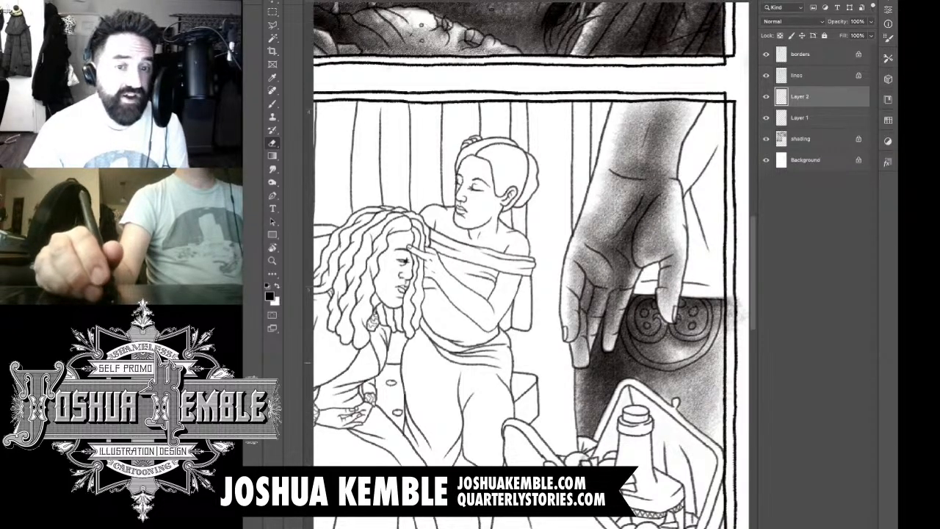
pyautogui.moveTo(731, 305)
pyautogui.mouseDown()
pyautogui.moveTo(731, 296)
pyautogui.moveTo(733, 328)
pyautogui.moveTo(728, 304)
pyautogui.moveTo(745, 319)
pyautogui.moveTo(693, 297)
pyautogui.mouseUp()
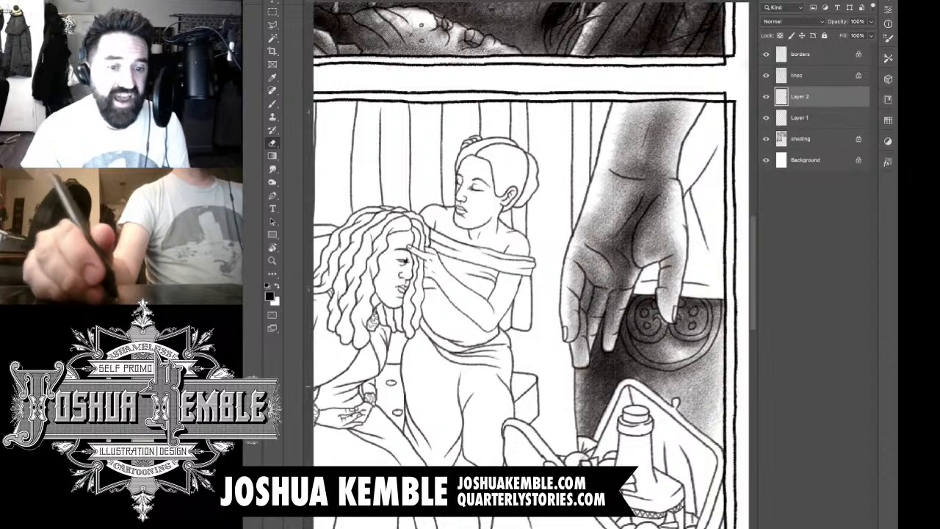
pyautogui.press('alt+shift+super+n')
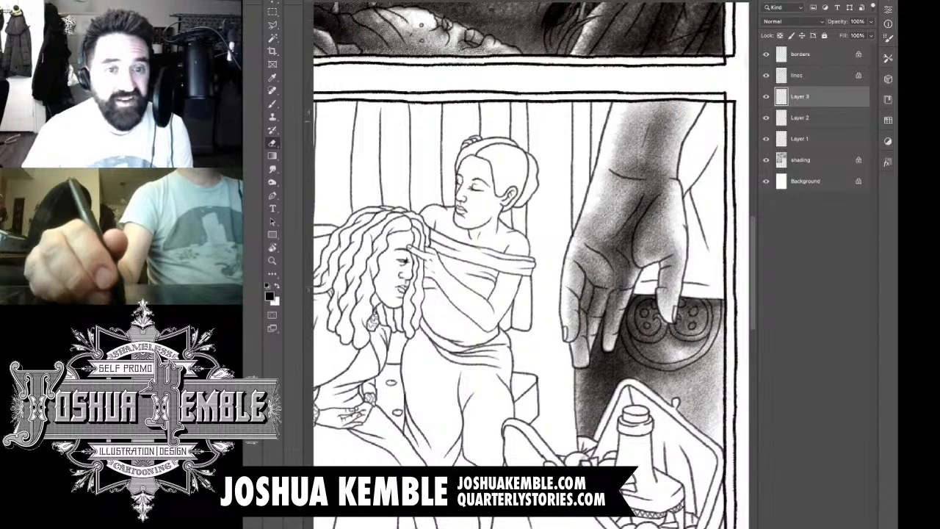
# Step: Brush textured tone onto the background on both sides of the large hand's forearm
pyautogui.press('b')
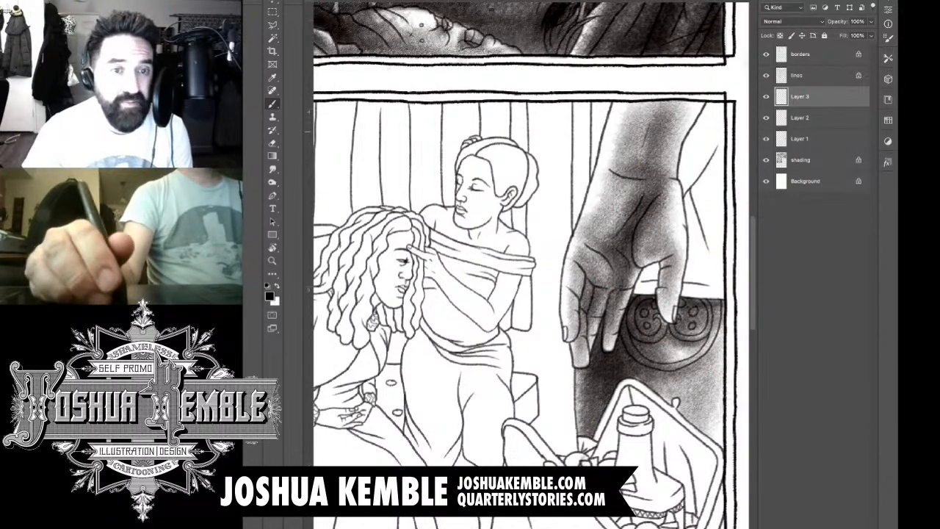
pyautogui.moveTo(602, 97)
pyautogui.mouseDown()
pyautogui.moveTo(598, 169)
pyautogui.moveTo(607, 163)
pyautogui.moveTo(607, 174)
pyautogui.moveTo(598, 183)
pyautogui.mouseUp()
pyautogui.moveTo(698, 106); pyautogui.dragTo(668, 213)
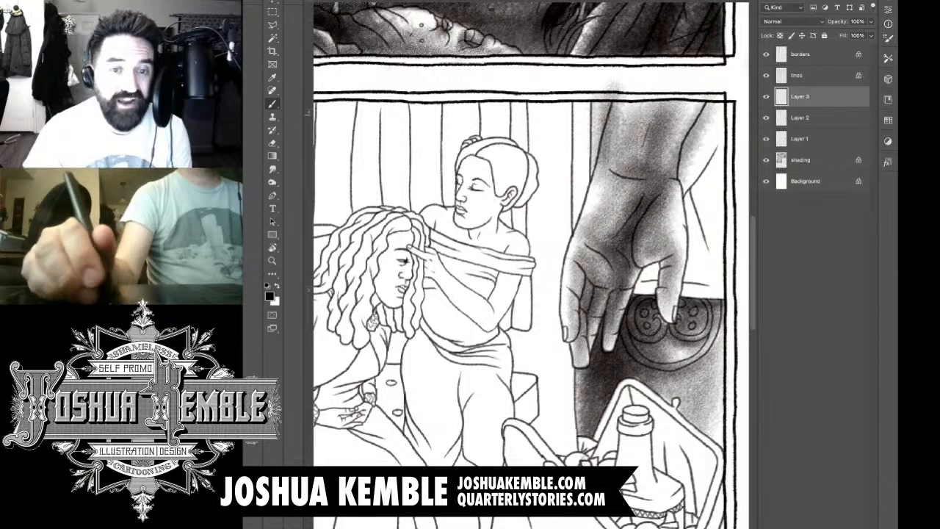
pyautogui.moveTo(706, 135)
pyautogui.mouseDown()
pyautogui.moveTo(669, 220)
pyautogui.moveTo(671, 200)
pyautogui.mouseUp()
pyautogui.moveTo(705, 144); pyautogui.dragTo(670, 194)
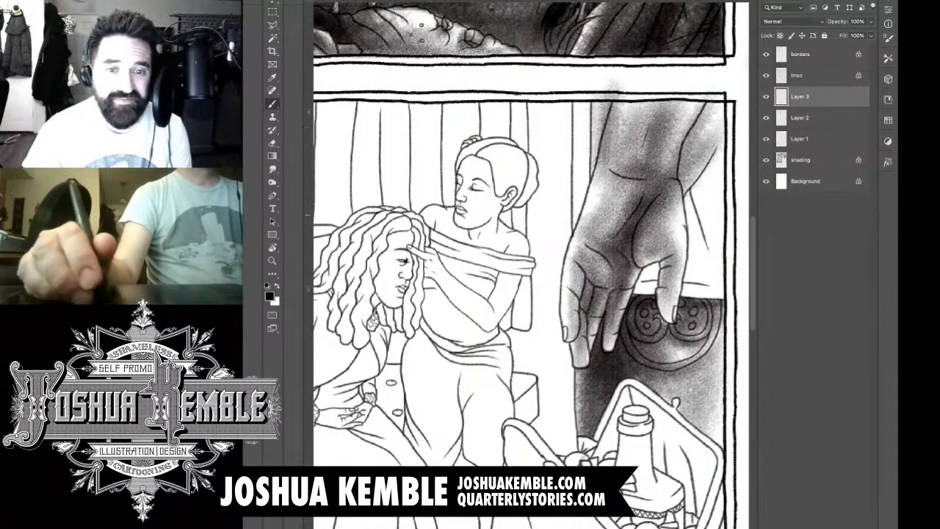
# Step: Extend the background tone beside the wrist and thumb toward the panel's outer border
pyautogui.moveTo(698, 166); pyautogui.dragTo(672, 213)
pyautogui.moveTo(717, 137); pyautogui.dragTo(668, 223)
pyautogui.moveTo(719, 157); pyautogui.dragTo(686, 222)
pyautogui.moveTo(706, 188)
pyautogui.mouseDown()
pyautogui.moveTo(688, 249)
pyautogui.moveTo(694, 281)
pyautogui.mouseUp()
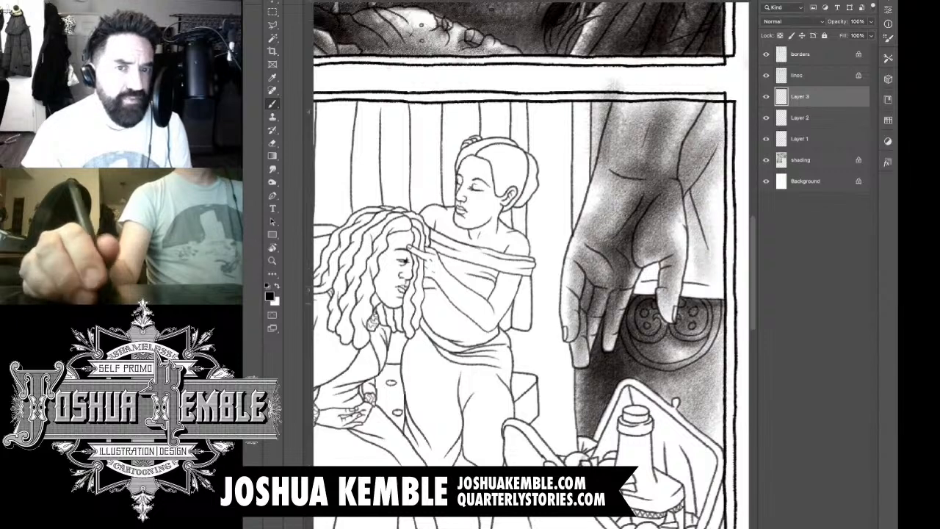
pyautogui.moveTo(720, 183); pyautogui.dragTo(702, 266)
pyautogui.moveTo(719, 150)
pyautogui.mouseDown()
pyautogui.moveTo(691, 267)
pyautogui.moveTo(688, 218)
pyautogui.mouseUp()
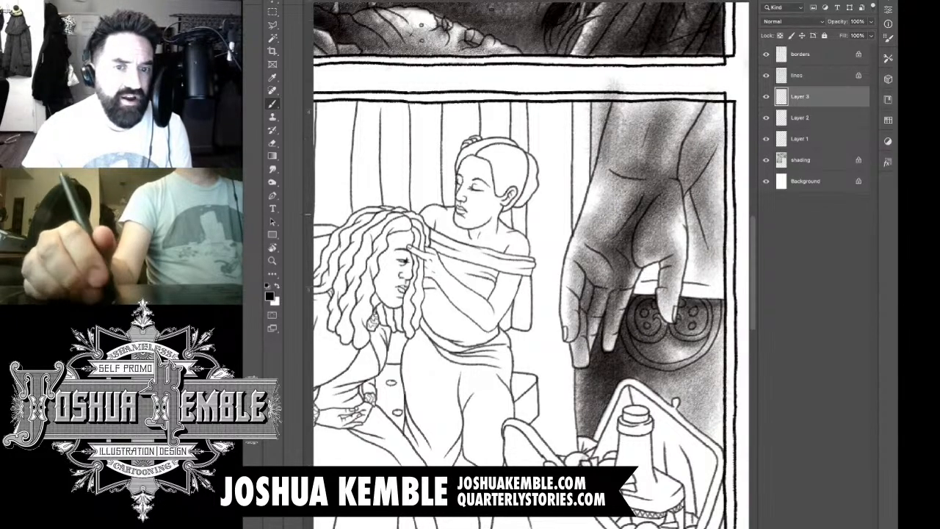
# Step: Darken the background folds beside the wrist and carry the tone down to the edge above the round fitting
pyautogui.moveTo(720, 103); pyautogui.dragTo(677, 217)
pyautogui.moveTo(728, 87); pyautogui.dragTo(672, 203)
pyautogui.moveTo(695, 126); pyautogui.dragTo(670, 293)
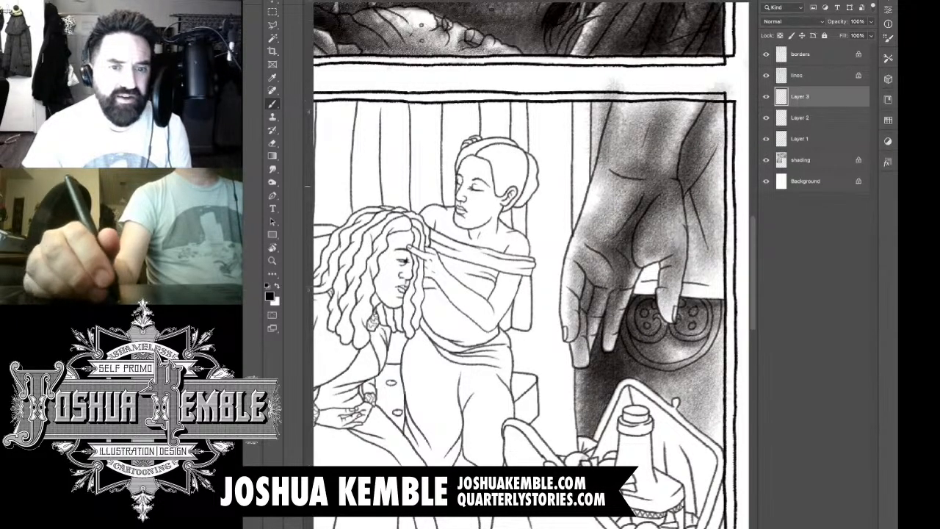
pyautogui.moveTo(698, 194); pyautogui.dragTo(674, 294)
pyautogui.moveTo(698, 260); pyautogui.dragTo(681, 301)
pyautogui.moveTo(713, 266); pyautogui.dragTo(684, 299)
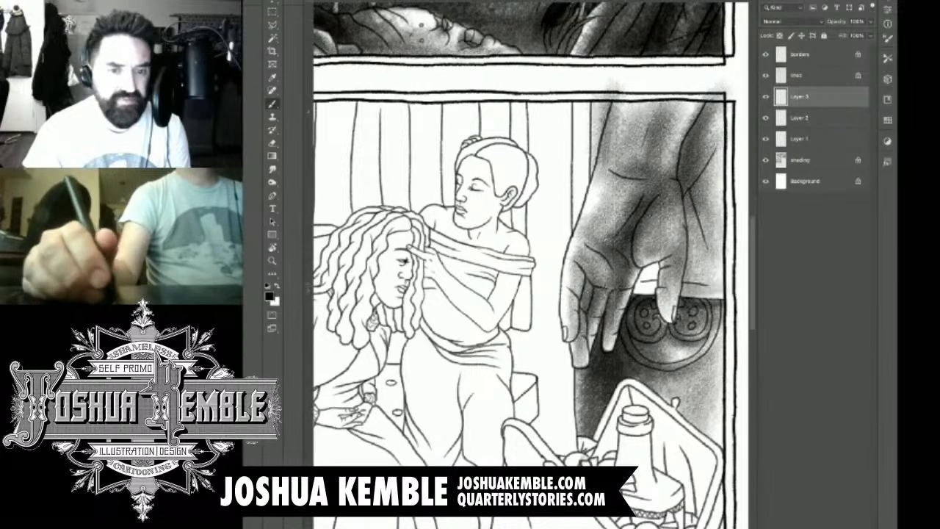
# Step: Shade the gap between the thumb and fingers just above the round fitting
pyautogui.moveTo(679, 263); pyautogui.dragTo(622, 293)
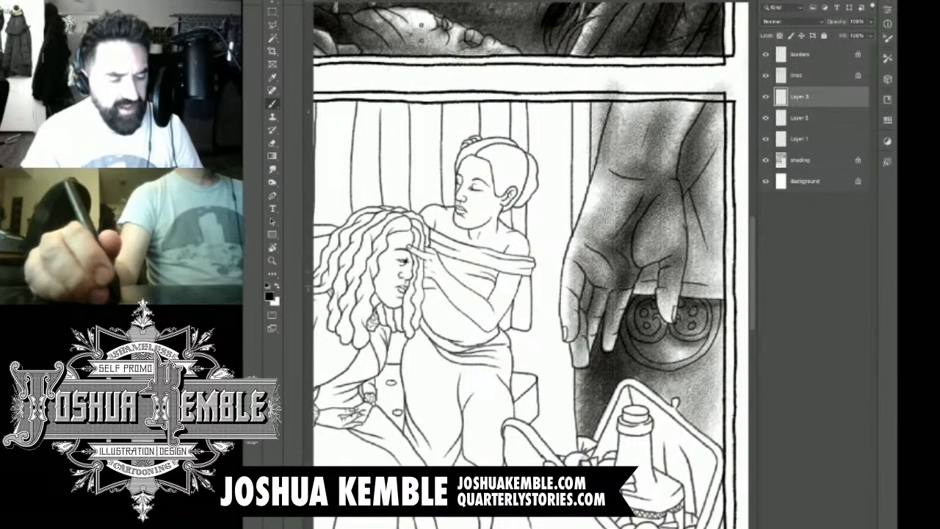
pyautogui.moveTo(676, 246); pyautogui.dragTo(613, 302)
pyautogui.moveTo(665, 261); pyautogui.dragTo(623, 304)
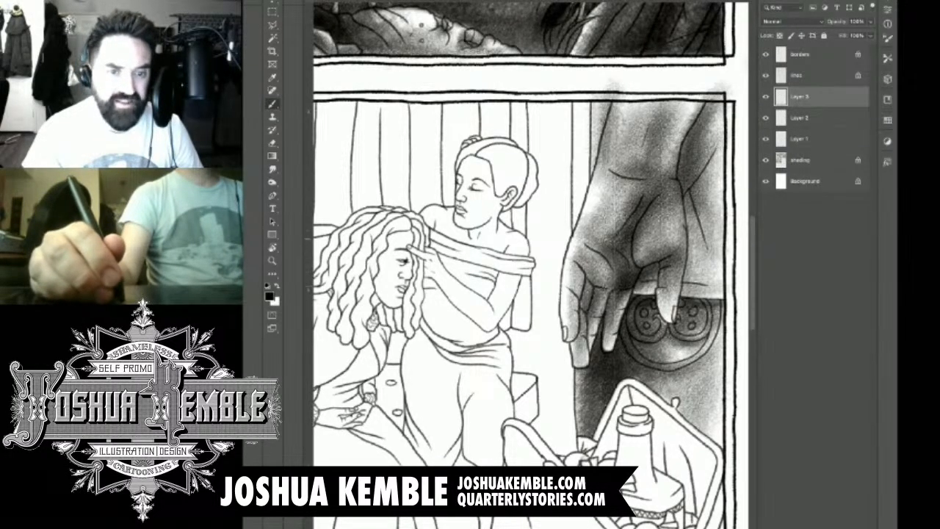
# Step: Erase the overlapping background tone from the fingers, along the thumb and up the side of the wrist
pyautogui.press('e')
pyautogui.moveTo(626, 268)
pyautogui.mouseDown()
pyautogui.moveTo(619, 298)
pyautogui.moveTo(629, 294)
pyautogui.mouseUp()
pyautogui.moveTo(663, 249)
pyautogui.mouseDown()
pyautogui.moveTo(638, 273)
pyautogui.moveTo(650, 261)
pyautogui.moveTo(666, 268)
pyautogui.moveTo(663, 294)
pyautogui.mouseUp()
pyautogui.moveTo(682, 236); pyautogui.dragTo(674, 289)
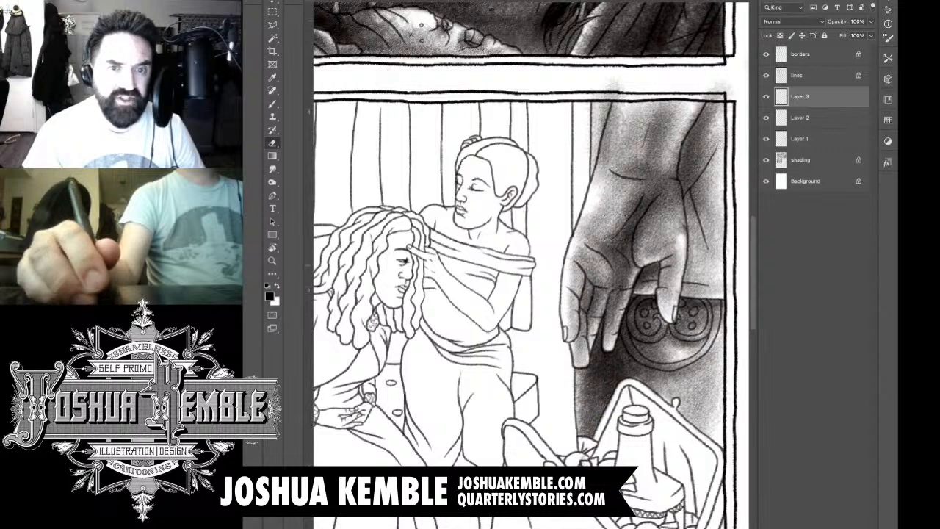
pyautogui.moveTo(676, 193); pyautogui.dragTo(683, 238)
pyautogui.moveTo(672, 180); pyautogui.dragTo(680, 219)
pyautogui.moveTo(670, 153); pyautogui.dragTo(677, 191)
pyautogui.moveTo(682, 133); pyautogui.dragTo(675, 171)
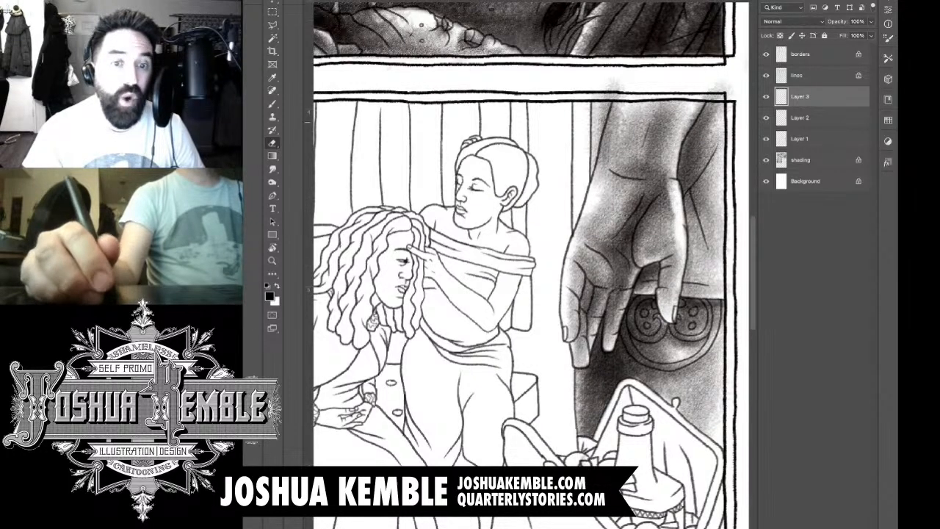
# Step: Erase the overlapping tone from the forearm and the stray tone above the panel's upper border
pyautogui.moveTo(699, 105)
pyautogui.mouseDown()
pyautogui.moveTo(681, 151)
pyautogui.moveTo(673, 243)
pyautogui.moveTo(650, 265)
pyautogui.mouseUp()
pyautogui.moveTo(620, 104)
pyautogui.mouseDown()
pyautogui.moveTo(596, 186)
pyautogui.moveTo(603, 143)
pyautogui.mouseUp()
pyautogui.moveTo(615, 86); pyautogui.dragTo(594, 99)
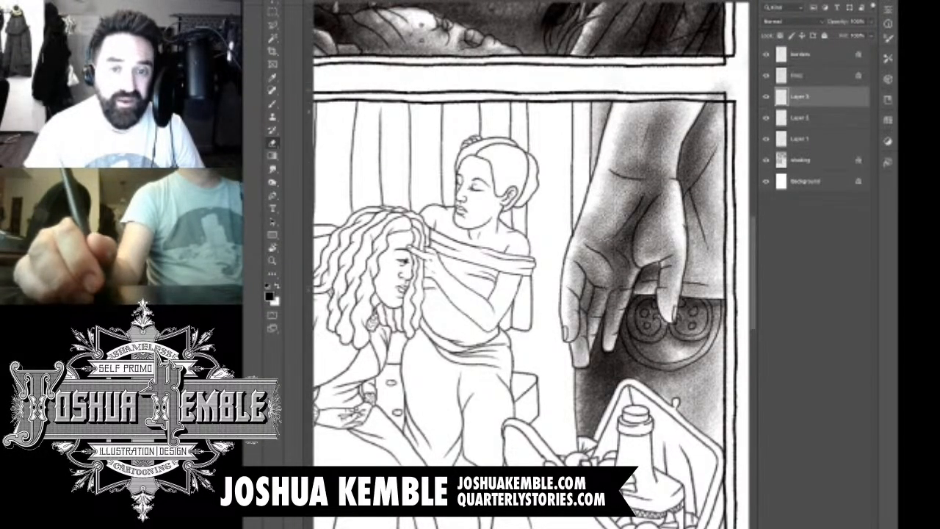
pyautogui.moveTo(714, 86); pyautogui.dragTo(727, 96)
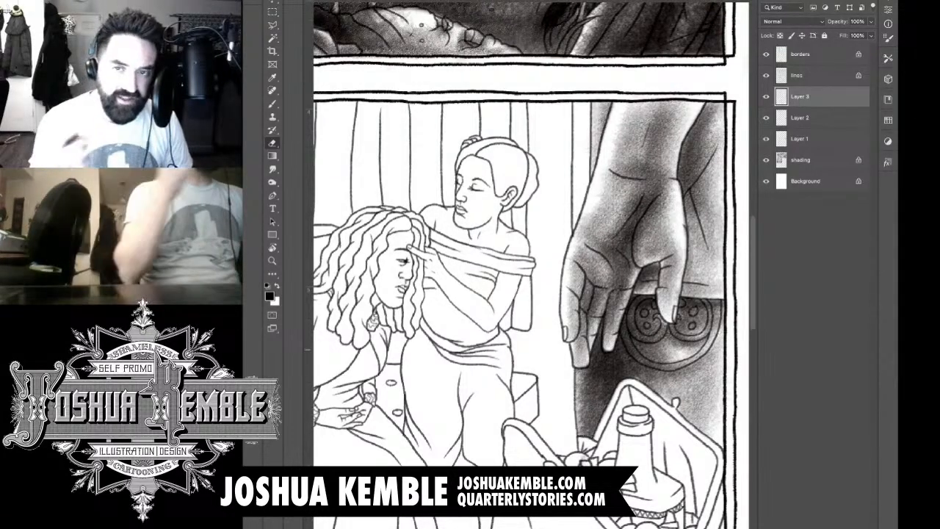
# Step: Shade the inside of the basket behind the bottle with textured tone
pyautogui.scroll(-3, 530, 265)
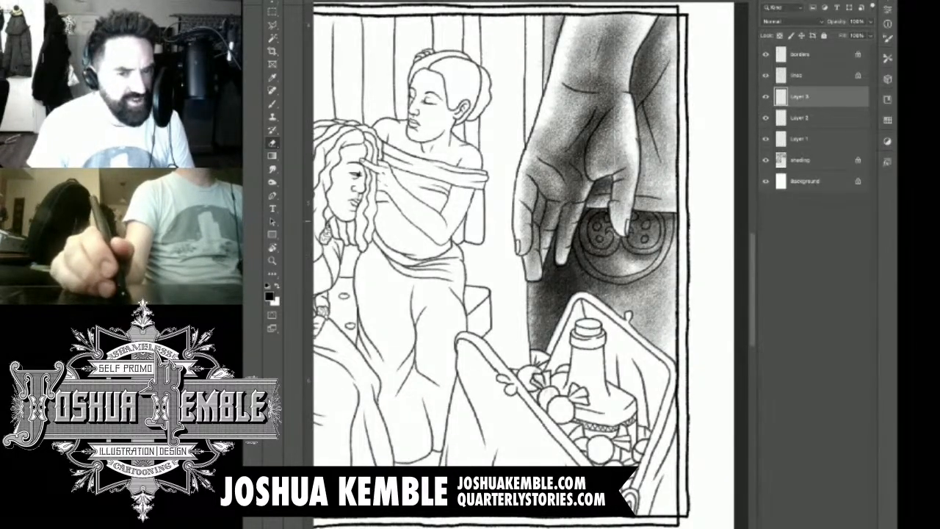
pyautogui.press('b')
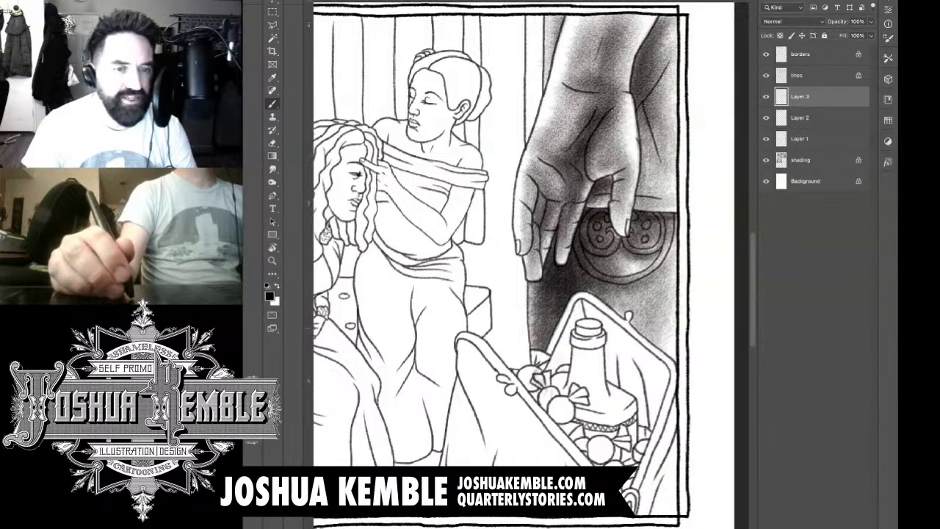
pyautogui.moveTo(570, 328)
pyautogui.mouseDown()
pyautogui.moveTo(552, 373)
pyautogui.moveTo(564, 345)
pyautogui.moveTo(560, 377)
pyautogui.mouseUp()
pyautogui.moveTo(591, 315); pyautogui.dragTo(565, 346)
pyautogui.moveTo(597, 300); pyautogui.dragTo(584, 328)
pyautogui.moveTo(625, 297); pyautogui.dragTo(590, 346)
pyautogui.moveTo(653, 323); pyautogui.dragTo(603, 369)
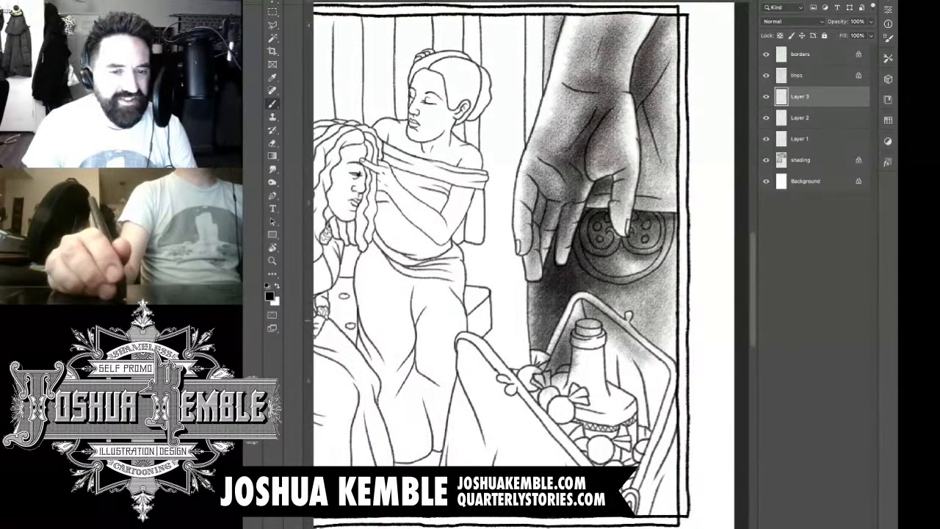
# Step: Deepen the shadow in the basket's far inner corner, down its lining folds and around the bottle
pyautogui.moveTo(615, 329); pyautogui.dragTo(666, 377)
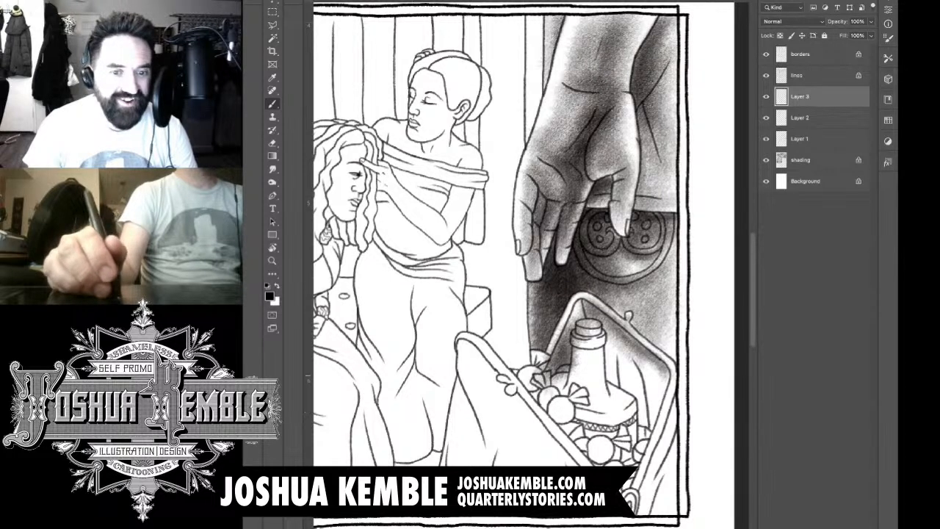
pyautogui.moveTo(642, 352); pyautogui.dragTo(663, 388)
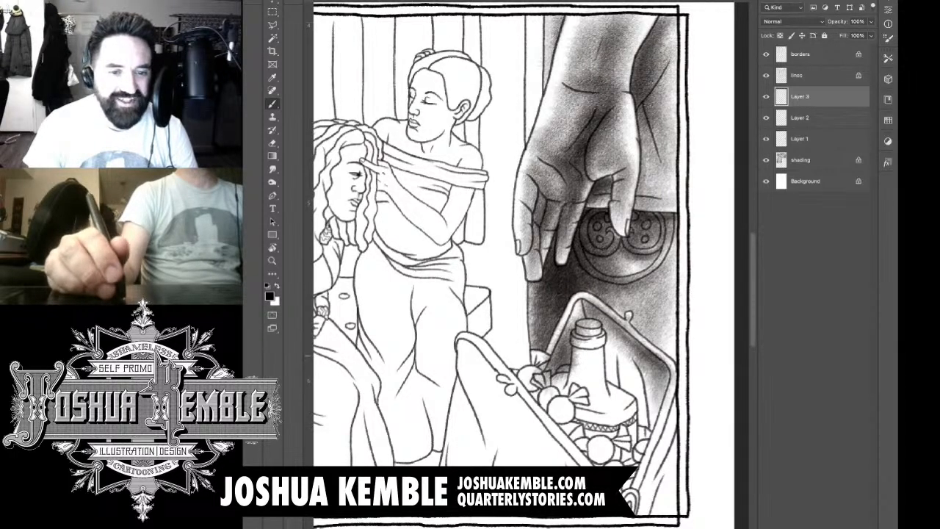
pyautogui.moveTo(632, 360); pyautogui.dragTo(642, 418)
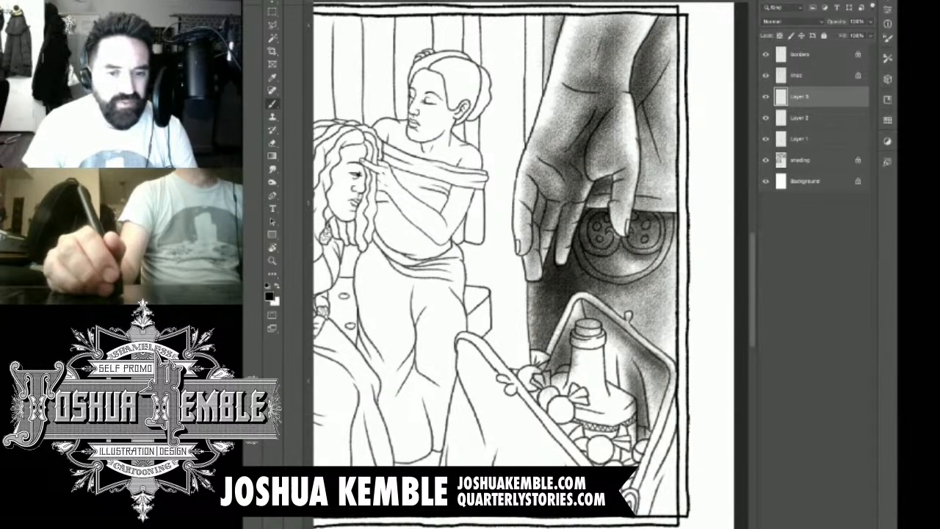
pyautogui.moveTo(639, 361); pyautogui.dragTo(644, 437)
pyautogui.moveTo(656, 393); pyautogui.dragTo(650, 441)
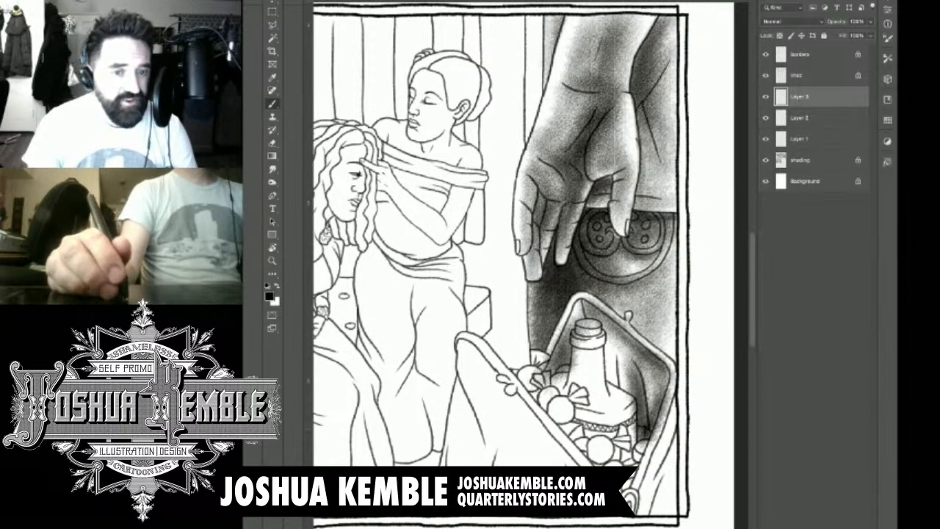
pyautogui.moveTo(623, 373); pyautogui.dragTo(629, 406)
pyautogui.moveTo(610, 342)
pyautogui.mouseDown()
pyautogui.moveTo(610, 409)
pyautogui.moveTo(616, 399)
pyautogui.mouseUp()
pyautogui.moveTo(570, 332)
pyautogui.mouseDown()
pyautogui.moveTo(570, 392)
pyautogui.moveTo(579, 307)
pyautogui.moveTo(577, 332)
pyautogui.mouseUp()
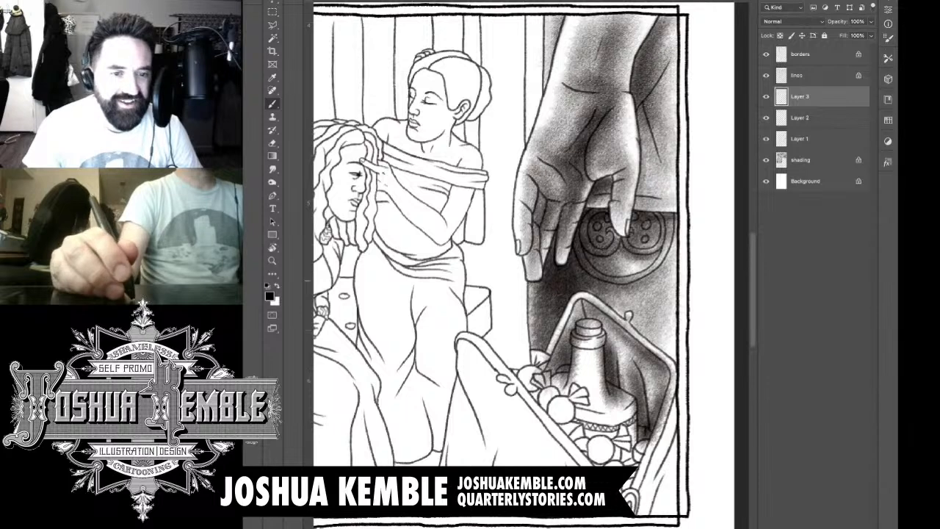
# Step: Erase the overlapping tone from the bottle, the wrapped candies and the basket's rim
pyautogui.press('e')
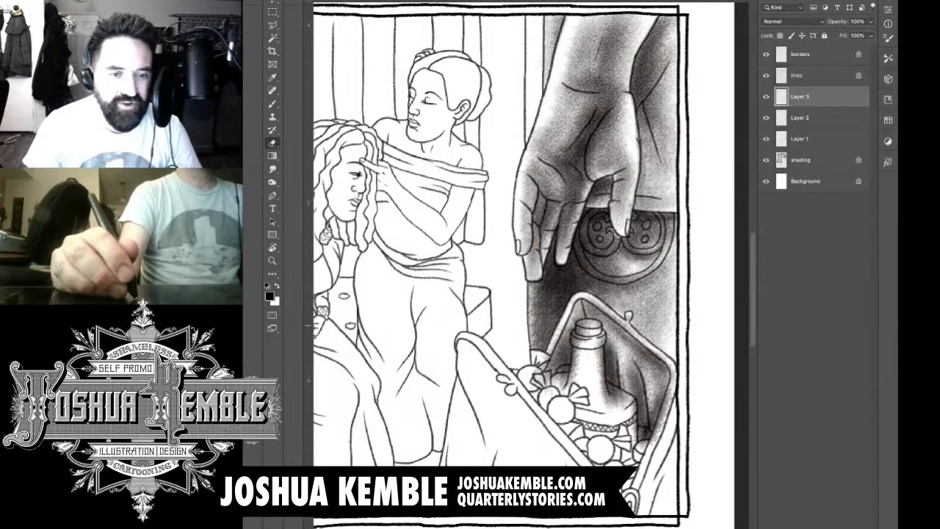
pyautogui.moveTo(554, 338); pyautogui.dragTo(547, 359)
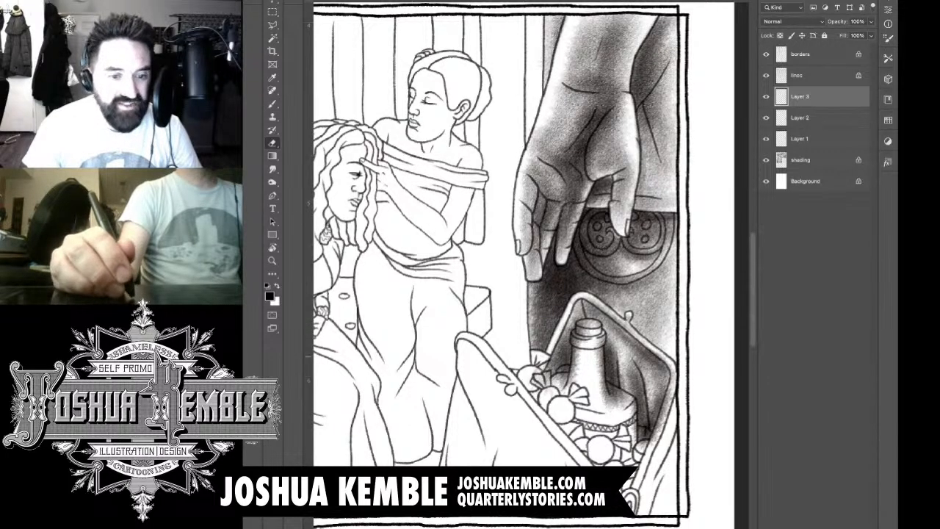
pyautogui.moveTo(545, 380)
pyautogui.mouseDown()
pyautogui.moveTo(567, 380)
pyautogui.moveTo(571, 368)
pyautogui.mouseUp()
pyautogui.moveTo(584, 335)
pyautogui.mouseDown()
pyautogui.moveTo(574, 363)
pyautogui.moveTo(576, 335)
pyautogui.moveTo(595, 318)
pyautogui.moveTo(605, 405)
pyautogui.moveTo(607, 367)
pyautogui.moveTo(636, 417)
pyautogui.moveTo(636, 443)
pyautogui.mouseUp()
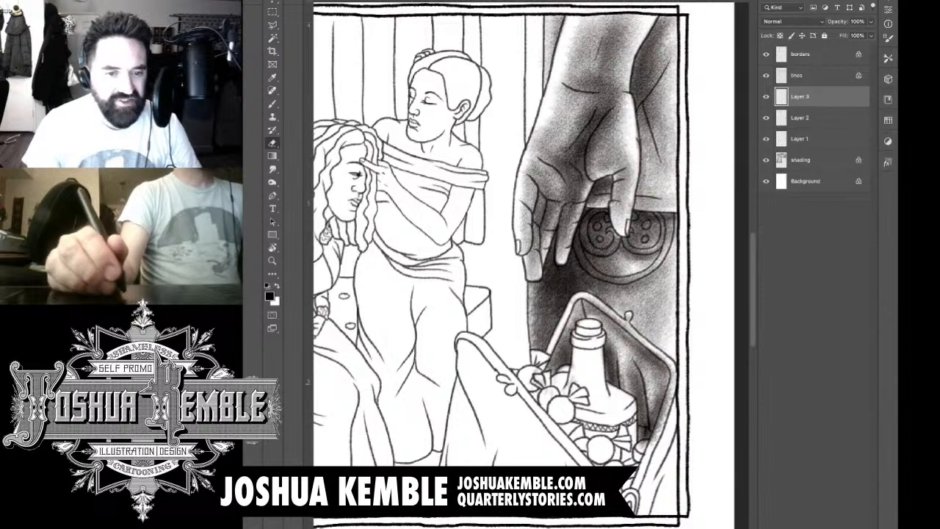
pyautogui.moveTo(573, 386)
pyautogui.mouseDown()
pyautogui.moveTo(570, 358)
pyautogui.moveTo(561, 366)
pyautogui.mouseUp()
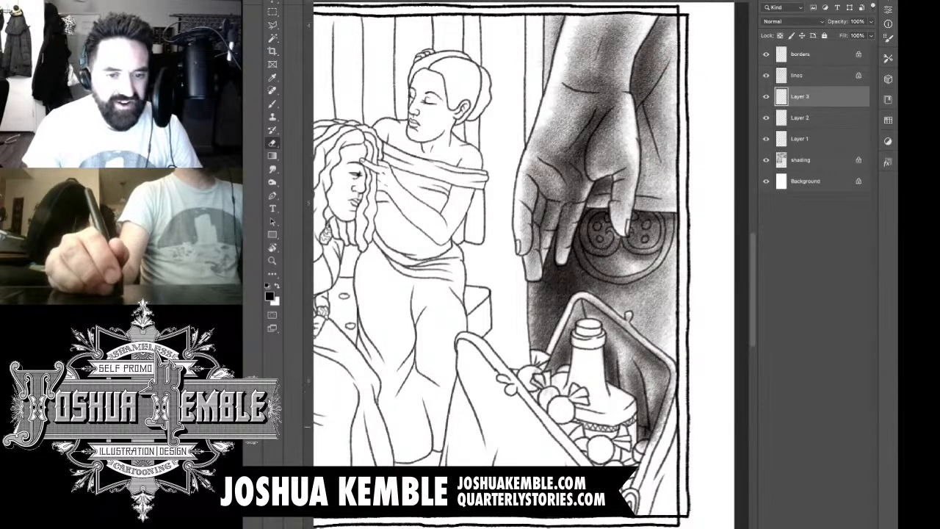
pyautogui.moveTo(637, 444); pyautogui.dragTo(667, 406)
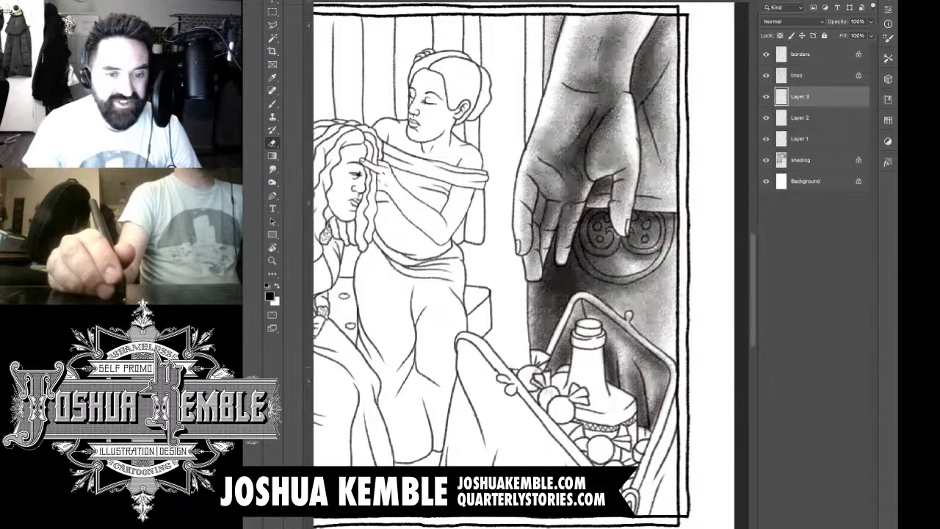
pyautogui.moveTo(667, 365)
pyautogui.mouseDown()
pyautogui.moveTo(620, 322)
pyautogui.moveTo(632, 331)
pyautogui.moveTo(575, 298)
pyautogui.mouseUp()
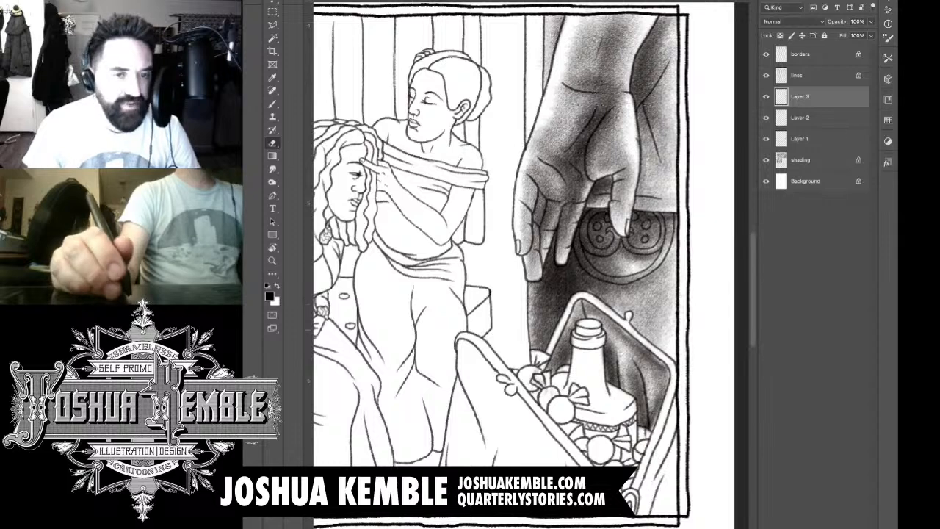
# Step: Brush a light tone along the basket's rim and down toward its lower corner
pyautogui.press('b')
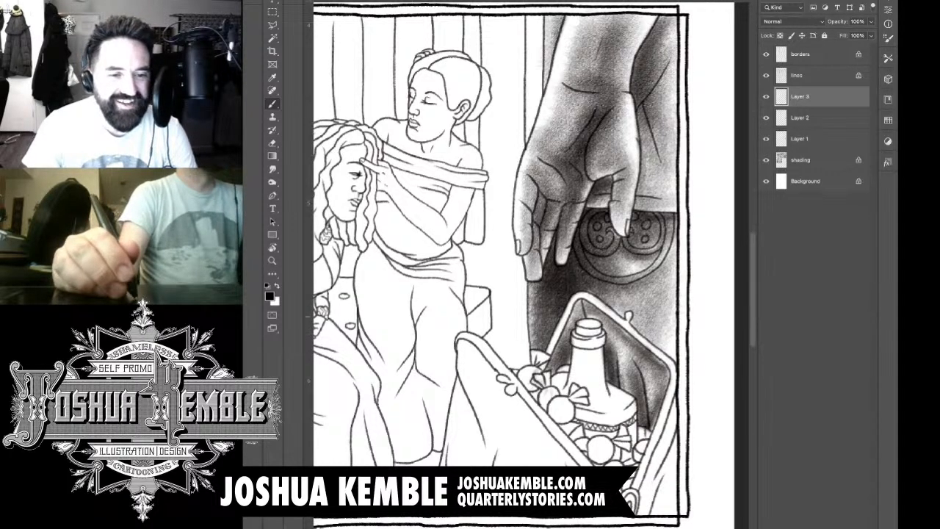
pyautogui.moveTo(565, 321); pyautogui.dragTo(549, 357)
pyautogui.moveTo(565, 318); pyautogui.dragTo(544, 371)
pyautogui.moveTo(593, 299)
pyautogui.mouseDown()
pyautogui.moveTo(669, 366)
pyautogui.moveTo(666, 411)
pyautogui.moveTo(634, 485)
pyautogui.mouseUp()
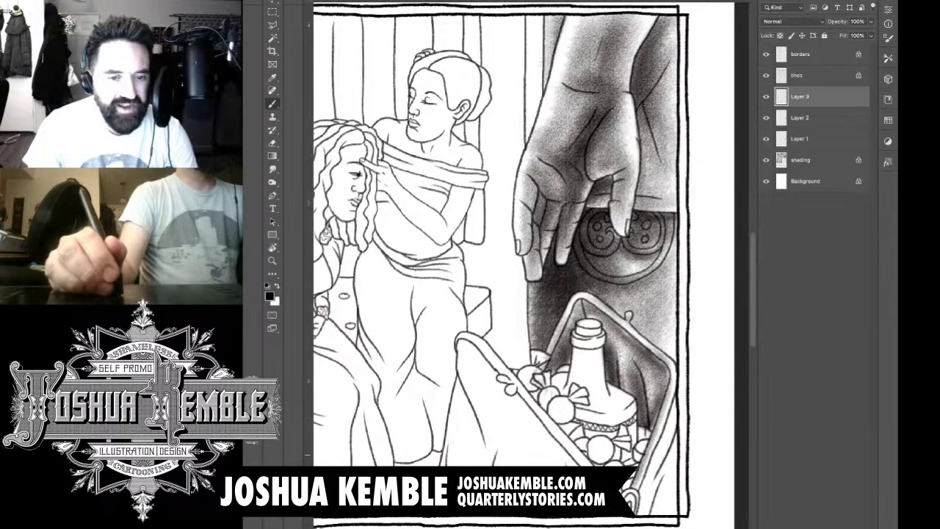
pyautogui.moveTo(644, 431); pyautogui.dragTo(641, 442)
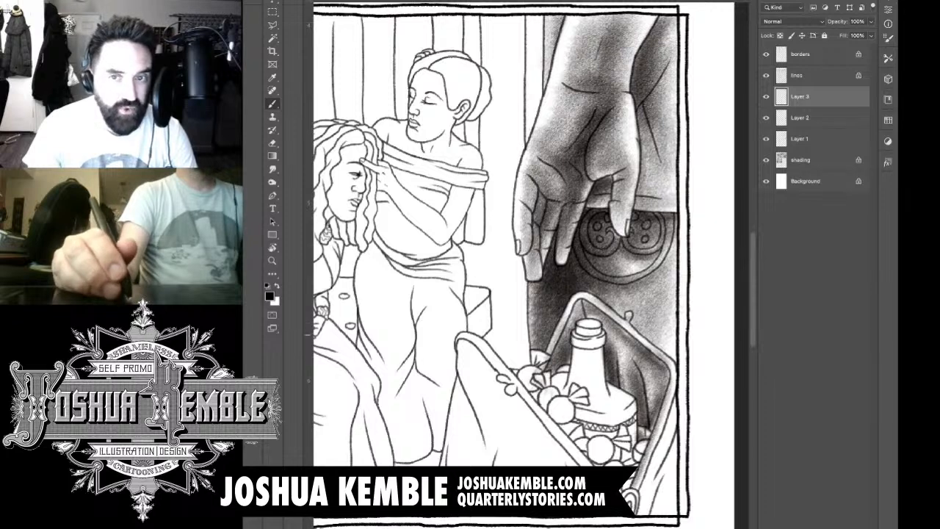
# Step: Shade the bottle's cap and the wrapped candies at the basket's corner beneath the fingers
pyautogui.moveTo(578, 332)
pyautogui.mouseDown()
pyautogui.moveTo(598, 324)
pyautogui.moveTo(592, 343)
pyautogui.moveTo(607, 347)
pyautogui.mouseUp()
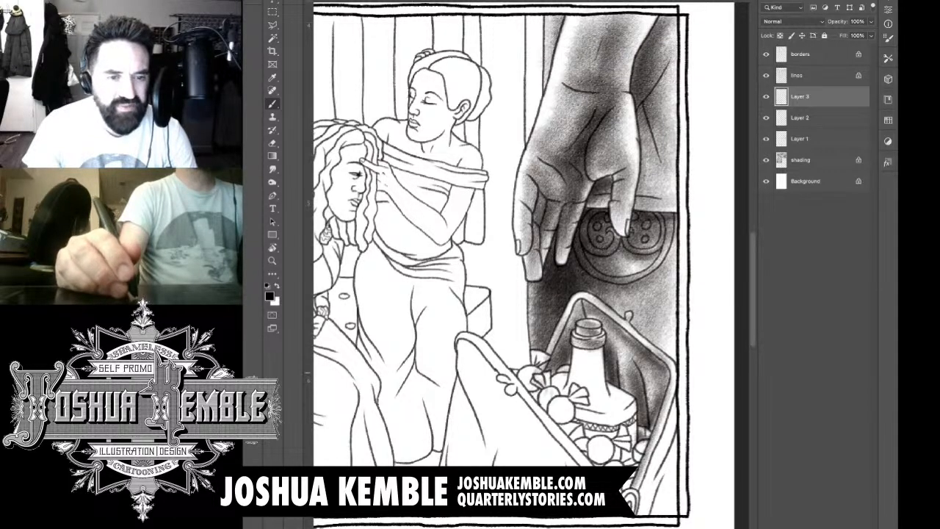
pyautogui.moveTo(572, 368)
pyautogui.mouseDown()
pyautogui.moveTo(539, 362)
pyautogui.moveTo(526, 384)
pyautogui.moveTo(537, 409)
pyautogui.mouseUp()
pyautogui.moveTo(520, 372)
pyautogui.mouseDown()
pyautogui.moveTo(510, 382)
pyautogui.moveTo(534, 405)
pyautogui.mouseUp()
pyautogui.press('e')
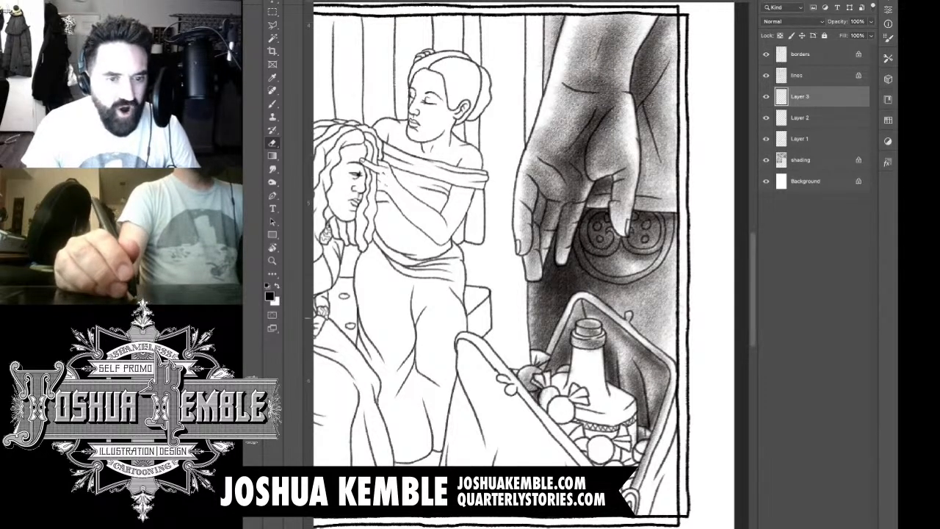
# Step: Shade the round candy beside the bottle and add a new layer above the current one
pyautogui.press('b')
pyautogui.moveTo(544, 379)
pyautogui.mouseDown()
pyautogui.moveTo(551, 408)
pyautogui.moveTo(557, 401)
pyautogui.moveTo(547, 415)
pyautogui.moveTo(567, 378)
pyautogui.moveTo(565, 404)
pyautogui.moveTo(555, 379)
pyautogui.moveTo(551, 419)
pyautogui.mouseUp()
pyautogui.press('e')
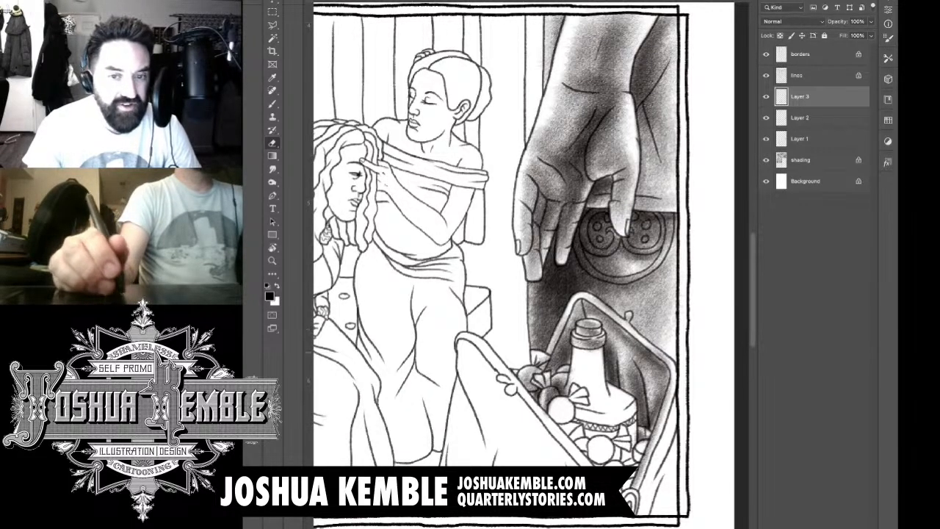
pyautogui.press('b')
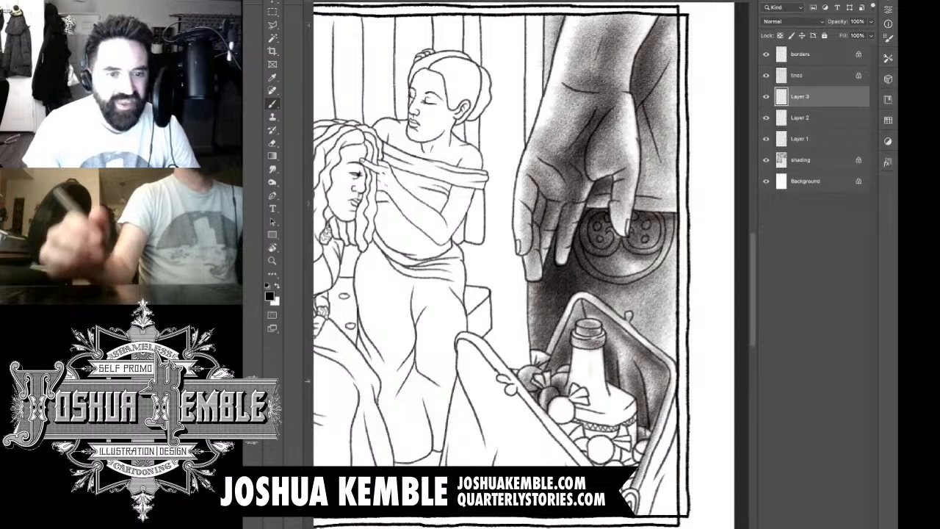
pyautogui.hotkey('ctrl', 'shift', 'alt', 'n')
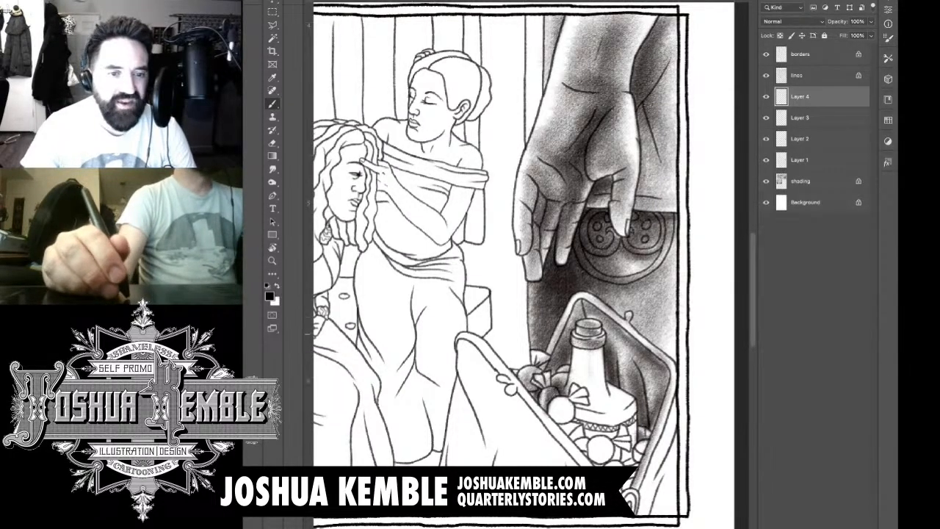
# Step: Shade the bottle and the round and wrapped candies around its base inside the basket
pyautogui.moveTo(589, 363)
pyautogui.mouseDown()
pyautogui.moveTo(590, 344)
pyautogui.moveTo(578, 398)
pyautogui.moveTo(590, 367)
pyautogui.moveTo(601, 406)
pyautogui.moveTo(600, 361)
pyautogui.moveTo(595, 437)
pyautogui.moveTo(580, 423)
pyautogui.moveTo(612, 400)
pyautogui.moveTo(621, 422)
pyautogui.moveTo(593, 426)
pyautogui.moveTo(610, 440)
pyautogui.moveTo(629, 430)
pyautogui.moveTo(627, 447)
pyautogui.moveTo(599, 457)
pyautogui.moveTo(602, 441)
pyautogui.moveTo(581, 426)
pyautogui.moveTo(588, 411)
pyautogui.moveTo(576, 374)
pyautogui.moveTo(566, 396)
pyautogui.moveTo(575, 388)
pyautogui.moveTo(575, 403)
pyautogui.moveTo(581, 386)
pyautogui.moveTo(584, 400)
pyautogui.moveTo(586, 391)
pyautogui.moveTo(568, 400)
pyautogui.moveTo(571, 413)
pyautogui.moveTo(562, 402)
pyautogui.moveTo(578, 441)
pyautogui.moveTo(578, 432)
pyautogui.moveTo(582, 445)
pyautogui.moveTo(606, 445)
pyautogui.moveTo(596, 456)
pyautogui.moveTo(613, 463)
pyautogui.moveTo(608, 441)
pyautogui.moveTo(588, 462)
pyautogui.moveTo(632, 462)
pyautogui.moveTo(639, 449)
pyautogui.moveTo(619, 432)
pyautogui.moveTo(629, 453)
pyautogui.mouseUp()
pyautogui.press('e')
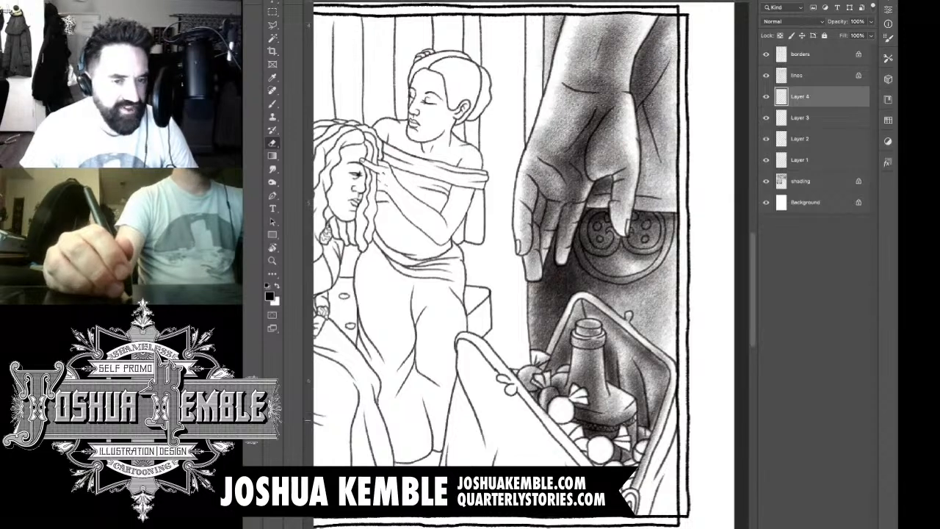
pyautogui.press('b')
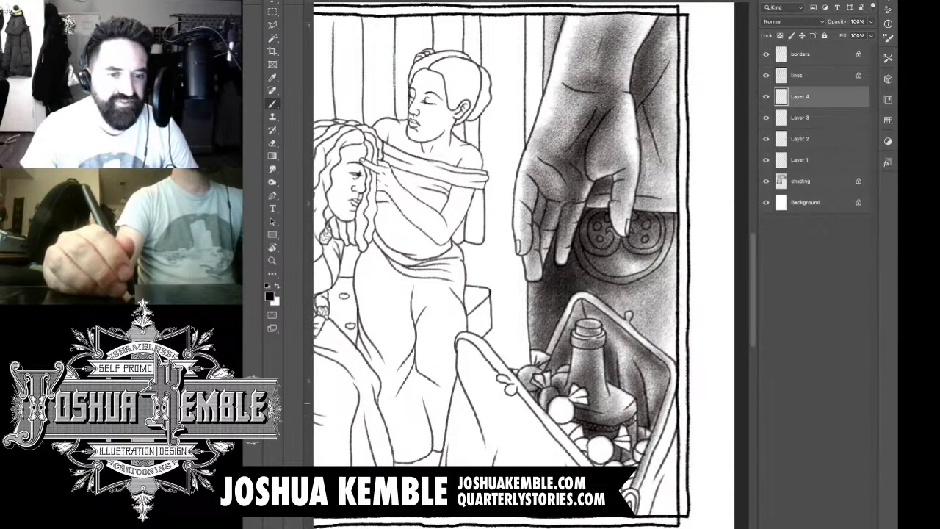
pyautogui.moveTo(573, 402)
pyautogui.mouseDown()
pyautogui.moveTo(556, 412)
pyautogui.moveTo(581, 451)
pyautogui.moveTo(601, 455)
pyautogui.moveTo(623, 438)
pyautogui.moveTo(576, 407)
pyautogui.moveTo(564, 415)
pyautogui.moveTo(625, 498)
pyautogui.mouseUp()
pyautogui.moveTo(646, 448)
pyautogui.mouseDown()
pyautogui.moveTo(625, 501)
pyautogui.moveTo(627, 464)
pyautogui.mouseUp()
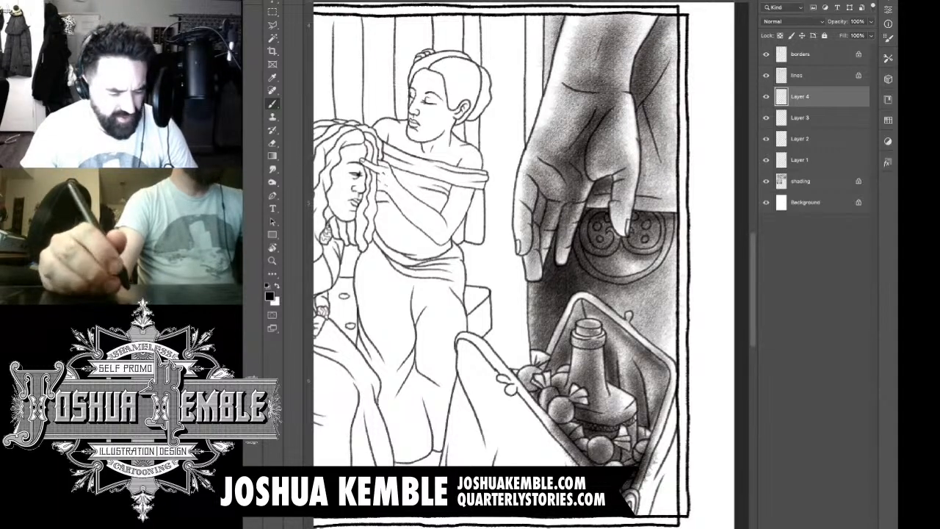
pyautogui.moveTo(600, 426); pyautogui.dragTo(576, 464)
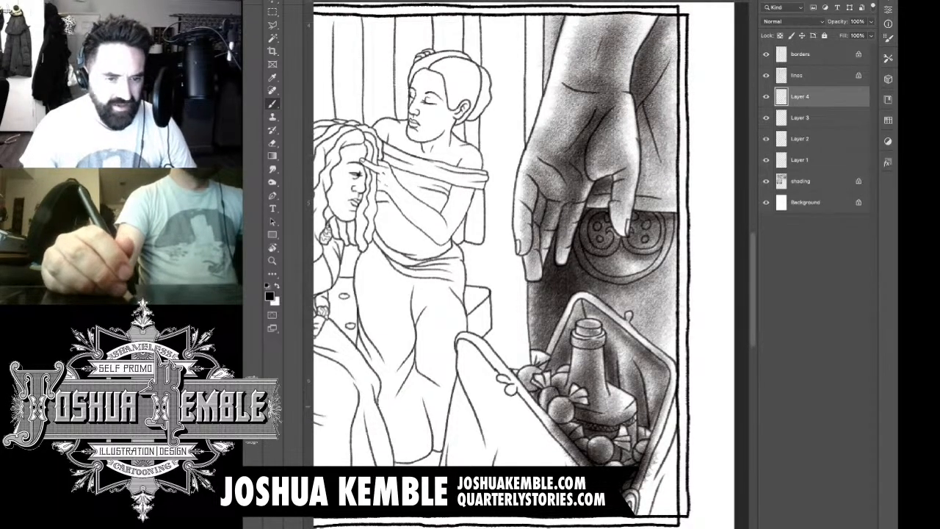
# Step: Erase the overlapping tone along the basket's near rim and at its lower corner
pyautogui.press('e')
pyautogui.moveTo(551, 428); pyautogui.dragTo(584, 466)
pyautogui.moveTo(557, 426); pyautogui.dragTo(588, 465)
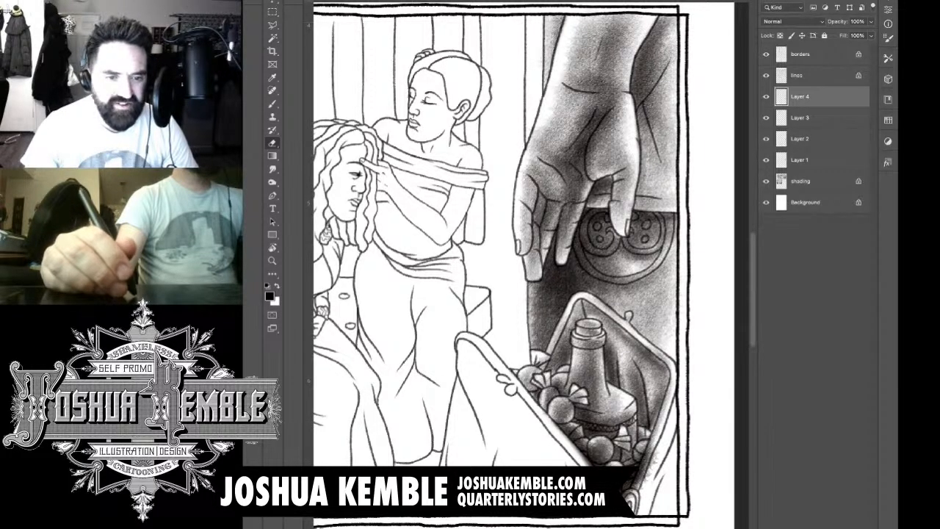
pyautogui.moveTo(554, 421); pyautogui.dragTo(593, 465)
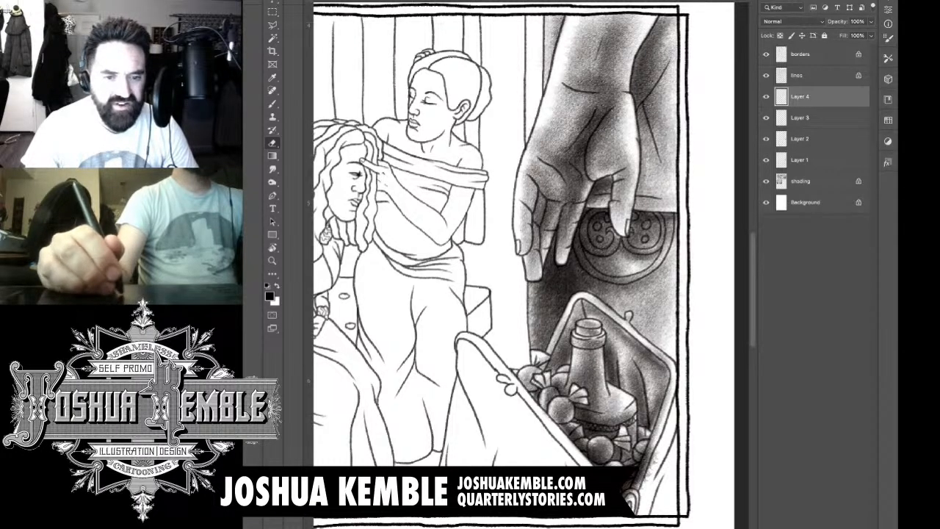
pyautogui.moveTo(627, 500)
pyautogui.mouseDown()
pyautogui.moveTo(654, 448)
pyautogui.moveTo(640, 482)
pyautogui.mouseUp()
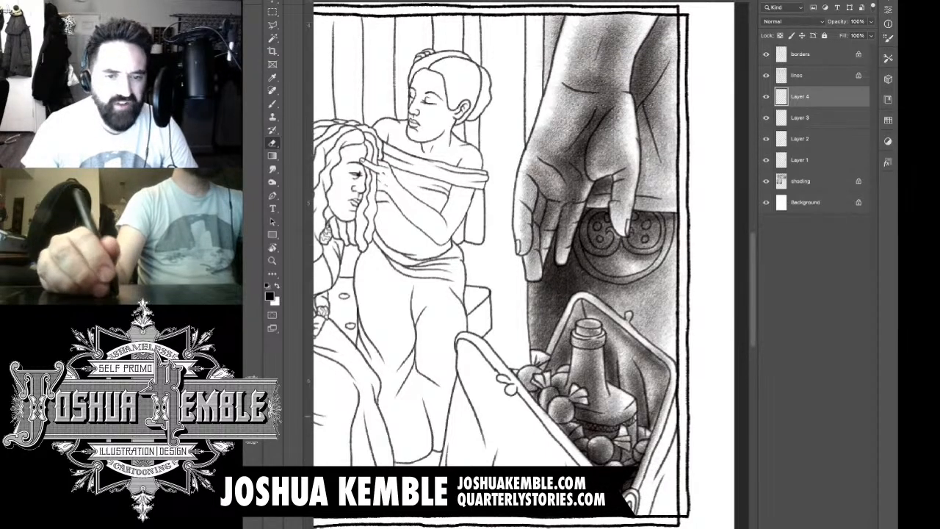
# Step: Shade the basket's outer right side with dark tone down to the panel's lower right corner
pyautogui.press('b')
pyautogui.scroll(-2, 499, 264)
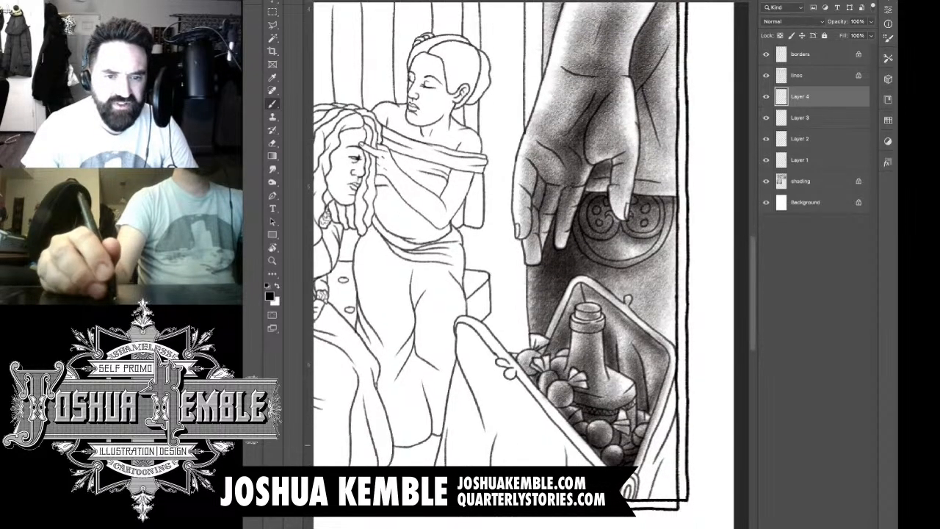
pyautogui.moveTo(668, 374); pyautogui.dragTo(649, 422)
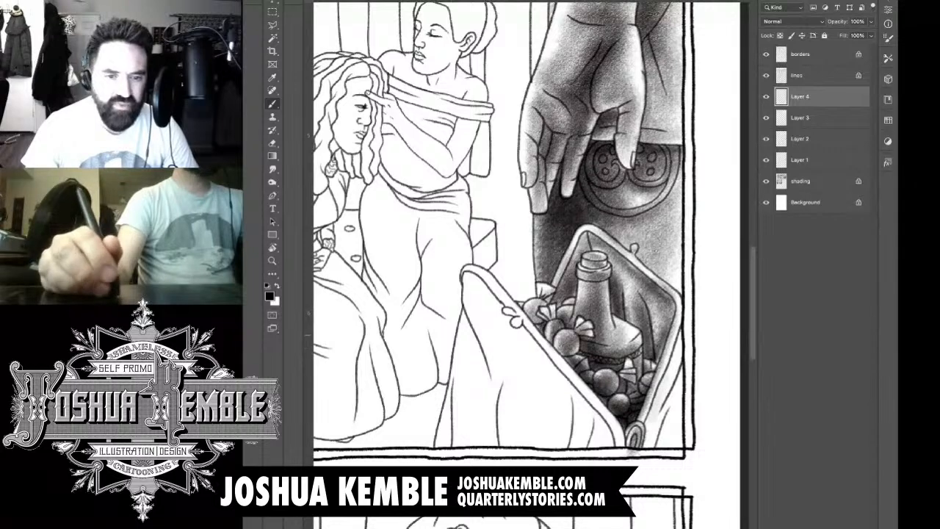
pyautogui.moveTo(679, 347); pyautogui.dragTo(646, 442)
pyautogui.moveTo(672, 372)
pyautogui.mouseDown()
pyautogui.moveTo(643, 465)
pyautogui.moveTo(654, 456)
pyautogui.moveTo(664, 463)
pyautogui.mouseUp()
pyautogui.moveTo(677, 402); pyautogui.dragTo(668, 467)
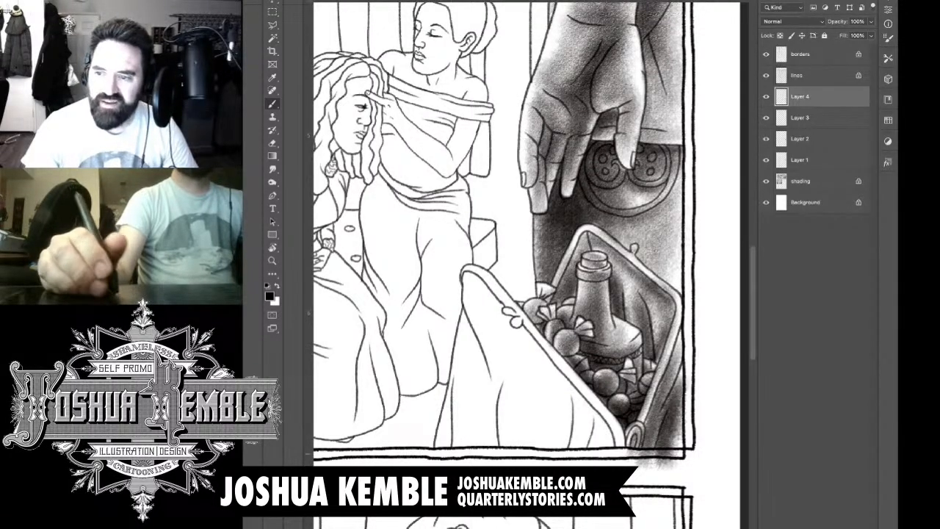
pyautogui.moveTo(677, 435); pyautogui.dragTo(670, 469)
pyautogui.moveTo(676, 415); pyautogui.dragTo(666, 472)
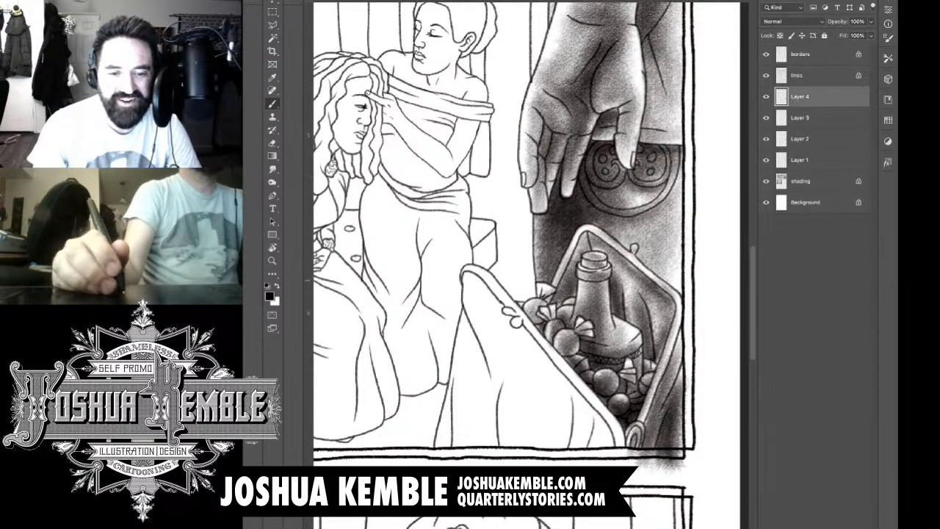
# Step: Erase the tone spilling below the panel's bottom border and add a new layer above the current one
pyautogui.press('e')
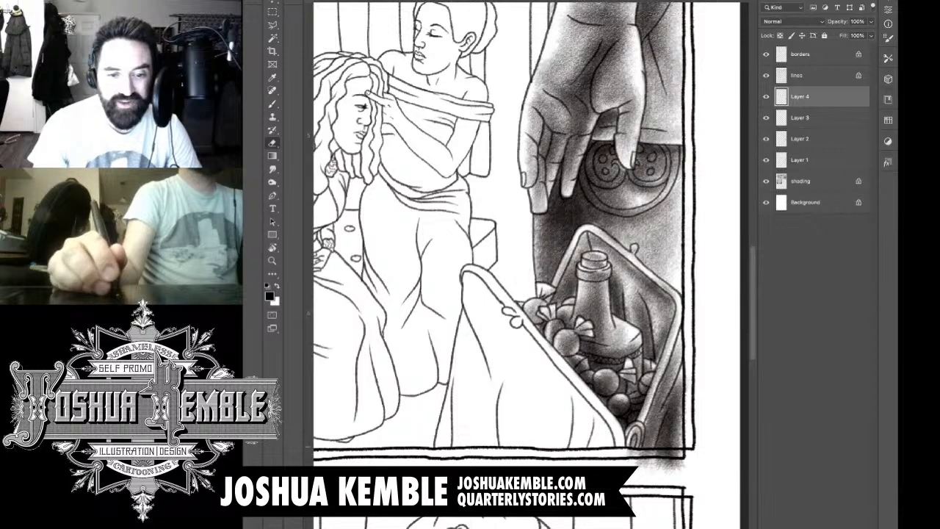
pyautogui.moveTo(631, 457)
pyautogui.mouseDown()
pyautogui.moveTo(669, 454)
pyautogui.moveTo(653, 466)
pyautogui.moveTo(674, 470)
pyautogui.mouseUp()
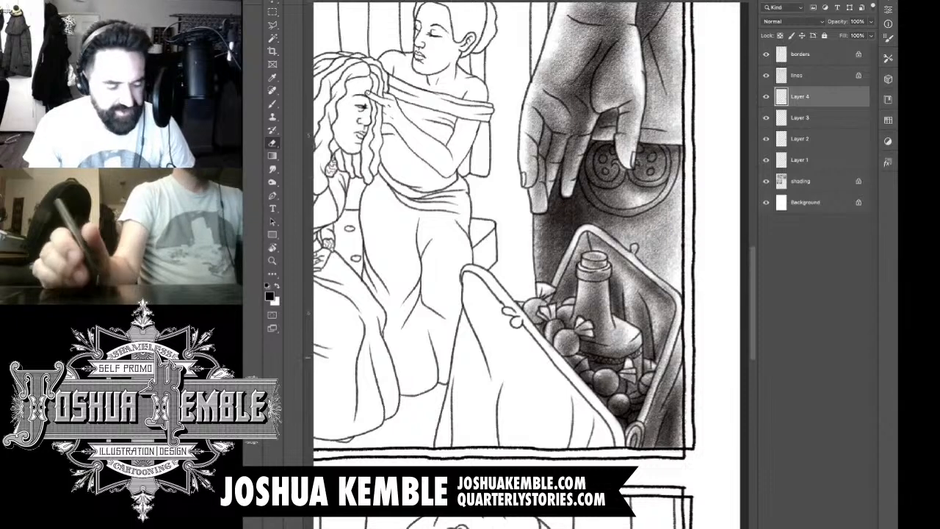
pyautogui.hotkey('ctrl', 'shift', 'alt', 'n')
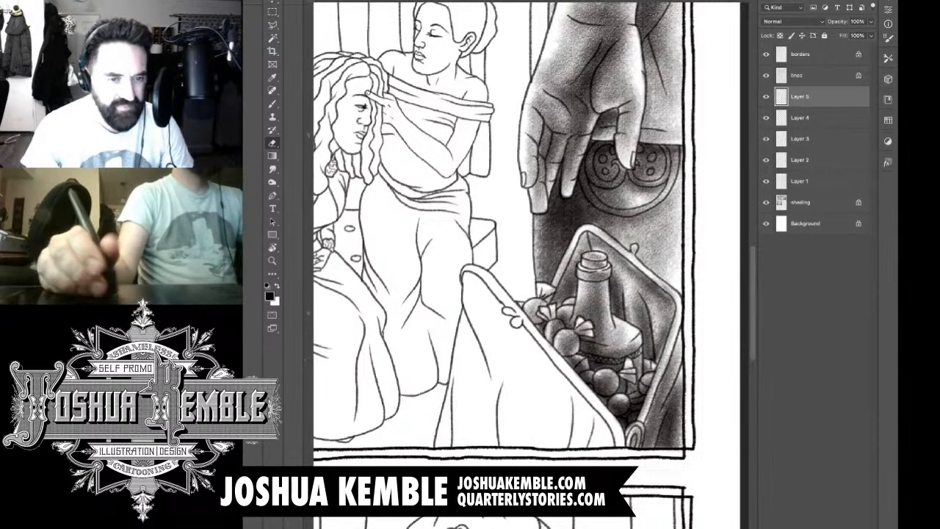
# Step: Shade the basket's near rim with its small round ornament and lay the first tone on the side below it
pyautogui.moveTo(588, 294); pyautogui.dragTo(602, 293)
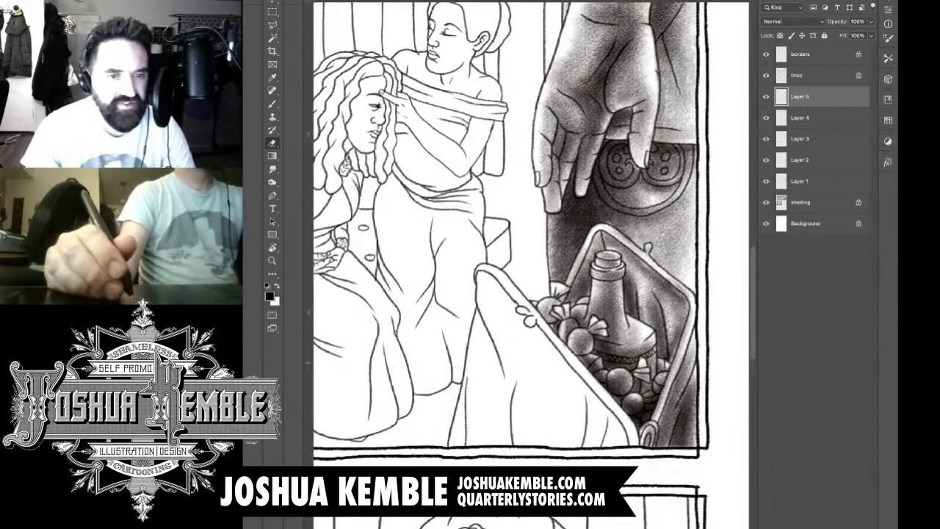
pyautogui.press('b')
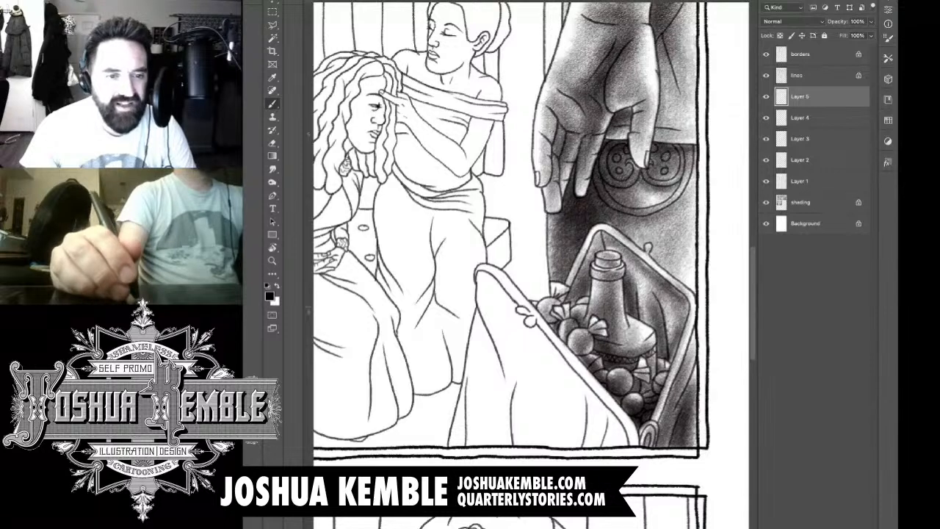
pyautogui.moveTo(523, 312); pyautogui.dragTo(537, 329)
pyautogui.moveTo(497, 273); pyautogui.dragTo(526, 315)
pyautogui.moveTo(550, 353)
pyautogui.mouseDown()
pyautogui.moveTo(618, 427)
pyautogui.moveTo(623, 463)
pyautogui.moveTo(608, 461)
pyautogui.moveTo(600, 422)
pyautogui.moveTo(597, 444)
pyautogui.moveTo(606, 425)
pyautogui.moveTo(629, 451)
pyautogui.mouseUp()
pyautogui.moveTo(614, 415); pyautogui.dragTo(640, 464)
pyautogui.moveTo(548, 356); pyautogui.dragTo(529, 437)
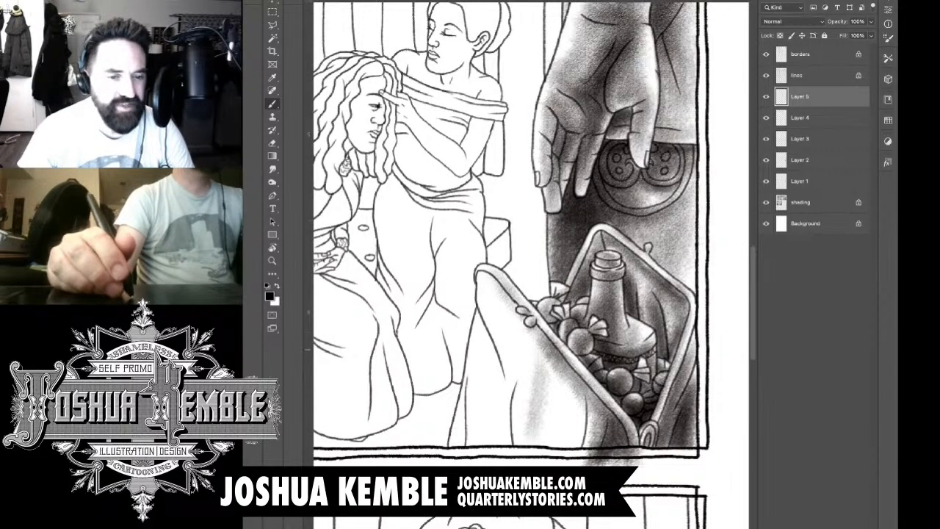
# Step: Brush dark vertical tones over the middle folds of the basket's front side down to the panel border
pyautogui.moveTo(545, 346)
pyautogui.mouseDown()
pyautogui.moveTo(526, 441)
pyautogui.moveTo(536, 461)
pyautogui.mouseUp()
pyautogui.moveTo(564, 366); pyautogui.dragTo(551, 445)
pyautogui.moveTo(574, 388)
pyautogui.mouseDown()
pyautogui.moveTo(556, 465)
pyautogui.moveTo(566, 463)
pyautogui.mouseUp()
pyautogui.moveTo(590, 389)
pyautogui.mouseDown()
pyautogui.moveTo(570, 463)
pyautogui.moveTo(562, 446)
pyautogui.moveTo(544, 463)
pyautogui.mouseUp()
pyautogui.moveTo(561, 380); pyautogui.dragTo(538, 464)
pyautogui.moveTo(536, 334); pyautogui.dragTo(515, 463)
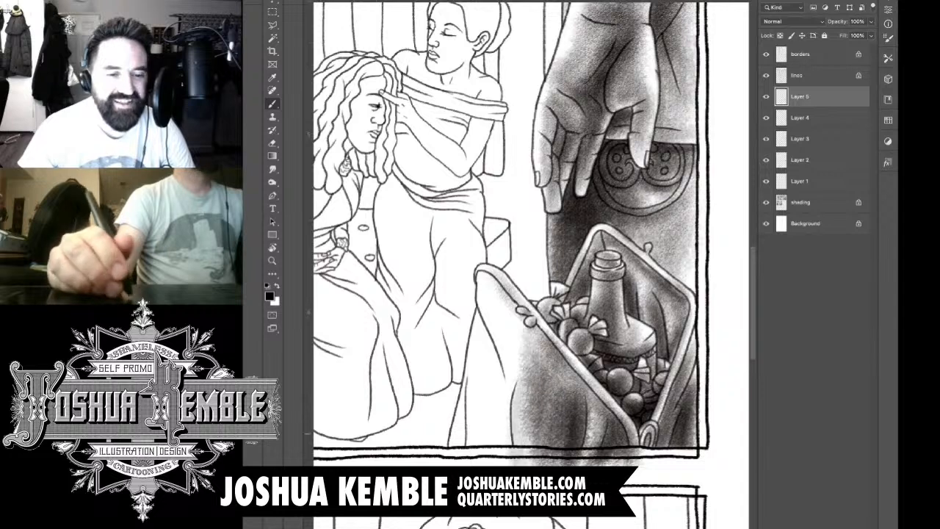
# Step: Deepen the tone in the basket's middle folds and directly beneath its near rim
pyautogui.moveTo(554, 379); pyautogui.dragTo(533, 452)
pyautogui.moveTo(551, 406); pyautogui.dragTo(526, 464)
pyautogui.moveTo(588, 404); pyautogui.dragTo(547, 463)
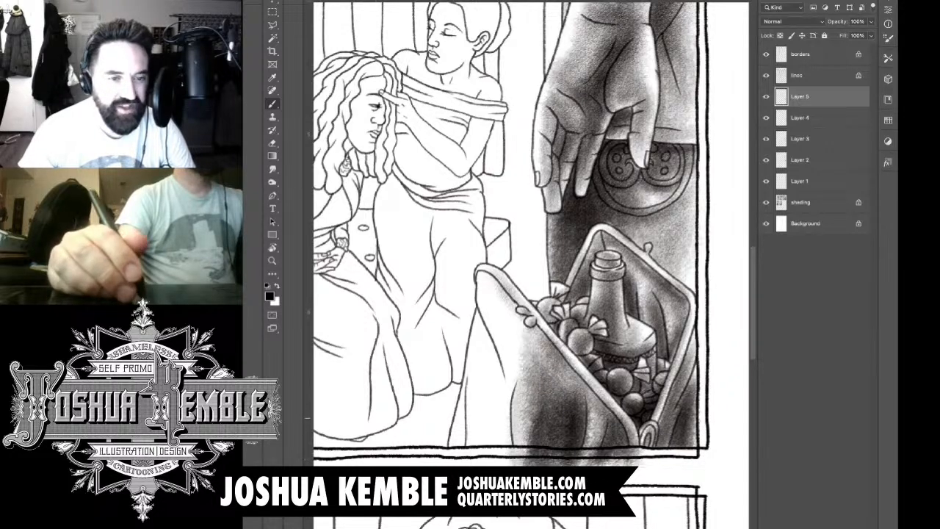
pyautogui.moveTo(603, 367); pyautogui.dragTo(568, 420)
pyautogui.moveTo(617, 382); pyautogui.dragTo(570, 433)
pyautogui.moveTo(522, 317); pyautogui.dragTo(511, 349)
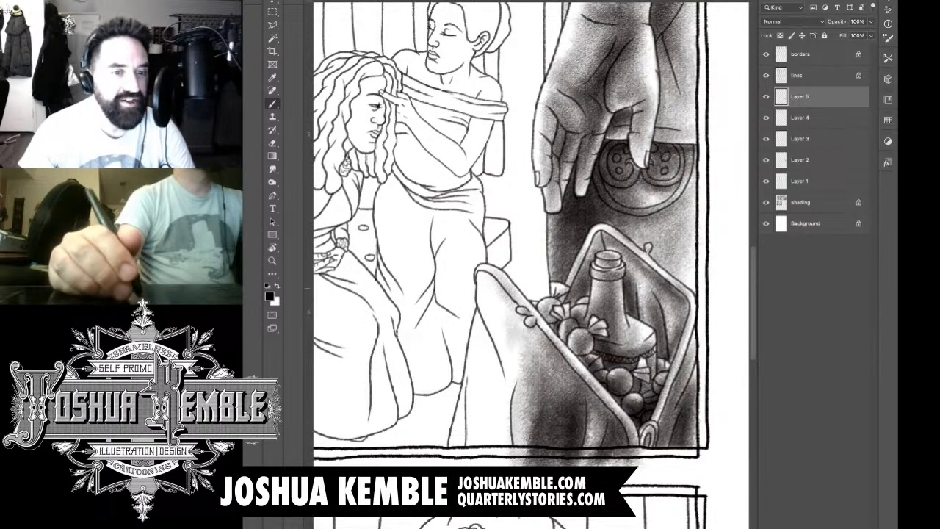
# Step: Shade the left part of the basket's front side from the rim's upper end down to the panel border
pyautogui.moveTo(511, 299); pyautogui.dragTo(487, 371)
pyautogui.moveTo(523, 320)
pyautogui.mouseDown()
pyautogui.moveTo(510, 396)
pyautogui.moveTo(499, 383)
pyautogui.mouseUp()
pyautogui.moveTo(507, 318); pyautogui.dragTo(481, 406)
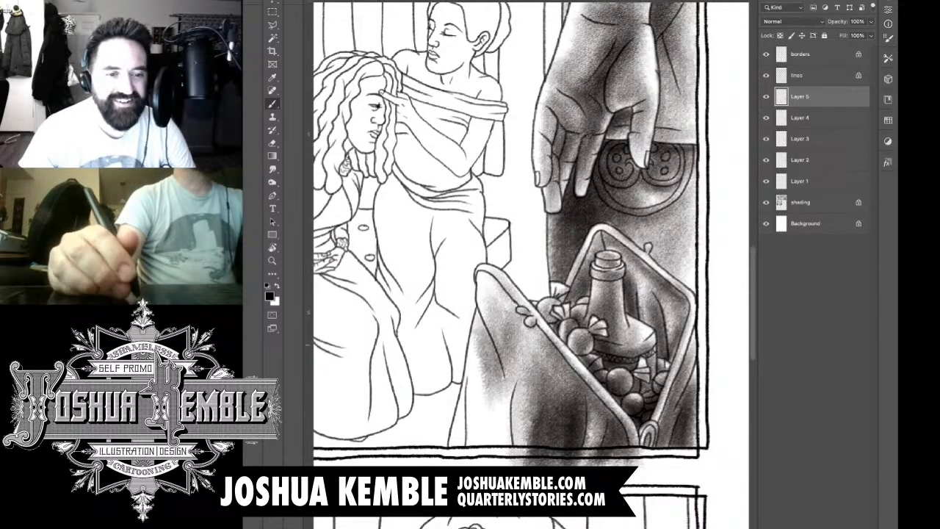
pyautogui.moveTo(496, 332)
pyautogui.mouseDown()
pyautogui.moveTo(471, 449)
pyautogui.moveTo(485, 461)
pyautogui.mouseUp()
pyautogui.moveTo(518, 349); pyautogui.dragTo(496, 451)
pyautogui.moveTo(523, 360); pyautogui.dragTo(500, 449)
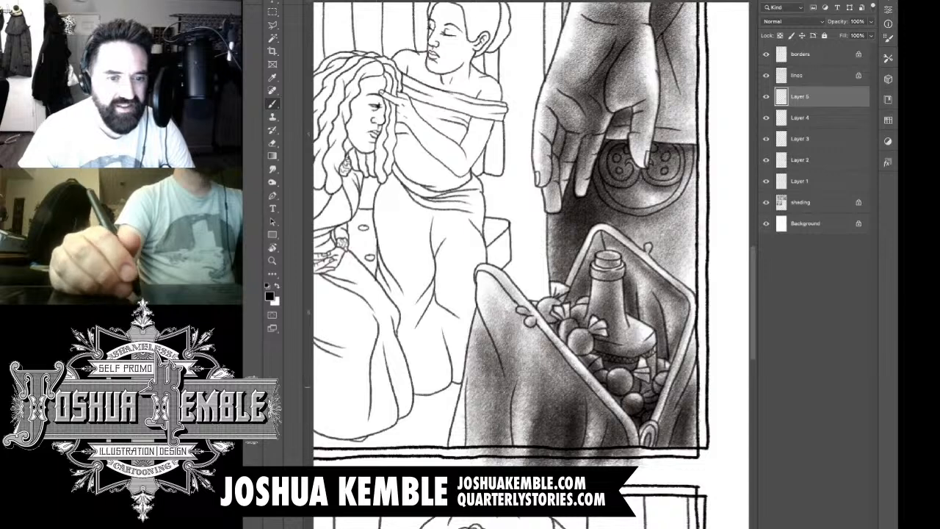
# Step: Darken the fold lines and the left edge of the basket's front side
pyautogui.moveTo(514, 384); pyautogui.dragTo(502, 464)
pyautogui.moveTo(515, 407); pyautogui.dragTo(507, 464)
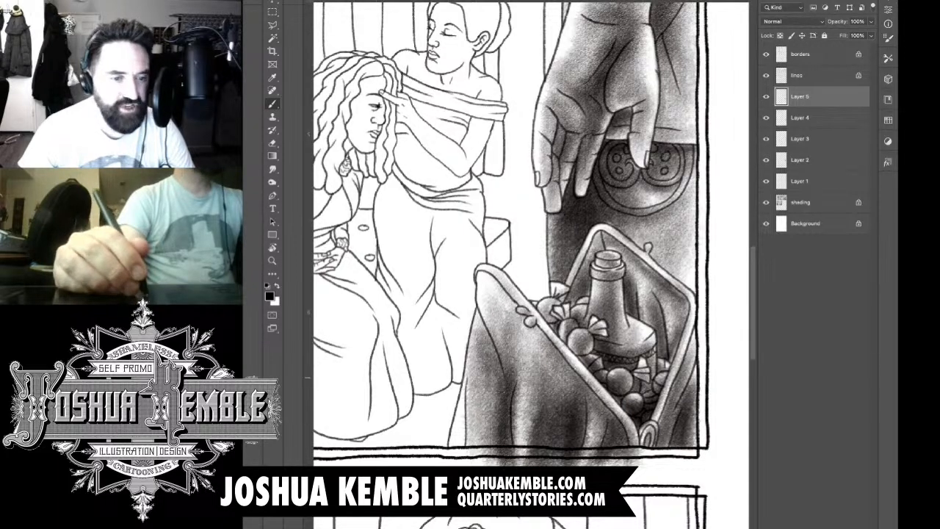
pyautogui.moveTo(513, 379); pyautogui.dragTo(517, 464)
pyautogui.moveTo(552, 377); pyautogui.dragTo(561, 449)
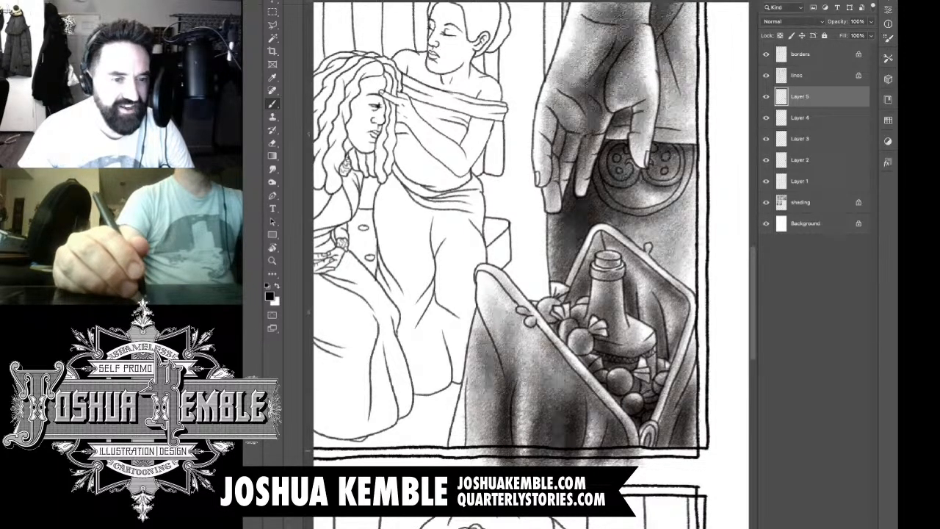
pyautogui.moveTo(466, 402); pyautogui.dragTo(461, 457)
pyautogui.moveTo(472, 382); pyautogui.dragTo(462, 464)
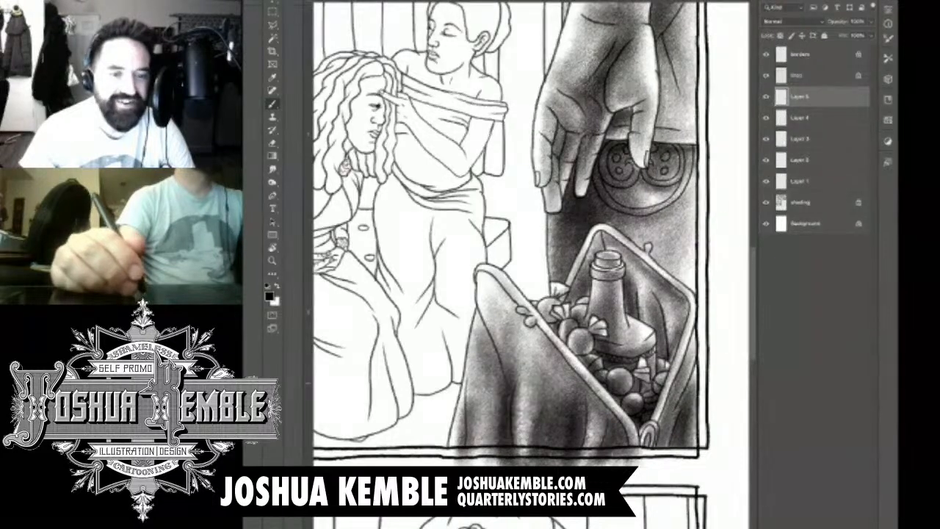
pyautogui.moveTo(482, 390); pyautogui.dragTo(477, 463)
# Step: Deepen the tone across the basket's lower front, beneath the rim and into the panel's lower right corner
pyautogui.moveTo(483, 379)
pyautogui.mouseDown()
pyautogui.moveTo(476, 464)
pyautogui.moveTo(600, 439)
pyautogui.mouseUp()
pyautogui.moveTo(526, 426); pyautogui.dragTo(594, 426)
pyautogui.moveTo(552, 404)
pyautogui.mouseDown()
pyautogui.moveTo(582, 389)
pyautogui.moveTo(592, 410)
pyautogui.mouseUp()
pyautogui.moveTo(560, 359); pyautogui.dragTo(619, 420)
pyautogui.moveTo(600, 386)
pyautogui.mouseDown()
pyautogui.moveTo(621, 426)
pyautogui.moveTo(648, 433)
pyautogui.mouseUp()
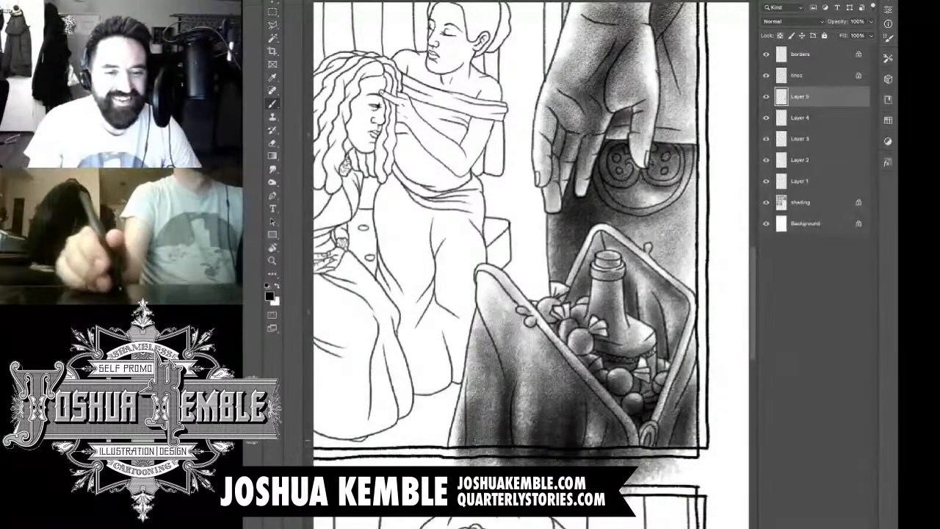
pyautogui.moveTo(689, 371); pyautogui.dragTo(656, 450)
pyautogui.moveTo(709, 401)
pyautogui.mouseDown()
pyautogui.moveTo(679, 461)
pyautogui.moveTo(701, 468)
pyautogui.mouseUp()
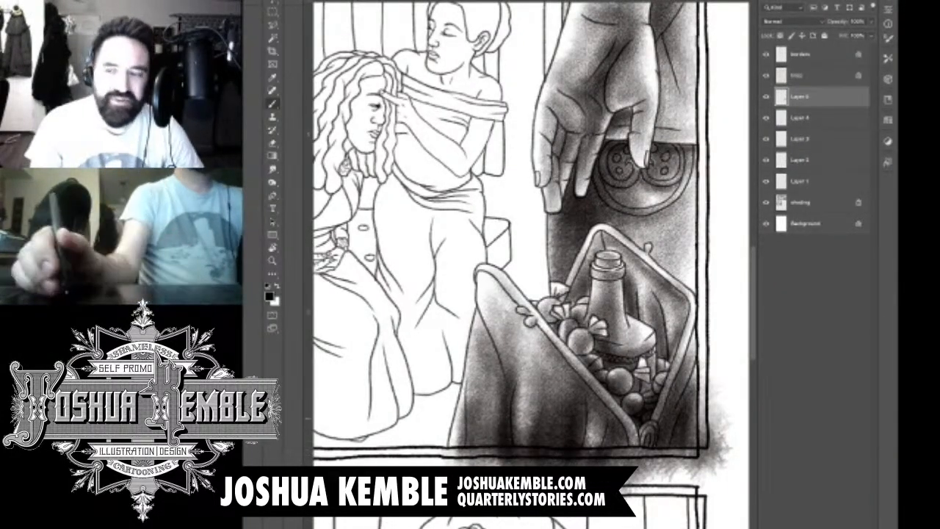
# Step: Lasso the tone spilling outside the panel's lower right border, delete it and clear the selection
pyautogui.press('l')
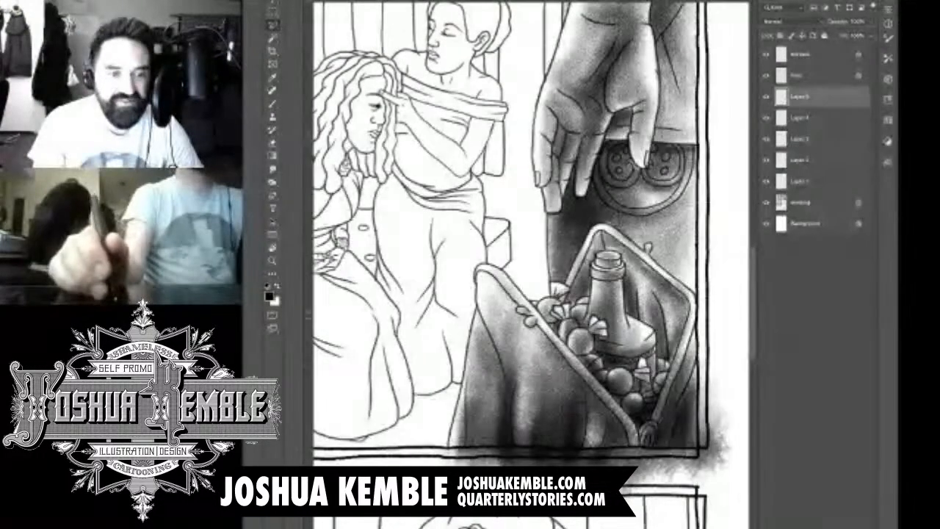
pyautogui.moveTo(544, 265); pyautogui.dragTo(495, 266)
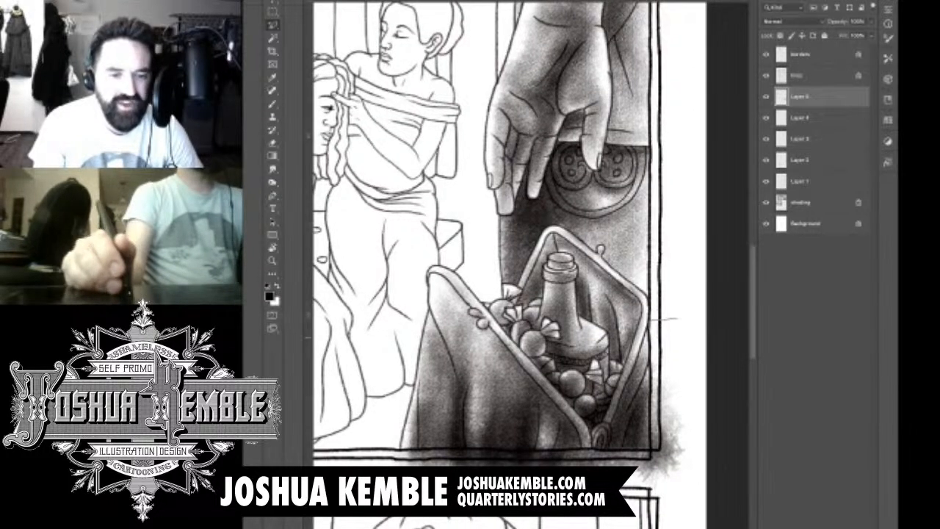
pyautogui.moveTo(651, 400)
pyautogui.mouseDown()
pyautogui.moveTo(649, 449)
pyautogui.moveTo(391, 449)
pyautogui.moveTo(369, 465)
pyautogui.moveTo(413, 522)
pyautogui.moveTo(597, 520)
pyautogui.moveTo(723, 406)
pyautogui.moveTo(717, 376)
pyautogui.moveTo(678, 317)
pyautogui.mouseUp()
pyautogui.press('Delete')
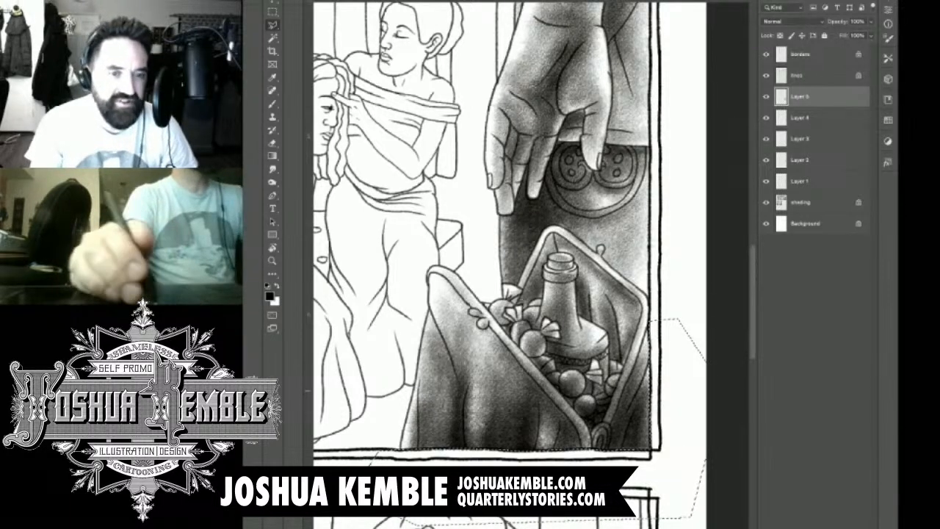
pyautogui.press('m')
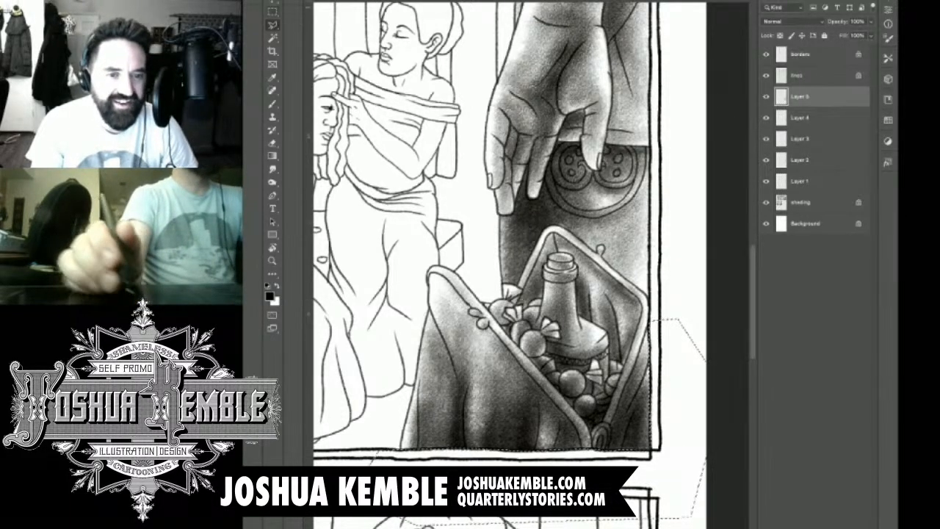
pyautogui.hotkey('ctrl', 'd')
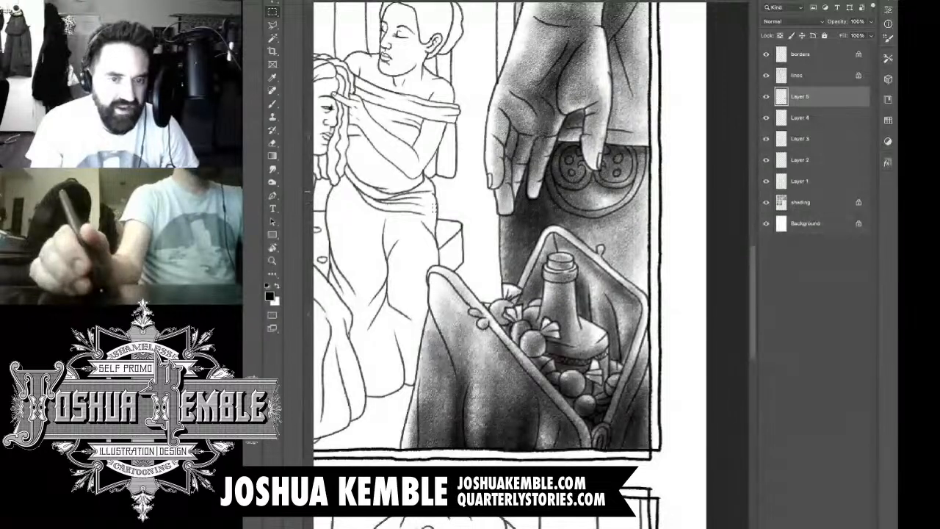
# Step: Add a new layer above the current one for the panel with the two women
pyautogui.hotkey('ctrl', '0')
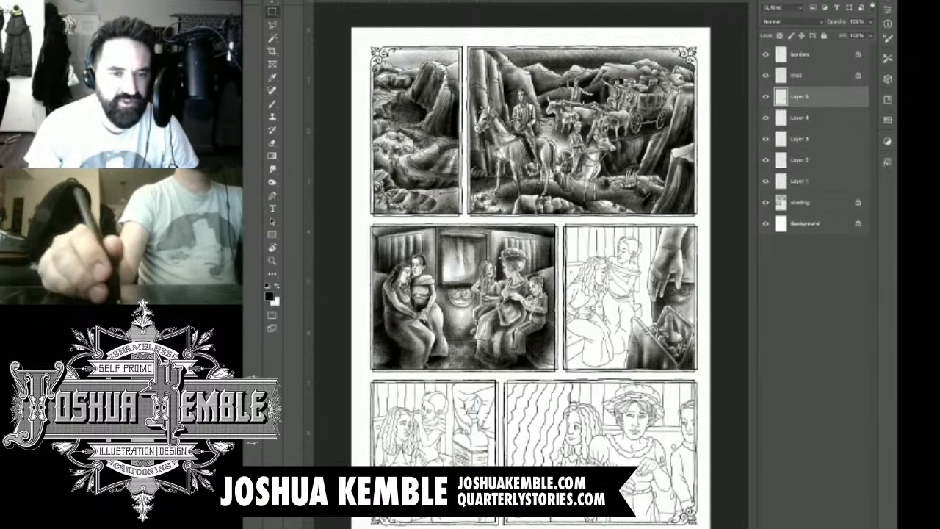
pyautogui.hotkey('ctrl', 'alt', 'shift', 'n')
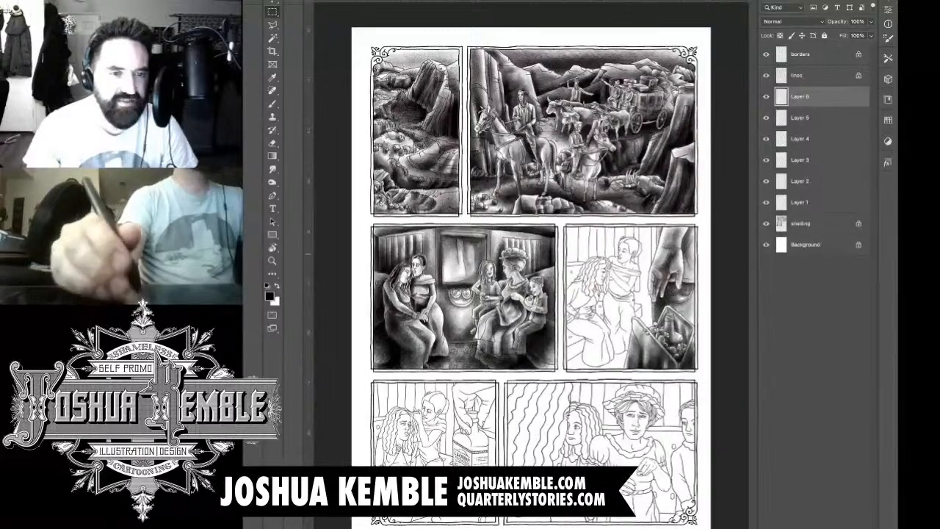
pyautogui.hotkey('ctrl', '+')
pyautogui.hotkey('ctrl', '+')
pyautogui.hotkey('ctrl', '+')
# Step: Brush dark textured tone over the front section of the standing woman's hair, from the parting down to her hairline
pyautogui.hotkey('ctrl', '+')
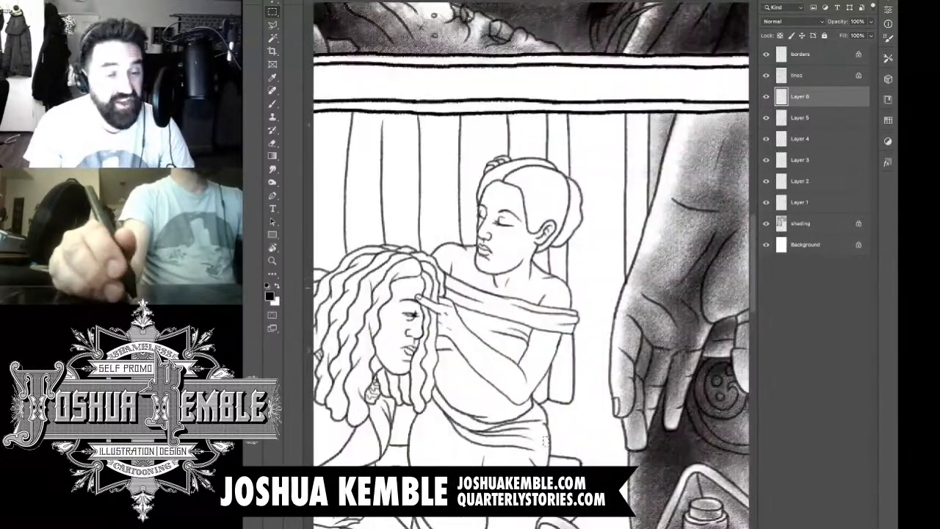
pyautogui.hotkey('ctrl', '+')
pyautogui.hotkey('ctrl', '+')
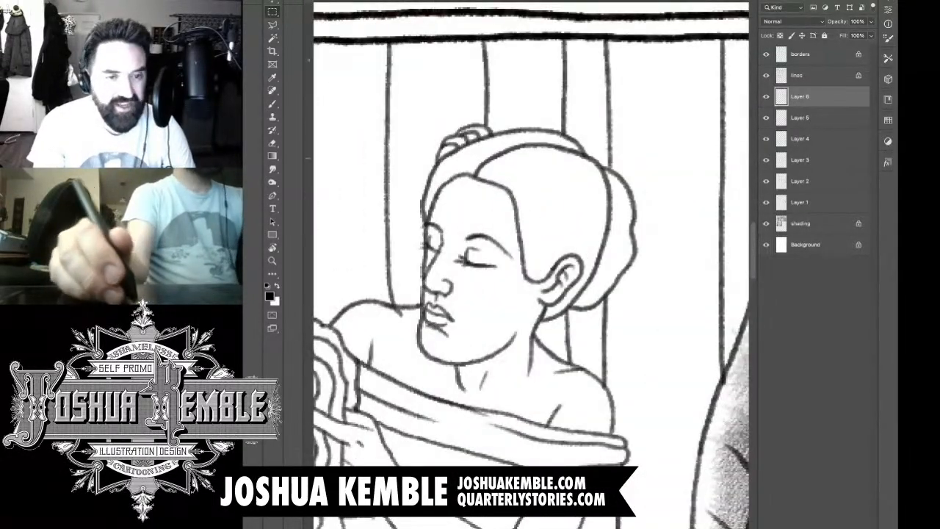
pyautogui.press('b')
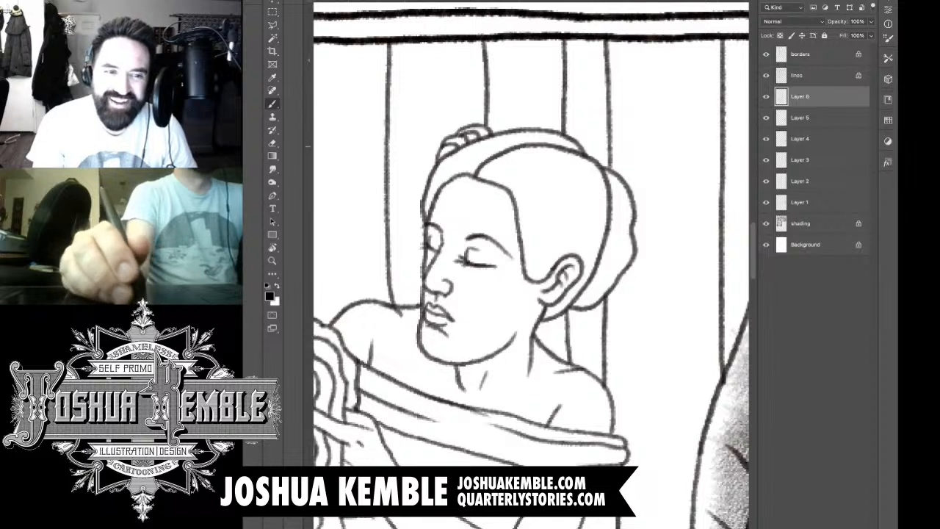
pyautogui.moveTo(558, 141)
pyautogui.mouseDown()
pyautogui.moveTo(476, 156)
pyautogui.moveTo(444, 180)
pyautogui.mouseUp()
pyautogui.moveTo(490, 151)
pyautogui.mouseDown()
pyautogui.moveTo(437, 202)
pyautogui.moveTo(432, 191)
pyautogui.mouseUp()
pyautogui.moveTo(573, 137)
pyautogui.mouseDown()
pyautogui.moveTo(460, 180)
pyautogui.moveTo(540, 165)
pyautogui.moveTo(552, 145)
pyautogui.moveTo(466, 184)
pyautogui.mouseUp()
pyautogui.moveTo(503, 152); pyautogui.dragTo(437, 203)
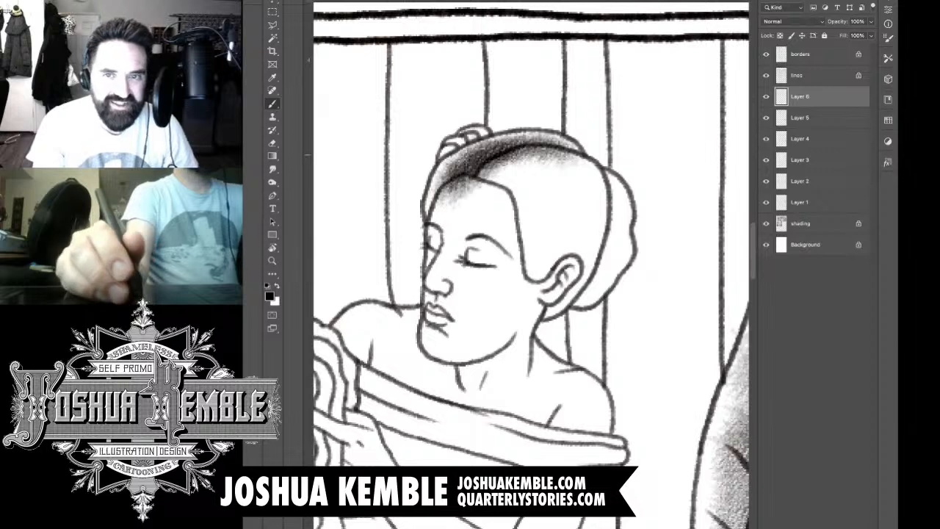
pyautogui.moveTo(467, 156); pyautogui.dragTo(437, 210)
pyautogui.moveTo(465, 155); pyautogui.dragTo(429, 211)
pyautogui.moveTo(470, 139)
pyautogui.mouseDown()
pyautogui.moveTo(446, 160)
pyautogui.moveTo(472, 147)
pyautogui.mouseUp()
# Step: Erase the tone spilling from the front hair section onto her forehead and across the parting
pyautogui.press('e')
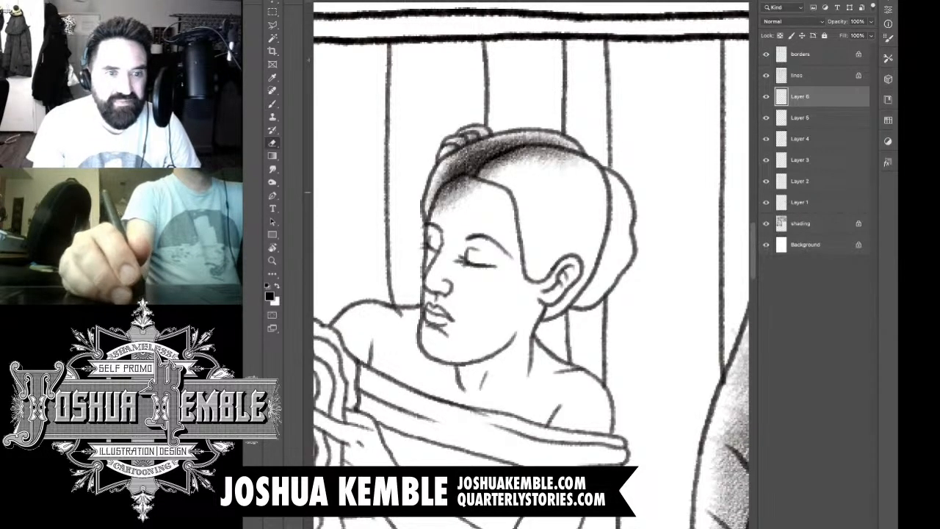
pyautogui.moveTo(479, 179); pyautogui.dragTo(433, 214)
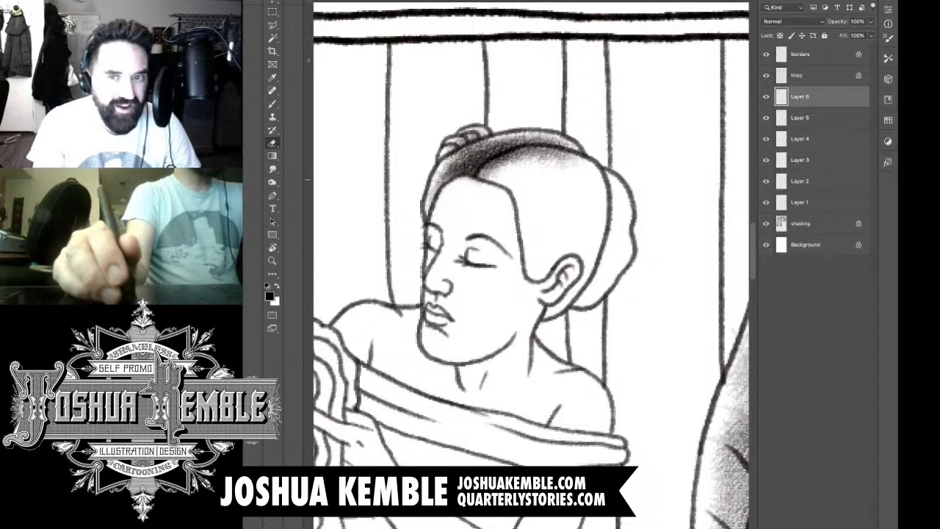
pyautogui.moveTo(514, 152); pyautogui.dragTo(477, 185)
pyautogui.moveTo(544, 150)
pyautogui.mouseDown()
pyautogui.moveTo(500, 165)
pyautogui.moveTo(509, 168)
pyautogui.mouseUp()
pyautogui.moveTo(578, 154)
pyautogui.mouseDown()
pyautogui.moveTo(556, 167)
pyautogui.moveTo(547, 160)
pyautogui.mouseUp()
# Step: Fill the large hair section behind the parting with dark tone down to the ear, and erase the spill onto the bun
pyautogui.press('b')
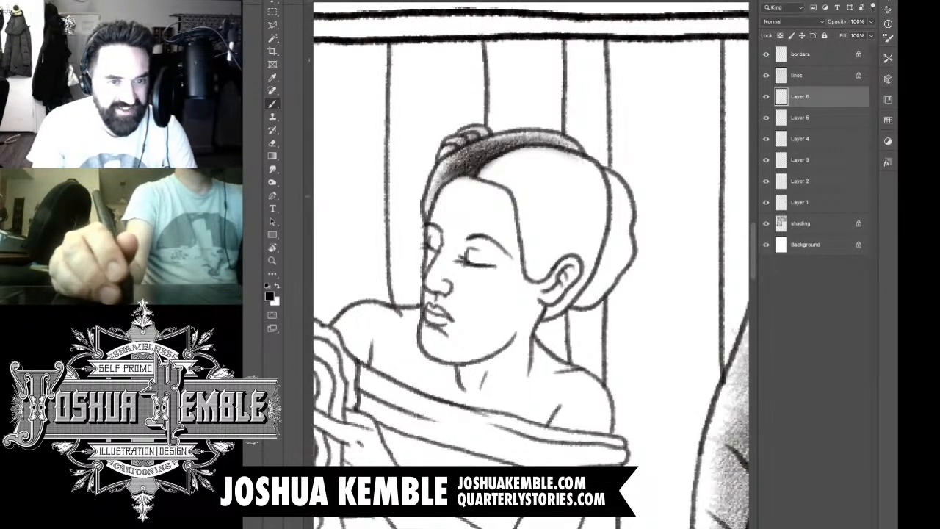
pyautogui.moveTo(598, 177)
pyautogui.mouseDown()
pyautogui.moveTo(591, 239)
pyautogui.moveTo(577, 254)
pyautogui.moveTo(542, 184)
pyautogui.moveTo(510, 169)
pyautogui.moveTo(544, 221)
pyautogui.moveTo(547, 264)
pyautogui.moveTo(565, 279)
pyautogui.moveTo(573, 250)
pyautogui.moveTo(559, 294)
pyautogui.moveTo(588, 250)
pyautogui.moveTo(543, 309)
pyautogui.moveTo(570, 220)
pyautogui.moveTo(555, 265)
pyautogui.moveTo(547, 210)
pyautogui.moveTo(547, 224)
pyautogui.moveTo(515, 162)
pyautogui.moveTo(500, 169)
pyautogui.moveTo(544, 176)
pyautogui.moveTo(580, 198)
pyautogui.moveTo(596, 224)
pyautogui.moveTo(564, 270)
pyautogui.moveTo(544, 279)
pyautogui.moveTo(562, 283)
pyautogui.moveTo(570, 265)
pyautogui.moveTo(551, 294)
pyautogui.moveTo(576, 257)
pyautogui.moveTo(543, 305)
pyautogui.moveTo(571, 283)
pyautogui.moveTo(539, 288)
pyautogui.moveTo(535, 318)
pyautogui.moveTo(545, 310)
pyautogui.moveTo(547, 325)
pyautogui.mouseUp()
pyautogui.press('e')
pyautogui.moveTo(608, 254)
pyautogui.mouseDown()
pyautogui.moveTo(592, 286)
pyautogui.moveTo(609, 253)
pyautogui.mouseUp()
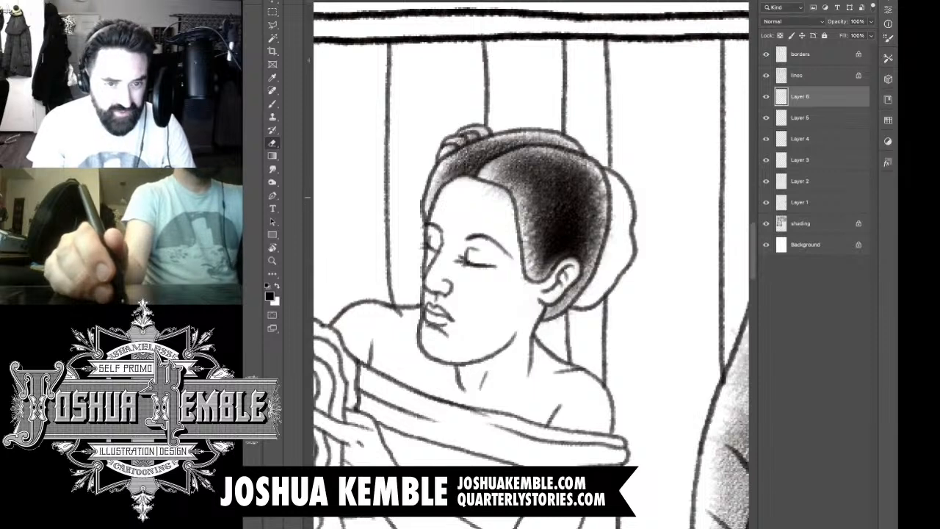
# Step: Shade the hair bun at the back of her head and the strip of hair behind her ear
pyautogui.press('b')
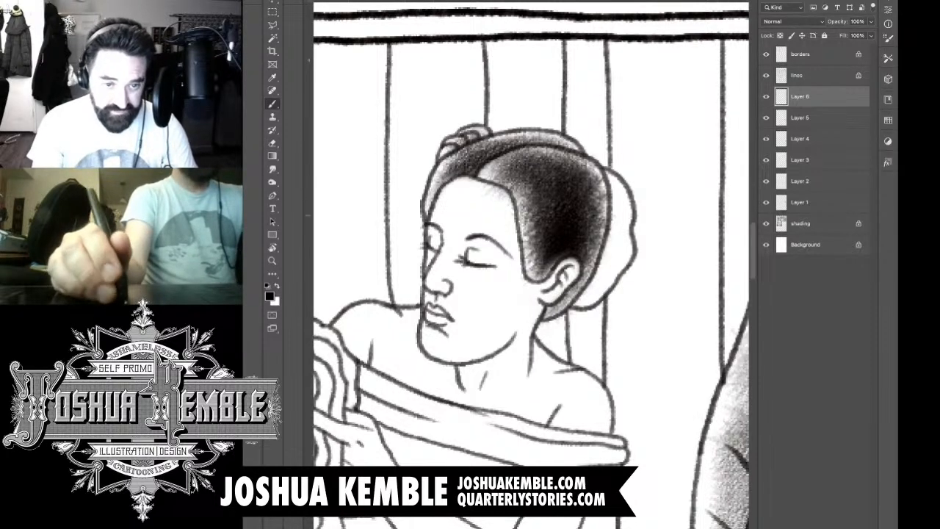
pyautogui.moveTo(615, 193); pyautogui.dragTo(612, 272)
pyautogui.moveTo(611, 213); pyautogui.dragTo(598, 291)
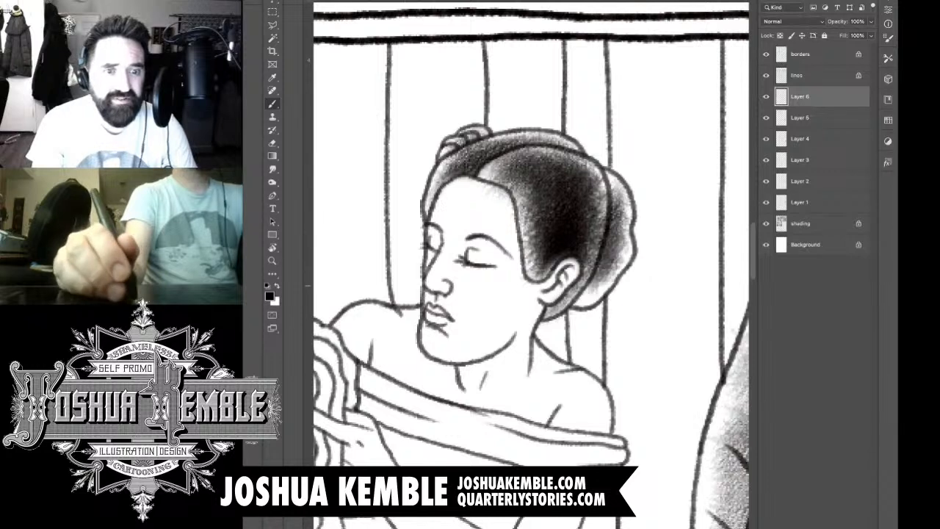
pyautogui.moveTo(617, 235)
pyautogui.mouseDown()
pyautogui.moveTo(594, 294)
pyautogui.moveTo(582, 302)
pyautogui.moveTo(565, 280)
pyautogui.moveTo(541, 298)
pyautogui.mouseUp()
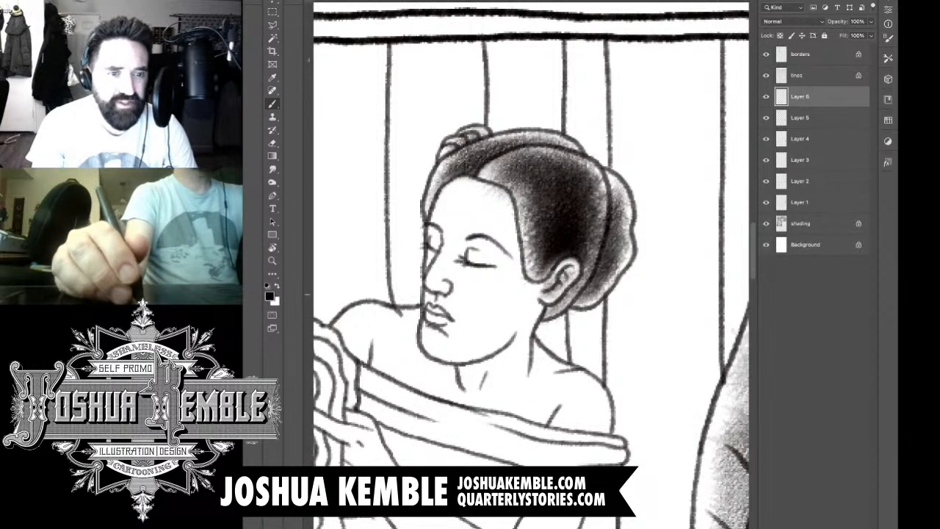
# Step: Shade her face with light tone along the temple hairline, around both eyes, beside the nose and around the mouth
pyautogui.moveTo(503, 194); pyautogui.dragTo(512, 242)
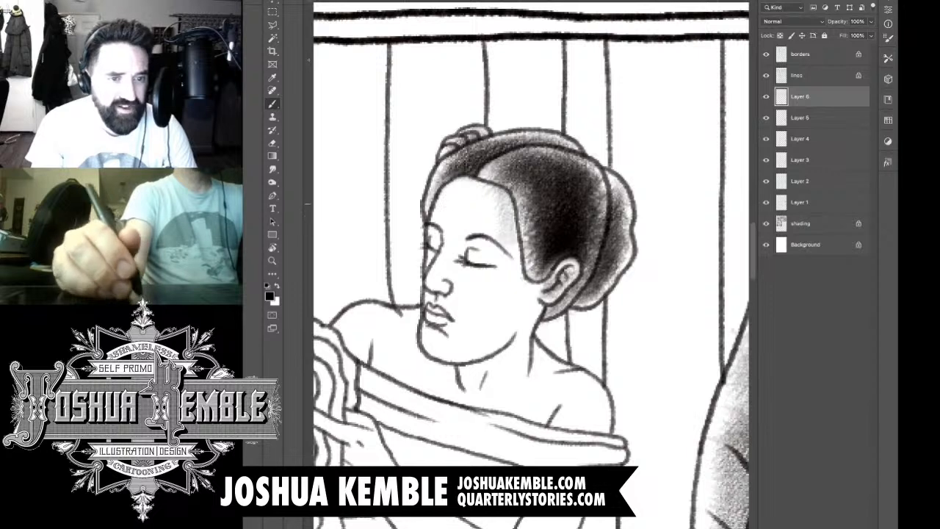
pyautogui.moveTo(508, 210); pyautogui.dragTo(522, 268)
pyautogui.moveTo(470, 246)
pyautogui.mouseDown()
pyautogui.moveTo(502, 263)
pyautogui.moveTo(495, 276)
pyautogui.mouseUp()
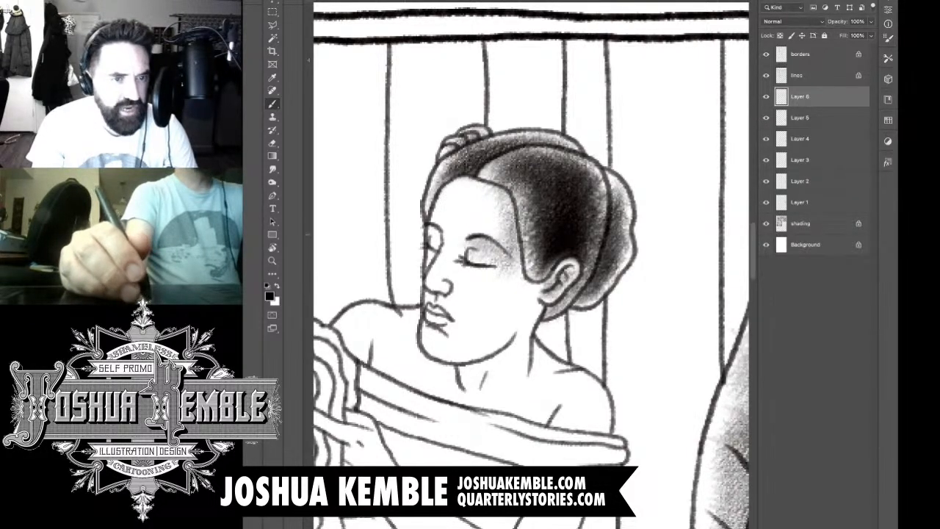
pyautogui.moveTo(433, 232)
pyautogui.mouseDown()
pyautogui.moveTo(435, 255)
pyautogui.moveTo(463, 283)
pyautogui.mouseUp()
pyautogui.moveTo(478, 241)
pyautogui.mouseDown()
pyautogui.moveTo(450, 280)
pyautogui.moveTo(463, 306)
pyautogui.moveTo(461, 347)
pyautogui.mouseUp()
pyautogui.moveTo(429, 309)
pyautogui.mouseDown()
pyautogui.moveTo(473, 355)
pyautogui.moveTo(462, 309)
pyautogui.mouseUp()
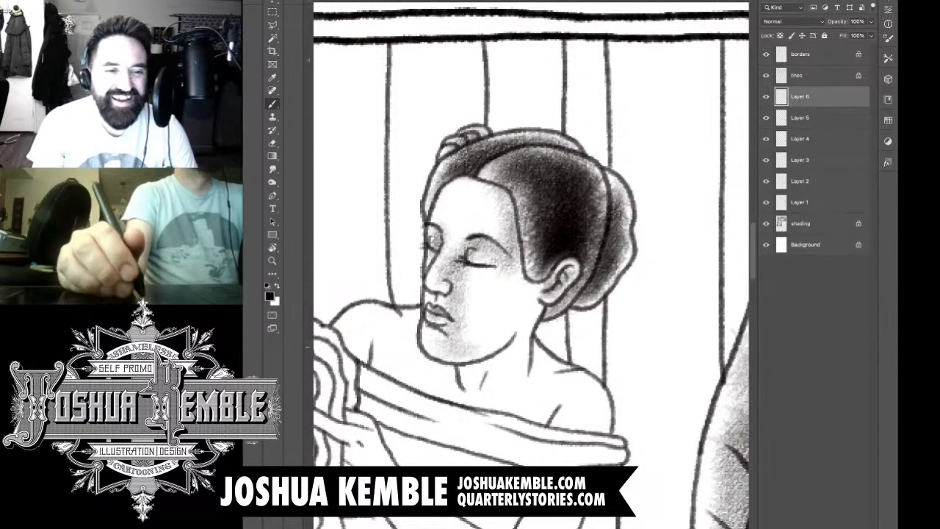
# Step: Build up textured tone across her chin, cheek and jaw, and deepen the shading between the nose and the eye
pyautogui.moveTo(476, 347)
pyautogui.mouseDown()
pyautogui.moveTo(517, 317)
pyautogui.moveTo(529, 280)
pyautogui.moveTo(514, 313)
pyautogui.moveTo(513, 261)
pyautogui.moveTo(480, 331)
pyautogui.mouseUp()
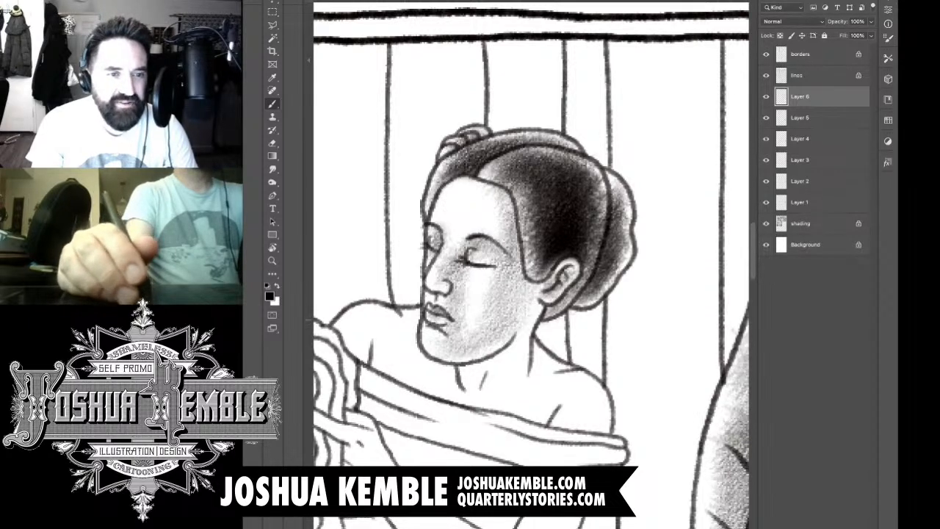
pyautogui.moveTo(501, 232)
pyautogui.mouseDown()
pyautogui.moveTo(488, 186)
pyautogui.moveTo(518, 274)
pyautogui.moveTo(497, 336)
pyautogui.mouseUp()
pyautogui.moveTo(531, 292); pyautogui.dragTo(502, 346)
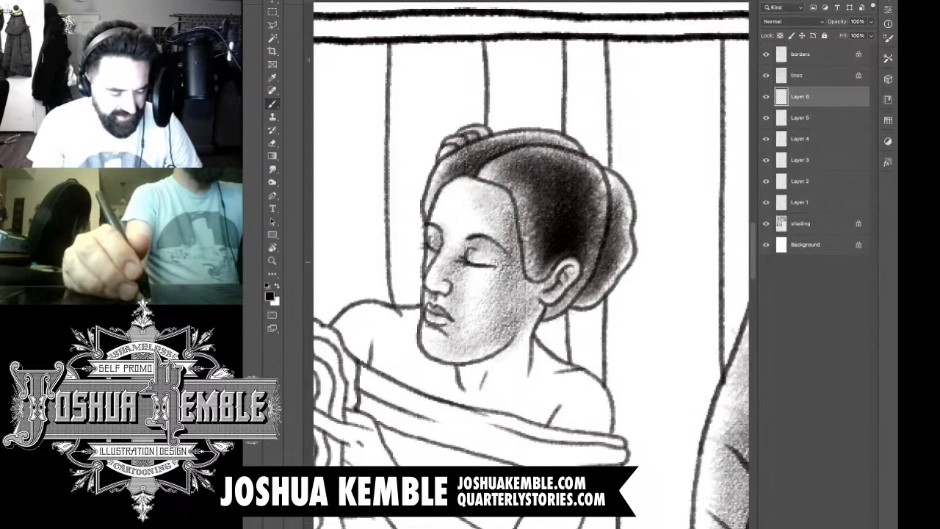
pyautogui.press('e')
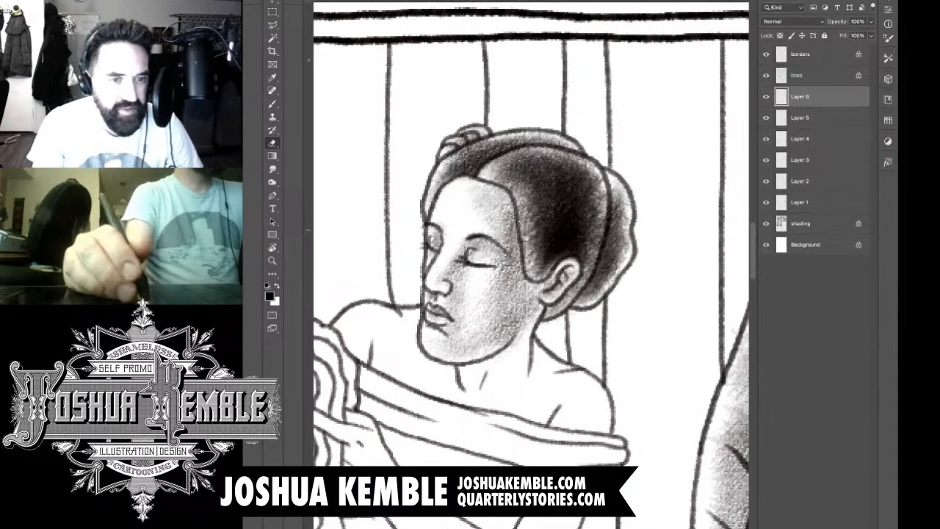
pyautogui.press('b')
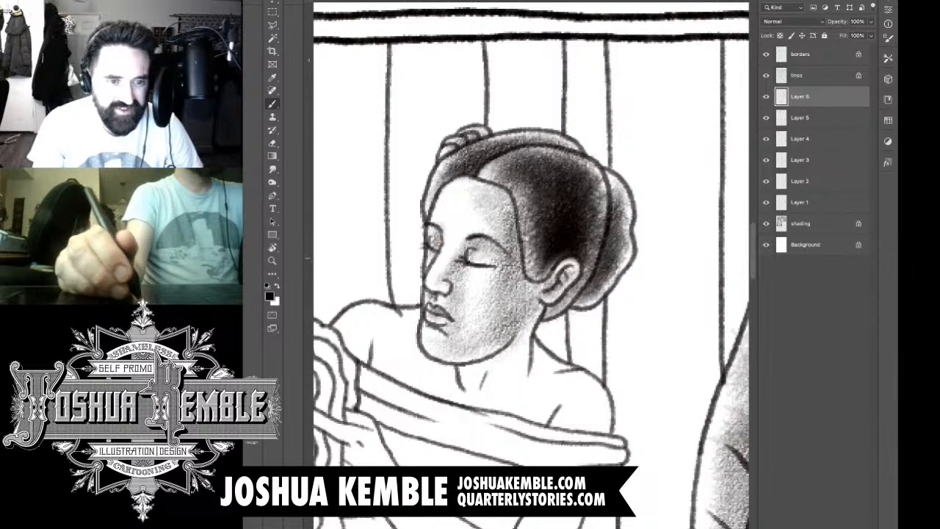
pyautogui.moveTo(449, 260); pyautogui.dragTo(469, 237)
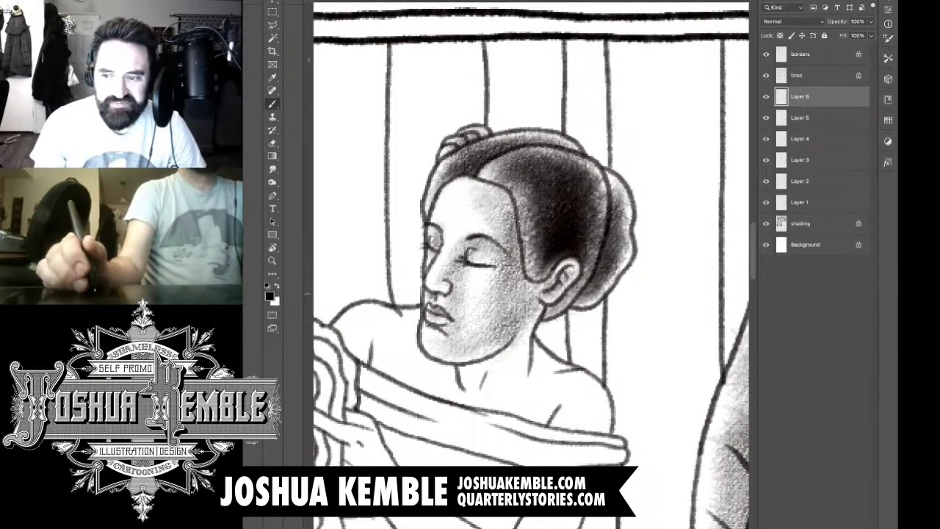
# Step: Add a new layer and shade the standing woman's far shoulder and upper chest, darkest beneath the chin
pyautogui.moveTo(478, 294); pyautogui.dragTo(505, 222)
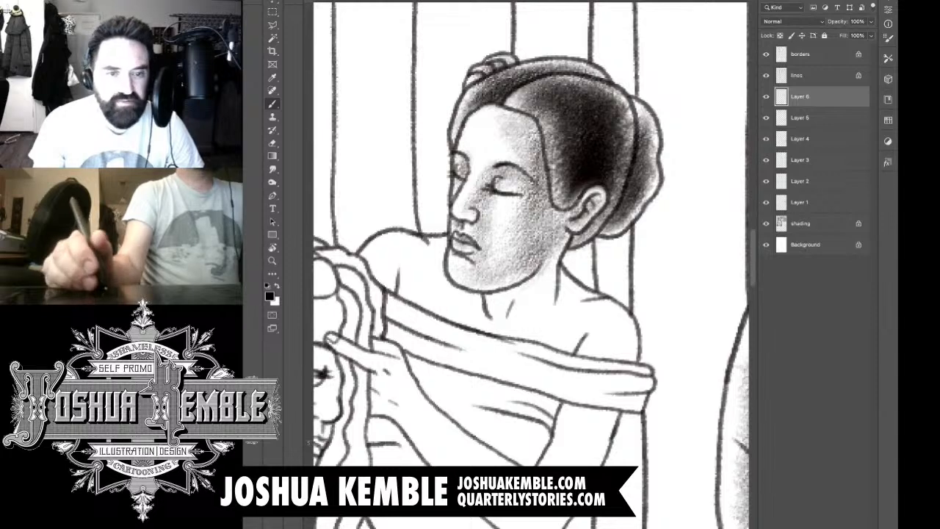
pyautogui.hotkey('ctrl', 'shift', 'alt', 'n')
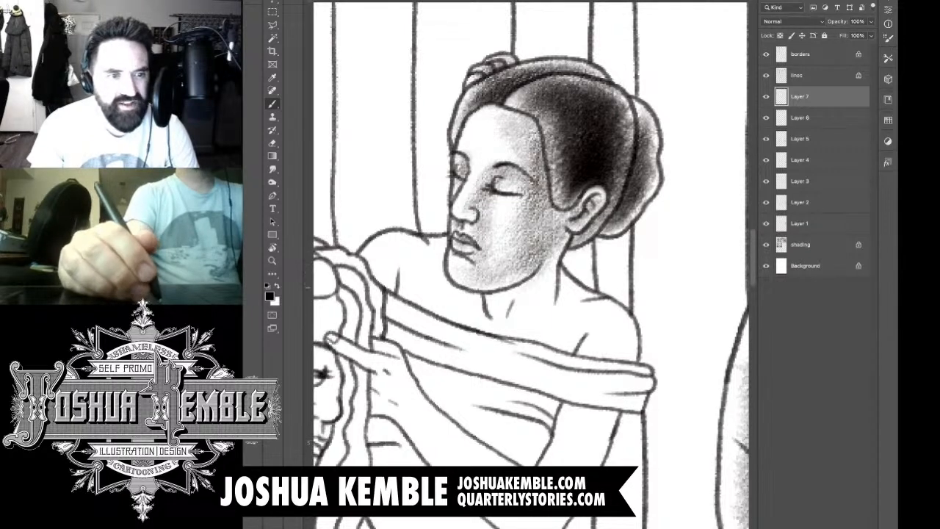
pyautogui.moveTo(384, 248)
pyautogui.mouseDown()
pyautogui.moveTo(382, 274)
pyautogui.moveTo(396, 286)
pyautogui.moveTo(436, 242)
pyautogui.moveTo(445, 323)
pyautogui.moveTo(441, 264)
pyautogui.moveTo(462, 316)
pyautogui.moveTo(441, 257)
pyautogui.moveTo(478, 338)
pyautogui.moveTo(463, 265)
pyautogui.moveTo(496, 352)
pyautogui.moveTo(470, 265)
pyautogui.moveTo(477, 345)
pyautogui.mouseUp()
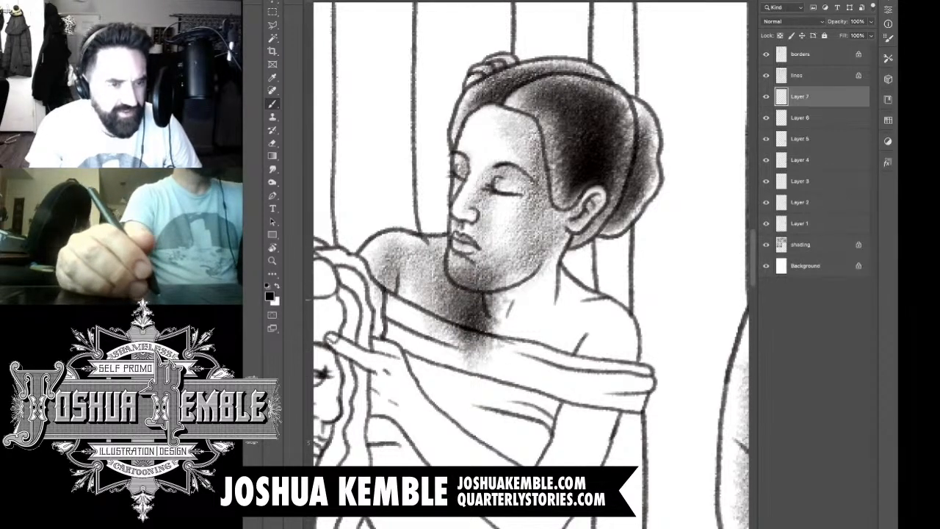
pyautogui.moveTo(395, 301)
pyautogui.mouseDown()
pyautogui.moveTo(404, 271)
pyautogui.moveTo(384, 273)
pyautogui.moveTo(381, 310)
pyautogui.moveTo(376, 289)
pyautogui.mouseUp()
# Step: Erase the chest tone that spills over the garment's neckline, the chin and the edge of the neck
pyautogui.press('e')
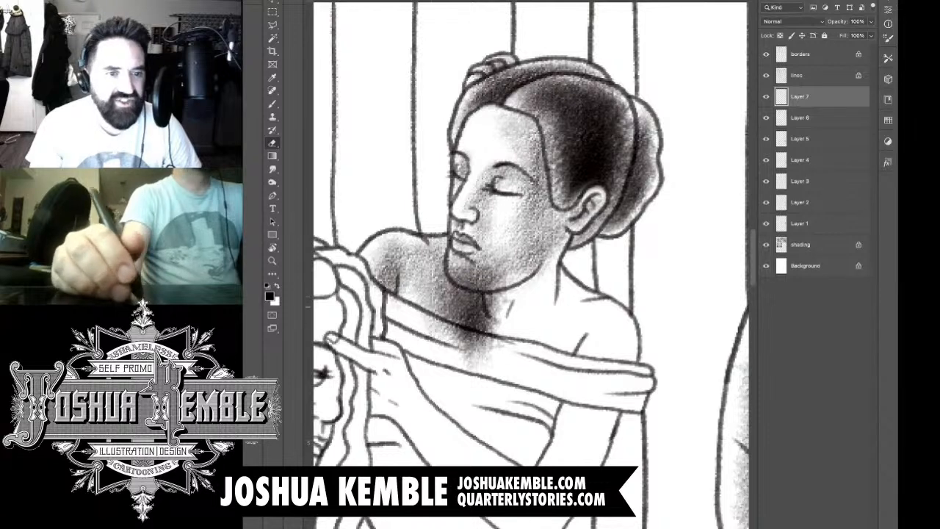
pyautogui.moveTo(427, 322)
pyautogui.mouseDown()
pyautogui.moveTo(478, 355)
pyautogui.moveTo(494, 344)
pyautogui.moveTo(470, 338)
pyautogui.mouseUp()
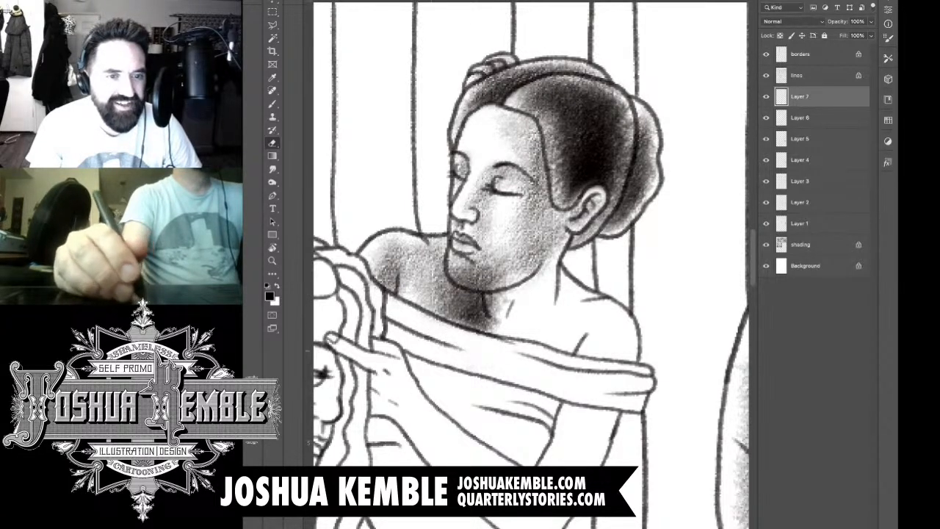
pyautogui.moveTo(491, 285)
pyautogui.mouseDown()
pyautogui.moveTo(457, 266)
pyautogui.moveTo(494, 278)
pyautogui.moveTo(510, 264)
pyautogui.moveTo(480, 257)
pyautogui.moveTo(476, 285)
pyautogui.moveTo(507, 293)
pyautogui.moveTo(485, 320)
pyautogui.mouseUp()
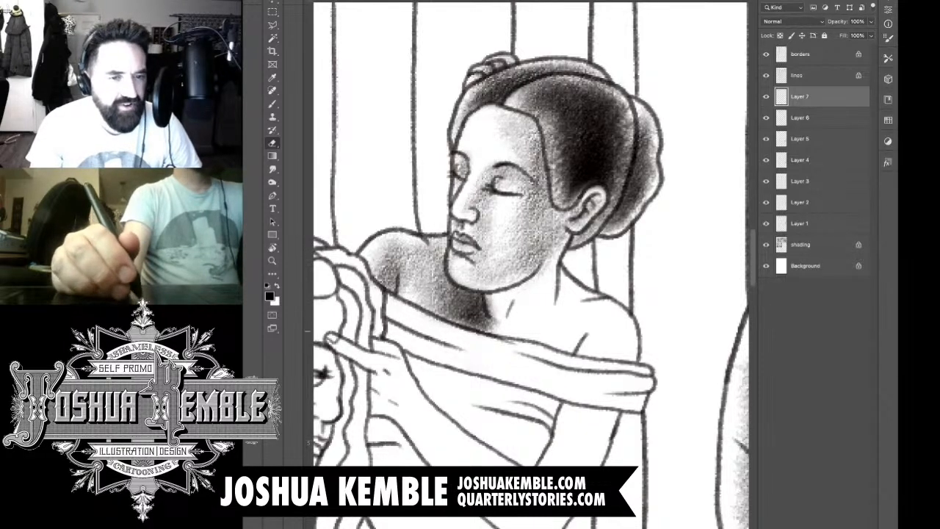
# Step: Shade her neck with textured tone from the garment's neckline up to the jaw
pyautogui.press('b')
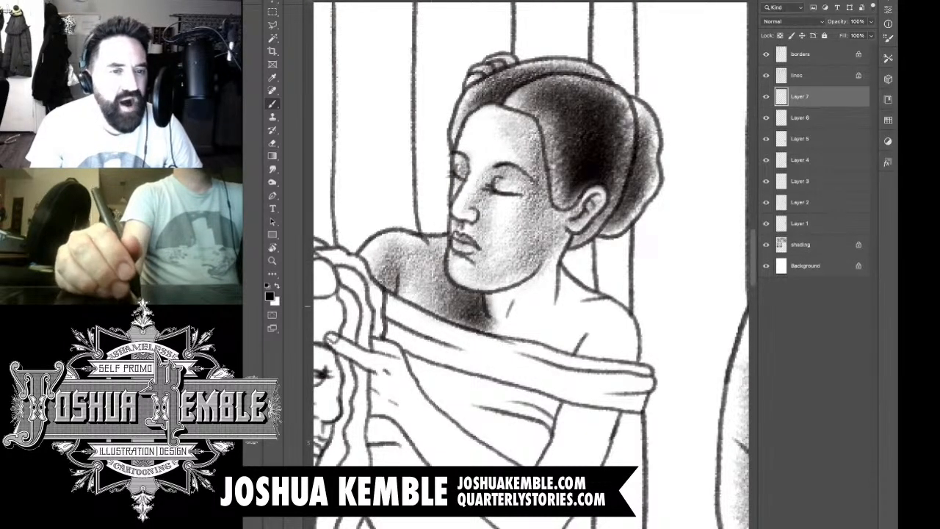
pyautogui.moveTo(499, 347); pyautogui.dragTo(522, 275)
pyautogui.moveTo(494, 325); pyautogui.dragTo(540, 272)
pyautogui.moveTo(522, 309)
pyautogui.mouseDown()
pyautogui.moveTo(552, 255)
pyautogui.moveTo(521, 292)
pyautogui.moveTo(527, 272)
pyautogui.moveTo(548, 252)
pyautogui.mouseUp()
pyautogui.press('e')
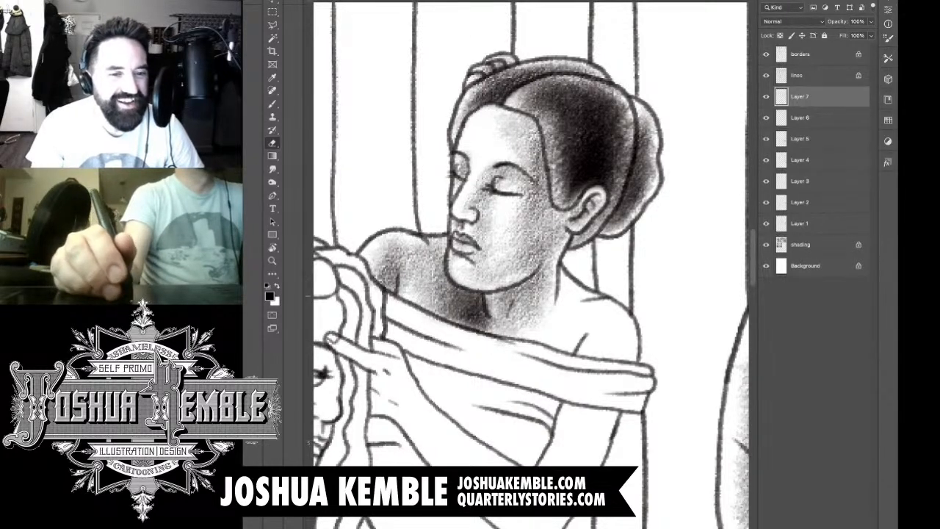
# Step: Shade the base of the neck, the collarbone area and the near shoulder down to the garment's edge
pyautogui.press('b')
pyautogui.moveTo(570, 285); pyautogui.dragTo(541, 338)
pyautogui.moveTo(562, 308); pyautogui.dragTo(535, 348)
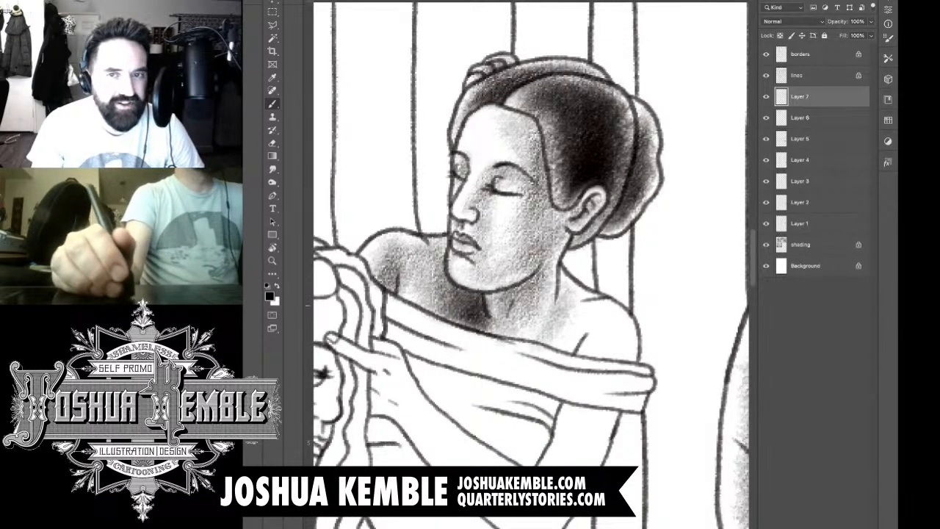
pyautogui.moveTo(580, 284)
pyautogui.mouseDown()
pyautogui.moveTo(563, 300)
pyautogui.moveTo(551, 358)
pyautogui.mouseUp()
pyautogui.moveTo(611, 326); pyautogui.dragTo(573, 375)
pyautogui.moveTo(628, 312); pyautogui.dragTo(591, 370)
pyautogui.moveTo(633, 332)
pyautogui.mouseDown()
pyautogui.moveTo(598, 387)
pyautogui.moveTo(580, 379)
pyautogui.mouseUp()
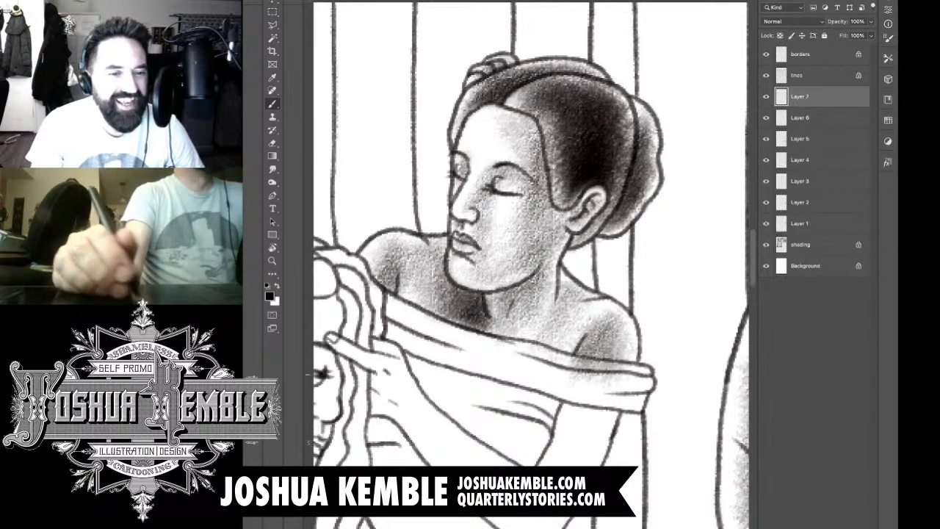
# Step: Deepen the tone along the garment's neckline, from the near shoulder across the chest to the far shoulder
pyautogui.moveTo(599, 330)
pyautogui.mouseDown()
pyautogui.moveTo(566, 366)
pyautogui.moveTo(532, 366)
pyautogui.mouseUp()
pyautogui.moveTo(565, 338); pyautogui.dragTo(470, 357)
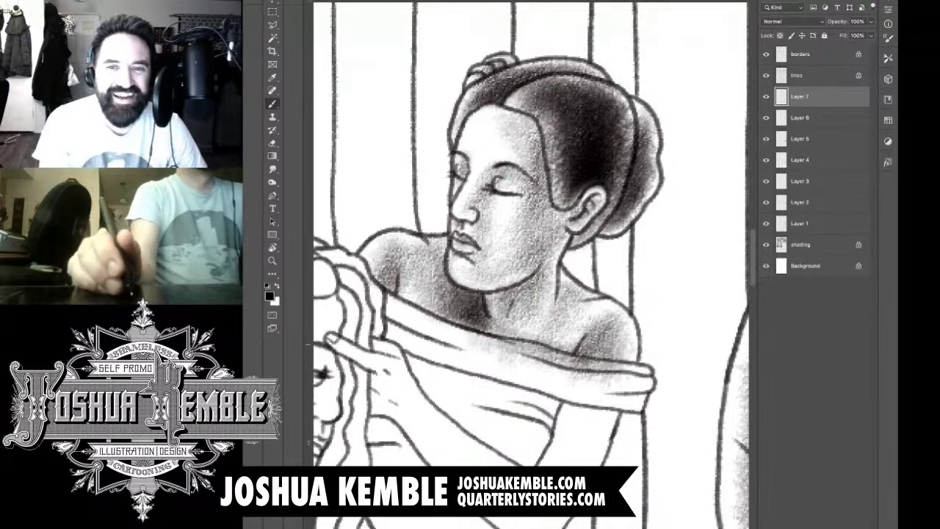
pyautogui.moveTo(477, 324)
pyautogui.mouseDown()
pyautogui.moveTo(440, 339)
pyautogui.moveTo(452, 346)
pyautogui.mouseUp()
pyautogui.moveTo(464, 301); pyautogui.dragTo(409, 323)
pyautogui.moveTo(422, 292); pyautogui.dragTo(392, 315)
# Step: Erase the excess tone from the garment's folded band below the neckline
pyautogui.press('e')
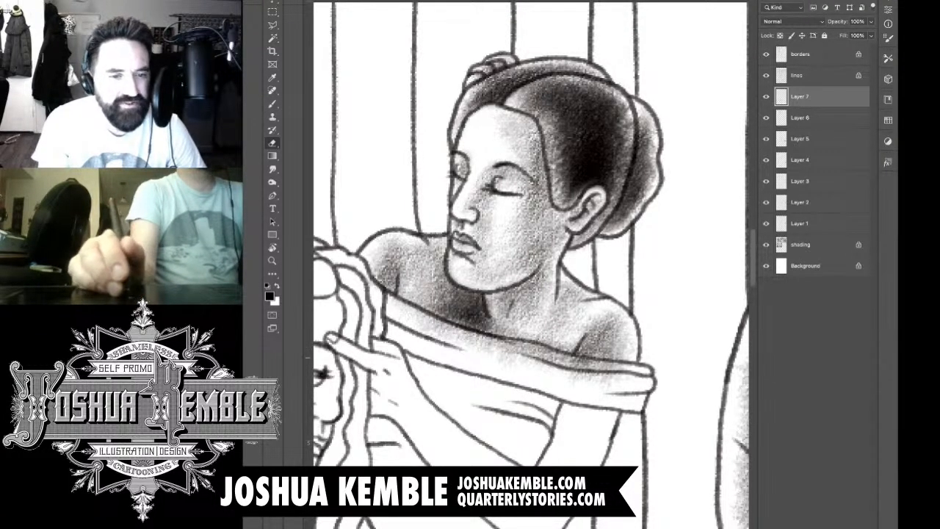
pyautogui.moveTo(468, 320); pyautogui.dragTo(417, 340)
pyautogui.moveTo(474, 346); pyautogui.dragTo(614, 376)
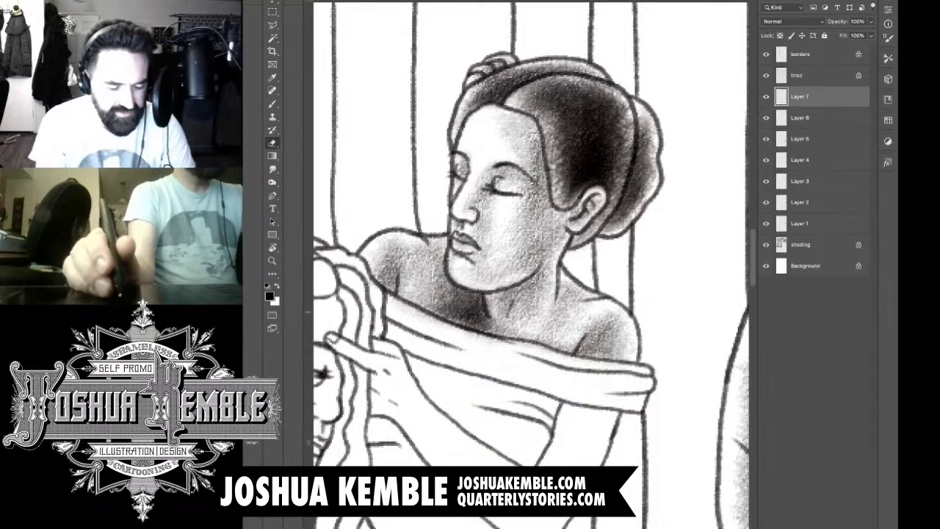
# Step: Shade the garment's folded band across her chest, darkest along the fold lines near the seated woman's hair
pyautogui.press('b')
pyautogui.moveTo(484, 323); pyautogui.dragTo(534, 233)
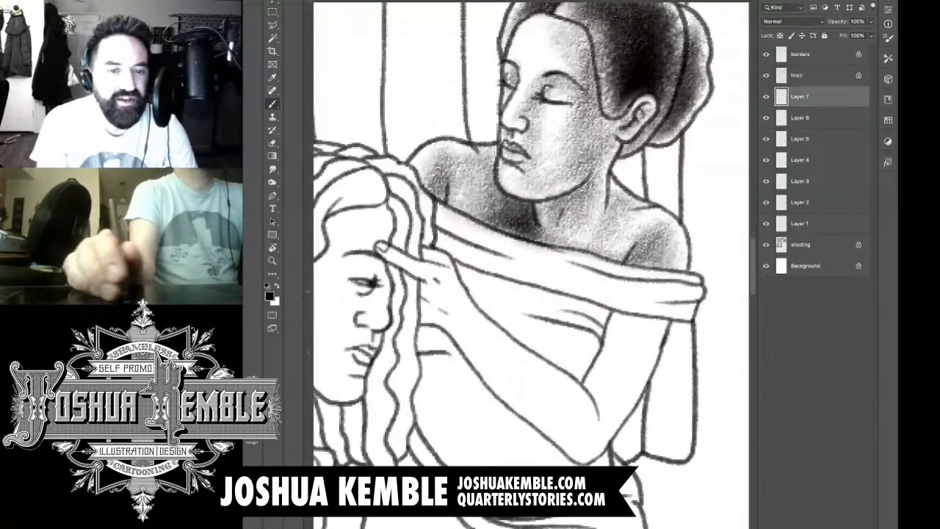
pyautogui.moveTo(666, 278)
pyautogui.mouseDown()
pyautogui.moveTo(500, 257)
pyautogui.moveTo(507, 250)
pyautogui.moveTo(433, 221)
pyautogui.moveTo(485, 250)
pyautogui.mouseUp()
pyautogui.moveTo(423, 234); pyautogui.dragTo(474, 257)
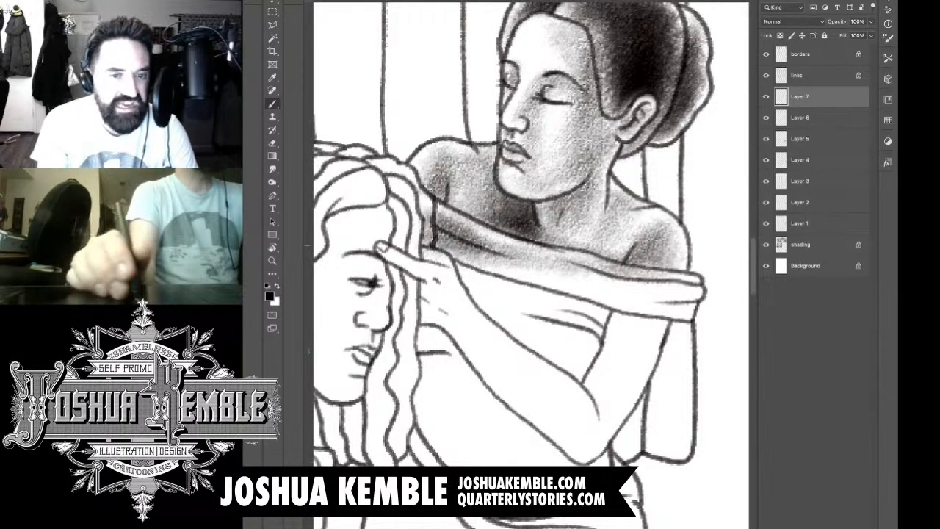
pyautogui.moveTo(672, 296)
pyautogui.mouseDown()
pyautogui.moveTo(448, 263)
pyautogui.moveTo(547, 283)
pyautogui.moveTo(434, 236)
pyautogui.moveTo(507, 263)
pyautogui.mouseUp()
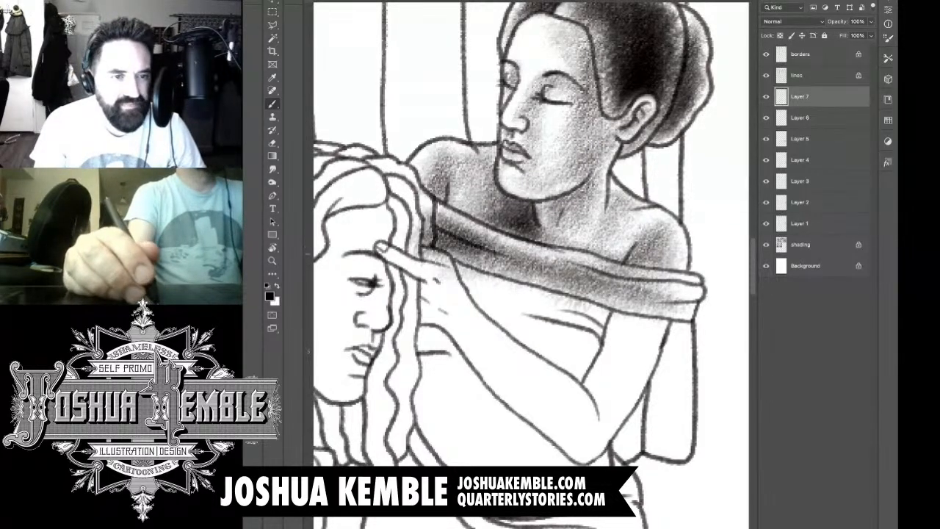
# Step: Erase the tone spilling below the garment's folded band onto the raised hand, the bodice and the upper arm
pyautogui.press('e')
pyautogui.moveTo(428, 254)
pyautogui.mouseDown()
pyautogui.moveTo(424, 213)
pyautogui.moveTo(428, 258)
pyautogui.moveTo(490, 276)
pyautogui.mouseUp()
pyautogui.moveTo(569, 300); pyautogui.dragTo(644, 312)
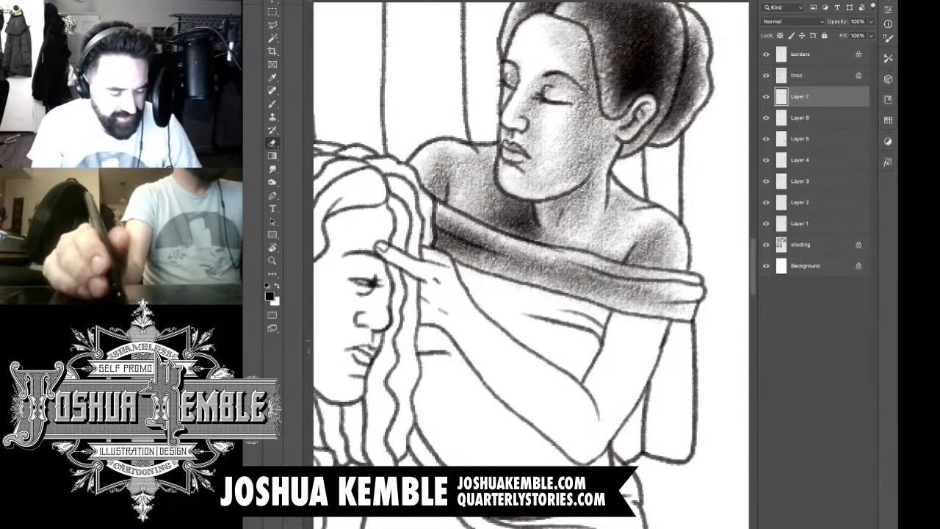
# Step: On a new layer, shade the standing woman's upper arm down to the elbow and erase the tone spilling onto the bodice and forearm
pyautogui.hotkey('ctrl', 'shift', 'alt', 'n')
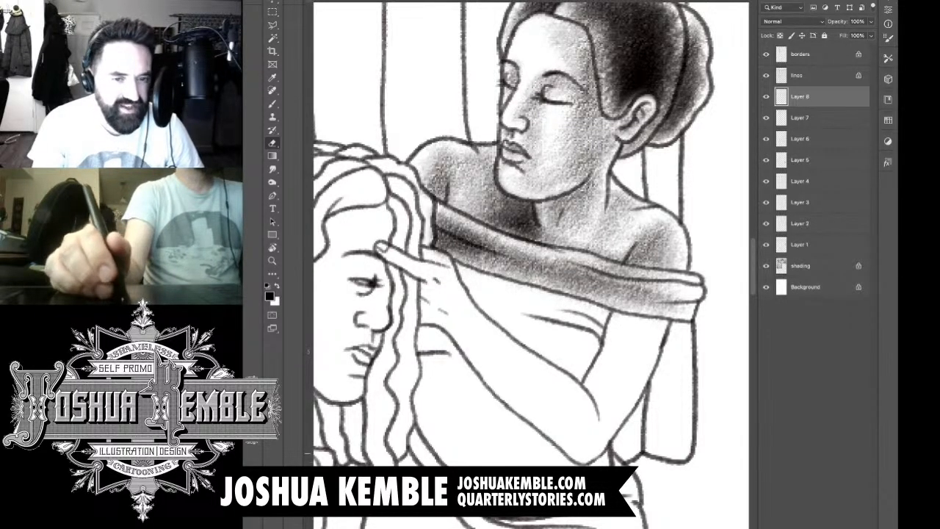
pyautogui.press('b')
pyautogui.moveTo(650, 323)
pyautogui.mouseDown()
pyautogui.moveTo(614, 330)
pyautogui.moveTo(580, 393)
pyautogui.moveTo(588, 399)
pyautogui.moveTo(621, 340)
pyautogui.moveTo(610, 411)
pyautogui.moveTo(646, 316)
pyautogui.moveTo(639, 353)
pyautogui.moveTo(614, 316)
pyautogui.moveTo(650, 341)
pyautogui.moveTo(631, 327)
pyautogui.moveTo(646, 312)
pyautogui.moveTo(661, 316)
pyautogui.mouseUp()
pyautogui.press('e')
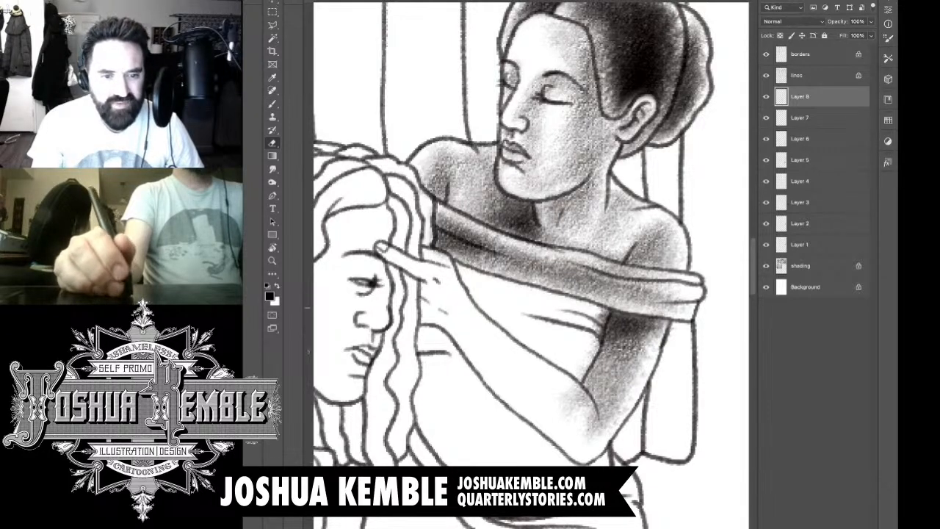
pyautogui.moveTo(602, 309); pyautogui.dragTo(591, 355)
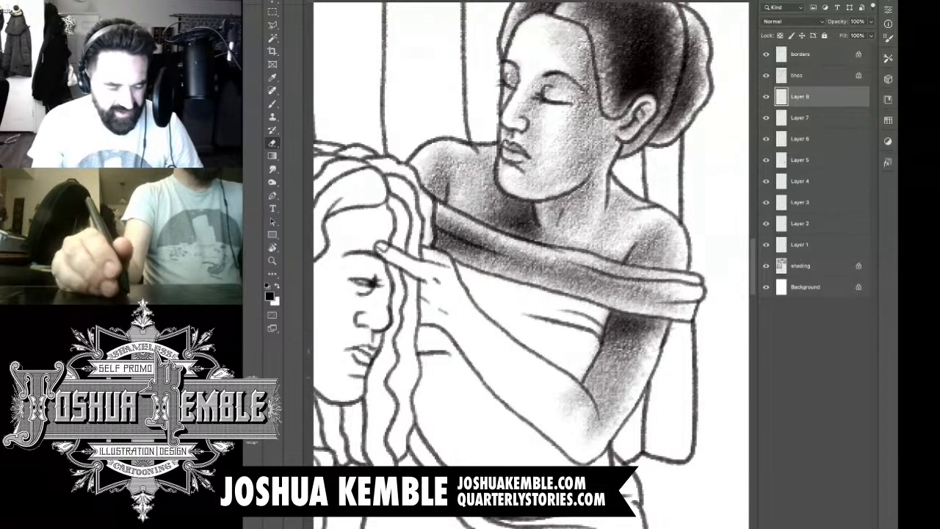
pyautogui.moveTo(567, 389); pyautogui.dragTo(597, 441)
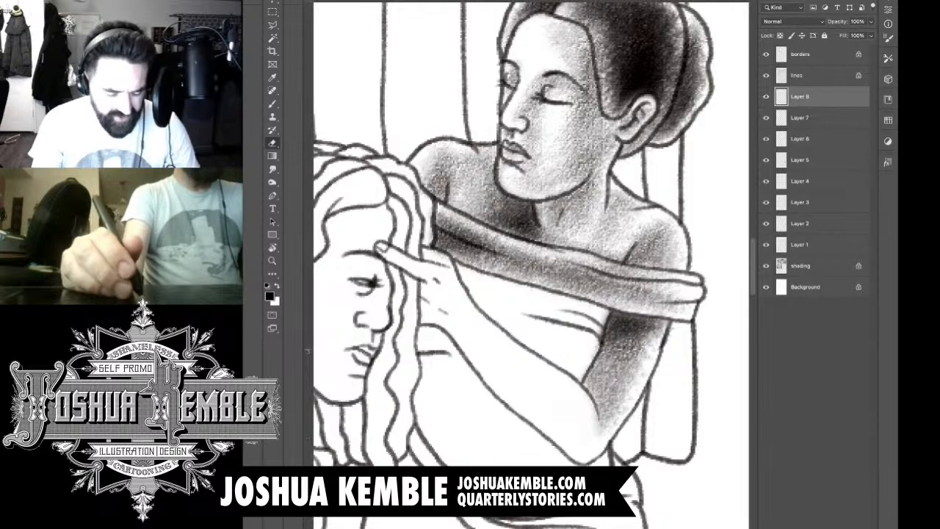
# Step: Shade the standing woman's raised hand and forearm down to the elbow, darkest at the elbow
pyautogui.press('b')
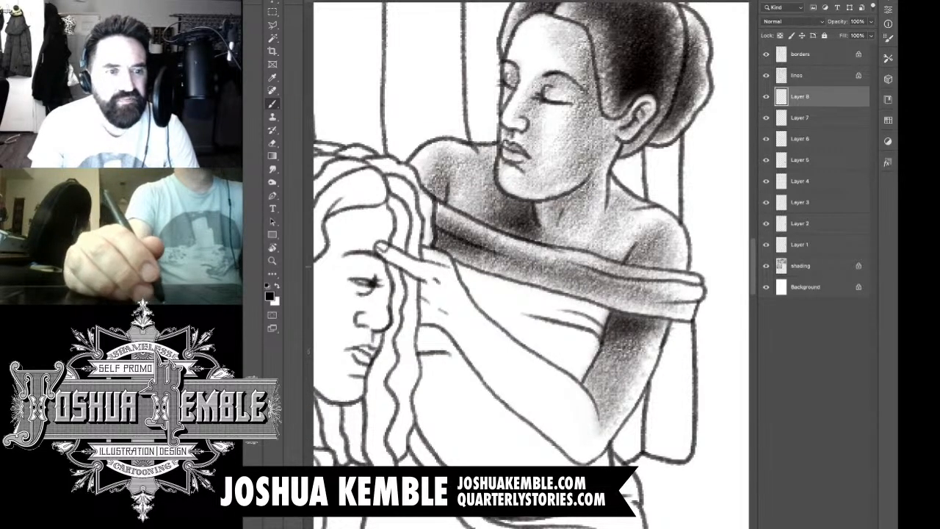
pyautogui.moveTo(424, 255)
pyautogui.mouseDown()
pyautogui.moveTo(443, 265)
pyautogui.moveTo(422, 274)
pyautogui.moveTo(432, 279)
pyautogui.mouseUp()
pyautogui.moveTo(417, 269)
pyautogui.mouseDown()
pyautogui.moveTo(444, 285)
pyautogui.moveTo(423, 322)
pyautogui.mouseUp()
pyautogui.moveTo(427, 286)
pyautogui.mouseDown()
pyautogui.moveTo(434, 320)
pyautogui.moveTo(454, 321)
pyautogui.mouseUp()
pyautogui.moveTo(440, 286); pyautogui.dragTo(514, 397)
pyautogui.moveTo(494, 359); pyautogui.dragTo(580, 441)
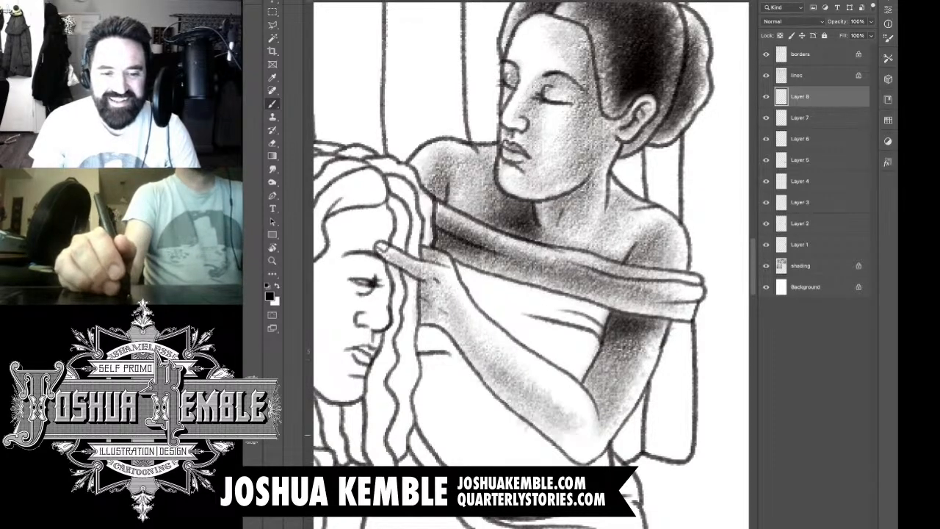
pyautogui.moveTo(533, 379); pyautogui.dragTo(595, 441)
pyautogui.moveTo(548, 414); pyautogui.dragTo(600, 463)
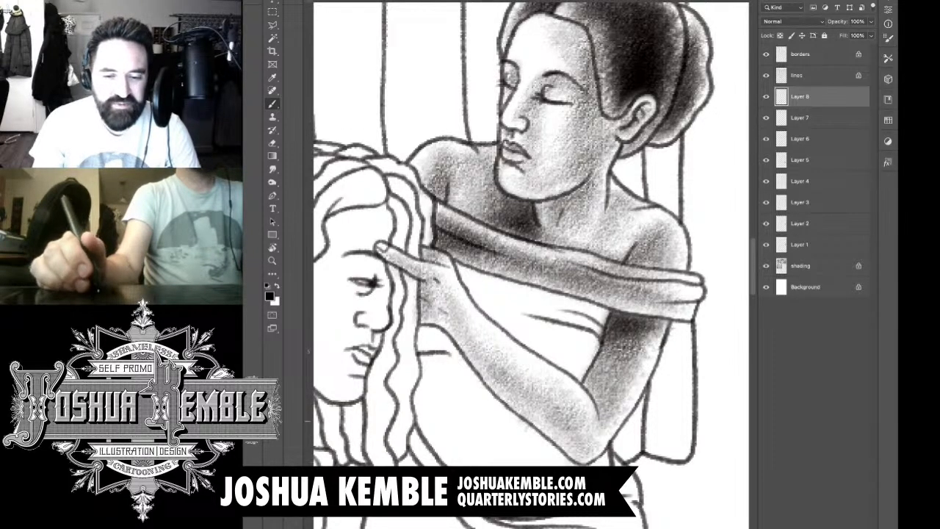
pyautogui.moveTo(580, 426); pyautogui.dragTo(599, 448)
pyautogui.moveTo(610, 415)
pyautogui.mouseDown()
pyautogui.moveTo(591, 444)
pyautogui.moveTo(566, 455)
pyautogui.mouseUp()
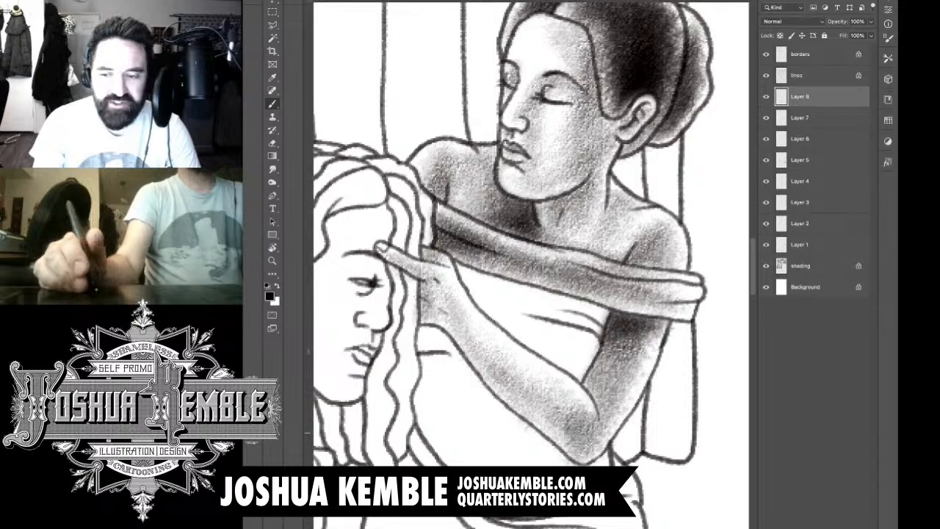
pyautogui.moveTo(577, 413); pyautogui.dragTo(555, 450)
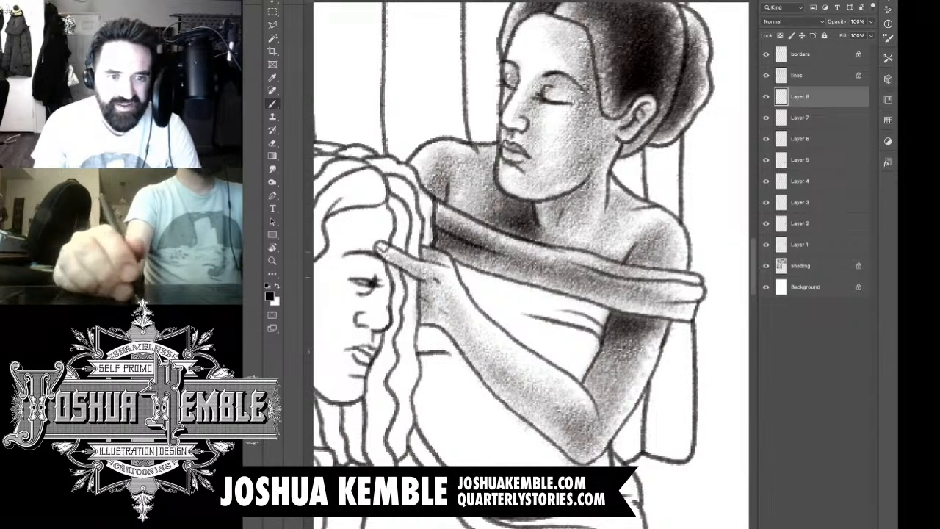
# Step: Shade the bodice between the folded band and the raised forearm, then erase the spill along the forearm
pyautogui.moveTo(602, 323)
pyautogui.mouseDown()
pyautogui.moveTo(597, 313)
pyautogui.moveTo(478, 293)
pyautogui.moveTo(499, 286)
pyautogui.moveTo(471, 278)
pyautogui.moveTo(570, 369)
pyautogui.moveTo(492, 314)
pyautogui.moveTo(573, 384)
pyautogui.moveTo(552, 330)
pyautogui.moveTo(573, 360)
pyautogui.moveTo(595, 316)
pyautogui.moveTo(514, 298)
pyautogui.moveTo(529, 302)
pyautogui.moveTo(441, 264)
pyautogui.moveTo(447, 297)
pyautogui.moveTo(445, 277)
pyautogui.moveTo(481, 330)
pyautogui.moveTo(434, 294)
pyautogui.mouseUp()
pyautogui.press('e')
pyautogui.moveTo(477, 322); pyautogui.dragTo(584, 419)
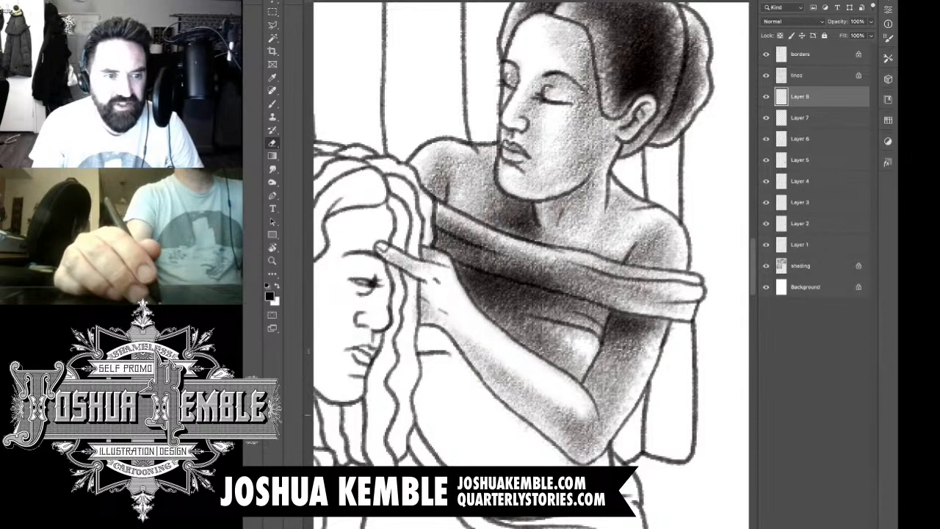
pyautogui.moveTo(536, 393); pyautogui.dragTo(588, 448)
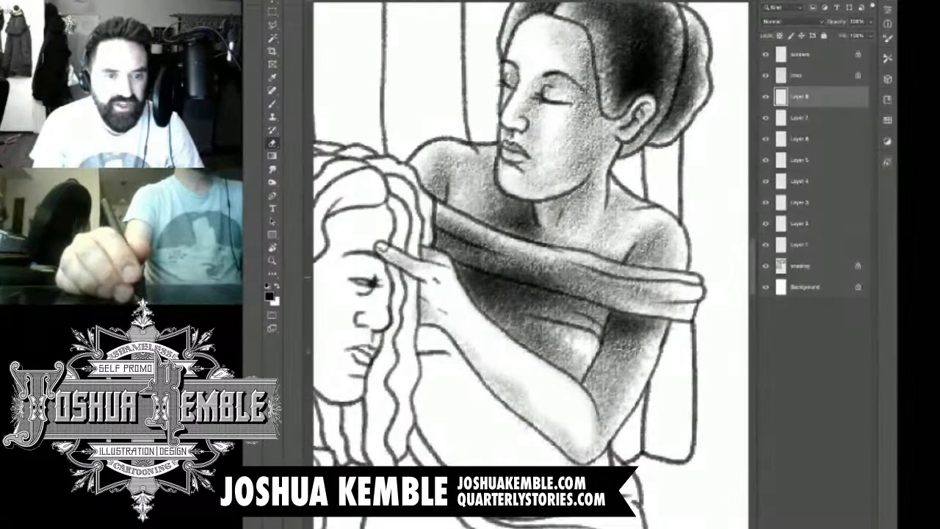
# Step: Erase the excess tone from the garment's folded band and clear the remaining tone from the raised forearm
pyautogui.moveTo(393, 258); pyautogui.dragTo(546, 278)
pyautogui.moveTo(482, 267); pyautogui.dragTo(565, 292)
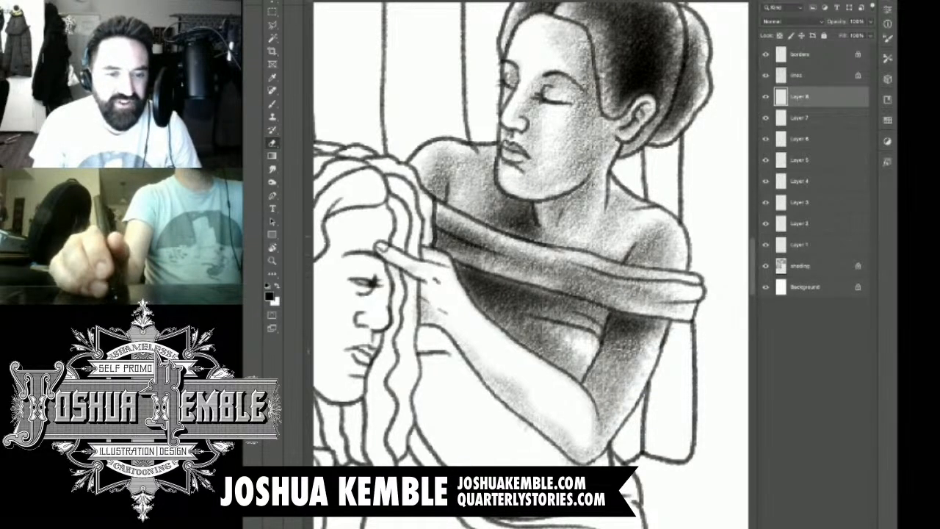
pyautogui.moveTo(457, 258); pyautogui.dragTo(475, 266)
pyautogui.moveTo(562, 286)
pyautogui.mouseDown()
pyautogui.moveTo(613, 301)
pyautogui.moveTo(646, 360)
pyautogui.mouseUp()
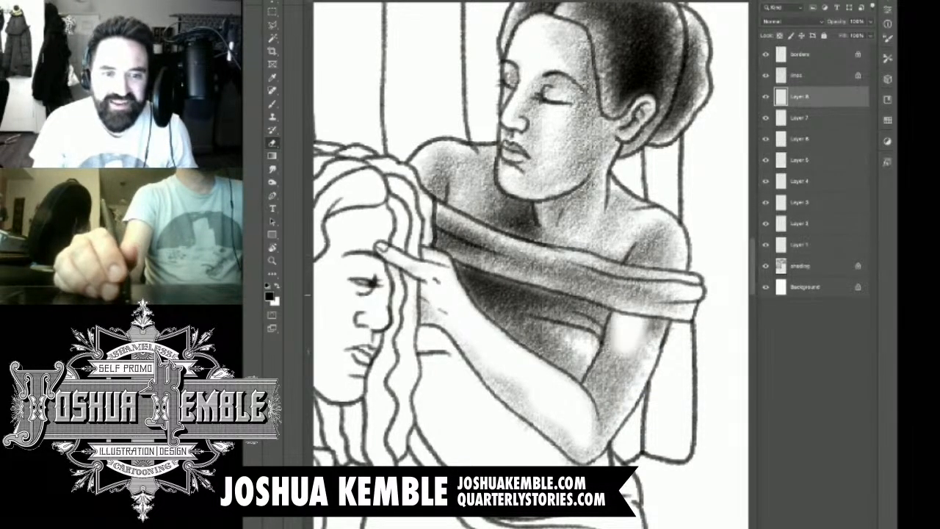
pyautogui.hotkey('ctrl', 'z')
pyautogui.moveTo(565, 287); pyautogui.dragTo(618, 303)
pyautogui.moveTo(481, 367)
pyautogui.mouseDown()
pyautogui.moveTo(575, 453)
pyautogui.moveTo(591, 455)
pyautogui.mouseUp()
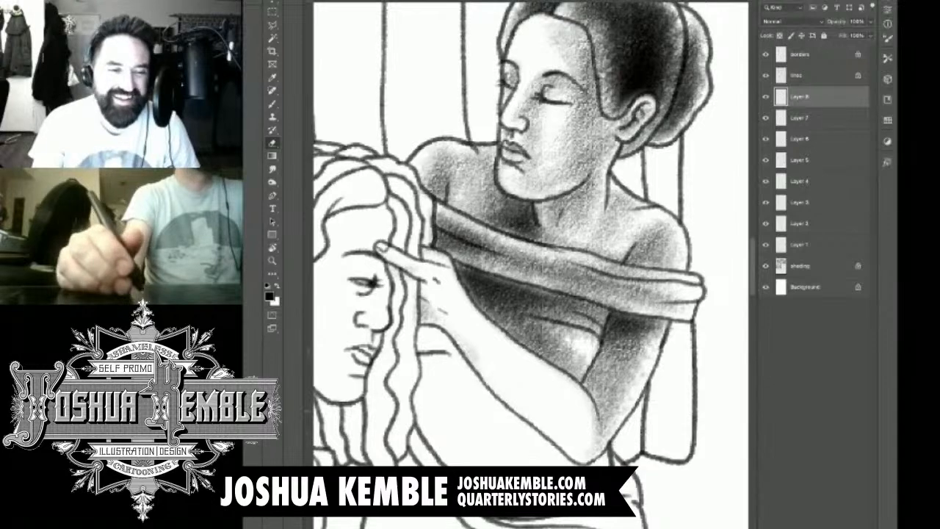
# Step: Shade the raised hand and forearm from the fingers to the elbow, and deepen the bodice shadow beside the wrist
pyautogui.press('b')
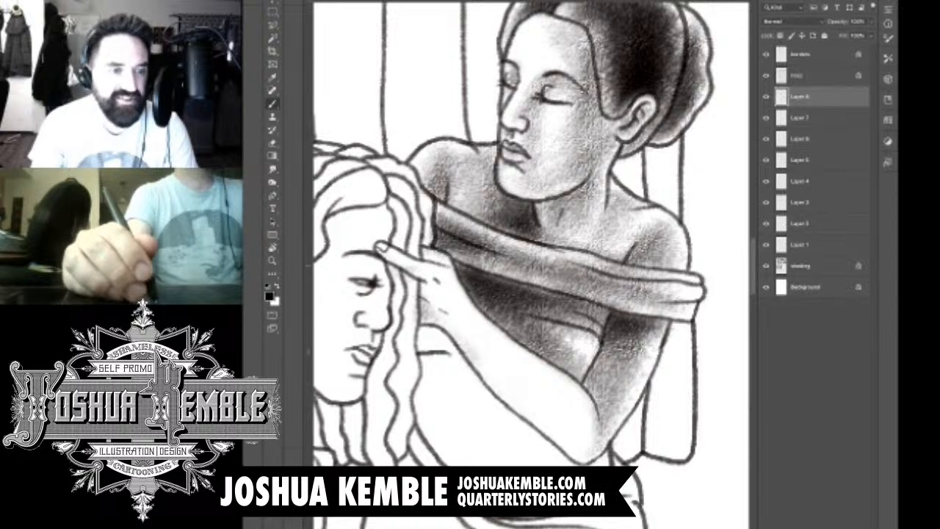
pyautogui.moveTo(427, 253); pyautogui.dragTo(444, 264)
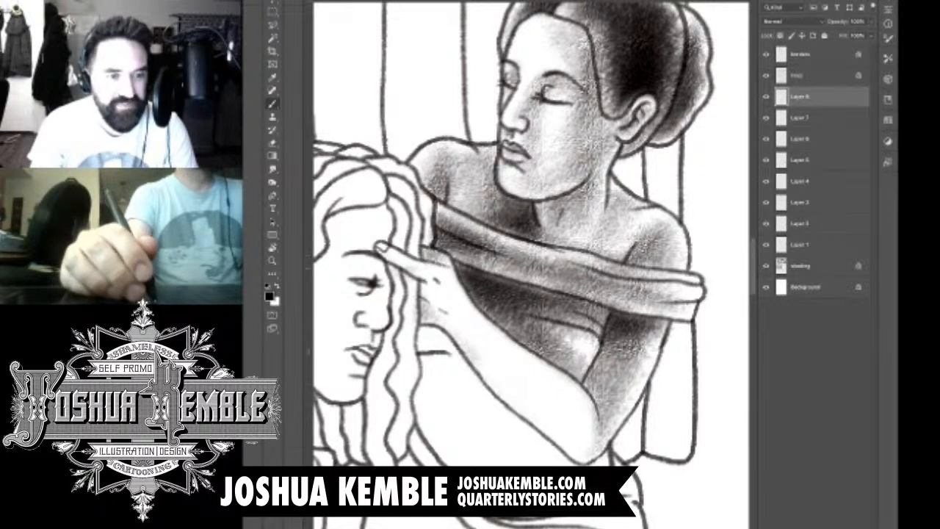
pyautogui.moveTo(384, 258)
pyautogui.mouseDown()
pyautogui.moveTo(408, 269)
pyautogui.moveTo(450, 324)
pyautogui.mouseUp()
pyautogui.moveTo(432, 275); pyautogui.dragTo(491, 356)
pyautogui.moveTo(471, 316); pyautogui.dragTo(531, 392)
pyautogui.moveTo(517, 356)
pyautogui.mouseDown()
pyautogui.moveTo(561, 395)
pyautogui.moveTo(570, 429)
pyautogui.mouseUp()
pyautogui.moveTo(530, 402)
pyautogui.mouseDown()
pyautogui.moveTo(594, 447)
pyautogui.moveTo(594, 465)
pyautogui.mouseUp()
pyautogui.moveTo(561, 408)
pyautogui.mouseDown()
pyautogui.moveTo(591, 439)
pyautogui.moveTo(590, 422)
pyautogui.mouseUp()
pyautogui.moveTo(533, 382); pyautogui.dragTo(596, 430)
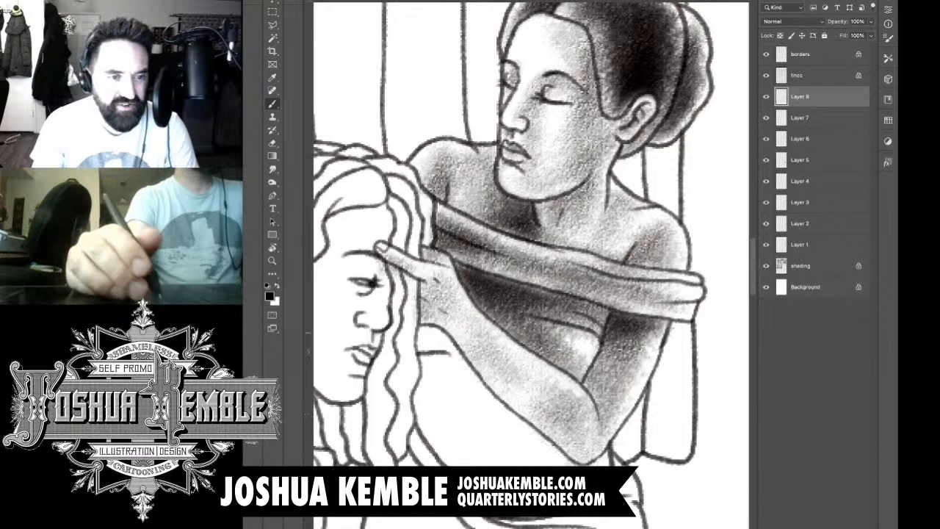
pyautogui.moveTo(463, 259); pyautogui.dragTo(502, 278)
pyautogui.moveTo(444, 241); pyautogui.dragTo(489, 269)
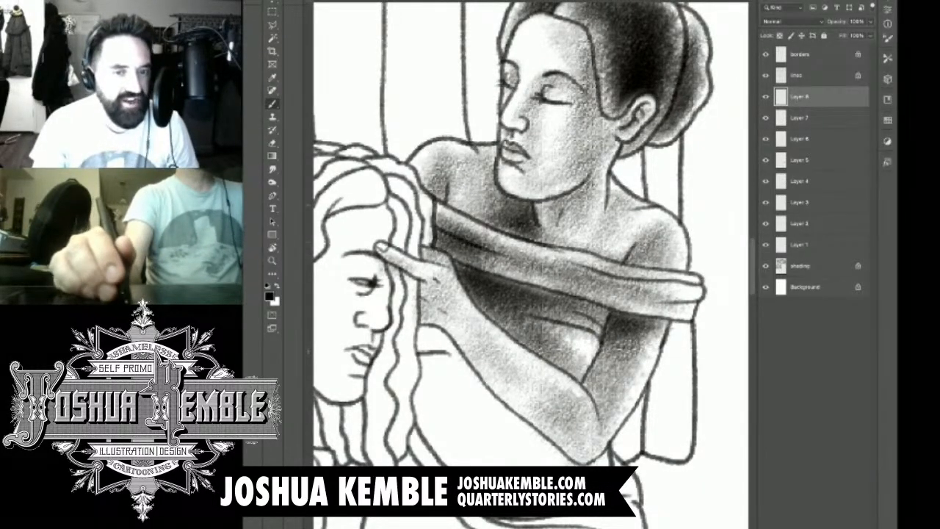
# Step: On a new layer, shade the standing woman's torso below the raised forearm down to the waist, darkest under the arm
pyautogui.moveTo(485, 272)
pyautogui.mouseDown()
pyautogui.moveTo(590, 248)
pyautogui.moveTo(549, 203)
pyautogui.mouseUp()
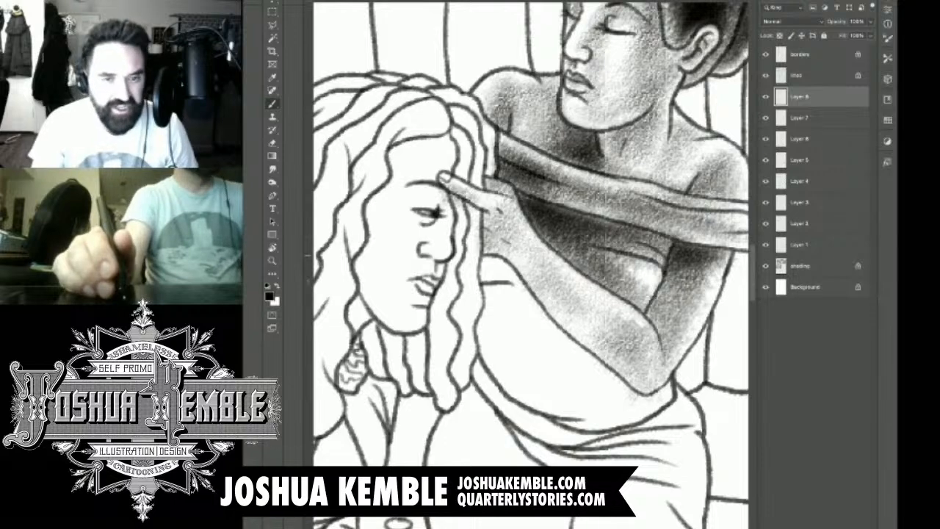
pyautogui.moveTo(632, 266); pyautogui.dragTo(535, 268)
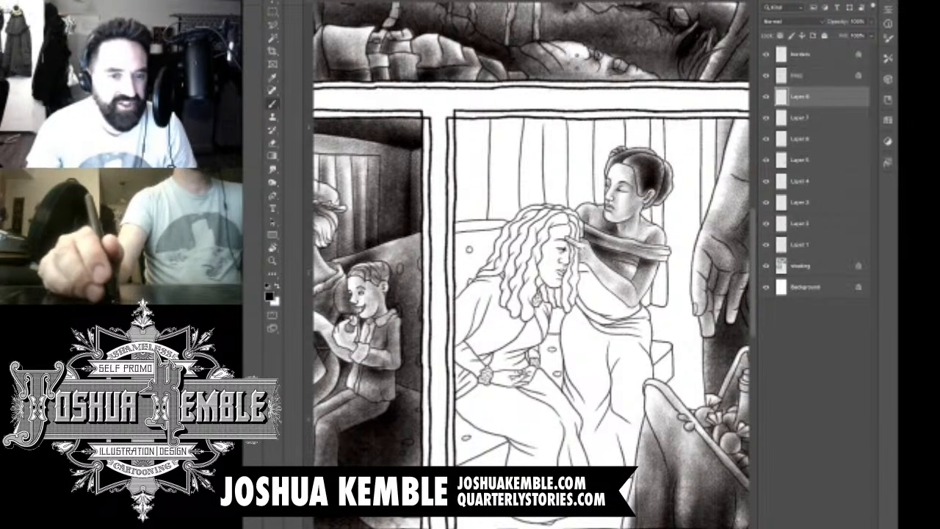
pyautogui.hotkey('ctrl', 'shift', 'alt', 'n')
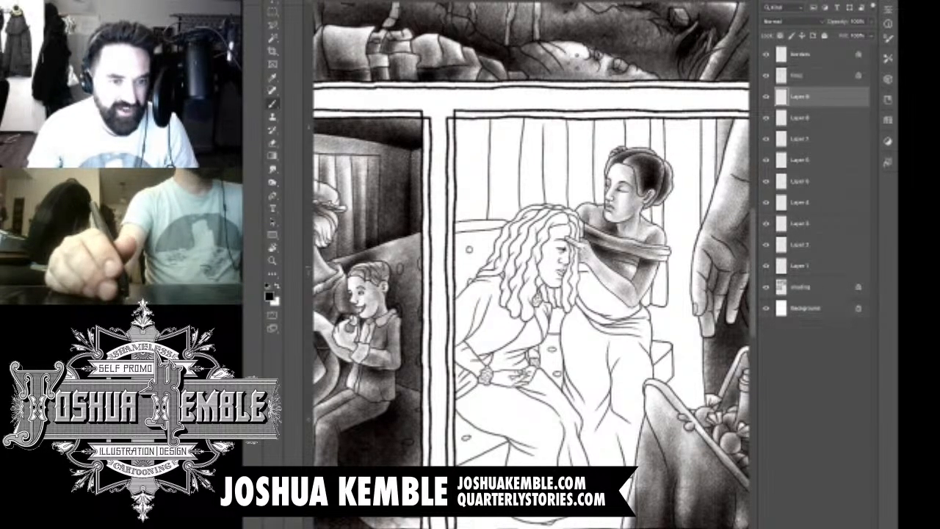
pyautogui.scroll(3, 661, 268)
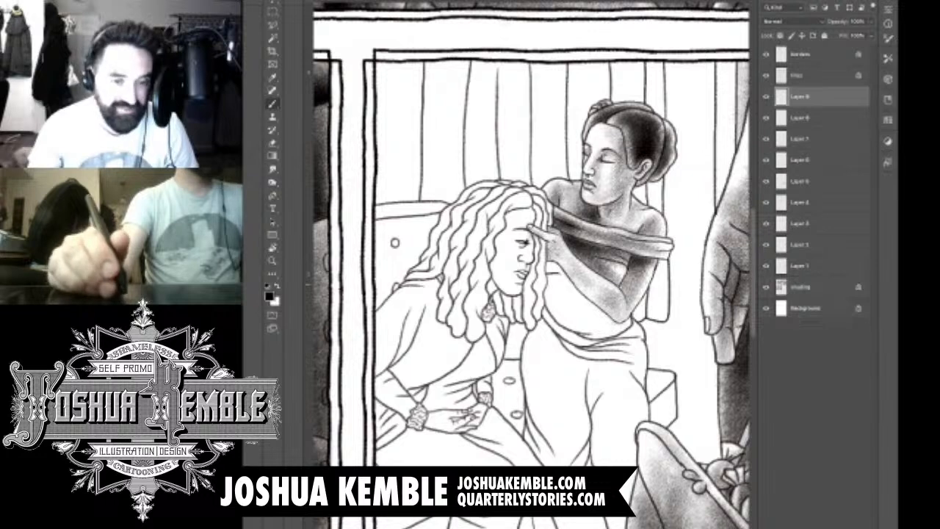
pyautogui.scroll(3, 661, 272)
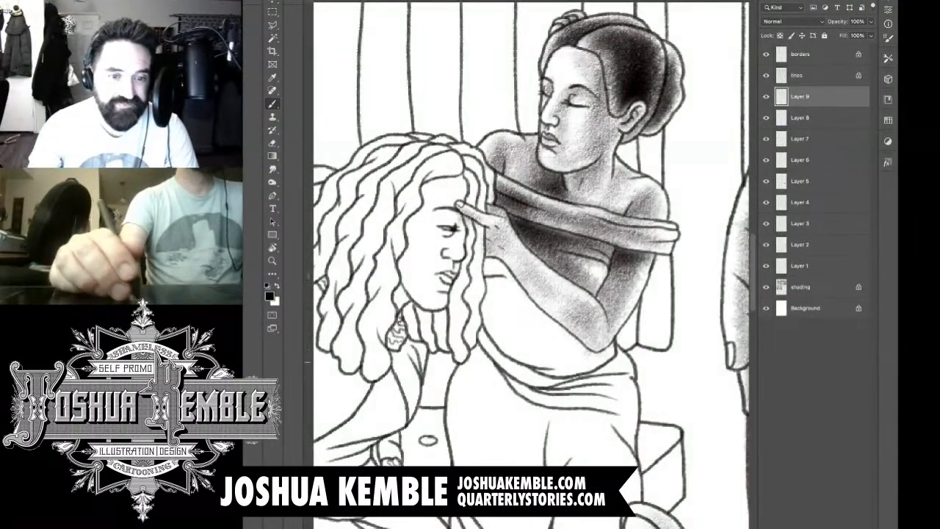
pyautogui.moveTo(562, 362)
pyautogui.mouseDown()
pyautogui.moveTo(603, 357)
pyautogui.moveTo(543, 312)
pyautogui.moveTo(485, 287)
pyautogui.moveTo(485, 270)
pyautogui.moveTo(496, 269)
pyautogui.mouseUp()
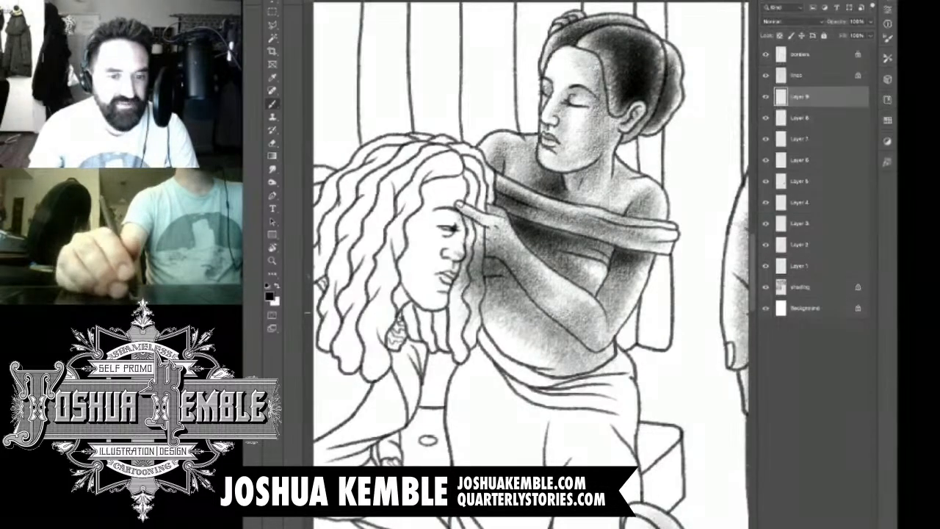
pyautogui.moveTo(491, 299)
pyautogui.mouseDown()
pyautogui.moveTo(595, 366)
pyautogui.moveTo(550, 362)
pyautogui.moveTo(514, 309)
pyautogui.moveTo(558, 279)
pyautogui.moveTo(573, 323)
pyautogui.moveTo(478, 271)
pyautogui.mouseUp()
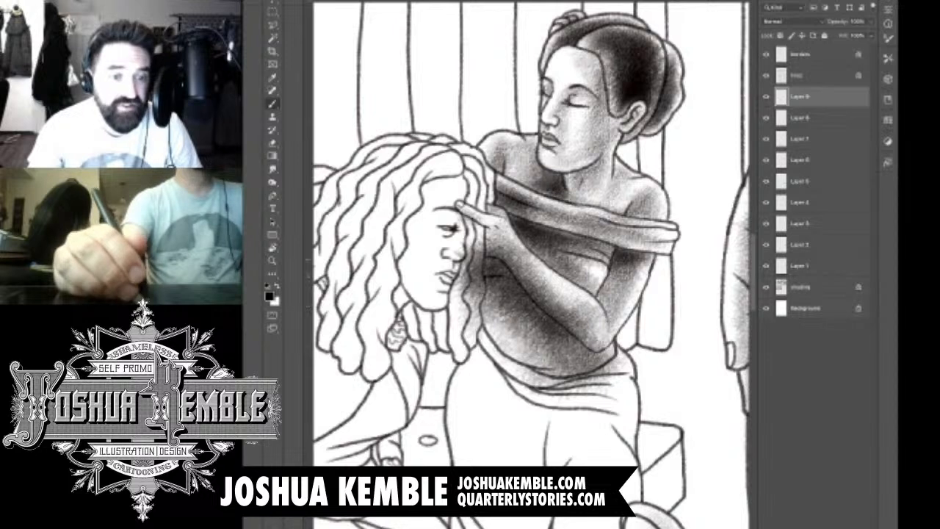
# Step: Erase the torso tone spilling onto the seated woman's hair and the raised forearm
pyautogui.press('e')
pyautogui.moveTo(470, 328)
pyautogui.mouseDown()
pyautogui.moveTo(480, 249)
pyautogui.moveTo(462, 288)
pyautogui.moveTo(481, 274)
pyautogui.moveTo(459, 266)
pyautogui.moveTo(457, 282)
pyautogui.mouseUp()
pyautogui.moveTo(490, 241)
pyautogui.mouseDown()
pyautogui.moveTo(541, 284)
pyautogui.moveTo(527, 289)
pyautogui.moveTo(604, 351)
pyautogui.mouseUp()
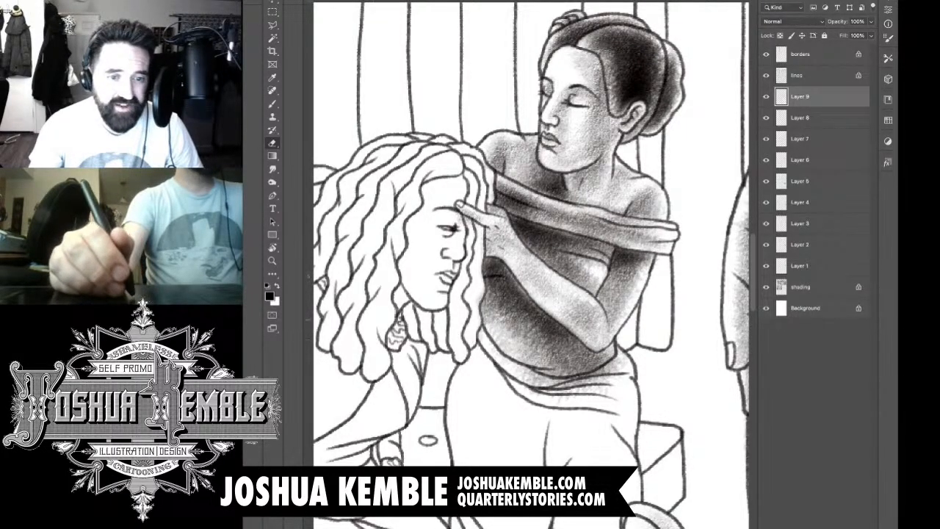
# Step: Add a new layer above the torso shading for the standing woman's skirt
pyautogui.moveTo(486, 283)
pyautogui.mouseDown()
pyautogui.moveTo(480, 305)
pyautogui.moveTo(517, 313)
pyautogui.moveTo(535, 207)
pyautogui.moveTo(526, 198)
pyautogui.mouseUp()
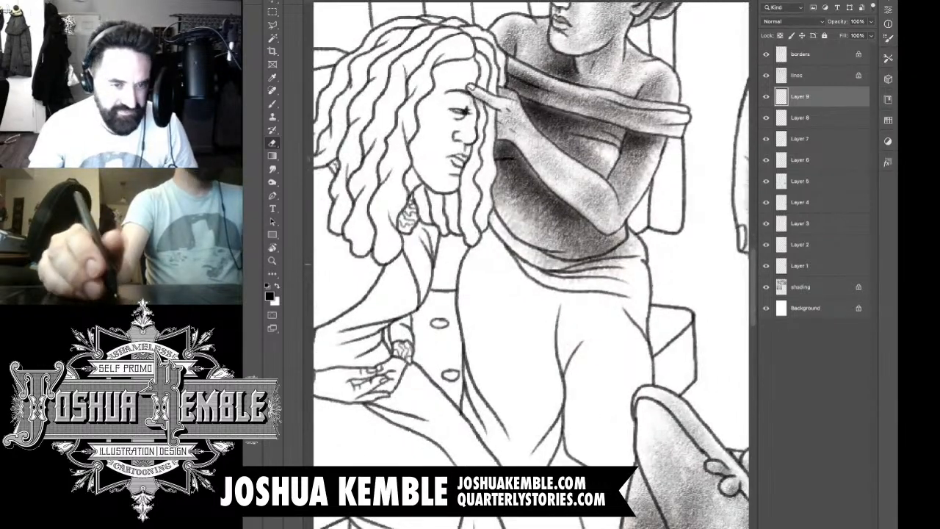
pyautogui.press('super+minus')
pyautogui.press('super+minus')
pyautogui.press('super+minus')
pyautogui.moveTo(558, 243); pyautogui.dragTo(516, 228)
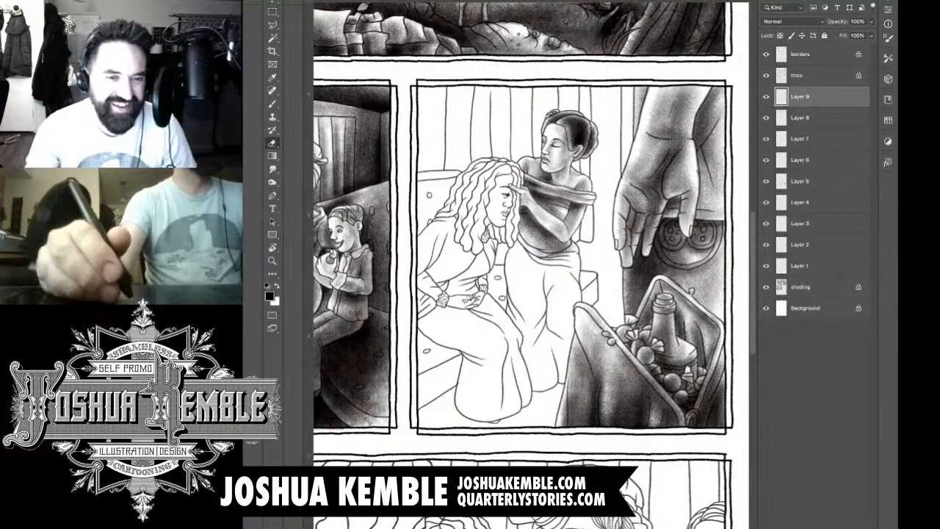
pyautogui.press('super+alt+shift+n')
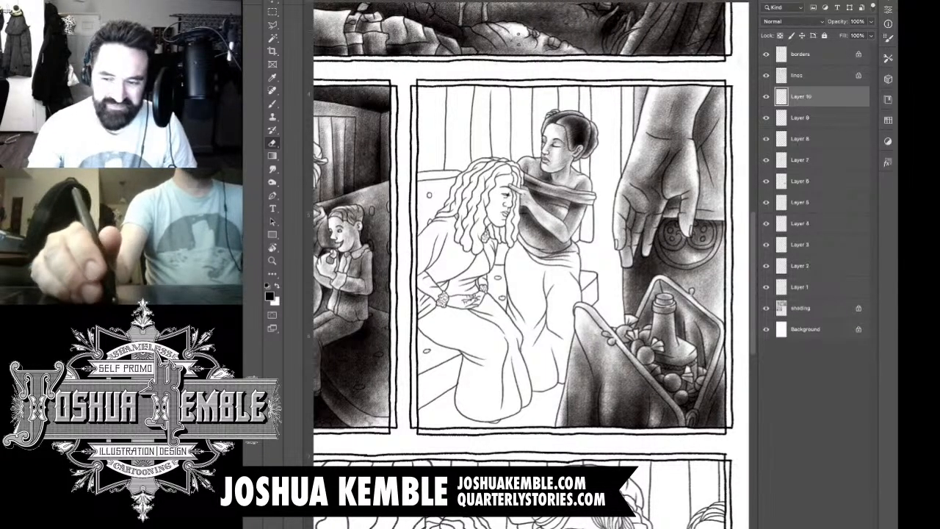
# Step: Shade the skirt's waist folds and its upper part along the hip farther from the seated woman
pyautogui.press('super+plus')
pyautogui.press('super+plus')
pyautogui.press('super+plus')
pyautogui.press('super+plus')
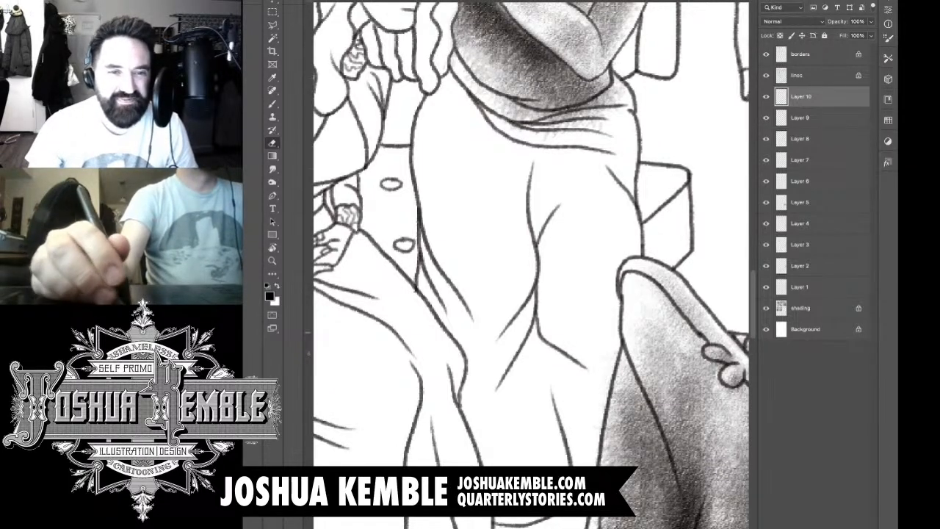
pyautogui.press('b')
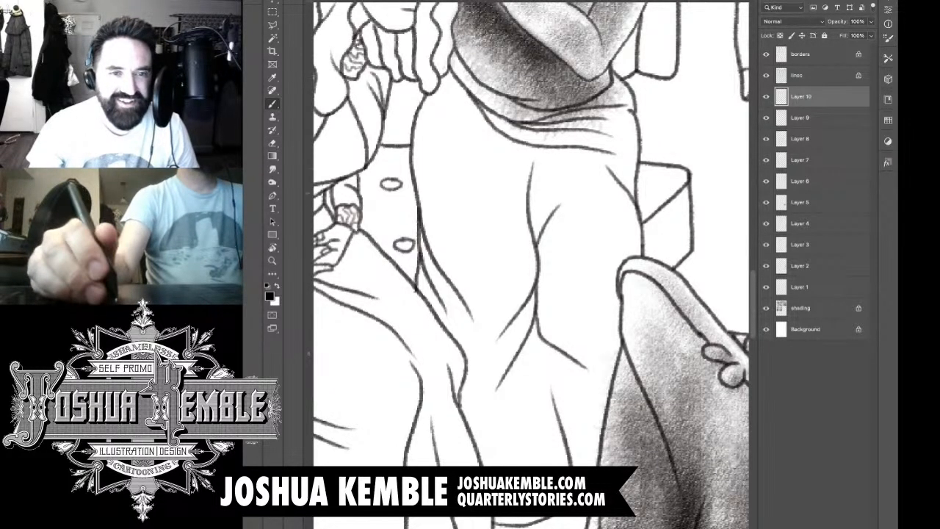
pyautogui.hotkey('ctrl', '-')
pyautogui.hotkey('ctrl', '-')
pyautogui.hotkey('ctrl', '-')
pyautogui.hotkey('ctrl', '+')
pyautogui.hotkey('ctrl', '+')
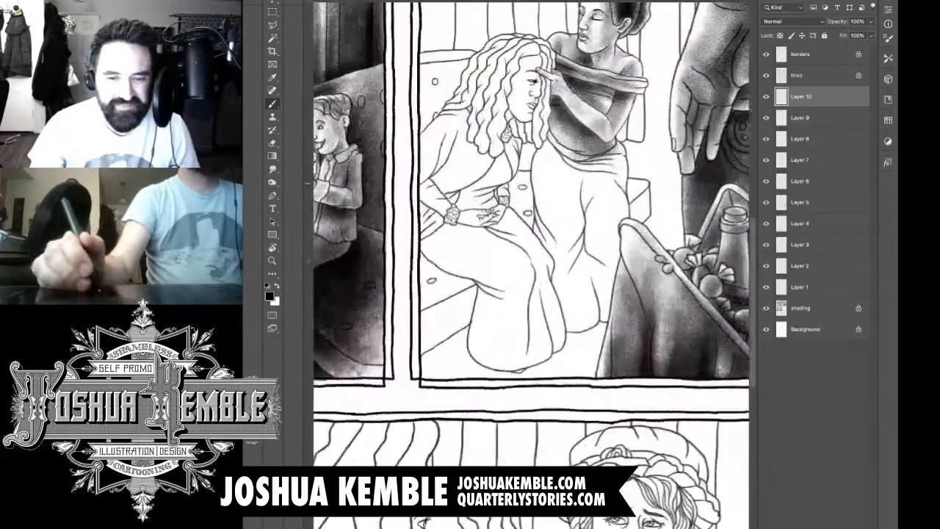
pyautogui.moveTo(544, 213); pyautogui.dragTo(507, 278)
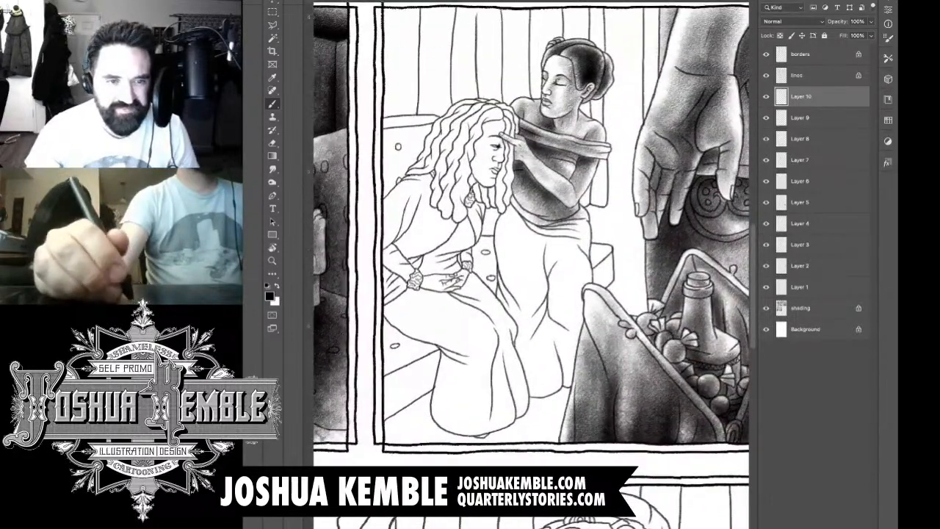
pyautogui.moveTo(551, 231); pyautogui.dragTo(558, 317)
pyautogui.moveTo(573, 210); pyautogui.dragTo(578, 297)
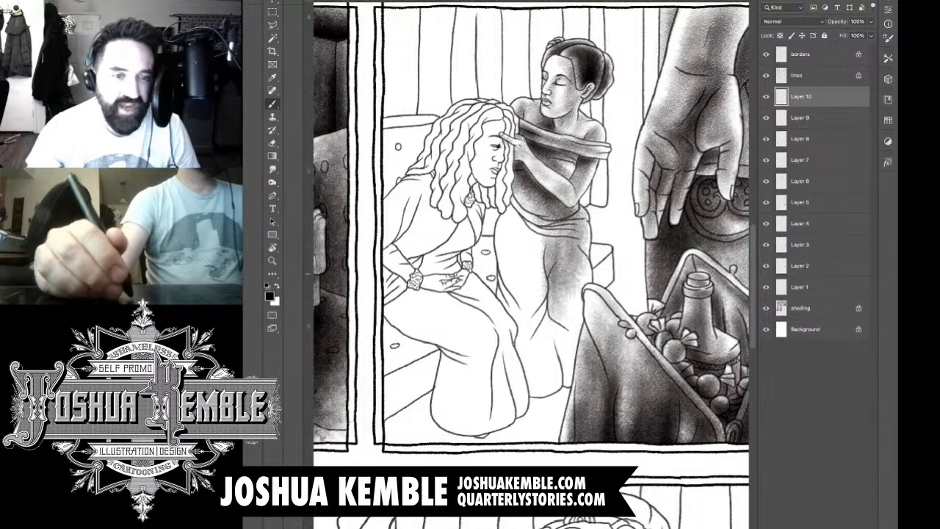
# Step: Shade the lower part of the standing woman's skirt on the side beside the bag
pyautogui.moveTo(581, 249)
pyautogui.mouseDown()
pyautogui.moveTo(580, 303)
pyautogui.moveTo(559, 355)
pyautogui.mouseUp()
pyautogui.moveTo(563, 284)
pyautogui.mouseDown()
pyautogui.moveTo(561, 376)
pyautogui.moveTo(576, 357)
pyautogui.moveTo(581, 373)
pyautogui.mouseUp()
pyautogui.moveTo(573, 318)
pyautogui.mouseDown()
pyautogui.moveTo(576, 394)
pyautogui.moveTo(564, 395)
pyautogui.mouseUp()
pyautogui.moveTo(558, 300); pyautogui.dragTo(559, 328)
# Step: Shade the standing woman's skirt over the thigh nearer the seated woman, from the waist down to the knee
pyautogui.moveTo(517, 218); pyautogui.dragTo(514, 267)
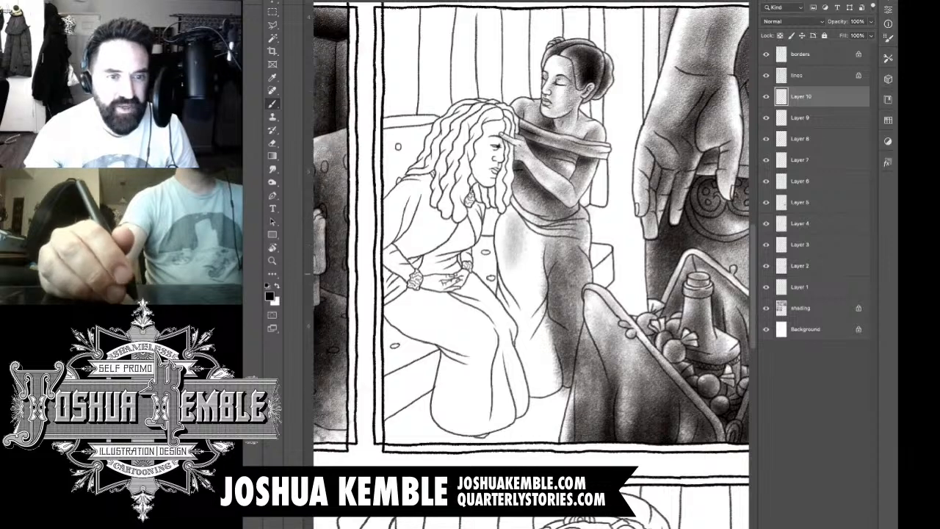
pyautogui.moveTo(521, 204); pyautogui.dragTo(543, 319)
pyautogui.moveTo(542, 223)
pyautogui.mouseDown()
pyautogui.moveTo(544, 300)
pyautogui.moveTo(539, 269)
pyautogui.moveTo(551, 296)
pyautogui.mouseUp()
pyautogui.moveTo(553, 211); pyautogui.dragTo(553, 305)
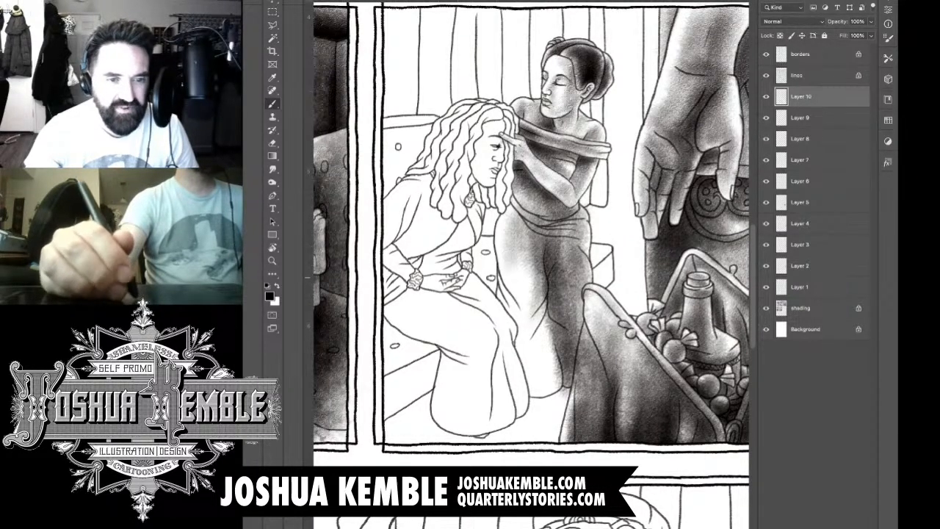
pyautogui.moveTo(517, 259); pyautogui.dragTo(517, 316)
pyautogui.moveTo(511, 284); pyautogui.dragTo(511, 333)
pyautogui.moveTo(528, 255); pyautogui.dragTo(523, 345)
pyautogui.moveTo(523, 273); pyautogui.dragTo(522, 374)
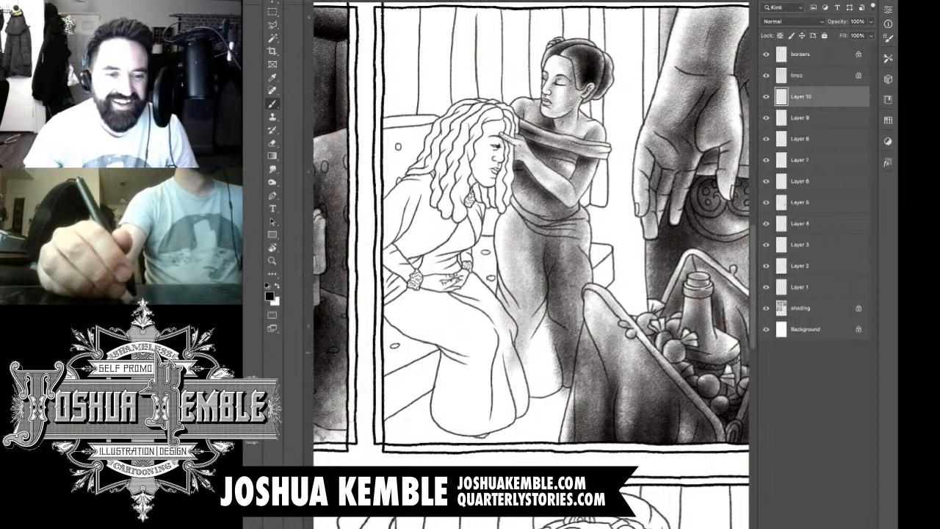
# Step: Fill the standing woman's lower skirt with tone from the knee folds down to the hem
pyautogui.moveTo(535, 299)
pyautogui.mouseDown()
pyautogui.moveTo(531, 373)
pyautogui.moveTo(541, 379)
pyautogui.mouseUp()
pyautogui.moveTo(538, 341); pyautogui.dragTo(537, 397)
pyautogui.moveTo(545, 359); pyautogui.dragTo(545, 397)
pyautogui.moveTo(547, 319)
pyautogui.mouseDown()
pyautogui.moveTo(538, 380)
pyautogui.moveTo(551, 359)
pyautogui.mouseUp()
pyautogui.moveTo(539, 295); pyautogui.dragTo(541, 387)
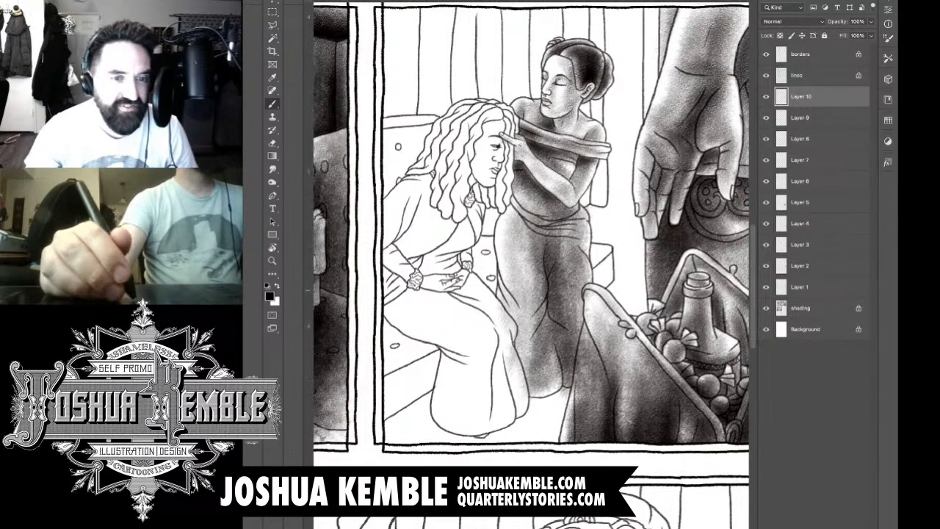
pyautogui.moveTo(545, 354); pyautogui.dragTo(545, 397)
pyautogui.moveTo(552, 307); pyautogui.dragTo(550, 401)
pyautogui.moveTo(536, 249); pyautogui.dragTo(535, 363)
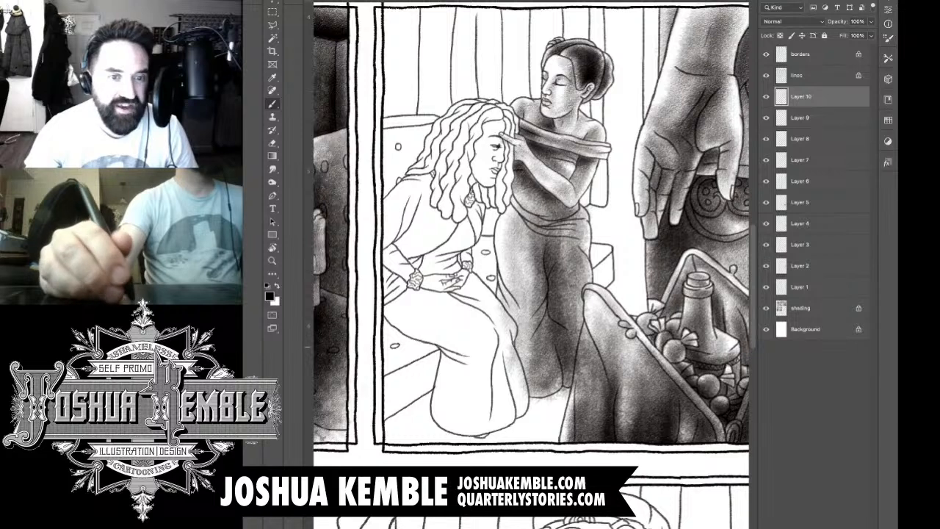
# Step: Darken the skirt's central fold, its side beside the bag, and its lower edges along the seated woman's legs and hem
pyautogui.moveTo(551, 225); pyautogui.dragTo(550, 357)
pyautogui.moveTo(538, 203)
pyautogui.mouseDown()
pyautogui.moveTo(539, 246)
pyautogui.moveTo(561, 243)
pyautogui.moveTo(560, 293)
pyautogui.mouseUp()
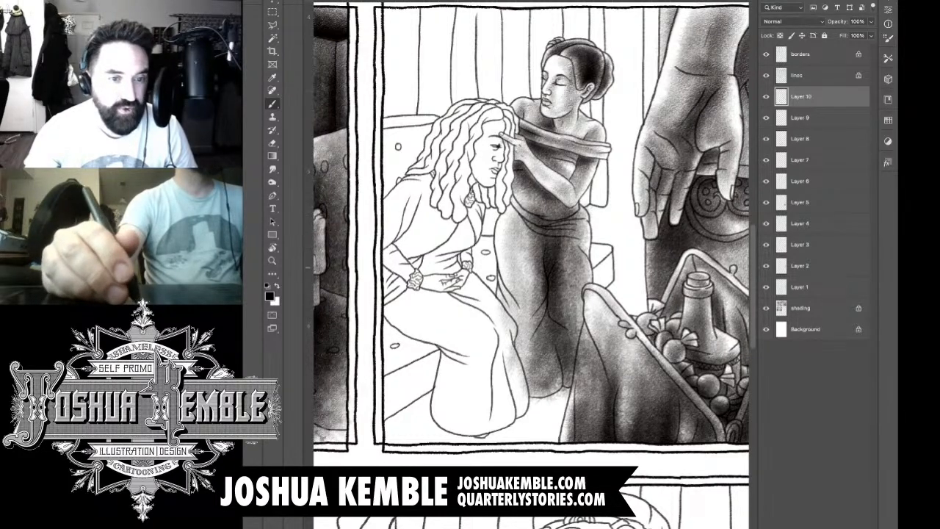
pyautogui.moveTo(564, 223); pyautogui.dragTo(564, 310)
pyautogui.moveTo(573, 243); pyautogui.dragTo(573, 352)
pyautogui.moveTo(573, 225); pyautogui.dragTo(573, 363)
pyautogui.moveTo(585, 283); pyautogui.dragTo(585, 337)
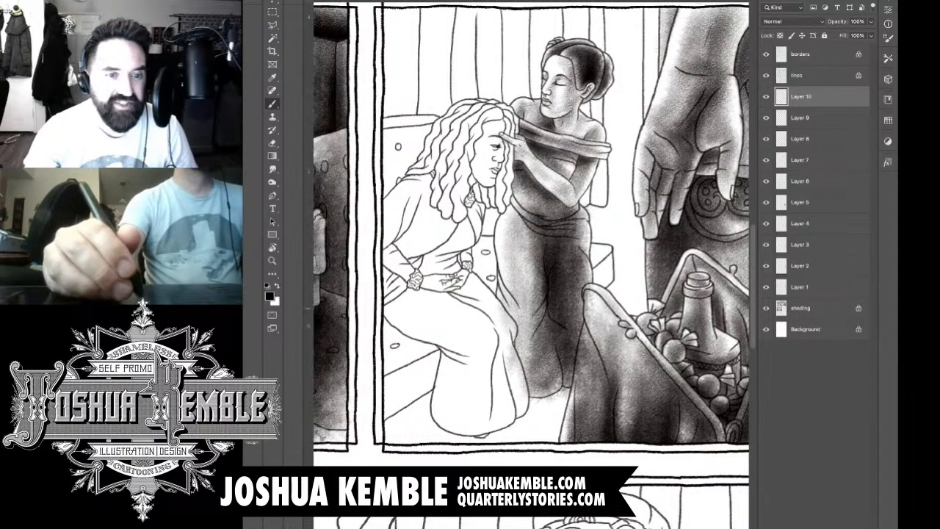
pyautogui.moveTo(518, 199); pyautogui.dragTo(532, 213)
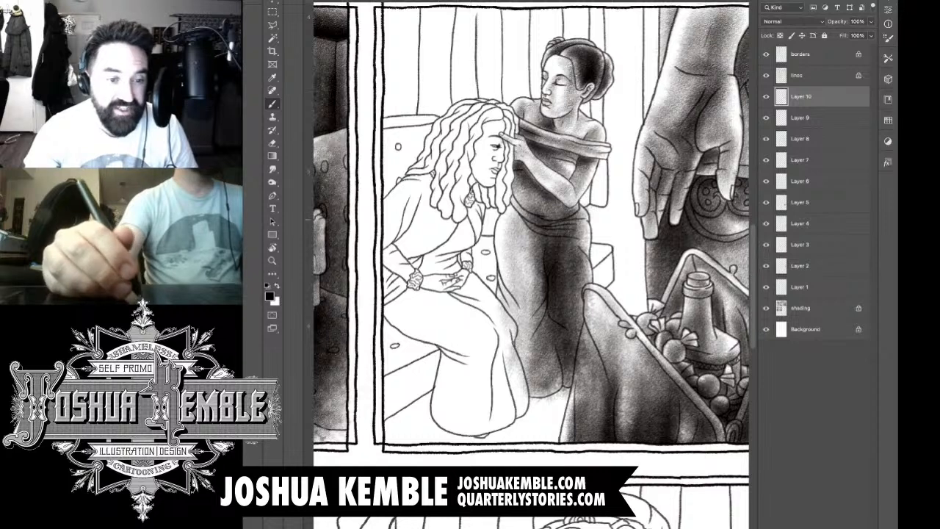
pyautogui.moveTo(529, 247)
pyautogui.mouseDown()
pyautogui.moveTo(530, 292)
pyautogui.moveTo(503, 307)
pyautogui.moveTo(522, 370)
pyautogui.mouseUp()
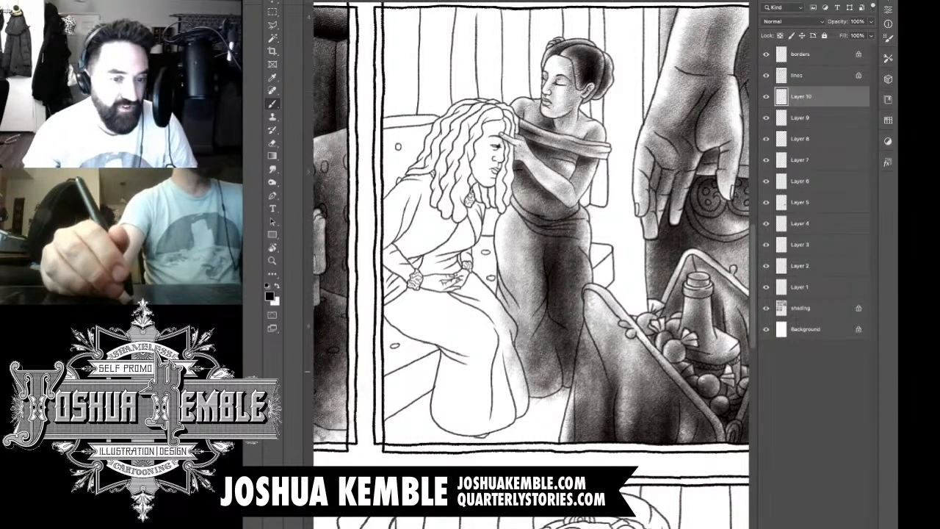
pyautogui.moveTo(520, 292); pyautogui.dragTo(522, 383)
pyautogui.moveTo(529, 321); pyautogui.dragTo(534, 404)
pyautogui.moveTo(547, 342)
pyautogui.mouseDown()
pyautogui.moveTo(551, 403)
pyautogui.moveTo(555, 411)
pyautogui.moveTo(566, 405)
pyautogui.mouseUp()
# Step: Erase the skirt tone spilling onto the bag, the floor below the hem and the seated woman's dress
pyautogui.press('e')
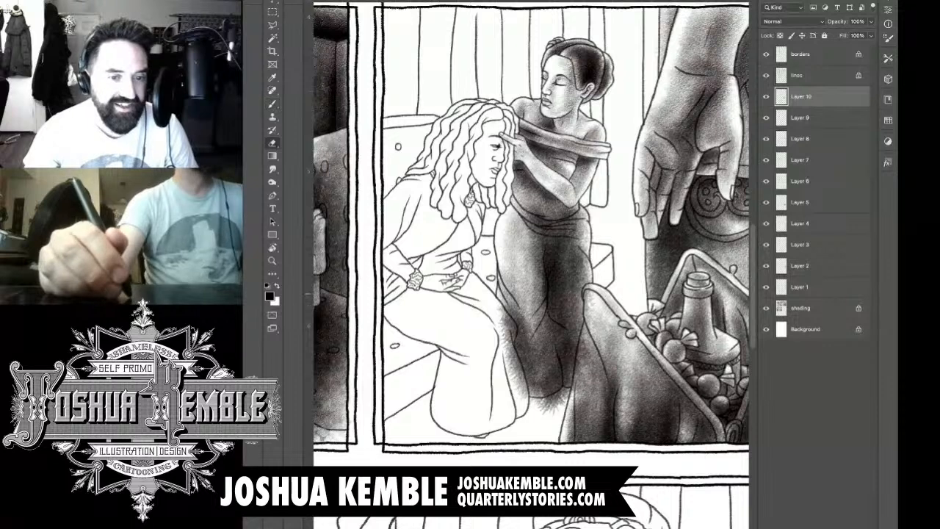
pyautogui.moveTo(589, 288); pyautogui.dragTo(581, 376)
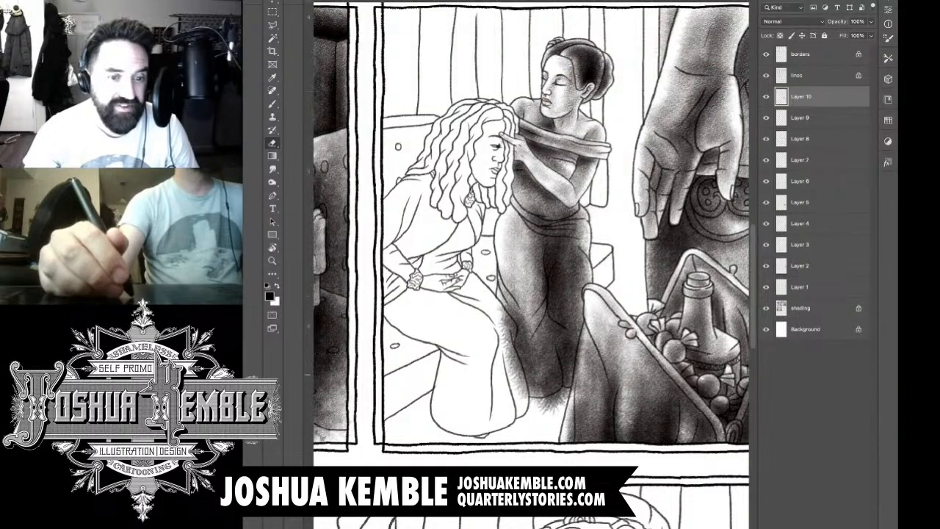
pyautogui.moveTo(582, 317); pyautogui.dragTo(579, 386)
pyautogui.moveTo(577, 354); pyautogui.dragTo(577, 391)
pyautogui.moveTo(579, 329)
pyautogui.mouseDown()
pyautogui.moveTo(575, 391)
pyautogui.moveTo(544, 410)
pyautogui.moveTo(512, 369)
pyautogui.moveTo(504, 328)
pyautogui.mouseUp()
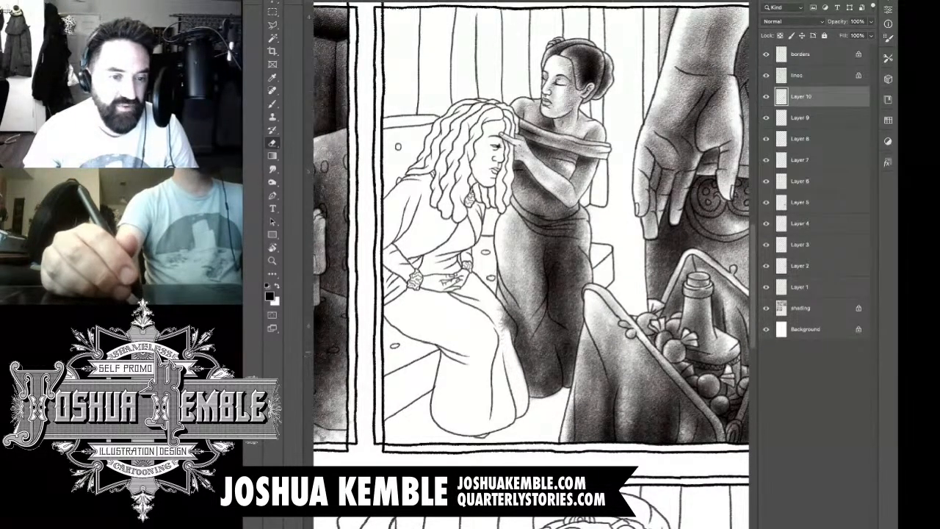
pyautogui.moveTo(522, 366)
pyautogui.mouseDown()
pyautogui.moveTo(501, 309)
pyautogui.moveTo(510, 317)
pyautogui.mouseUp()
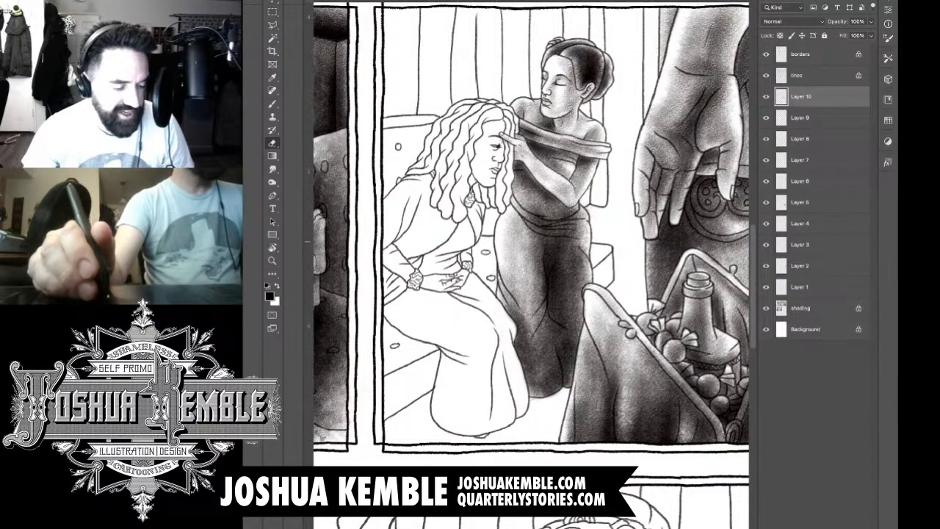
# Step: On a new layer, shade the seated woman's hair locks under her chin and along the far side of her face
pyautogui.press('b')
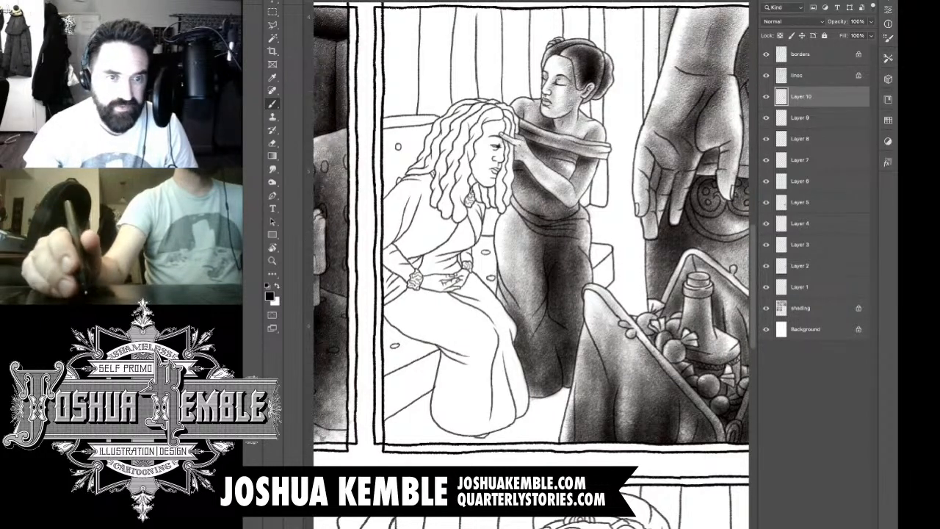
pyautogui.hotkey('ctrl', 'shift', 'alt', 'n')
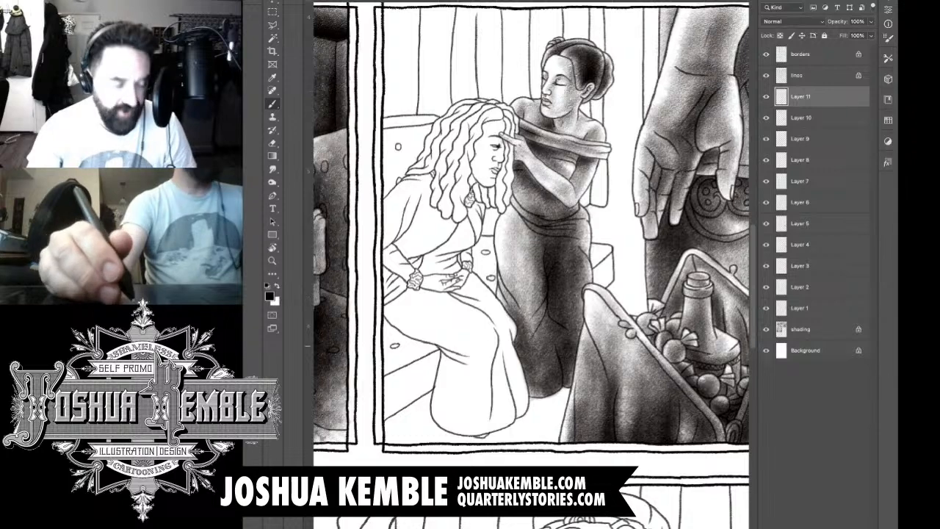
pyautogui.scroll(5, 490, 139)
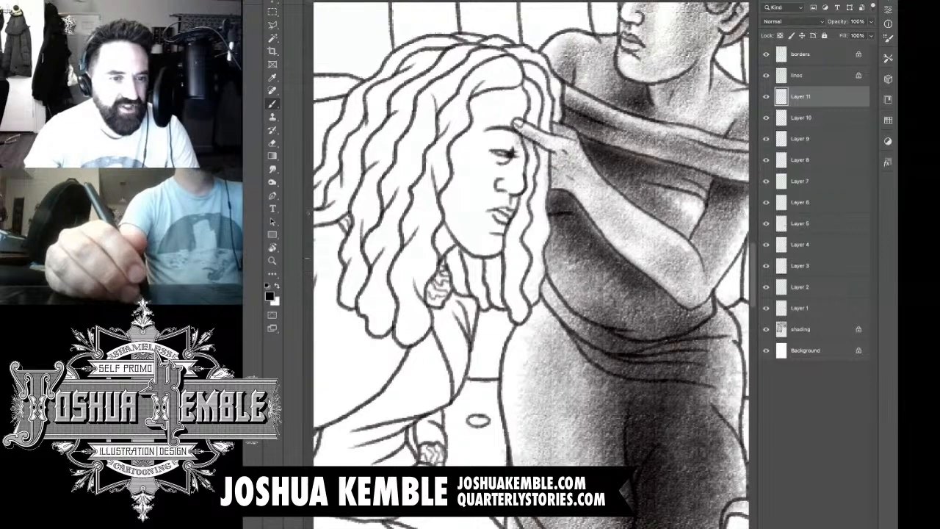
pyautogui.moveTo(454, 250)
pyautogui.mouseDown()
pyautogui.moveTo(464, 292)
pyautogui.moveTo(460, 263)
pyautogui.moveTo(479, 274)
pyautogui.moveTo(489, 308)
pyautogui.mouseUp()
pyautogui.moveTo(488, 266)
pyautogui.mouseDown()
pyautogui.moveTo(502, 304)
pyautogui.moveTo(501, 283)
pyautogui.mouseUp()
pyautogui.moveTo(493, 250)
pyautogui.mouseDown()
pyautogui.moveTo(520, 316)
pyautogui.moveTo(519, 281)
pyautogui.mouseUp()
pyautogui.moveTo(513, 237); pyautogui.dragTo(518, 283)
pyautogui.moveTo(514, 220); pyautogui.dragTo(523, 279)
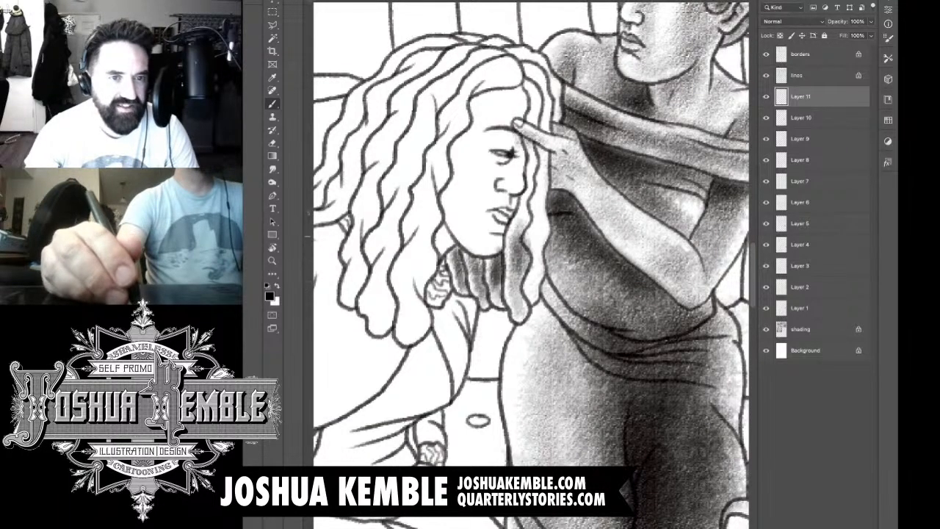
pyautogui.moveTo(524, 234); pyautogui.dragTo(534, 140)
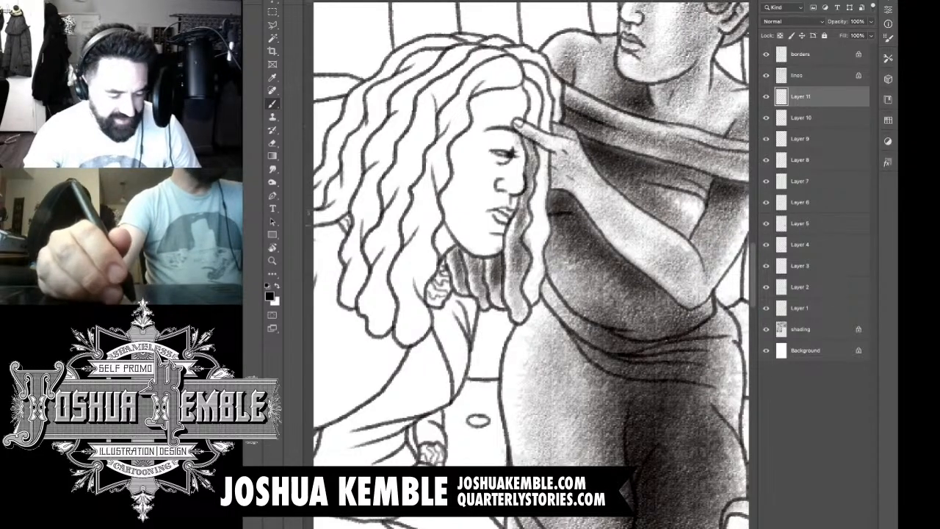
# Step: Darken the far-side locks and the hair under the seated woman's chin, and erase the tone spilling onto the chin
pyautogui.press('e')
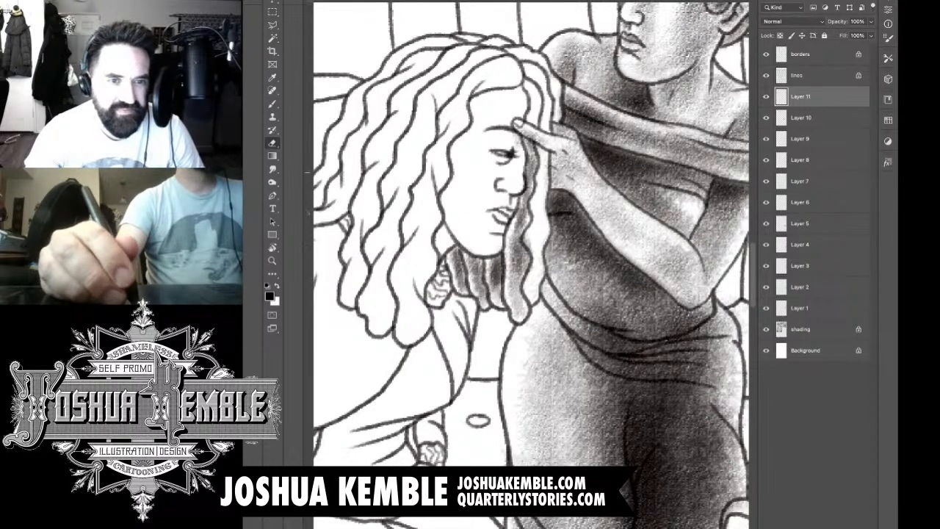
pyautogui.press('b')
pyautogui.moveTo(539, 150); pyautogui.dragTo(530, 257)
pyautogui.moveTo(538, 213); pyautogui.dragTo(533, 279)
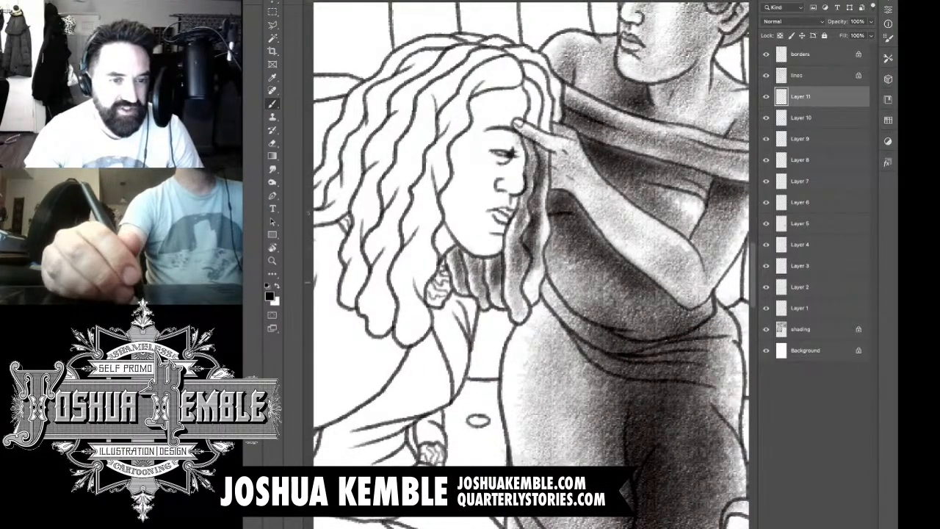
pyautogui.moveTo(538, 246); pyautogui.dragTo(527, 301)
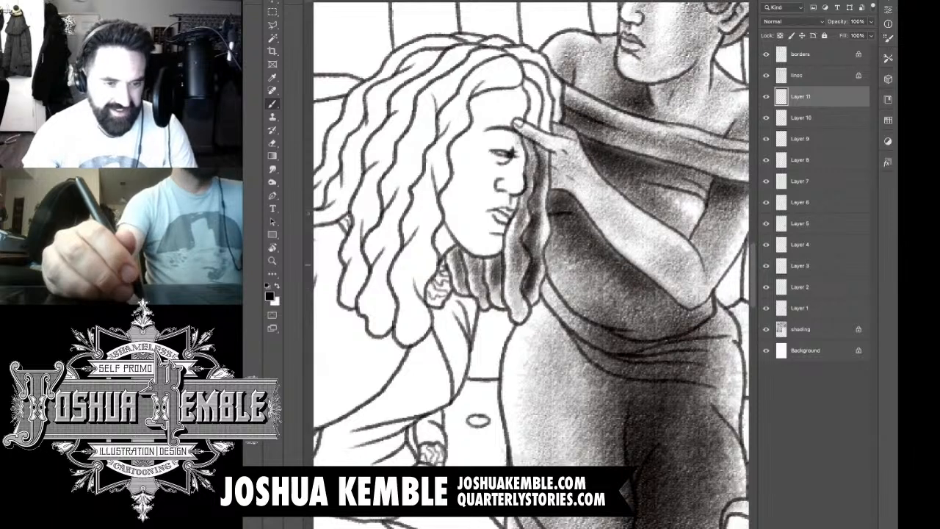
pyautogui.moveTo(491, 264)
pyautogui.mouseDown()
pyautogui.moveTo(503, 260)
pyautogui.moveTo(485, 256)
pyautogui.moveTo(475, 299)
pyautogui.mouseUp()
pyautogui.moveTo(491, 247)
pyautogui.mouseDown()
pyautogui.moveTo(465, 282)
pyautogui.moveTo(450, 267)
pyautogui.moveTo(473, 276)
pyautogui.mouseUp()
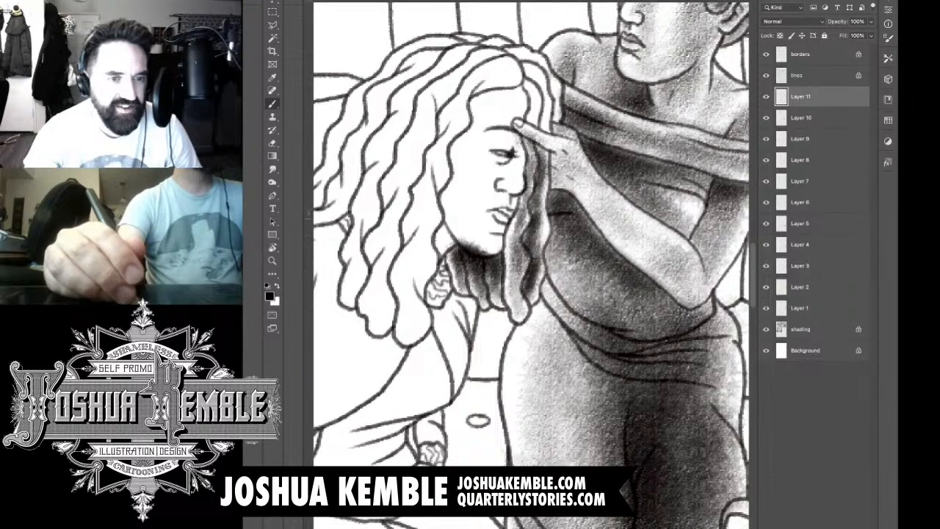
pyautogui.press('e')
pyautogui.moveTo(462, 239)
pyautogui.mouseDown()
pyautogui.moveTo(489, 257)
pyautogui.moveTo(454, 249)
pyautogui.mouseUp()
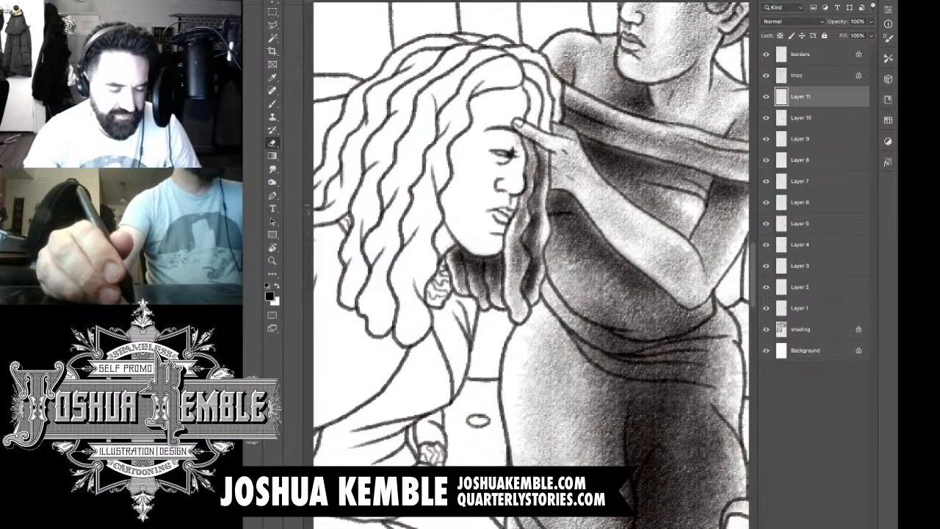
# Step: Shade the seated woman's locks above the touching hand and the strands across the crown of her head
pyautogui.moveTo(567, 183); pyautogui.dragTo(565, 219)
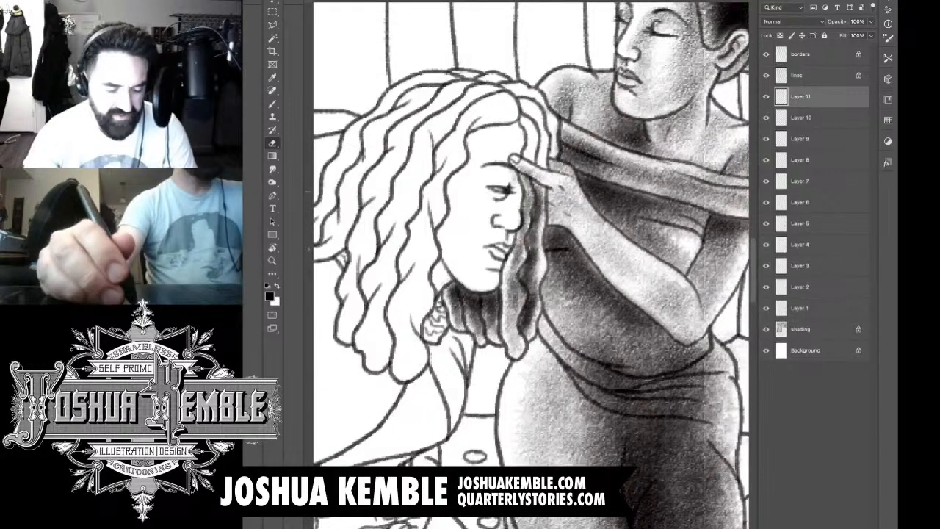
pyautogui.press('b')
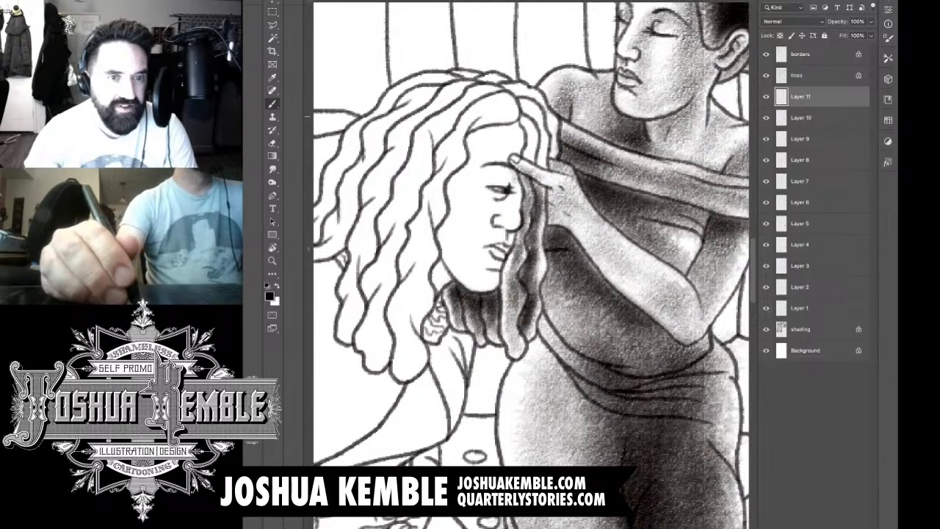
pyautogui.moveTo(534, 125)
pyautogui.mouseDown()
pyautogui.moveTo(533, 166)
pyautogui.moveTo(529, 159)
pyautogui.mouseUp()
pyautogui.moveTo(531, 106); pyautogui.dragTo(542, 169)
pyautogui.moveTo(543, 137); pyautogui.dragTo(543, 163)
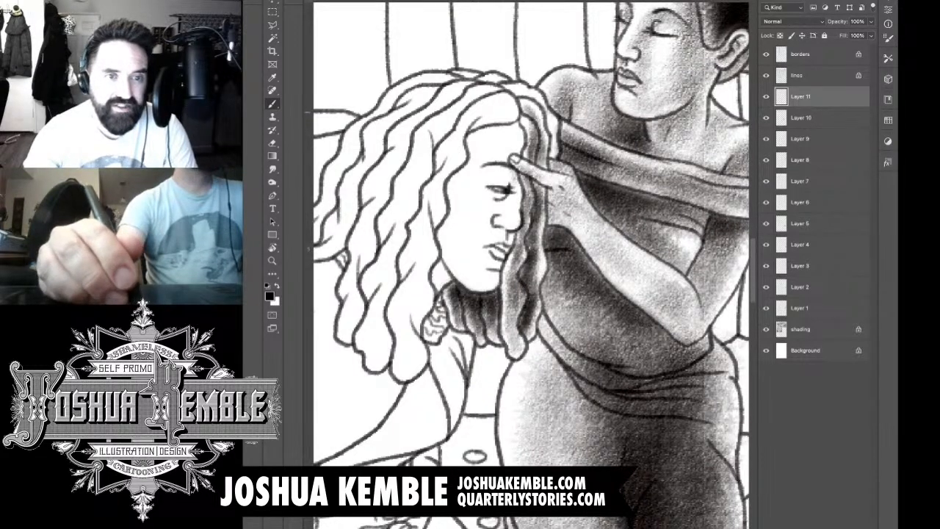
pyautogui.moveTo(544, 110); pyautogui.dragTo(554, 158)
pyautogui.moveTo(511, 91); pyautogui.dragTo(541, 110)
pyautogui.moveTo(508, 78); pyautogui.dragTo(463, 83)
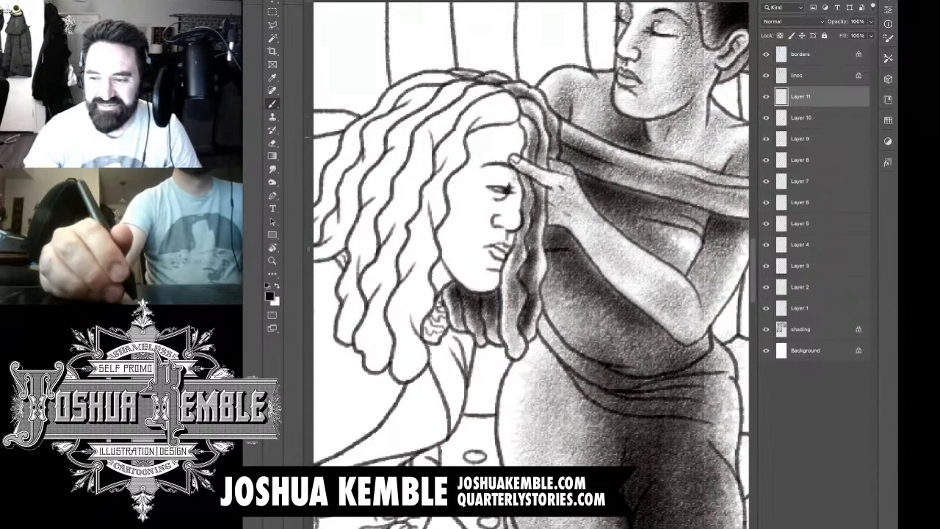
# Step: On a new layer, shade the seated woman's forehead and the far side of her face down to the nose
pyautogui.moveTo(485, 236); pyautogui.dragTo(515, 219)
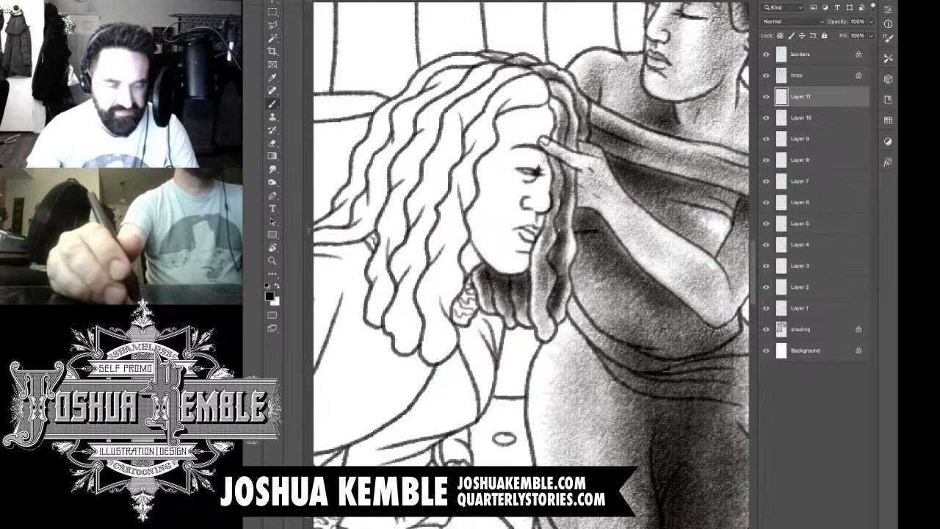
pyautogui.hotkey('ctrl', 'shift', 'alt', 'n')
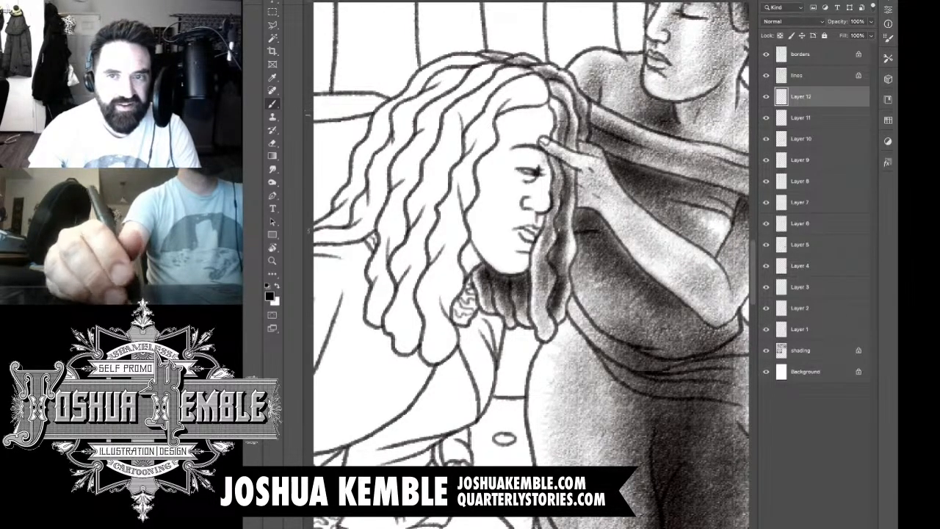
pyautogui.moveTo(545, 106)
pyautogui.mouseDown()
pyautogui.moveTo(504, 124)
pyautogui.moveTo(502, 144)
pyautogui.moveTo(526, 115)
pyautogui.moveTo(504, 172)
pyautogui.moveTo(535, 200)
pyautogui.mouseUp()
pyautogui.moveTo(540, 182)
pyautogui.mouseDown()
pyautogui.moveTo(524, 205)
pyautogui.moveTo(547, 169)
pyautogui.moveTo(548, 110)
pyautogui.mouseUp()
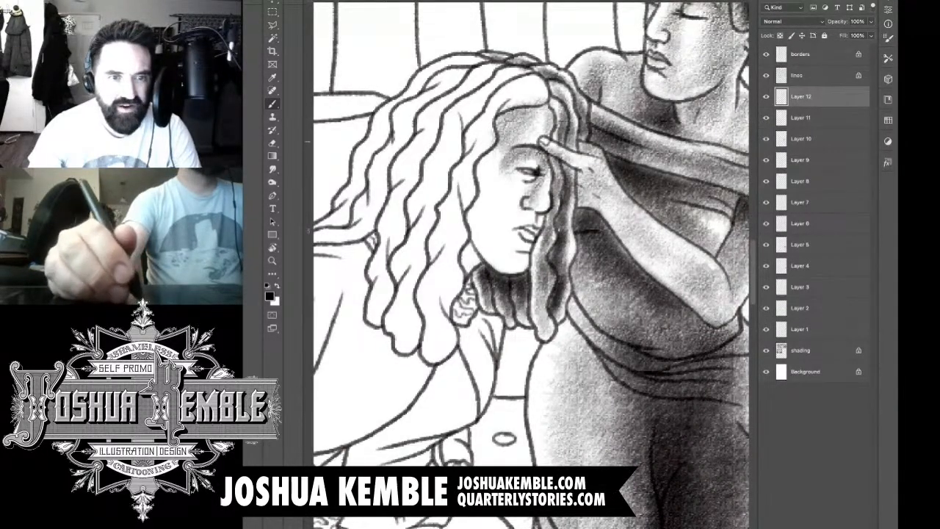
# Step: Shade the seated woman's temple, cheek, jaw and mouth area, leaving a highlight on the cheek below the eye
pyautogui.moveTo(480, 162)
pyautogui.mouseDown()
pyautogui.moveTo(498, 149)
pyautogui.moveTo(485, 183)
pyautogui.mouseUp()
pyautogui.moveTo(500, 150)
pyautogui.mouseDown()
pyautogui.moveTo(481, 200)
pyautogui.moveTo(517, 214)
pyautogui.moveTo(541, 210)
pyautogui.moveTo(538, 226)
pyautogui.moveTo(506, 244)
pyautogui.moveTo(516, 254)
pyautogui.moveTo(504, 262)
pyautogui.mouseUp()
pyautogui.moveTo(488, 205); pyautogui.dragTo(503, 256)
pyautogui.moveTo(512, 179)
pyautogui.mouseDown()
pyautogui.moveTo(492, 239)
pyautogui.moveTo(510, 257)
pyautogui.mouseUp()
pyautogui.moveTo(505, 202)
pyautogui.mouseDown()
pyautogui.moveTo(485, 266)
pyautogui.moveTo(470, 248)
pyautogui.moveTo(481, 269)
pyautogui.moveTo(502, 219)
pyautogui.moveTo(496, 178)
pyautogui.mouseUp()
pyautogui.moveTo(523, 224); pyautogui.dragTo(518, 202)
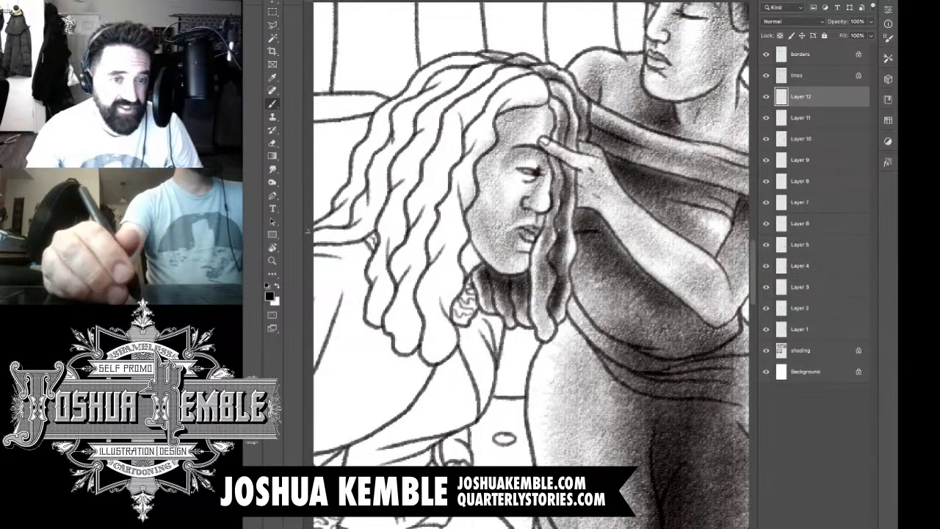
# Step: Add tone along the seated woman's hairline and erase the face shading that spills onto her hair
pyautogui.press('e')
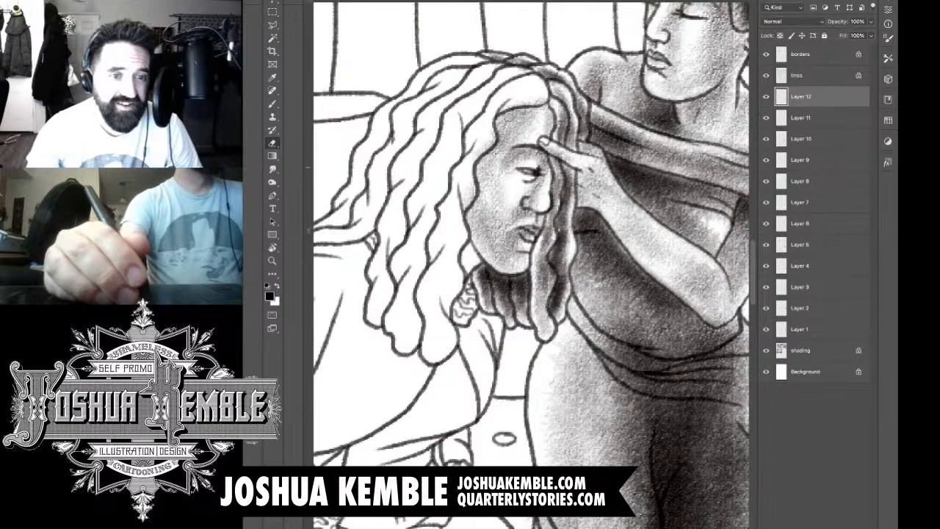
pyautogui.moveTo(489, 144)
pyautogui.mouseDown()
pyautogui.moveTo(474, 156)
pyautogui.moveTo(468, 204)
pyautogui.moveTo(495, 133)
pyautogui.moveTo(522, 104)
pyautogui.moveTo(549, 106)
pyautogui.moveTo(510, 128)
pyautogui.moveTo(497, 152)
pyautogui.mouseUp()
pyautogui.press('b')
pyautogui.moveTo(507, 110); pyautogui.dragTo(487, 147)
pyautogui.moveTo(487, 147)
pyautogui.mouseDown()
pyautogui.moveTo(463, 256)
pyautogui.moveTo(469, 277)
pyautogui.moveTo(457, 278)
pyautogui.mouseUp()
pyautogui.press('e')
pyautogui.moveTo(465, 232); pyautogui.dragTo(463, 244)
pyautogui.moveTo(467, 206)
pyautogui.mouseDown()
pyautogui.moveTo(472, 169)
pyautogui.moveTo(502, 110)
pyautogui.mouseUp()
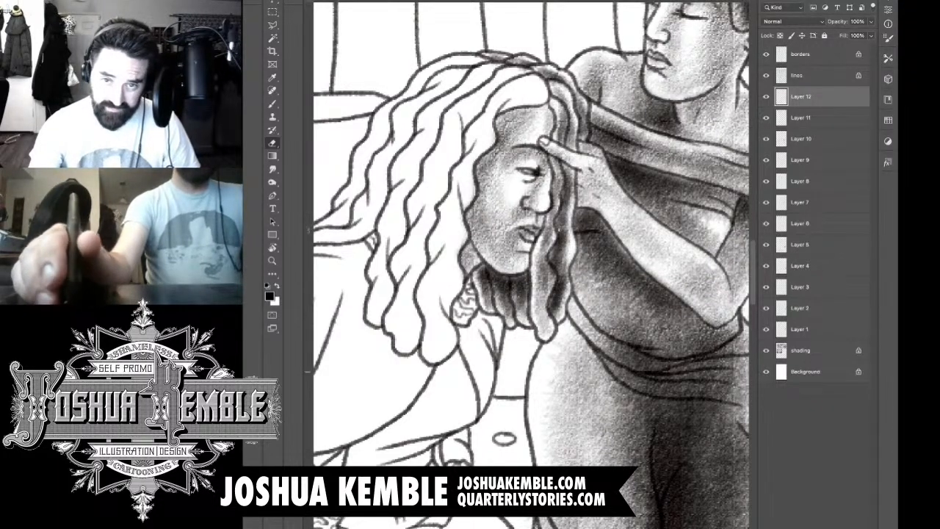
# Step: Merge all the shading layers into one with Background, lines and borders hidden, and show Background and lines again
pyautogui.click(766, 371)
pyautogui.click(766, 54)
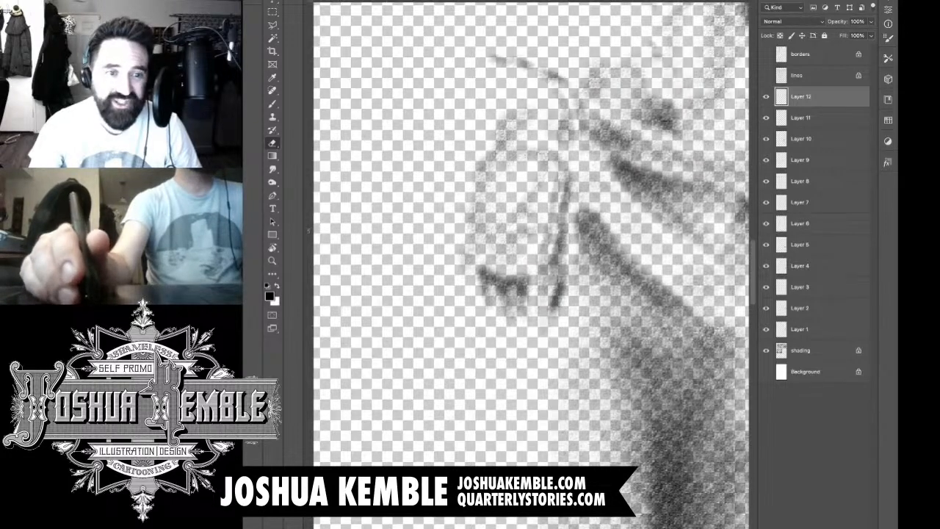
pyautogui.hotkey('ctrl', 'shift', 'e')
pyautogui.click(767, 118)
pyautogui.click(767, 75)
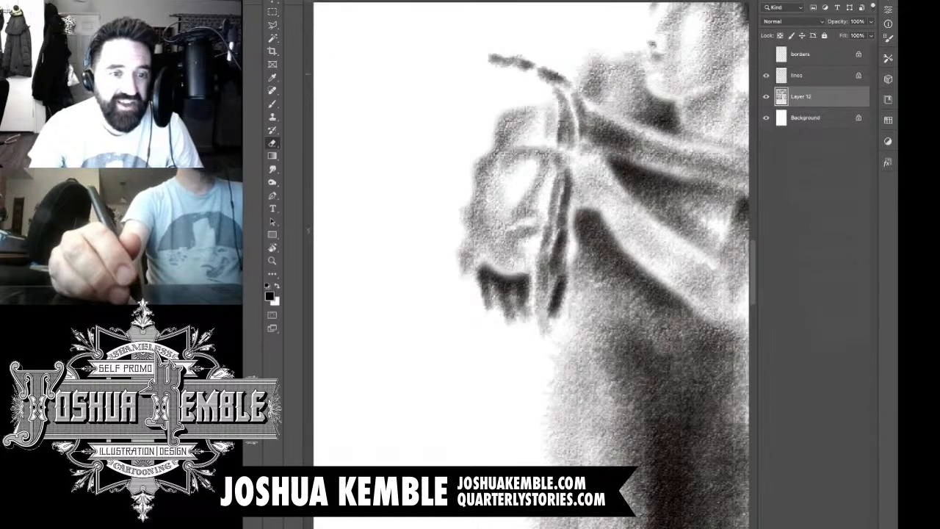
# Step: Deepen the brush tone on the seated woman's cheek and jaw, toning down the highlight below her eye
pyautogui.moveTo(527, 220)
pyautogui.mouseDown()
pyautogui.moveTo(517, 214)
pyautogui.moveTo(507, 226)
pyautogui.moveTo(510, 245)
pyautogui.moveTo(507, 212)
pyautogui.moveTo(504, 253)
pyautogui.moveTo(491, 220)
pyautogui.moveTo(500, 194)
pyautogui.moveTo(532, 194)
pyautogui.moveTo(549, 178)
pyautogui.moveTo(538, 156)
pyautogui.moveTo(514, 154)
pyautogui.moveTo(521, 149)
pyautogui.moveTo(492, 175)
pyautogui.moveTo(512, 176)
pyautogui.moveTo(524, 203)
pyautogui.moveTo(554, 156)
pyautogui.moveTo(533, 186)
pyautogui.moveTo(502, 189)
pyautogui.moveTo(485, 257)
pyautogui.mouseUp()
pyautogui.press('b')
pyautogui.moveTo(507, 203); pyautogui.dragTo(486, 269)
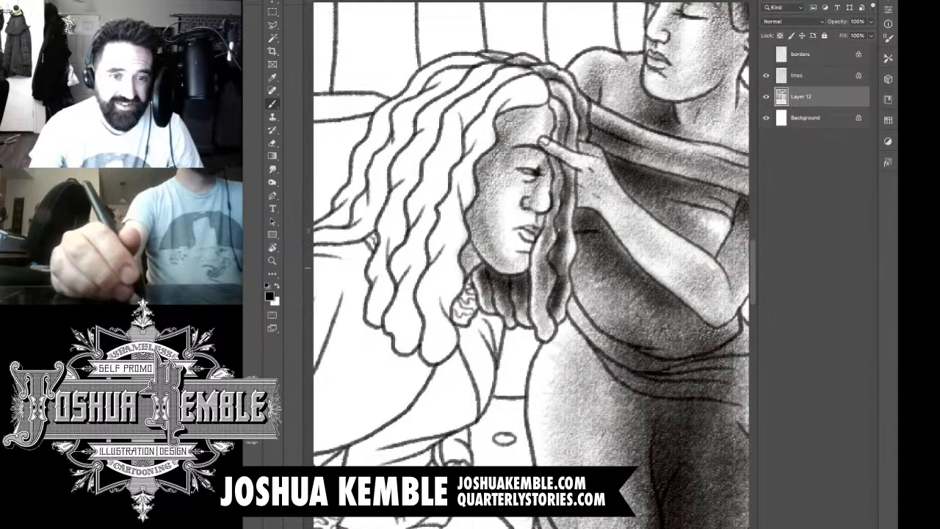
pyautogui.moveTo(528, 217)
pyautogui.mouseDown()
pyautogui.moveTo(507, 244)
pyautogui.moveTo(508, 265)
pyautogui.moveTo(472, 263)
pyautogui.mouseUp()
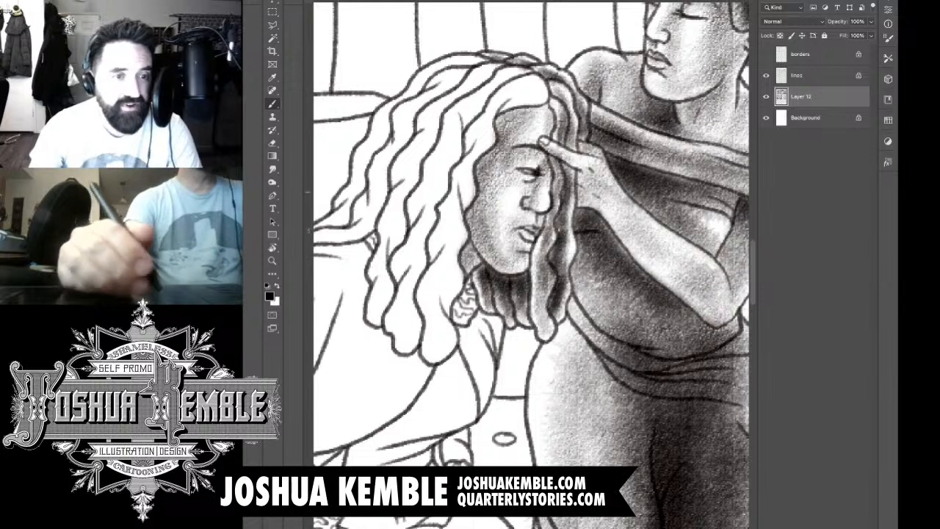
pyautogui.moveTo(485, 193); pyautogui.dragTo(556, 216)
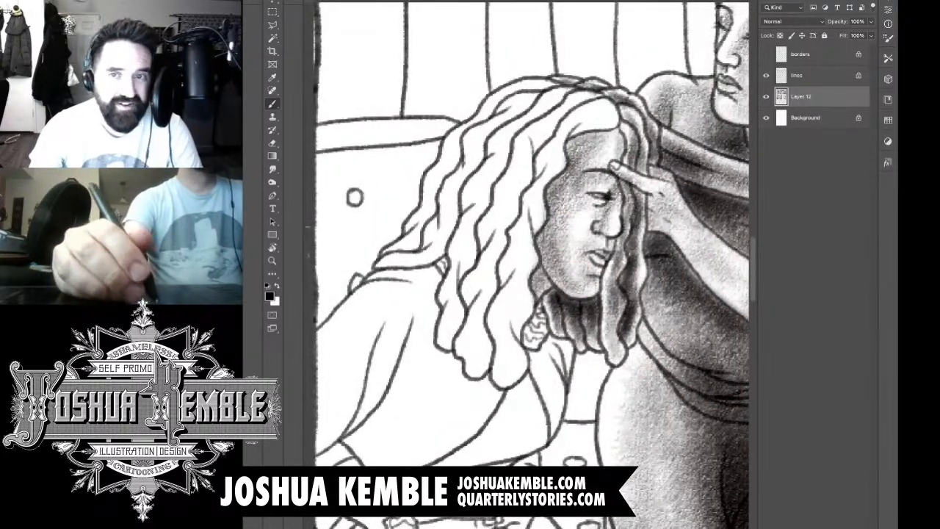
# Step: Shade the outermost lock at the back of the seated woman's hair, from her shoulder up to the crown
pyautogui.moveTo(418, 237)
pyautogui.mouseDown()
pyautogui.moveTo(403, 254)
pyautogui.moveTo(419, 233)
pyautogui.moveTo(410, 234)
pyautogui.mouseUp()
pyautogui.moveTo(441, 183)
pyautogui.mouseDown()
pyautogui.moveTo(425, 221)
pyautogui.moveTo(426, 208)
pyautogui.mouseUp()
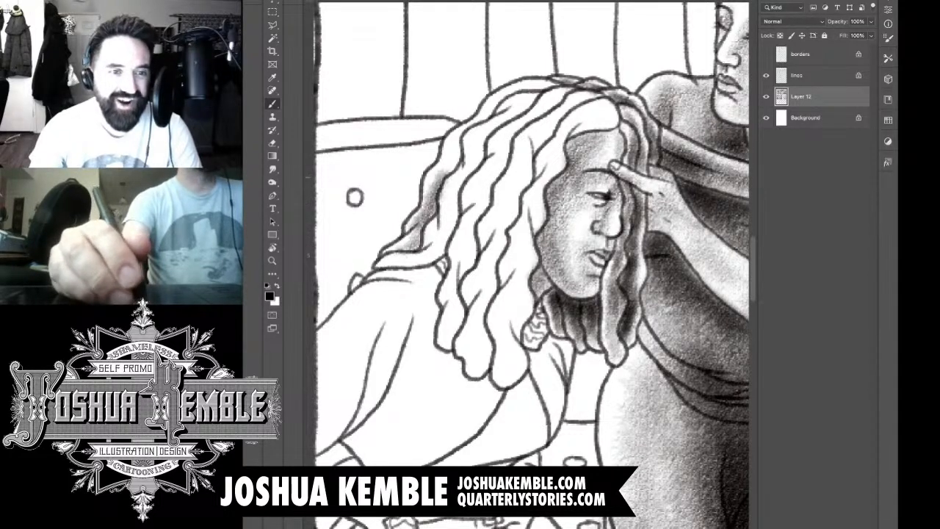
pyautogui.moveTo(460, 150); pyautogui.dragTo(433, 181)
pyautogui.moveTo(469, 131); pyautogui.dragTo(449, 163)
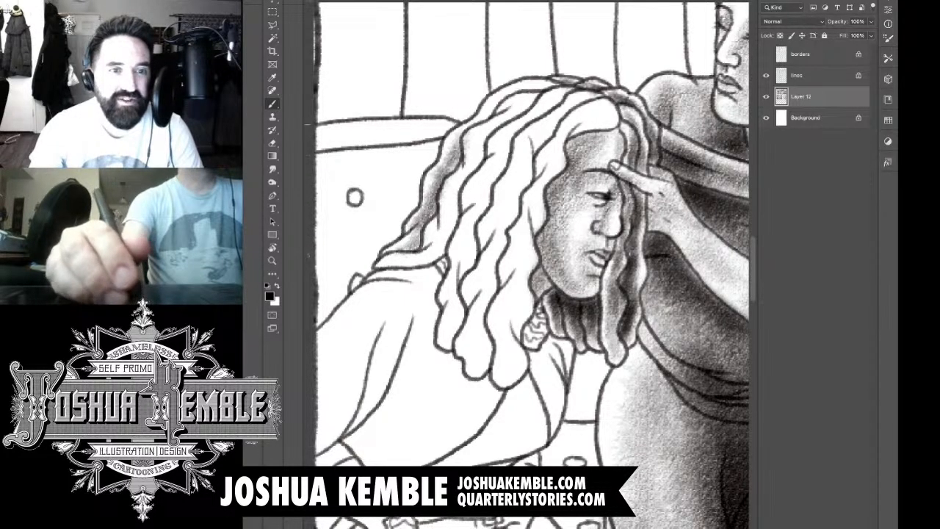
pyautogui.moveTo(504, 107)
pyautogui.mouseDown()
pyautogui.moveTo(467, 131)
pyautogui.moveTo(482, 122)
pyautogui.mouseUp()
pyautogui.moveTo(518, 88); pyautogui.dragTo(489, 105)
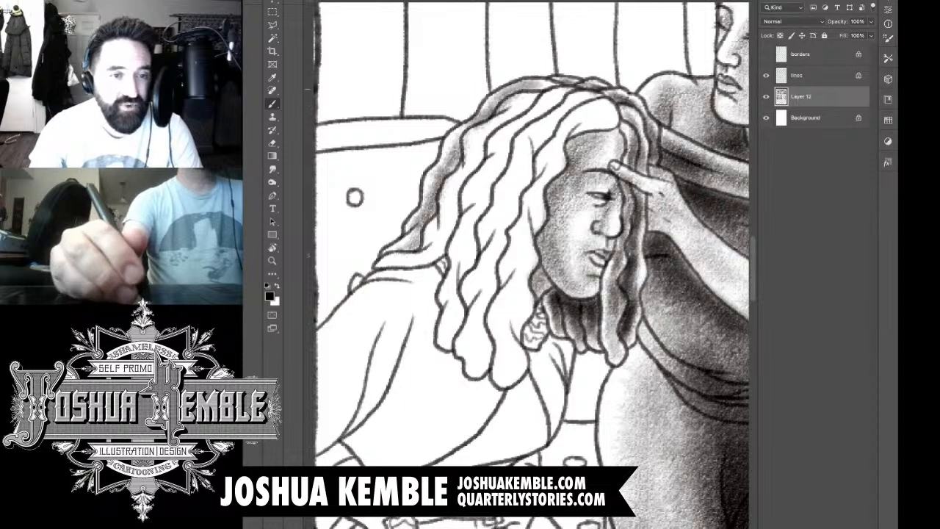
pyautogui.moveTo(549, 87); pyautogui.dragTo(484, 116)
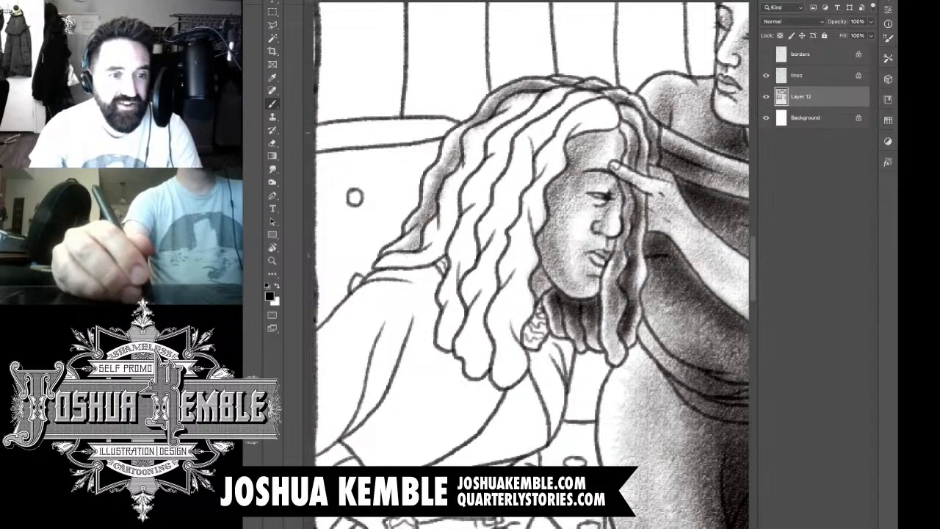
# Step: Shade the lower locks resting on the seated woman's shoulder and darken the back of her hair beside them
pyautogui.moveTo(418, 255)
pyautogui.mouseDown()
pyautogui.moveTo(380, 266)
pyautogui.moveTo(389, 269)
pyautogui.mouseUp()
pyautogui.moveTo(459, 228)
pyautogui.mouseDown()
pyautogui.moveTo(409, 266)
pyautogui.moveTo(428, 257)
pyautogui.moveTo(425, 248)
pyautogui.mouseUp()
pyautogui.moveTo(464, 204); pyautogui.dragTo(429, 242)
pyautogui.moveTo(464, 191); pyautogui.dragTo(443, 239)
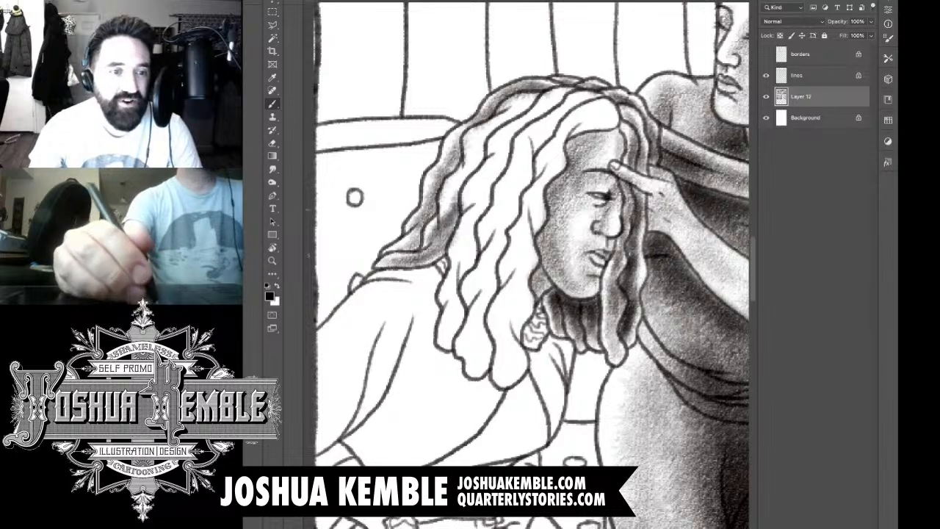
pyautogui.moveTo(463, 179)
pyautogui.mouseDown()
pyautogui.moveTo(443, 227)
pyautogui.moveTo(464, 176)
pyautogui.moveTo(400, 257)
pyautogui.moveTo(416, 250)
pyautogui.mouseUp()
pyautogui.moveTo(460, 152); pyautogui.dragTo(447, 173)
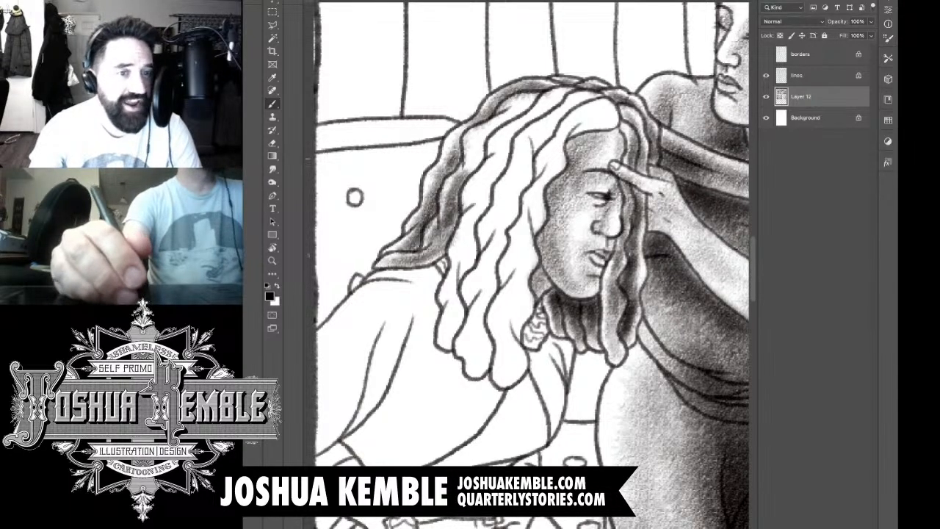
# Step: Shade the upper part of the next locks inward, from the crown down the back of the seated woman's head
pyautogui.moveTo(491, 129); pyautogui.dragTo(456, 182)
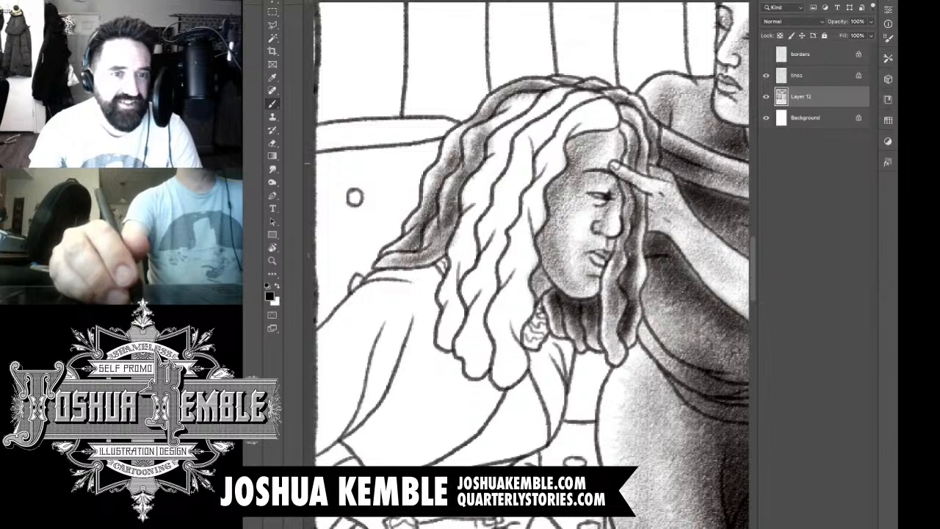
pyautogui.moveTo(487, 154); pyautogui.dragTo(450, 187)
pyautogui.moveTo(491, 124); pyautogui.dragTo(471, 158)
pyautogui.moveTo(524, 108)
pyautogui.mouseDown()
pyautogui.moveTo(486, 136)
pyautogui.moveTo(475, 173)
pyautogui.moveTo(504, 116)
pyautogui.mouseUp()
pyautogui.moveTo(545, 83); pyautogui.dragTo(516, 100)
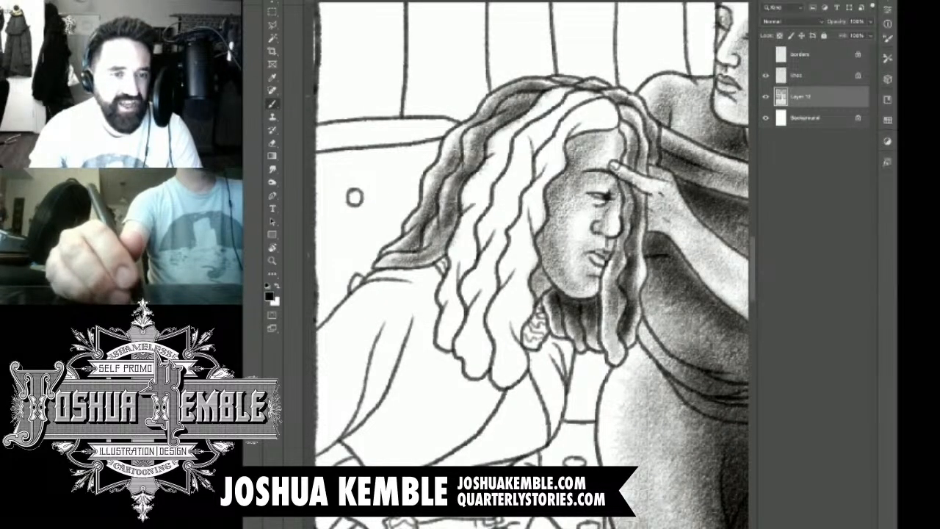
pyautogui.moveTo(572, 91)
pyautogui.mouseDown()
pyautogui.moveTo(494, 154)
pyautogui.moveTo(489, 185)
pyautogui.moveTo(471, 207)
pyautogui.mouseUp()
pyautogui.moveTo(501, 163); pyautogui.dragTo(475, 210)
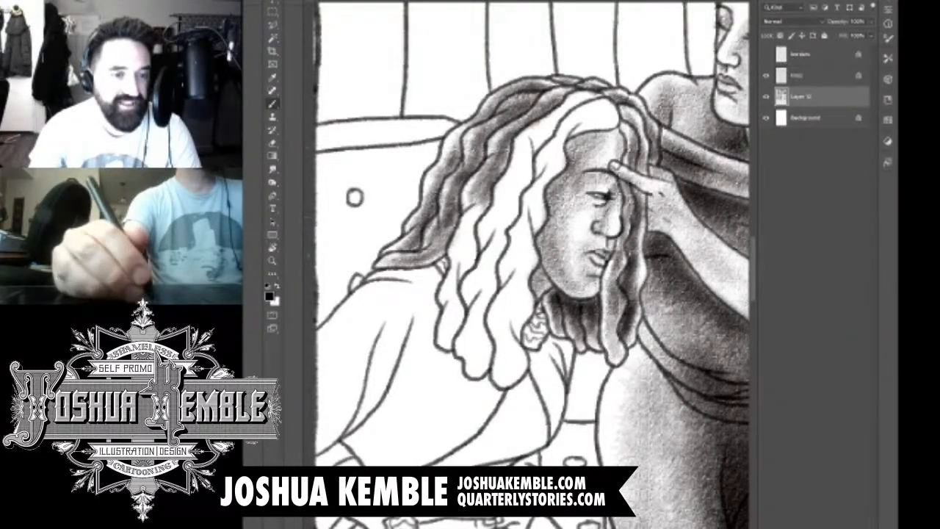
# Step: Continue the tone down the hanging lock beside the seated woman's shoulder to its tip
pyautogui.moveTo(510, 142); pyautogui.dragTo(469, 232)
pyautogui.moveTo(488, 193); pyautogui.dragTo(463, 246)
pyautogui.moveTo(481, 213); pyautogui.dragTo(448, 294)
pyautogui.moveTo(464, 260)
pyautogui.mouseDown()
pyautogui.moveTo(446, 304)
pyautogui.moveTo(445, 348)
pyautogui.mouseUp()
pyautogui.moveTo(465, 296); pyautogui.dragTo(440, 348)
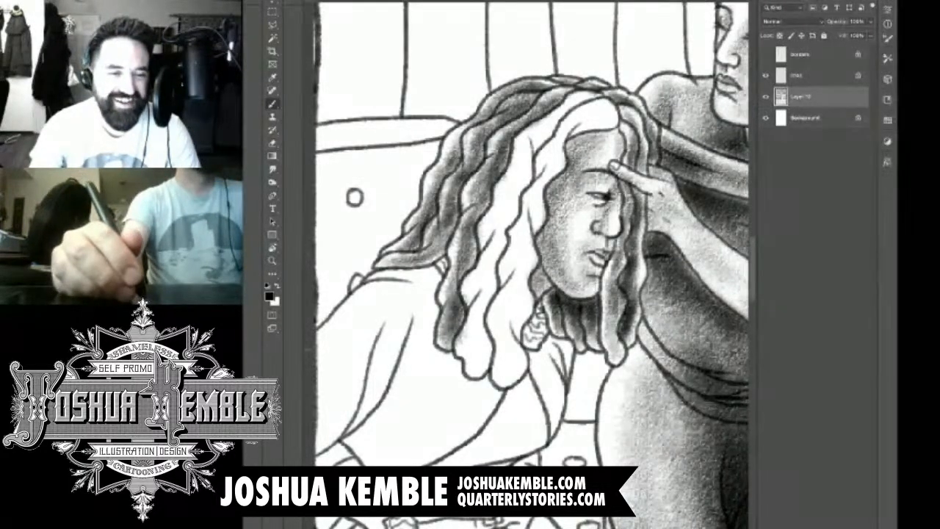
# Step: Shade the lower half of the long middle lock, working from its tip upward with a lighter centre
pyautogui.moveTo(489, 331); pyautogui.dragTo(475, 371)
pyautogui.moveTo(485, 304); pyautogui.dragTo(460, 354)
pyautogui.moveTo(491, 332); pyautogui.dragTo(481, 362)
pyautogui.moveTo(489, 316); pyautogui.dragTo(476, 339)
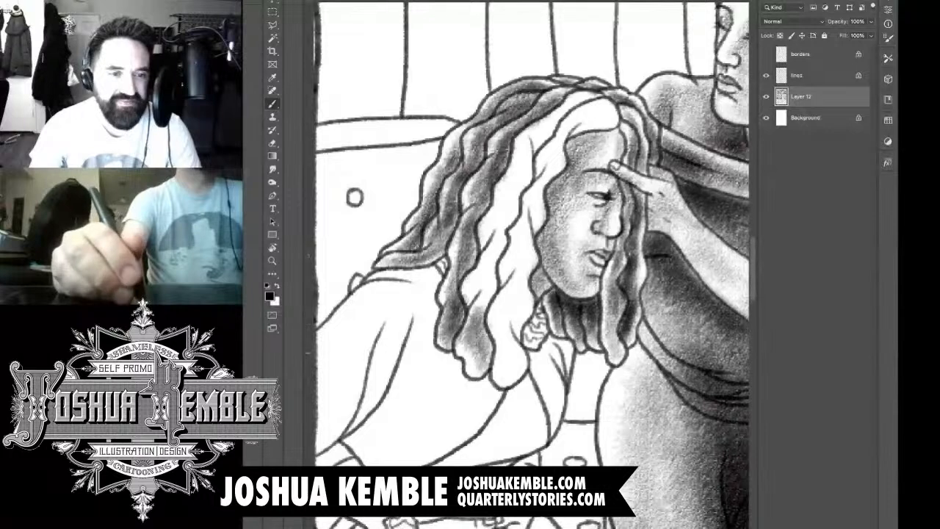
pyautogui.moveTo(497, 284); pyautogui.dragTo(473, 354)
pyautogui.moveTo(496, 263); pyautogui.dragTo(465, 320)
pyautogui.moveTo(510, 231); pyautogui.dragTo(473, 296)
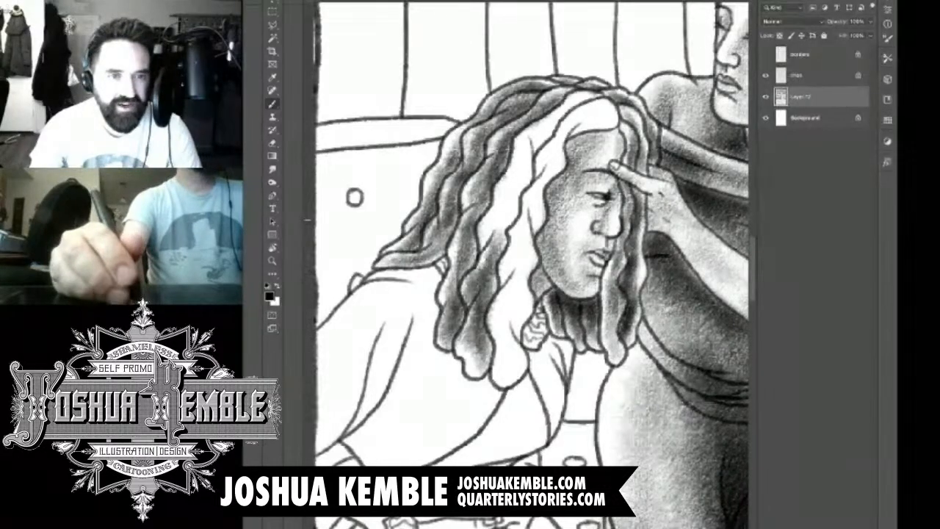
# Step: Shade the upper half of the middle lock up to the seated woman's parting and darken its edge
pyautogui.moveTo(507, 205); pyautogui.dragTo(483, 263)
pyautogui.moveTo(523, 174)
pyautogui.mouseDown()
pyautogui.moveTo(487, 242)
pyautogui.moveTo(500, 220)
pyautogui.mouseUp()
pyautogui.moveTo(532, 139)
pyautogui.mouseDown()
pyautogui.moveTo(497, 203)
pyautogui.moveTo(520, 185)
pyautogui.mouseUp()
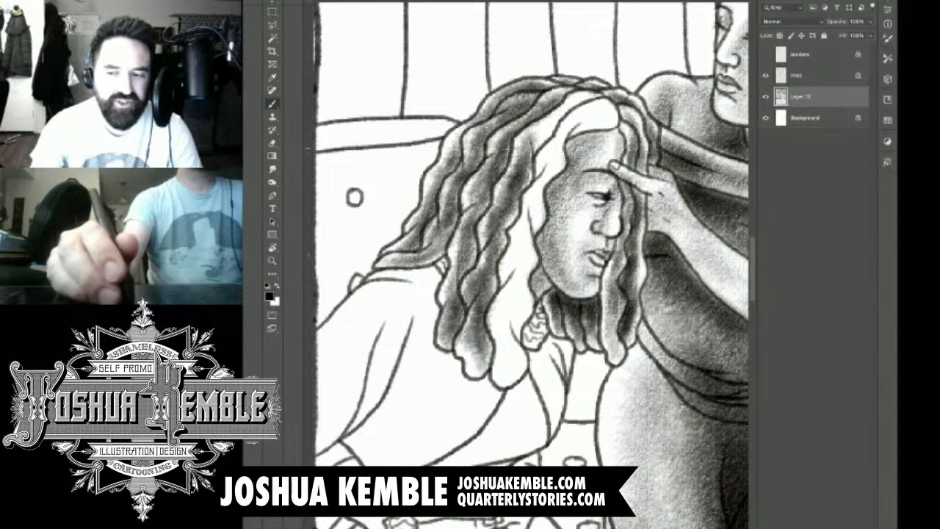
pyautogui.moveTo(565, 114); pyautogui.dragTo(518, 157)
pyautogui.moveTo(595, 91)
pyautogui.mouseDown()
pyautogui.moveTo(532, 141)
pyautogui.moveTo(564, 105)
pyautogui.moveTo(547, 121)
pyautogui.moveTo(487, 300)
pyautogui.mouseUp()
# Step: Darken the middle locks from their tips back up to the crown to deepen the shadows between strands
pyautogui.moveTo(500, 266)
pyautogui.mouseDown()
pyautogui.moveTo(467, 352)
pyautogui.moveTo(479, 374)
pyautogui.mouseUp()
pyautogui.moveTo(486, 343); pyautogui.dragTo(474, 376)
pyautogui.moveTo(464, 295); pyautogui.dragTo(451, 331)
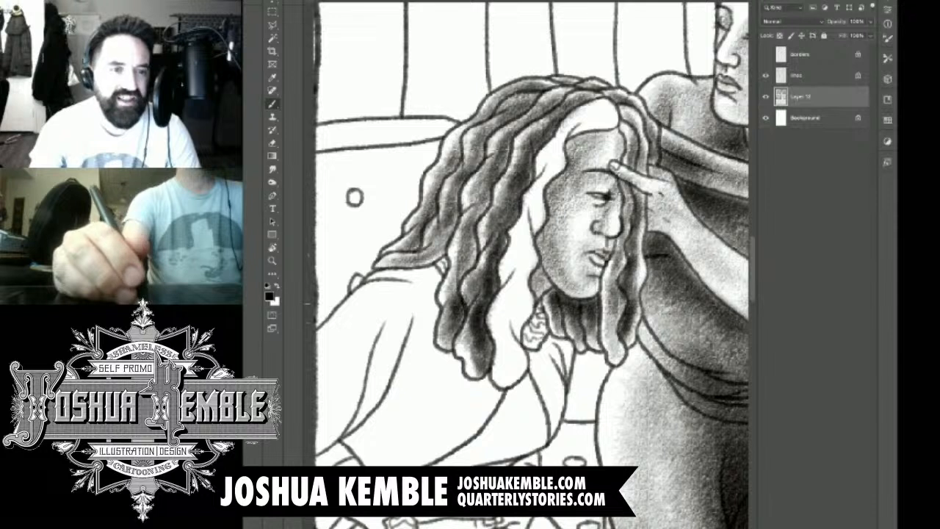
pyautogui.moveTo(480, 230)
pyautogui.mouseDown()
pyautogui.moveTo(451, 304)
pyautogui.moveTo(464, 257)
pyautogui.mouseUp()
pyautogui.moveTo(491, 194)
pyautogui.mouseDown()
pyautogui.moveTo(452, 263)
pyautogui.moveTo(477, 204)
pyautogui.moveTo(465, 213)
pyautogui.mouseUp()
pyautogui.moveTo(519, 140)
pyautogui.mouseDown()
pyautogui.moveTo(494, 178)
pyautogui.moveTo(491, 163)
pyautogui.mouseUp()
pyautogui.moveTo(560, 100); pyautogui.dragTo(504, 139)
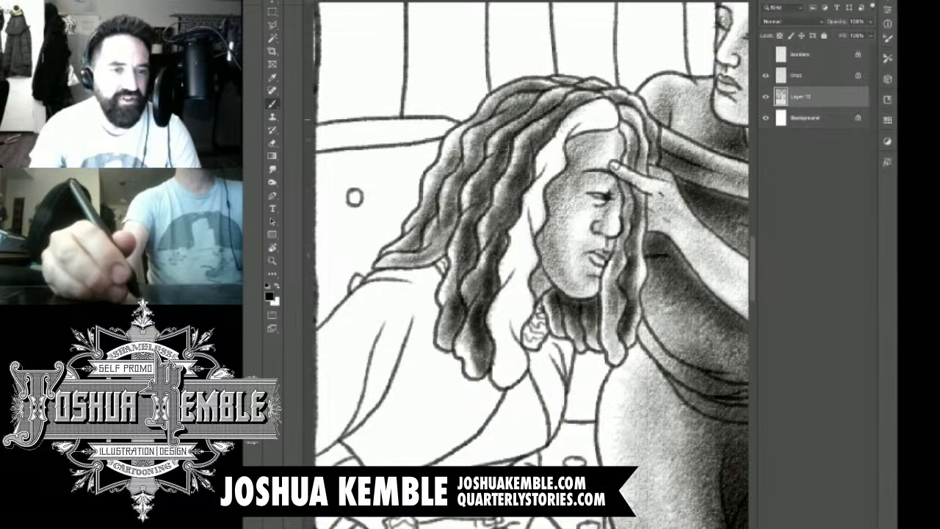
# Step: Deepen the back locks and shade the lower half of the front lock hanging beside the seated woman's jaw
pyautogui.moveTo(523, 109)
pyautogui.mouseDown()
pyautogui.moveTo(471, 154)
pyautogui.moveTo(438, 257)
pyautogui.mouseUp()
pyautogui.moveTo(514, 297)
pyautogui.mouseDown()
pyautogui.moveTo(497, 339)
pyautogui.moveTo(497, 381)
pyautogui.mouseUp()
pyautogui.moveTo(514, 330)
pyautogui.mouseDown()
pyautogui.moveTo(497, 352)
pyautogui.moveTo(501, 379)
pyautogui.mouseUp()
pyautogui.moveTo(522, 301); pyautogui.dragTo(509, 339)
pyautogui.moveTo(534, 273); pyautogui.dragTo(513, 327)
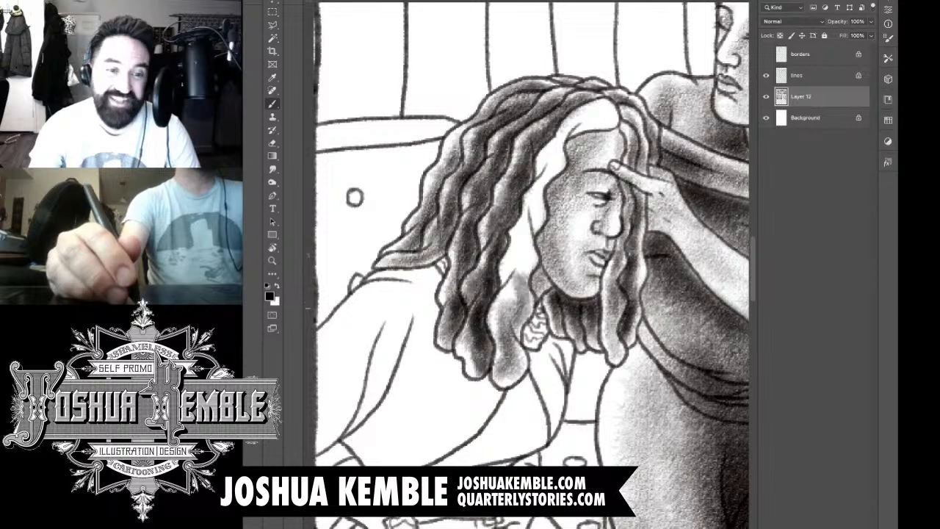
pyautogui.moveTo(528, 248)
pyautogui.mouseDown()
pyautogui.moveTo(504, 315)
pyautogui.moveTo(502, 305)
pyautogui.mouseUp()
pyautogui.moveTo(529, 226); pyautogui.dragTo(520, 278)
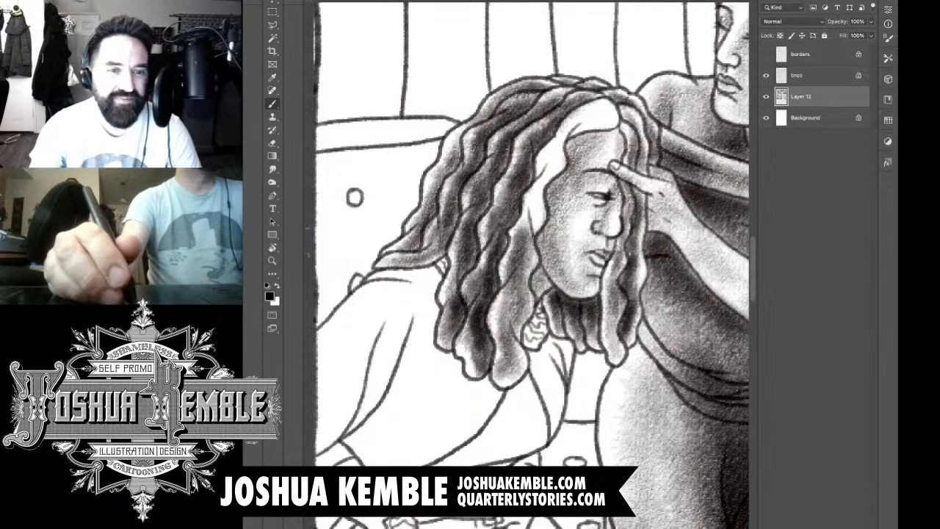
# Step: Shade the front lock beside the seated woman's face upward from the cheek and across the hair above her forehead
pyautogui.moveTo(541, 194); pyautogui.dragTo(521, 236)
pyautogui.moveTo(546, 185); pyautogui.dragTo(529, 228)
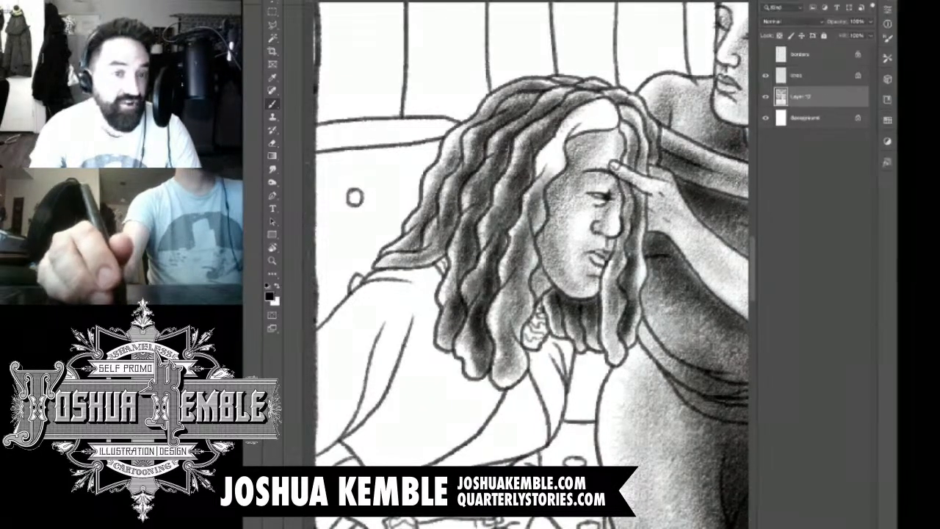
pyautogui.moveTo(557, 147); pyautogui.dragTo(537, 182)
pyautogui.moveTo(561, 145); pyautogui.dragTo(543, 185)
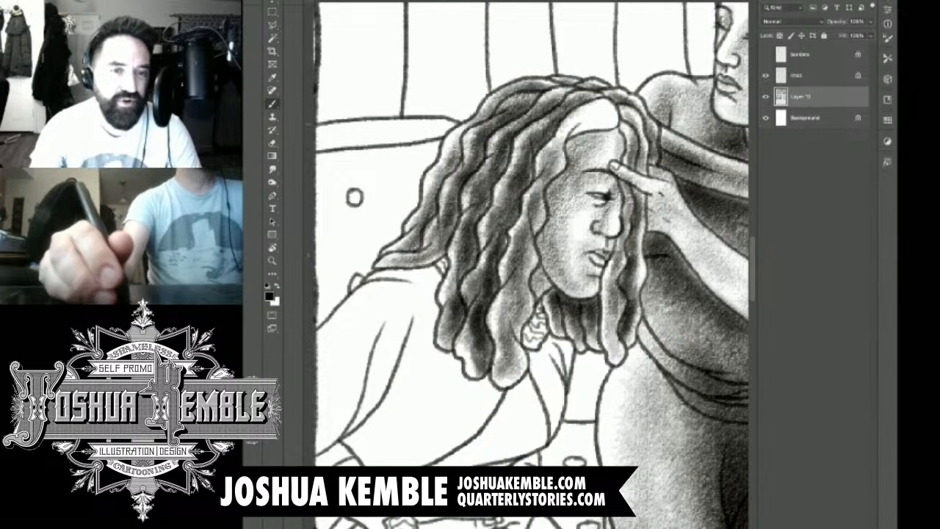
pyautogui.moveTo(609, 103)
pyautogui.mouseDown()
pyautogui.moveTo(560, 141)
pyautogui.moveTo(573, 134)
pyautogui.moveTo(566, 128)
pyautogui.mouseUp()
pyautogui.moveTo(580, 95)
pyautogui.mouseDown()
pyautogui.moveTo(538, 140)
pyautogui.moveTo(502, 286)
pyautogui.mouseUp()
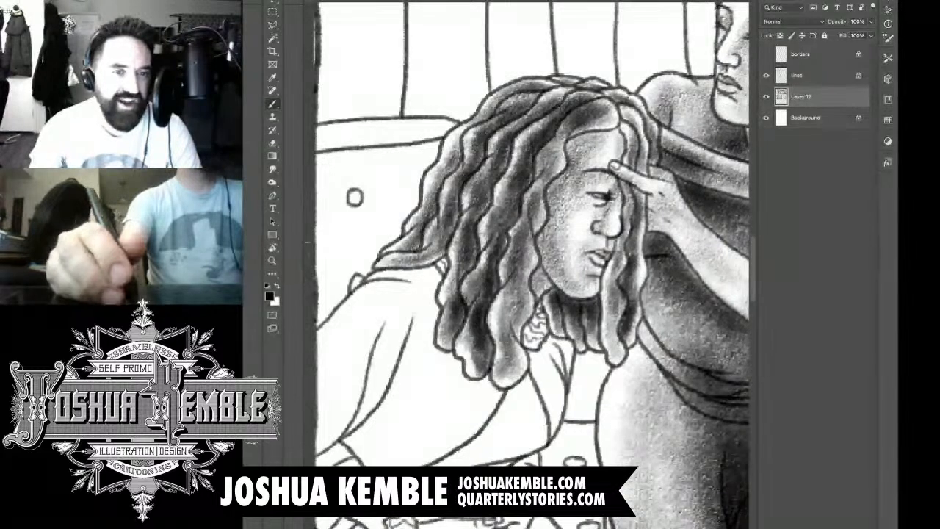
# Step: Add a second, darker pass of tone over the middle locks, along their lengths behind the front lock
pyautogui.moveTo(513, 229); pyautogui.dragTo(491, 313)
pyautogui.moveTo(504, 259); pyautogui.dragTo(489, 328)
pyautogui.moveTo(492, 293); pyautogui.dragTo(477, 346)
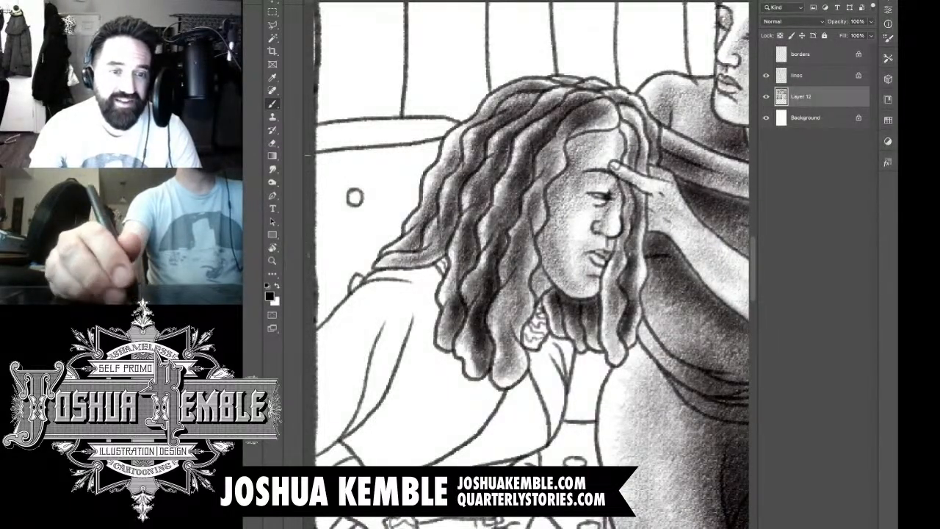
pyautogui.moveTo(544, 122); pyautogui.dragTo(478, 237)
pyautogui.moveTo(500, 191); pyautogui.dragTo(466, 283)
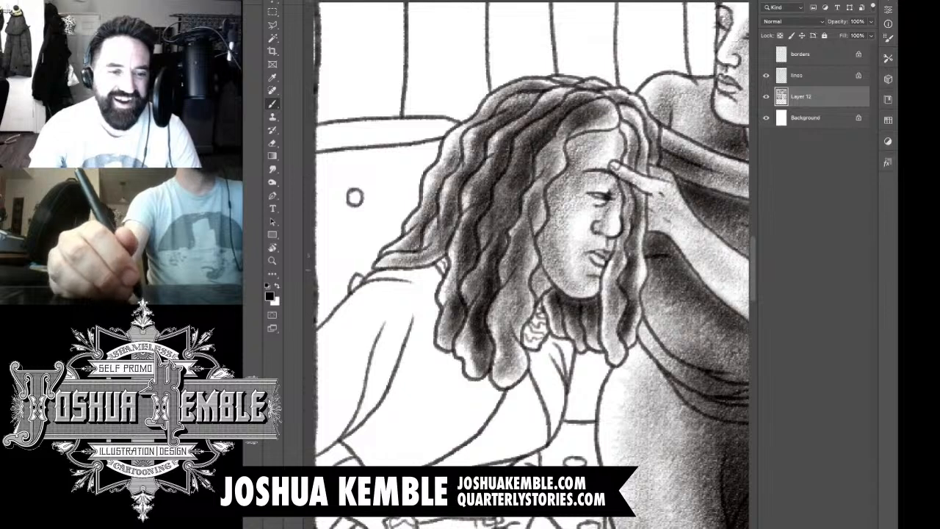
# Step: Darken the front lock below the cheek and the tips of the neighbouring locks
pyautogui.moveTo(526, 225); pyautogui.dragTo(504, 290)
pyautogui.moveTo(526, 254); pyautogui.dragTo(492, 328)
pyautogui.moveTo(516, 298); pyautogui.dragTo(489, 354)
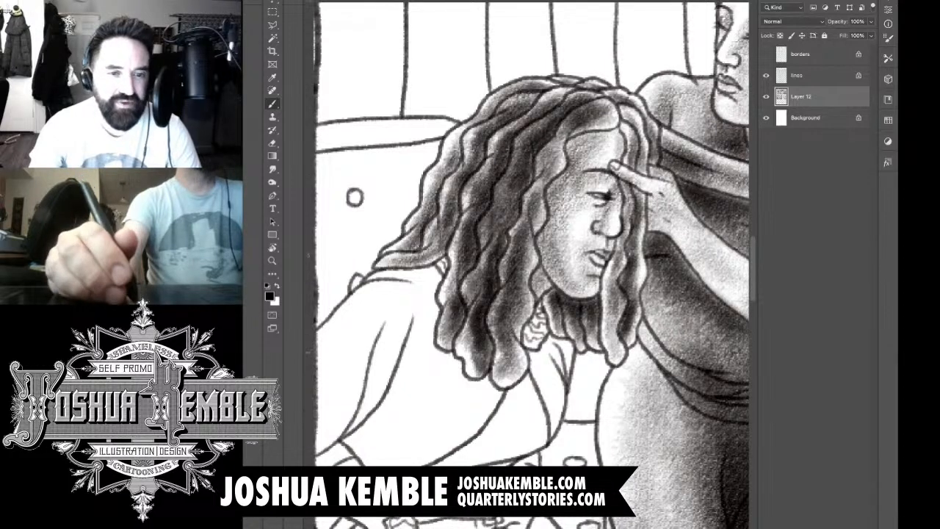
pyautogui.moveTo(516, 325); pyautogui.dragTo(497, 375)
pyautogui.moveTo(521, 296)
pyautogui.mouseDown()
pyautogui.moveTo(502, 367)
pyautogui.moveTo(511, 304)
pyautogui.mouseUp()
pyautogui.moveTo(526, 272); pyautogui.dragTo(512, 282)
pyautogui.moveTo(479, 342); pyautogui.dragTo(461, 358)
pyautogui.moveTo(492, 301); pyautogui.dragTo(461, 382)
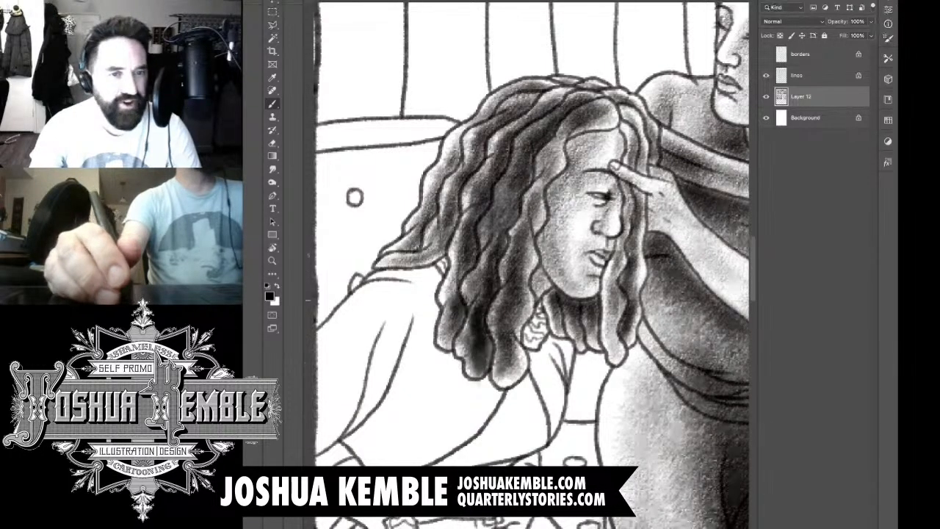
# Step: Deepen the hair tone along the seated woman's face and forehead and on the locks beyond her chin
pyautogui.moveTo(549, 158); pyautogui.dragTo(524, 213)
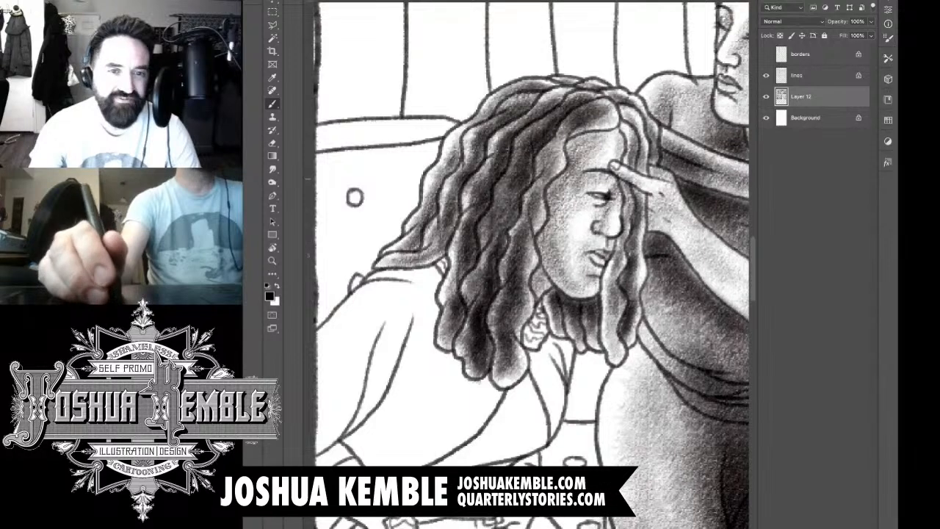
pyautogui.moveTo(572, 138); pyautogui.dragTo(533, 187)
pyautogui.moveTo(601, 107)
pyautogui.mouseDown()
pyautogui.moveTo(560, 139)
pyautogui.moveTo(592, 128)
pyautogui.moveTo(634, 141)
pyautogui.moveTo(652, 182)
pyautogui.moveTo(620, 269)
pyautogui.mouseUp()
pyautogui.moveTo(637, 238); pyautogui.dragTo(591, 316)
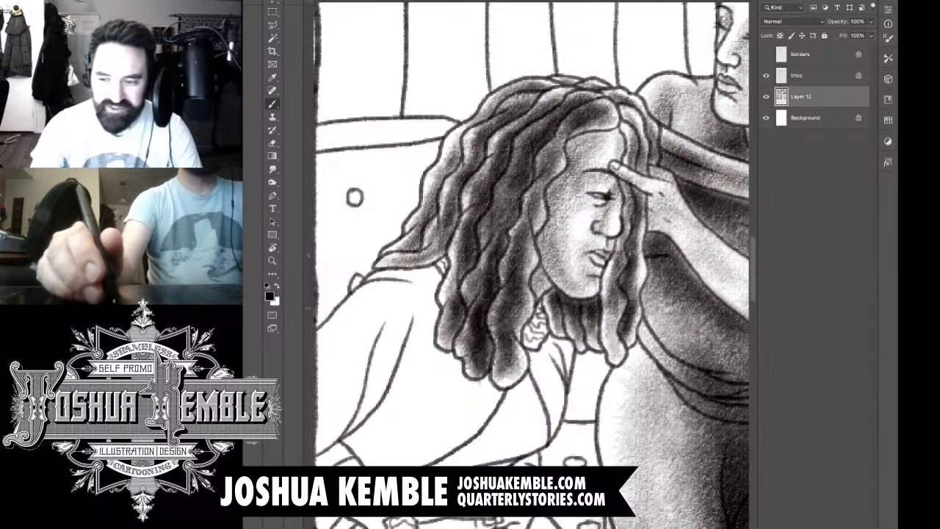
pyautogui.moveTo(617, 279); pyautogui.dragTo(602, 304)
pyautogui.moveTo(632, 249); pyautogui.dragTo(605, 286)
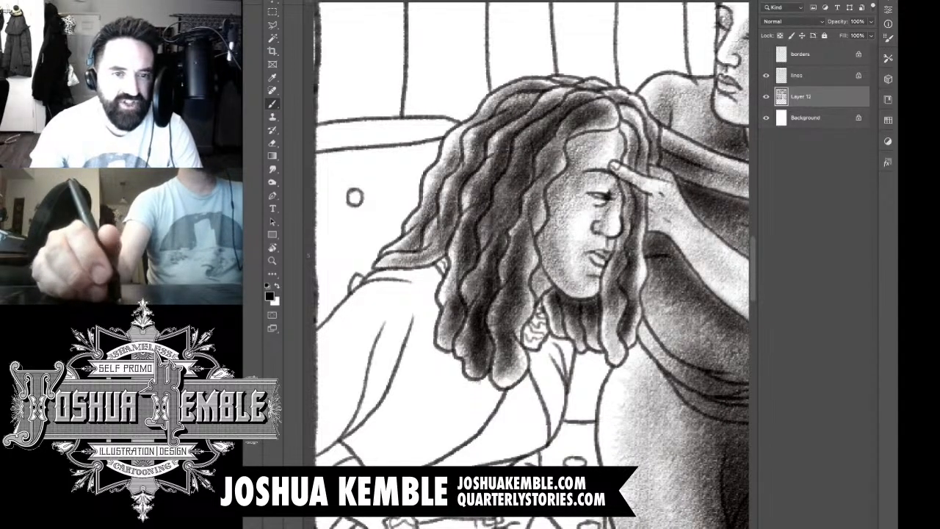
# Step: Create a new layer above the merged shading layer for further toning of the seated woman
pyautogui.hotkey('ctrl', 'shift', 'alt', 'n')
pyautogui.moveTo(611, 173); pyautogui.dragTo(614, 181)
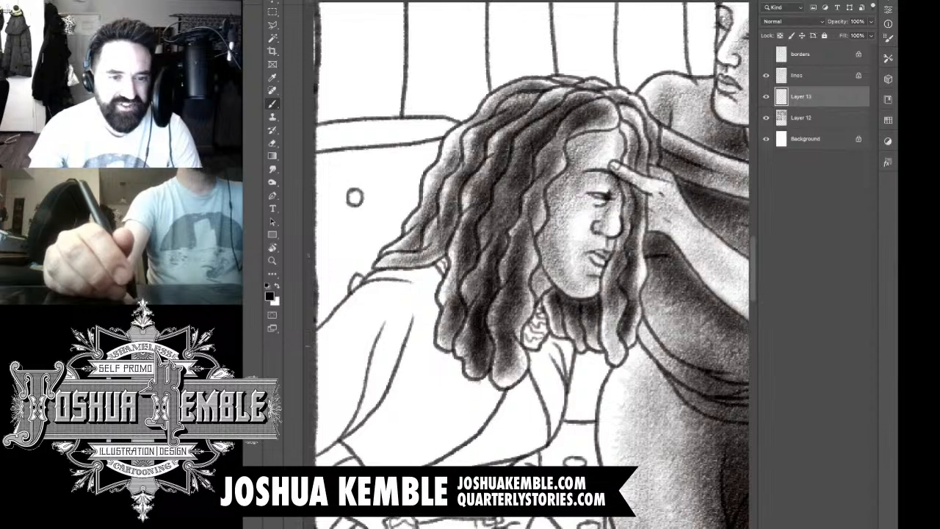
pyautogui.moveTo(541, 308)
pyautogui.mouseDown()
pyautogui.moveTo(534, 344)
pyautogui.moveTo(599, 215)
pyautogui.mouseUp()
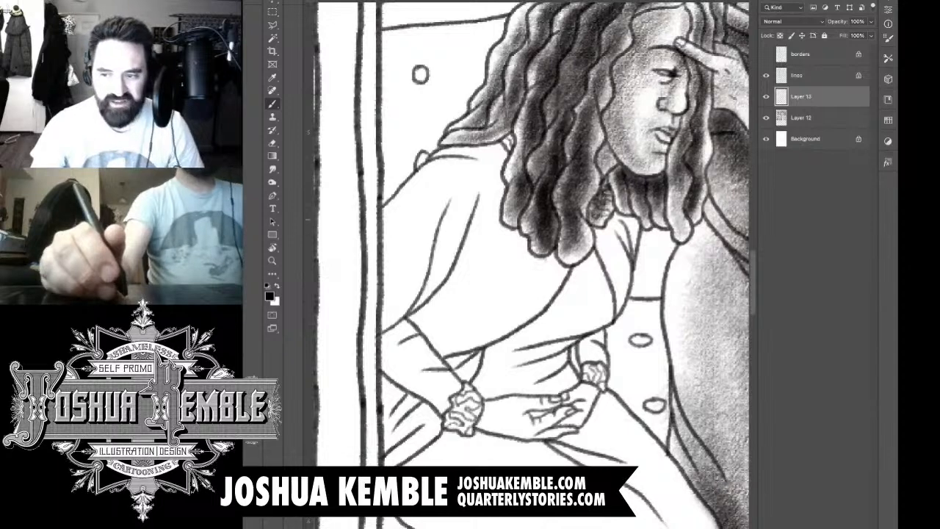
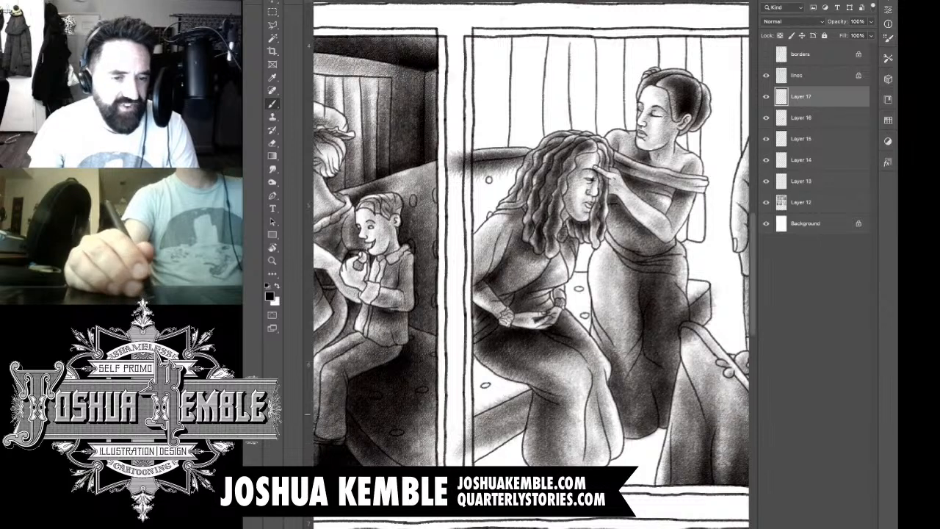
# Step: Shade the front face of the bench below the seated woman and erase the shading that spills past its edges and the panel border
pyautogui.moveTo(460, 430); pyautogui.dragTo(529, 402)
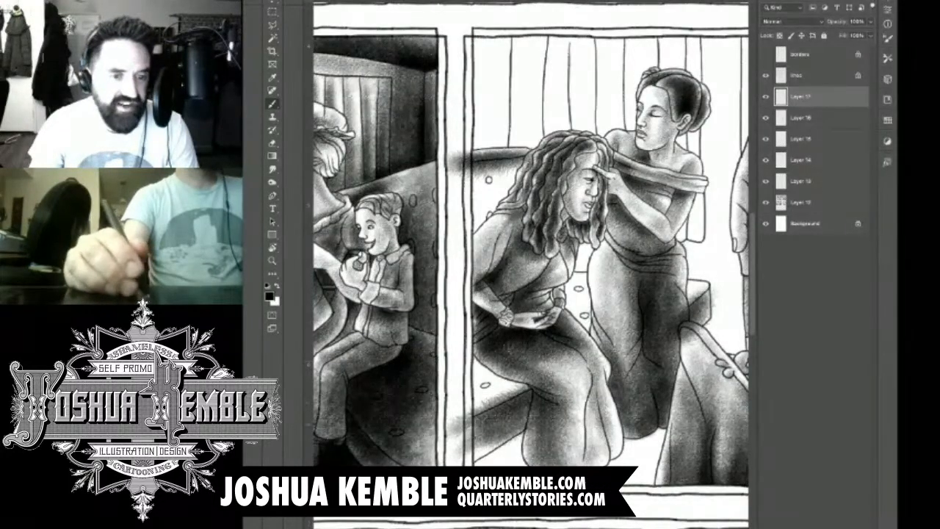
pyautogui.moveTo(457, 448)
pyautogui.mouseDown()
pyautogui.moveTo(523, 405)
pyautogui.moveTo(482, 435)
pyautogui.moveTo(559, 398)
pyautogui.mouseUp()
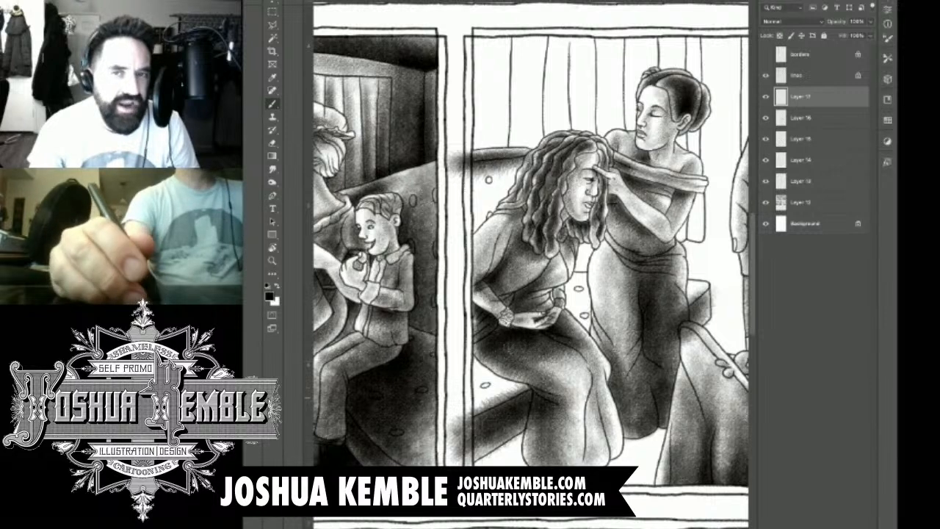
pyautogui.press('e')
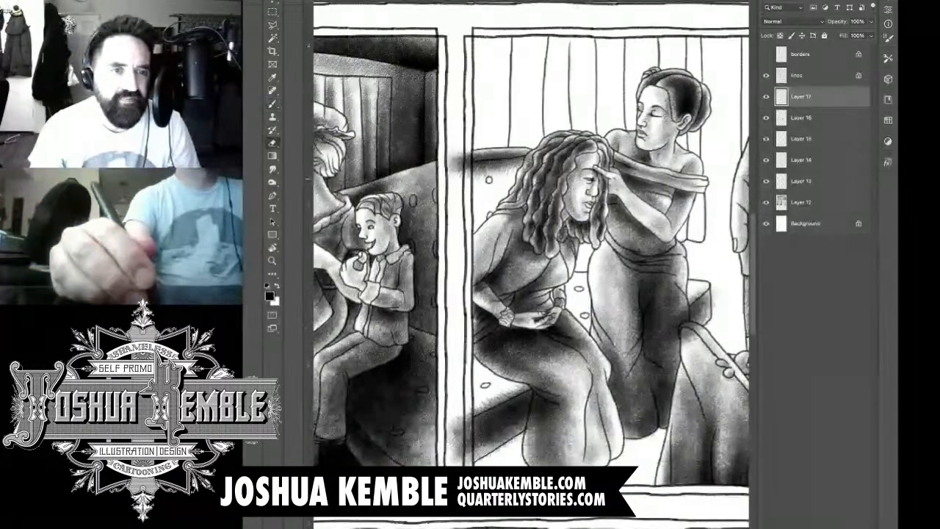
pyautogui.moveTo(463, 150)
pyautogui.mouseDown()
pyautogui.moveTo(470, 175)
pyautogui.moveTo(452, 157)
pyautogui.moveTo(449, 166)
pyautogui.moveTo(523, 162)
pyautogui.moveTo(478, 175)
pyautogui.mouseUp()
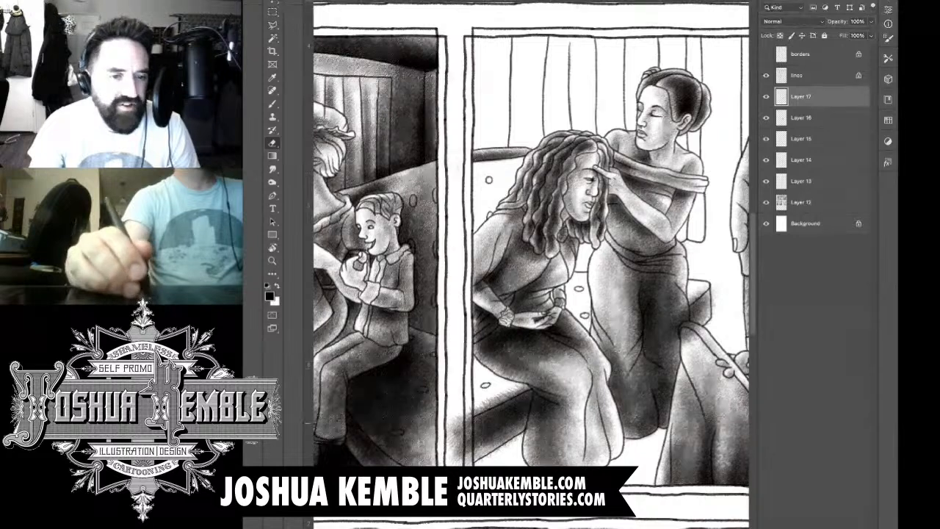
pyautogui.moveTo(483, 403)
pyautogui.mouseDown()
pyautogui.moveTo(534, 384)
pyautogui.moveTo(543, 394)
pyautogui.moveTo(534, 420)
pyautogui.moveTo(533, 391)
pyautogui.moveTo(532, 428)
pyautogui.mouseUp()
pyautogui.moveTo(559, 396); pyautogui.dragTo(557, 405)
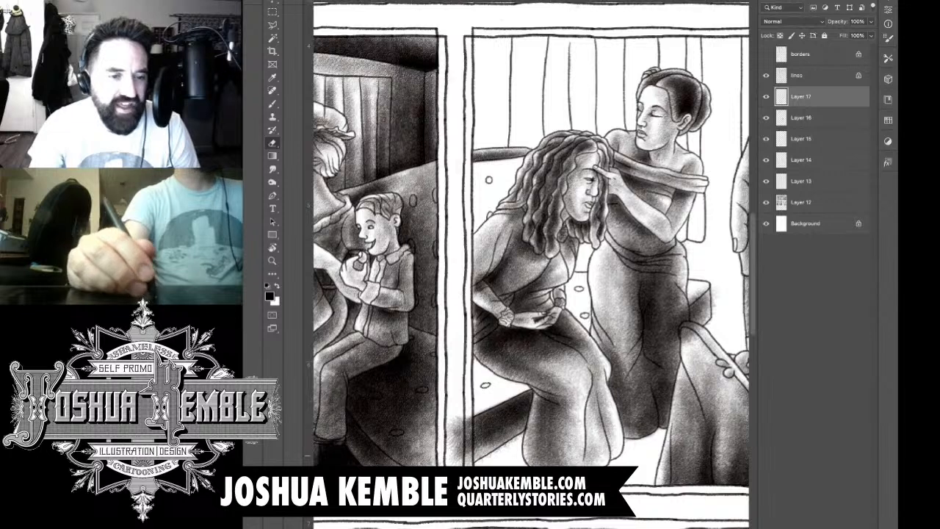
pyautogui.moveTo(456, 463)
pyautogui.mouseDown()
pyautogui.moveTo(468, 419)
pyautogui.moveTo(473, 464)
pyautogui.mouseUp()
pyautogui.moveTo(455, 418)
pyautogui.mouseDown()
pyautogui.moveTo(451, 461)
pyautogui.moveTo(449, 426)
pyautogui.mouseUp()
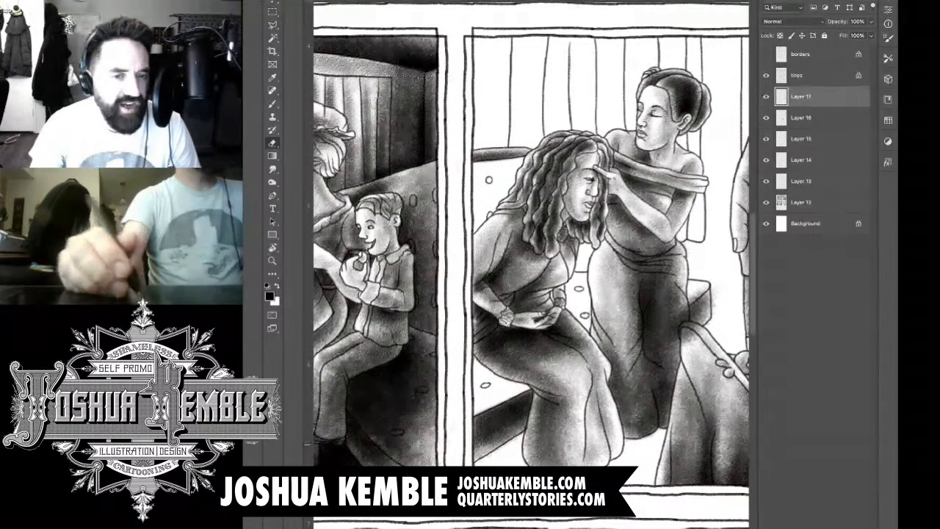
pyautogui.moveTo(536, 293); pyautogui.dragTo(476, 313)
pyautogui.moveTo(630, 354)
pyautogui.mouseDown()
pyautogui.moveTo(625, 361)
pyautogui.moveTo(639, 347)
pyautogui.moveTo(623, 341)
pyautogui.moveTo(630, 330)
pyautogui.moveTo(614, 366)
pyautogui.mouseUp()
pyautogui.moveTo(650, 310)
pyautogui.mouseDown()
pyautogui.moveTo(635, 325)
pyautogui.moveTo(646, 345)
pyautogui.moveTo(659, 337)
pyautogui.mouseUp()
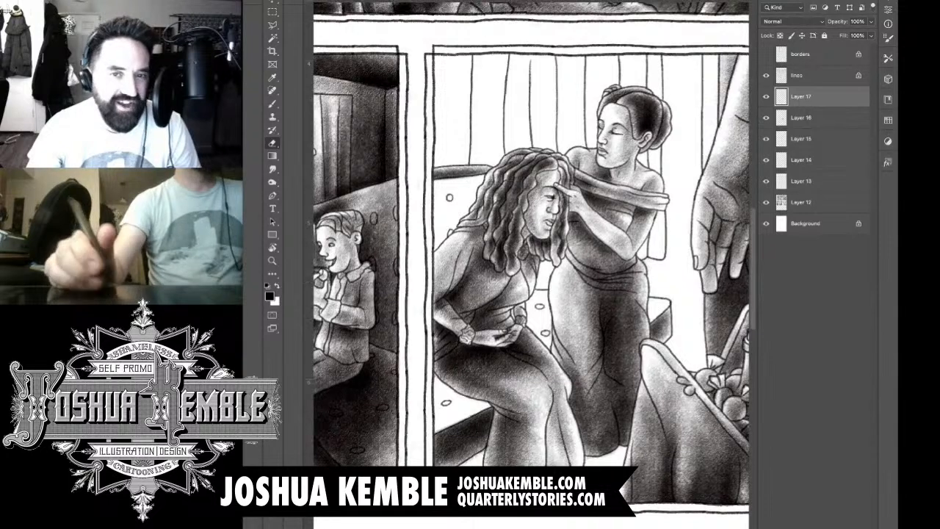
# Step: On a new layer, shade the bench backrest behind the seated woman and erase the overspill above it and across the panel gutter
pyautogui.hotkey('ctrl', 'alt', 'shift', 'n')
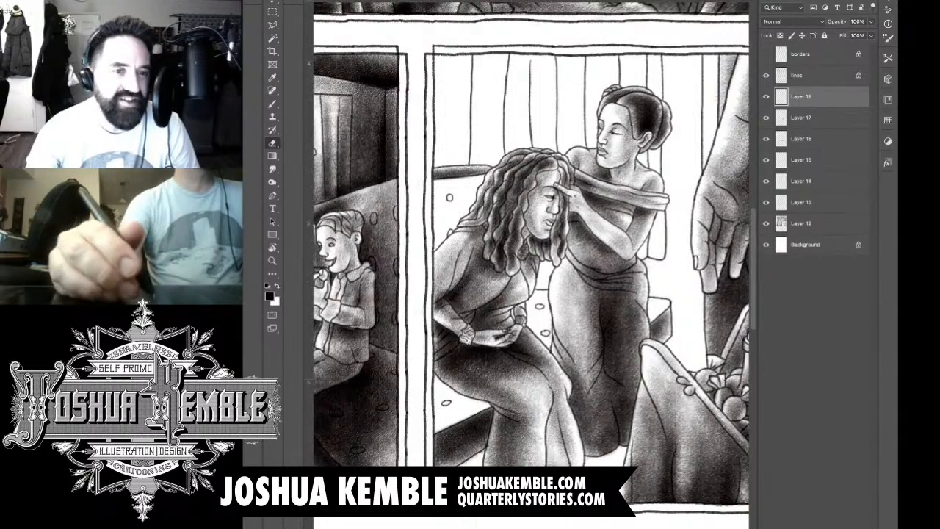
pyautogui.press('b')
pyautogui.moveTo(434, 193)
pyautogui.mouseDown()
pyautogui.moveTo(435, 220)
pyautogui.moveTo(463, 178)
pyautogui.moveTo(445, 234)
pyautogui.moveTo(477, 162)
pyautogui.moveTo(454, 234)
pyautogui.moveTo(441, 249)
pyautogui.moveTo(471, 188)
pyautogui.moveTo(439, 232)
pyautogui.moveTo(459, 184)
pyautogui.moveTo(430, 242)
pyautogui.moveTo(452, 187)
pyautogui.moveTo(411, 250)
pyautogui.moveTo(429, 198)
pyautogui.moveTo(479, 204)
pyautogui.moveTo(487, 184)
pyautogui.moveTo(501, 190)
pyautogui.mouseUp()
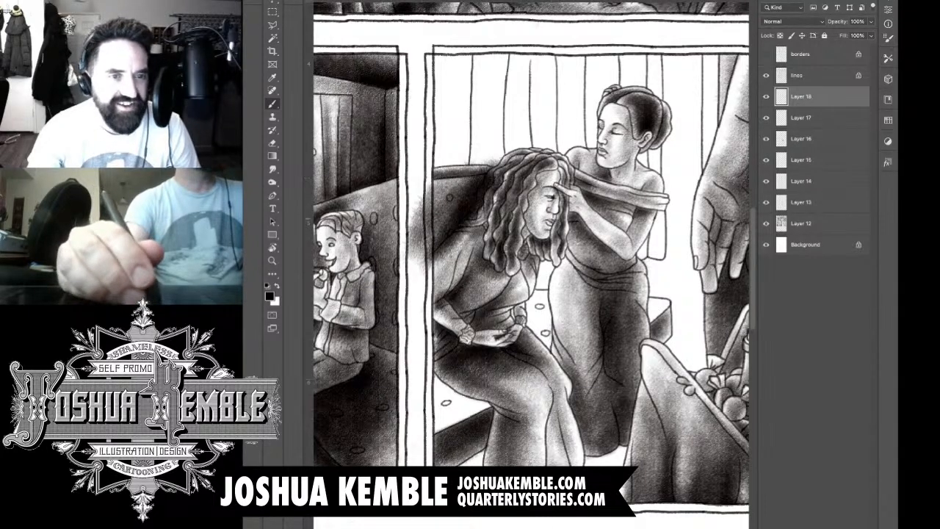
pyautogui.press('e')
pyautogui.moveTo(463, 161); pyautogui.dragTo(496, 159)
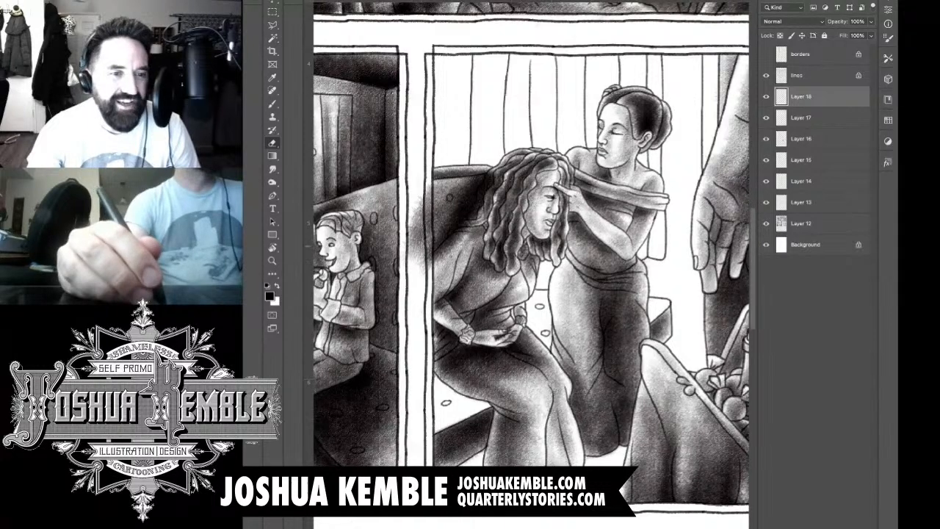
pyautogui.moveTo(416, 207)
pyautogui.mouseDown()
pyautogui.moveTo(426, 192)
pyautogui.moveTo(429, 264)
pyautogui.moveTo(410, 239)
pyautogui.mouseUp()
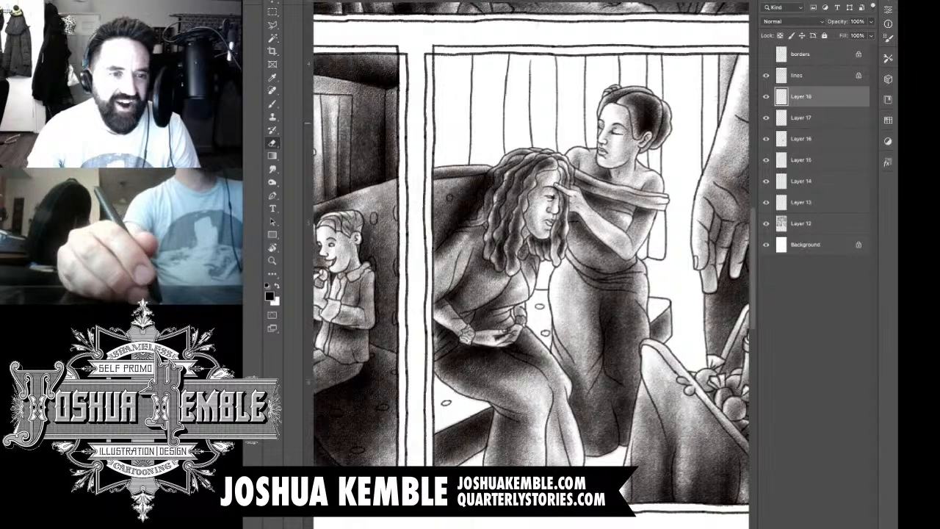
# Step: Try reducing the backrest shading layer's opacity to 55% and undo the change
pyautogui.moveTo(838, 22); pyautogui.dragTo(818, 22)
pyautogui.moveTo(439, 255)
pyautogui.mouseDown()
pyautogui.moveTo(473, 215)
pyautogui.moveTo(442, 261)
pyautogui.mouseUp()
pyautogui.moveTo(476, 216)
pyautogui.mouseDown()
pyautogui.moveTo(486, 176)
pyautogui.moveTo(483, 192)
pyautogui.moveTo(497, 188)
pyautogui.mouseUp()
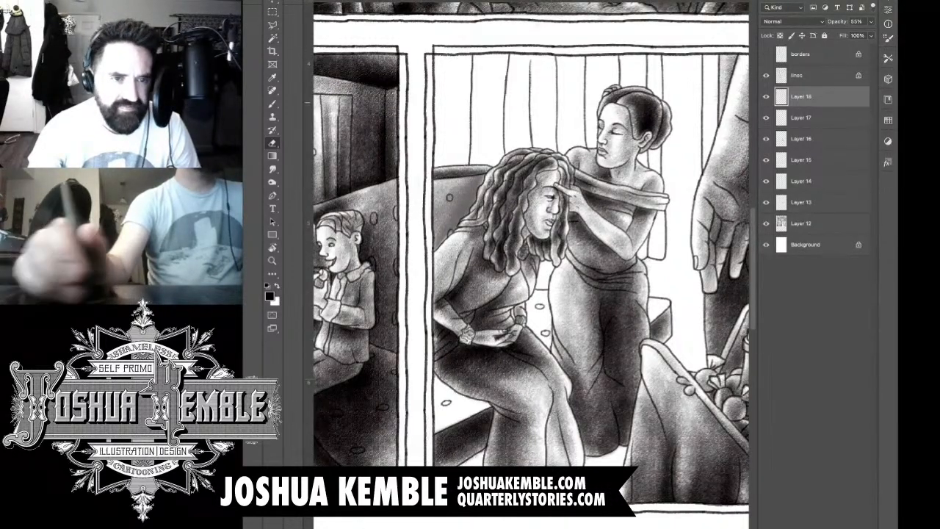
pyautogui.press('super+z')
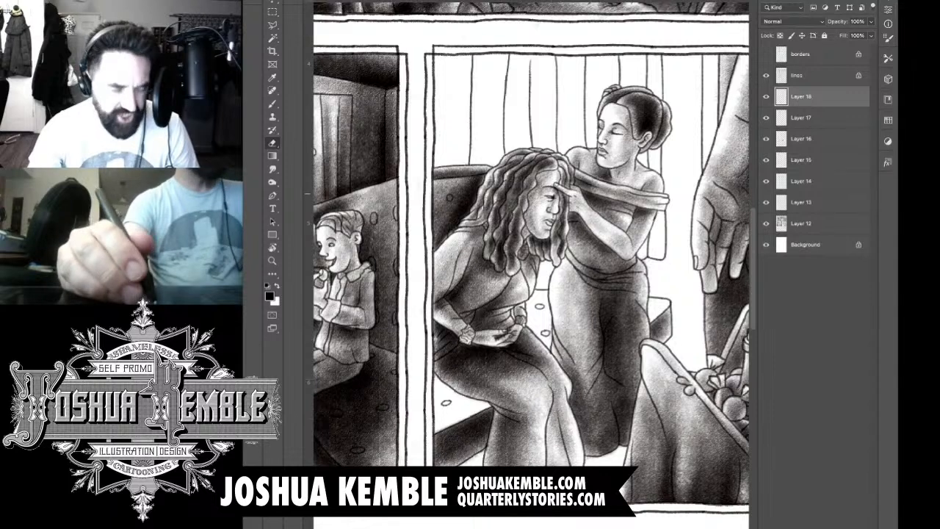
# Step: Deepen the backrest shading beside the seated woman's hair and compare the drawing with that layer hidden and shown
pyautogui.press('b')
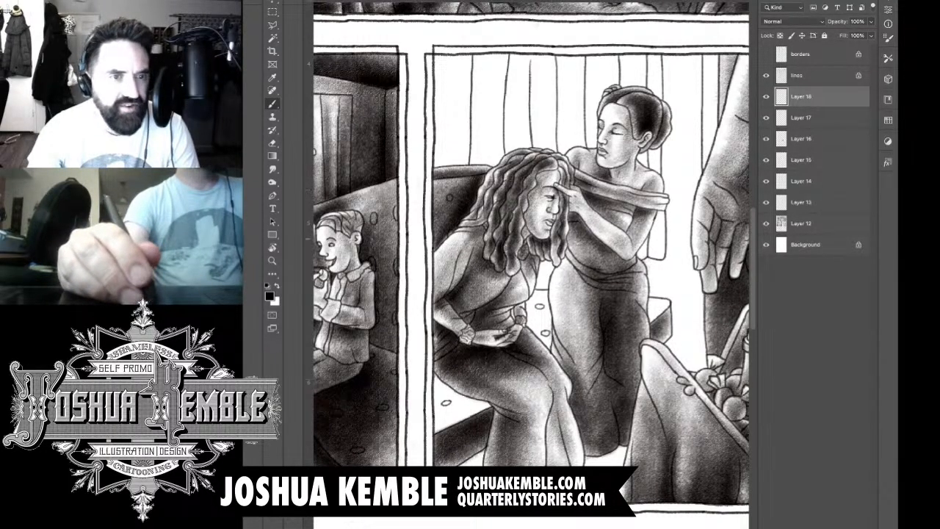
pyautogui.moveTo(442, 243); pyautogui.dragTo(490, 172)
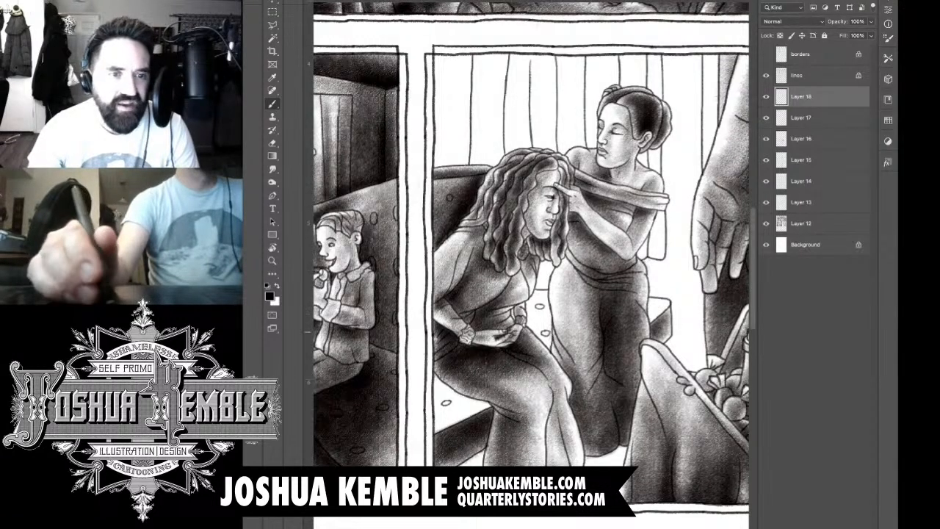
pyautogui.click(767, 96)
pyautogui.click(766, 96)
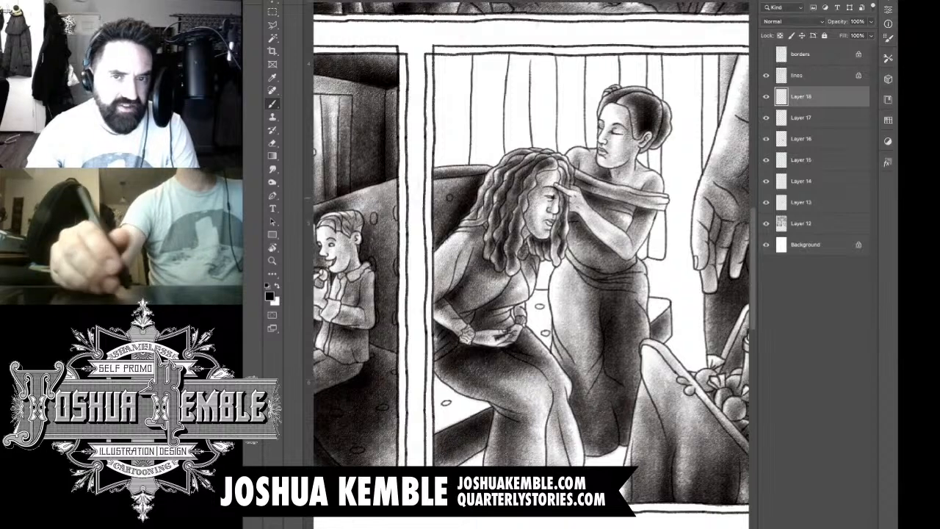
# Step: On a new layer, shade the bench between the two women and its end behind the standing woman
pyautogui.hotkey('ctrl', 'alt', 'shift', 'n')
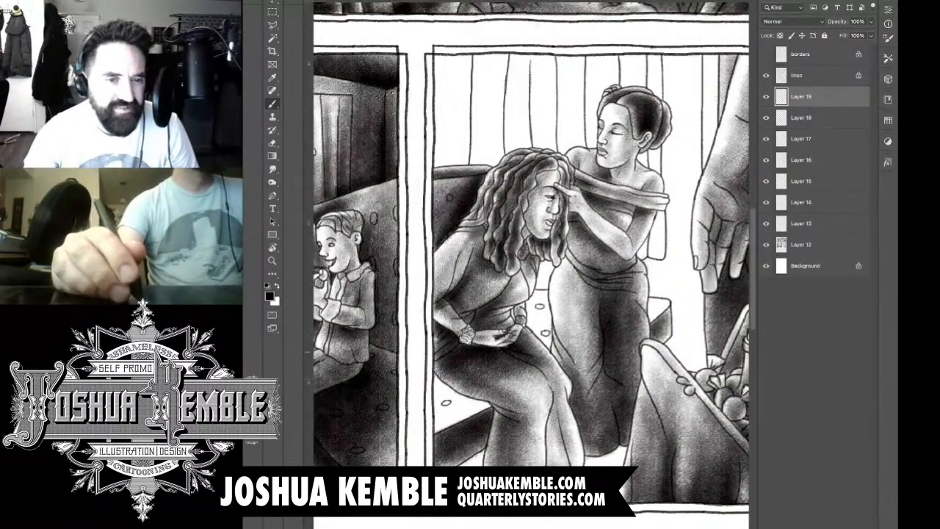
pyautogui.moveTo(509, 324)
pyautogui.mouseDown()
pyautogui.moveTo(526, 300)
pyautogui.moveTo(514, 325)
pyautogui.moveTo(524, 307)
pyautogui.moveTo(551, 358)
pyautogui.moveTo(547, 324)
pyautogui.moveTo(518, 321)
pyautogui.mouseUp()
pyautogui.moveTo(658, 309)
pyautogui.mouseDown()
pyautogui.moveTo(651, 329)
pyautogui.moveTo(649, 307)
pyautogui.moveTo(651, 332)
pyautogui.moveTo(590, 356)
pyautogui.mouseUp()
pyautogui.moveTo(582, 320)
pyautogui.mouseDown()
pyautogui.moveTo(552, 354)
pyautogui.moveTo(560, 339)
pyautogui.moveTo(547, 328)
pyautogui.moveTo(534, 332)
pyautogui.mouseUp()
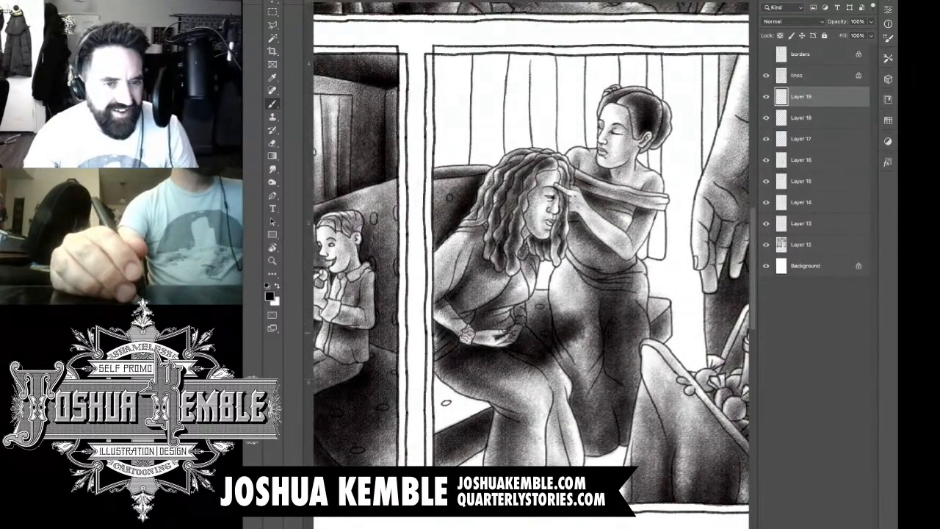
# Step: Erase the bench shading that spills over the seated woman's hands and skirt and the standing woman's dress
pyautogui.press('e')
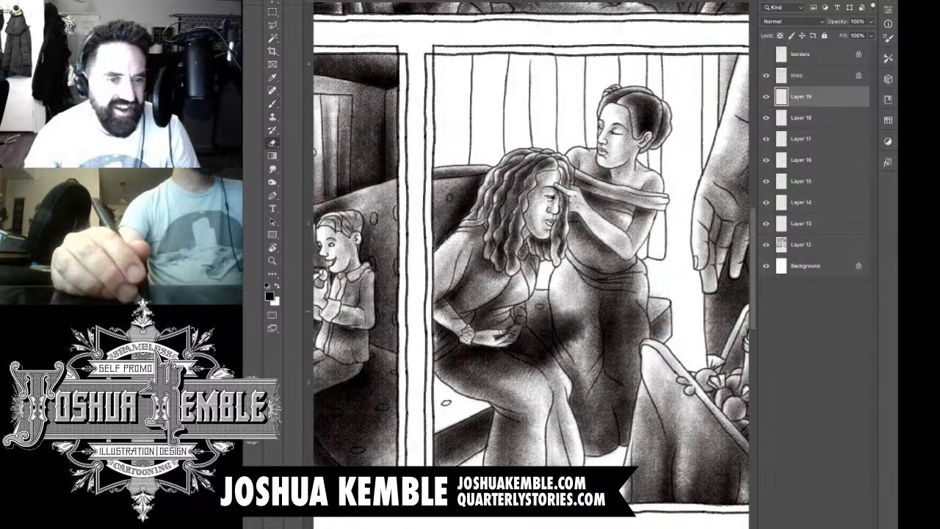
pyautogui.moveTo(521, 321)
pyautogui.mouseDown()
pyautogui.moveTo(504, 333)
pyautogui.moveTo(530, 338)
pyautogui.moveTo(556, 366)
pyautogui.mouseUp()
pyautogui.moveTo(516, 339)
pyautogui.mouseDown()
pyautogui.moveTo(544, 367)
pyautogui.moveTo(530, 377)
pyautogui.mouseUp()
pyautogui.moveTo(570, 313); pyautogui.dragTo(554, 346)
pyautogui.moveTo(559, 293)
pyautogui.mouseDown()
pyautogui.moveTo(553, 325)
pyautogui.moveTo(573, 347)
pyautogui.moveTo(561, 363)
pyautogui.mouseUp()
pyautogui.moveTo(552, 332)
pyautogui.mouseDown()
pyautogui.moveTo(560, 365)
pyautogui.moveTo(554, 356)
pyautogui.mouseUp()
pyautogui.moveTo(575, 307); pyautogui.dragTo(593, 353)
pyautogui.moveTo(634, 301)
pyautogui.mouseDown()
pyautogui.moveTo(632, 340)
pyautogui.moveTo(647, 336)
pyautogui.moveTo(645, 324)
pyautogui.mouseUp()
pyautogui.moveTo(651, 291); pyautogui.dragTo(656, 297)
pyautogui.moveTo(588, 294); pyautogui.dragTo(641, 258)
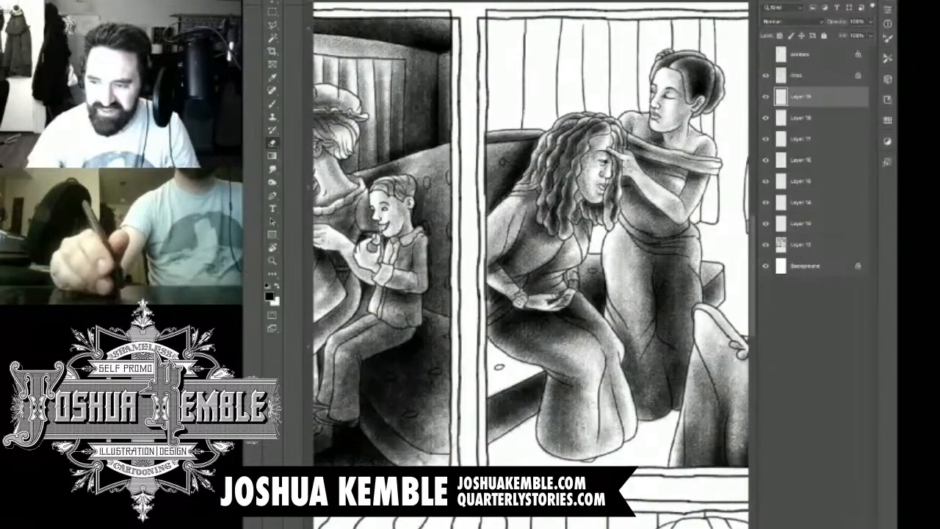
# Step: On a new layer, shade the bench seat beside the seated woman's skirt and erase the overspill across the panel border
pyautogui.hotkey('ctrl', 'shift', 'alt', 'n')
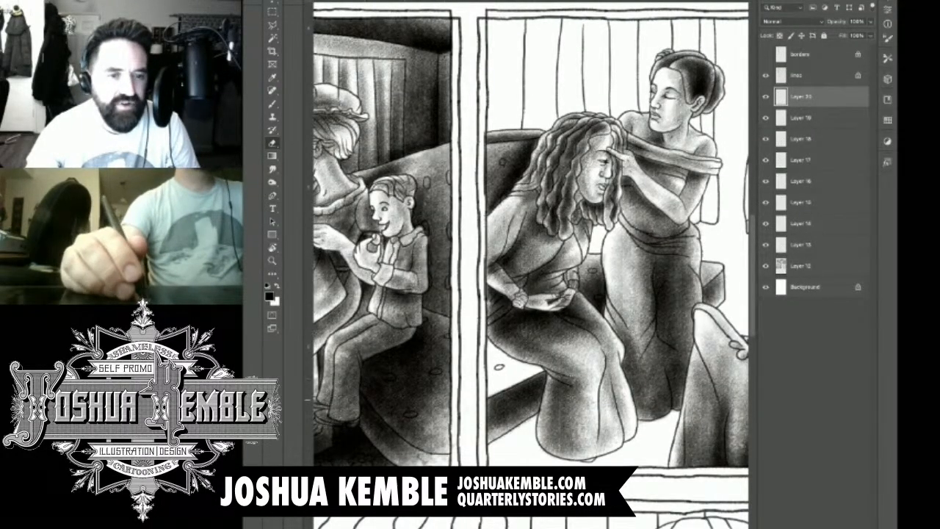
pyautogui.press('b')
pyautogui.moveTo(498, 370)
pyautogui.mouseDown()
pyautogui.moveTo(531, 360)
pyautogui.moveTo(493, 382)
pyautogui.mouseUp()
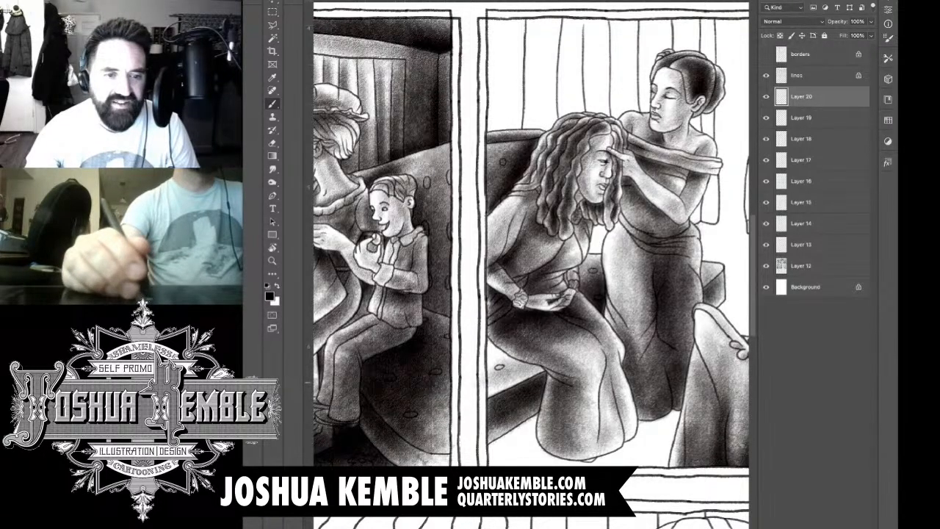
pyautogui.moveTo(494, 381)
pyautogui.mouseDown()
pyautogui.moveTo(532, 368)
pyautogui.moveTo(485, 357)
pyautogui.moveTo(540, 369)
pyautogui.mouseUp()
pyautogui.press('e')
pyautogui.moveTo(480, 336)
pyautogui.mouseDown()
pyautogui.moveTo(483, 385)
pyautogui.moveTo(474, 389)
pyautogui.mouseUp()
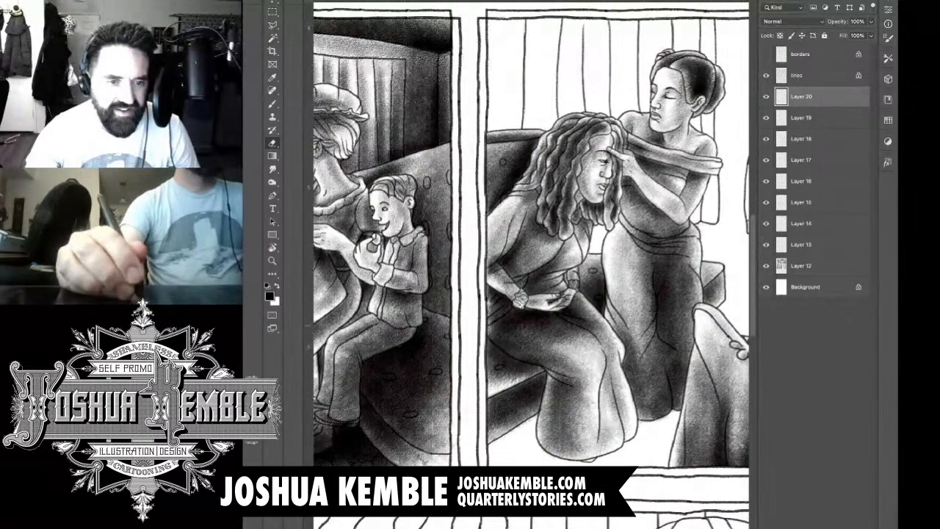
pyautogui.moveTo(492, 335)
pyautogui.mouseDown()
pyautogui.moveTo(551, 365)
pyautogui.moveTo(492, 341)
pyautogui.mouseUp()
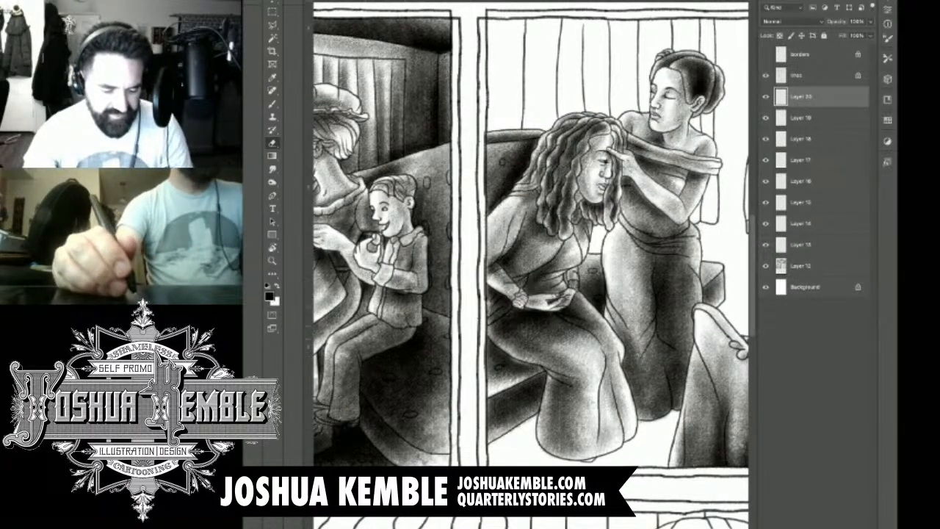
# Step: Darken the bench seat along the underside of the seated woman's skirt
pyautogui.press('b')
pyautogui.moveTo(506, 354); pyautogui.dragTo(535, 364)
pyautogui.moveTo(509, 354); pyautogui.dragTo(536, 368)
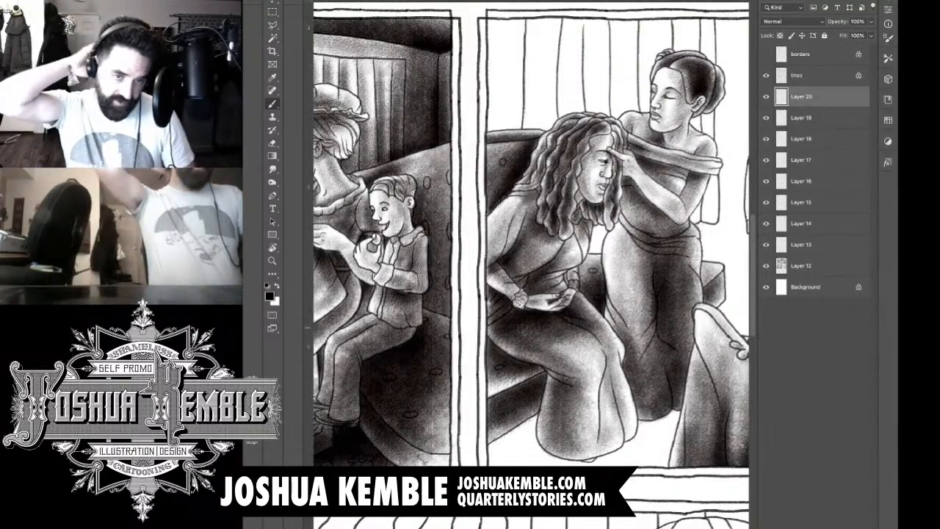
# Step: On a new layer, shade the floor around the hems of the two women's skirts
pyautogui.hotkey('ctrl', '0')
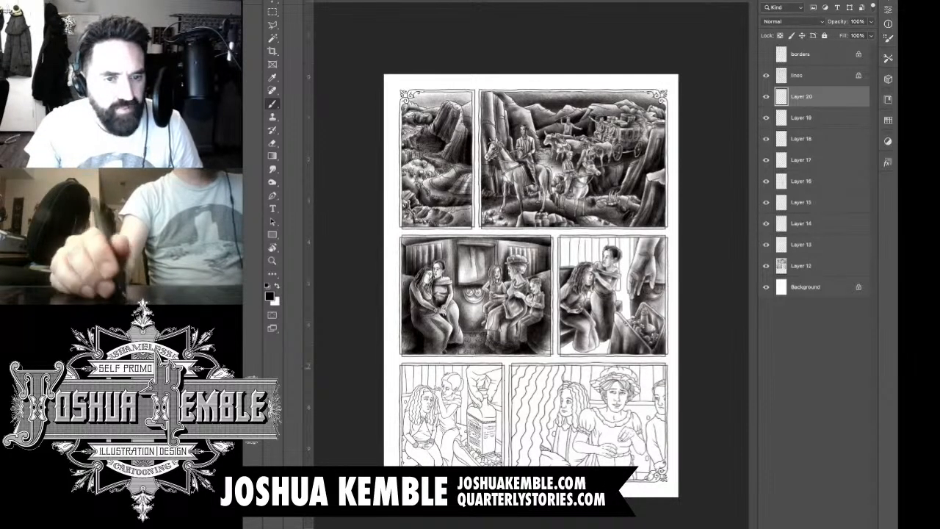
pyautogui.press('super+plus')
pyautogui.press('super+plus')
pyautogui.press('super+plus')
pyautogui.press('super+plus')
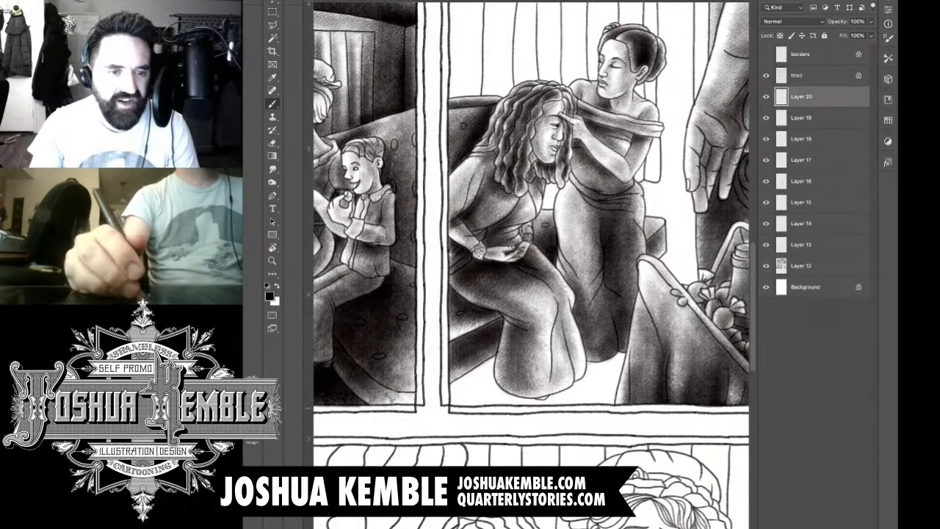
pyautogui.press('super+alt+shift+n')
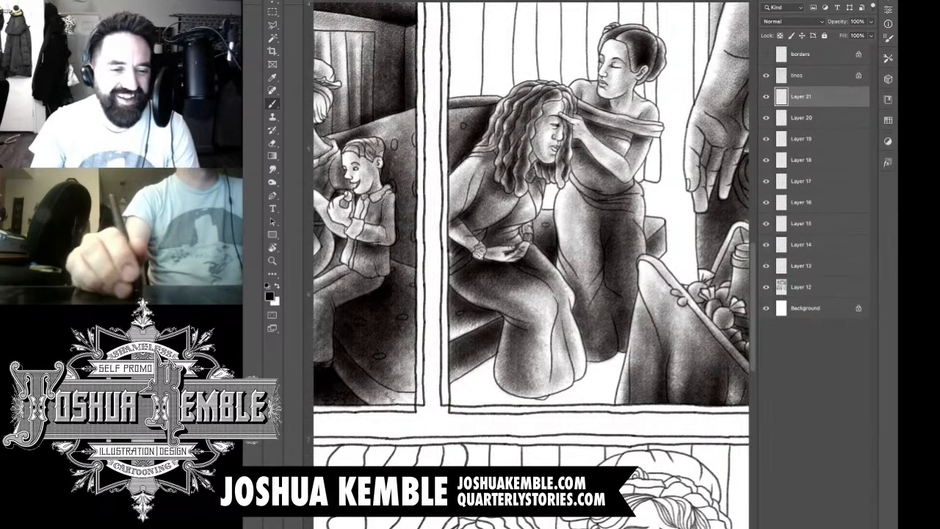
pyautogui.moveTo(457, 381)
pyautogui.mouseDown()
pyautogui.moveTo(552, 387)
pyautogui.moveTo(499, 397)
pyautogui.moveTo(584, 398)
pyautogui.moveTo(632, 382)
pyautogui.moveTo(602, 360)
pyautogui.moveTo(661, 346)
pyautogui.moveTo(529, 389)
pyautogui.moveTo(624, 378)
pyautogui.moveTo(522, 408)
pyautogui.moveTo(566, 397)
pyautogui.moveTo(459, 368)
pyautogui.mouseUp()
pyautogui.moveTo(533, 358); pyautogui.dragTo(454, 380)
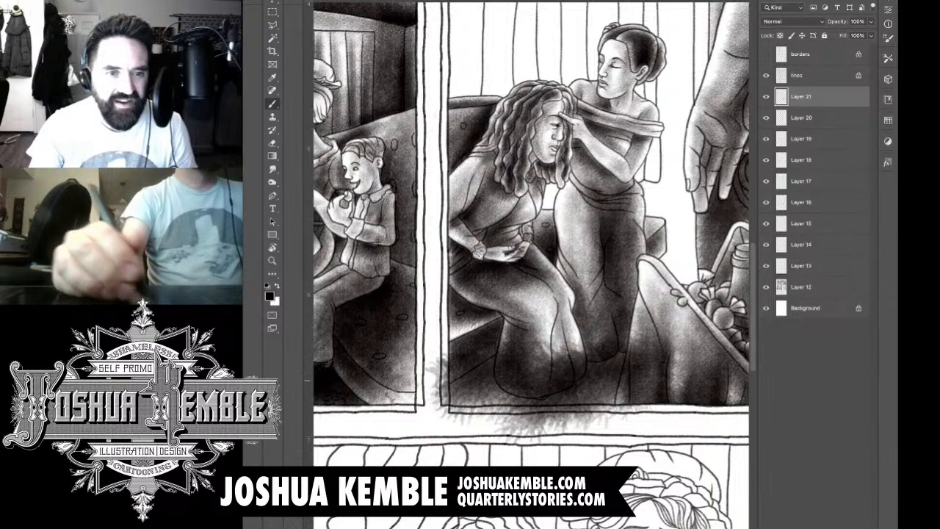
# Step: Shade the background between the standing woman and the large hand, from the curtain down to the basket
pyautogui.moveTo(551, 213); pyautogui.dragTo(491, 320)
pyautogui.moveTo(594, 103)
pyautogui.mouseDown()
pyautogui.moveTo(589, 231)
pyautogui.moveTo(604, 198)
pyautogui.moveTo(606, 330)
pyautogui.moveTo(599, 110)
pyautogui.mouseUp()
pyautogui.moveTo(607, 161)
pyautogui.mouseDown()
pyautogui.moveTo(588, 368)
pyautogui.moveTo(613, 426)
pyautogui.moveTo(631, 426)
pyautogui.moveTo(640, 294)
pyautogui.mouseUp()
pyautogui.moveTo(634, 222)
pyautogui.mouseDown()
pyautogui.moveTo(654, 121)
pyautogui.moveTo(646, 162)
pyautogui.moveTo(643, 152)
pyautogui.mouseUp()
pyautogui.moveTo(665, 88)
pyautogui.mouseDown()
pyautogui.moveTo(617, 294)
pyautogui.moveTo(610, 400)
pyautogui.moveTo(625, 440)
pyautogui.moveTo(573, 353)
pyautogui.mouseUp()
pyautogui.moveTo(569, 444)
pyautogui.mouseDown()
pyautogui.moveTo(510, 523)
pyautogui.moveTo(573, 444)
pyautogui.moveTo(467, 523)
pyautogui.moveTo(493, 456)
pyautogui.moveTo(390, 523)
pyautogui.moveTo(367, 523)
pyautogui.moveTo(422, 519)
pyautogui.mouseUp()
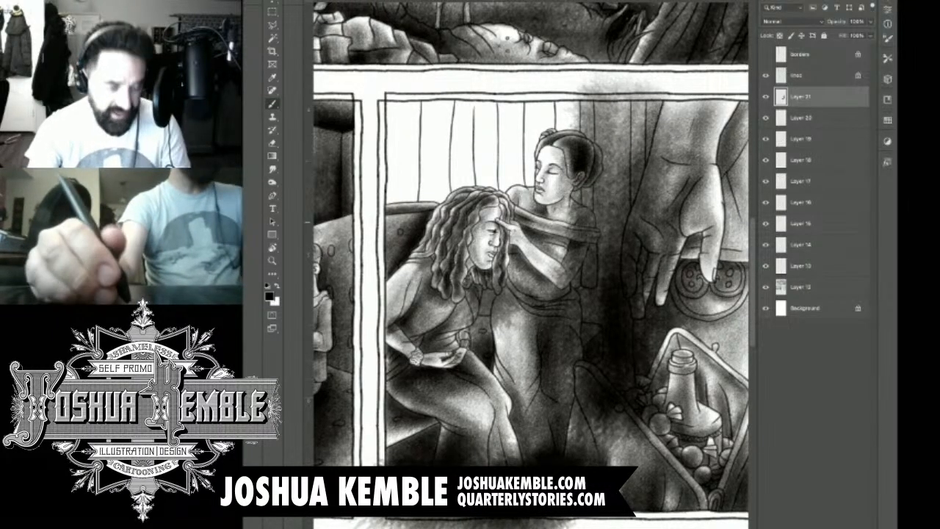
pyautogui.moveTo(573, 257); pyautogui.dragTo(588, 300)
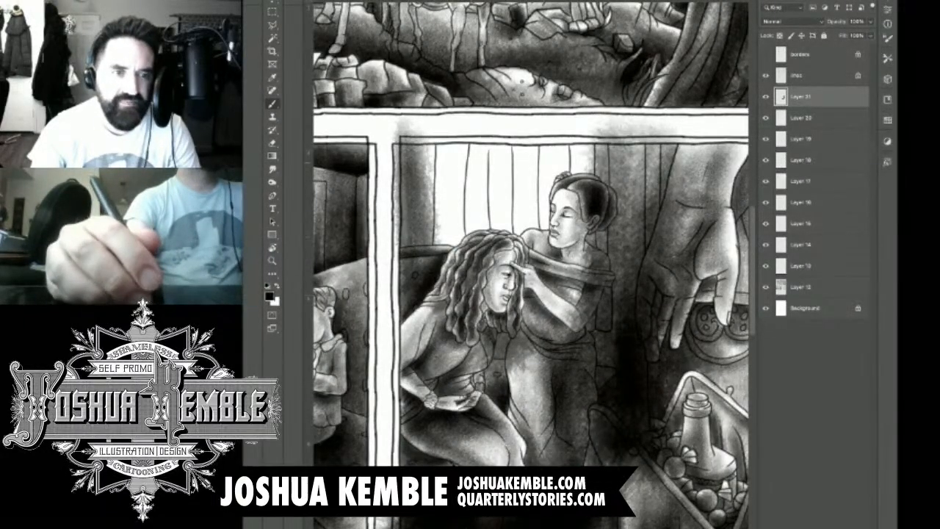
# Step: Shade the curtain above the seated woman with dark vertical strokes that follow its folds
pyautogui.moveTo(439, 178)
pyautogui.mouseDown()
pyautogui.moveTo(441, 248)
pyautogui.moveTo(446, 134)
pyautogui.moveTo(452, 271)
pyautogui.moveTo(458, 155)
pyautogui.moveTo(476, 250)
pyautogui.moveTo(477, 129)
pyautogui.moveTo(476, 257)
pyautogui.moveTo(494, 125)
pyautogui.mouseUp()
pyautogui.moveTo(496, 254)
pyautogui.mouseDown()
pyautogui.moveTo(488, 126)
pyautogui.moveTo(502, 265)
pyautogui.moveTo(492, 125)
pyautogui.moveTo(505, 274)
pyautogui.moveTo(491, 143)
pyautogui.moveTo(471, 227)
pyautogui.moveTo(479, 272)
pyautogui.moveTo(469, 250)
pyautogui.moveTo(485, 193)
pyautogui.mouseUp()
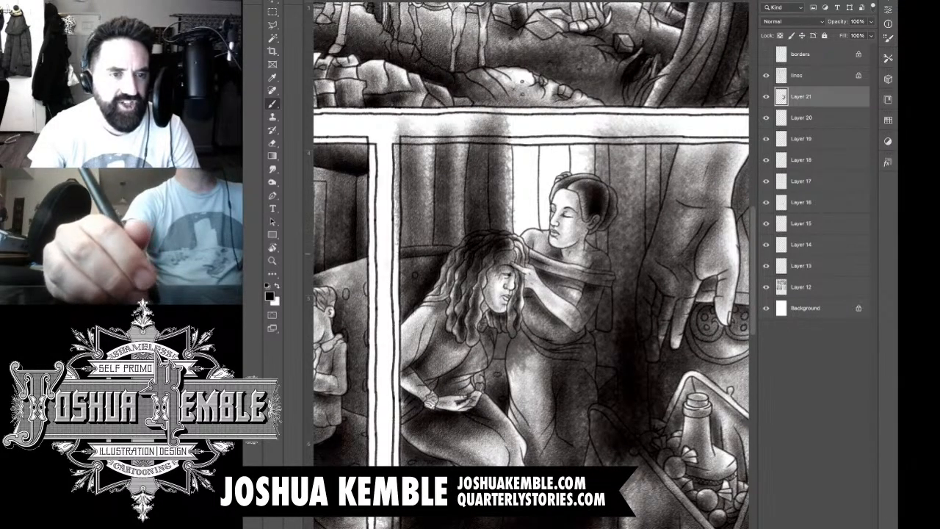
pyautogui.moveTo(471, 160); pyautogui.dragTo(473, 246)
pyautogui.moveTo(503, 172); pyautogui.dragTo(504, 247)
pyautogui.moveTo(446, 272)
pyautogui.mouseDown()
pyautogui.moveTo(437, 182)
pyautogui.moveTo(462, 282)
pyautogui.moveTo(456, 197)
pyautogui.mouseUp()
pyautogui.moveTo(426, 168)
pyautogui.mouseDown()
pyautogui.moveTo(427, 264)
pyautogui.moveTo(416, 182)
pyautogui.moveTo(412, 253)
pyautogui.mouseUp()
pyautogui.moveTo(526, 122); pyautogui.dragTo(521, 264)
pyautogui.moveTo(514, 176); pyautogui.dragTo(510, 266)
pyautogui.moveTo(537, 139)
pyautogui.mouseDown()
pyautogui.moveTo(548, 247)
pyautogui.moveTo(550, 122)
pyautogui.moveTo(546, 253)
pyautogui.moveTo(548, 119)
pyautogui.mouseUp()
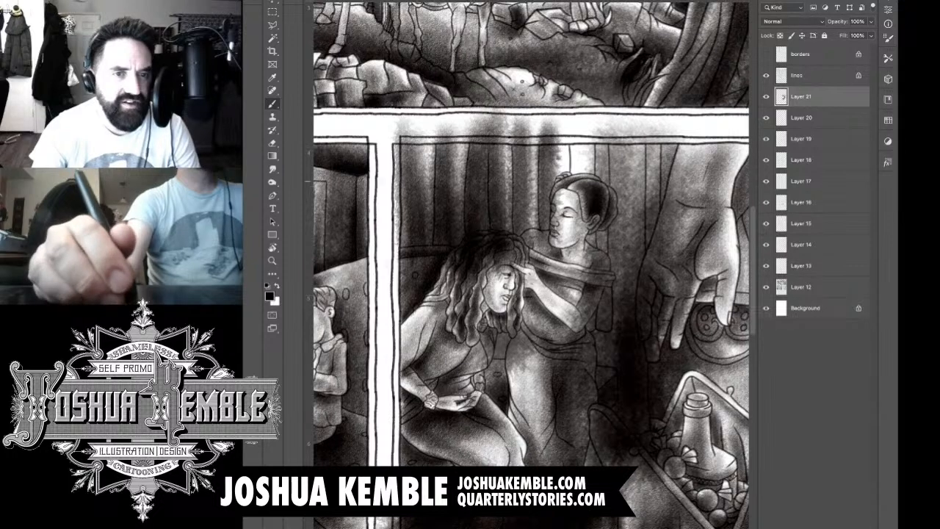
# Step: Extend the vertical curtain shading across the white strip around the standing woman's head
pyautogui.moveTo(548, 168); pyautogui.dragTo(547, 259)
pyautogui.moveTo(576, 170)
pyautogui.mouseDown()
pyautogui.moveTo(577, 152)
pyautogui.moveTo(561, 225)
pyautogui.moveTo(576, 147)
pyautogui.moveTo(582, 239)
pyautogui.mouseUp()
pyautogui.moveTo(582, 280); pyautogui.dragTo(580, 129)
pyautogui.moveTo(586, 206)
pyautogui.mouseDown()
pyautogui.moveTo(589, 288)
pyautogui.moveTo(592, 210)
pyautogui.mouseUp()
pyautogui.moveTo(504, 221)
pyautogui.mouseDown()
pyautogui.moveTo(504, 253)
pyautogui.moveTo(520, 242)
pyautogui.mouseUp()
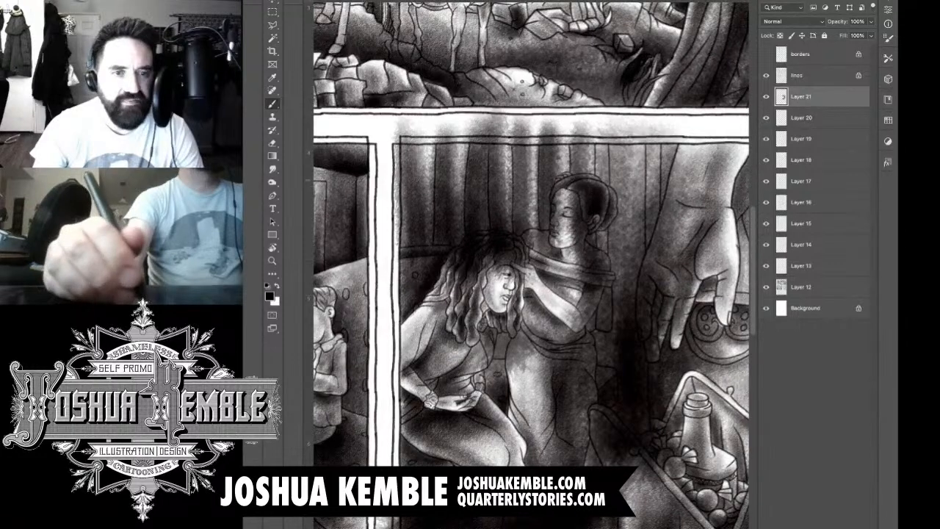
# Step: Deepen the shadows on the lower curtain above the seated woman's hair and along the standing woman's back
pyautogui.moveTo(591, 166)
pyautogui.mouseDown()
pyautogui.moveTo(569, 227)
pyautogui.moveTo(552, 237)
pyautogui.moveTo(523, 218)
pyautogui.moveTo(475, 227)
pyautogui.mouseUp()
pyautogui.moveTo(447, 265)
pyautogui.mouseDown()
pyautogui.moveTo(401, 235)
pyautogui.moveTo(395, 255)
pyautogui.moveTo(387, 220)
pyautogui.mouseUp()
pyautogui.moveTo(589, 237)
pyautogui.mouseDown()
pyautogui.moveTo(599, 305)
pyautogui.moveTo(627, 178)
pyautogui.moveTo(621, 144)
pyautogui.moveTo(629, 246)
pyautogui.moveTo(683, 169)
pyautogui.moveTo(647, 309)
pyautogui.moveTo(599, 375)
pyautogui.mouseUp()
pyautogui.moveTo(595, 294)
pyautogui.mouseDown()
pyautogui.moveTo(522, 336)
pyautogui.moveTo(491, 308)
pyautogui.mouseUp()
pyautogui.moveTo(578, 175); pyautogui.dragTo(558, 279)
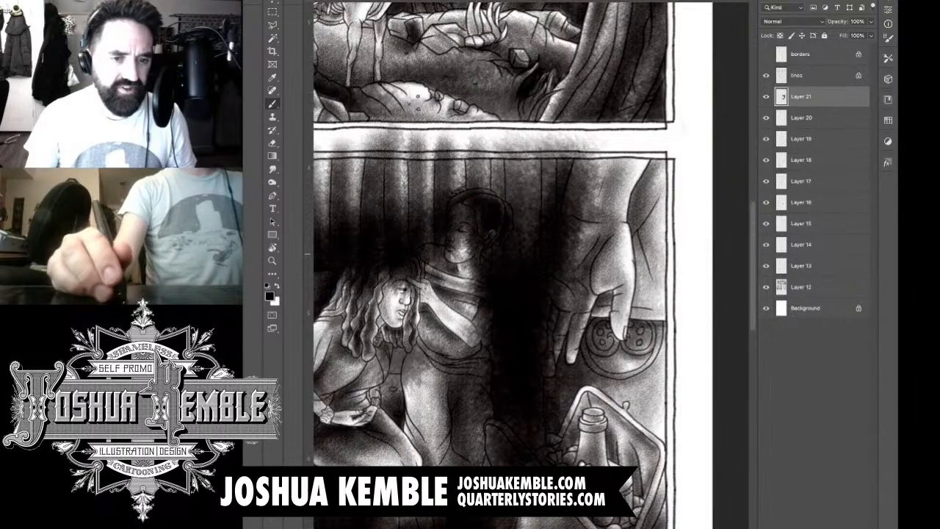
# Step: Lower the opacity of Layer 21 to 47% so the line art shows through the background shading
pyautogui.moveTo(514, 309); pyautogui.dragTo(604, 244)
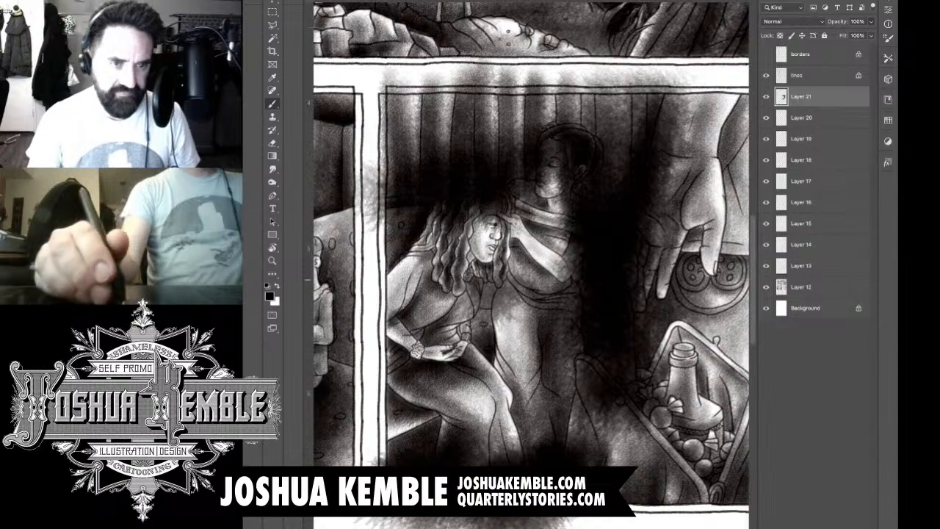
pyautogui.moveTo(838, 21); pyautogui.dragTo(811, 22)
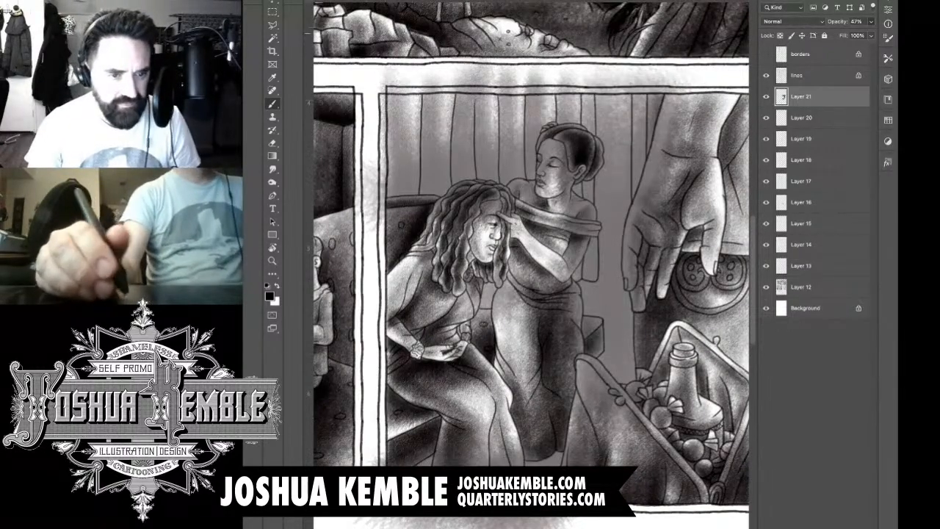
pyautogui.scroll(-4, 641, 192)
pyautogui.scroll(2, 641, 192)
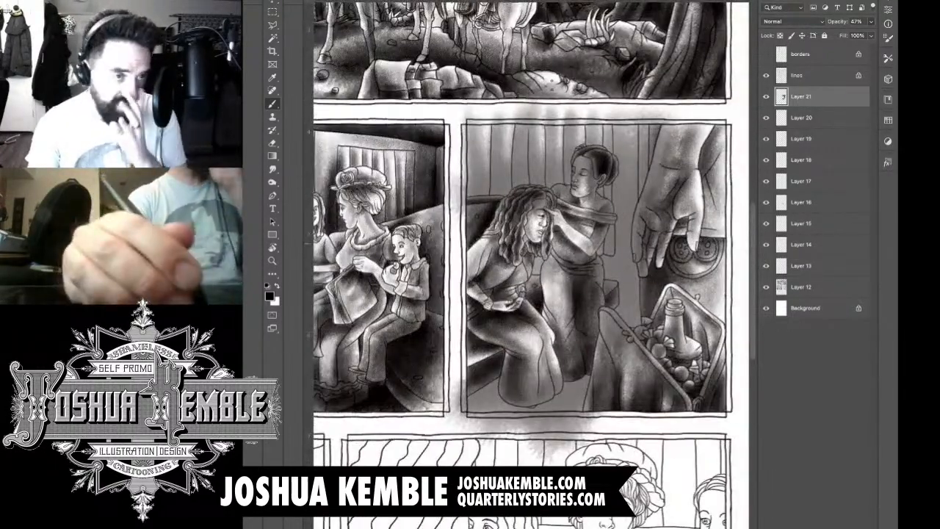
pyautogui.scroll(2, 673, 255)
pyautogui.moveTo(646, 271); pyautogui.dragTo(663, 190)
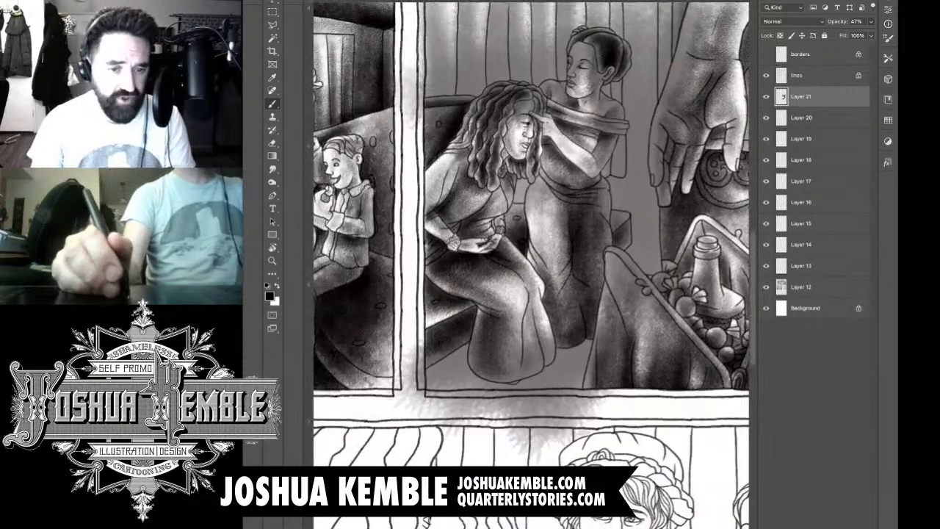
# Step: Outline the overspill in the gutter below the panel along its lower border and delete it from Layer 21
pyautogui.press('l')
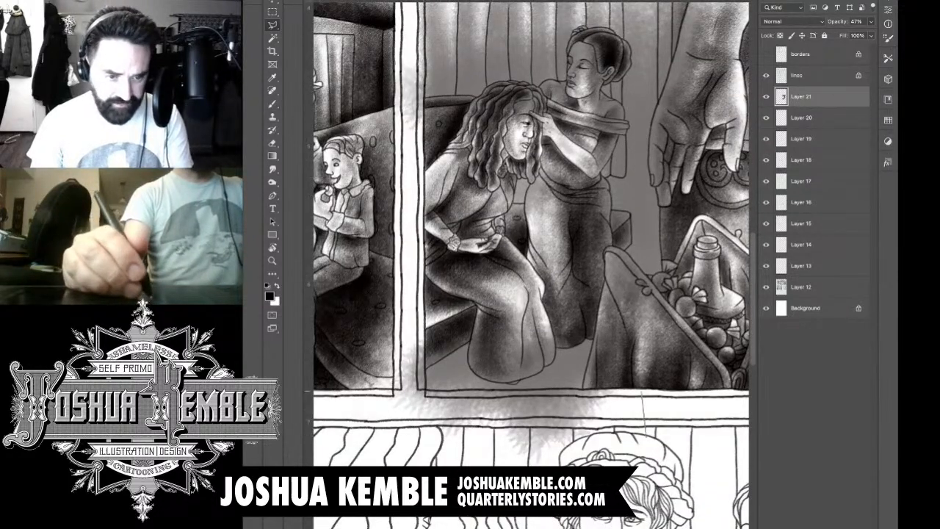
pyautogui.click(641, 389)
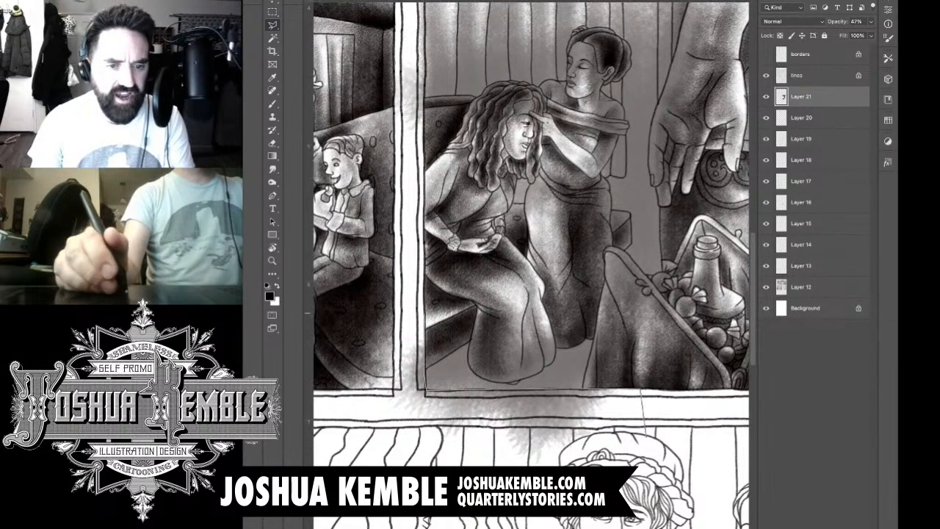
pyautogui.click(424, 311)
pyautogui.click(394, 324)
pyautogui.click(353, 428)
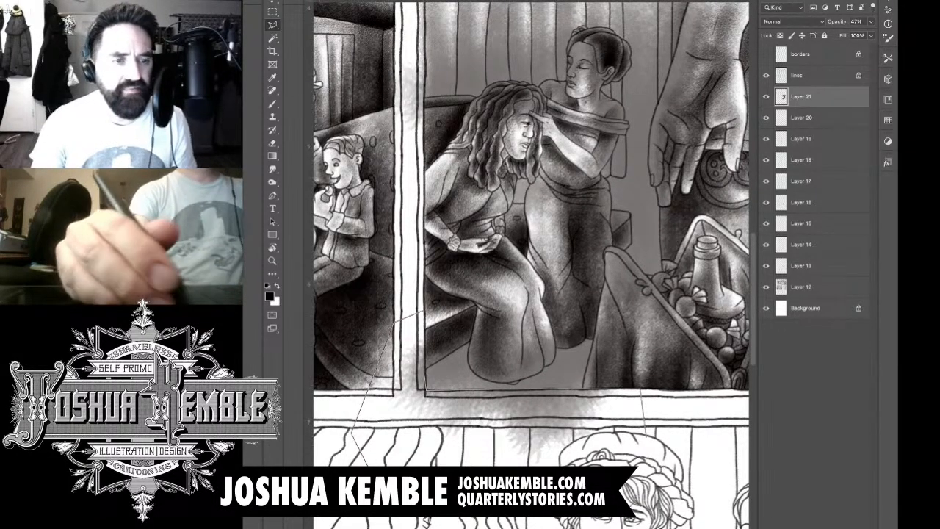
pyautogui.click(653, 467)
pyautogui.press('Delete')
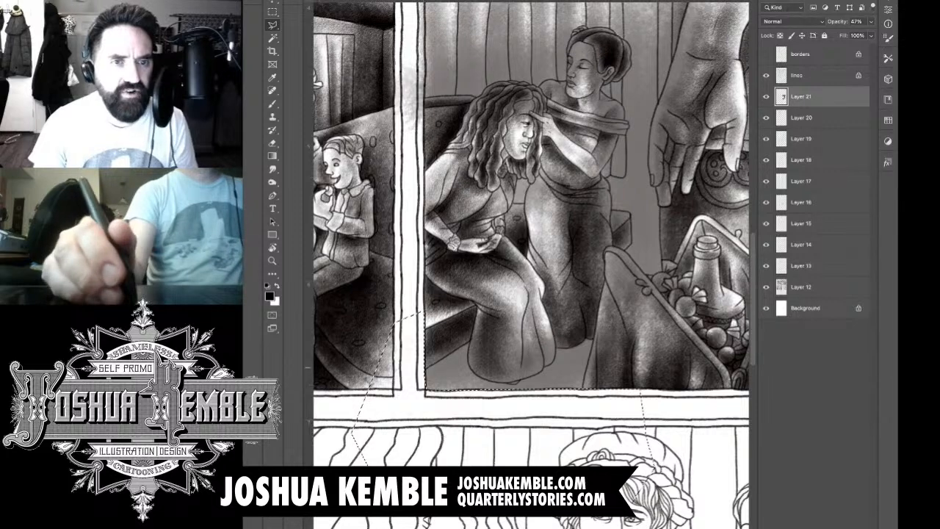
pyautogui.hotkey('ctrl', 'd')
pyautogui.press('m')
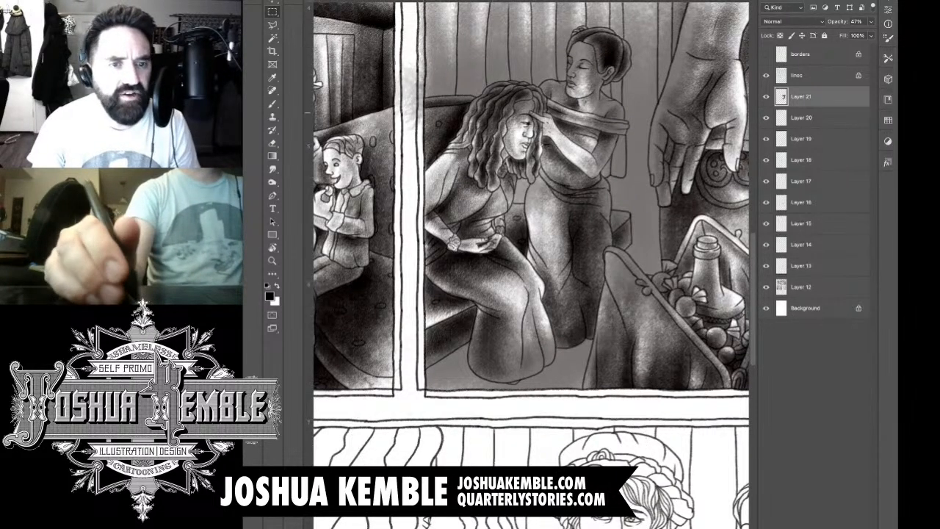
# Step: Erase the shading overspill from the vertical gutter beside the panel with the seated woman
pyautogui.moveTo(529, 220); pyautogui.dragTo(499, 271)
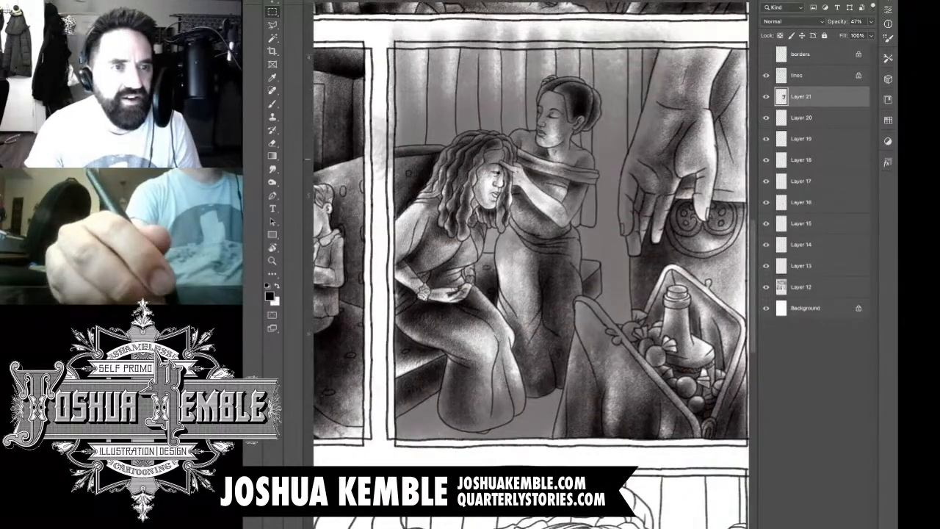
pyautogui.press('e')
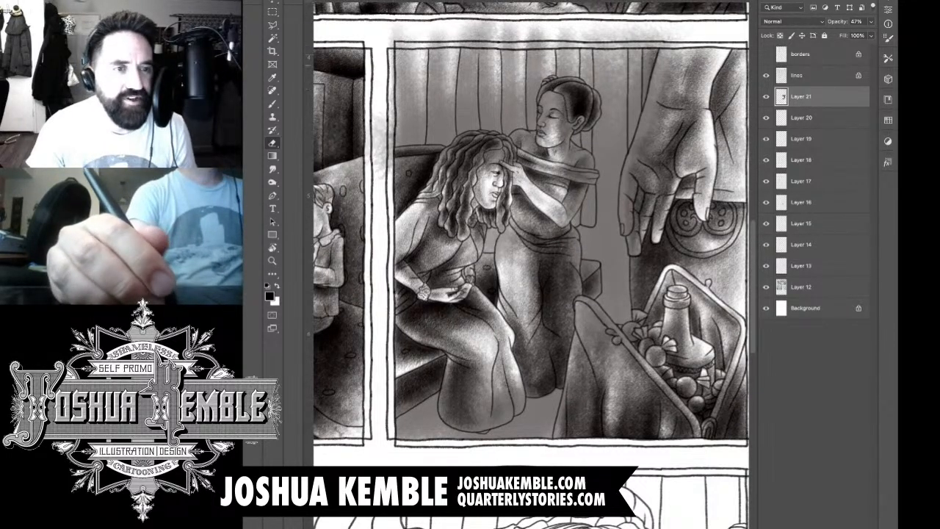
pyautogui.moveTo(390, 98); pyautogui.dragTo(389, 172)
pyautogui.moveTo(383, 133)
pyautogui.mouseDown()
pyautogui.moveTo(382, 177)
pyautogui.moveTo(377, 163)
pyautogui.mouseUp()
pyautogui.moveTo(371, 124); pyautogui.dragTo(370, 155)
# Step: Erase the background shading that covers the seated woman's hair, face, torso and skirt, and the near edge of the standing woman's skirt
pyautogui.moveTo(445, 149)
pyautogui.mouseDown()
pyautogui.moveTo(403, 155)
pyautogui.moveTo(403, 182)
pyautogui.moveTo(451, 172)
pyautogui.moveTo(464, 140)
pyautogui.moveTo(496, 137)
pyautogui.moveTo(512, 169)
pyautogui.moveTo(504, 230)
pyautogui.mouseUp()
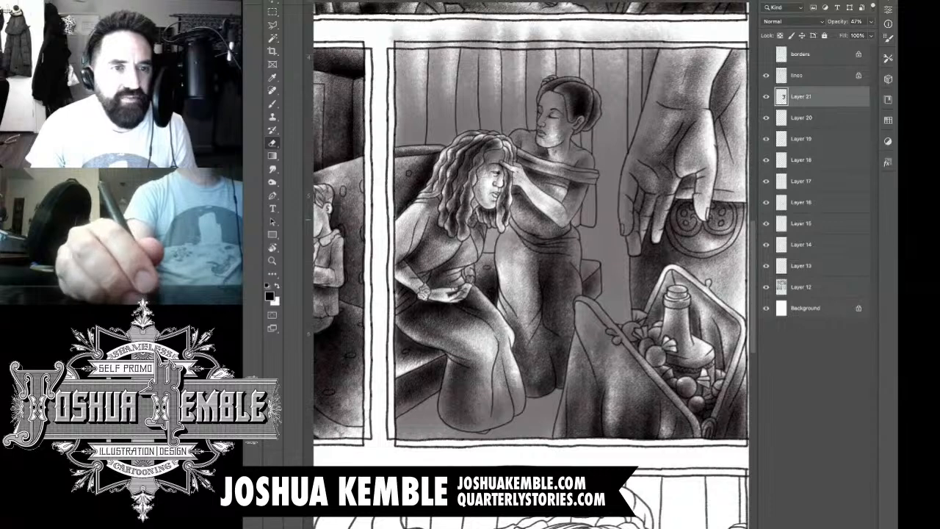
pyautogui.moveTo(503, 173)
pyautogui.mouseDown()
pyautogui.moveTo(473, 144)
pyautogui.moveTo(463, 176)
pyautogui.mouseUp()
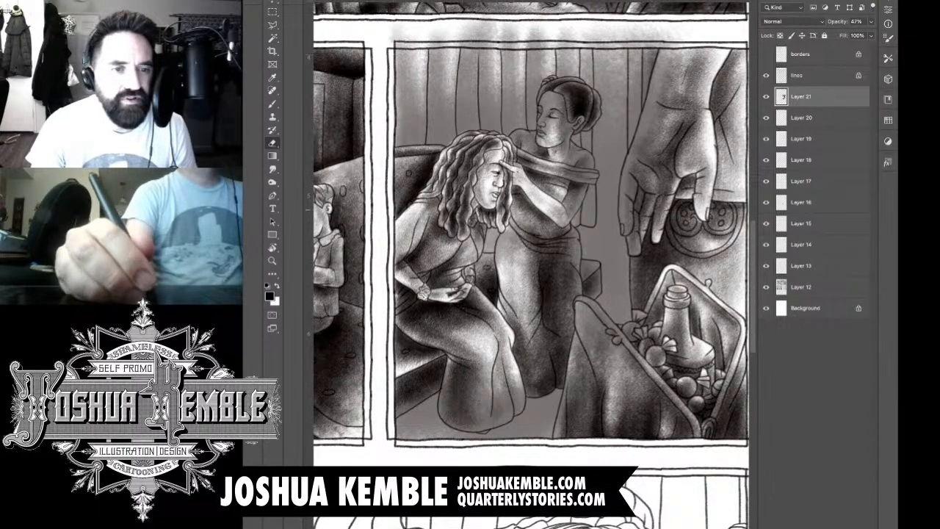
pyautogui.moveTo(466, 223)
pyautogui.mouseDown()
pyautogui.moveTo(473, 245)
pyautogui.moveTo(479, 237)
pyautogui.moveTo(476, 260)
pyautogui.mouseUp()
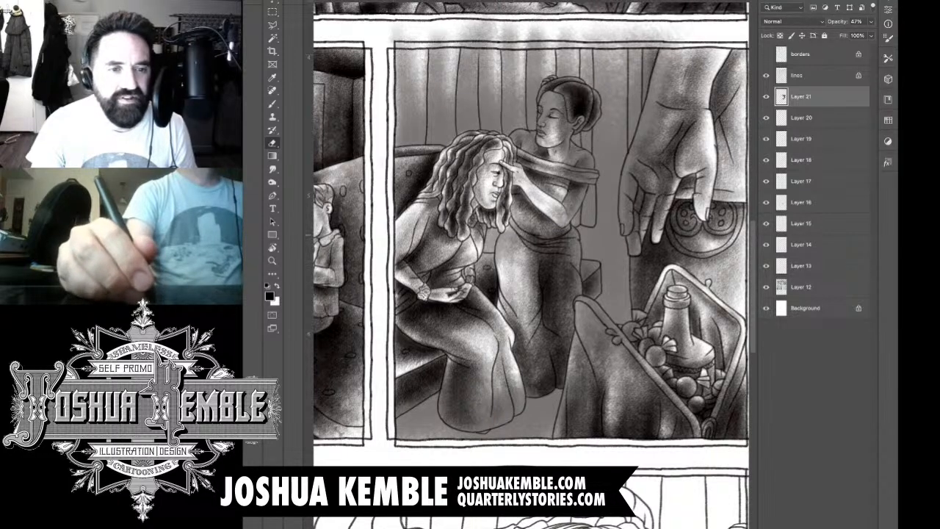
pyautogui.moveTo(486, 256); pyautogui.dragTo(497, 262)
pyautogui.moveTo(399, 405)
pyautogui.mouseDown()
pyautogui.moveTo(455, 375)
pyautogui.moveTo(445, 419)
pyautogui.moveTo(488, 429)
pyautogui.moveTo(520, 402)
pyautogui.moveTo(514, 379)
pyautogui.moveTo(479, 412)
pyautogui.moveTo(470, 372)
pyautogui.moveTo(548, 378)
pyautogui.moveTo(527, 392)
pyautogui.moveTo(541, 393)
pyautogui.moveTo(576, 359)
pyautogui.moveTo(574, 347)
pyautogui.mouseUp()
pyautogui.moveTo(516, 221); pyautogui.dragTo(504, 255)
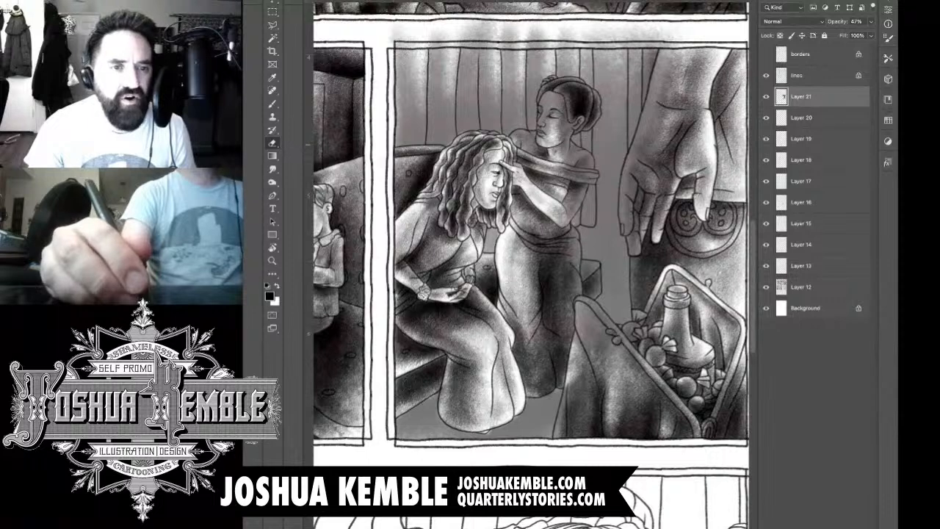
# Step: Erase the background shading over the standing woman's face, neck, shoulders, arms and waist
pyautogui.moveTo(514, 135)
pyautogui.mouseDown()
pyautogui.moveTo(545, 138)
pyautogui.moveTo(529, 159)
pyautogui.moveTo(553, 134)
pyautogui.moveTo(546, 86)
pyautogui.moveTo(570, 81)
pyautogui.moveTo(595, 101)
pyautogui.moveTo(591, 124)
pyautogui.moveTo(569, 130)
pyautogui.moveTo(553, 100)
pyautogui.mouseUp()
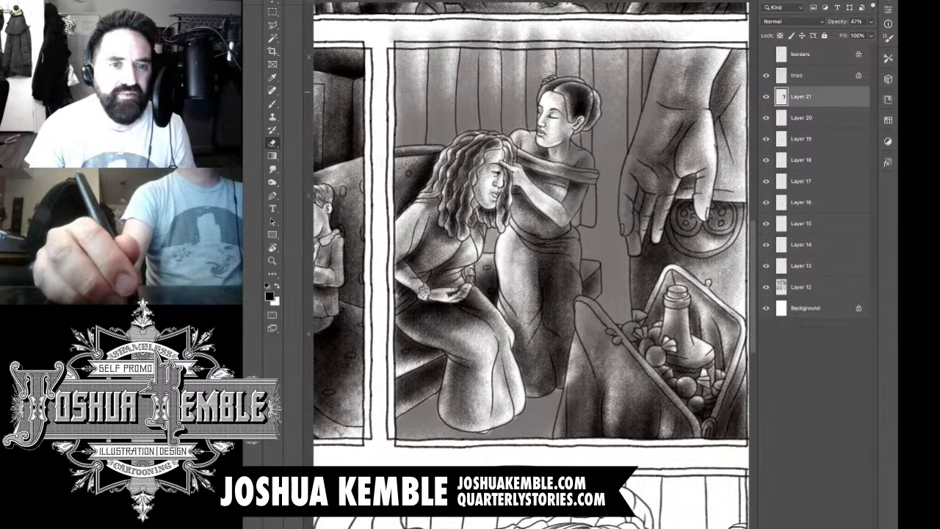
pyautogui.moveTo(560, 142)
pyautogui.mouseDown()
pyautogui.moveTo(563, 155)
pyautogui.moveTo(567, 140)
pyautogui.moveTo(571, 154)
pyautogui.moveTo(594, 164)
pyautogui.moveTo(574, 213)
pyautogui.moveTo(562, 161)
pyautogui.mouseUp()
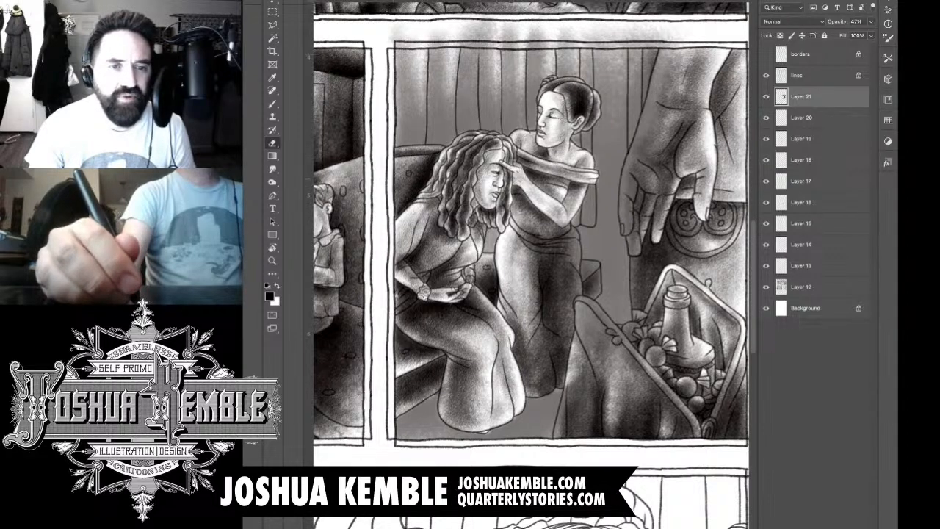
pyautogui.moveTo(561, 226)
pyautogui.mouseDown()
pyautogui.moveTo(579, 263)
pyautogui.moveTo(578, 328)
pyautogui.mouseUp()
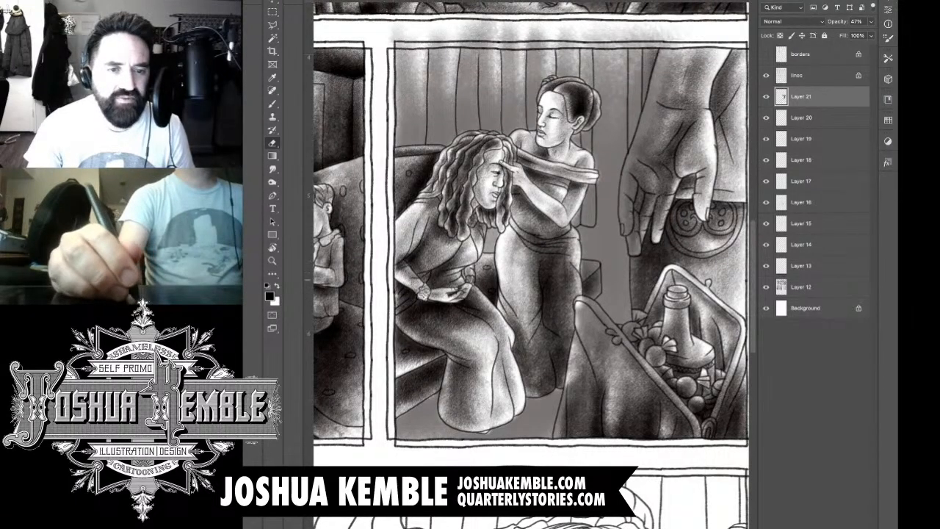
pyautogui.moveTo(523, 237); pyautogui.dragTo(521, 247)
# Step: Erase the overspill along the basket's outer edge and the lower part of the standing woman's skirt
pyautogui.moveTo(580, 310)
pyautogui.mouseDown()
pyautogui.moveTo(578, 401)
pyautogui.moveTo(562, 433)
pyautogui.mouseUp()
pyautogui.moveTo(565, 392)
pyautogui.mouseDown()
pyautogui.moveTo(557, 435)
pyautogui.moveTo(559, 425)
pyautogui.moveTo(495, 388)
pyautogui.mouseUp()
pyautogui.moveTo(520, 288); pyautogui.dragTo(526, 280)
pyautogui.moveTo(522, 246)
pyautogui.mouseDown()
pyautogui.moveTo(535, 243)
pyautogui.moveTo(528, 273)
pyautogui.moveTo(523, 265)
pyautogui.moveTo(557, 316)
pyautogui.moveTo(530, 306)
pyautogui.moveTo(526, 389)
pyautogui.moveTo(543, 332)
pyautogui.moveTo(562, 332)
pyautogui.moveTo(563, 306)
pyautogui.moveTo(576, 296)
pyautogui.moveTo(585, 309)
pyautogui.moveTo(581, 346)
pyautogui.moveTo(600, 323)
pyautogui.mouseUp()
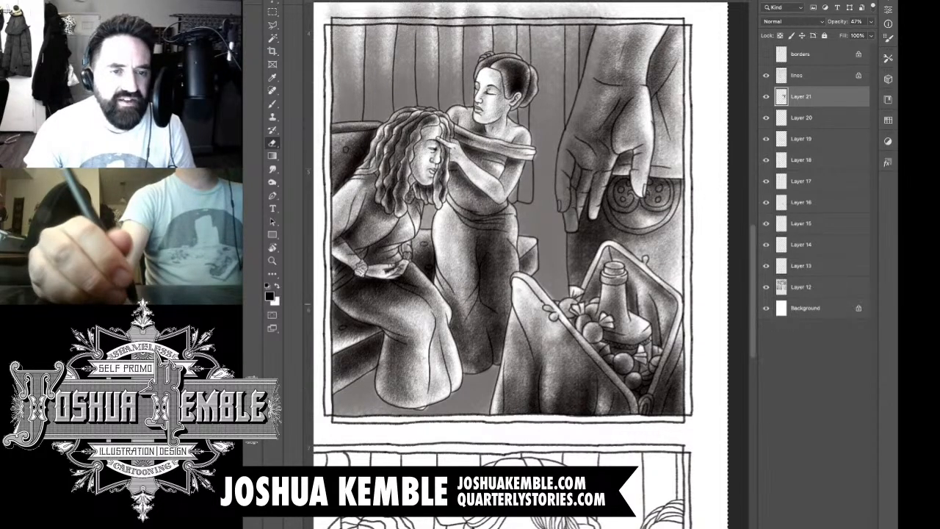
# Step: Erase the overspill from the basket's contents and the large hand, and compare the panel with Layer 21 hidden and shown
pyautogui.moveTo(580, 276)
pyautogui.mouseDown()
pyautogui.moveTo(573, 336)
pyautogui.moveTo(569, 267)
pyautogui.mouseUp()
pyautogui.moveTo(564, 331); pyautogui.dragTo(568, 267)
pyautogui.moveTo(561, 304)
pyautogui.mouseDown()
pyautogui.moveTo(554, 237)
pyautogui.moveTo(550, 257)
pyautogui.moveTo(554, 210)
pyautogui.moveTo(592, 75)
pyautogui.moveTo(601, 95)
pyautogui.moveTo(579, 217)
pyautogui.moveTo(591, 258)
pyautogui.mouseUp()
pyautogui.moveTo(583, 214)
pyautogui.mouseDown()
pyautogui.moveTo(572, 253)
pyautogui.moveTo(565, 244)
pyautogui.mouseUp()
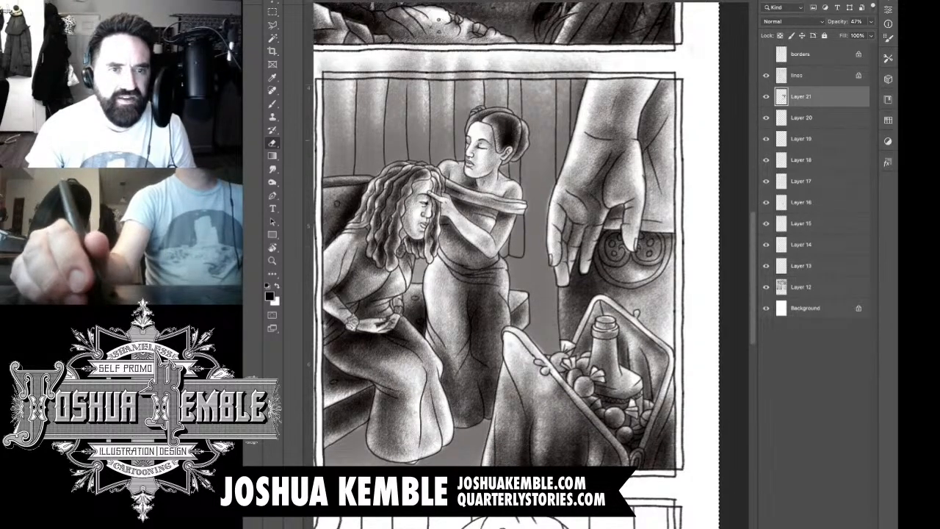
pyautogui.moveTo(558, 117); pyautogui.dragTo(601, 122)
pyautogui.click(766, 97)
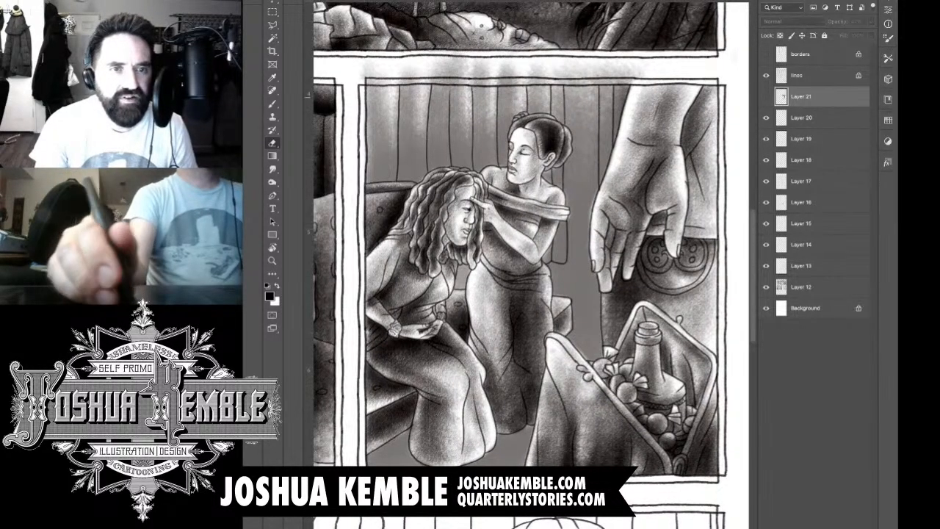
pyautogui.click(766, 97)
# Step: Outline the overspill in the gutter above the panel along its upper border, delete it from Layer 21, and deselect
pyautogui.moveTo(514, 258); pyautogui.dragTo(562, 265)
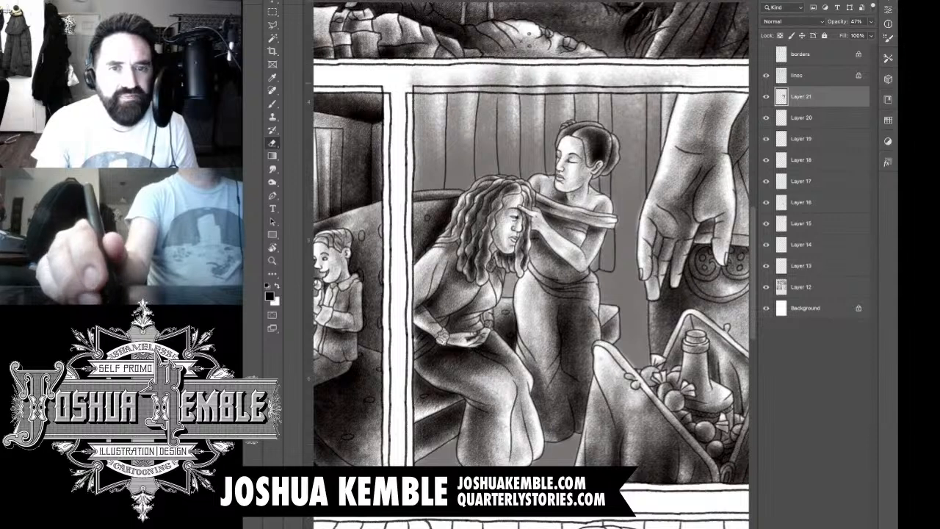
pyautogui.press('l')
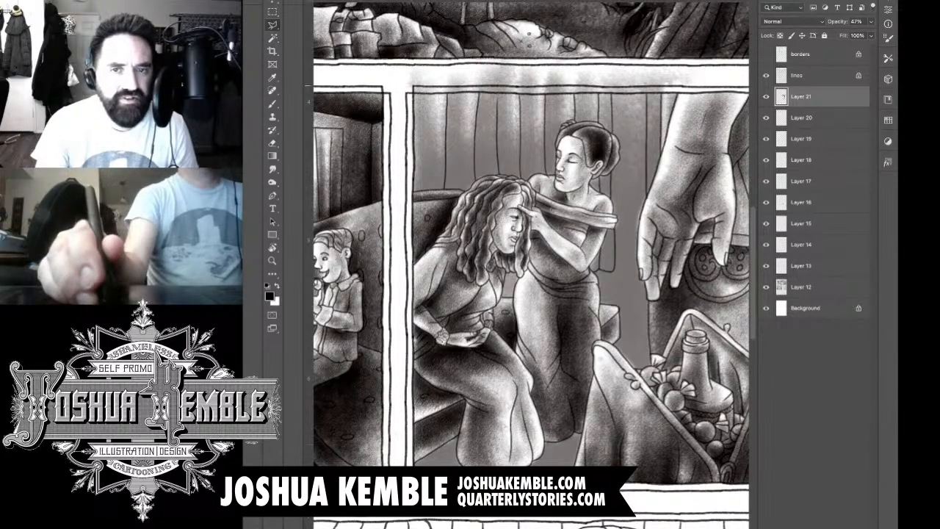
pyautogui.moveTo(732, 68)
pyautogui.mouseDown()
pyautogui.moveTo(721, 87)
pyautogui.moveTo(685, 96)
pyautogui.mouseUp()
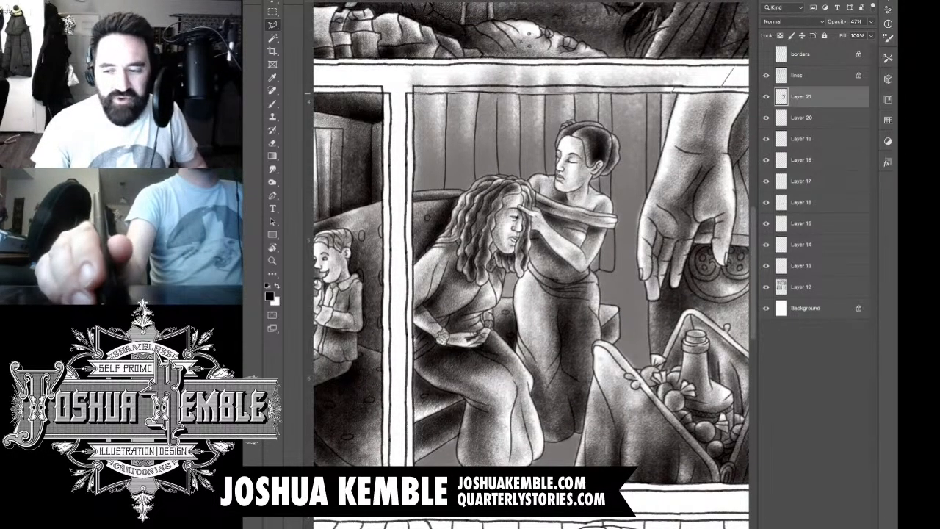
pyautogui.click(413, 92)
pyautogui.click(394, 84)
pyautogui.click(394, 65)
pyautogui.click(432, 29)
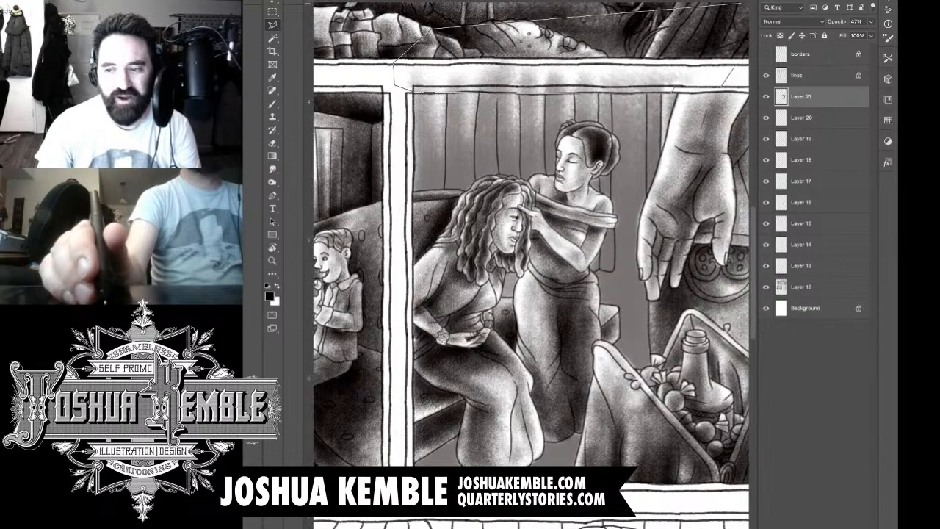
pyautogui.click(704, 14)
pyautogui.click(733, 70)
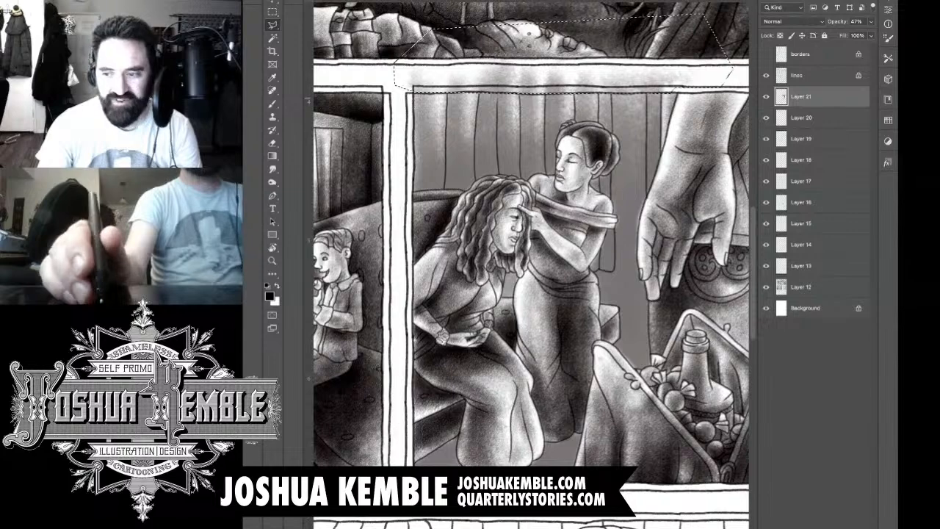
pyautogui.press('Delete')
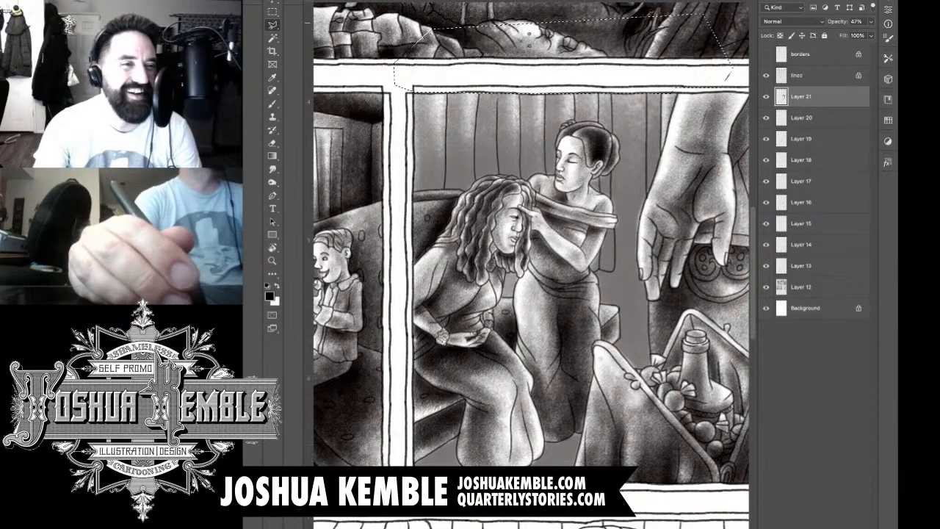
pyautogui.press('m')
pyautogui.hotkey('ctrl', 'd')
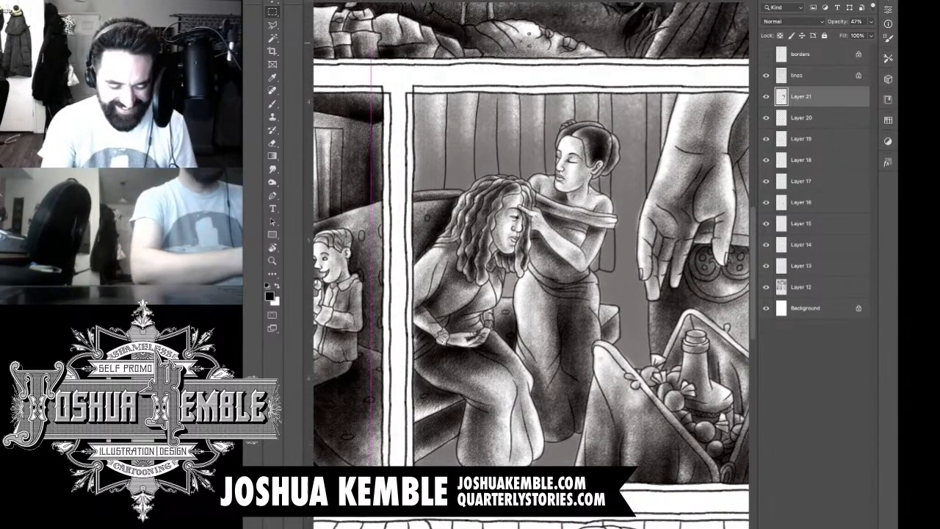
# Step: Restore the opacity of Layer 21 to 100% and check the panel's tones against the rest of the page
pyautogui.hotkey('ctrl', '0')
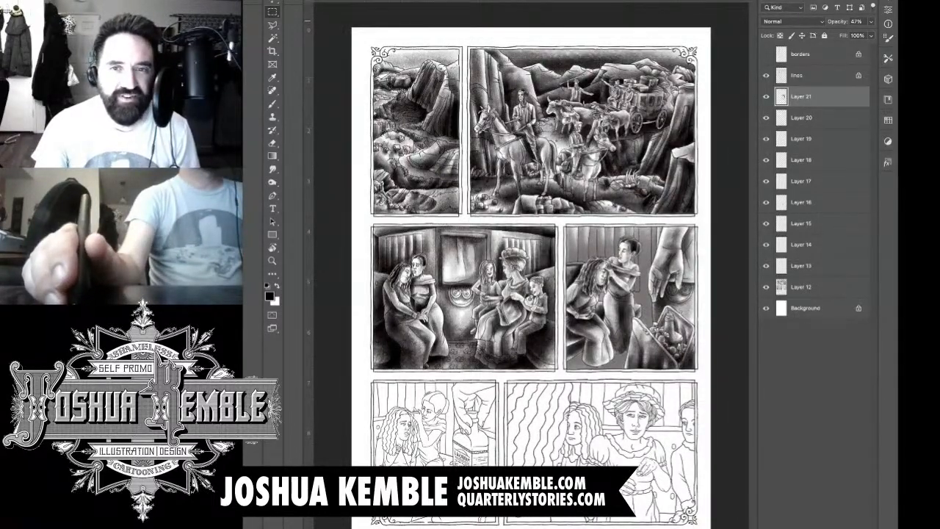
pyautogui.press('0')
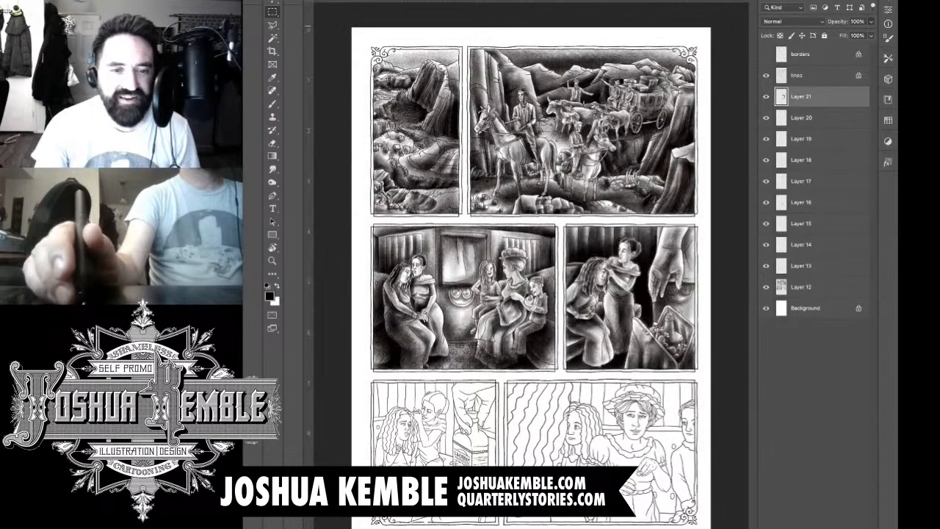
pyautogui.scroll(3, 668, 298)
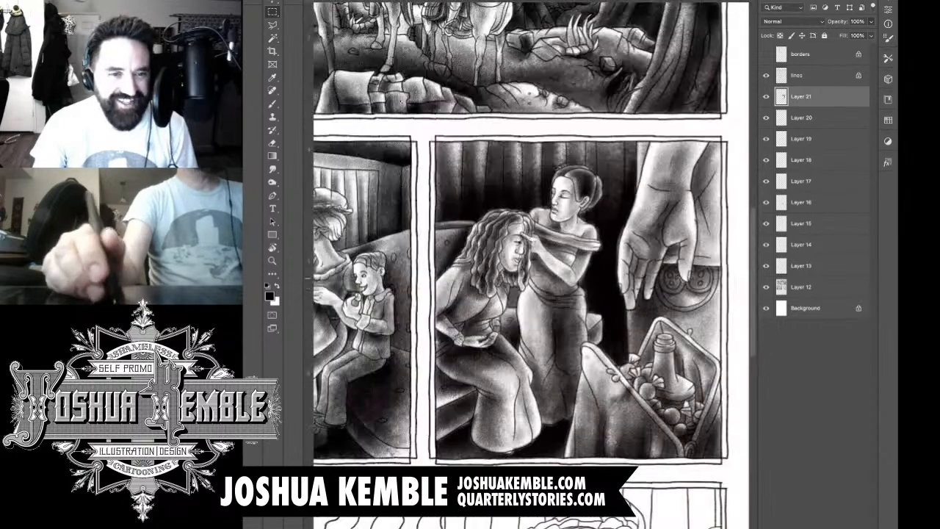
pyautogui.moveTo(668, 298); pyautogui.dragTo(670, 271)
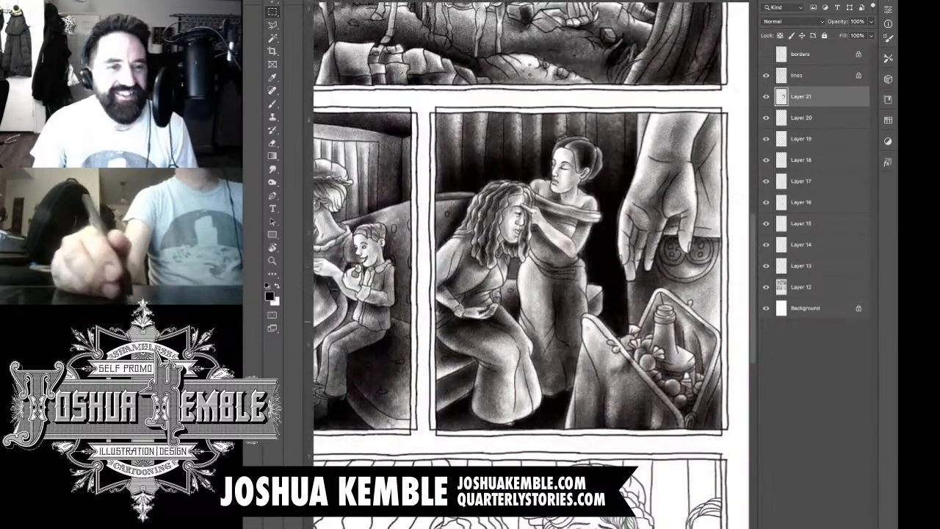
pyautogui.scroll(2, 580, 272)
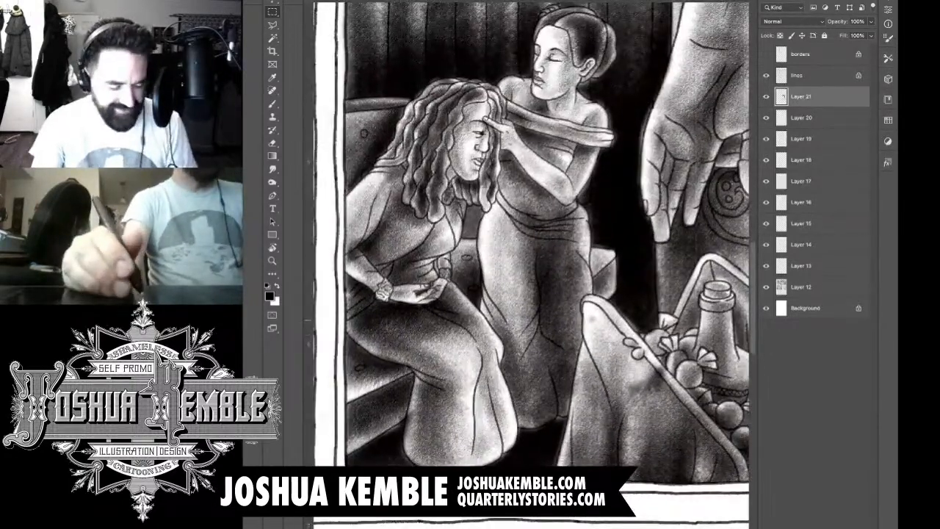
pyautogui.press('b')
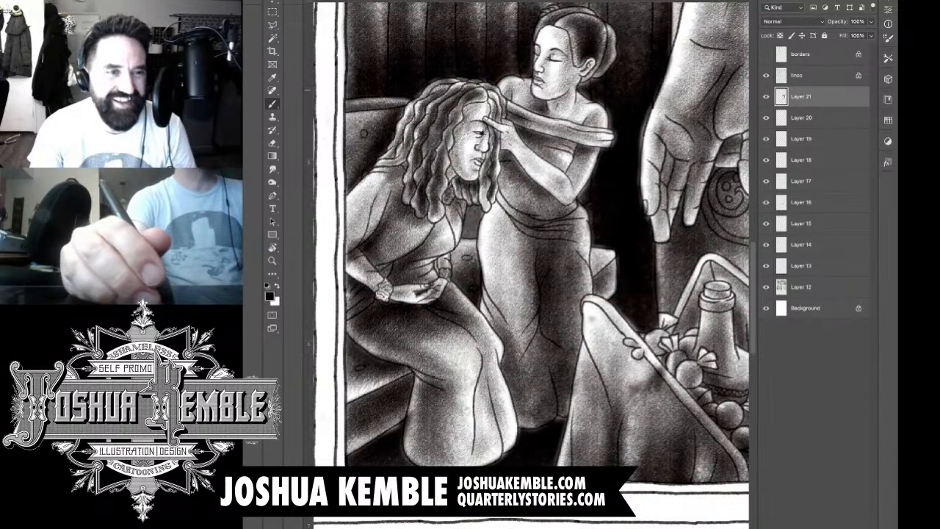
pyautogui.press('w')
pyautogui.press('q')
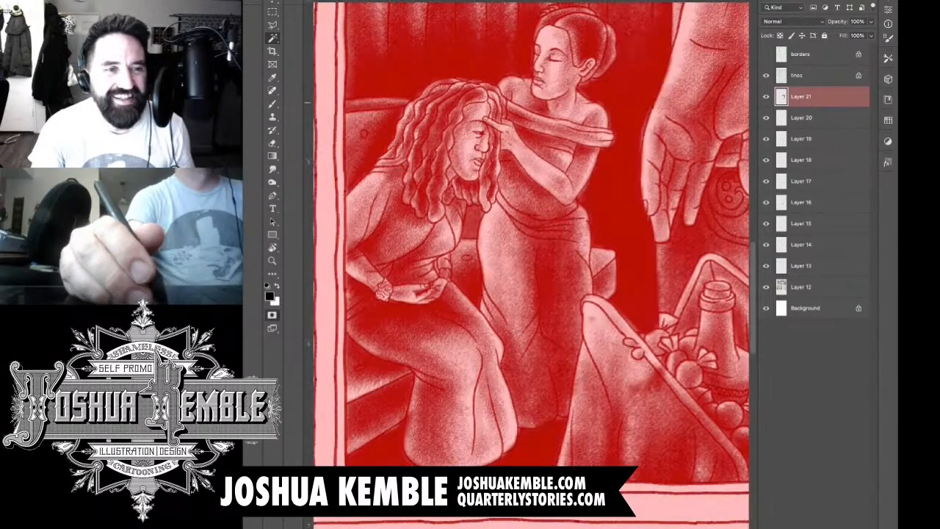
pyautogui.press('q')
# Step: Try to erase the overspill along the top of the seated woman's hair with the Eraser, and undo the strokes
pyautogui.press('e')
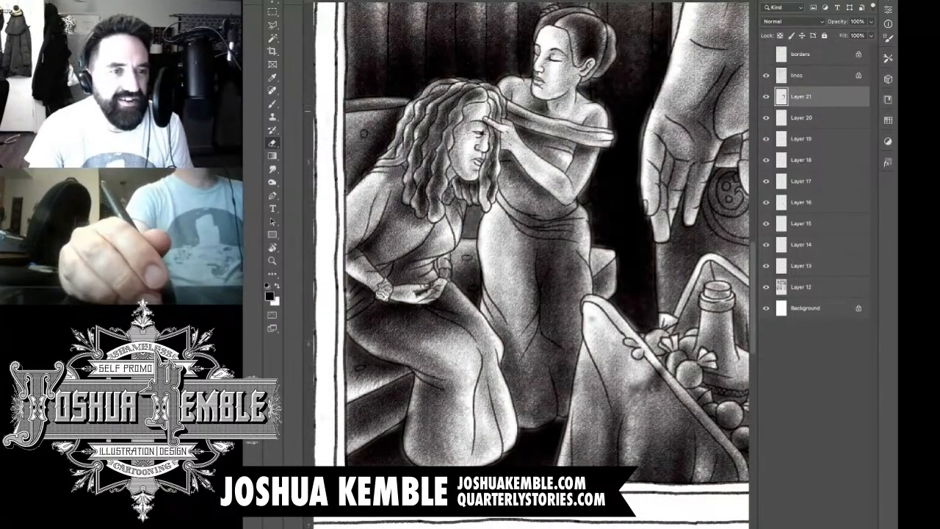
pyautogui.moveTo(390, 98)
pyautogui.mouseDown()
pyautogui.moveTo(412, 102)
pyautogui.moveTo(401, 98)
pyautogui.moveTo(481, 81)
pyautogui.mouseUp()
pyautogui.hotkey('ctrl', 'z')
pyautogui.hotkey('ctrl', 'z')
pyautogui.hotkey('ctrl', 'z')
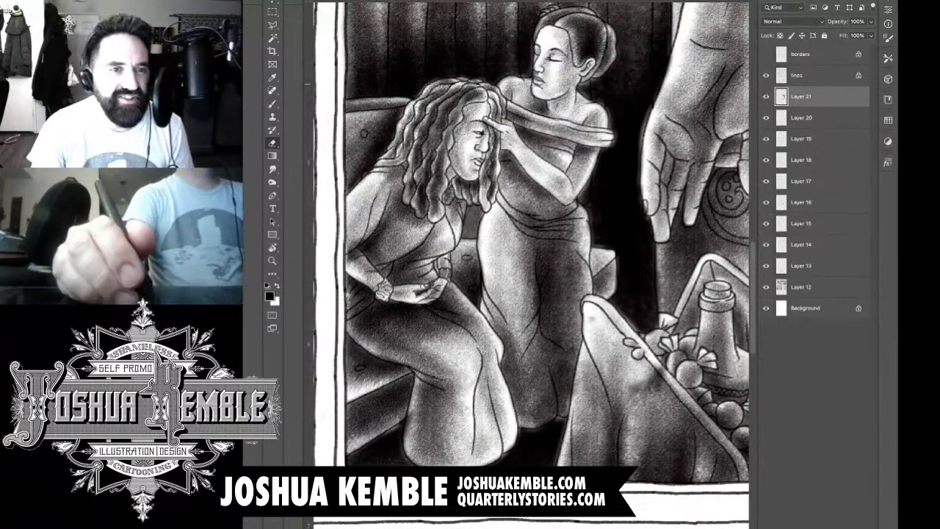
pyautogui.hotkey('ctrl', 'z')
# Step: Erase the remaining overspill around the seated woman's hair and skirt hem and the standing woman's face and shoulders on Layer 21
pyautogui.moveTo(495, 84)
pyautogui.mouseDown()
pyautogui.moveTo(507, 80)
pyautogui.moveTo(496, 87)
pyautogui.mouseUp()
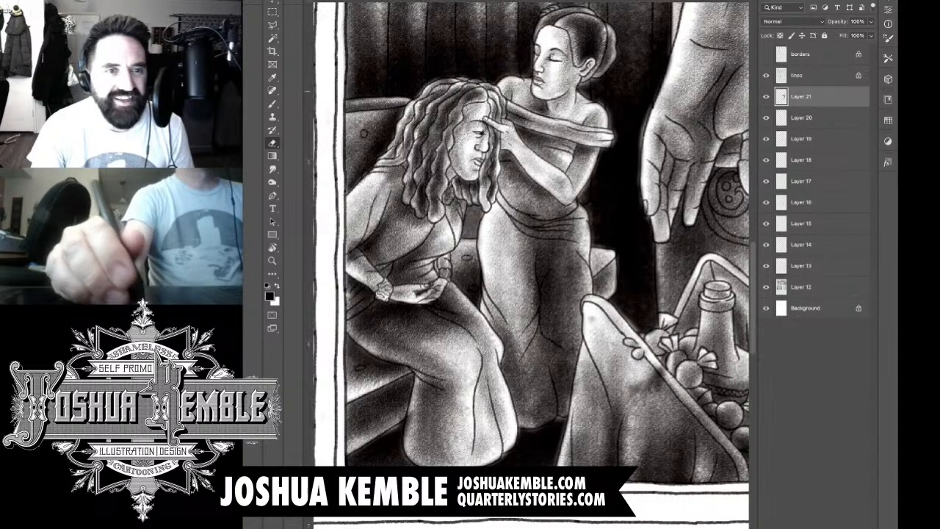
pyautogui.moveTo(506, 147); pyautogui.dragTo(506, 167)
pyautogui.moveTo(534, 58)
pyautogui.mouseDown()
pyautogui.moveTo(544, 31)
pyautogui.moveTo(587, 29)
pyautogui.moveTo(614, 79)
pyautogui.moveTo(593, 112)
pyautogui.moveTo(608, 93)
pyautogui.mouseUp()
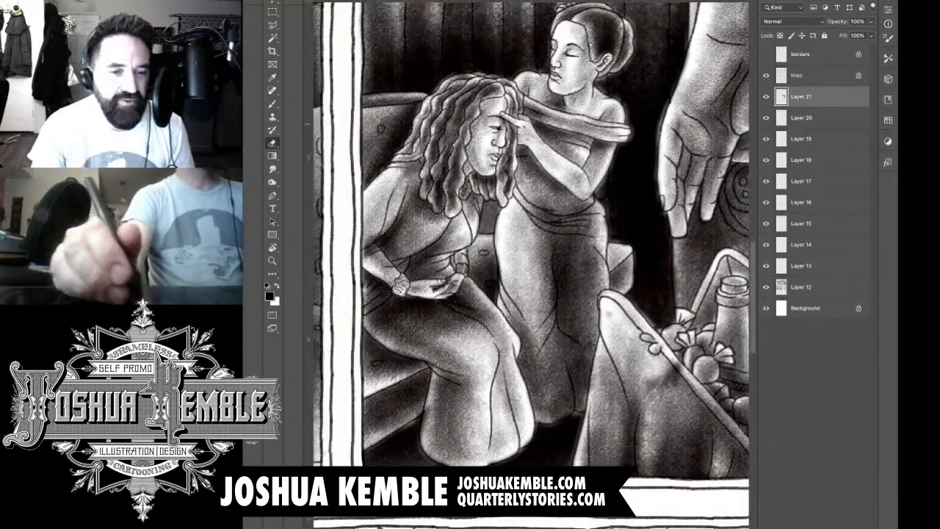
pyautogui.moveTo(588, 220); pyautogui.dragTo(553, 156)
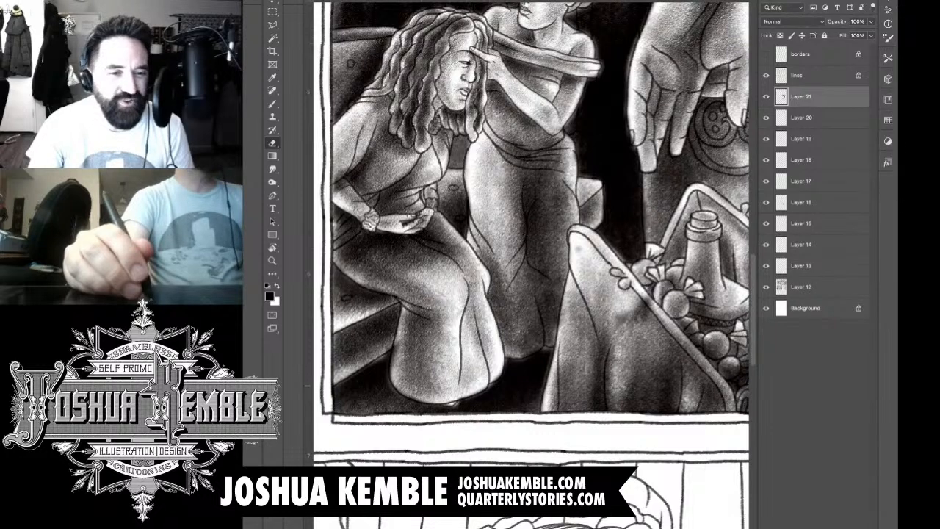
pyautogui.moveTo(395, 344); pyautogui.dragTo(389, 375)
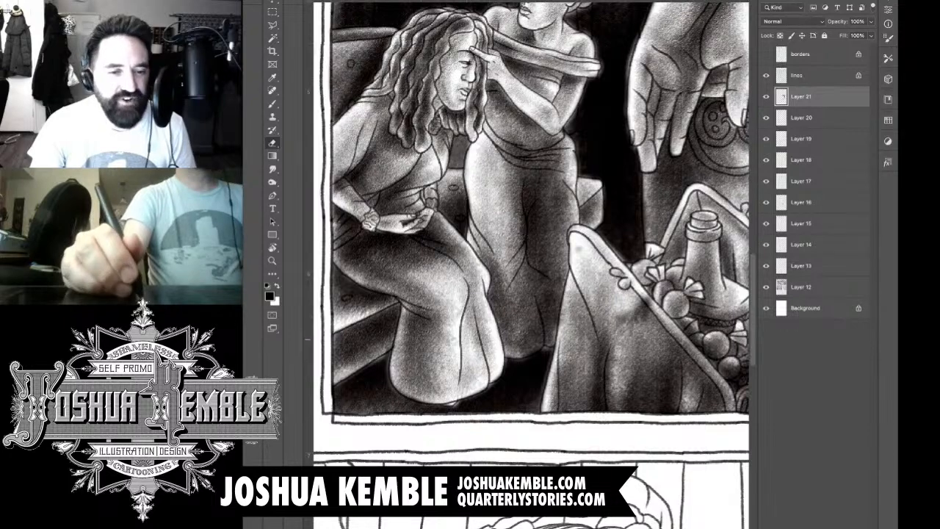
# Step: Erase the overspill along the dark background's edge between the large hand and the basket
pyautogui.moveTo(588, 309); pyautogui.dragTo(534, 325)
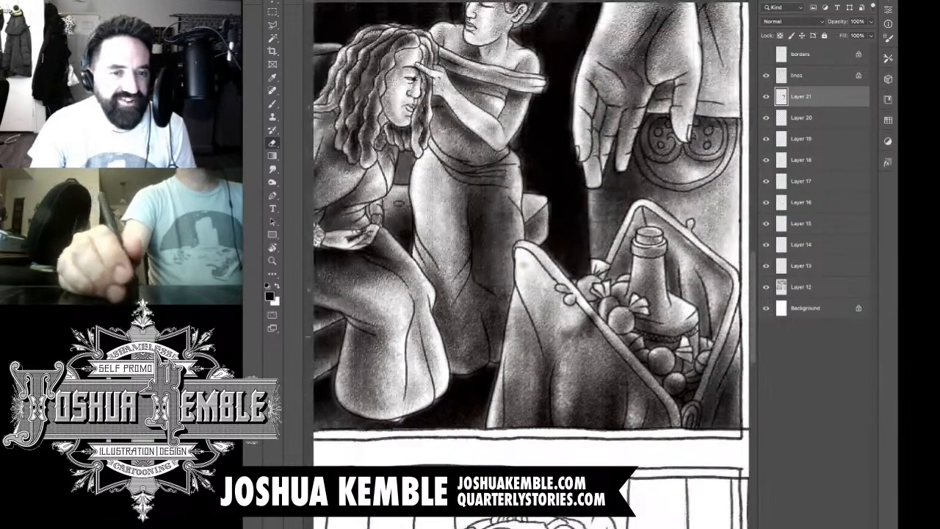
pyautogui.press('super+minus')
pyautogui.press('super+plus')
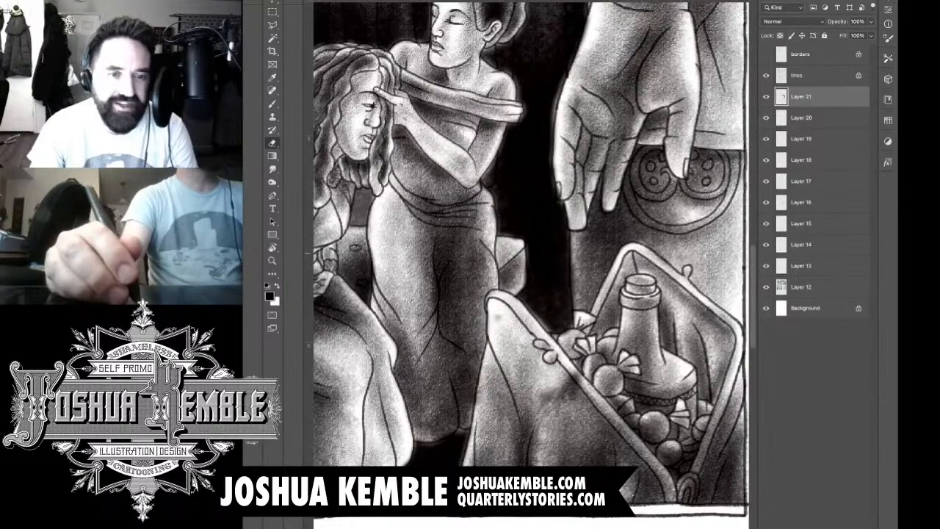
pyautogui.moveTo(576, 267); pyautogui.dragTo(574, 308)
pyautogui.moveTo(573, 249)
pyautogui.mouseDown()
pyautogui.moveTo(573, 305)
pyautogui.moveTo(571, 265)
pyautogui.mouseUp()
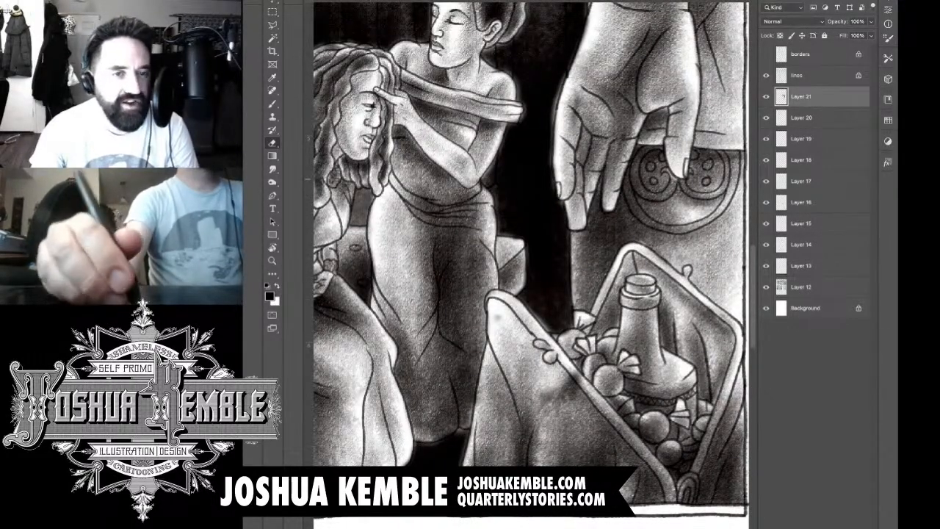